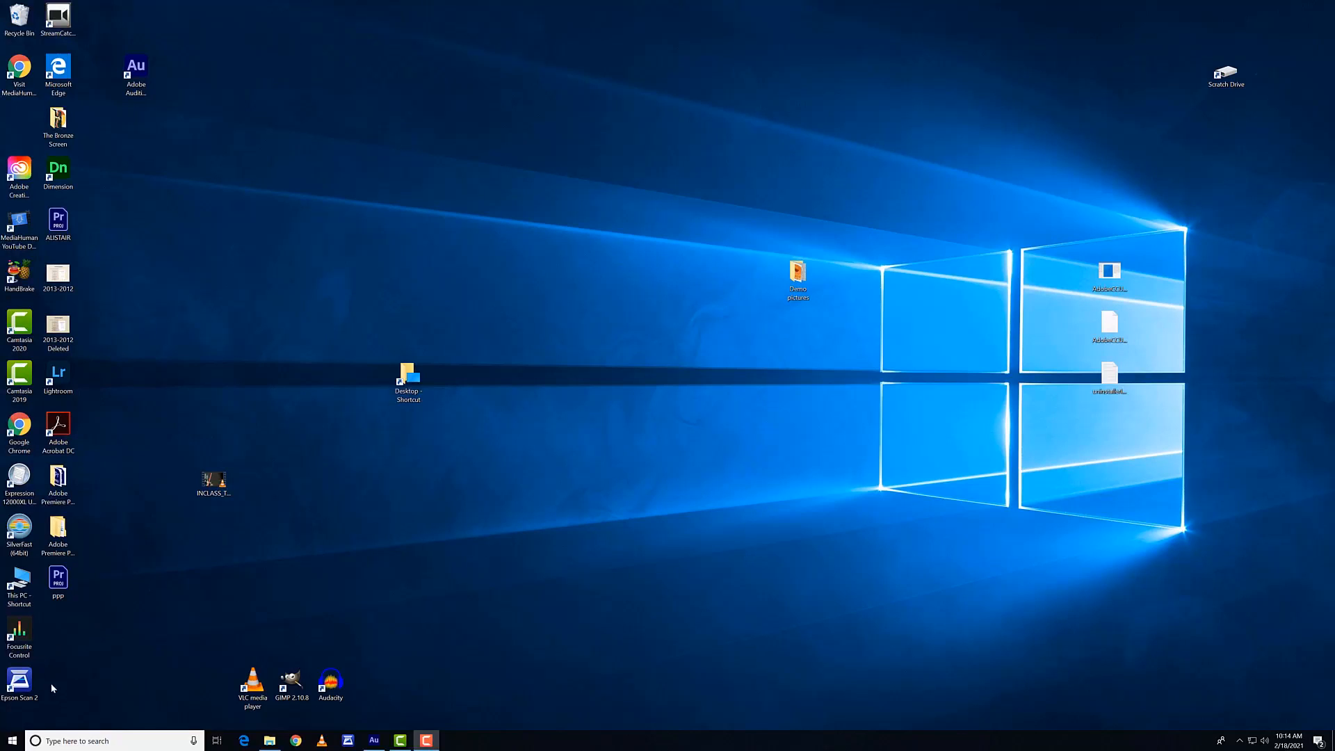
# Step: Launch Adobe Photoshop 2020 and start setting up a new document
pyautogui.click(12, 740)
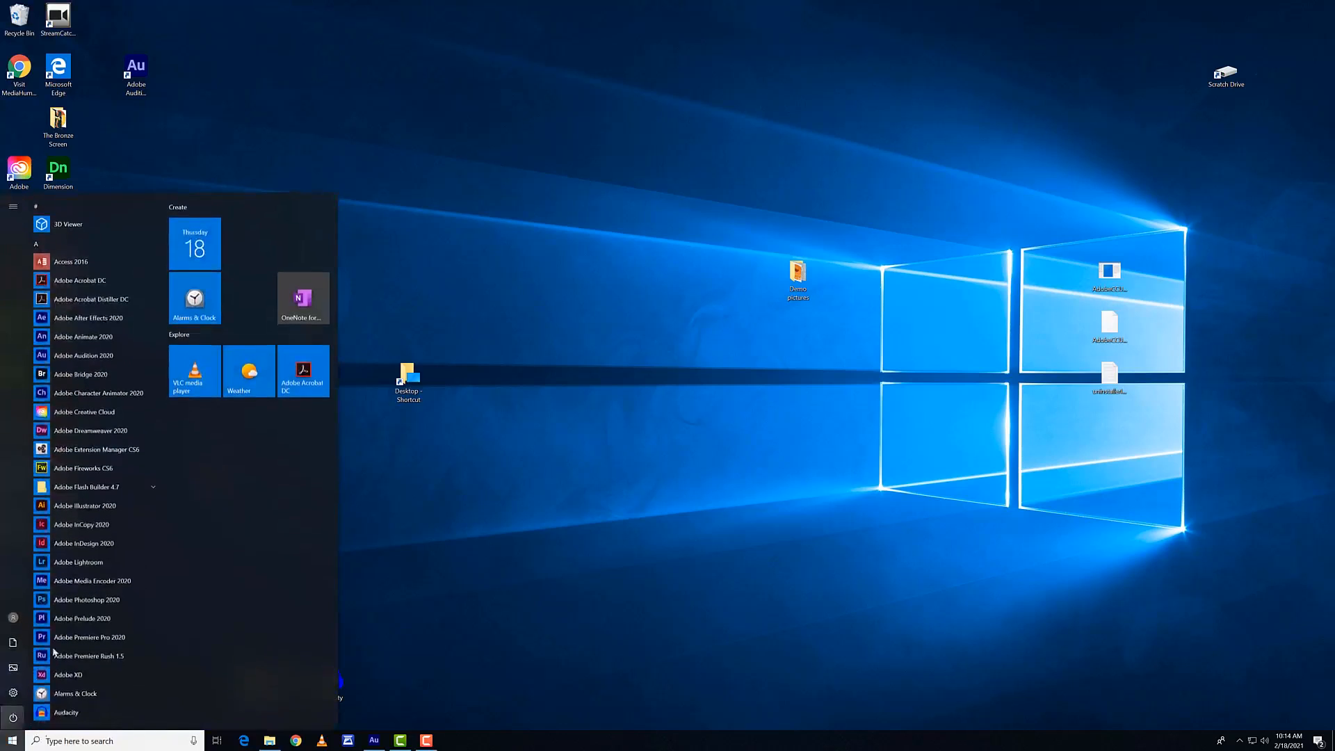
pyautogui.click(114, 602)
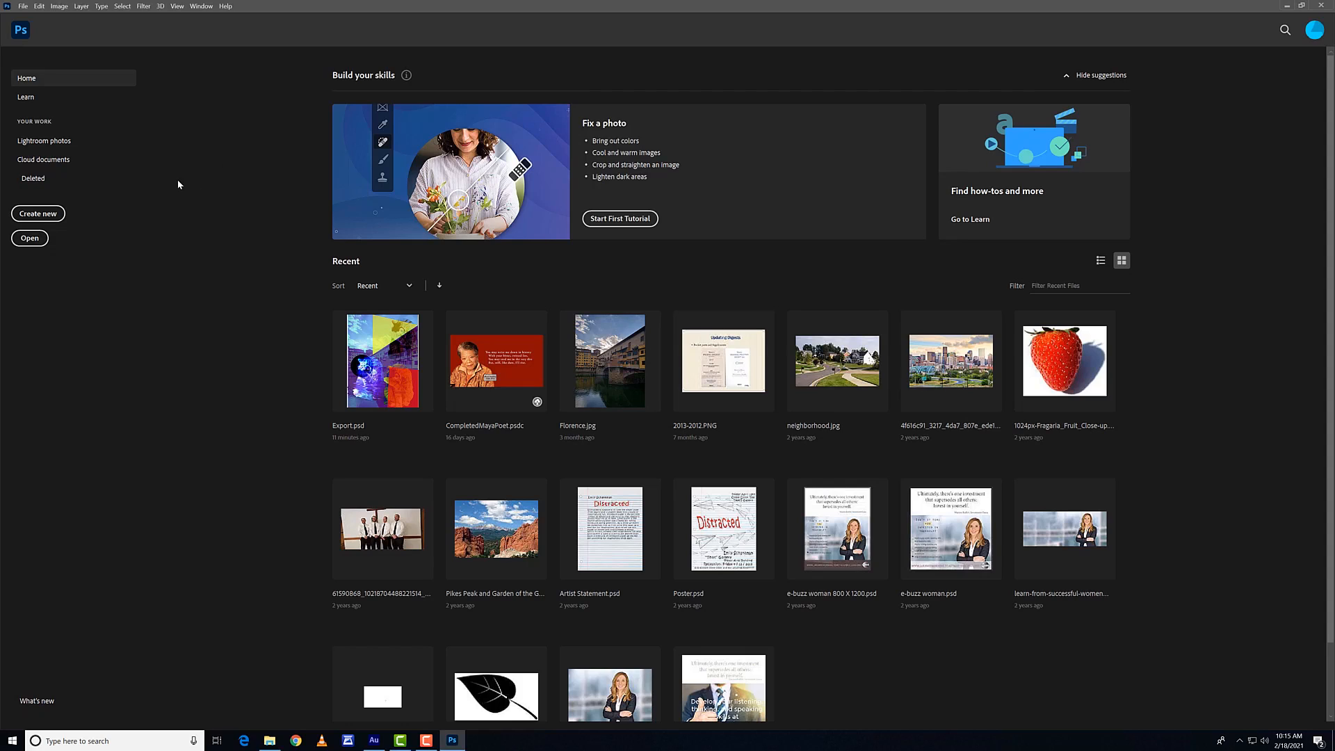
pyautogui.click(36, 241)
pyautogui.click(27, 5)
pyautogui.click(272, 201)
pyautogui.click(56, 212)
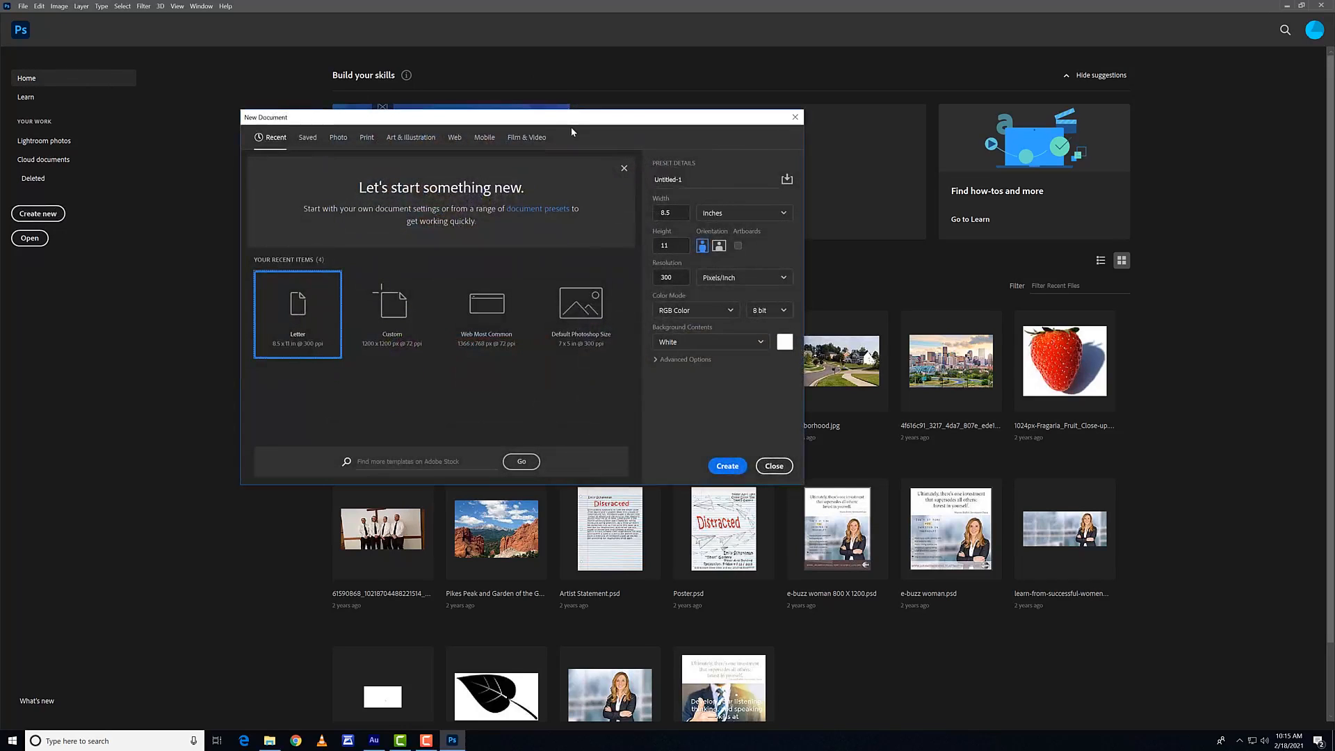
pyautogui.moveTo(572, 126); pyautogui.dragTo(600, 147)
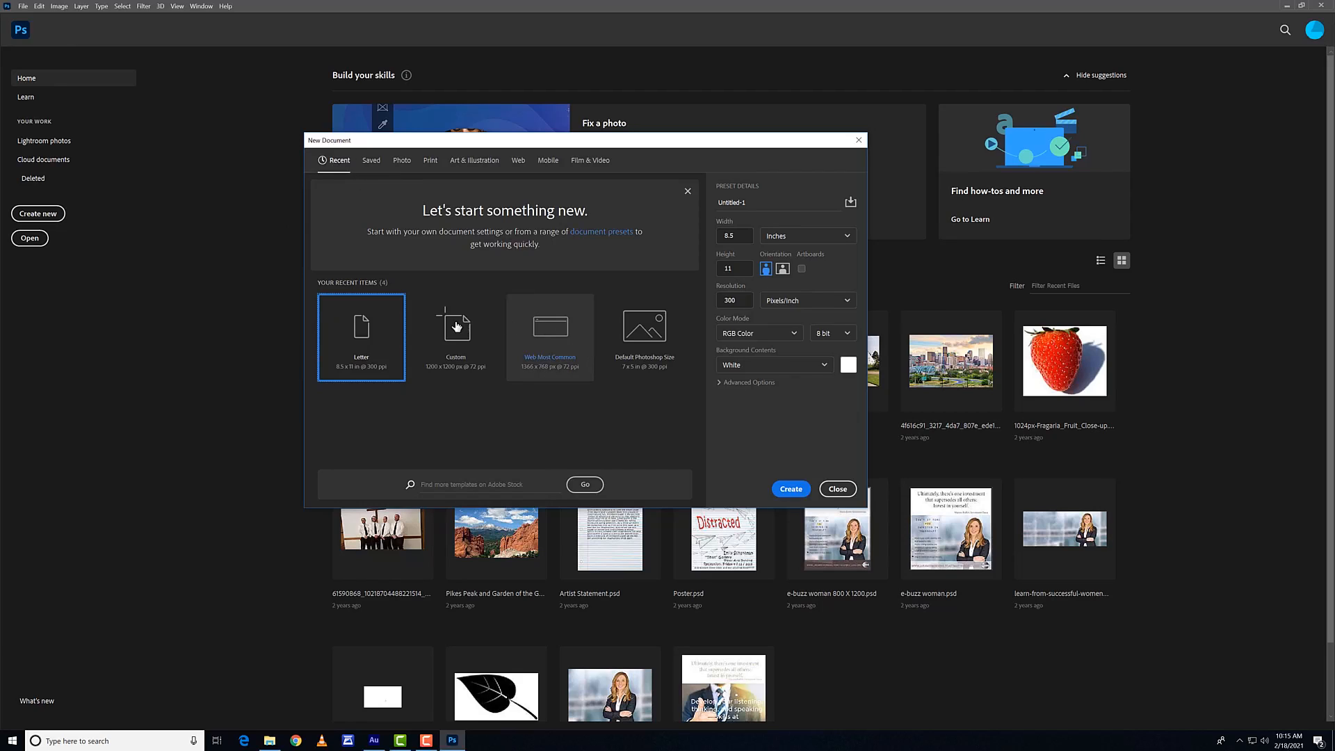
# Step: Browse the saved, photo, print and web document presets, ending on the print presets with Letter selected
pyautogui.click(375, 164)
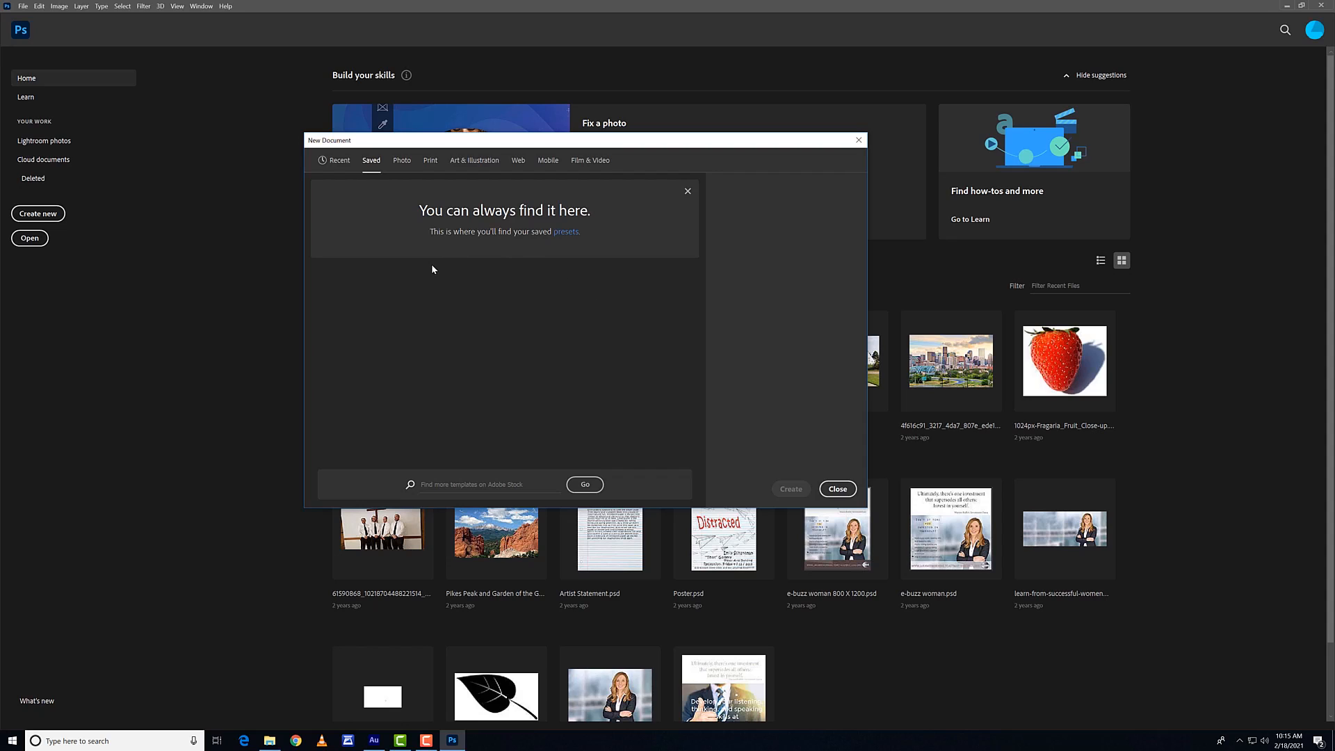
pyautogui.click(402, 162)
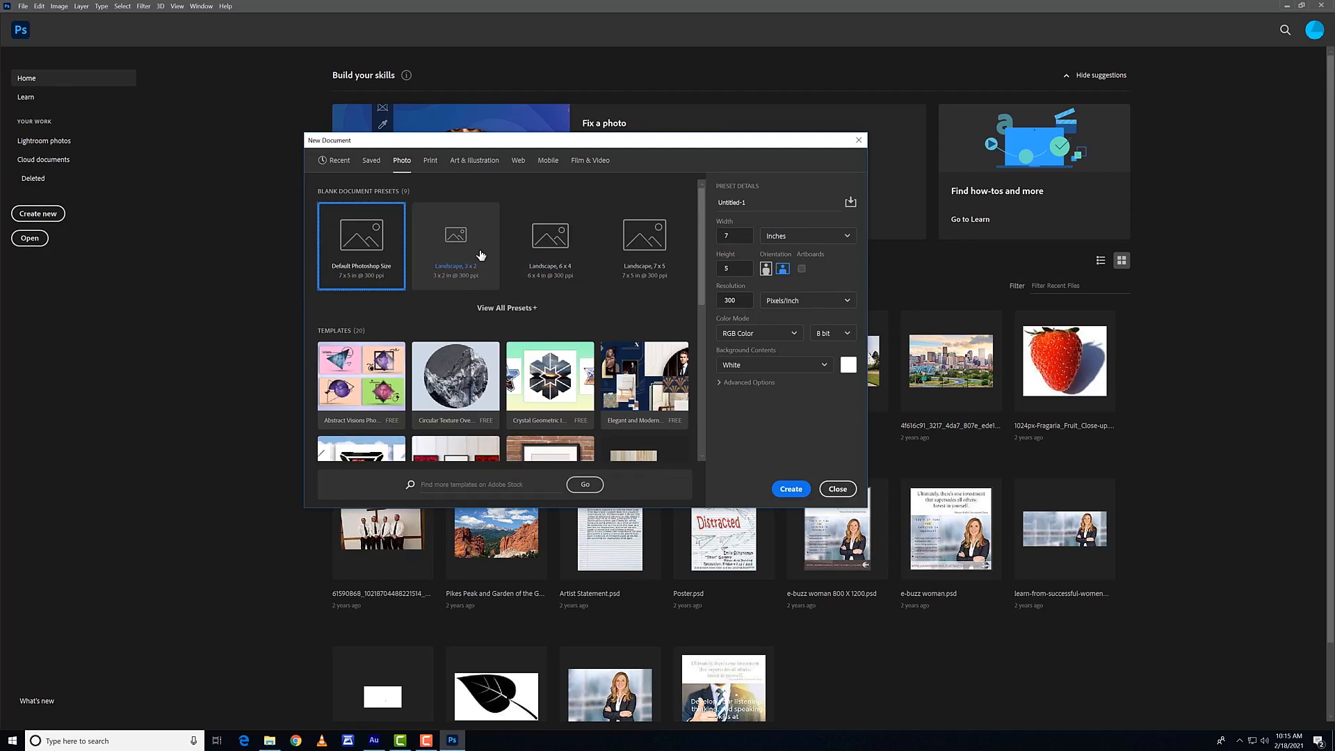
pyautogui.click(523, 310)
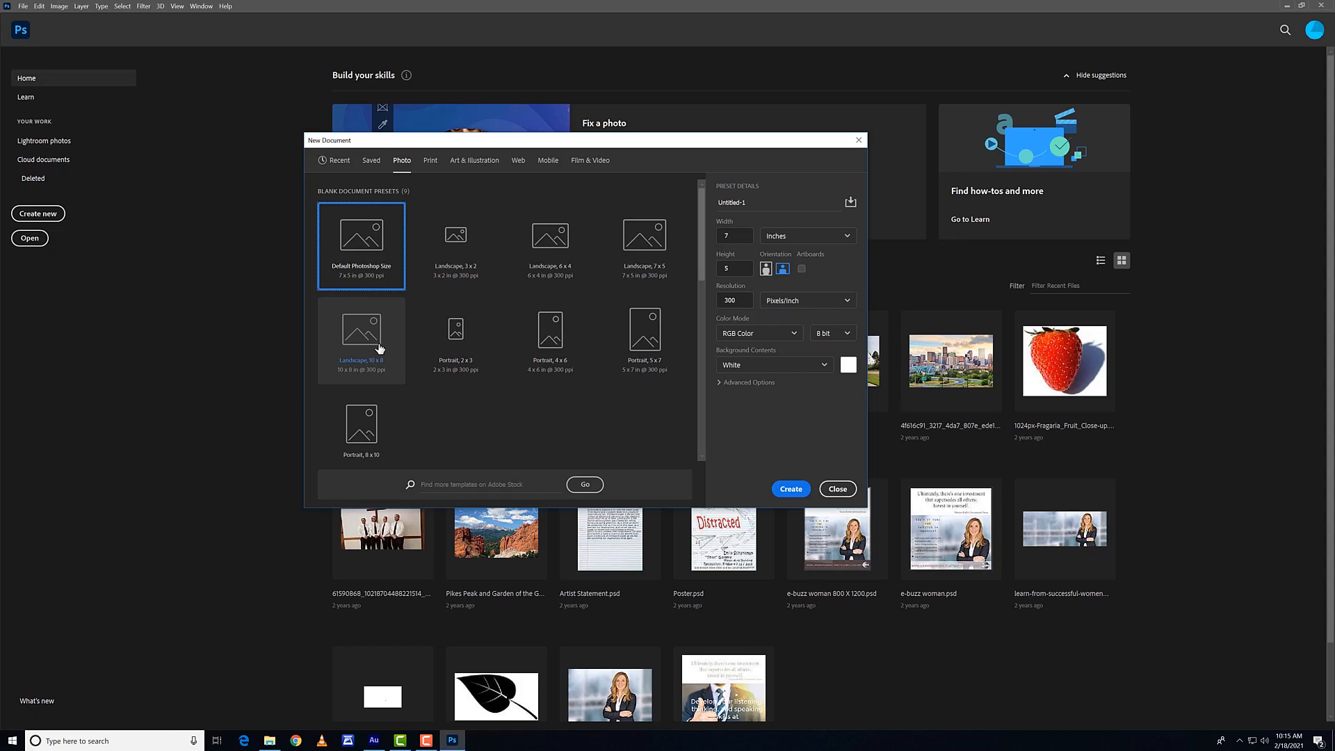
pyautogui.click(430, 161)
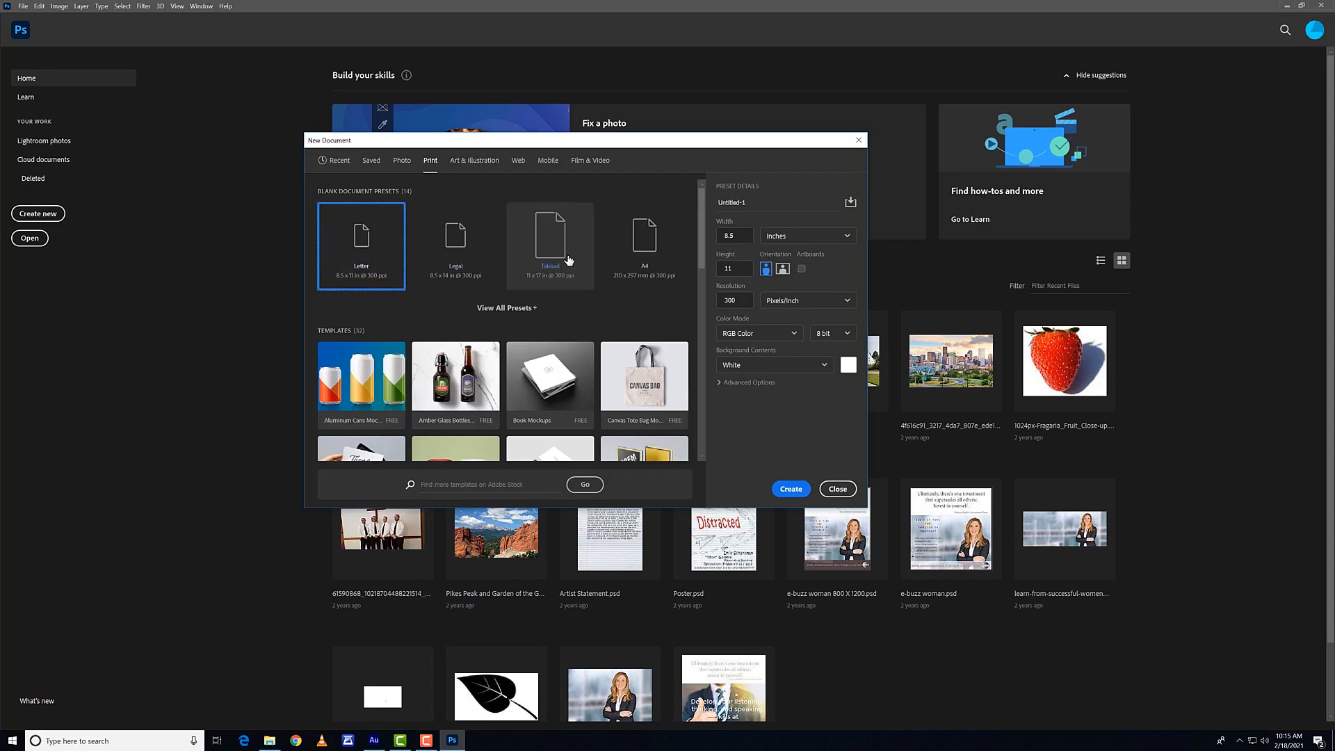
pyautogui.click(516, 160)
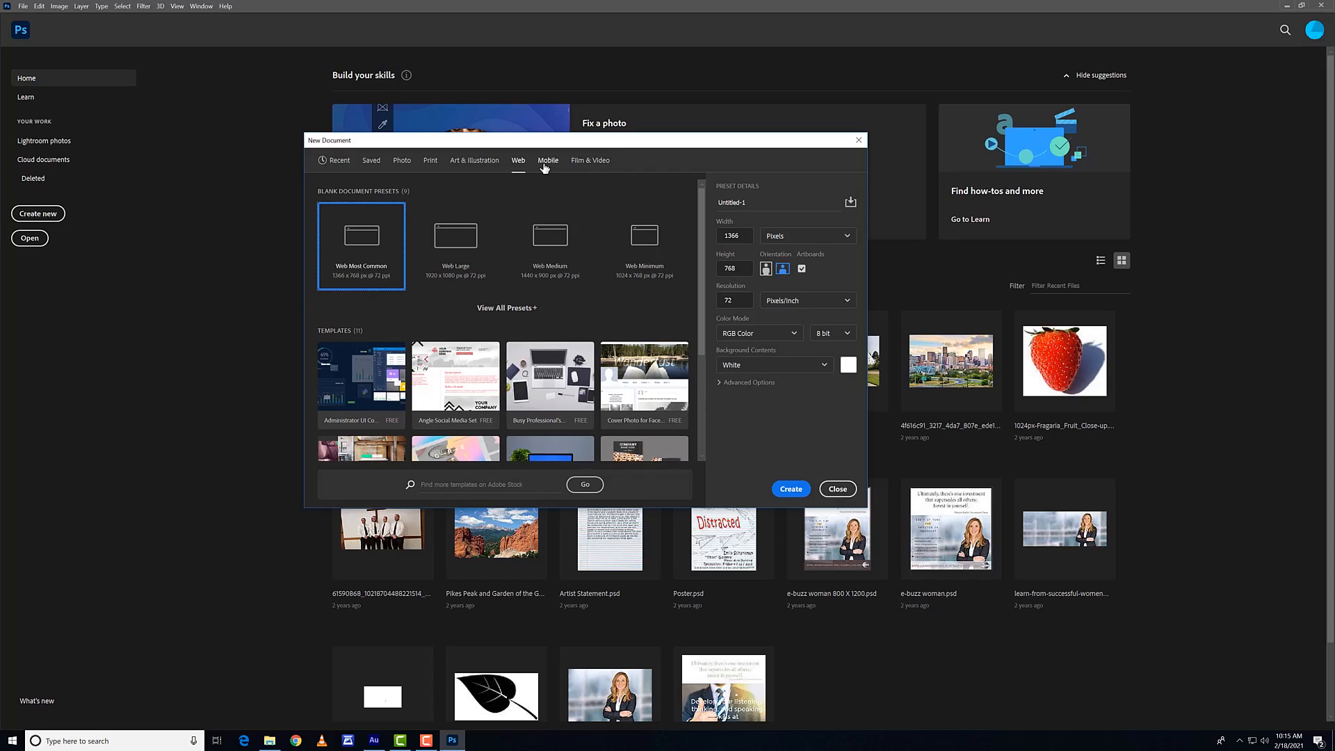
pyautogui.click(431, 160)
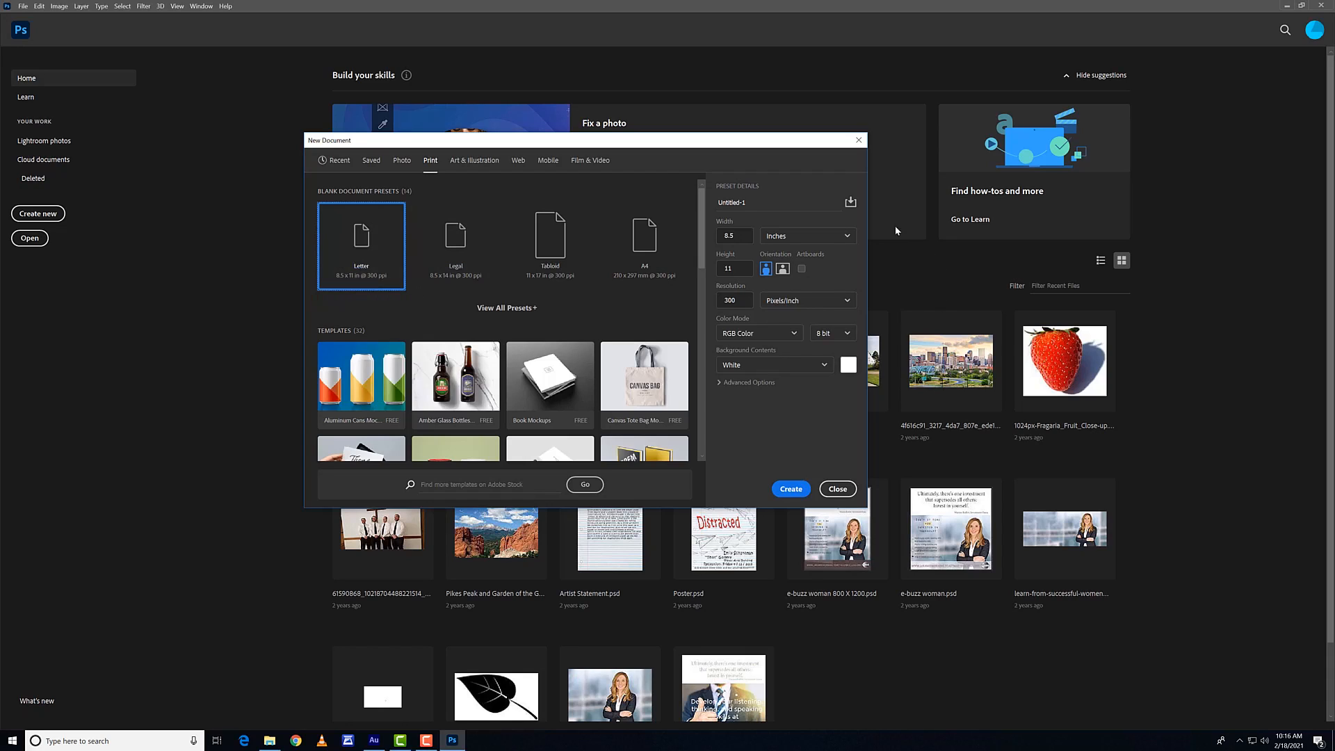
# Step: Name the new document Practice2 and keep its size units in inches
pyautogui.click(785, 204)
pyautogui.moveTo(751, 198); pyautogui.dragTo(702, 210)
pyautogui.write('Practice2')
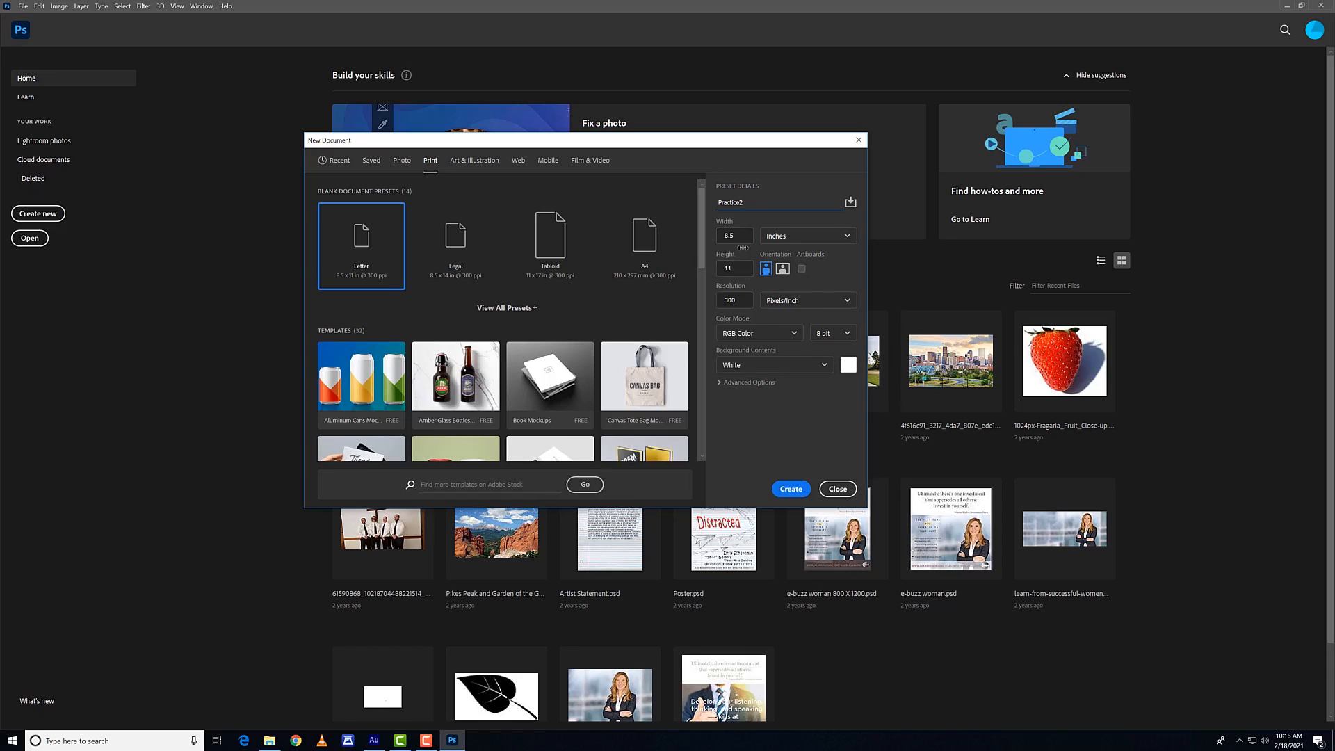
pyautogui.click(778, 240)
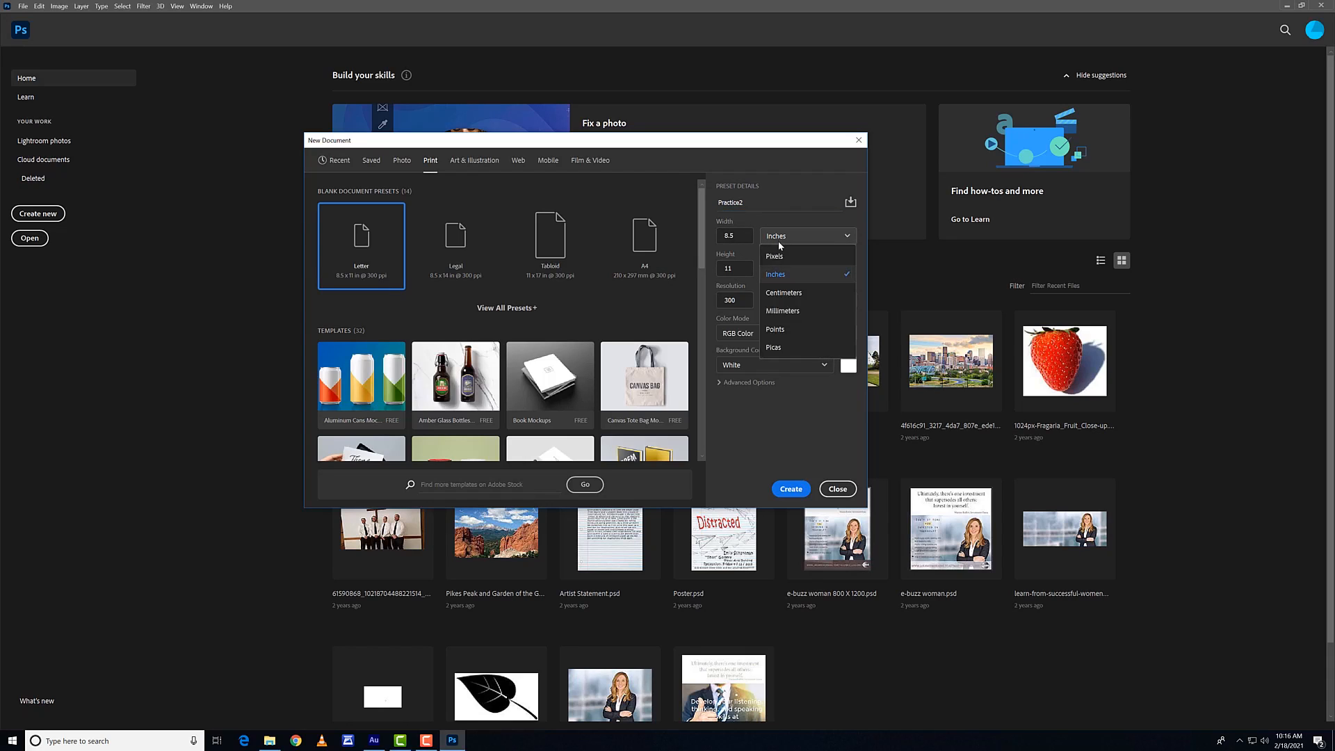
pyautogui.click(807, 274)
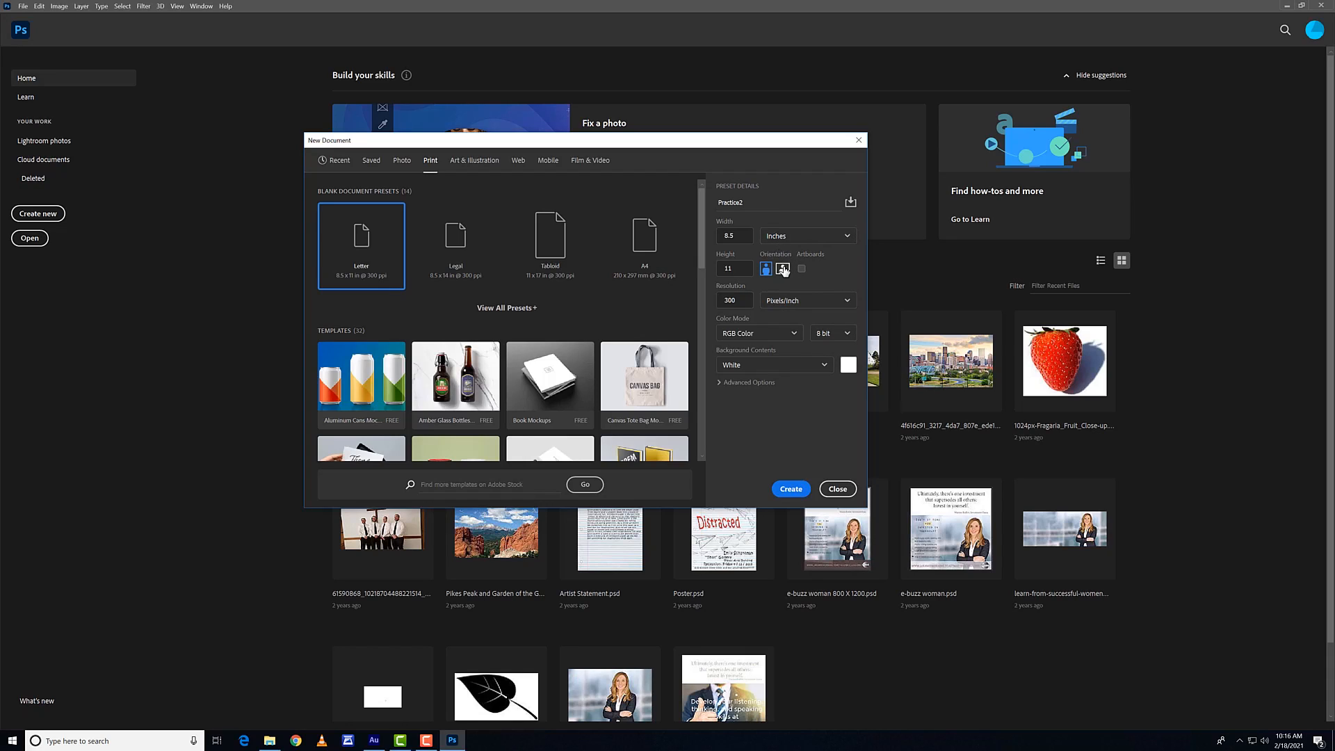
# Step: Try a landscape orientation with a resolution of 150 pixels/inch for the new document
pyautogui.click(784, 270)
pyautogui.click(766, 269)
pyautogui.click(784, 271)
pyautogui.click(734, 303)
pyautogui.moveTo(712, 142); pyautogui.dragTo(662, 131)
pyautogui.click(746, 290)
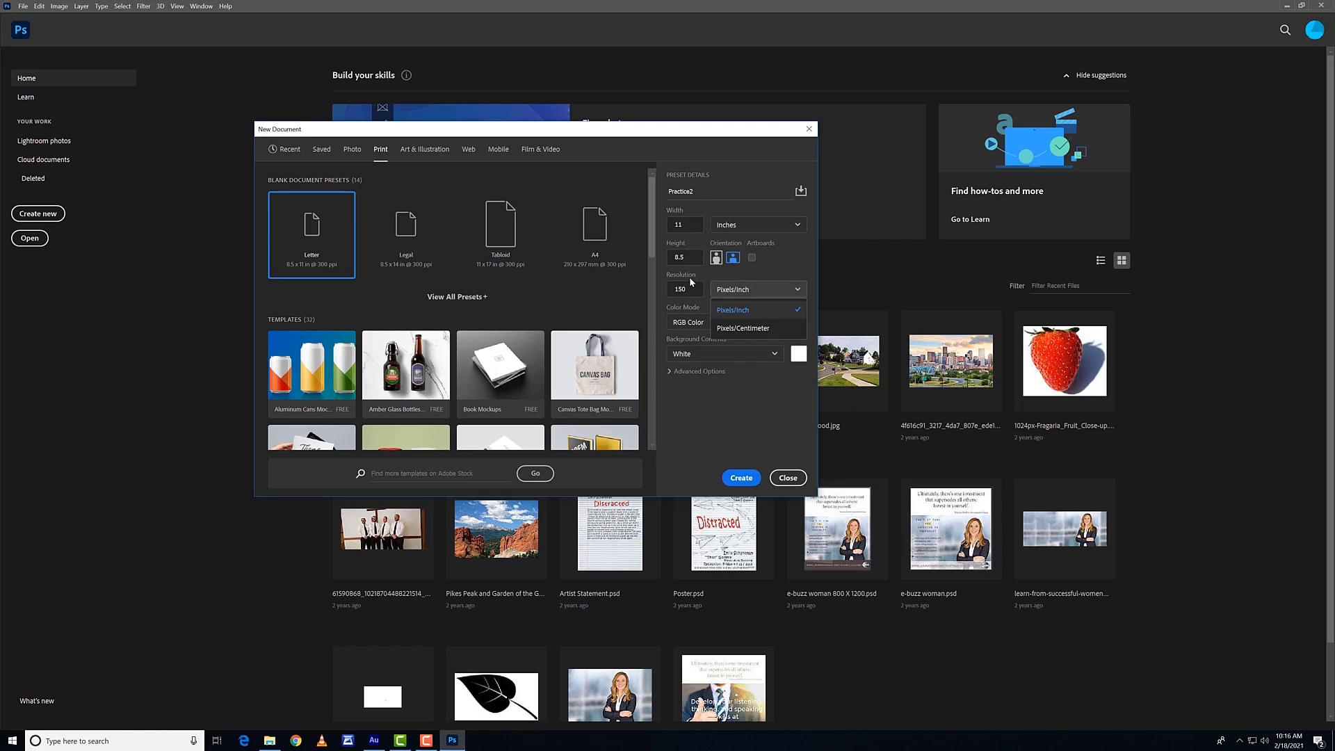
pyautogui.click(727, 311)
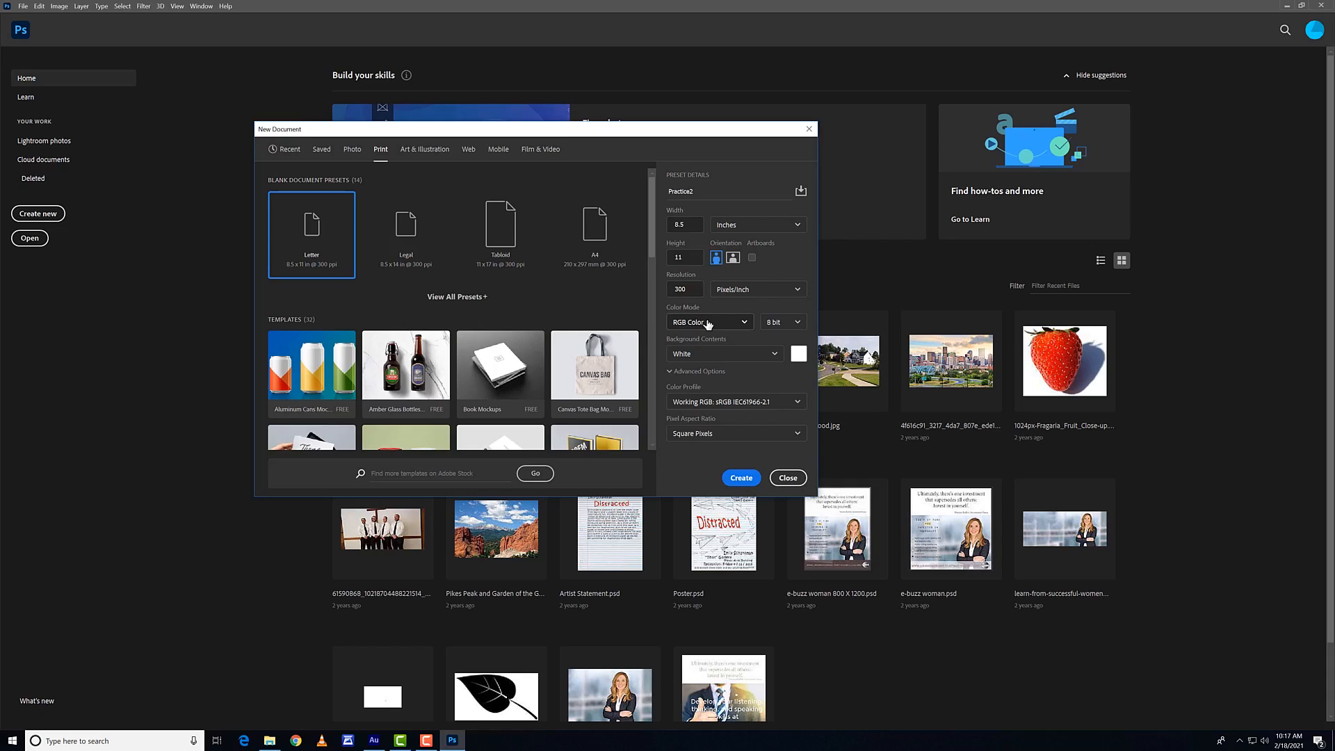
# Step: Set the color mode to CMYK Color and keep the bit depth at 8 bit
pyautogui.click(712, 322)
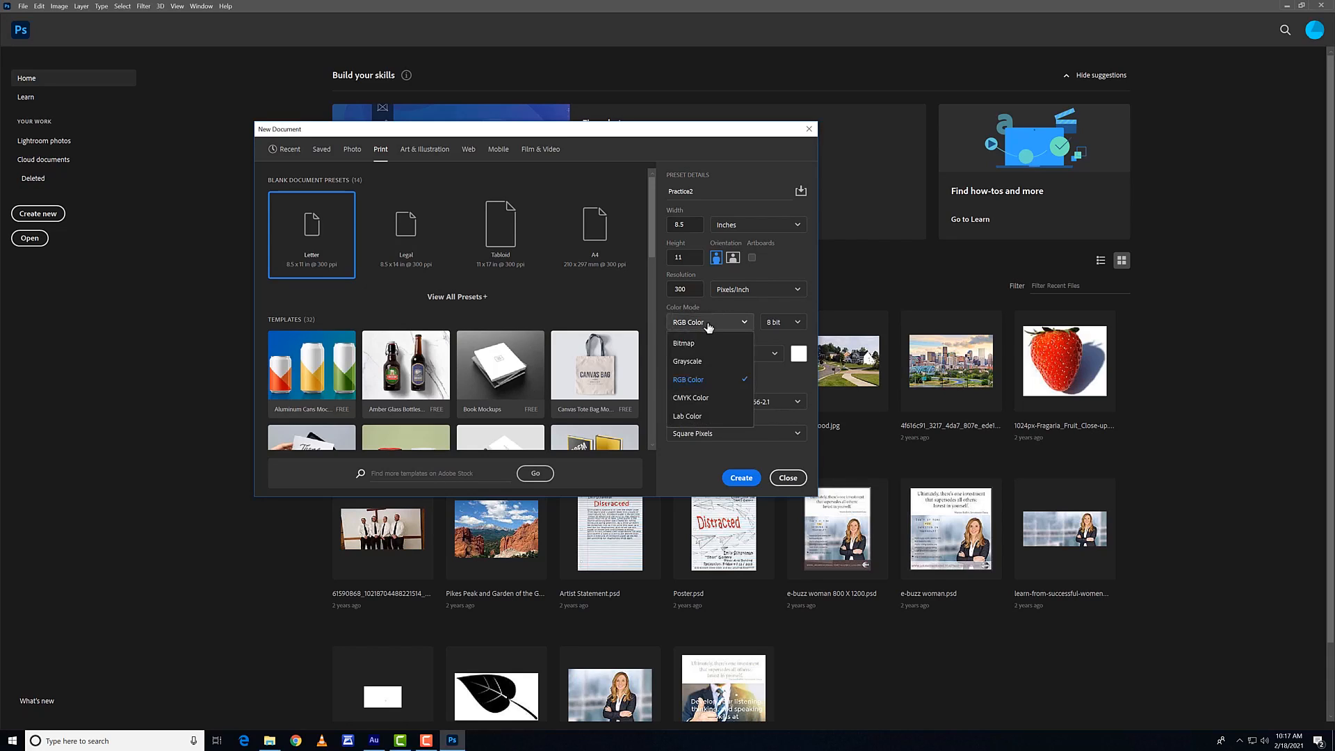
pyautogui.click(702, 399)
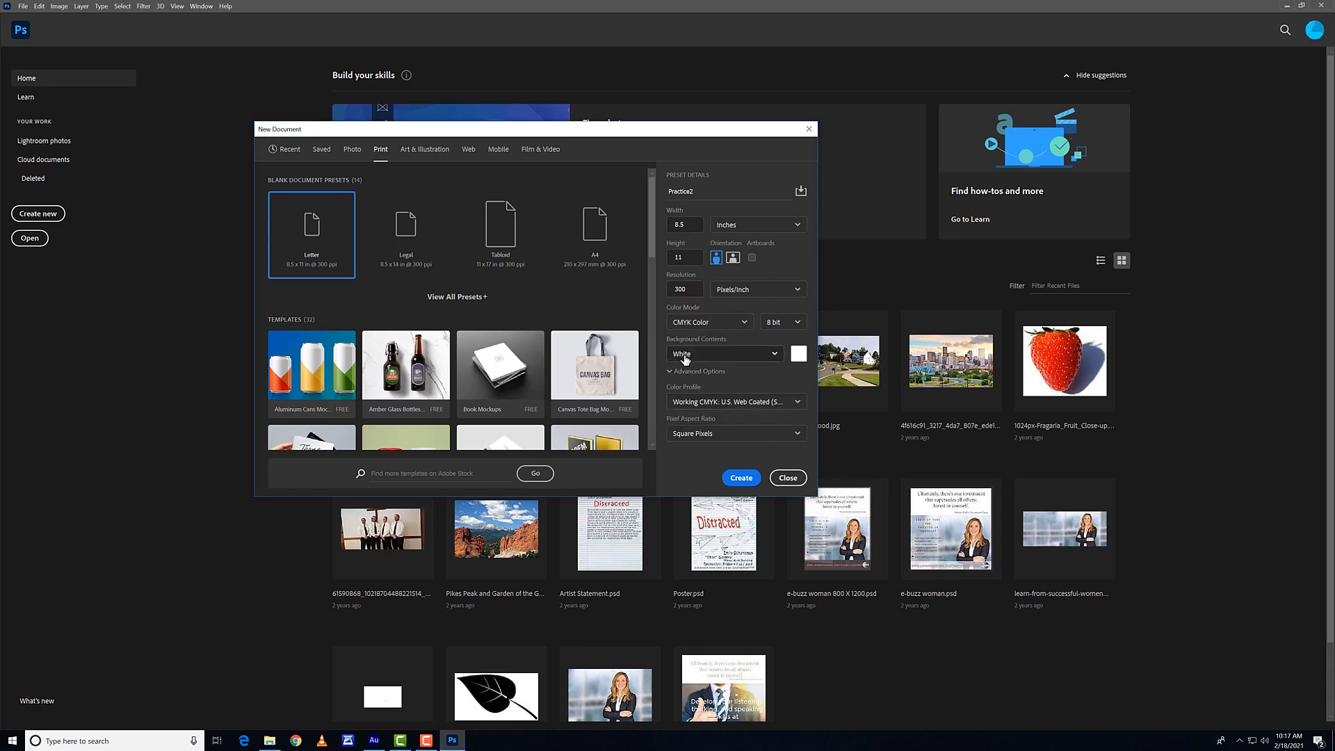
pyautogui.moveTo(628, 134); pyautogui.dragTo(594, 126)
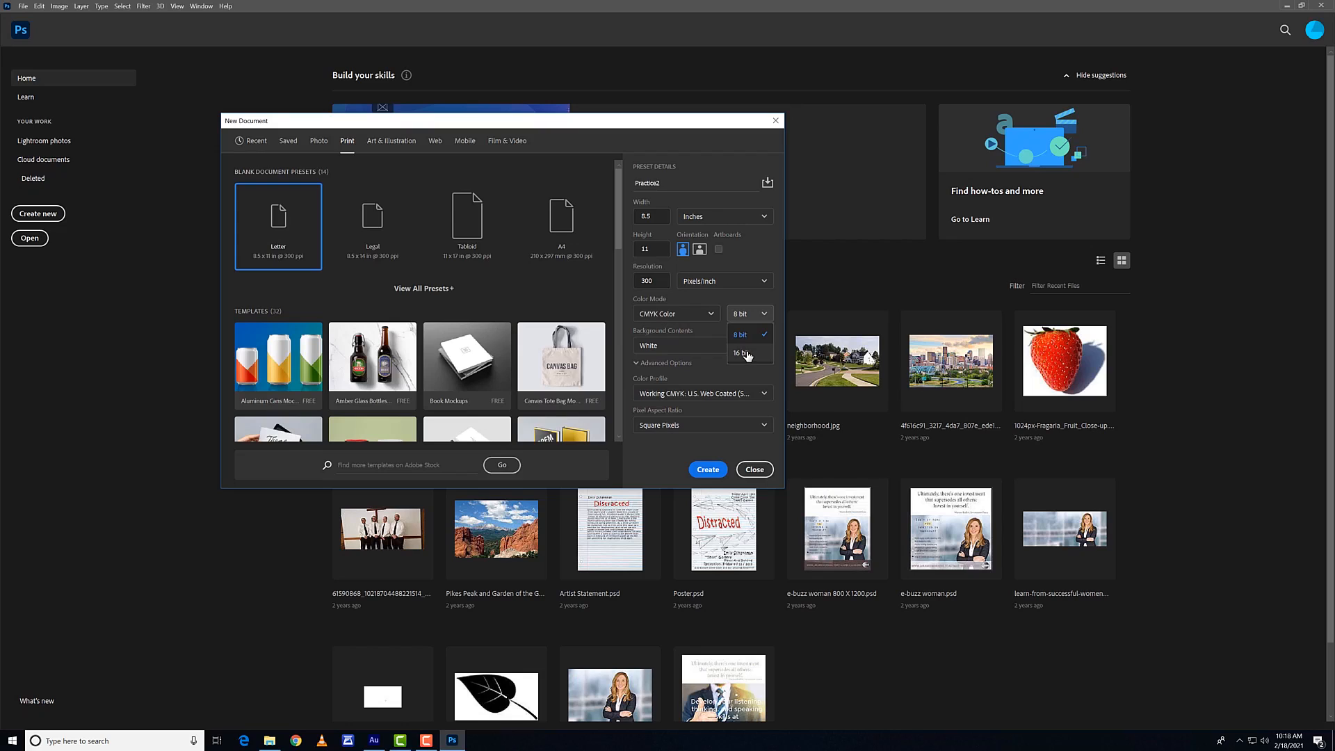
pyautogui.click(717, 328)
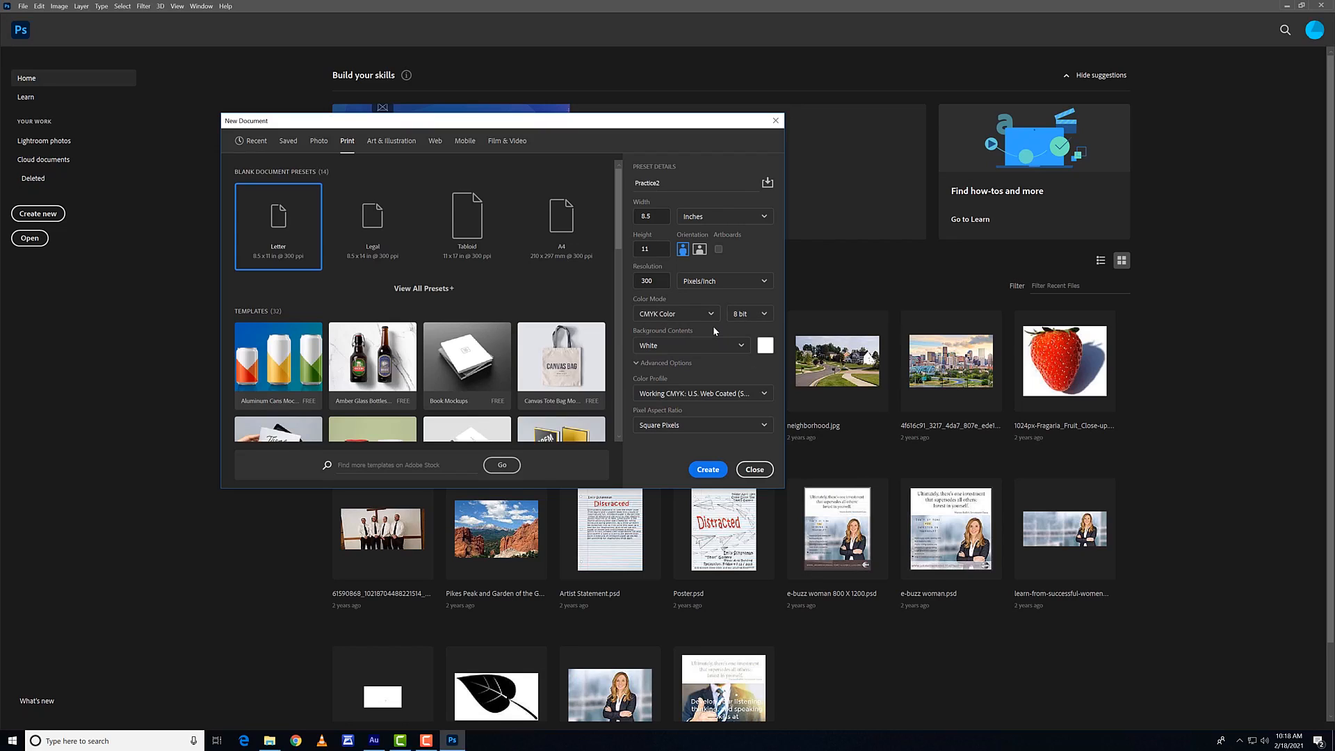
# Step: Collapse the advanced options and create the document in landscape orientation
pyautogui.click(666, 365)
pyautogui.click(700, 251)
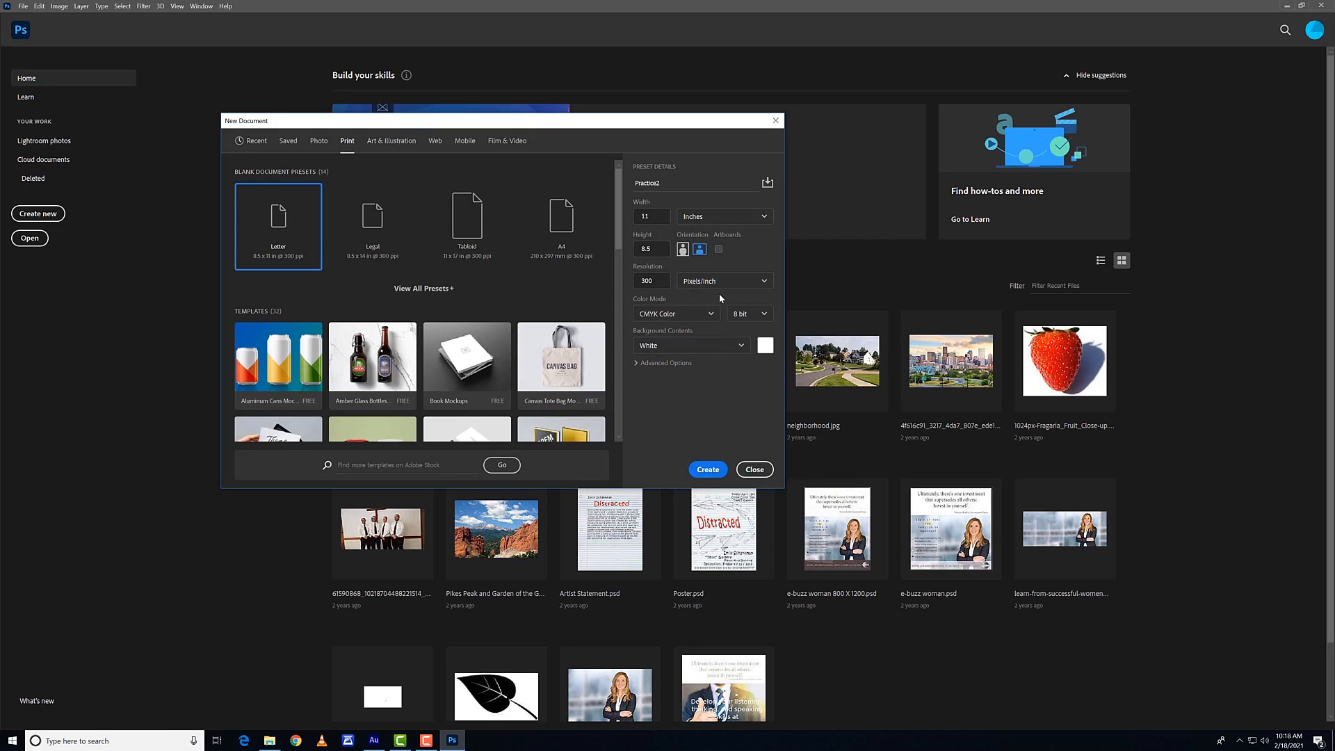
pyautogui.click(705, 470)
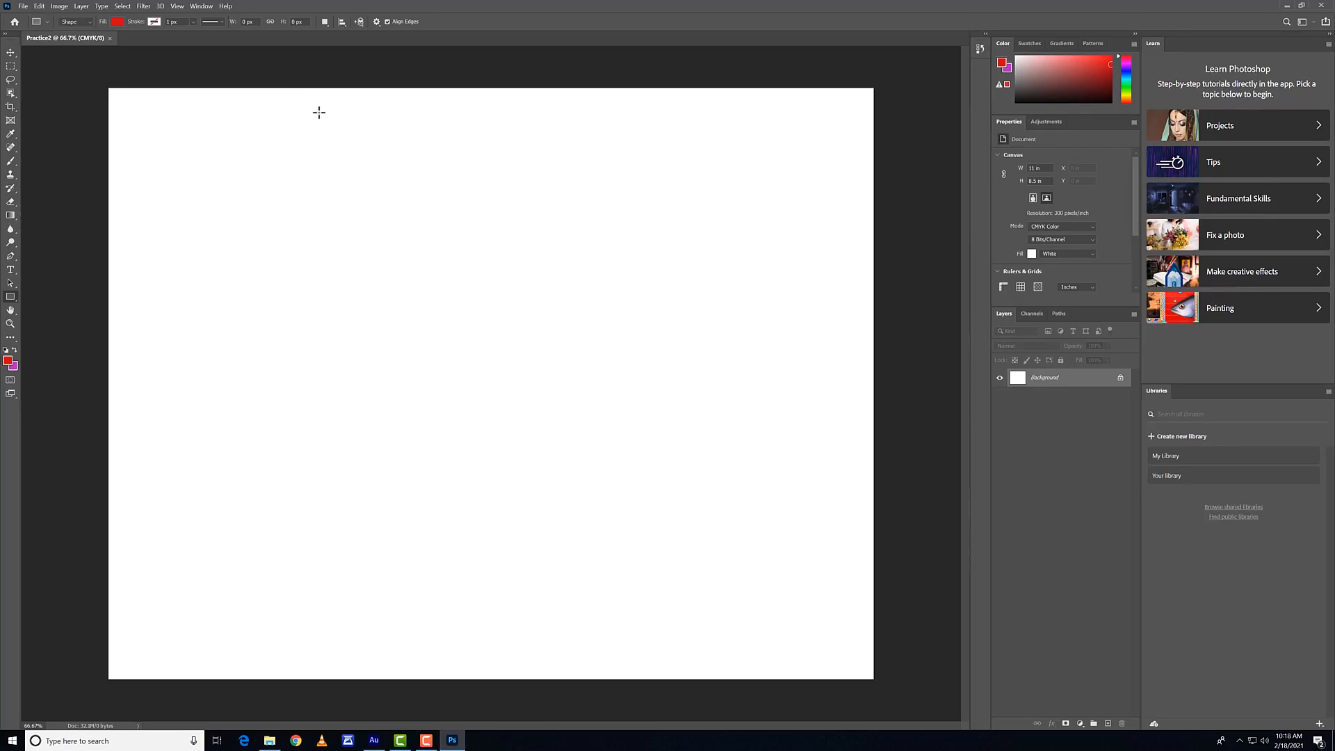
# Step: Reset the Essentials workspace and activate the Move tool
pyautogui.click(202, 7)
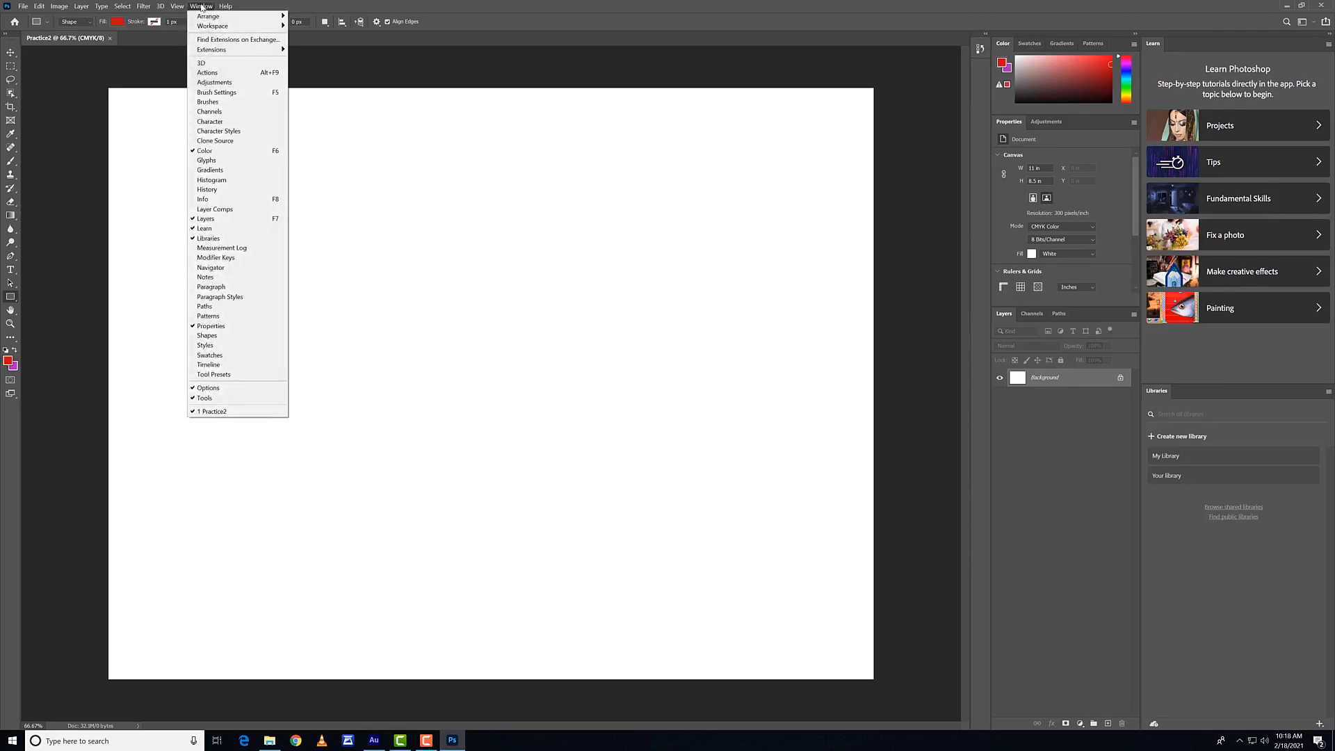
pyautogui.moveTo(222, 27)
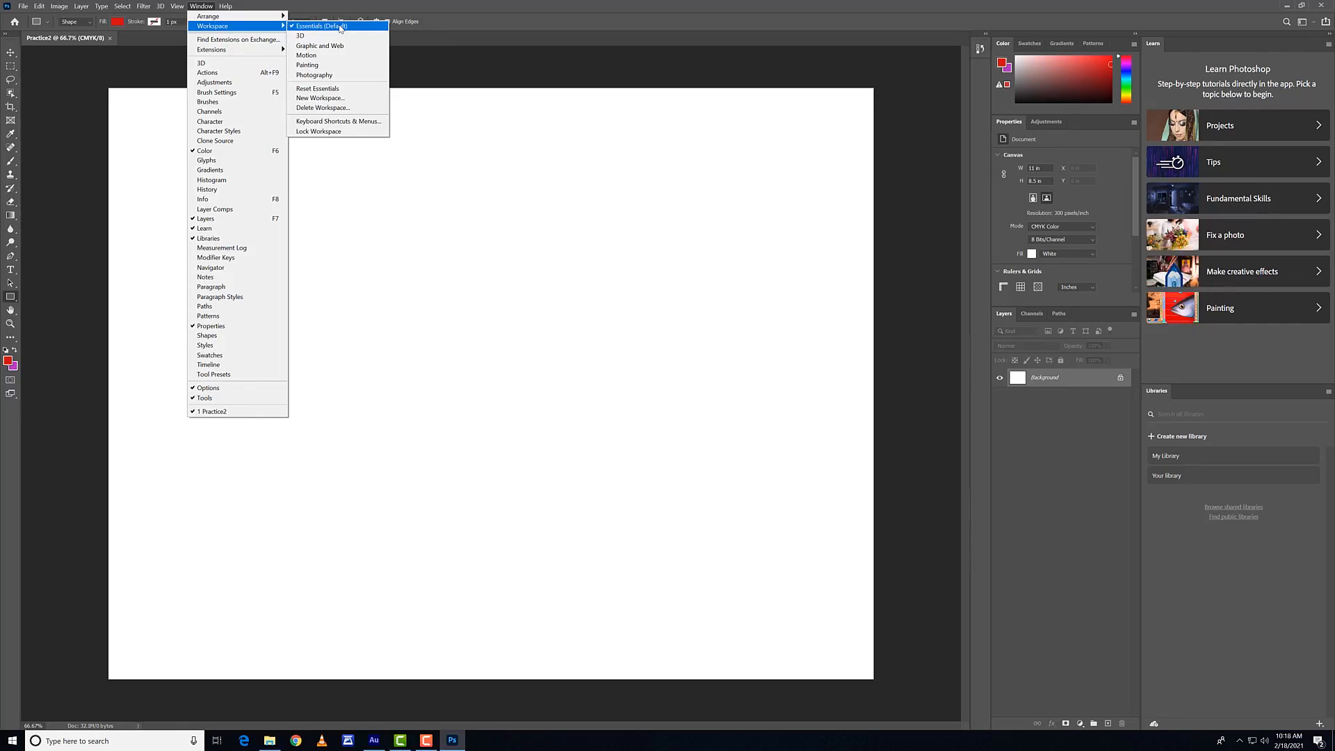
pyautogui.click(333, 89)
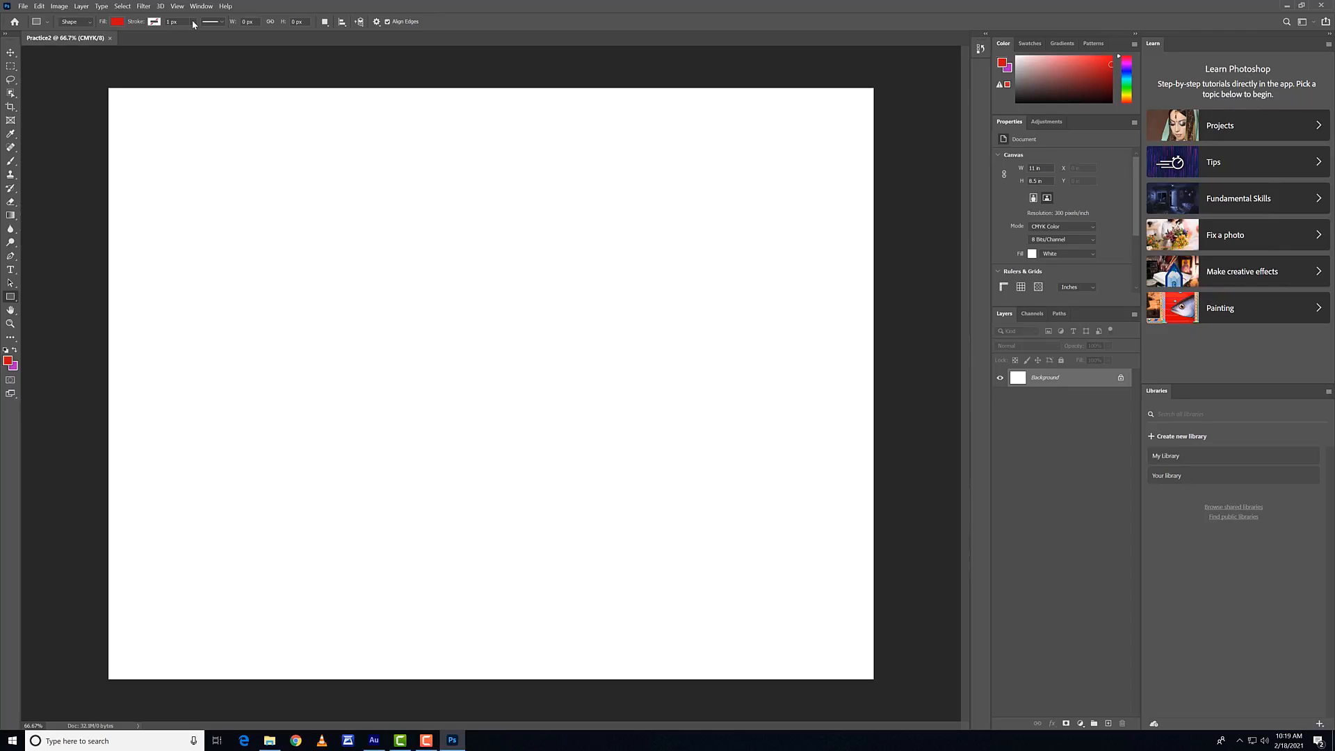
pyautogui.click(10, 65)
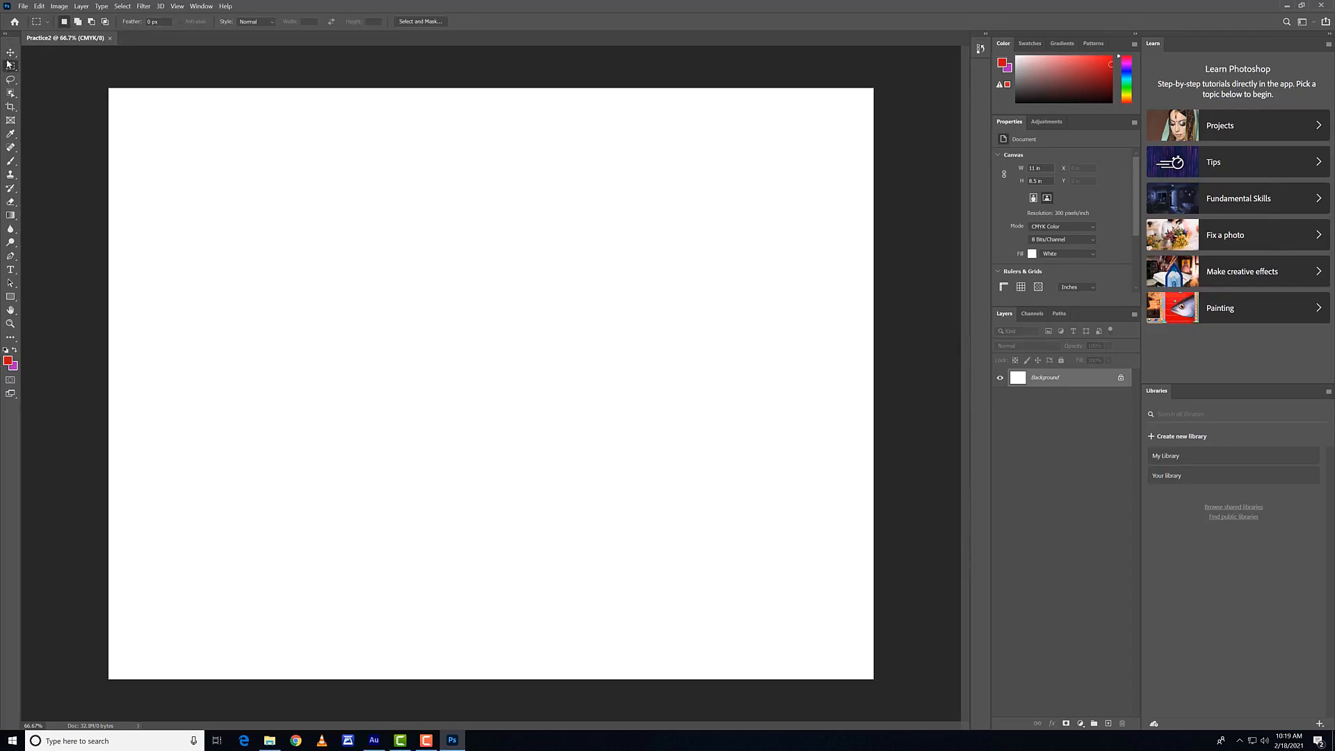
pyautogui.click(10, 52)
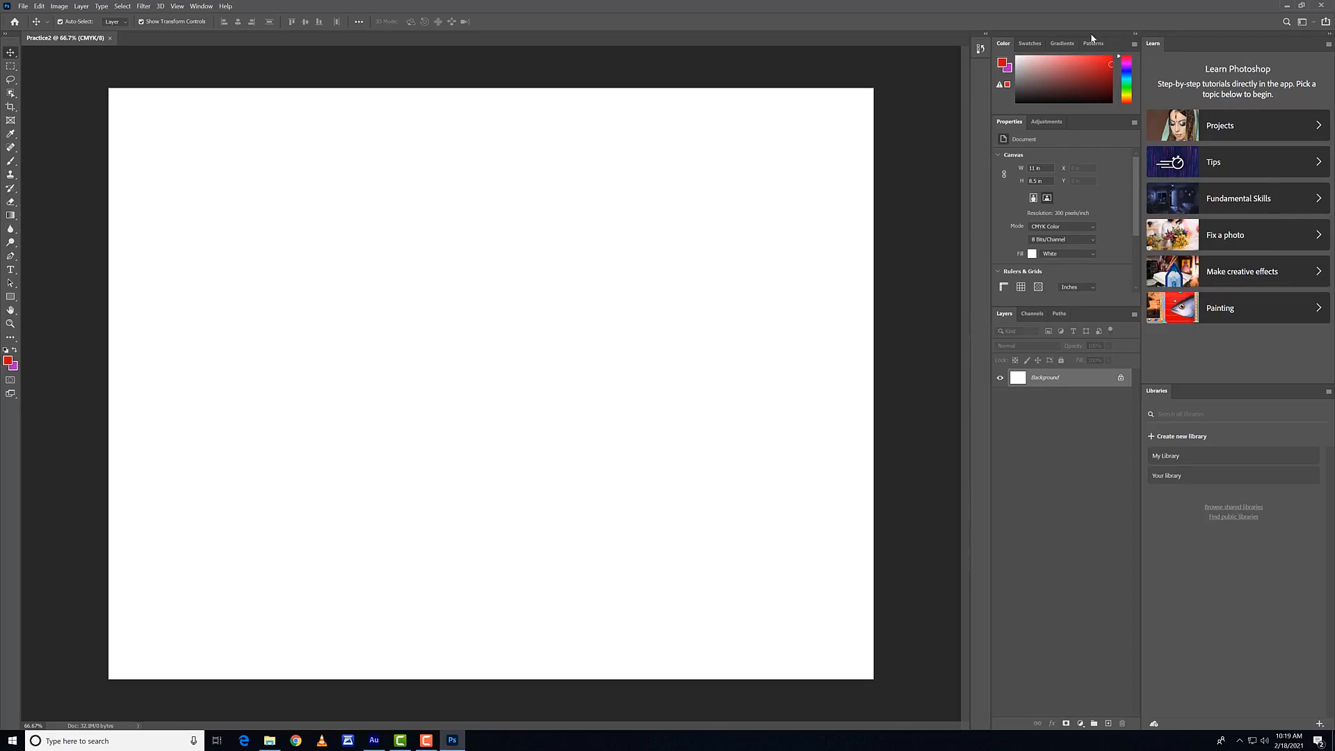
# Step: Examine the swatches, color, adjustments, document properties, channels and paths, ending on the layers
pyautogui.click(1030, 43)
pyautogui.click(1003, 43)
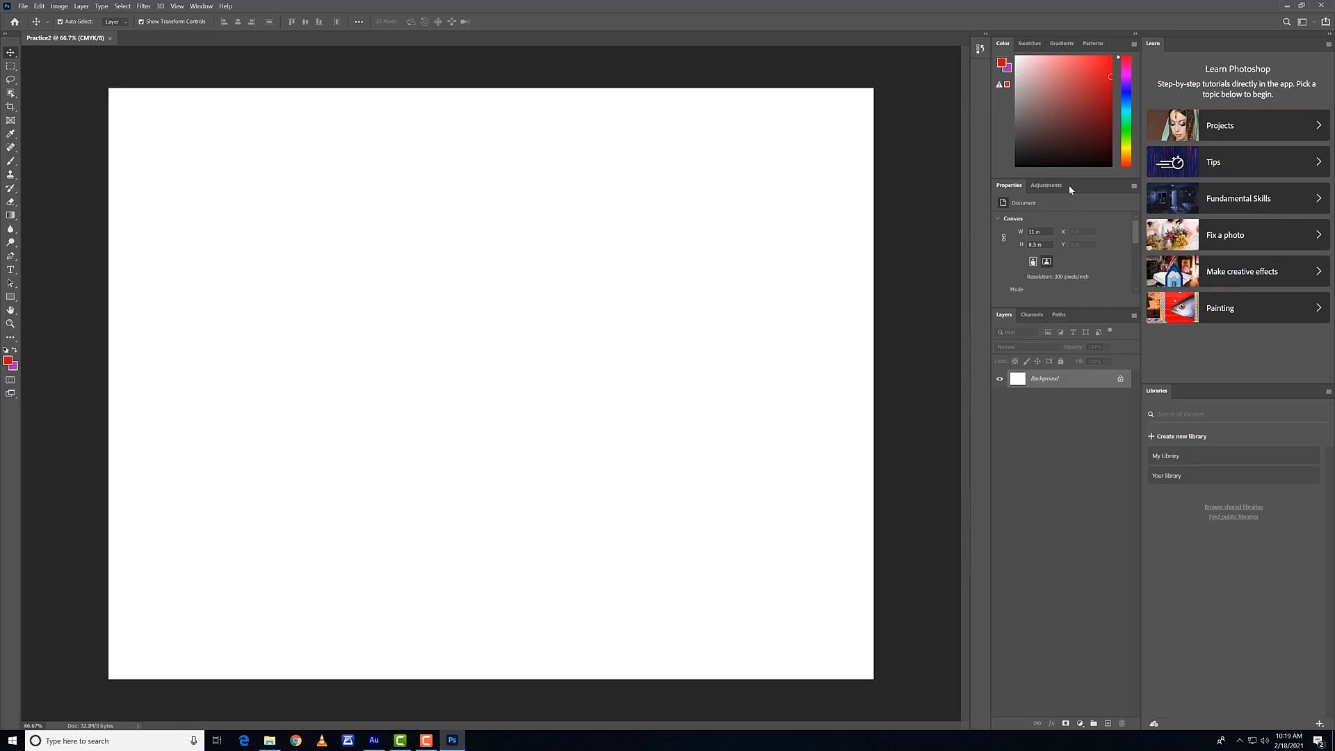
pyautogui.click(1046, 185)
pyautogui.click(1009, 185)
pyautogui.click(1045, 184)
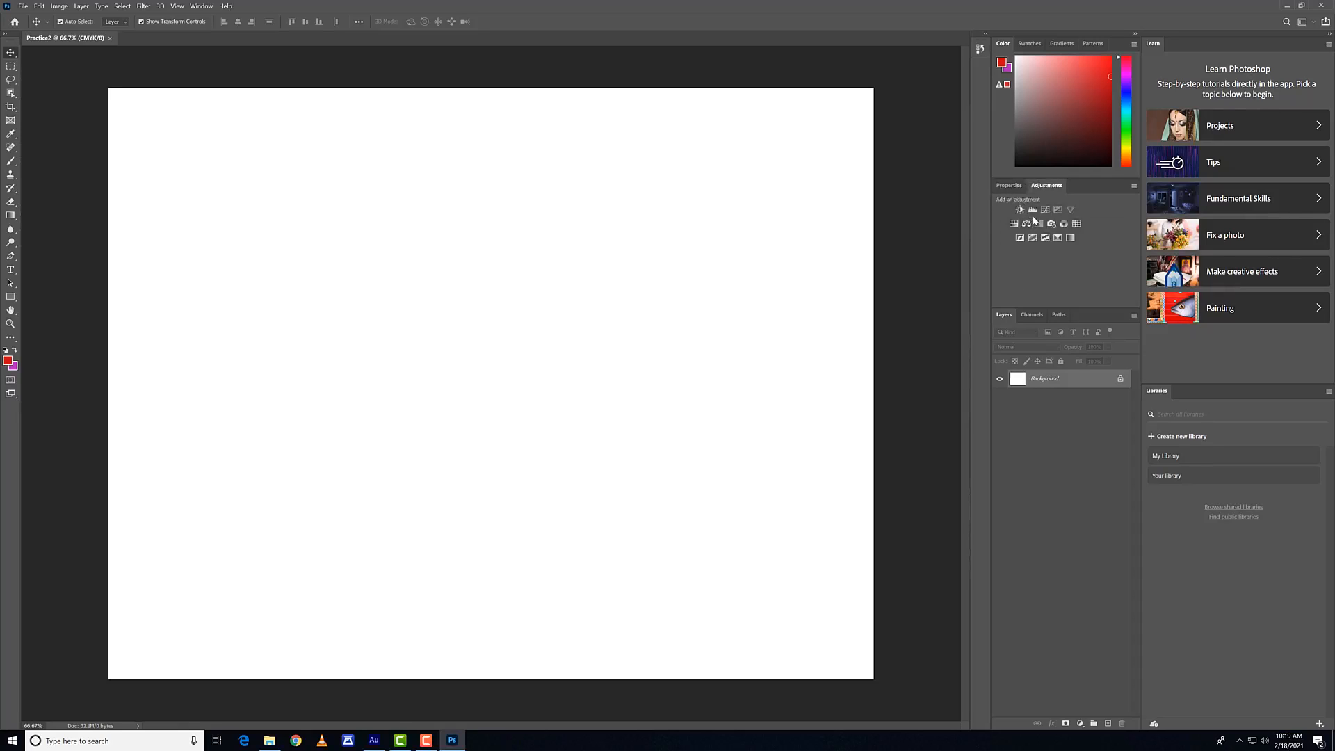
pyautogui.click(1009, 186)
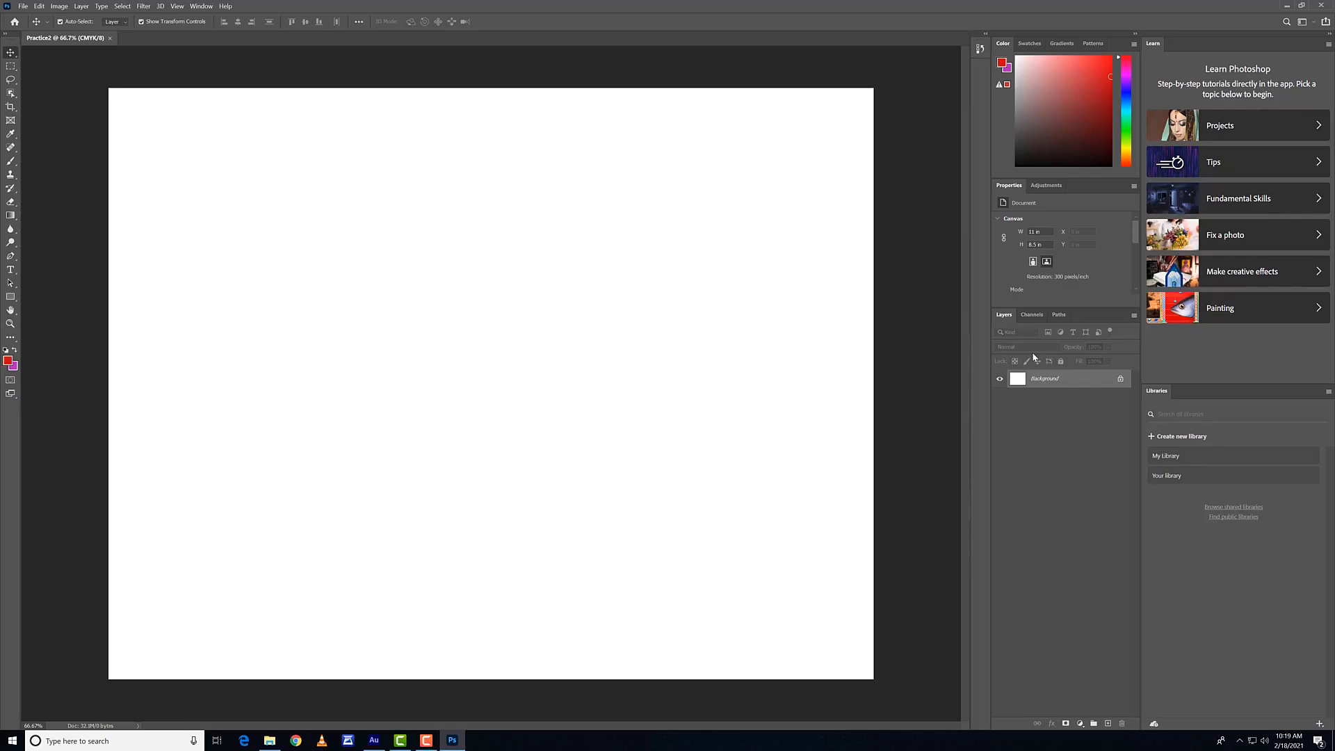
pyautogui.click(1027, 317)
pyautogui.click(1061, 318)
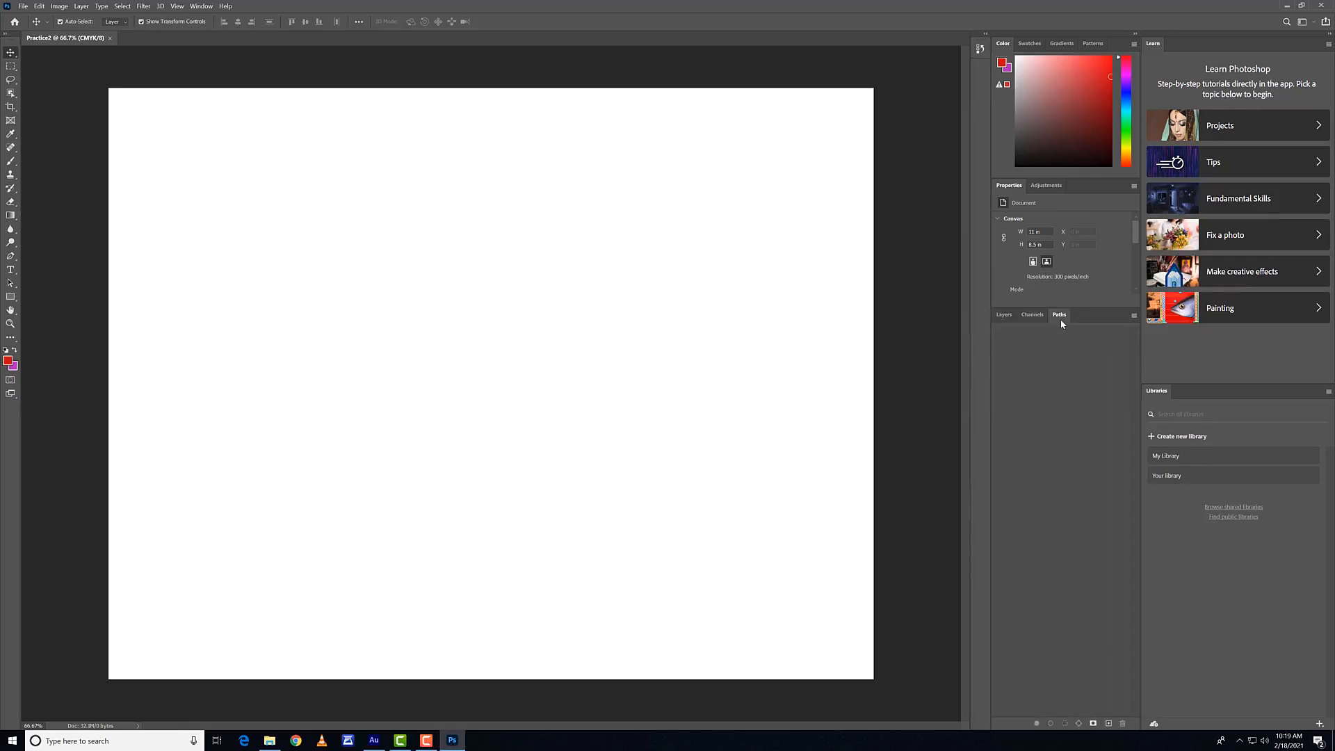
pyautogui.click(1003, 317)
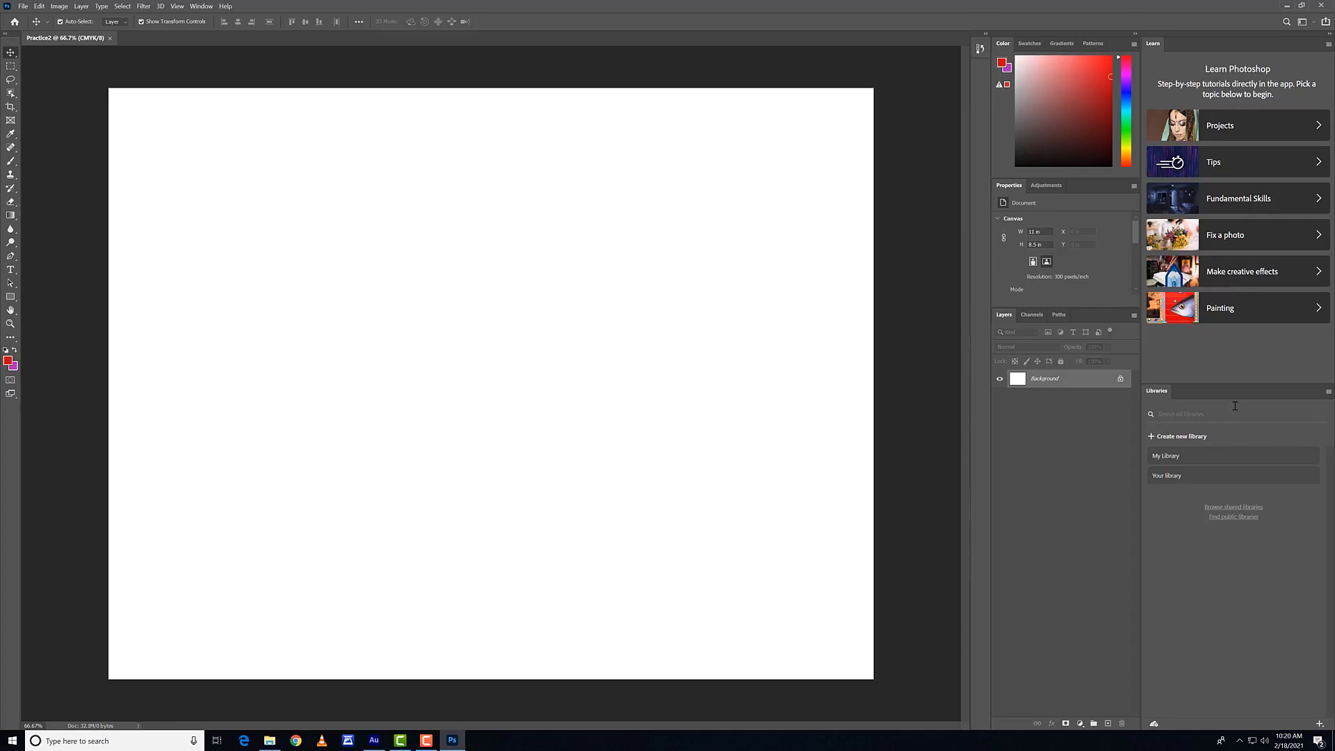
# Step: Collapse the Learn and Libraries area, unlock the Background layer and deselect it
pyautogui.click(1330, 35)
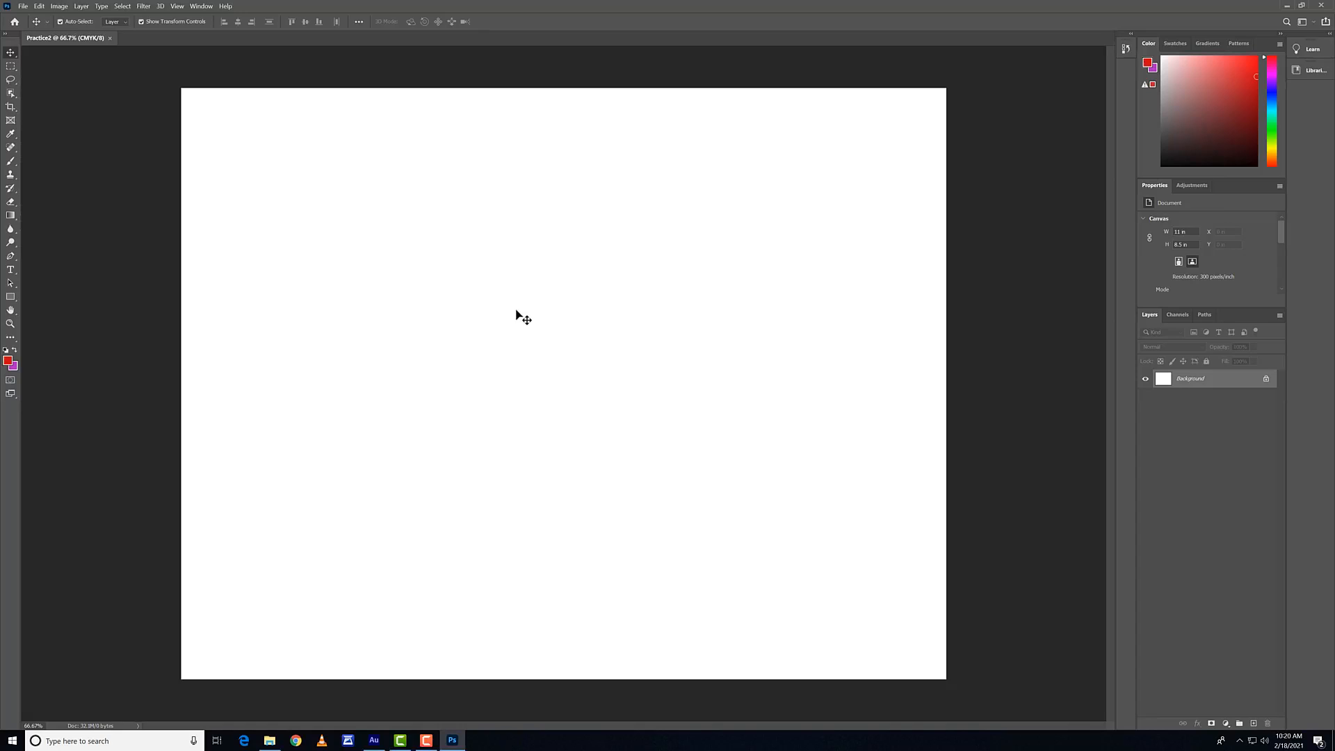
pyautogui.click(1266, 378)
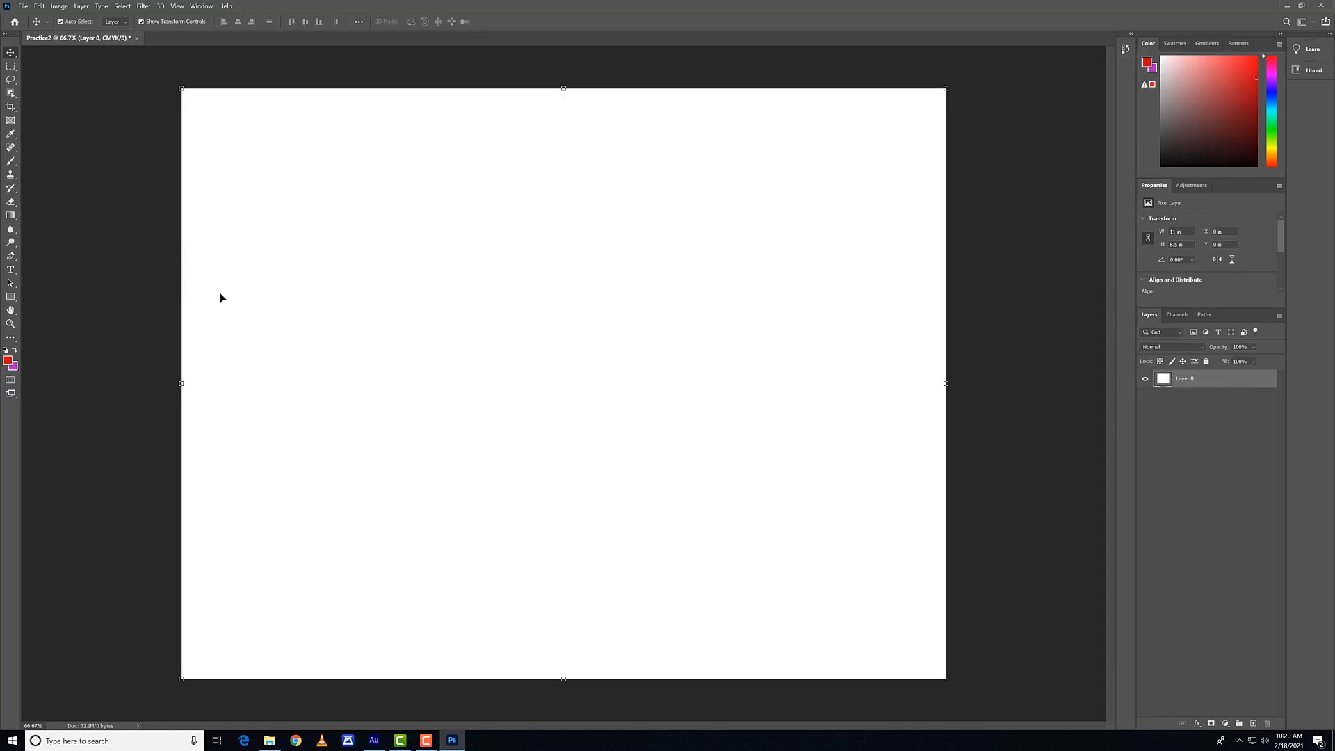
pyautogui.click(88, 120)
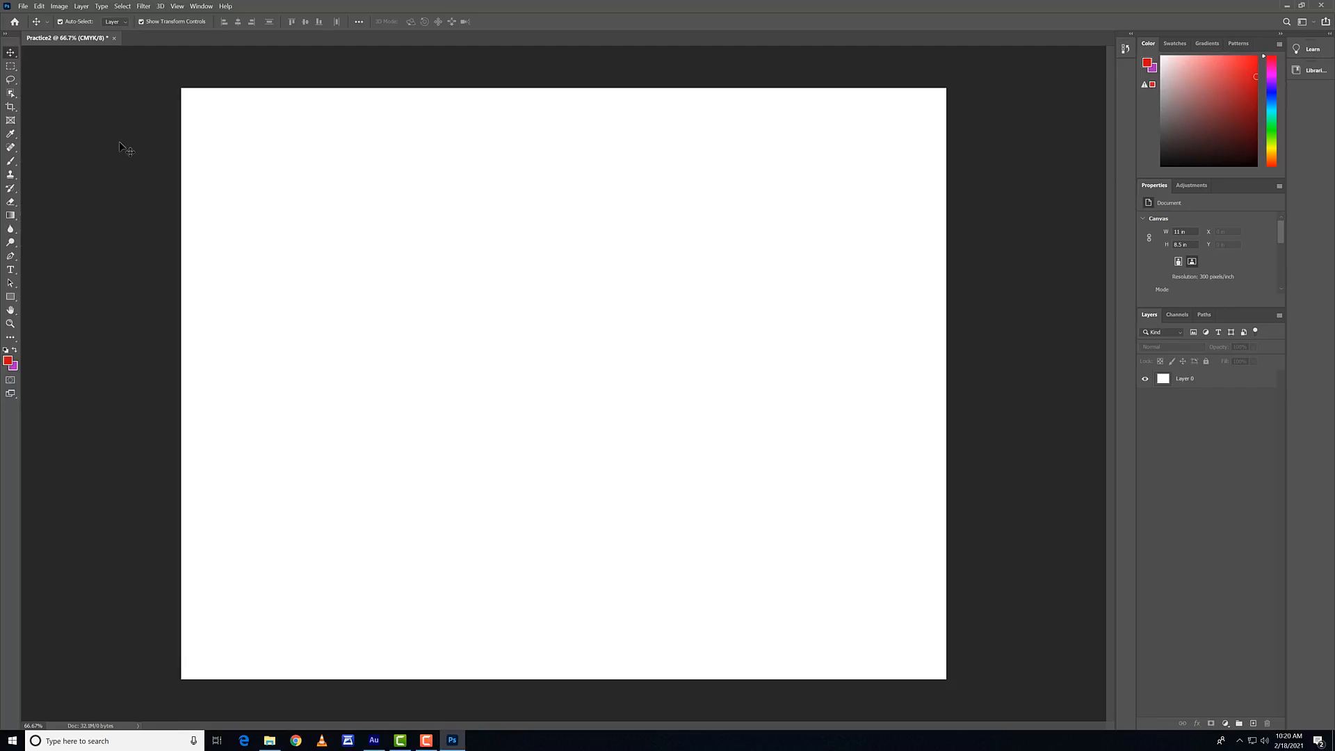
pyautogui.click(26, 8)
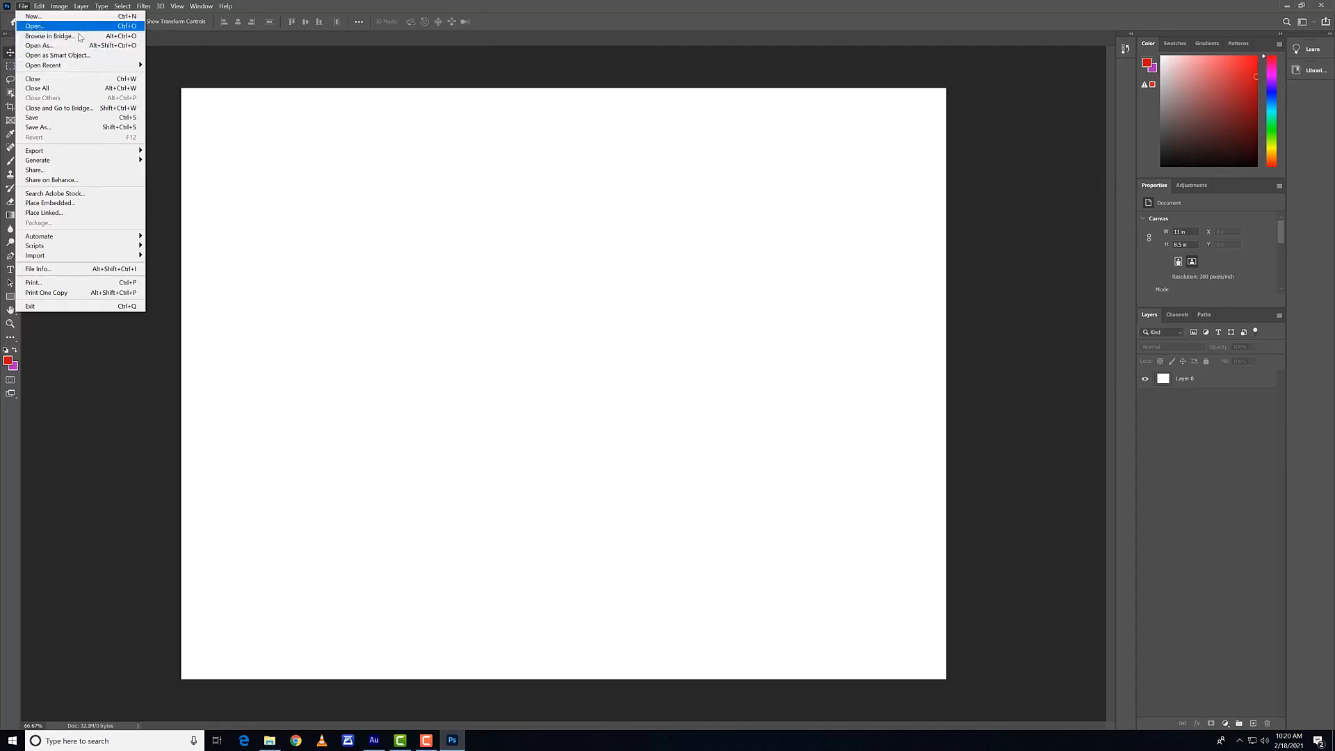
pyautogui.click(220, 72)
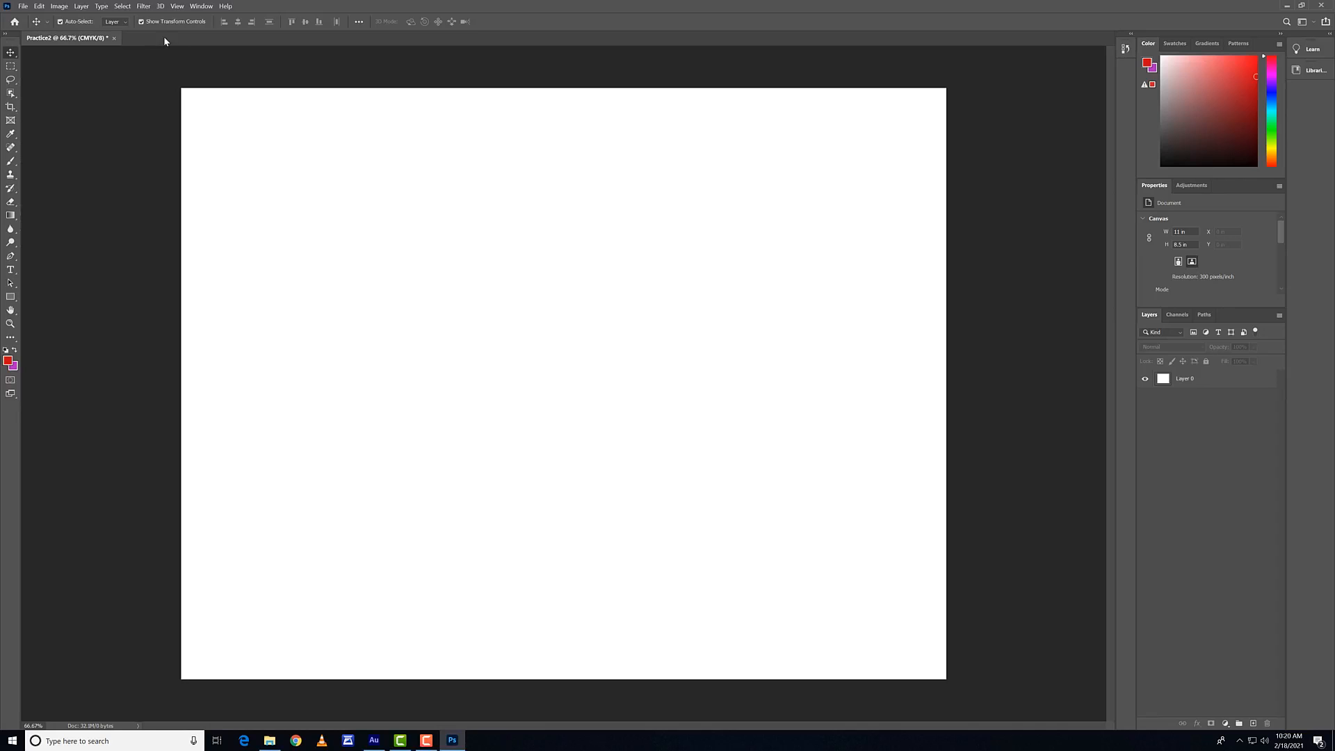
# Step: Place the space image from the Backgrounds folder of Intro to PS Images as an embedded object, commit it at canvas width and deselect it
pyautogui.click(21, 6)
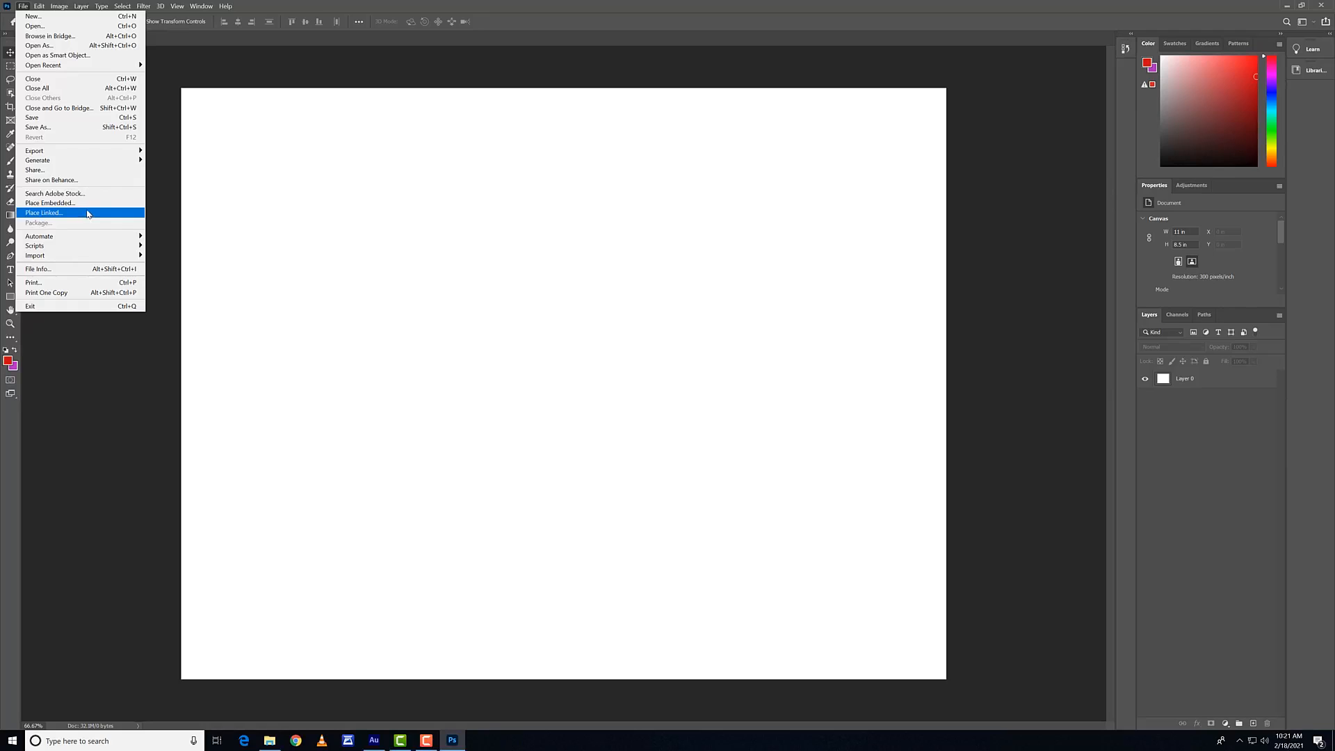
pyautogui.click(92, 208)
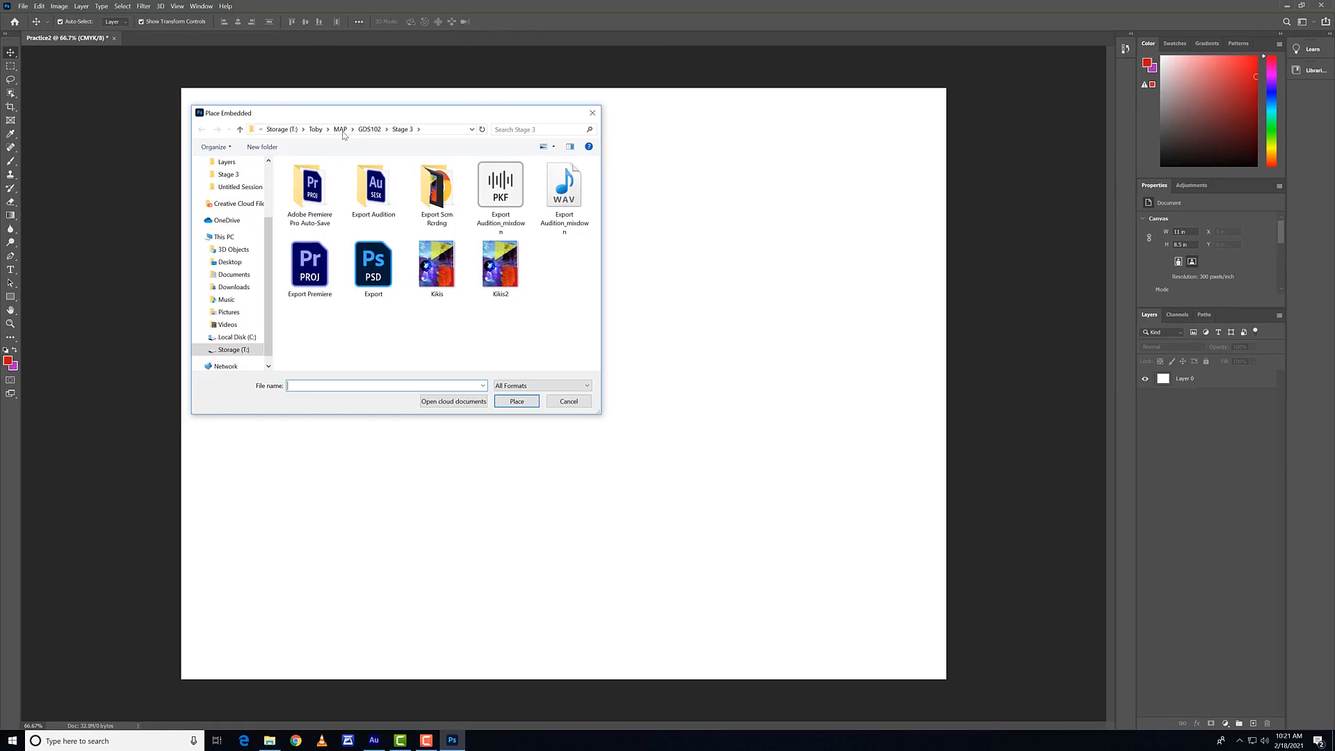
pyautogui.click(314, 130)
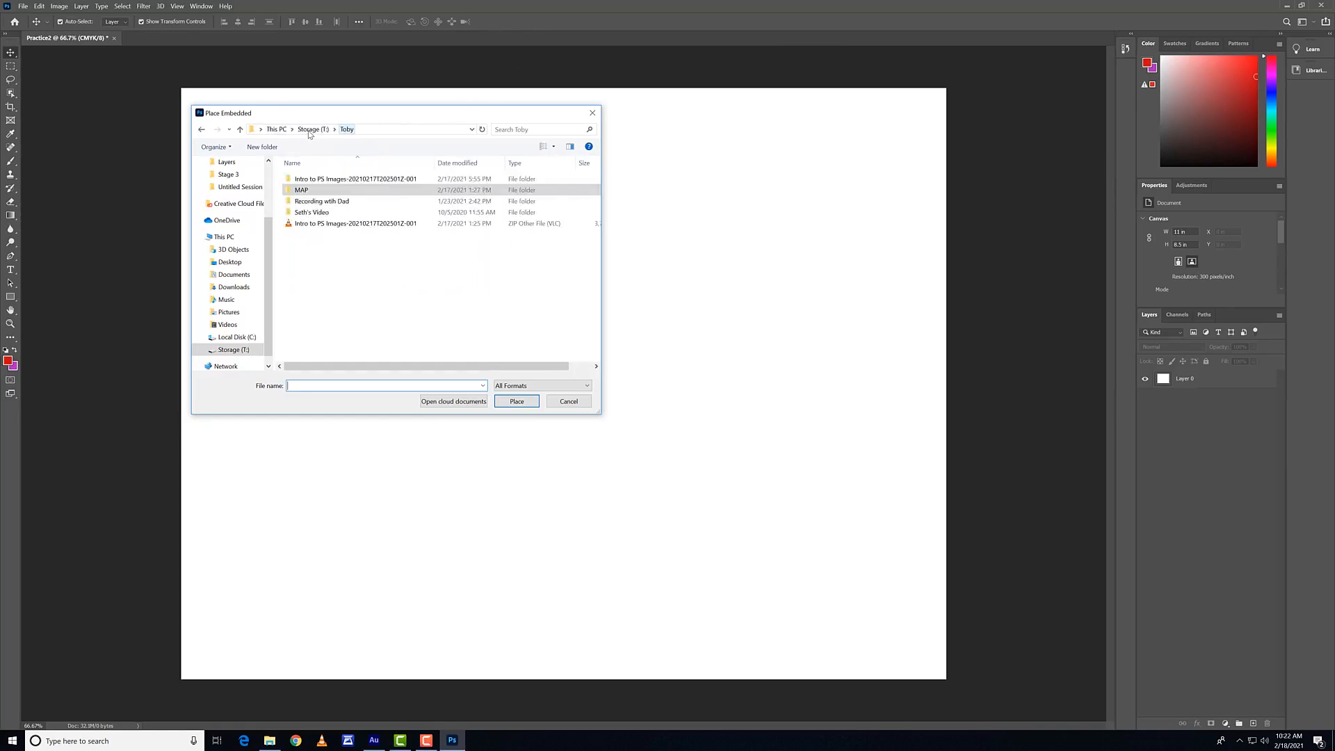
pyautogui.doubleClick(327, 180)
pyautogui.doubleClick(324, 190)
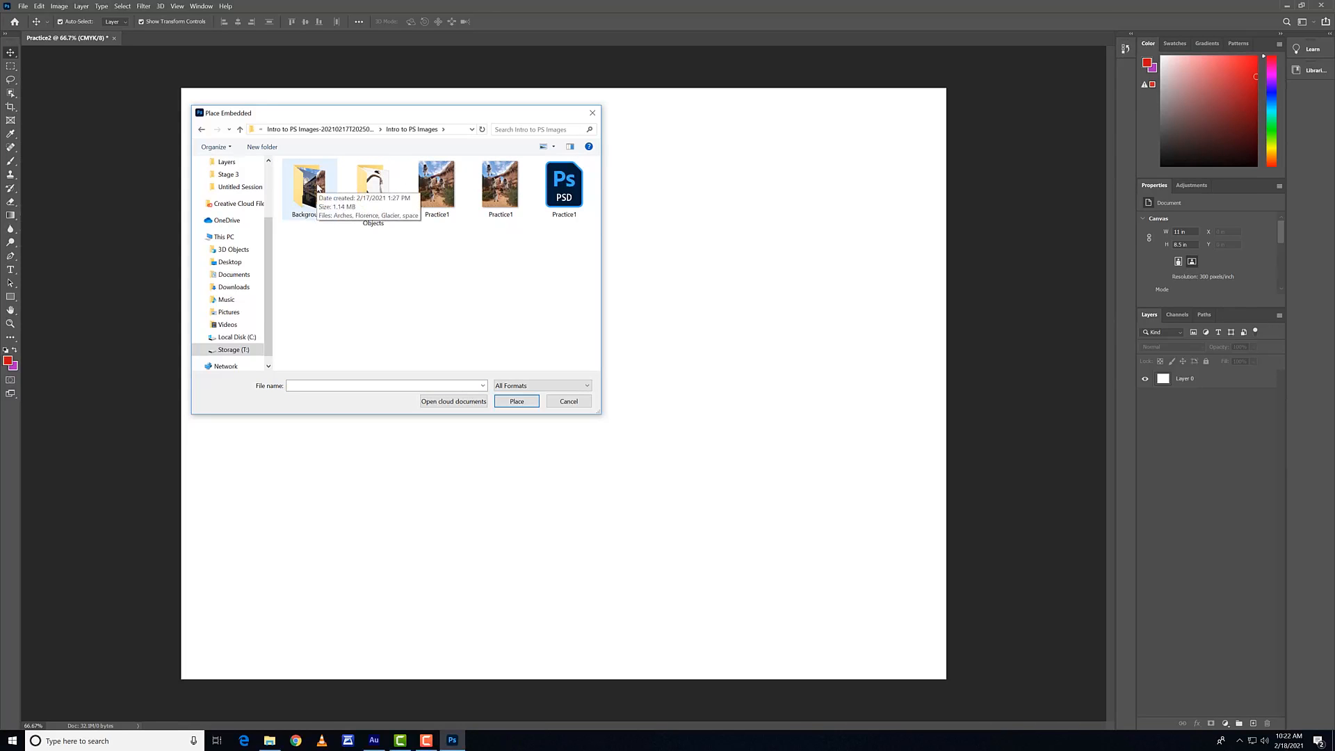
pyautogui.doubleClick(321, 185)
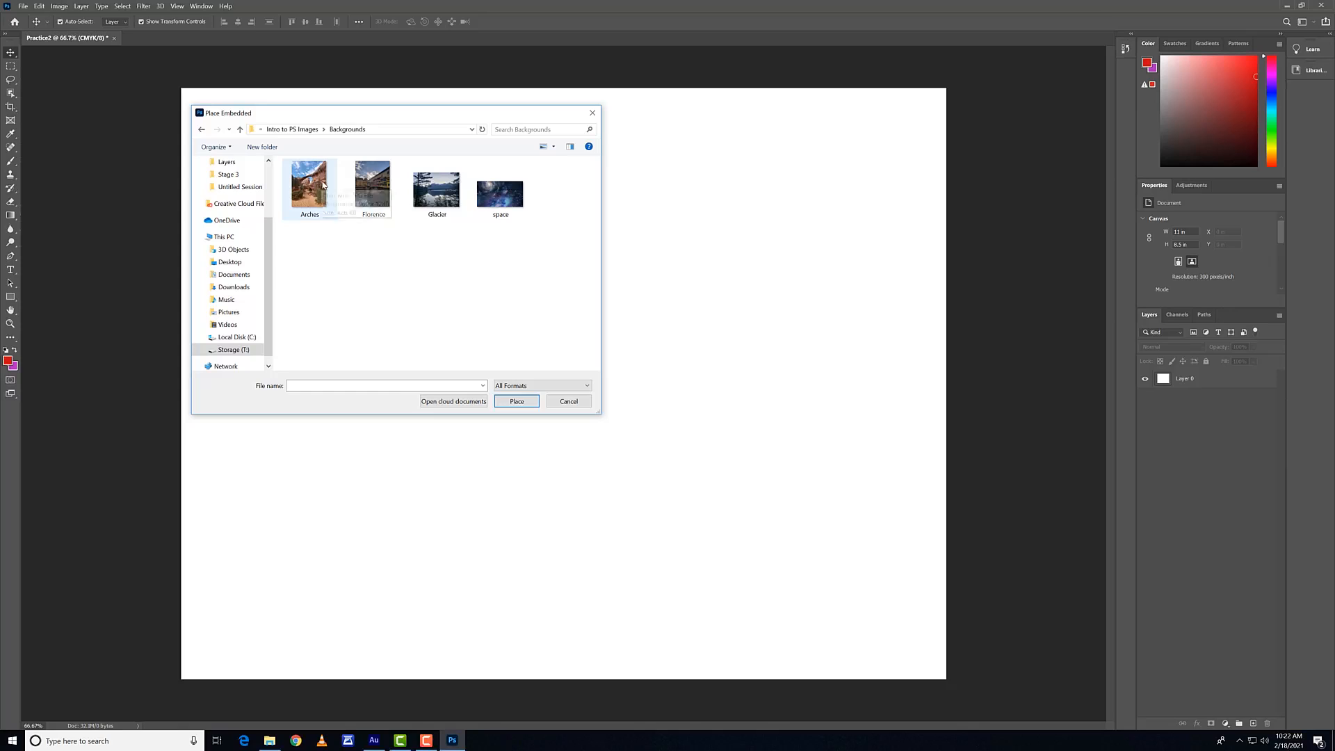
pyautogui.click(500, 208)
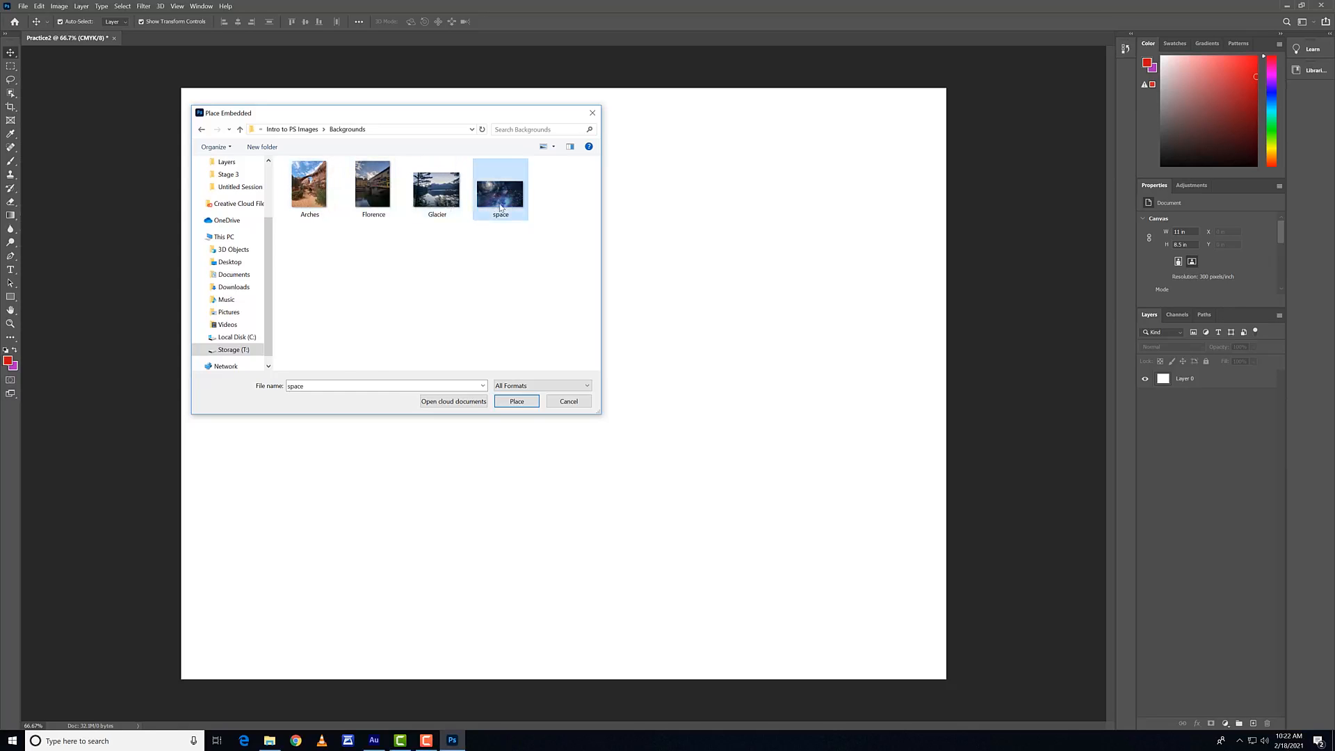
pyautogui.click(521, 404)
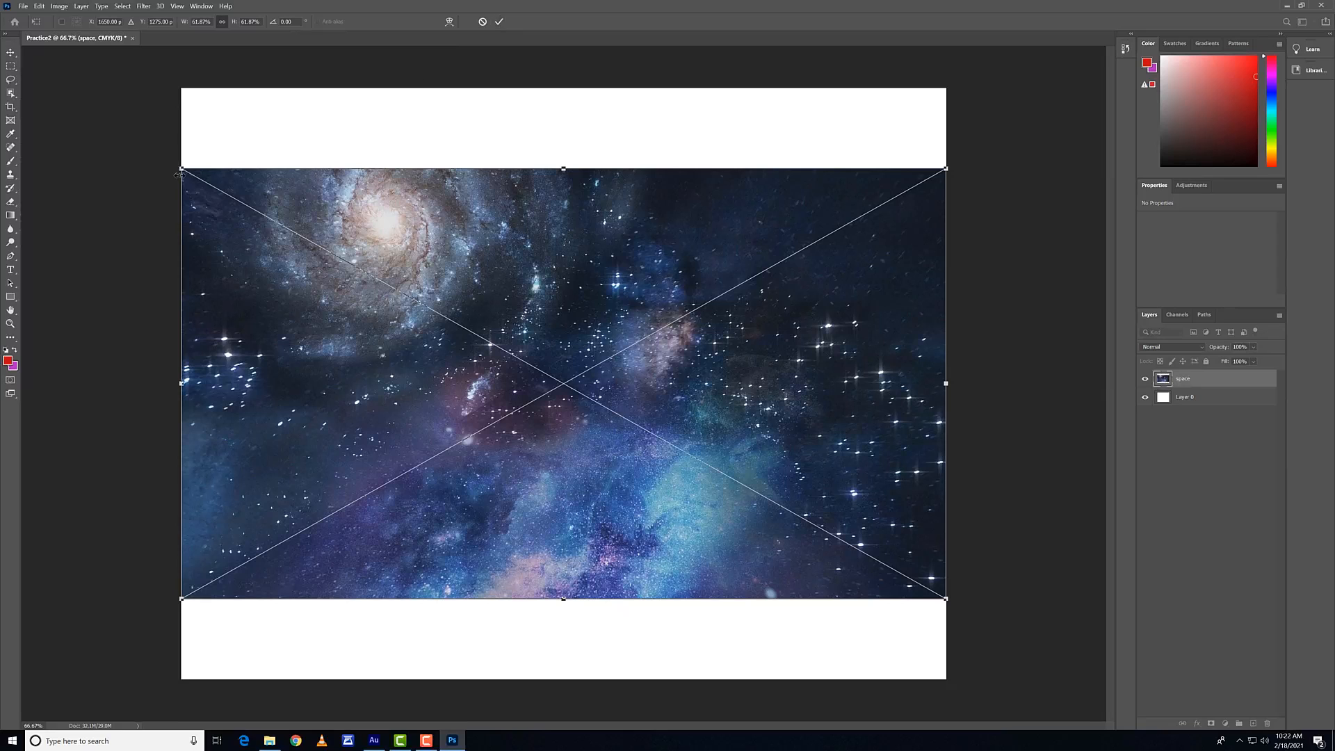
pyautogui.moveTo(182, 169)
pyautogui.mouseDown()
pyautogui.moveTo(136, 77)
pyautogui.moveTo(201, 171)
pyautogui.mouseUp()
pyautogui.click(498, 23)
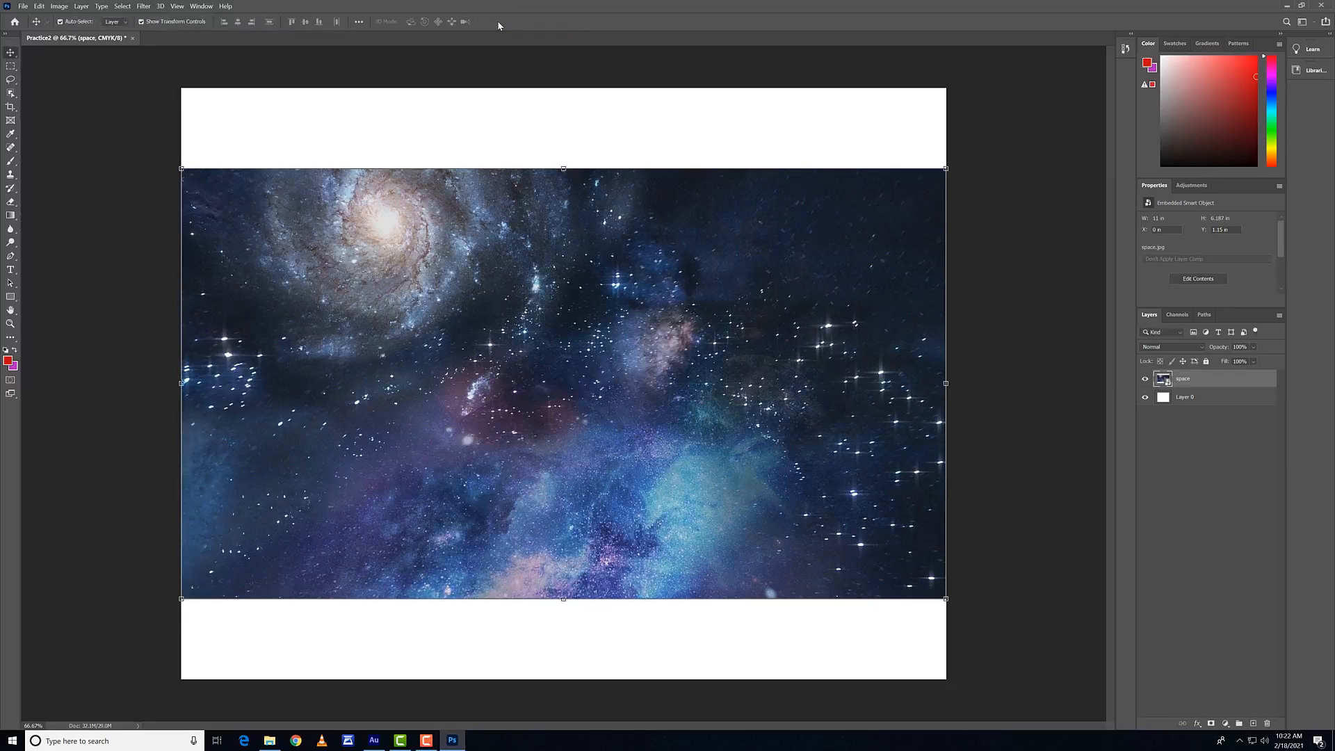
pyautogui.click(1082, 417)
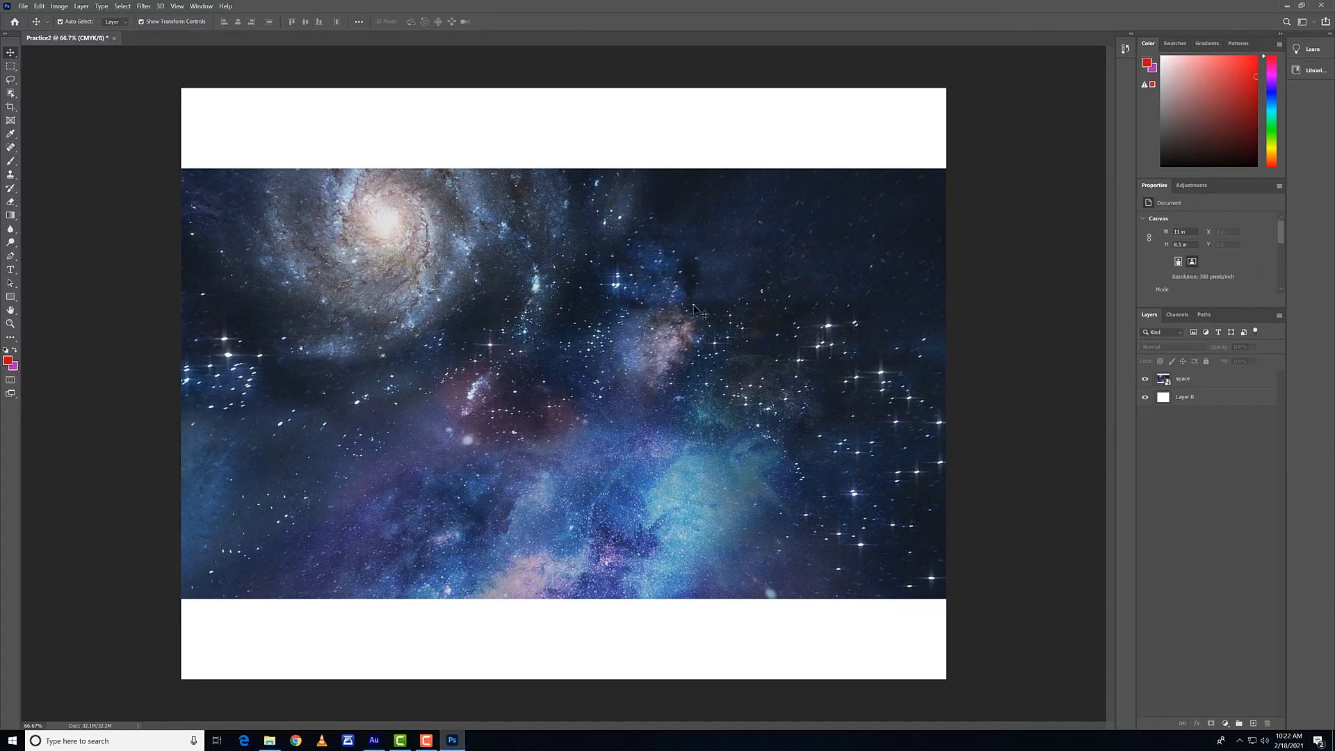
# Step: Place the Lizard image from Foreground Objects as embedded, shift it down and left until its frame meets the canvas's left edge, then commit and deselect it
pyautogui.click(24, 5)
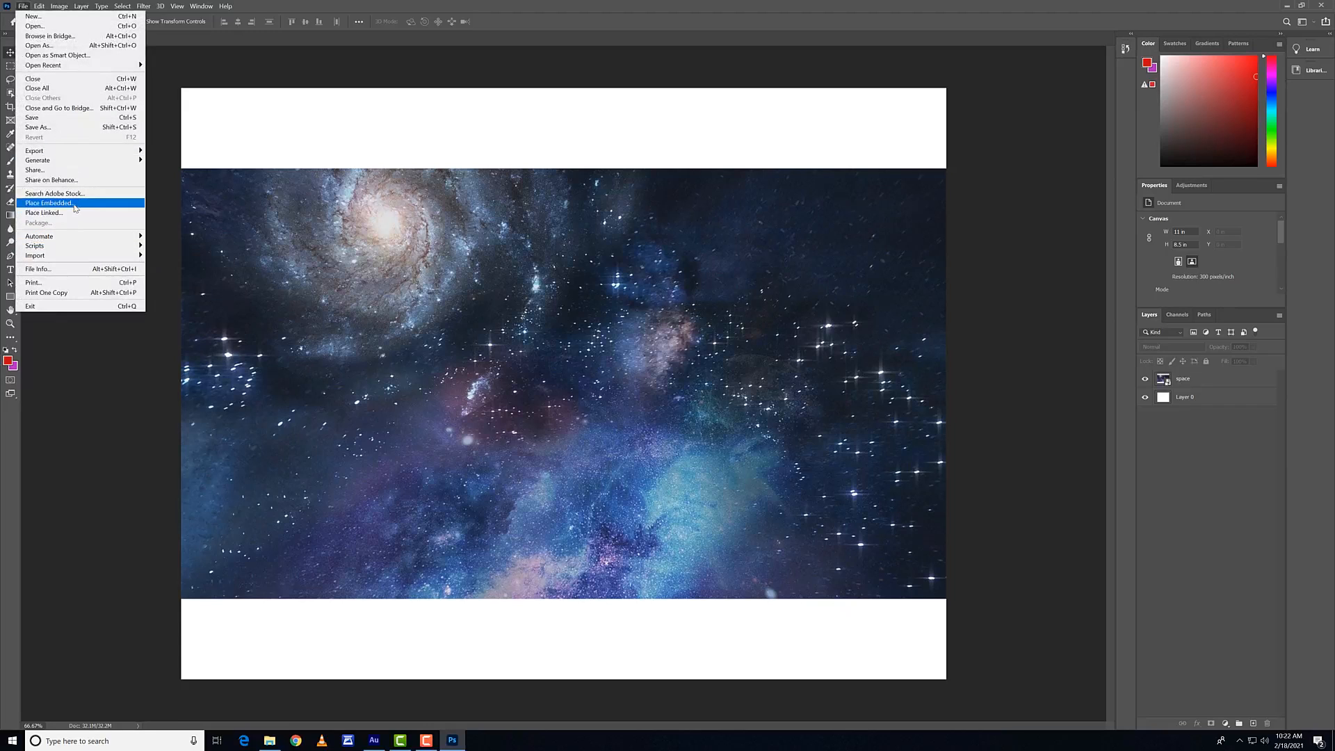
pyautogui.click(48, 203)
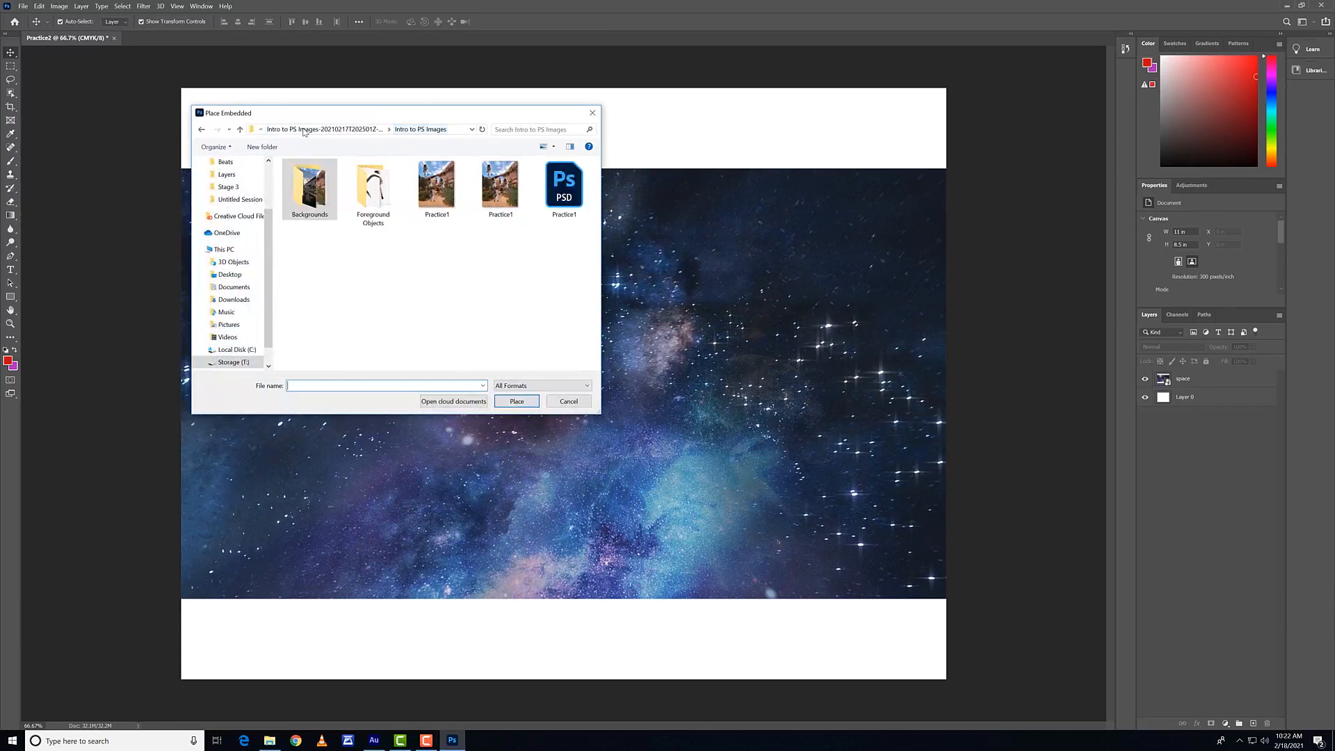
pyautogui.doubleClick(374, 189)
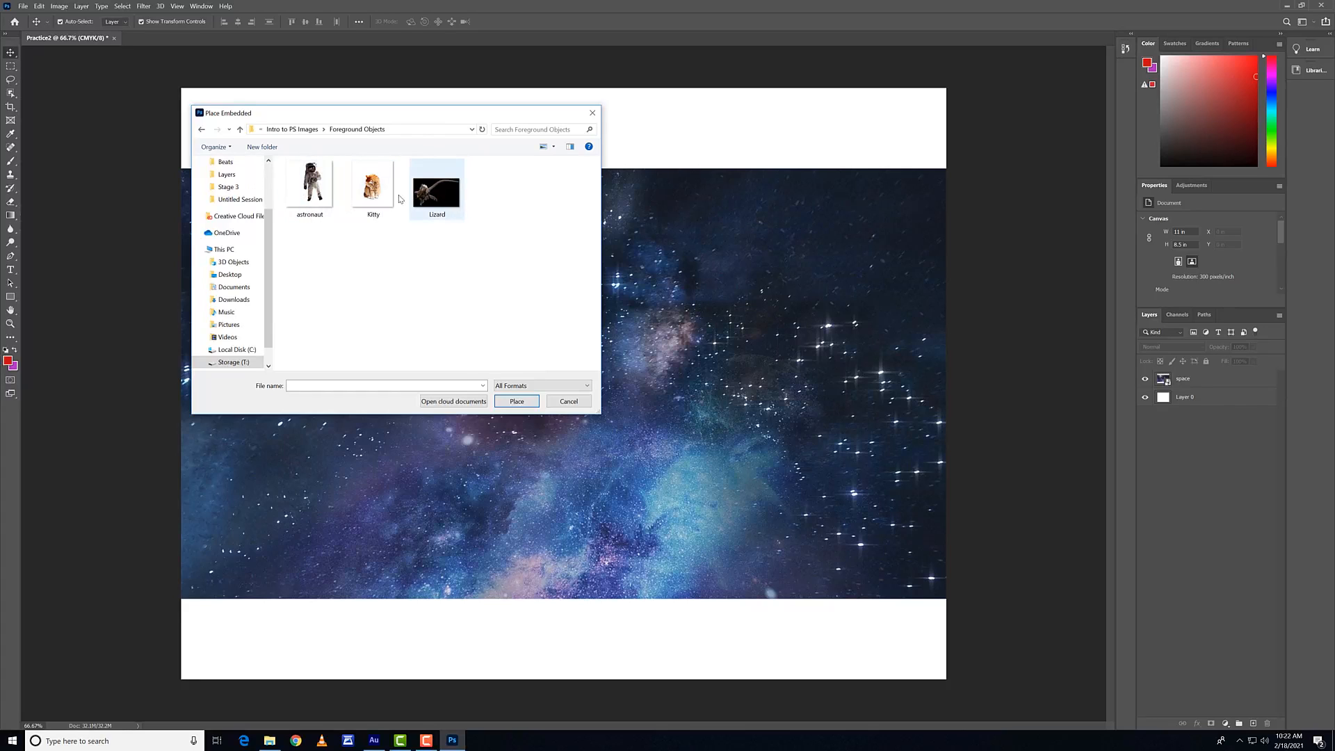
pyautogui.click(432, 195)
pyautogui.click(518, 403)
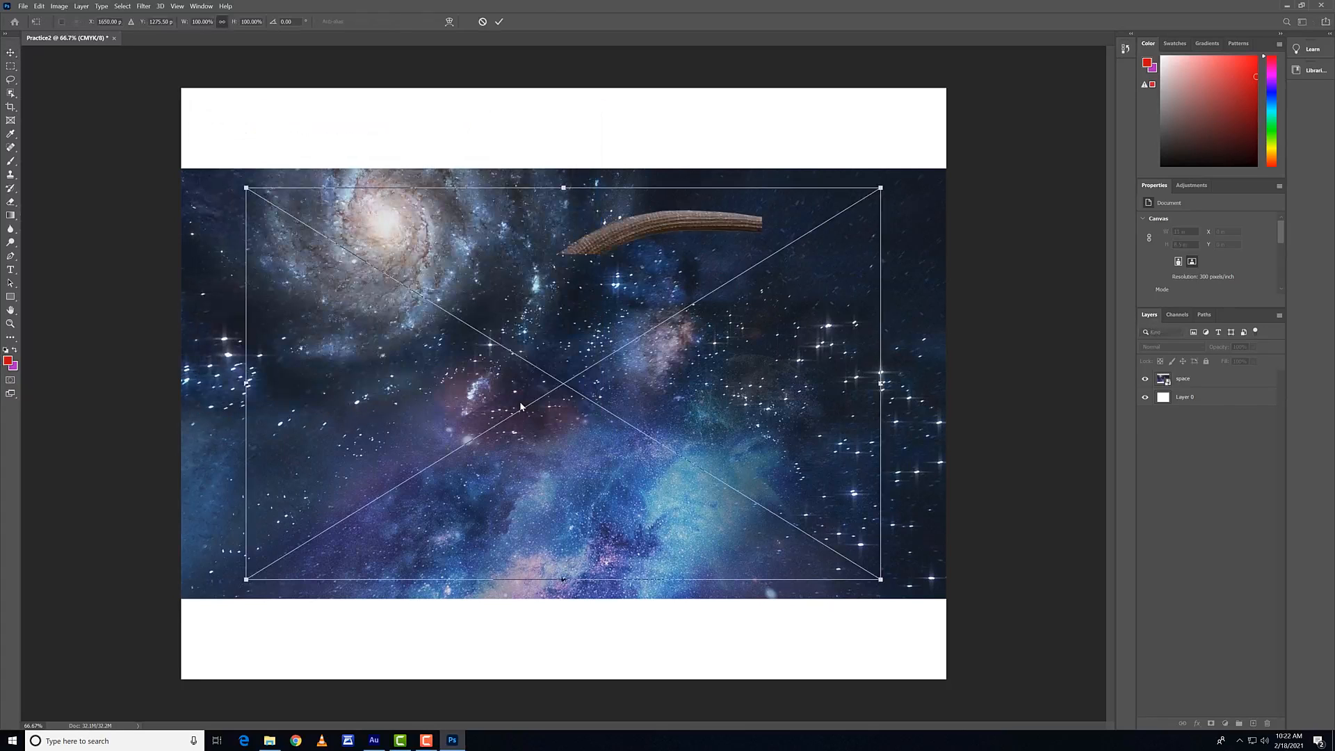
pyautogui.moveTo(439, 364); pyautogui.dragTo(376, 399)
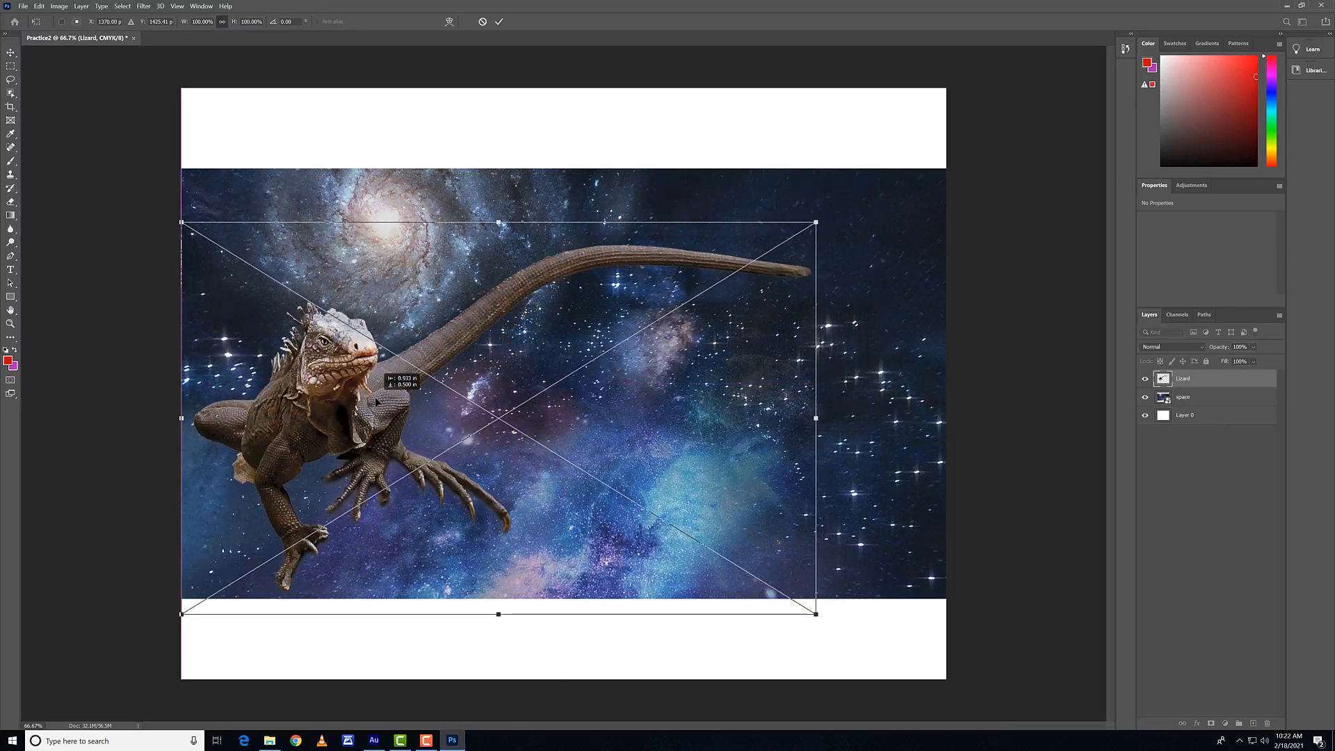
pyautogui.click(499, 22)
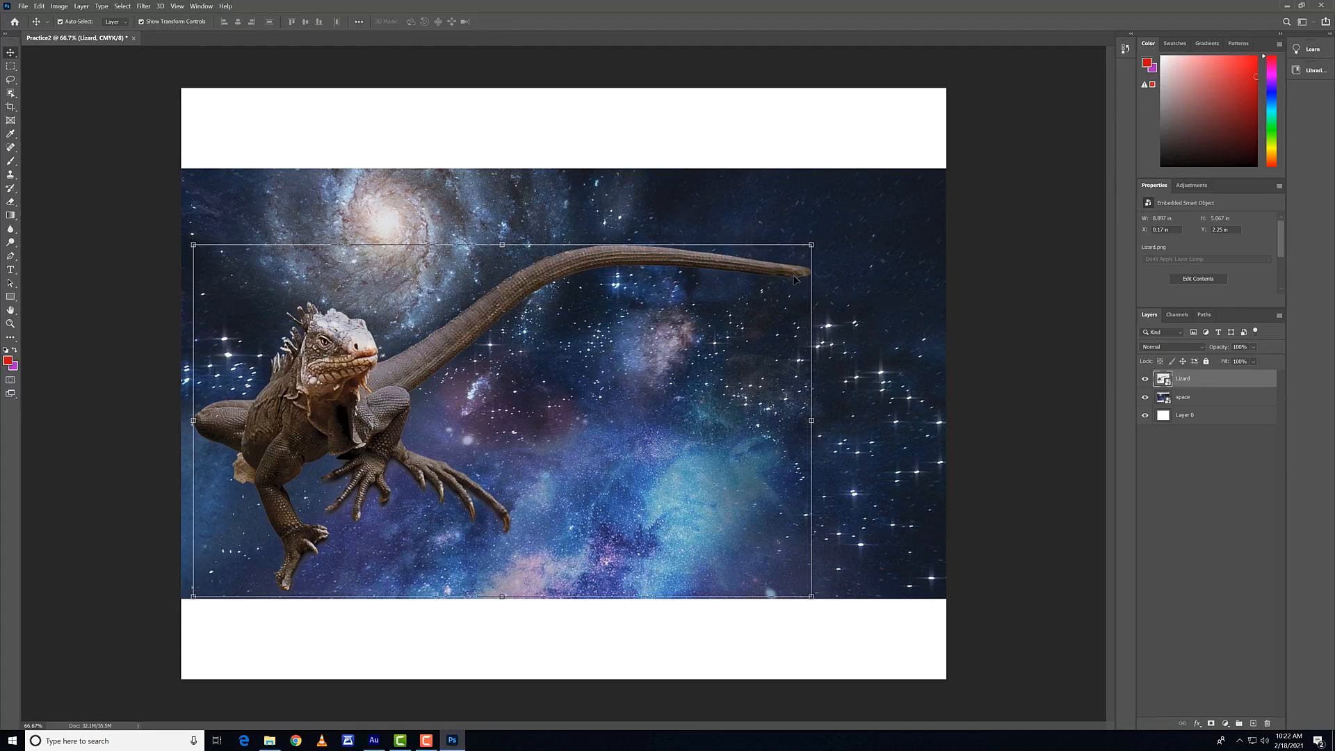
pyautogui.click(1062, 393)
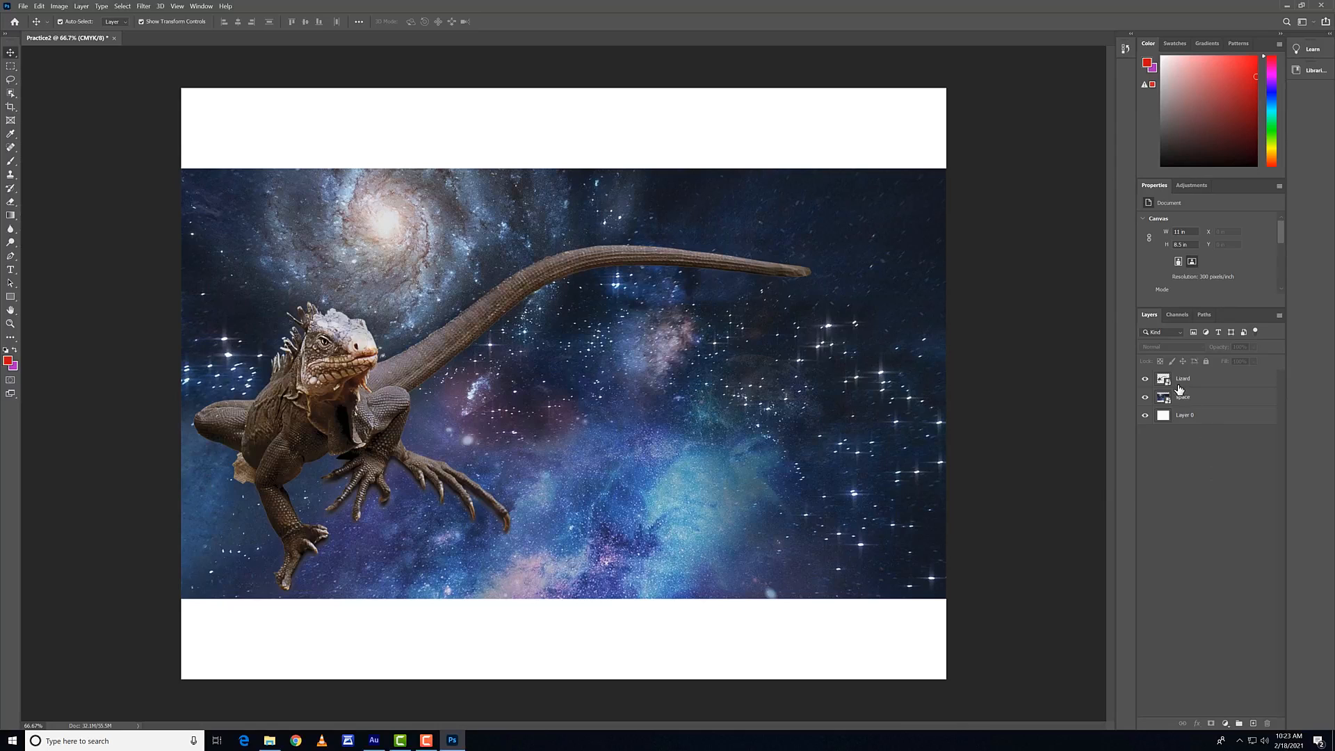
# Step: Lock all attributes of the white Layer 0 beneath the placed images
pyautogui.click(1198, 422)
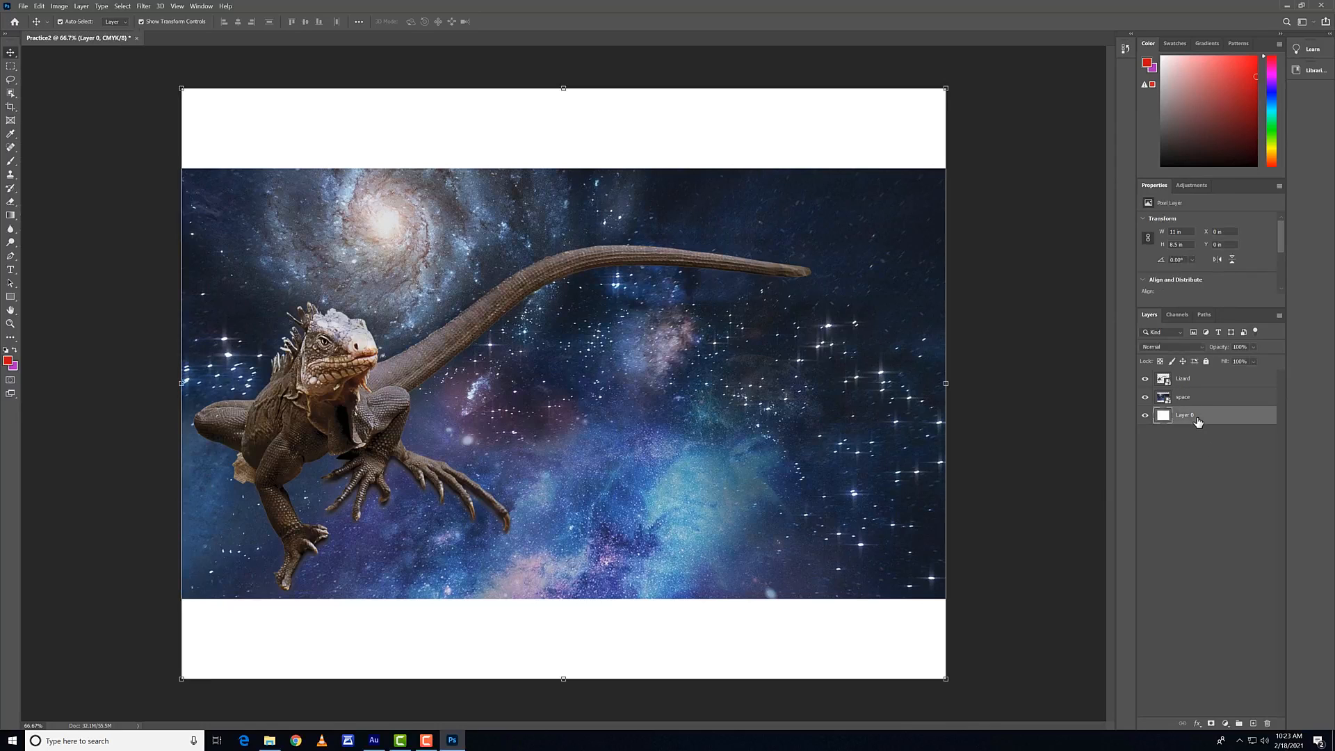
pyautogui.click(1206, 361)
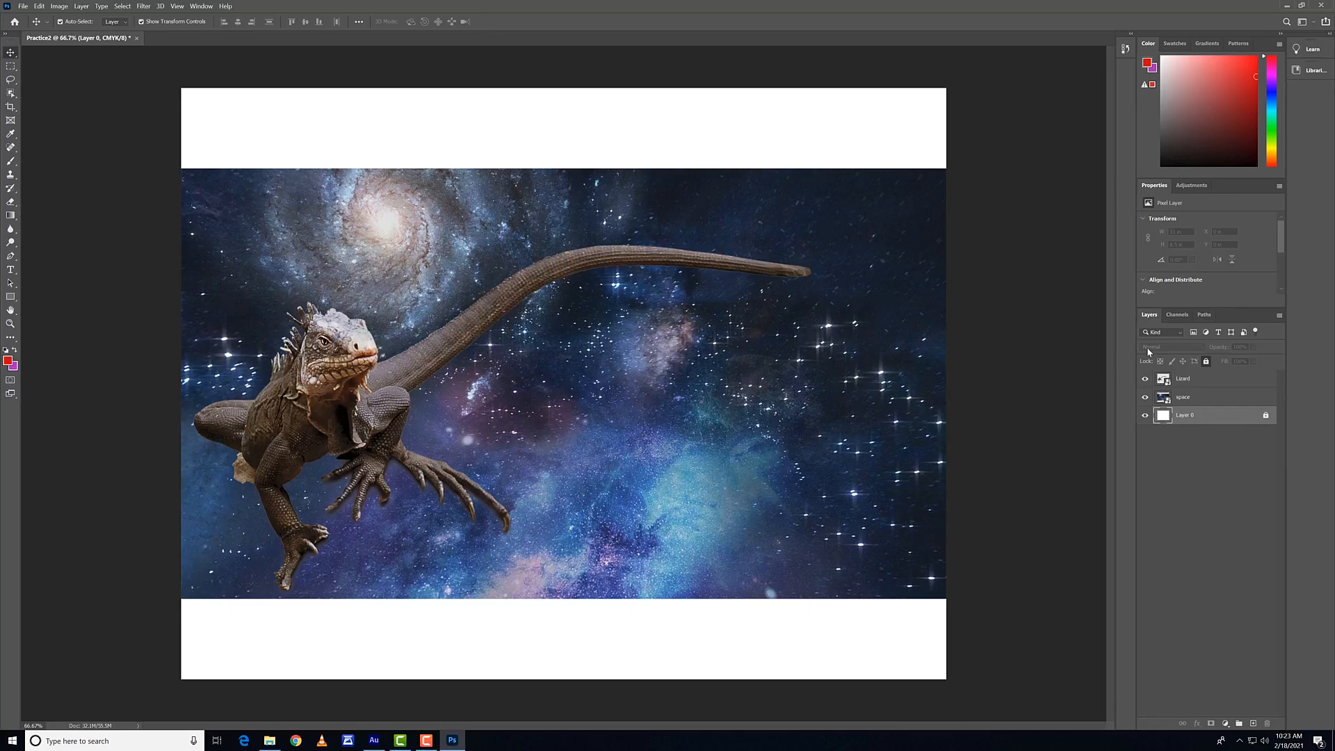
# Step: Try stacking the Lizard layer beneath the space layer and moving the space image up, and undo these changes
pyautogui.moveTo(1183, 384); pyautogui.dragTo(1185, 406)
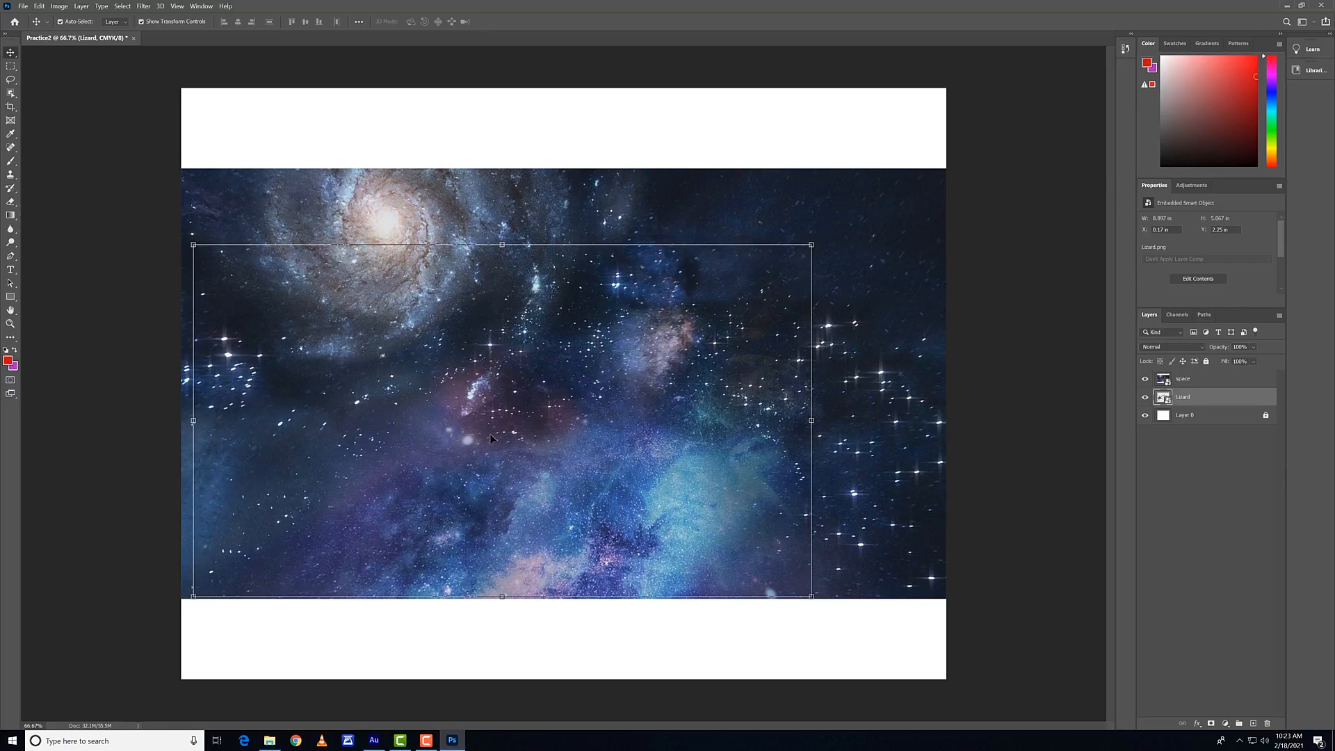
pyautogui.moveTo(492, 439); pyautogui.dragTo(495, 511)
pyautogui.moveTo(532, 282); pyautogui.dragTo(537, 255)
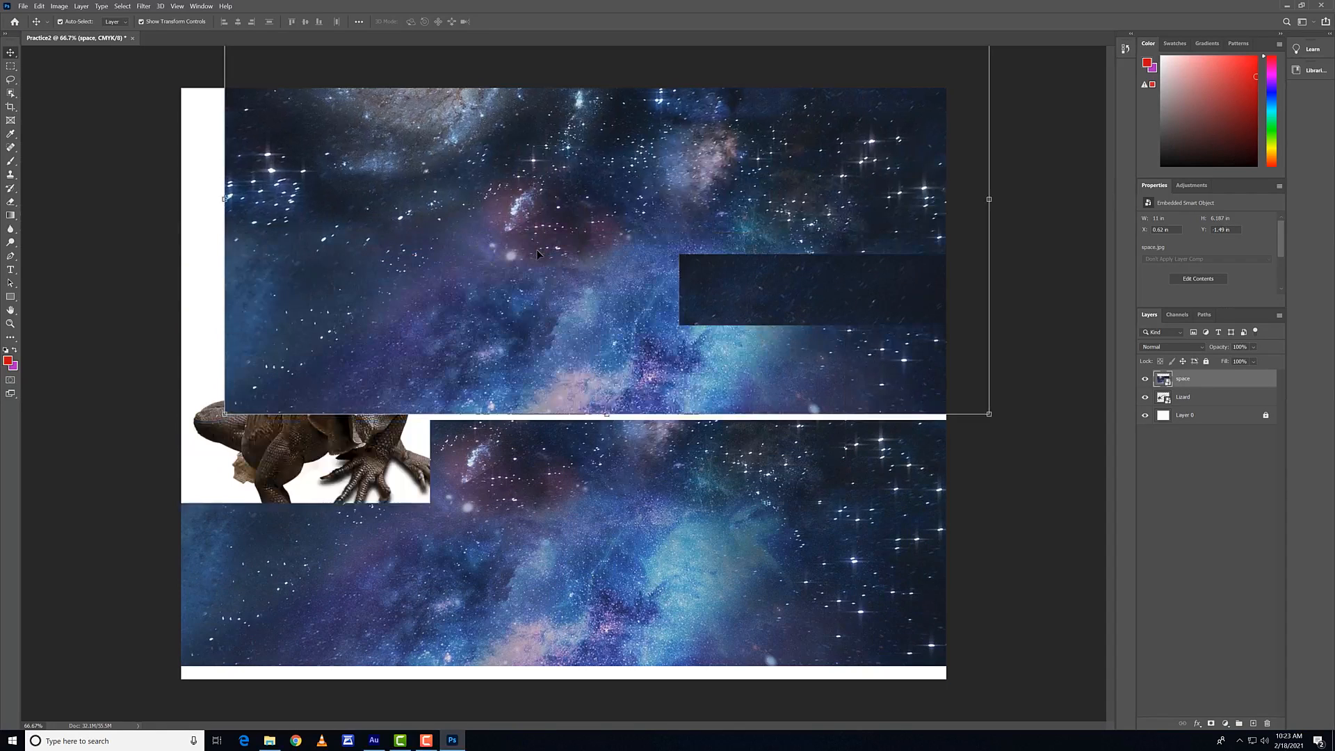
pyautogui.hotkey('ctrl', 'z')
pyautogui.hotkey('ctrl', 'z')
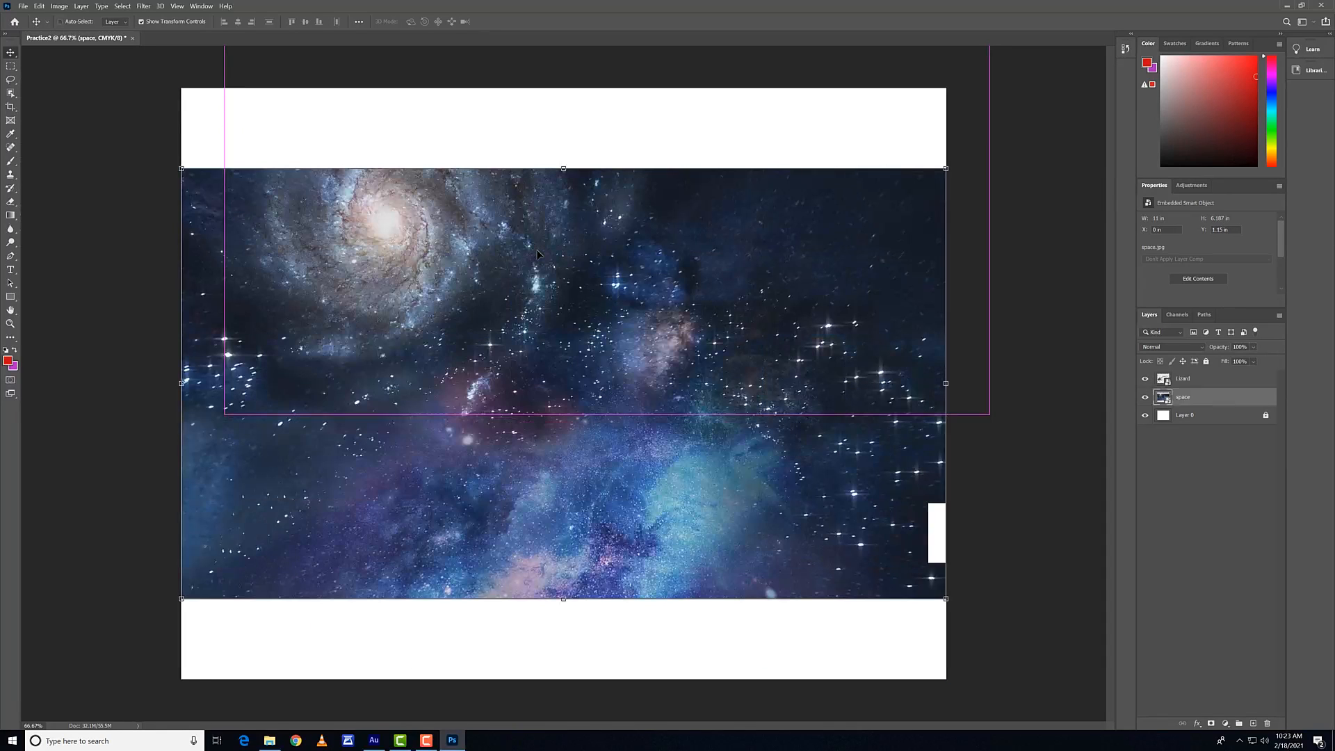
# Step: Set the Lizard layer's blend mode to Overlay and leave all layers deselected
pyautogui.click(1185, 379)
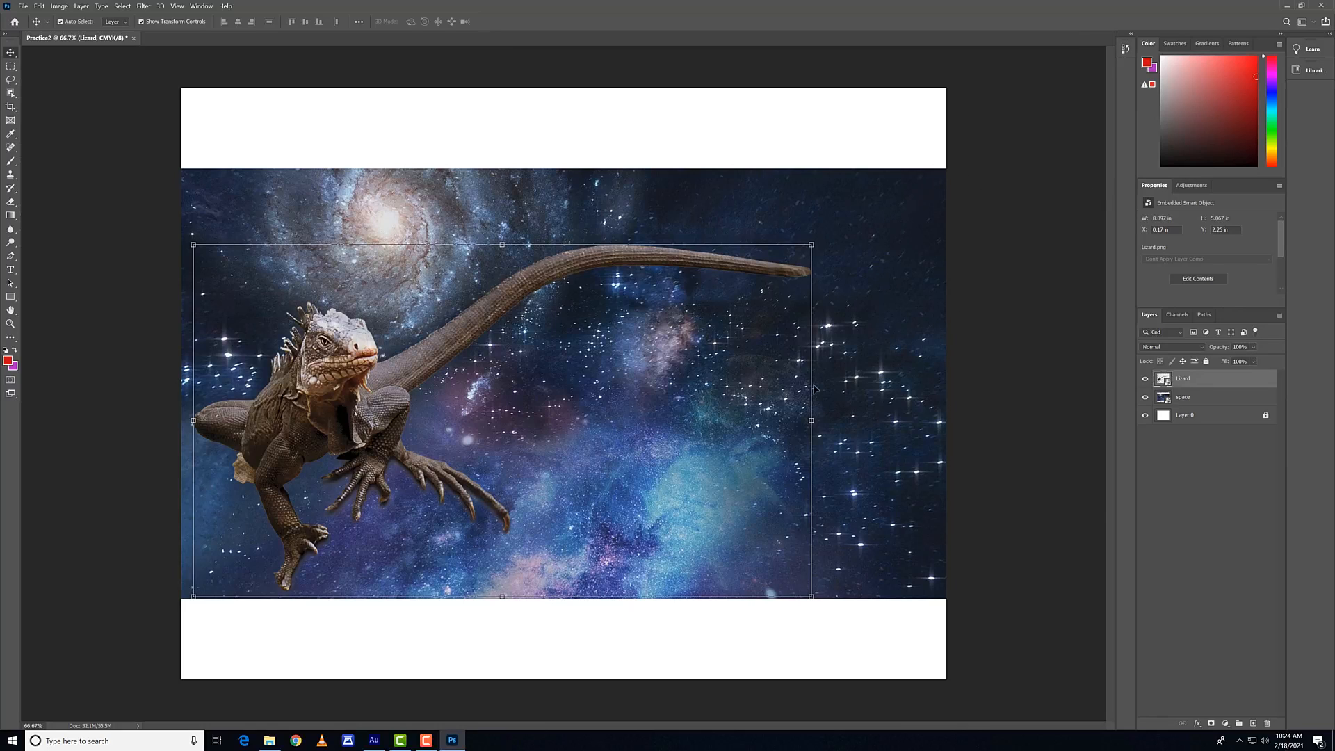
pyautogui.click(1183, 398)
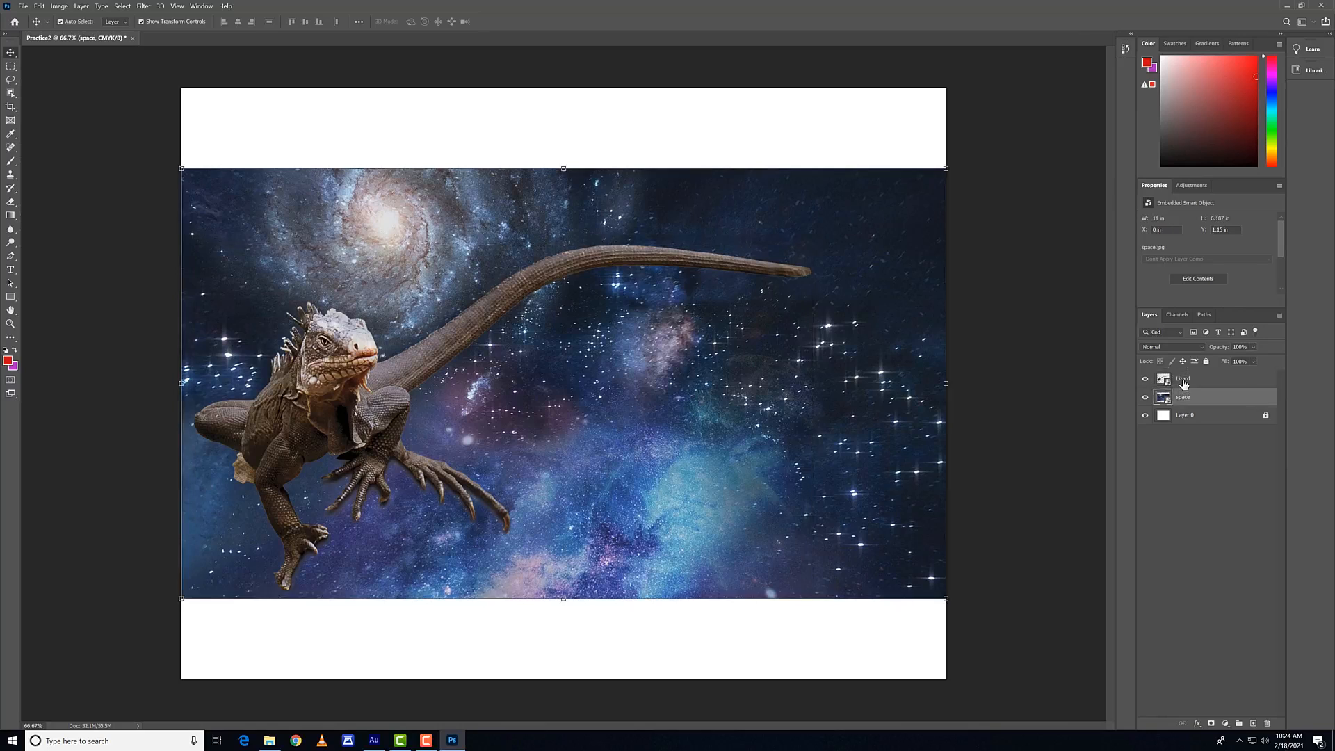
pyautogui.click(1183, 380)
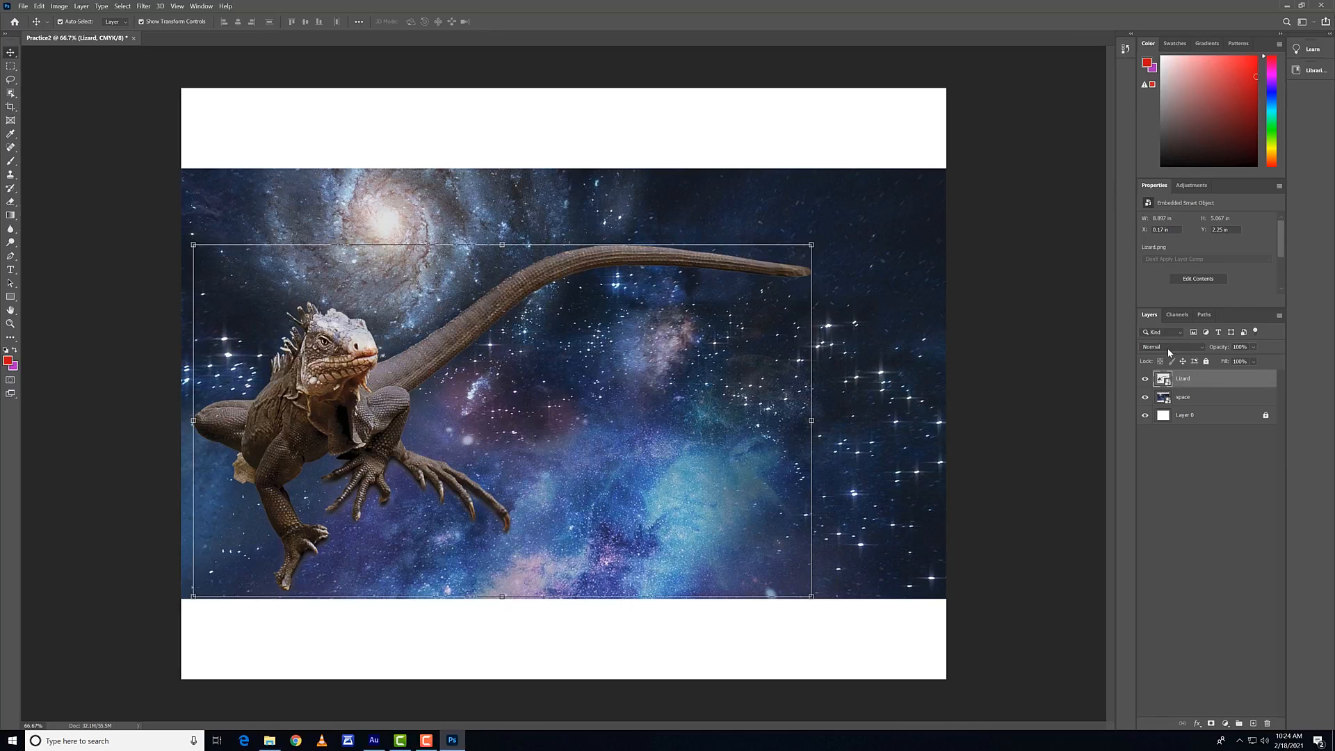
pyautogui.click(1168, 351)
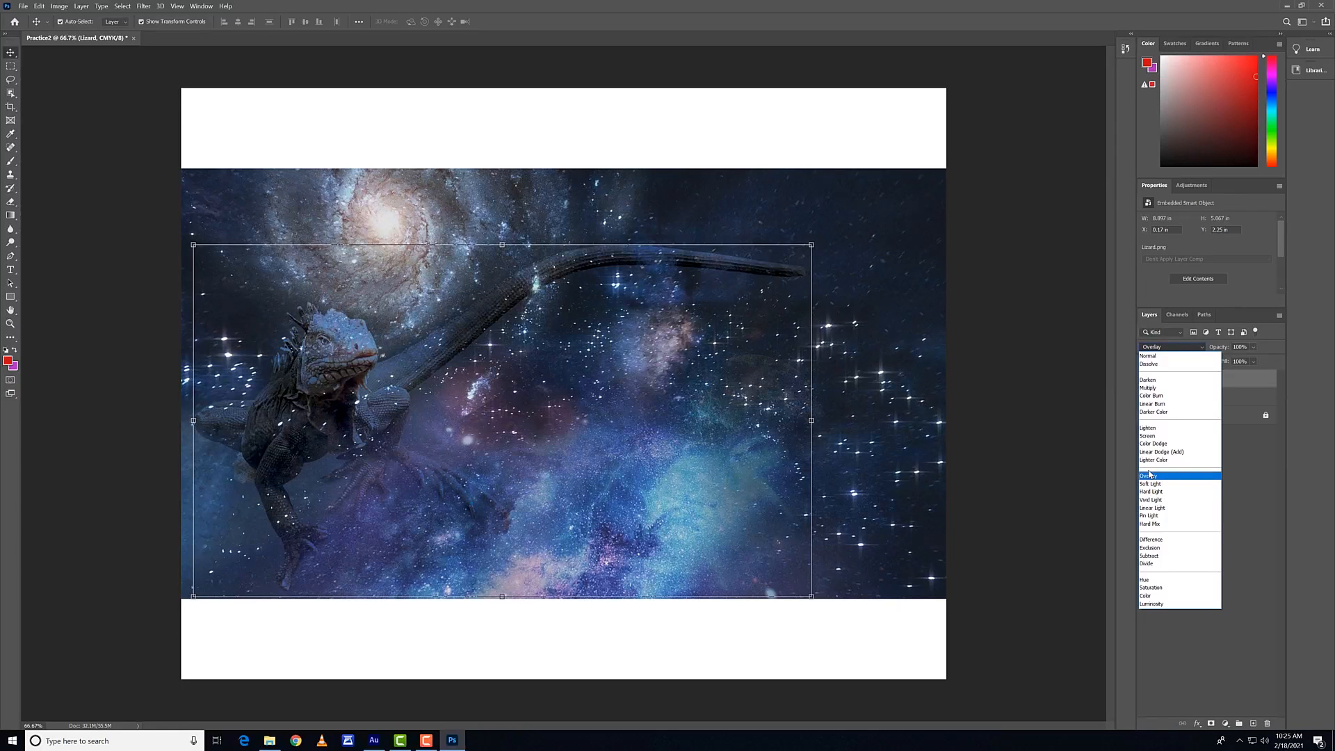
pyautogui.click(1150, 475)
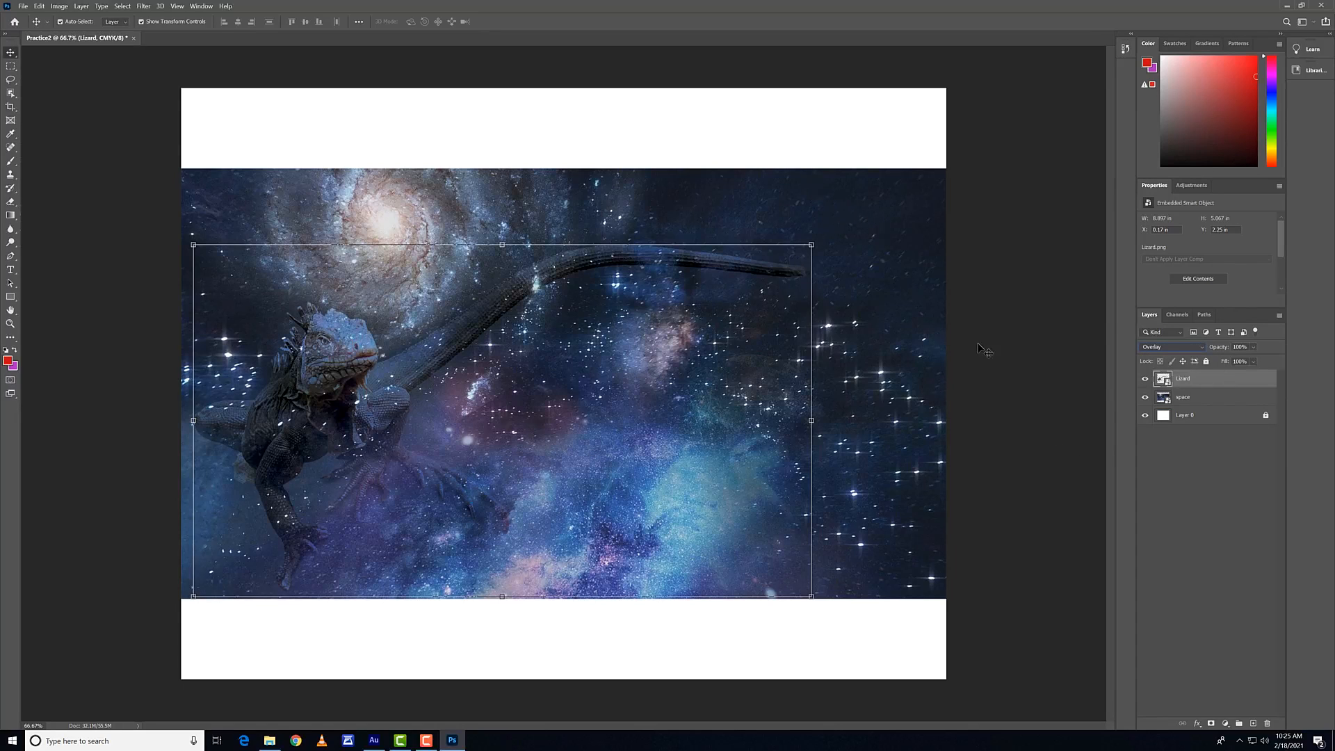
pyautogui.click(1197, 397)
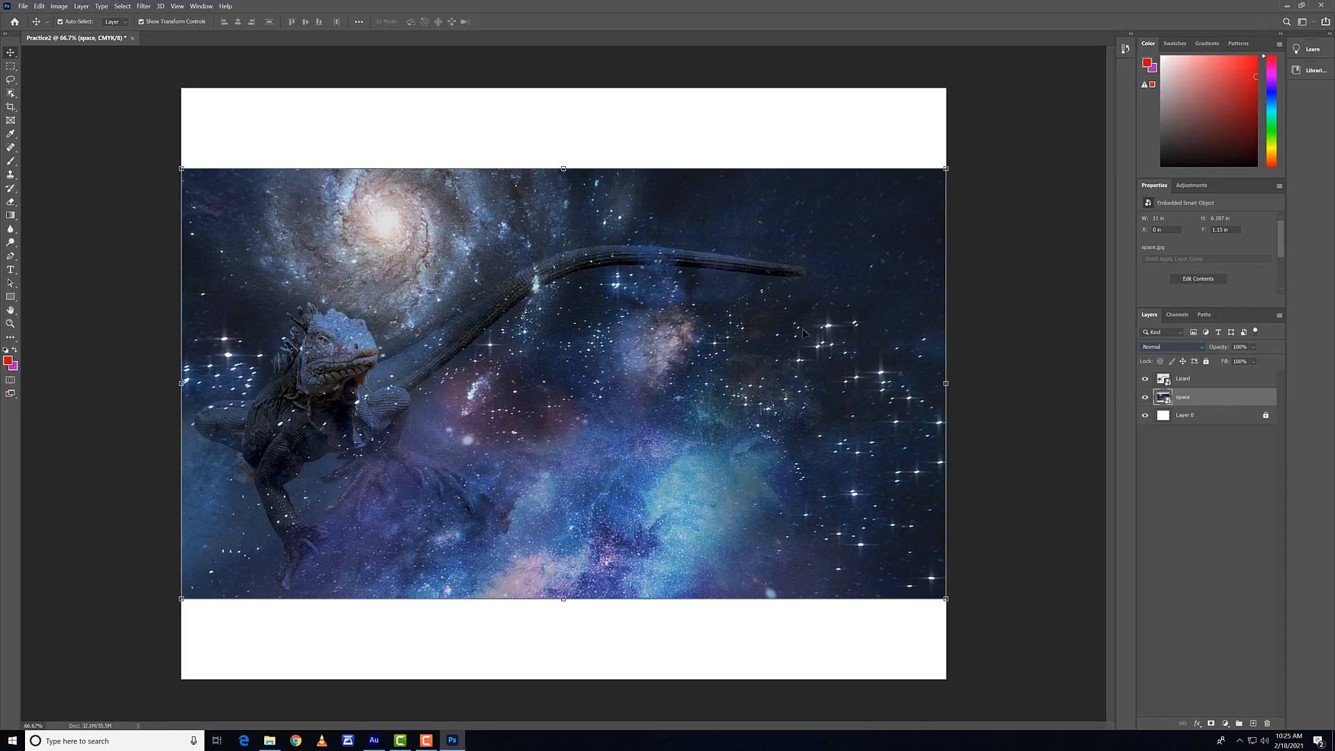
pyautogui.click(777, 134)
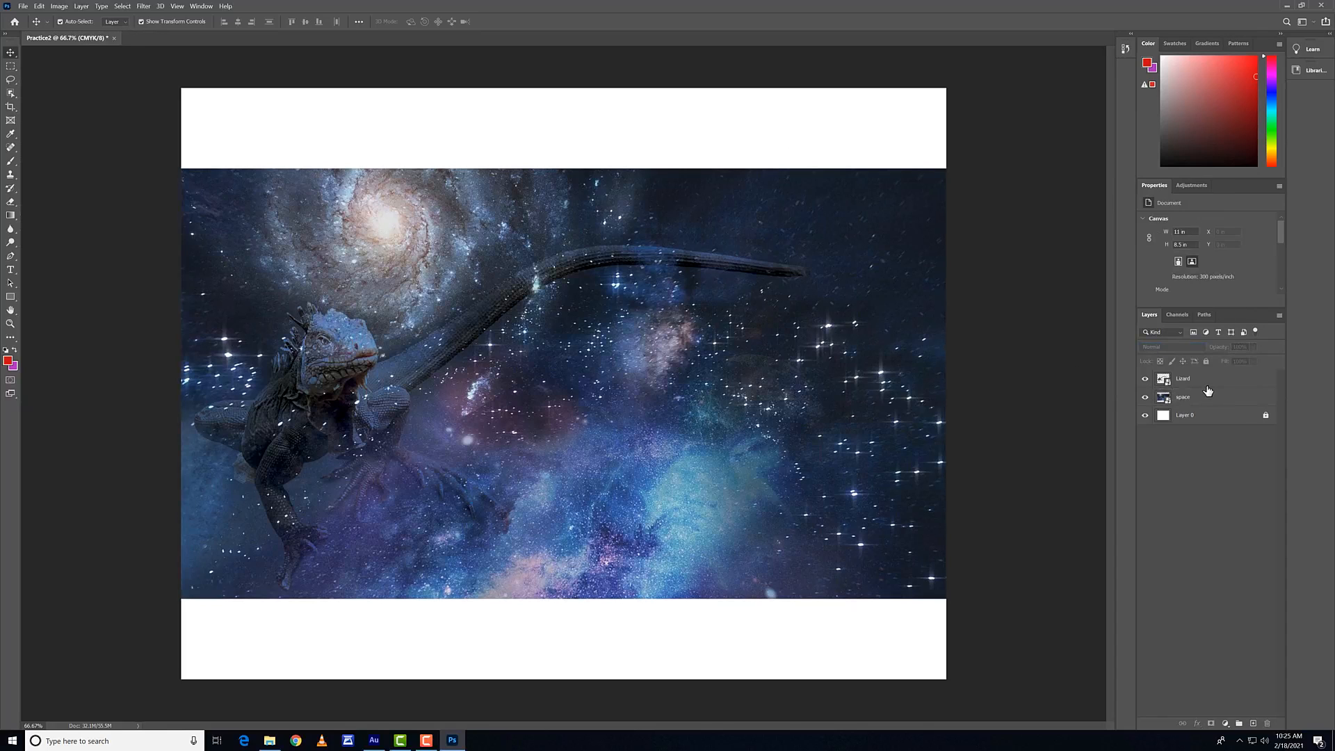
# Step: Show the adjustment presets, select the Lizard layer and look through the image adjustment commands without applying any
pyautogui.click(1199, 185)
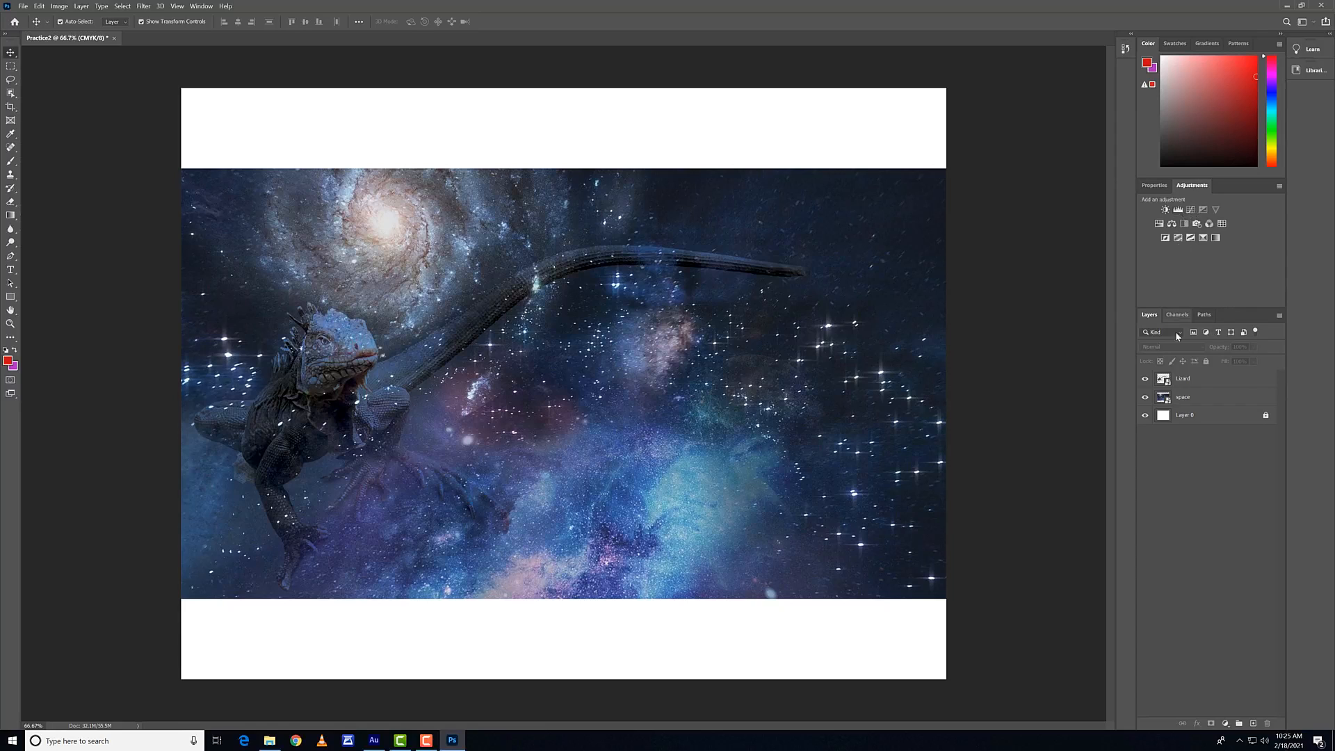
pyautogui.click(1196, 383)
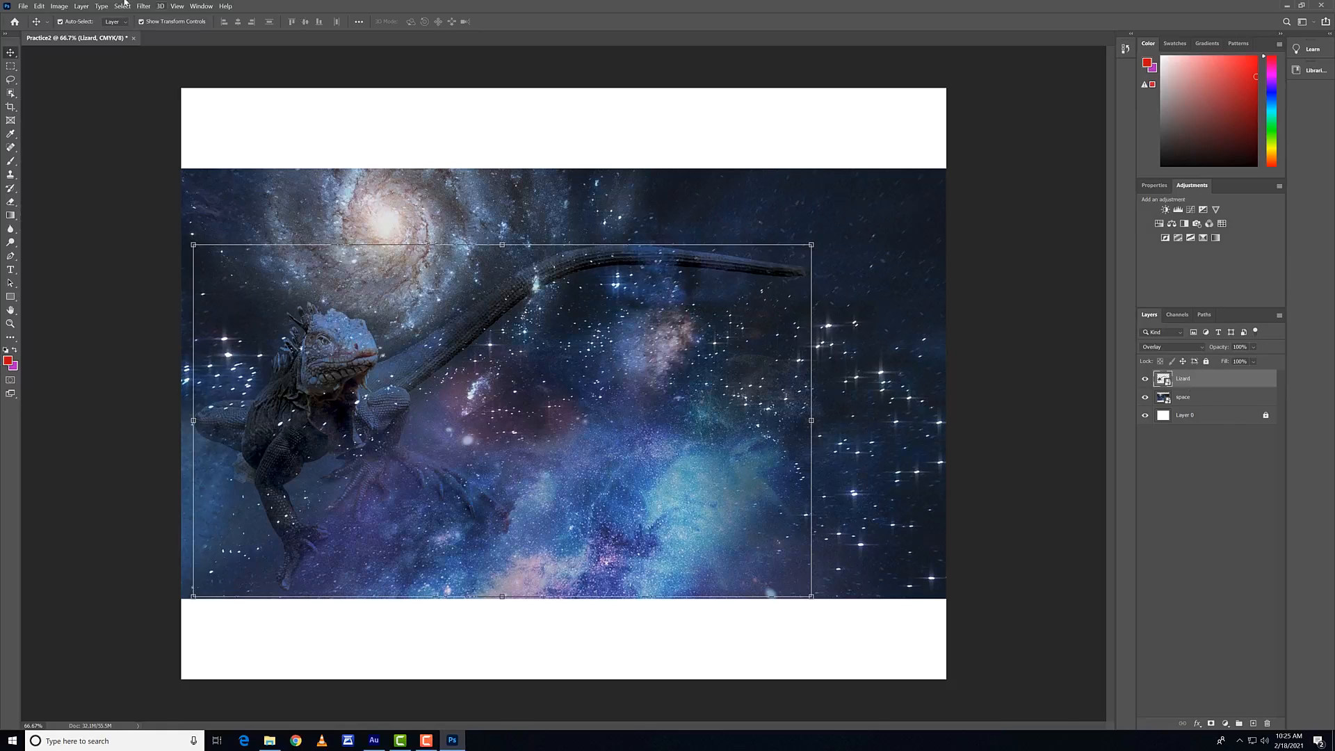
pyautogui.click(81, 7)
pyautogui.moveTo(59, 6)
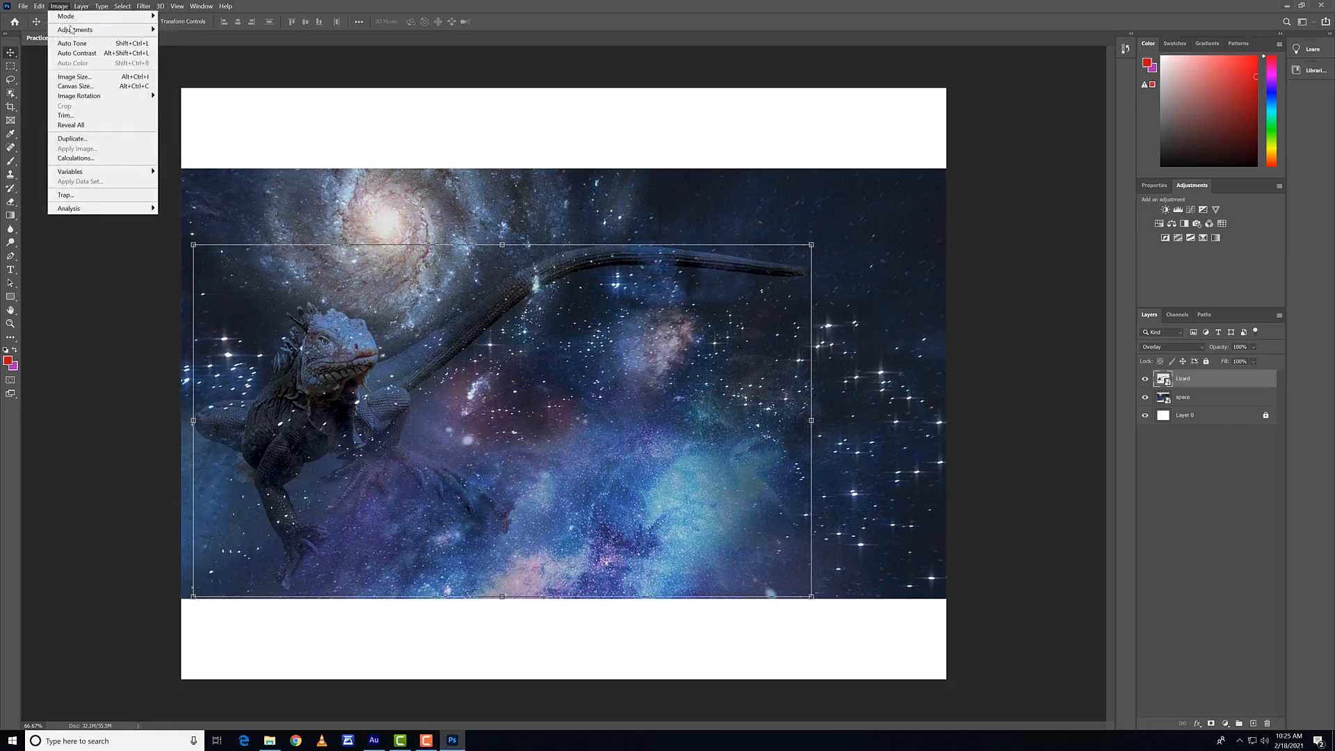
pyautogui.moveTo(76, 30)
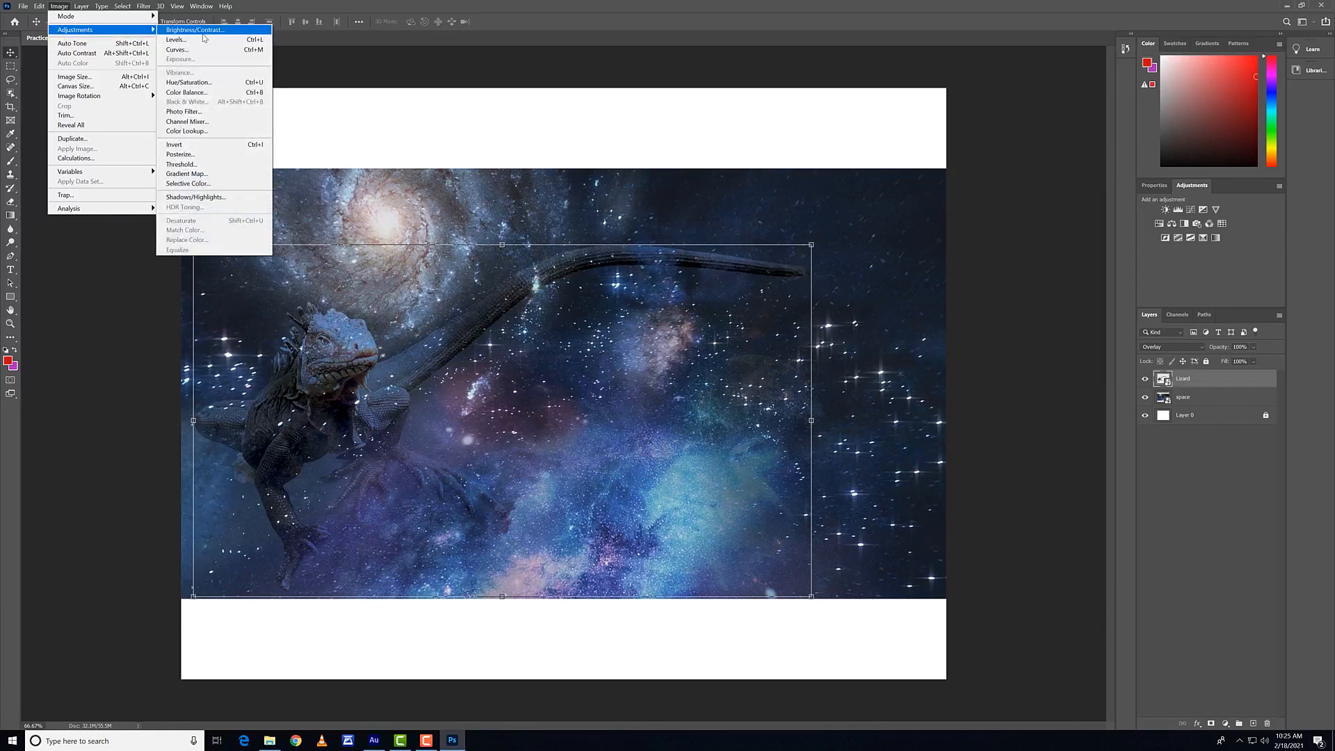
pyautogui.click(992, 453)
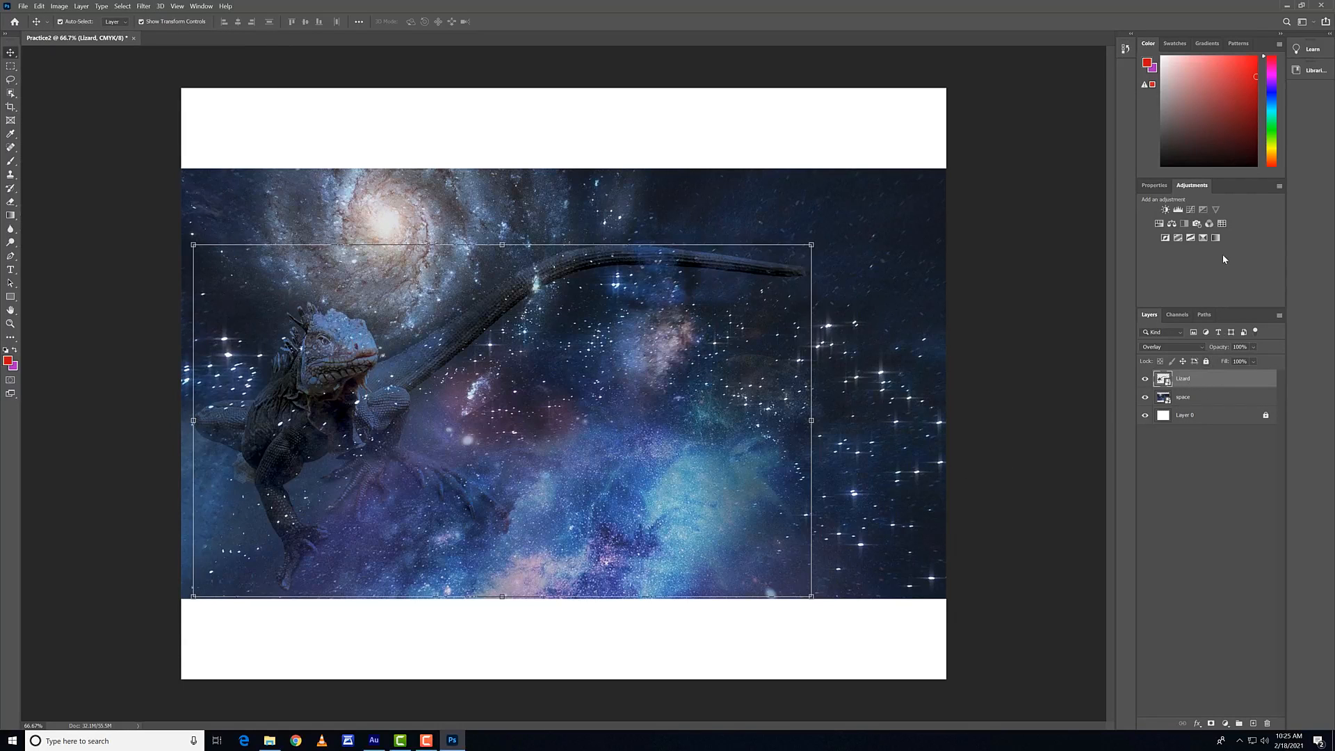
# Step: Add a Brightness/Contrast adjustment with brightness 64 and contrast 31, placed between the Lizard and space layers
pyautogui.click(1165, 210)
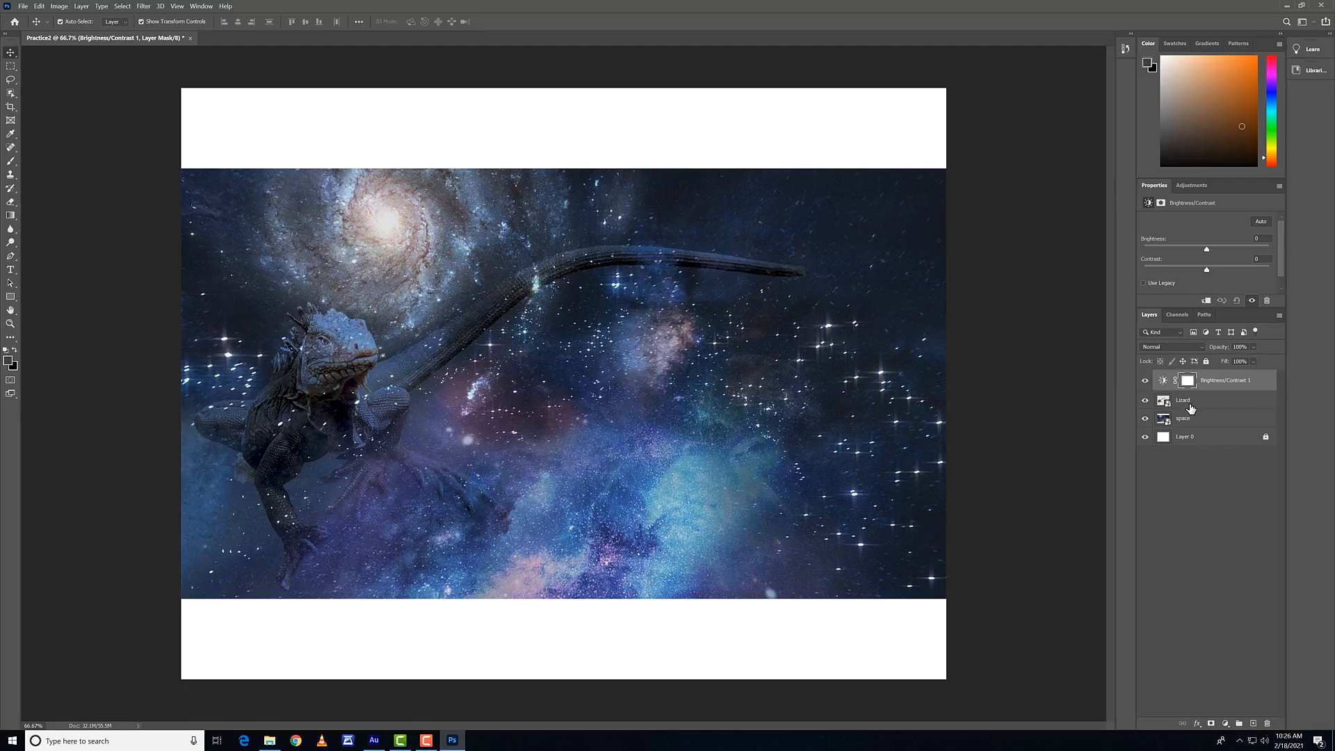
pyautogui.click(1209, 250)
pyautogui.moveTo(1210, 251); pyautogui.dragTo(1234, 250)
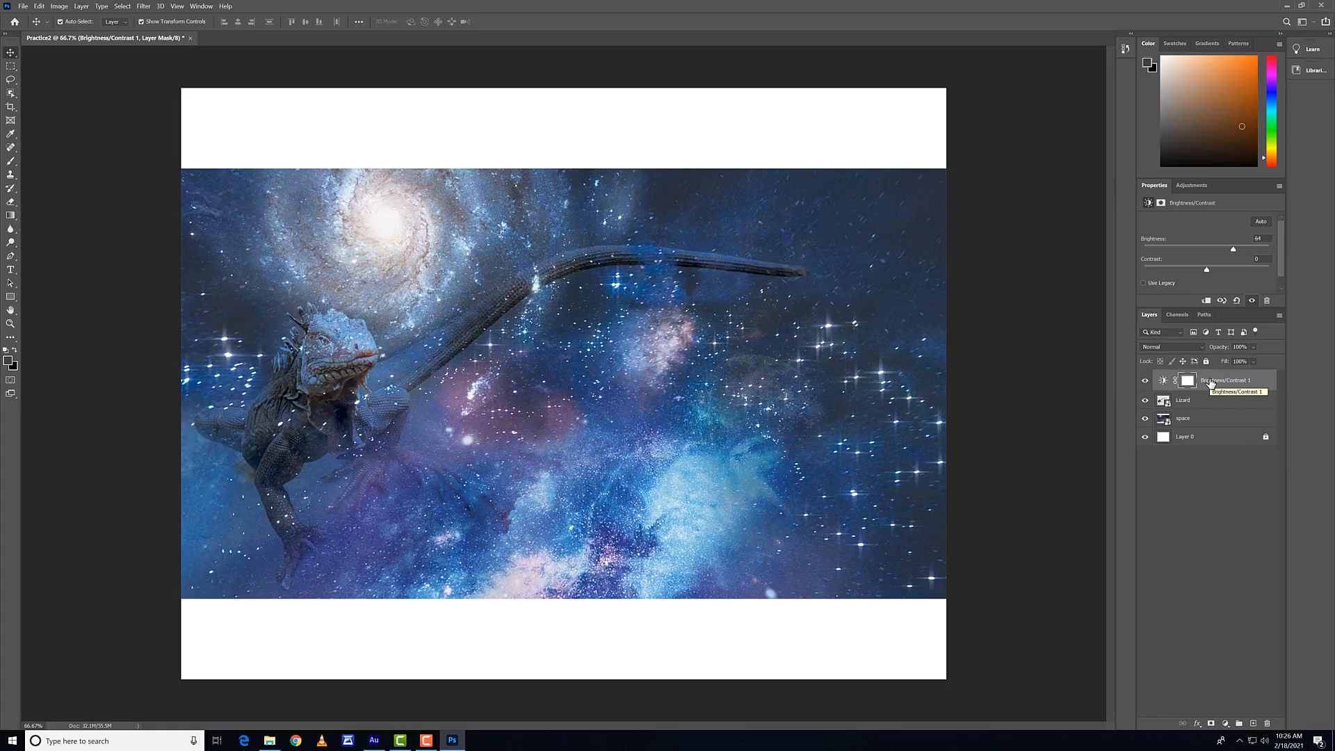
pyautogui.moveTo(1210, 383); pyautogui.dragTo(1207, 405)
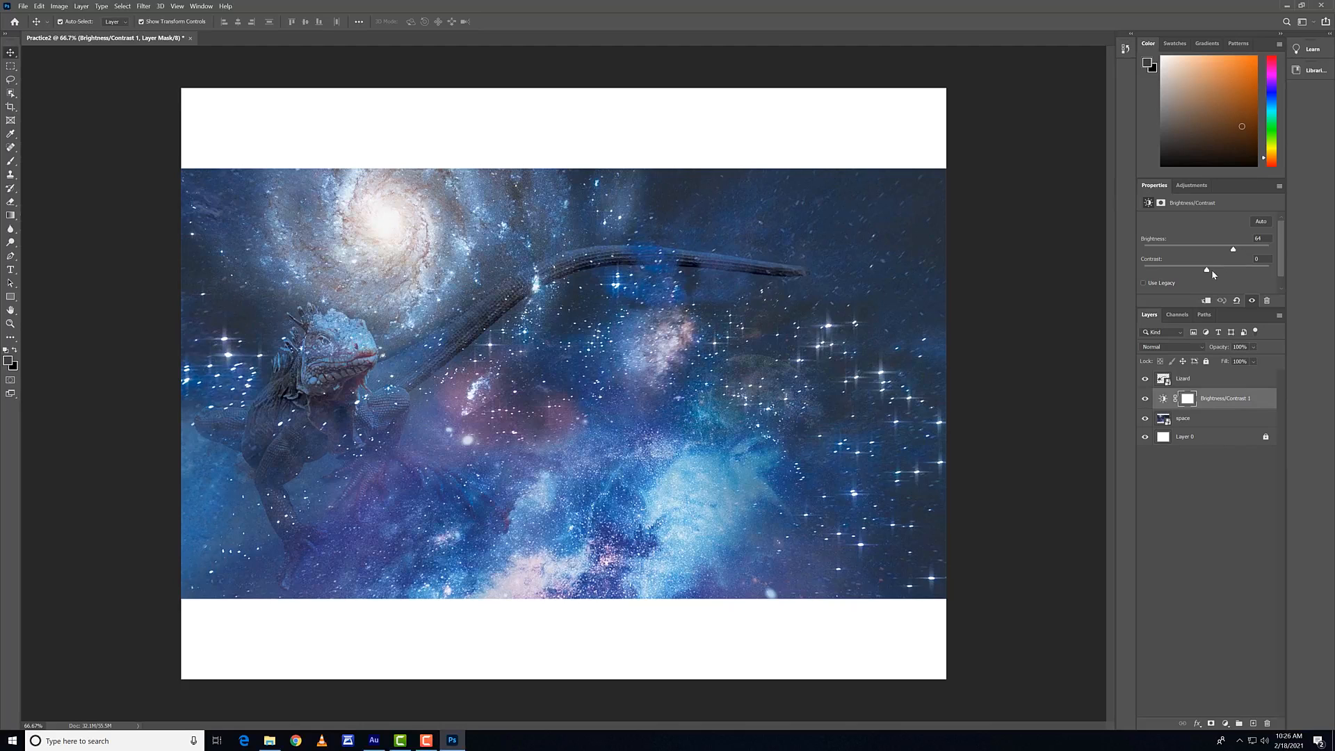
pyautogui.moveTo(1127, 269); pyautogui.dragTo(1225, 270)
# Step: Set the Lizard layer's blend mode to Normal
pyautogui.click(1192, 379)
pyautogui.click(1176, 347)
pyautogui.click(1175, 356)
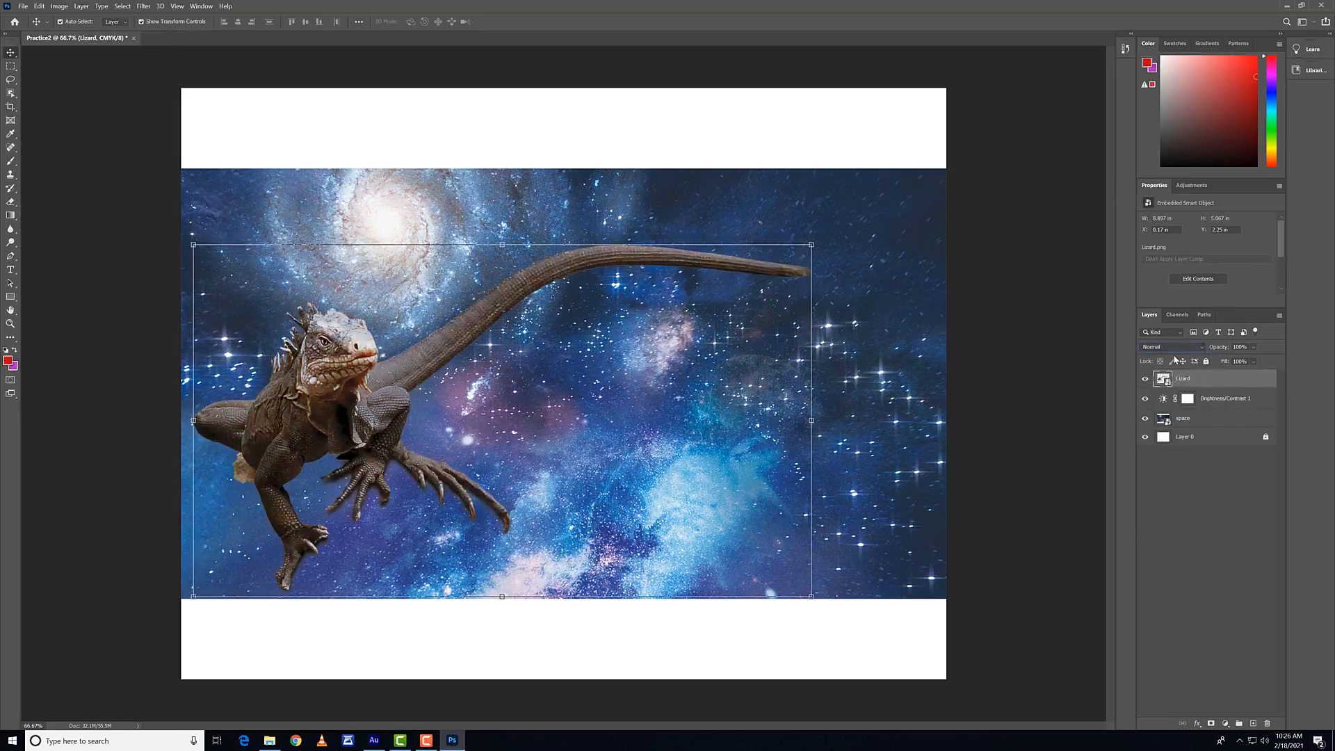
# Step: Move the Brightness/Contrast adjustment above the Lizard layer and delete it, leaving only the image layers and Layer 0
pyautogui.moveTo(1206, 398); pyautogui.dragTo(1204, 374)
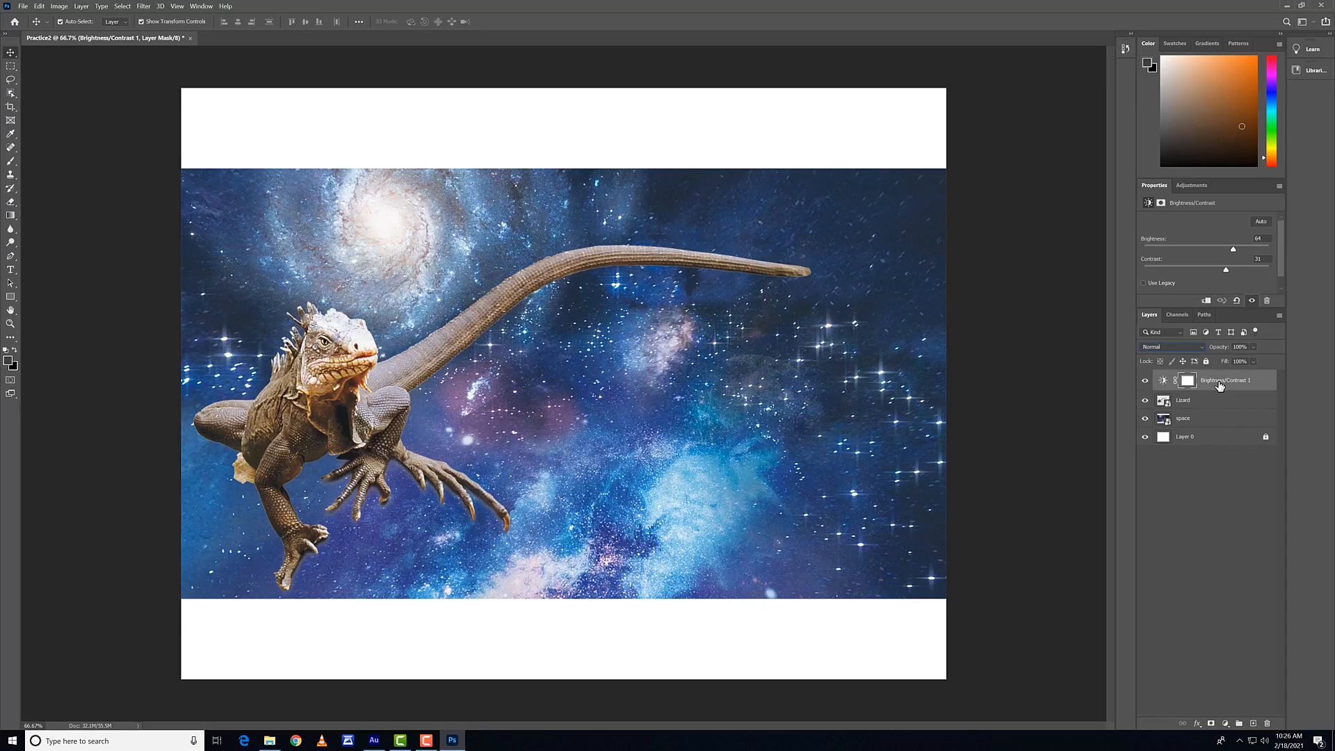
pyautogui.click(1219, 386)
pyautogui.rightClick(1219, 386)
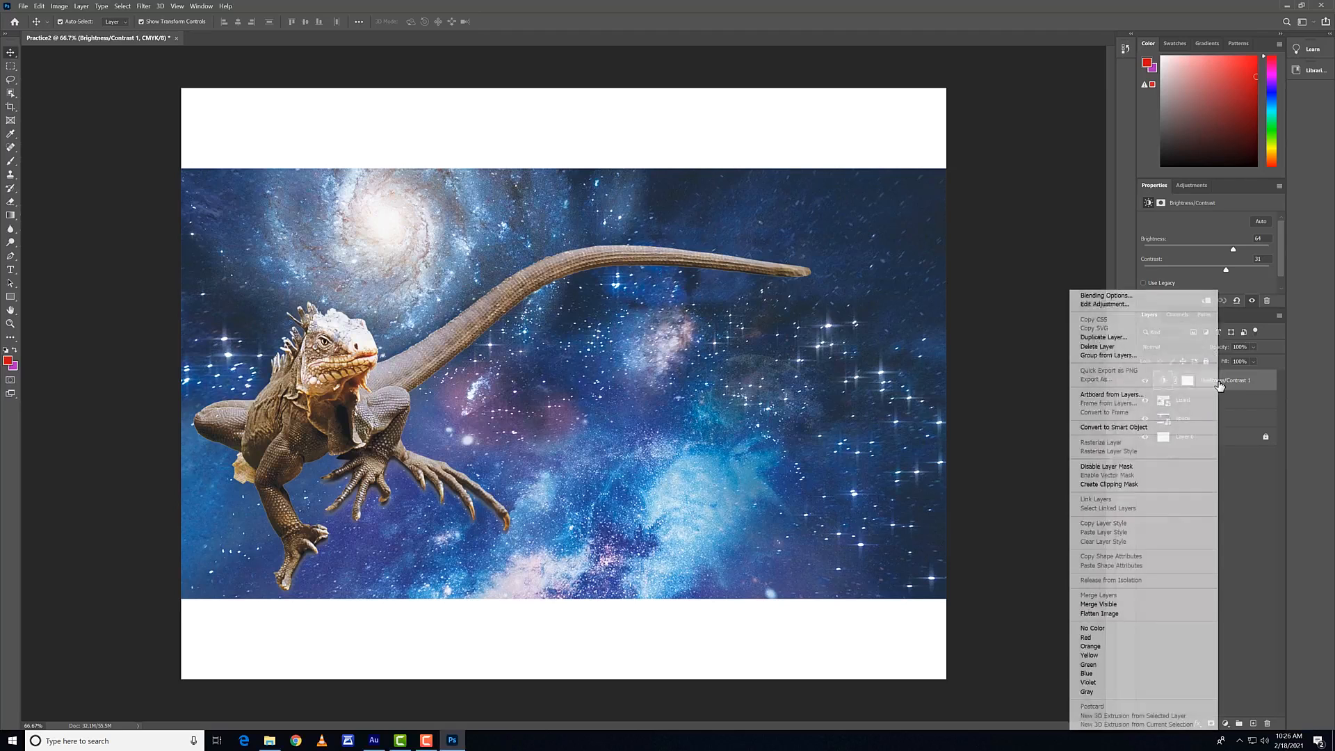
pyautogui.click(1240, 385)
pyautogui.moveTo(1240, 385); pyautogui.dragTo(1266, 723)
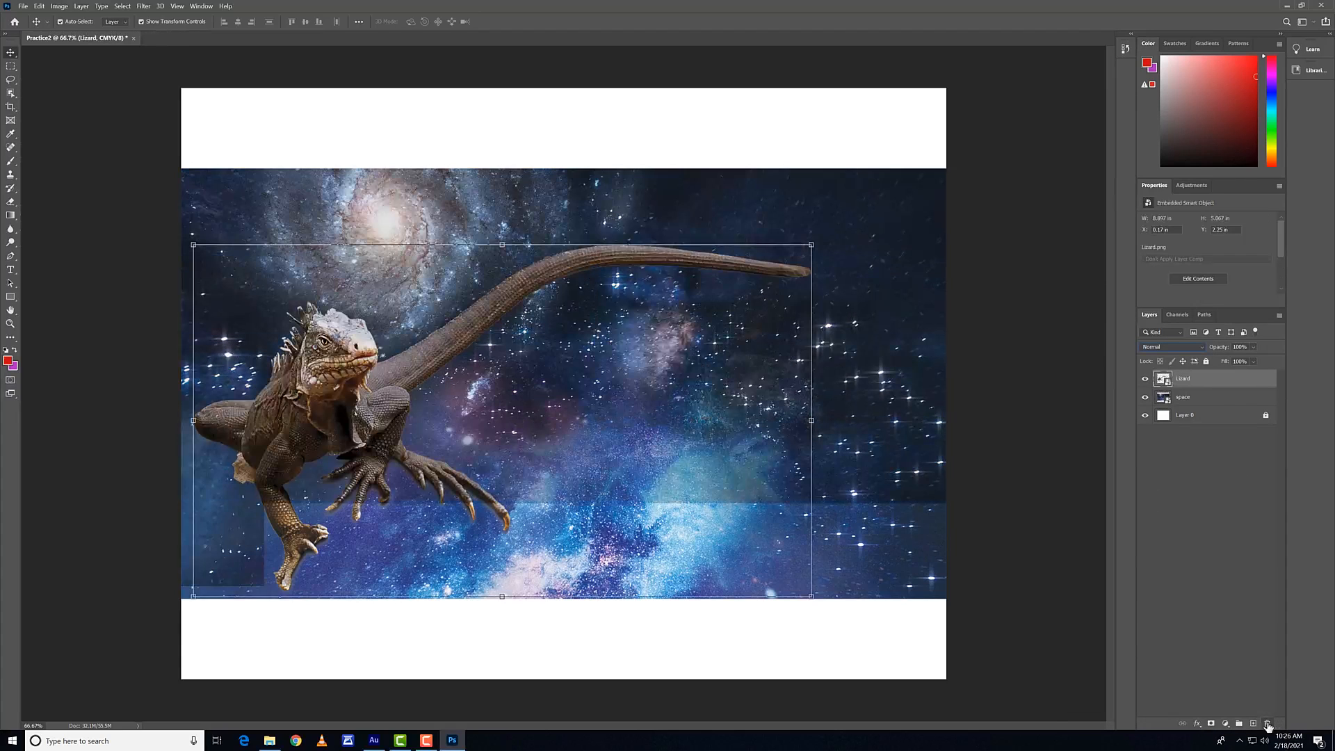
pyautogui.click(1267, 723)
pyautogui.click(698, 276)
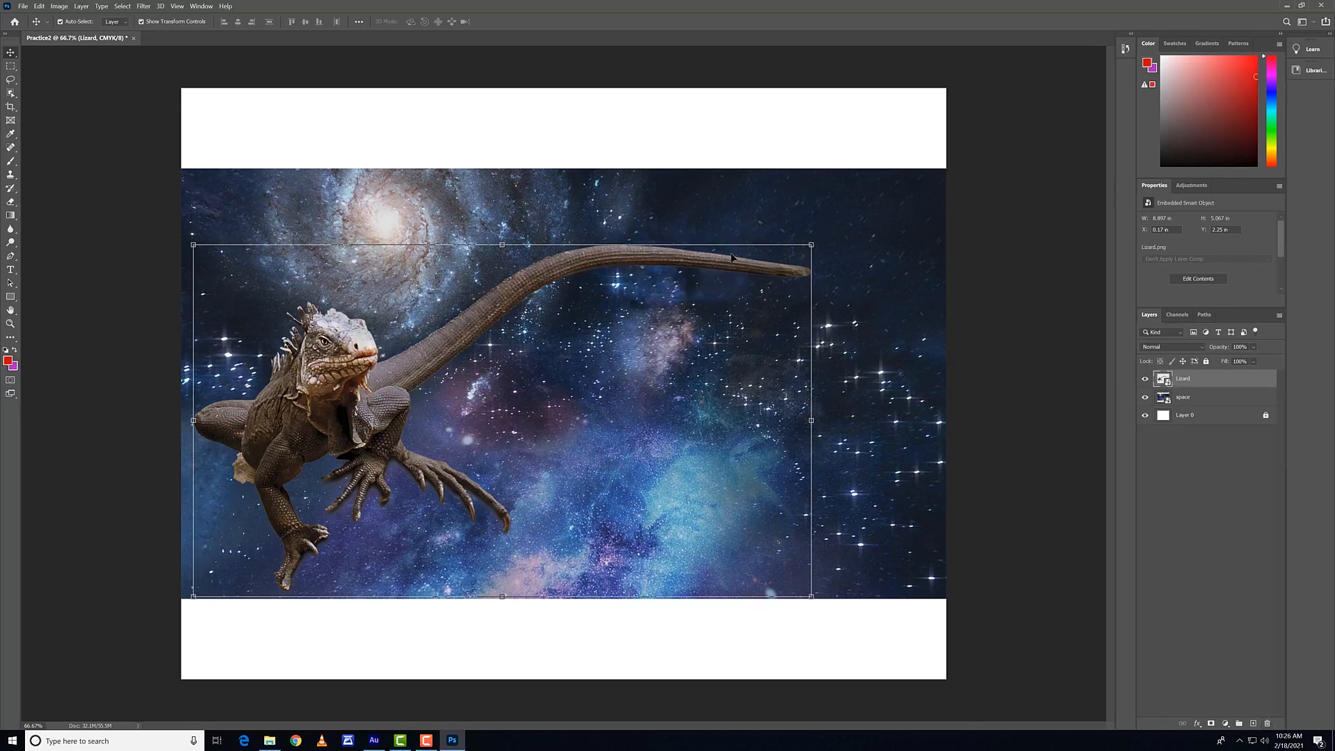
pyautogui.click(1192, 473)
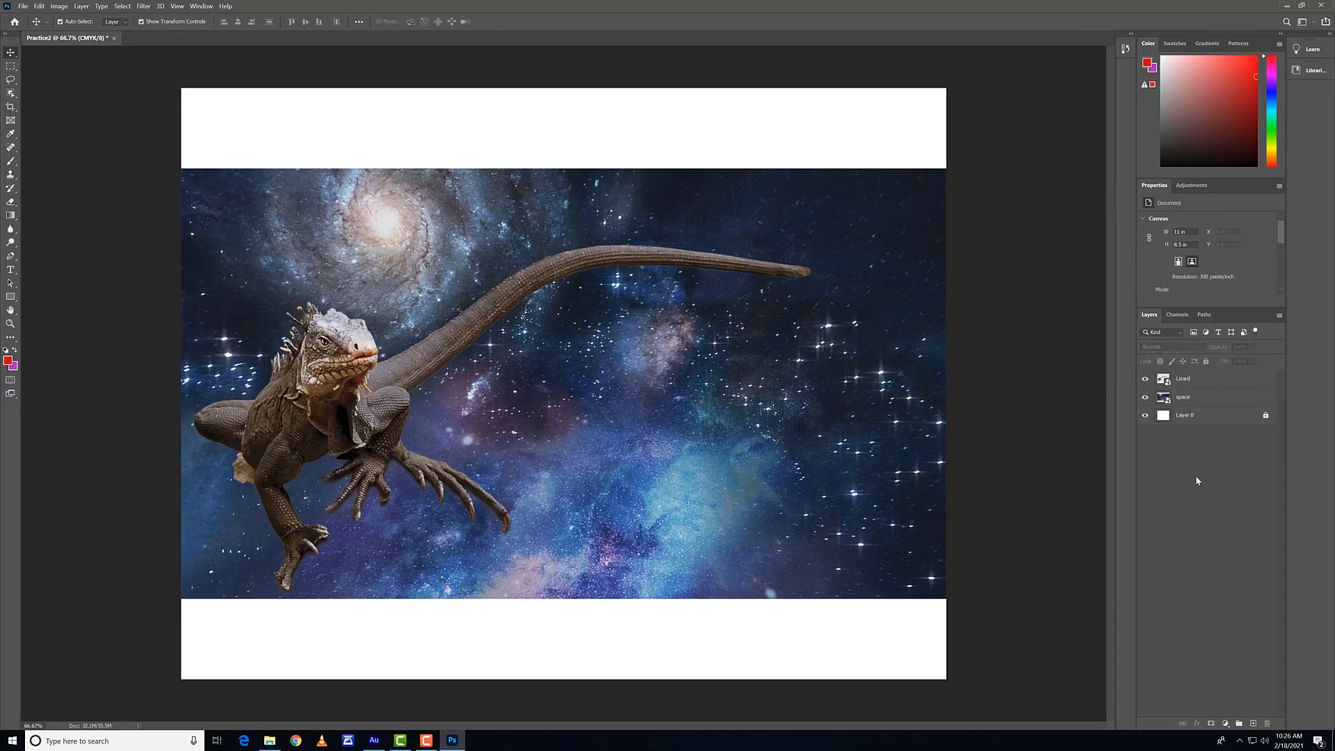
pyautogui.click(1224, 723)
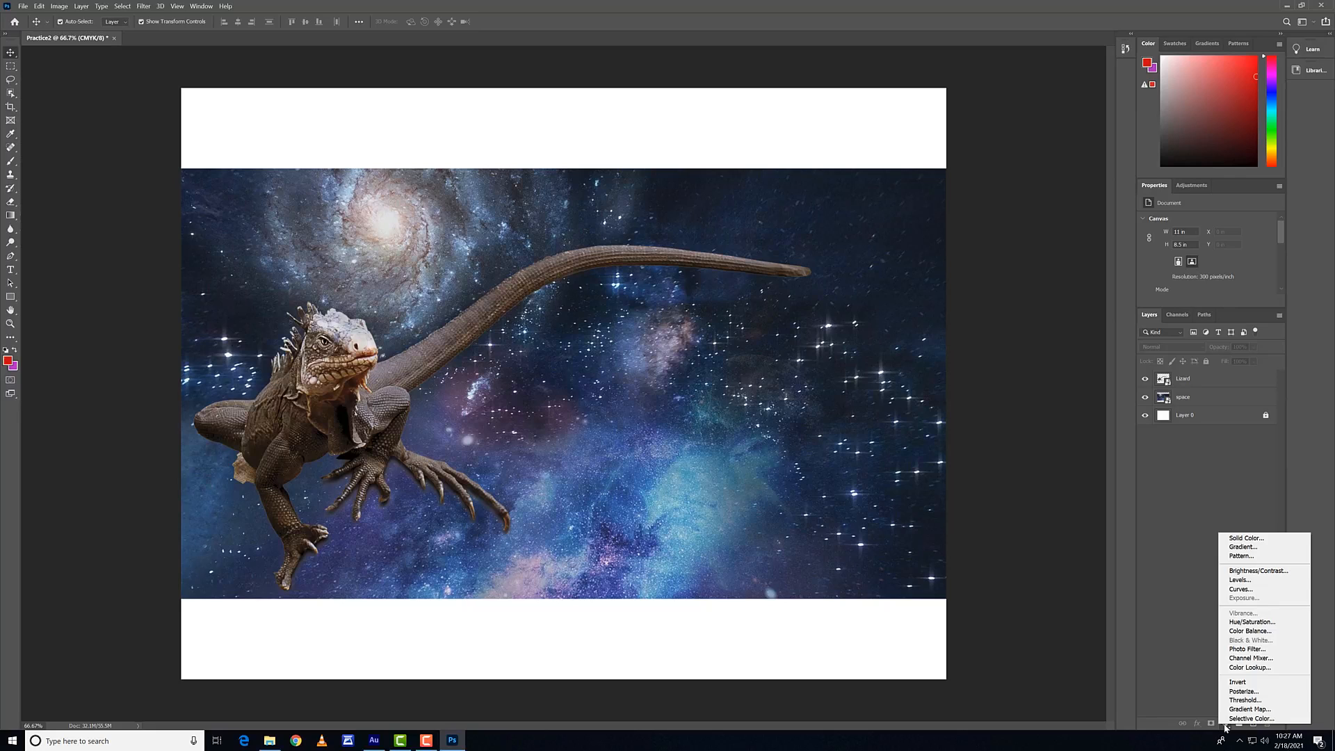
pyautogui.click(1150, 636)
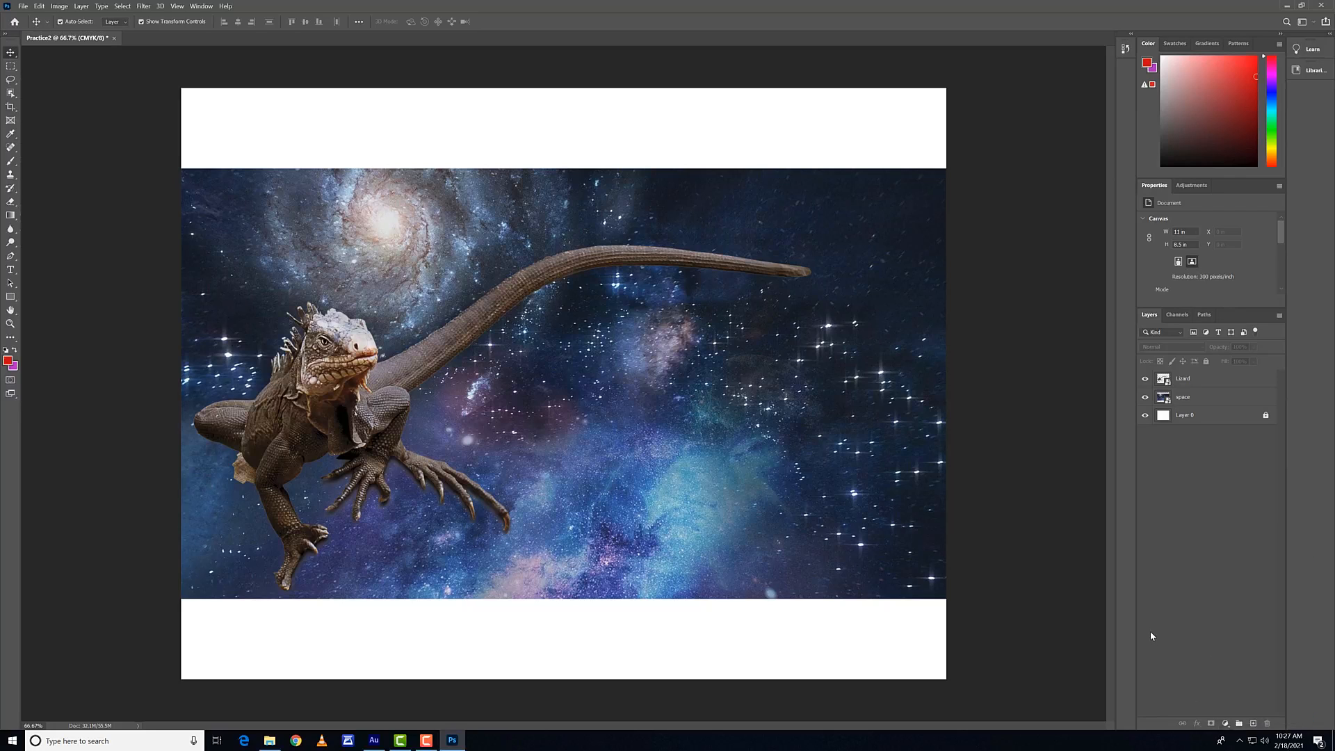
pyautogui.click(1225, 724)
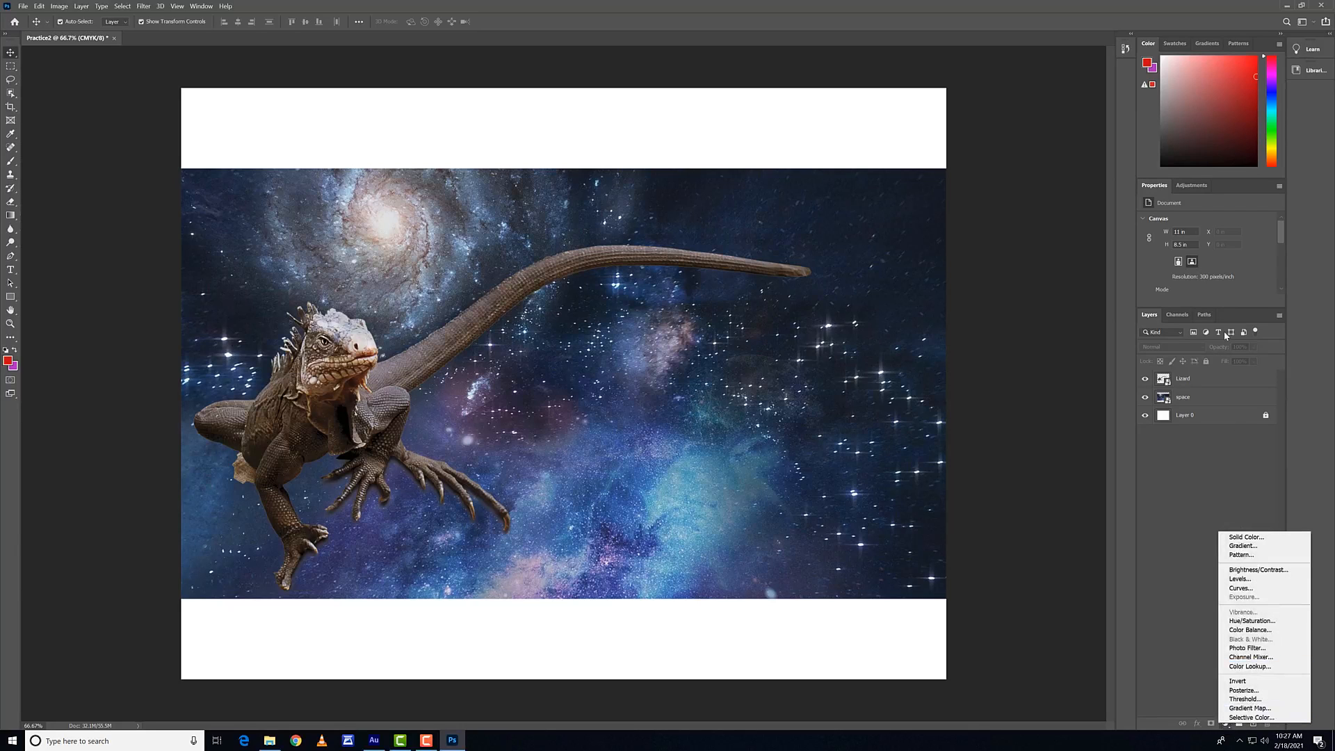
pyautogui.click(1283, 542)
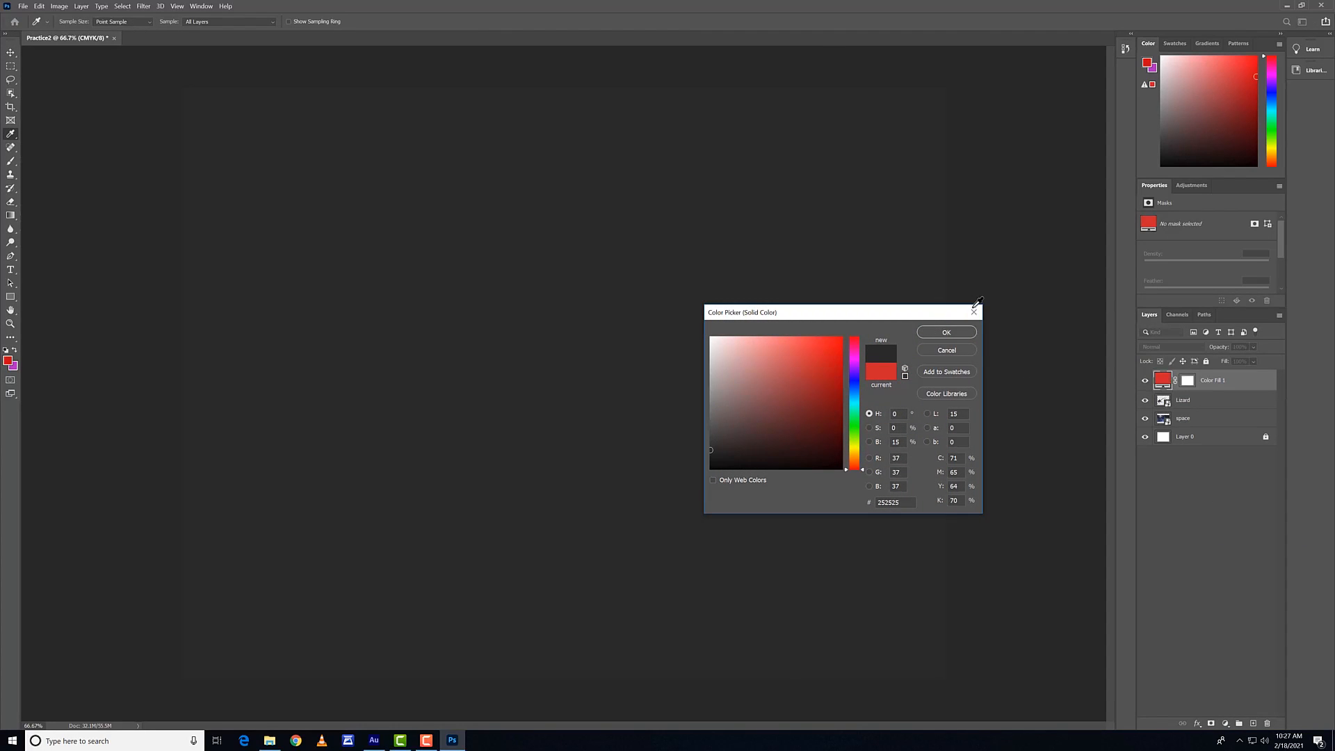
pyautogui.click(973, 312)
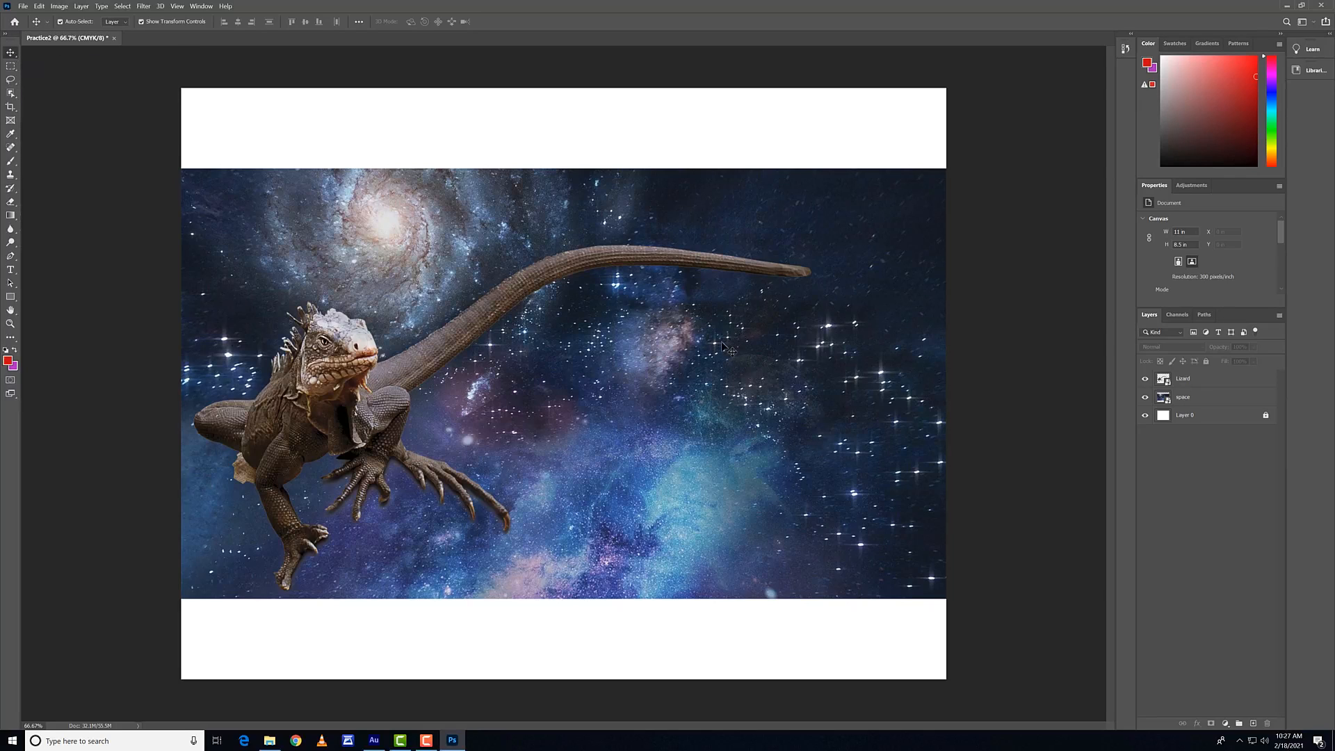
# Step: Alternate the selection between the space and Lizard images on the canvas, and move the lizard up to Y 1.95 in
pyautogui.click(745, 342)
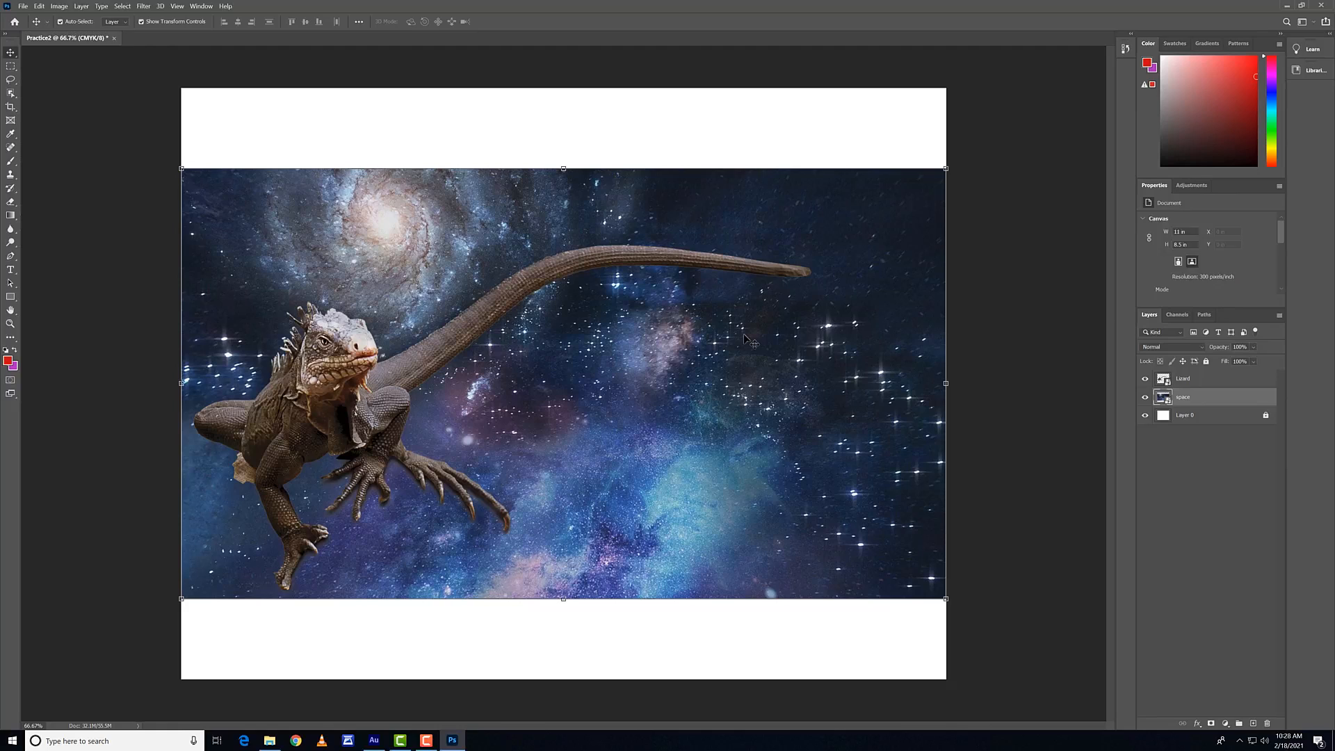
pyautogui.click(398, 401)
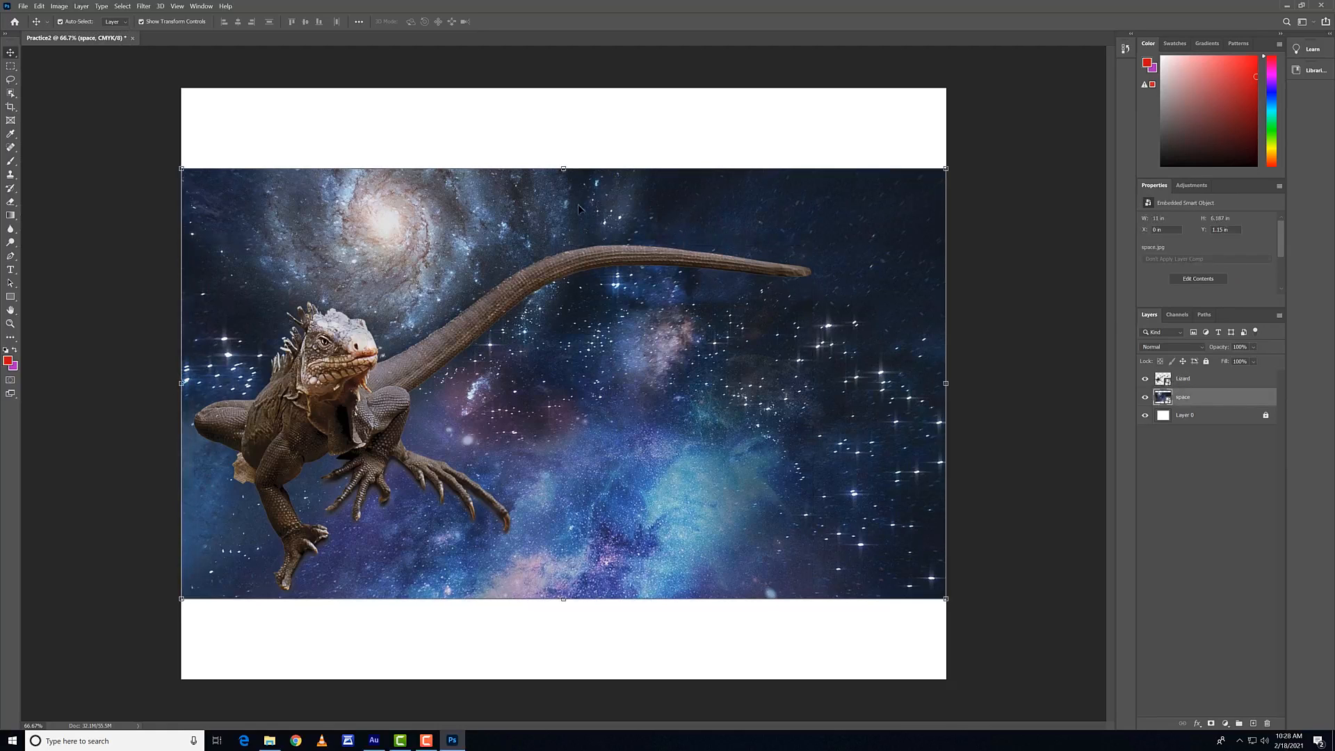
pyautogui.click(1183, 381)
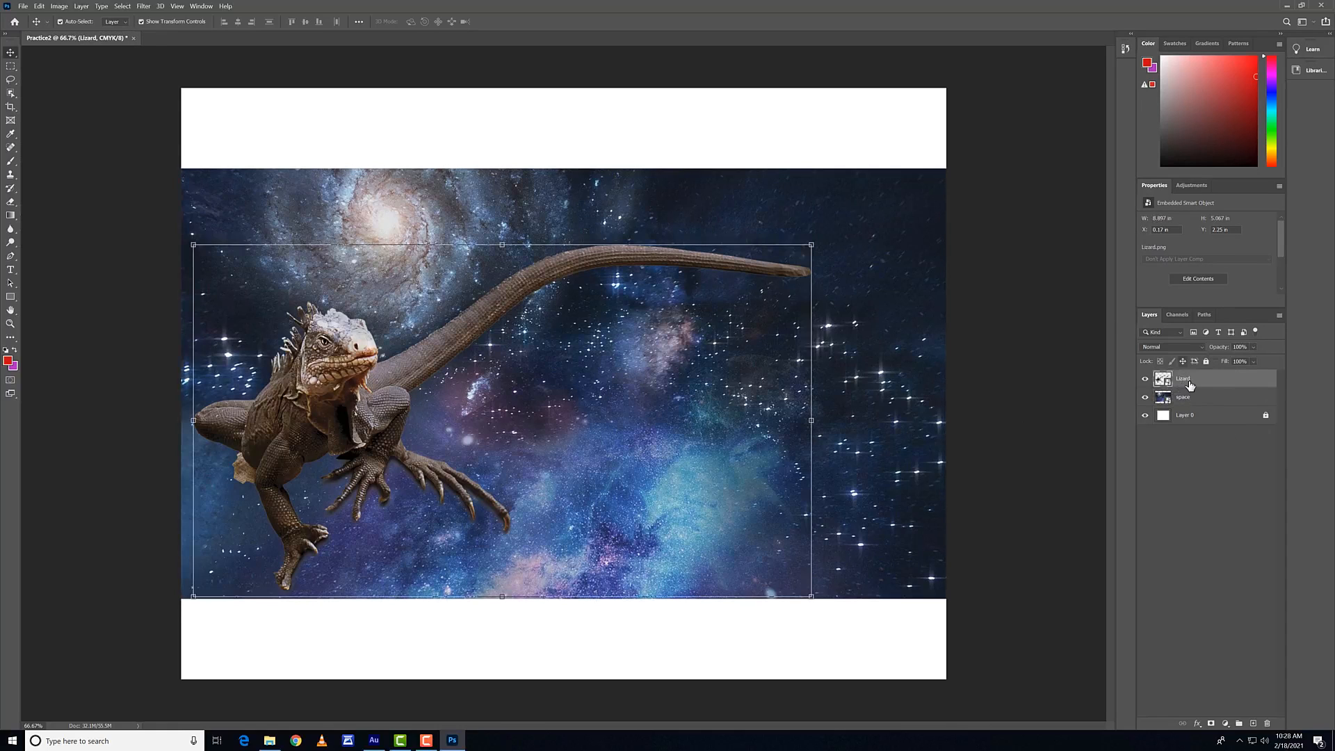
pyautogui.click(728, 360)
pyautogui.click(356, 401)
pyautogui.moveTo(319, 358); pyautogui.dragTo(339, 421)
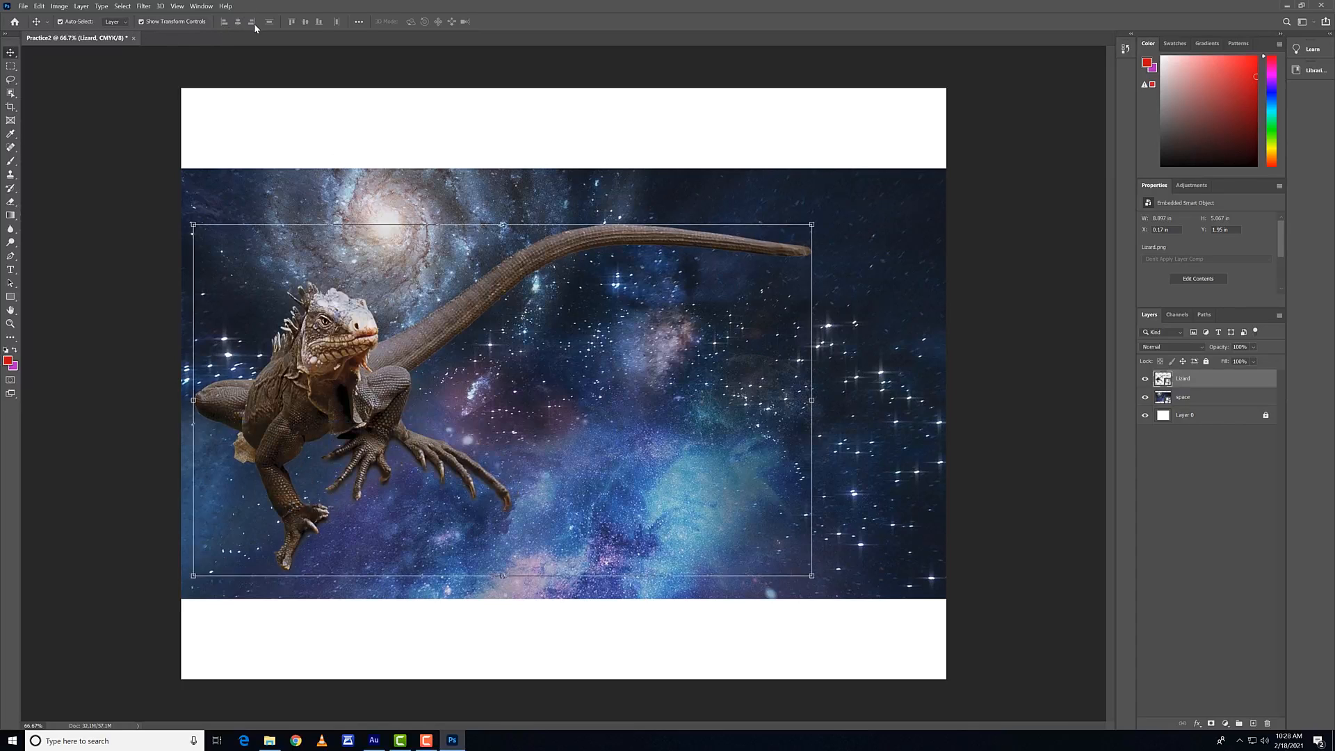
# Step: Keep auto-select set to Layer, and turn the transform controls off and on again while selecting the space and Lizard images
pyautogui.click(113, 23)
pyautogui.click(121, 39)
pyautogui.click(307, 188)
pyautogui.click(351, 355)
pyautogui.click(141, 22)
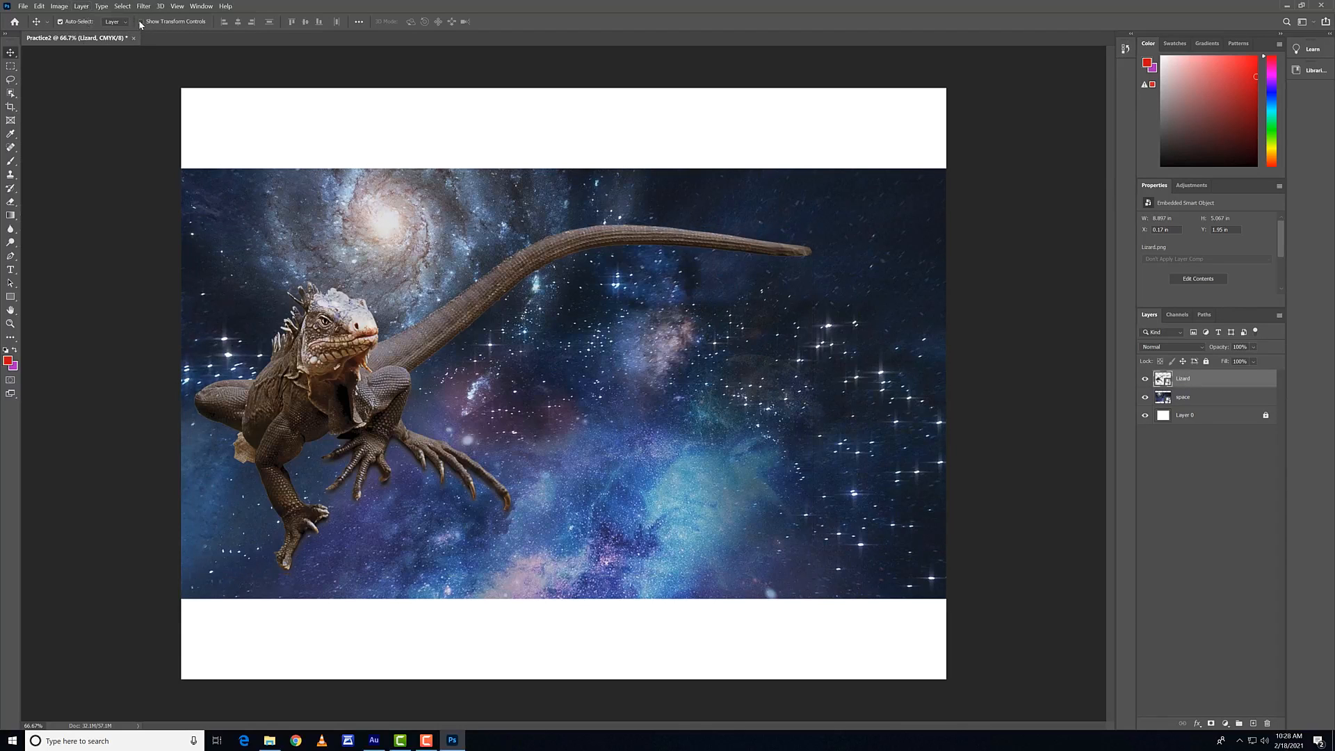
pyautogui.click(269, 207)
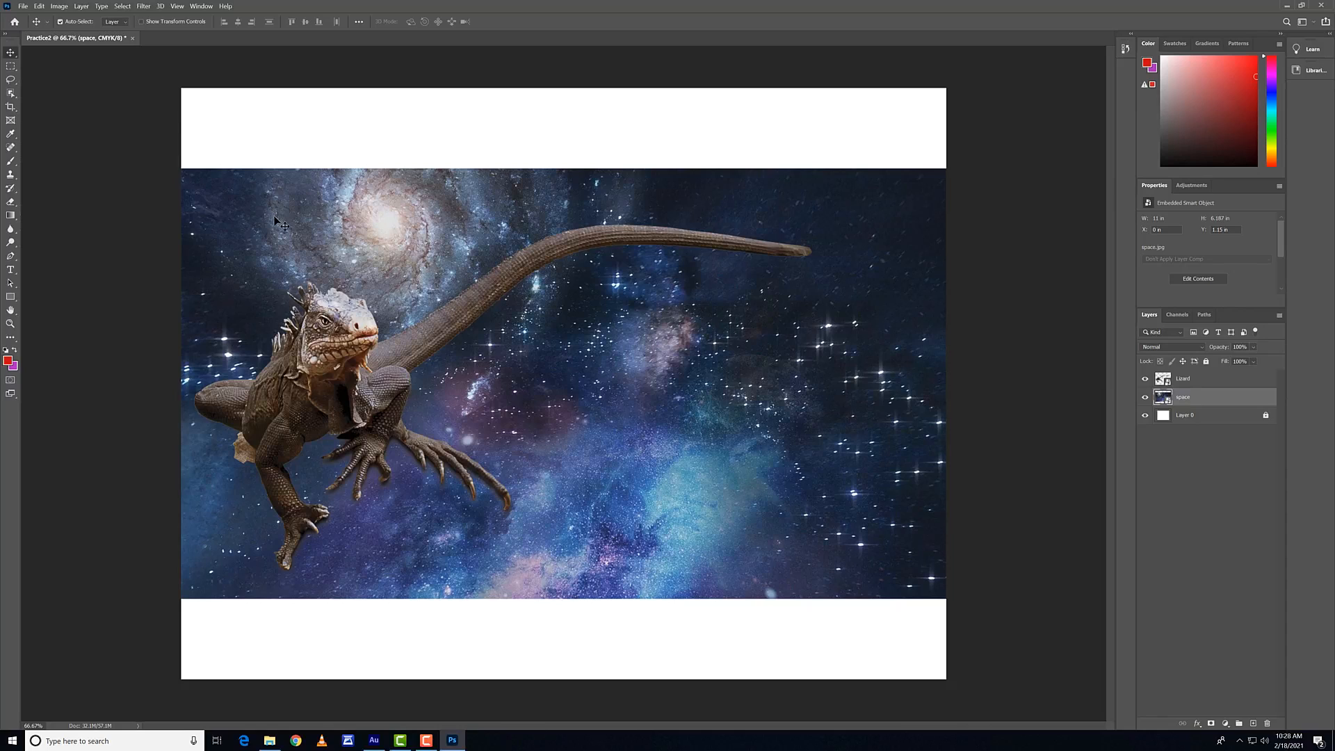
pyautogui.click(141, 23)
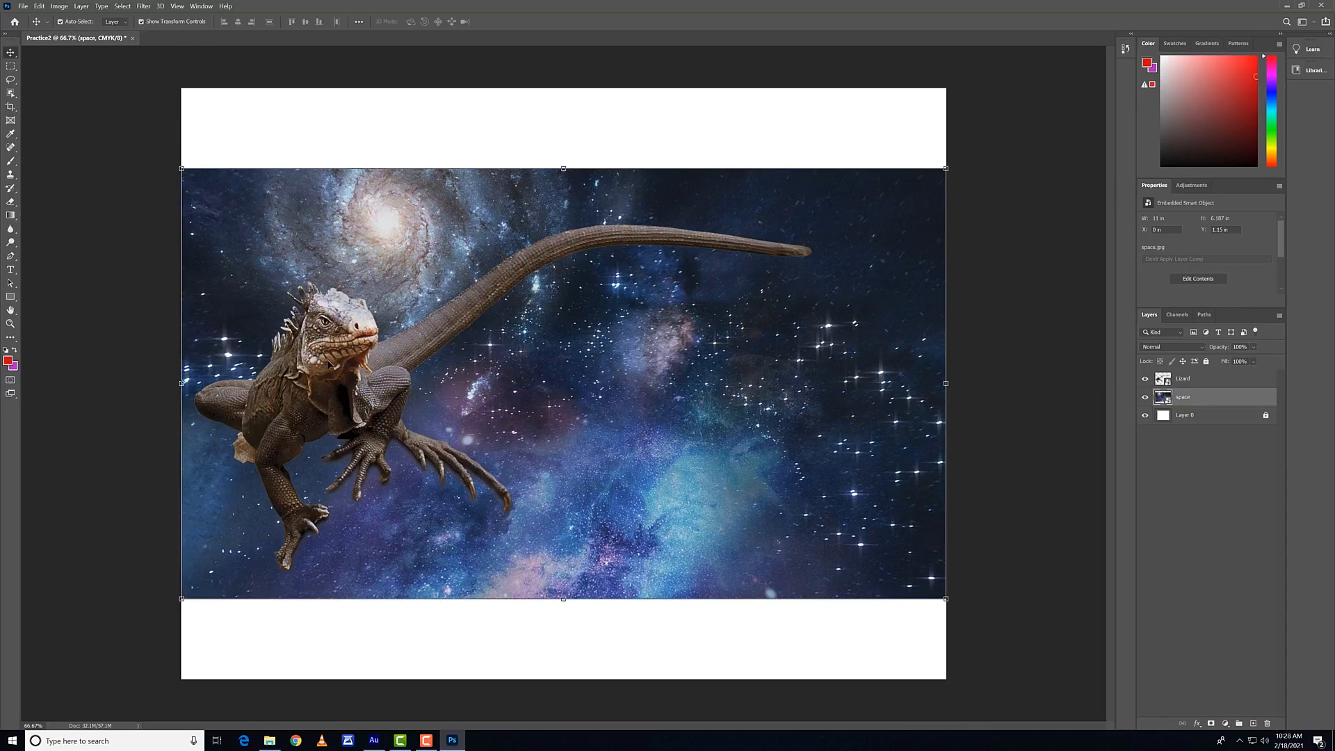
pyautogui.click(327, 362)
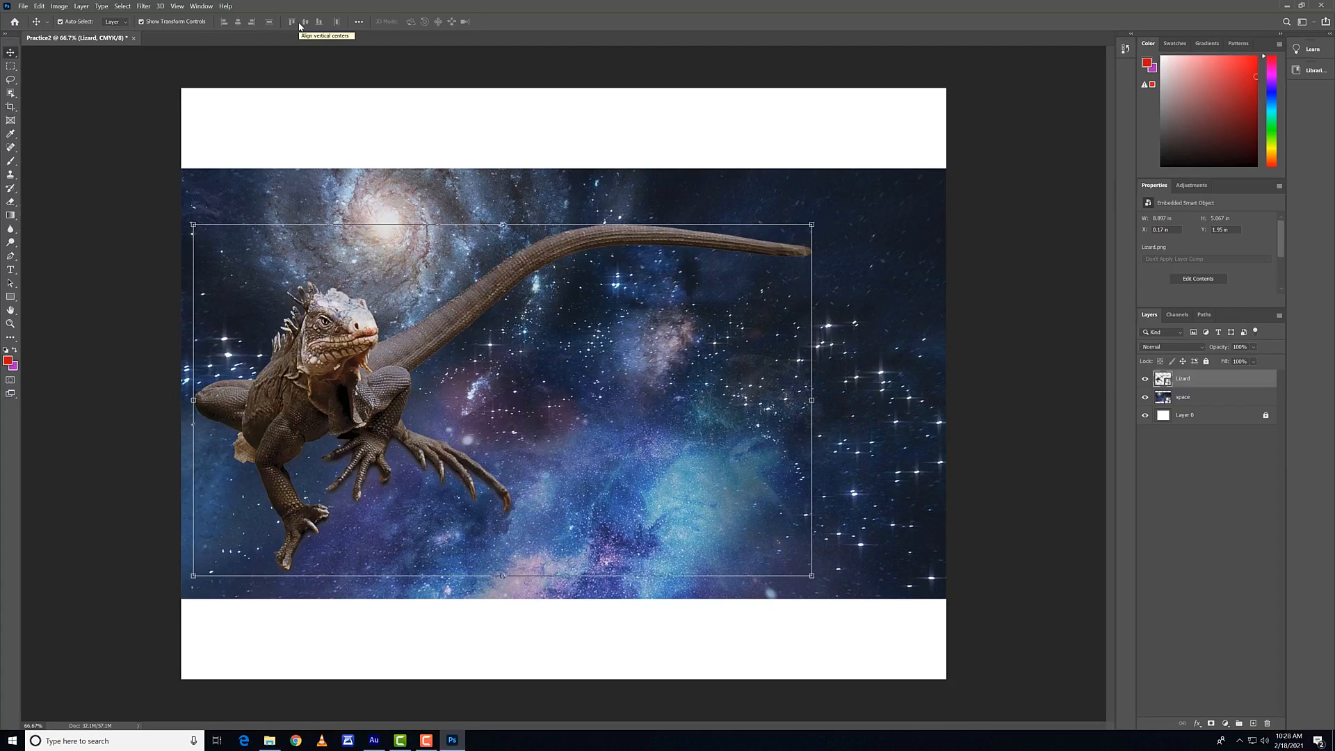
# Step: Select the space and Lizard layers together and align them by their right edges, ending with their left edges aligned
pyautogui.click(451, 185)
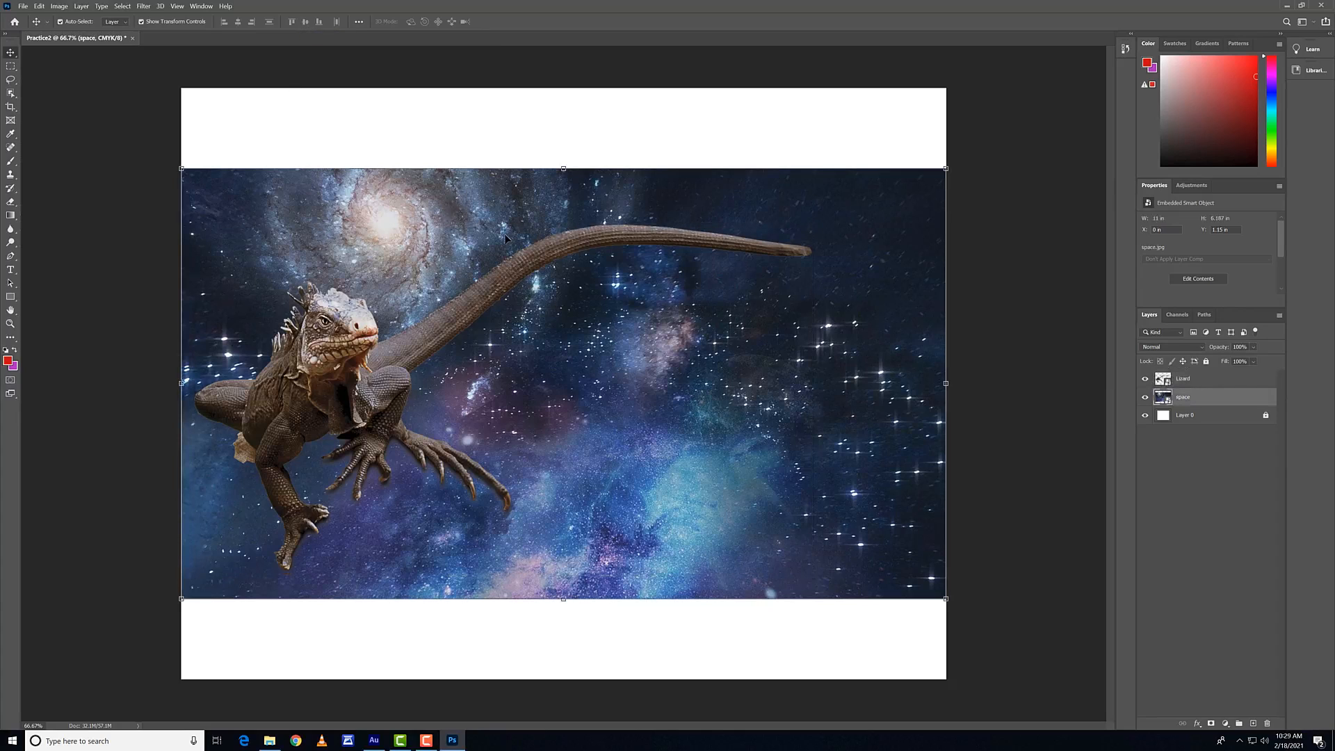
pyautogui.keyDown('shift'); pyautogui.click(341, 353); pyautogui.keyUp('shift')
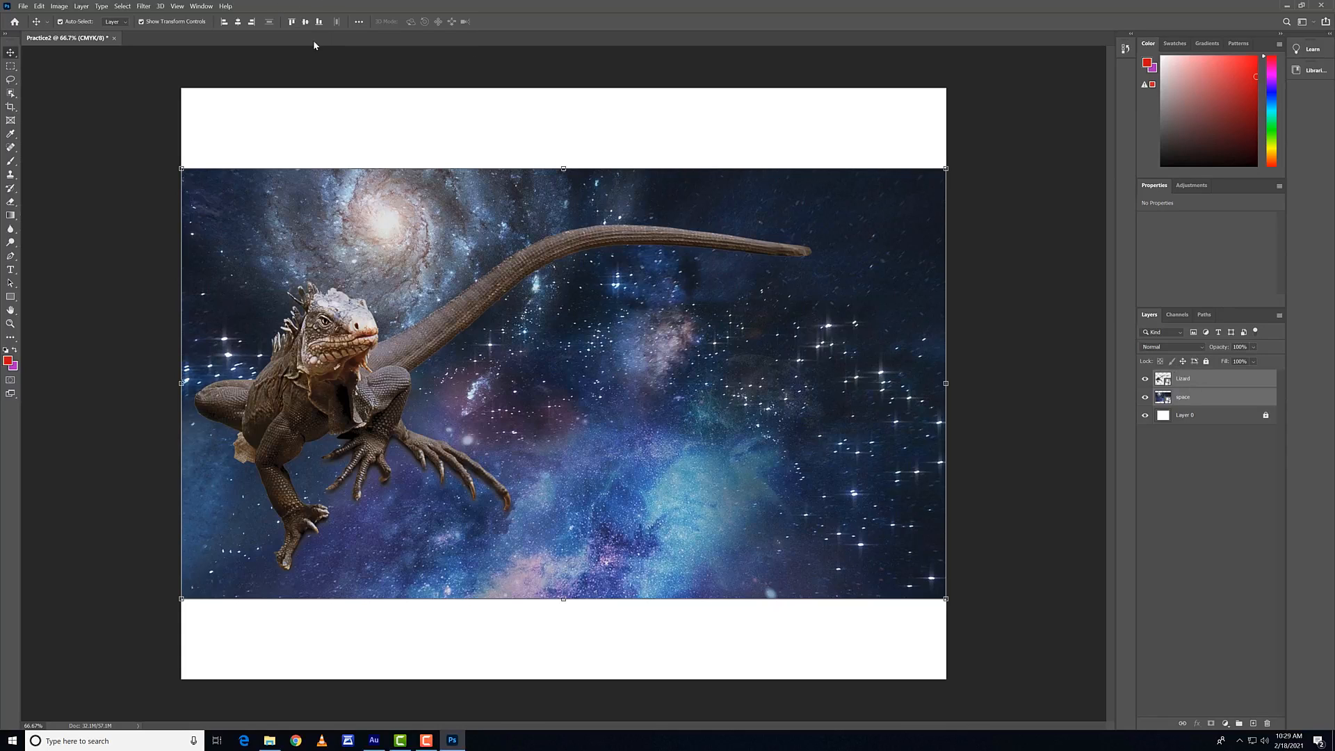
pyautogui.click(252, 23)
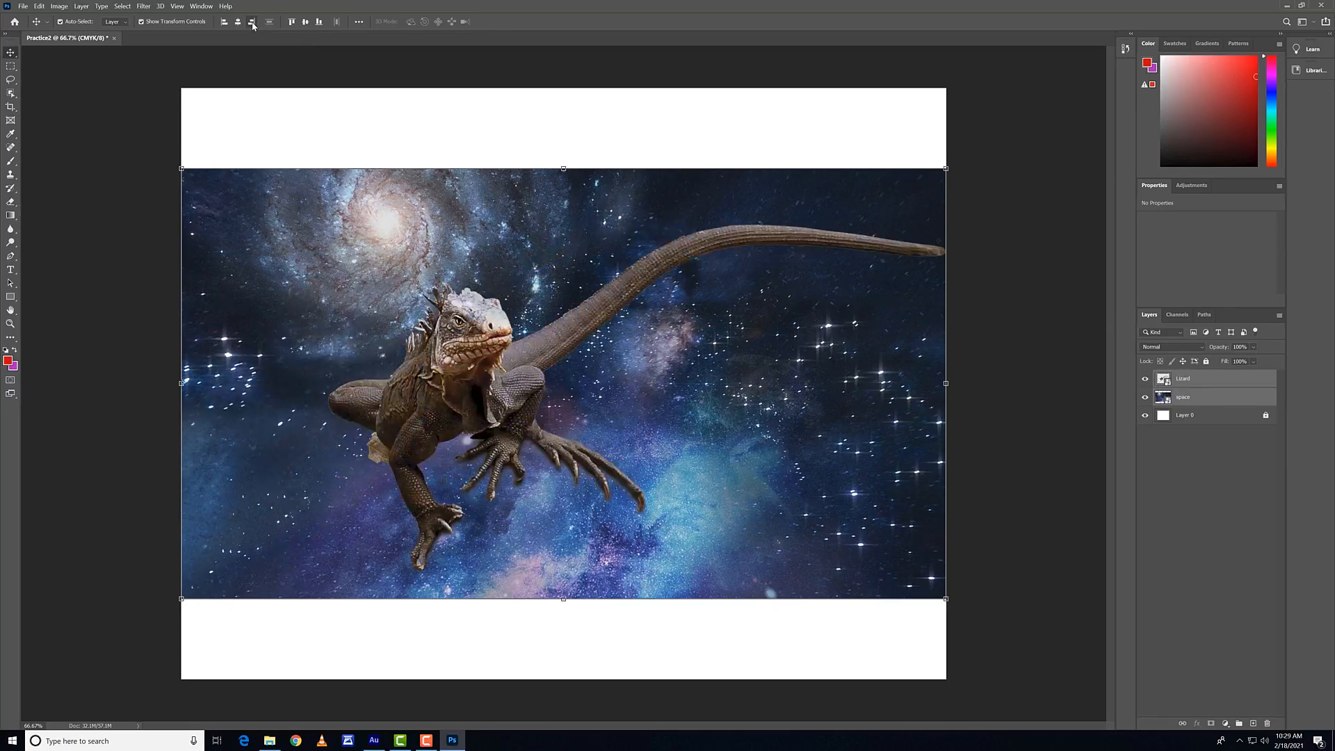
pyautogui.click(224, 21)
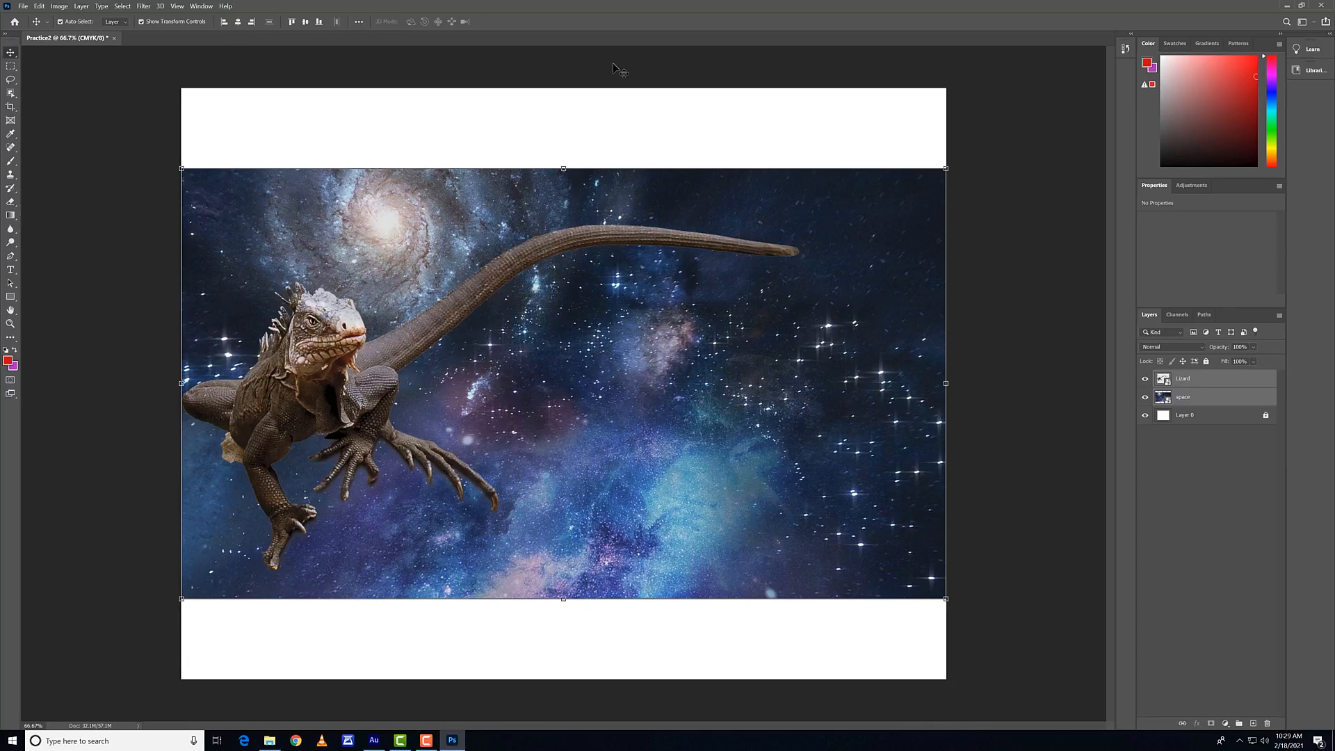
# Step: Reselect the Lizard and space layers, try aligning their horizontal centers, undo the alignment and deselect both layers
pyautogui.click(596, 129)
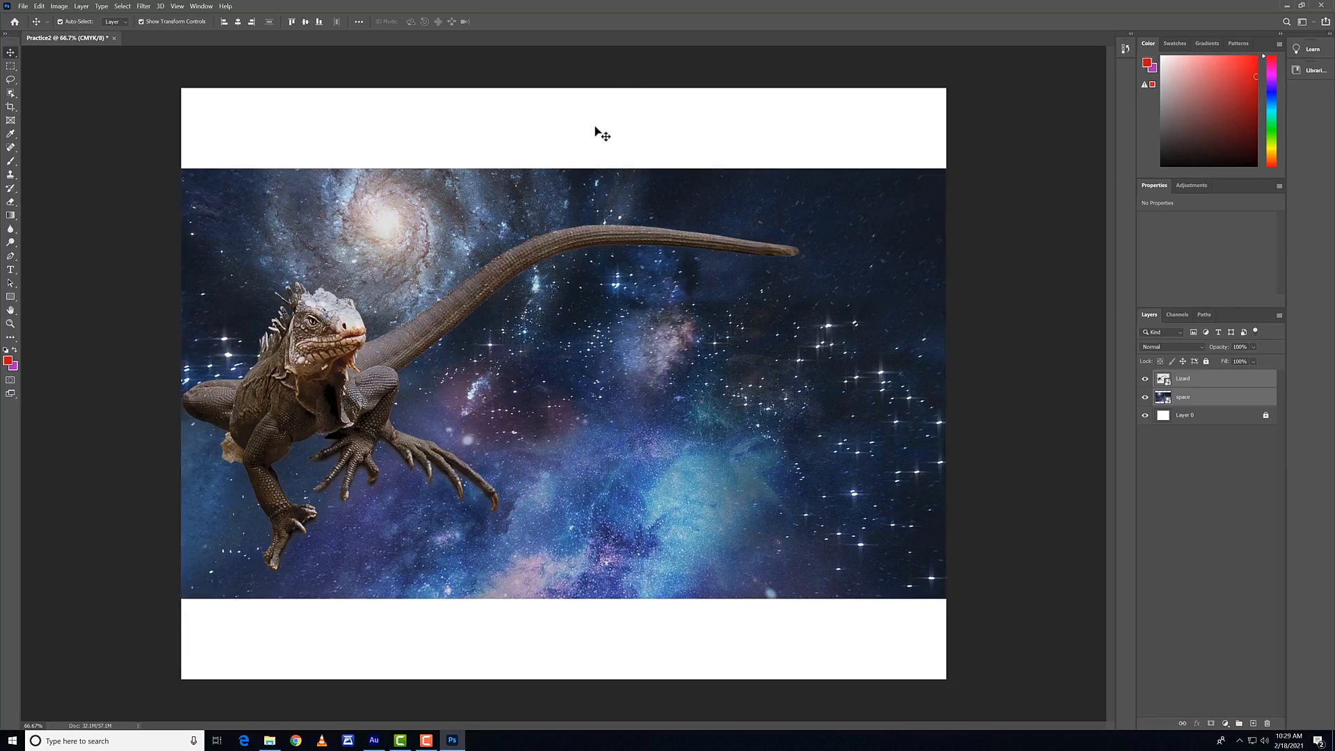
pyautogui.click(329, 330)
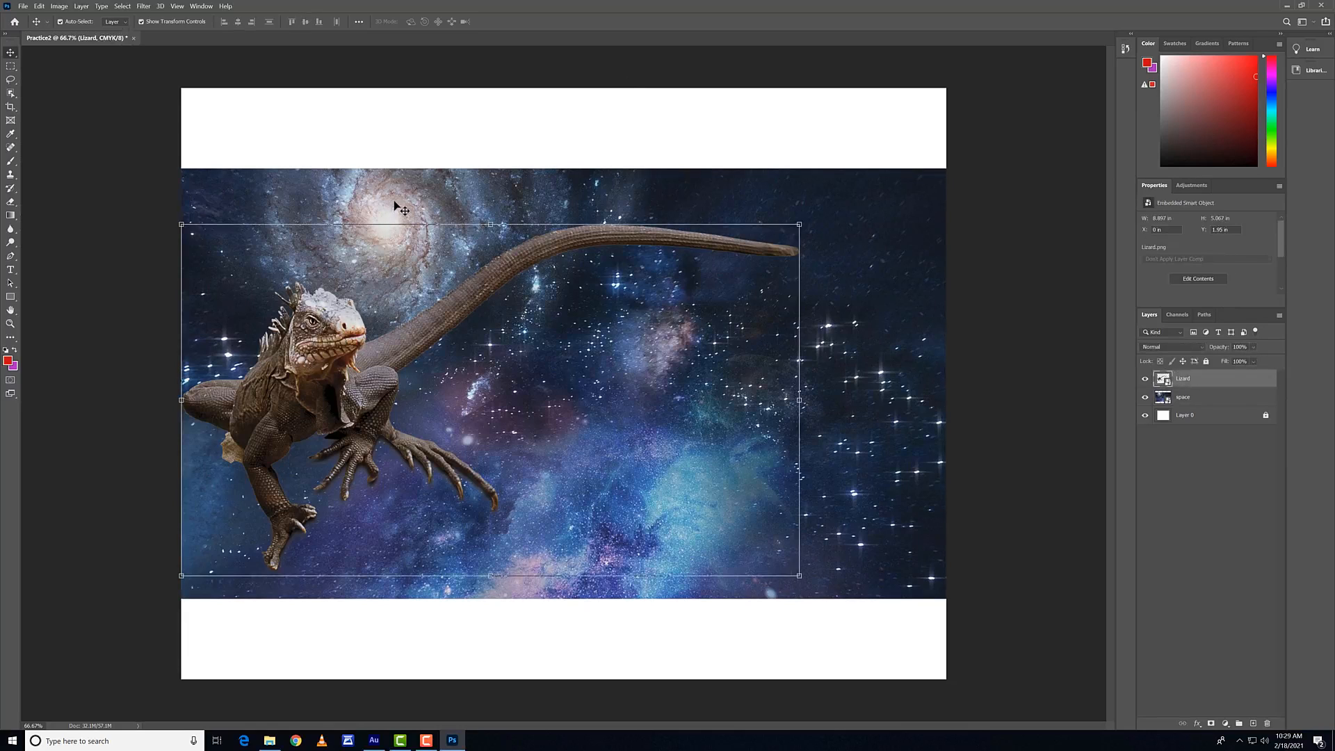
pyautogui.keyDown('shift'); pyautogui.click(396, 203); pyautogui.keyUp('shift')
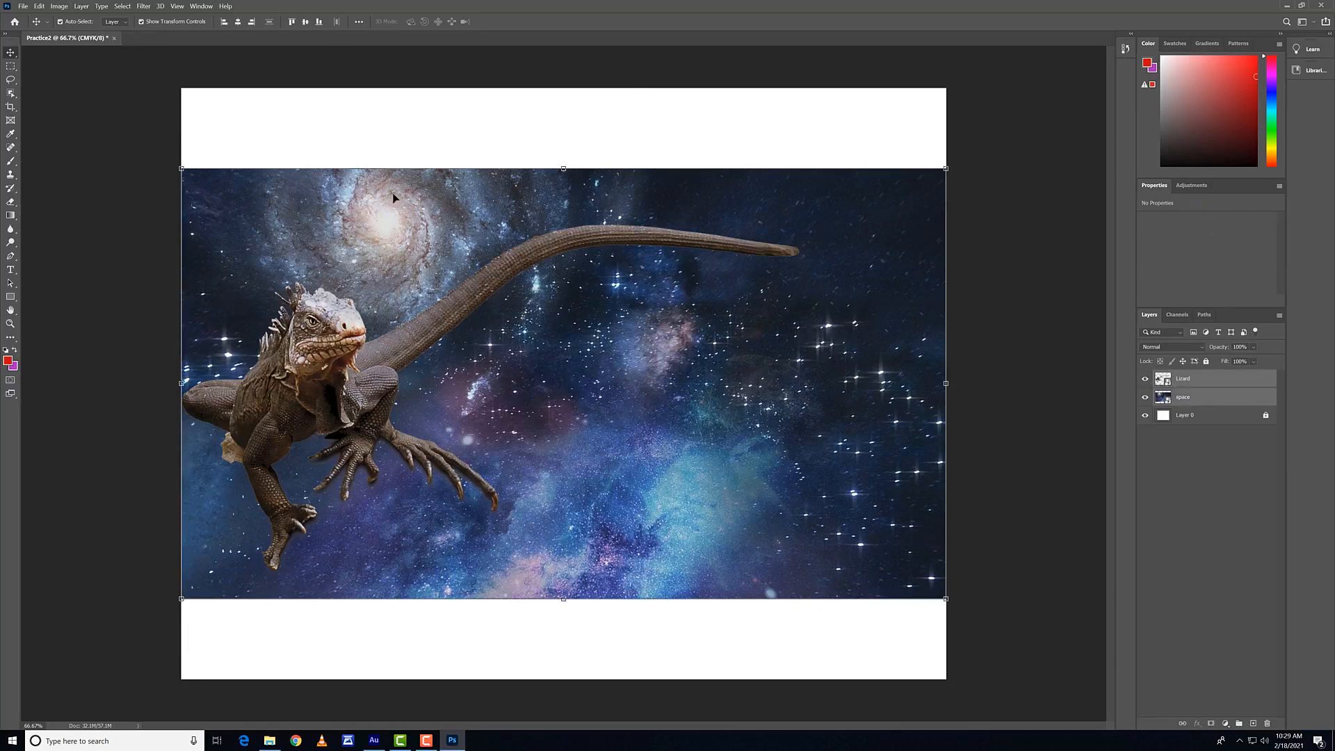
pyautogui.click(237, 24)
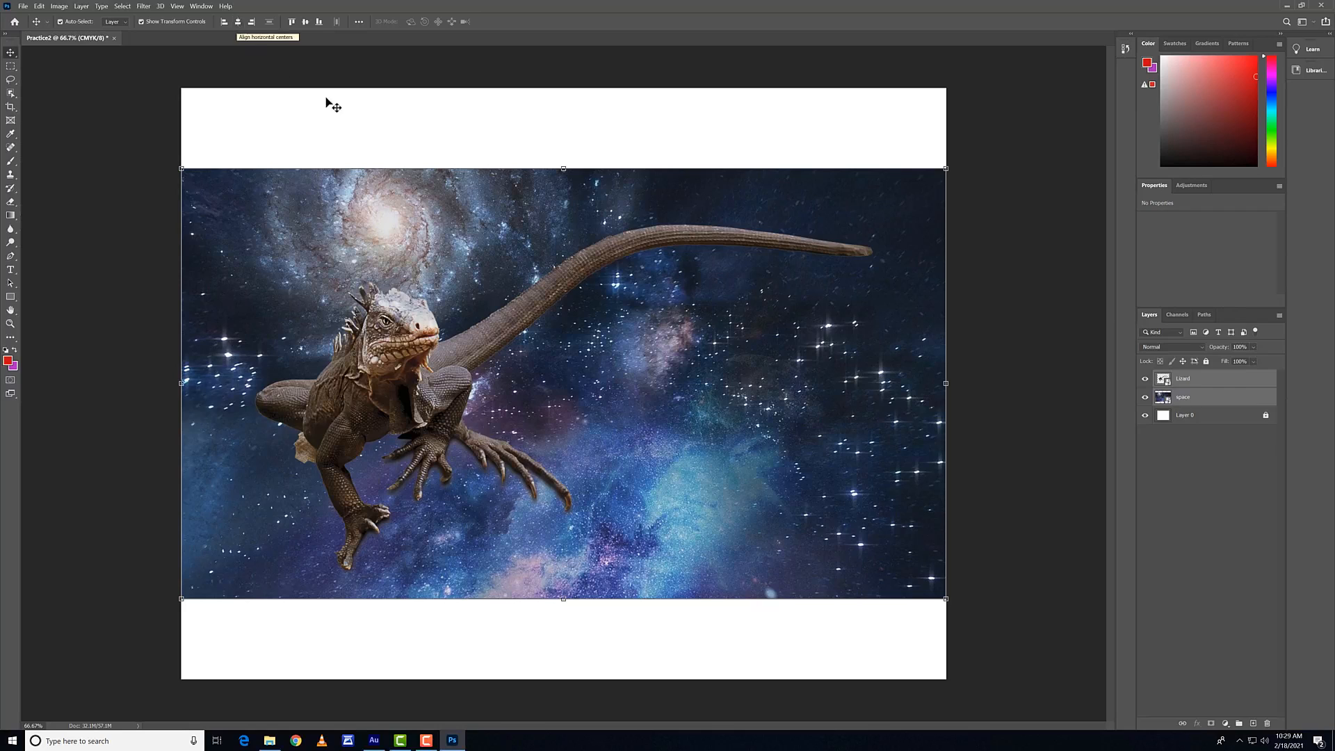
pyautogui.hotkey('ctrl', 'z')
pyautogui.click(386, 129)
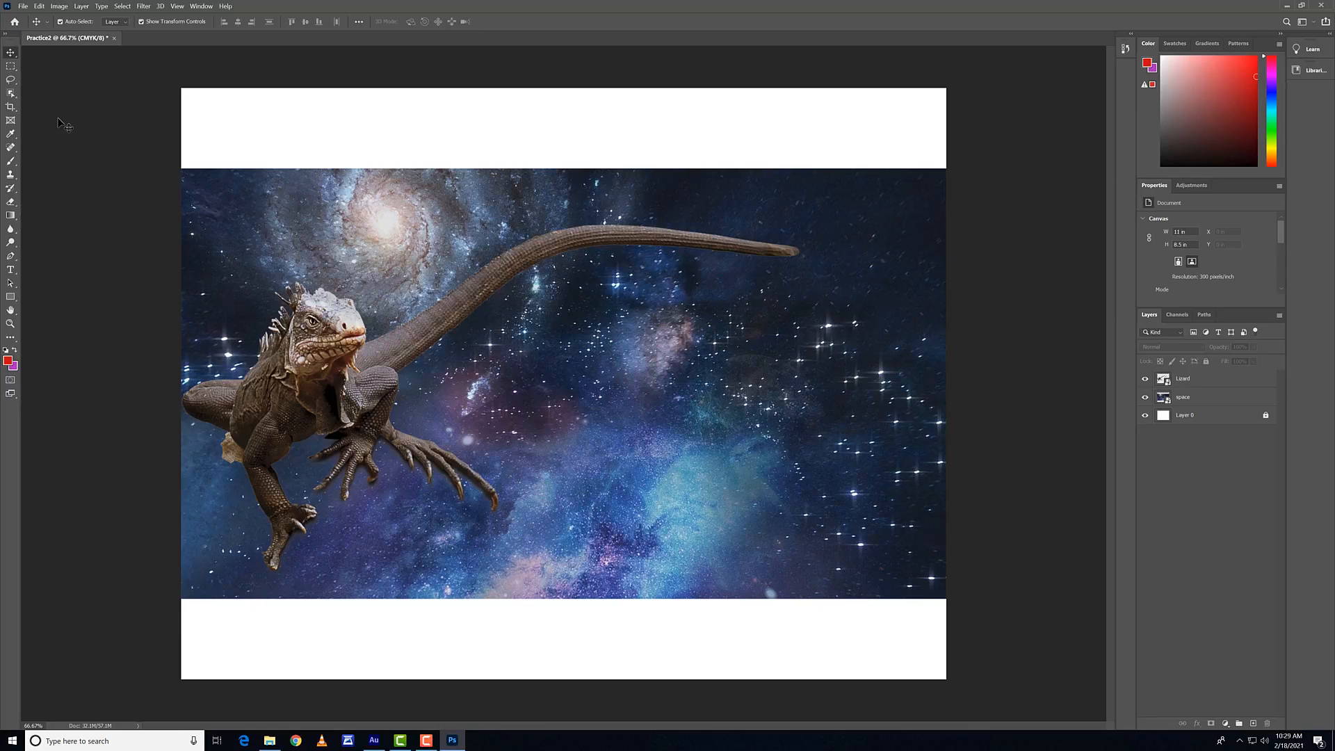
# Step: Marquee a rectangular area over the lizard's tail and try to paint inside it with the Brush tool
pyautogui.click(11, 65)
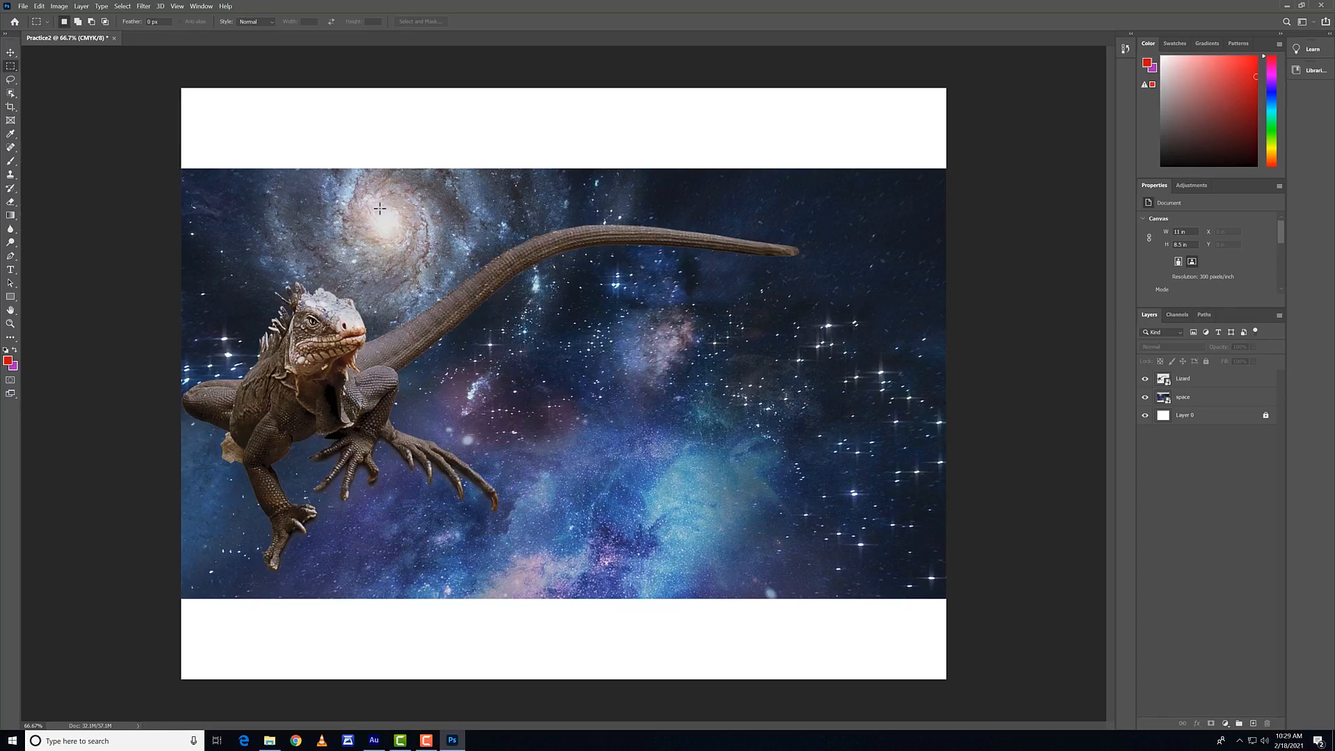
pyautogui.moveTo(379, 208); pyautogui.dragTo(761, 366)
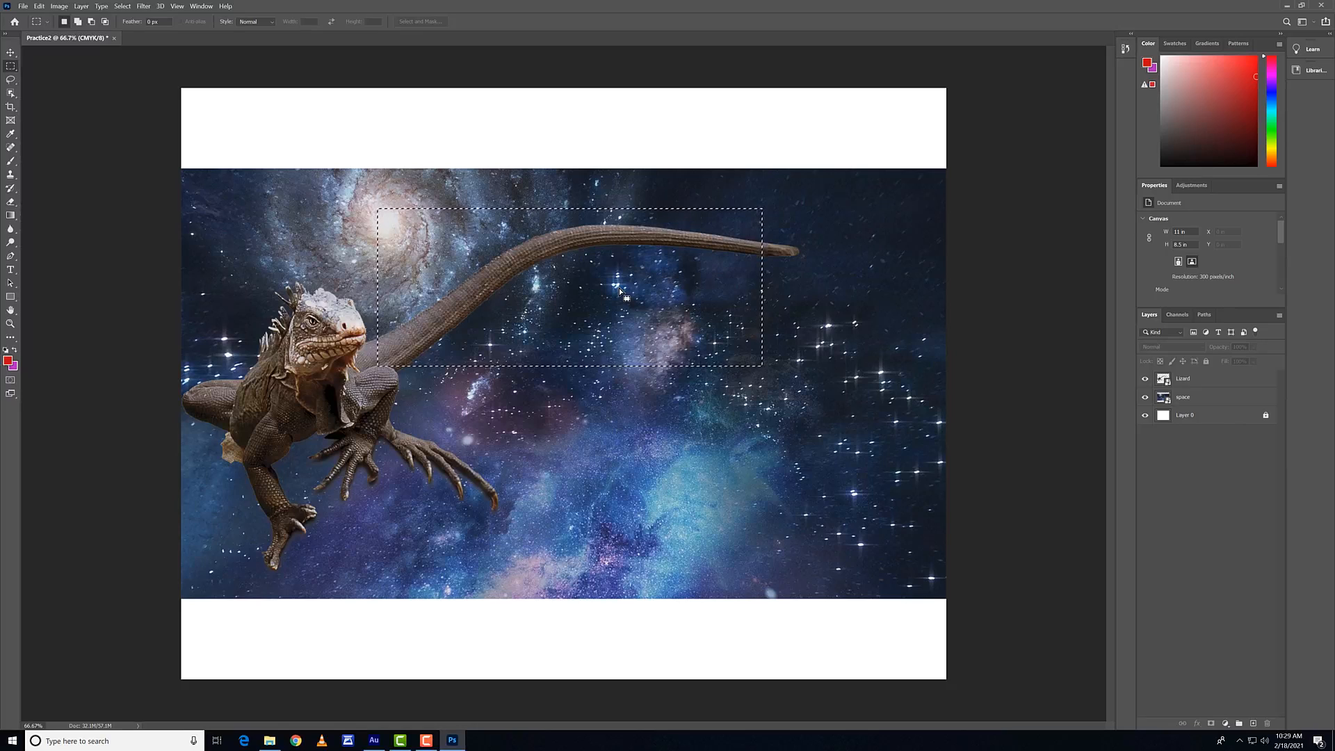
pyautogui.click(11, 161)
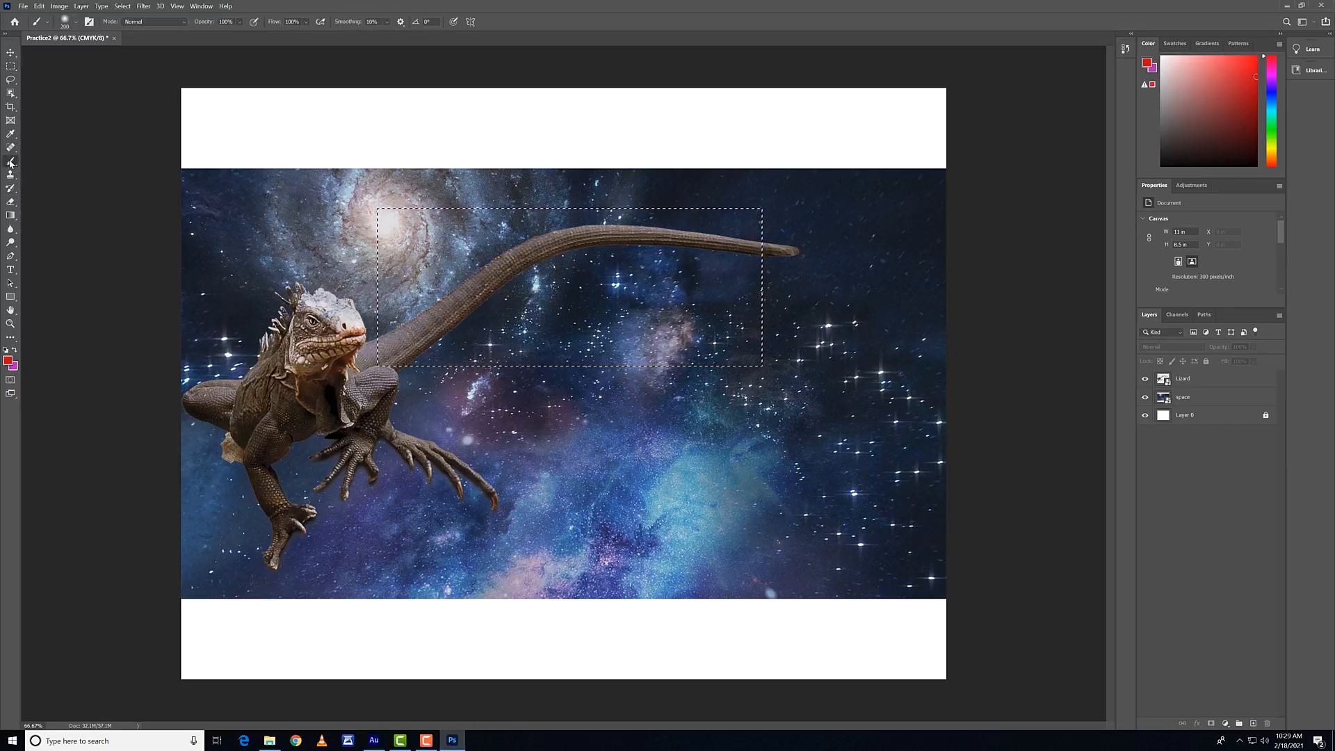
pyautogui.click(709, 285)
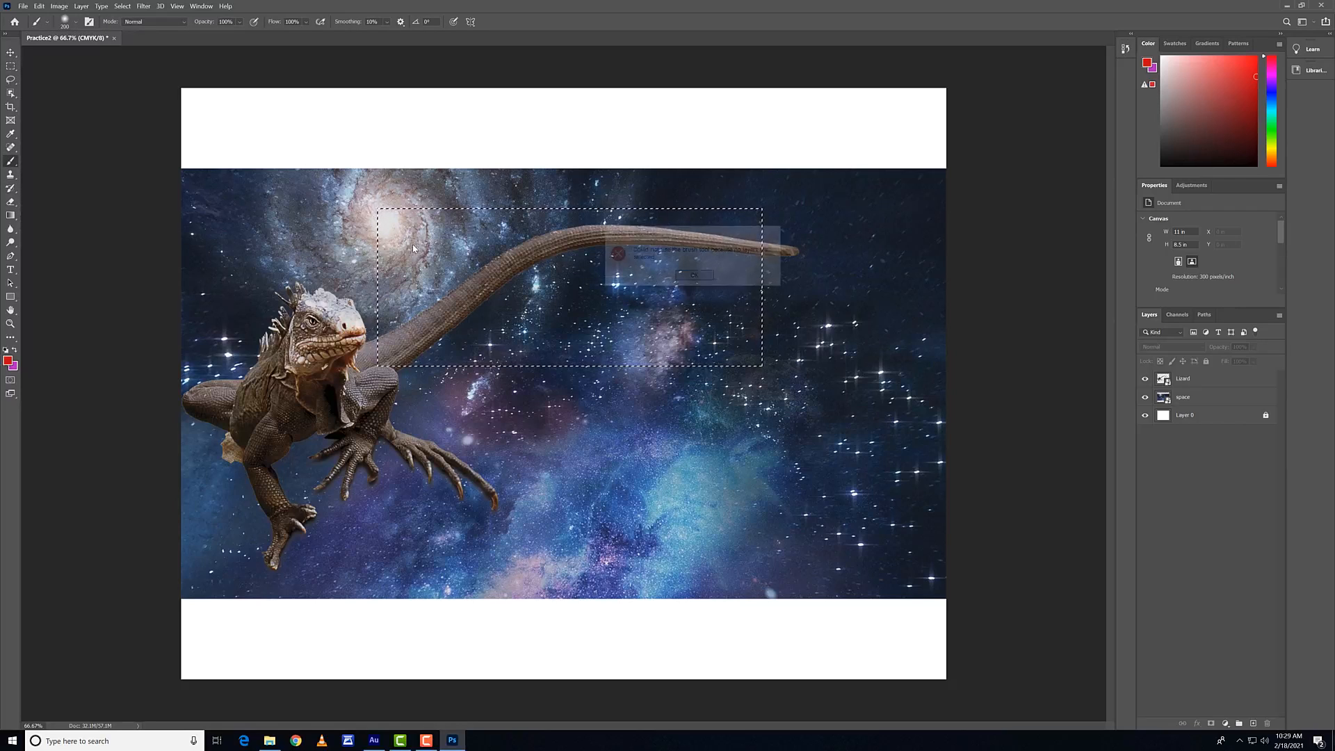
pyautogui.click(710, 279)
# Step: Rasterize the space layer, brush red inside the marquee, undo the painting and rasterizing, and deselect the area
pyautogui.click(1190, 398)
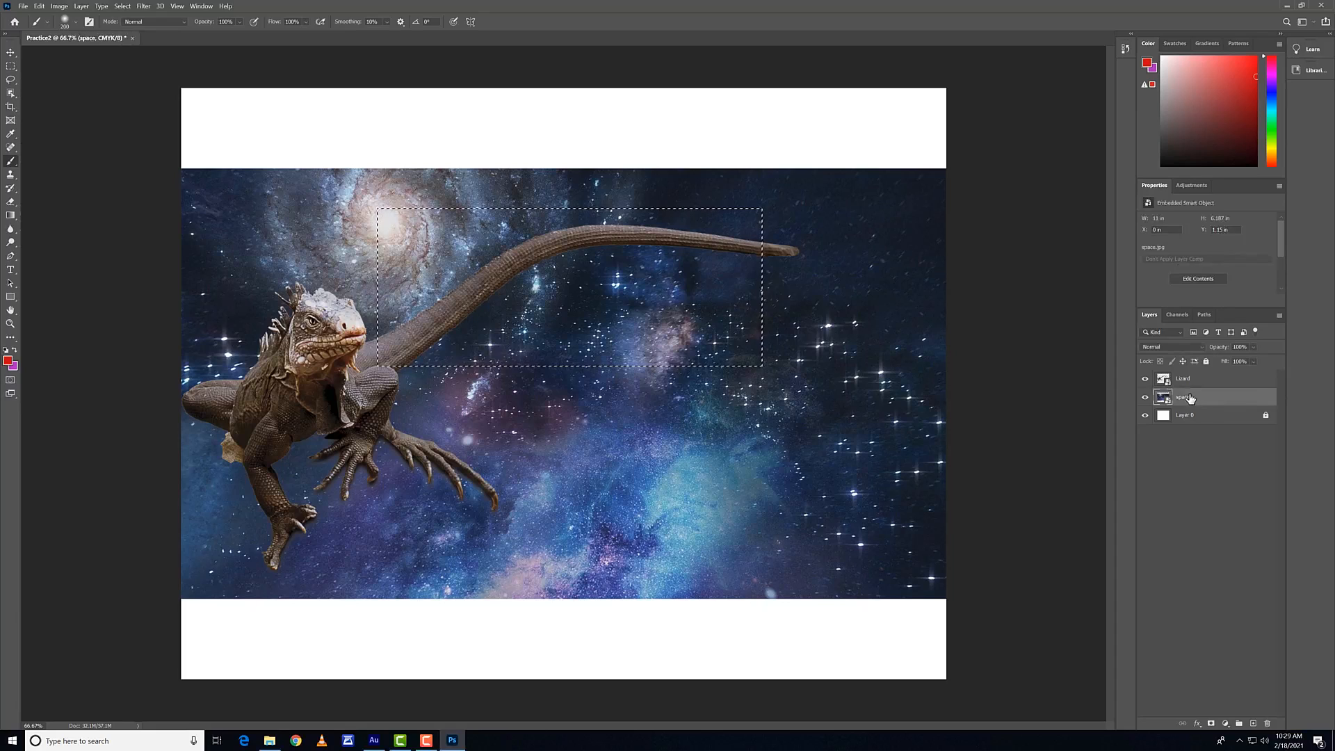
pyautogui.click(698, 286)
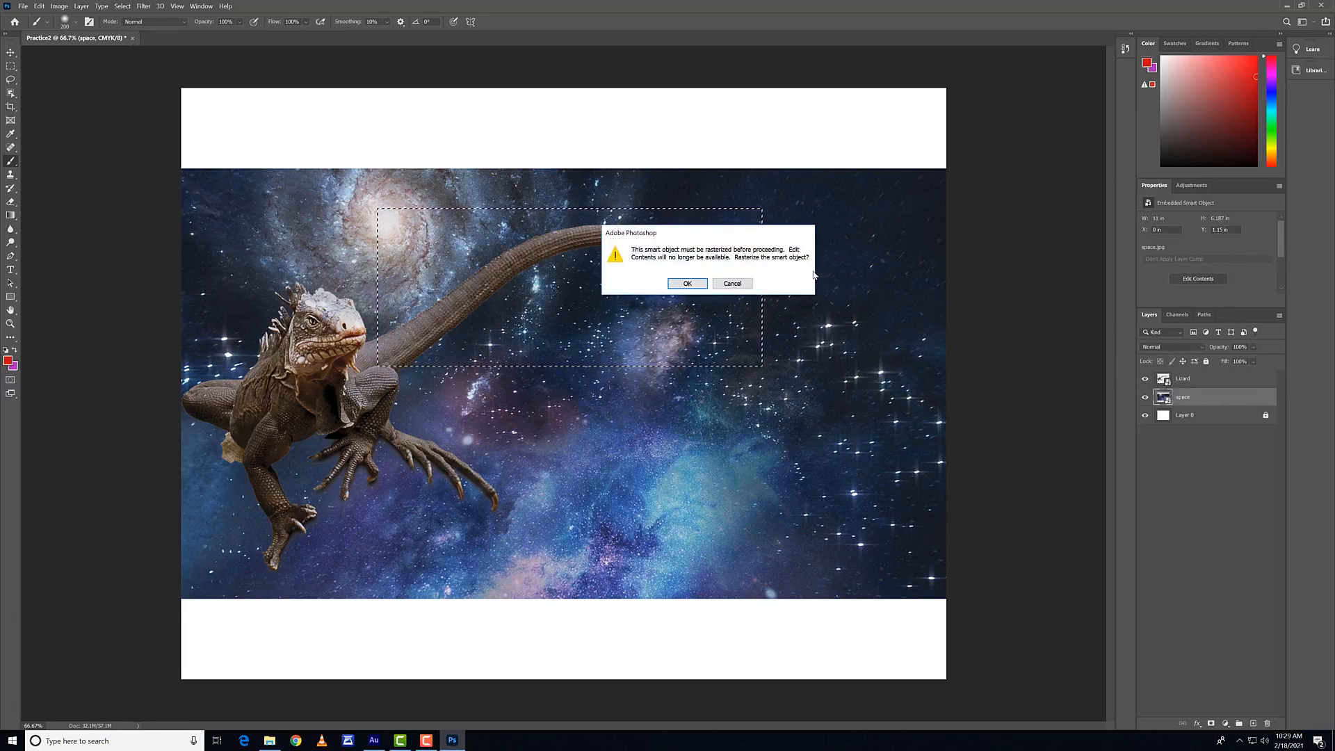
pyautogui.click(687, 284)
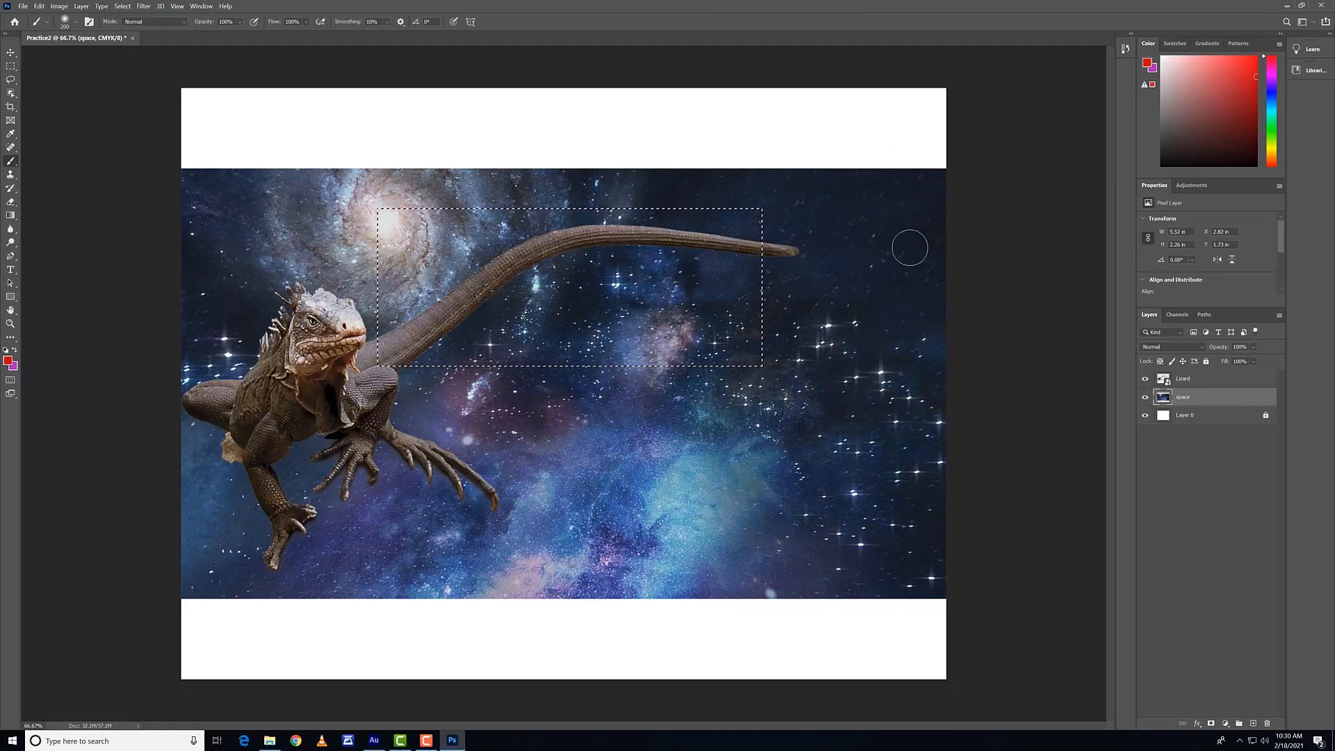
pyautogui.moveTo(414, 235)
pyautogui.mouseDown()
pyautogui.moveTo(454, 270)
pyautogui.moveTo(533, 282)
pyautogui.moveTo(507, 373)
pyautogui.moveTo(426, 325)
pyautogui.moveTo(518, 276)
pyautogui.moveTo(664, 316)
pyautogui.moveTo(417, 272)
pyautogui.mouseUp()
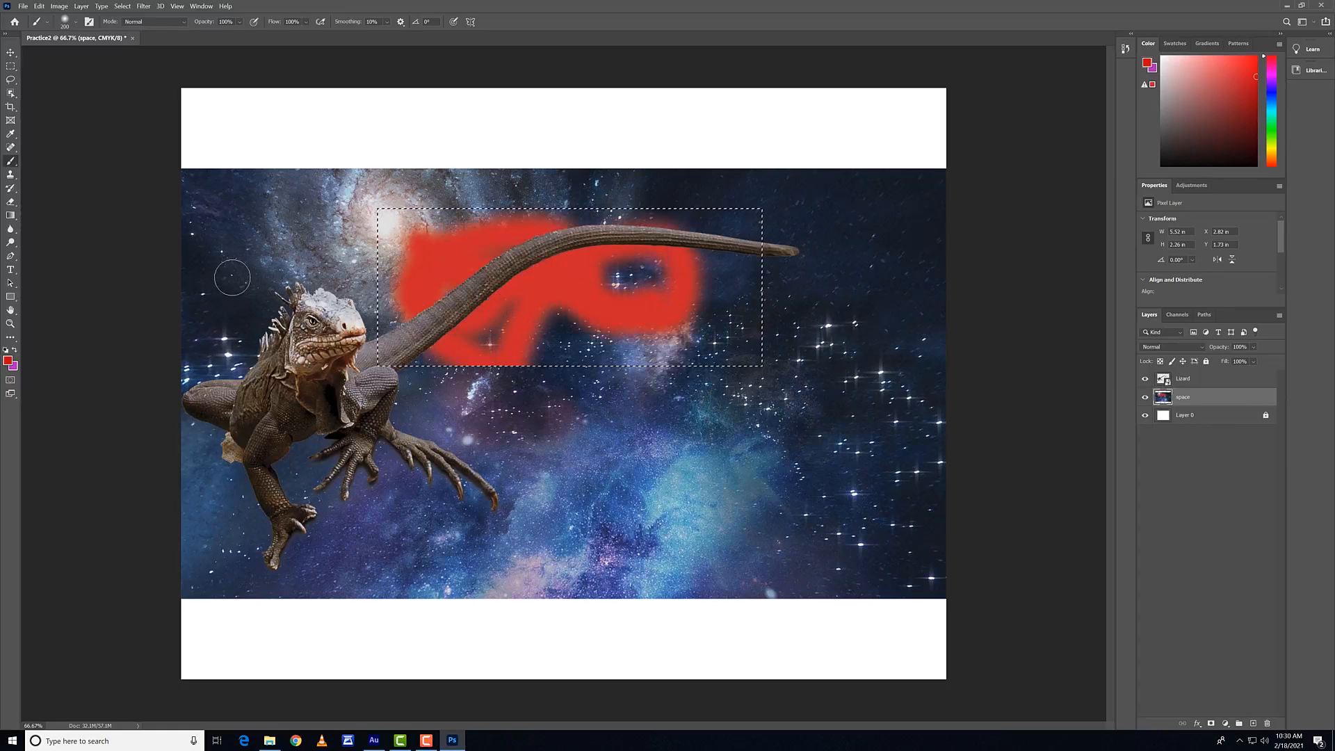
pyautogui.hotkey('ctrl', 'z')
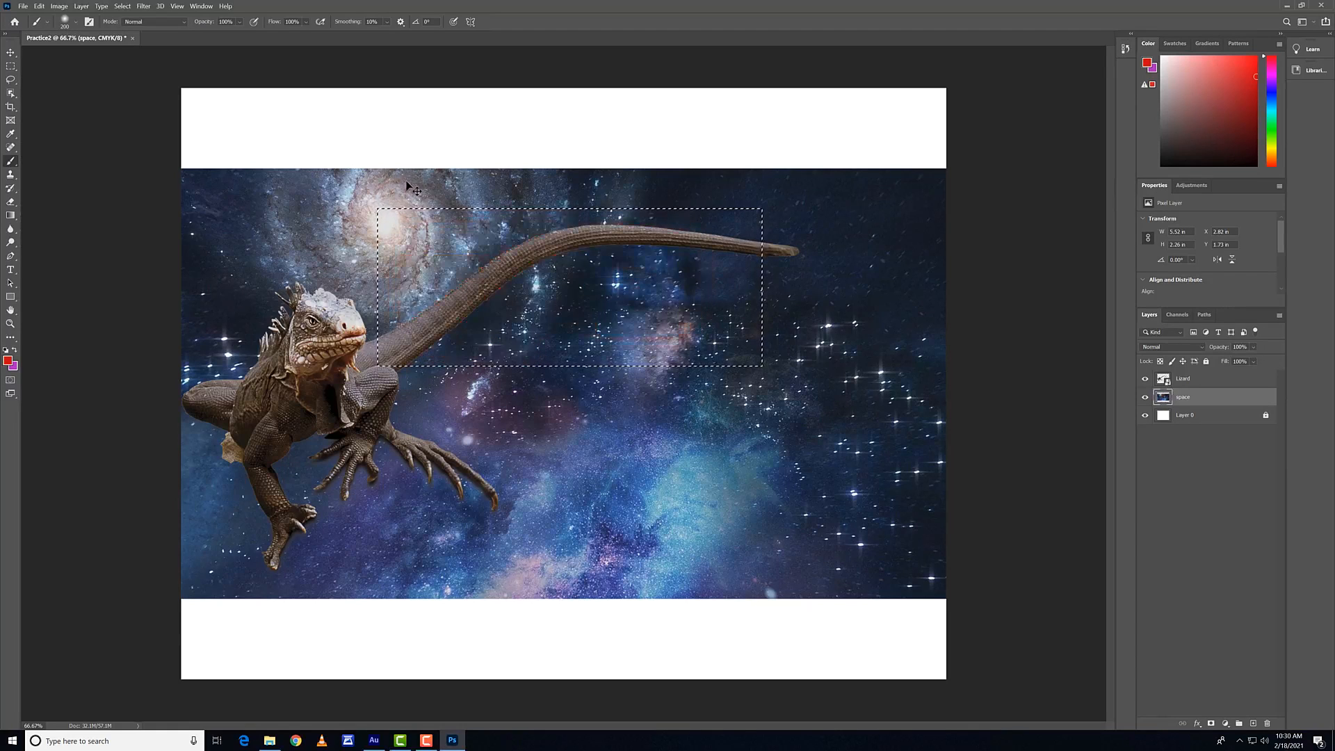
pyautogui.hotkey('ctrl', 'd')
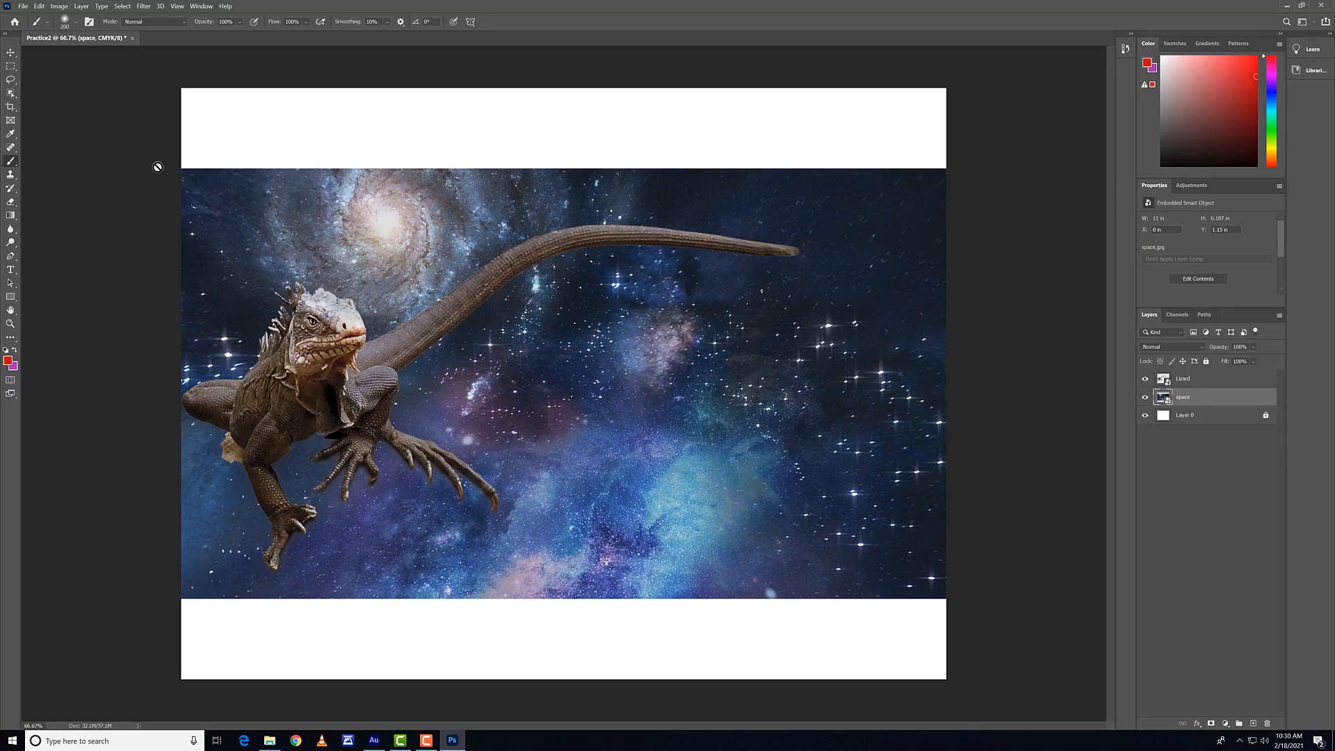
# Step: Marquee a rectangle over the galaxy and tail, and extend it with three overlapping rectangles in Add to selection mode
pyautogui.click(10, 67)
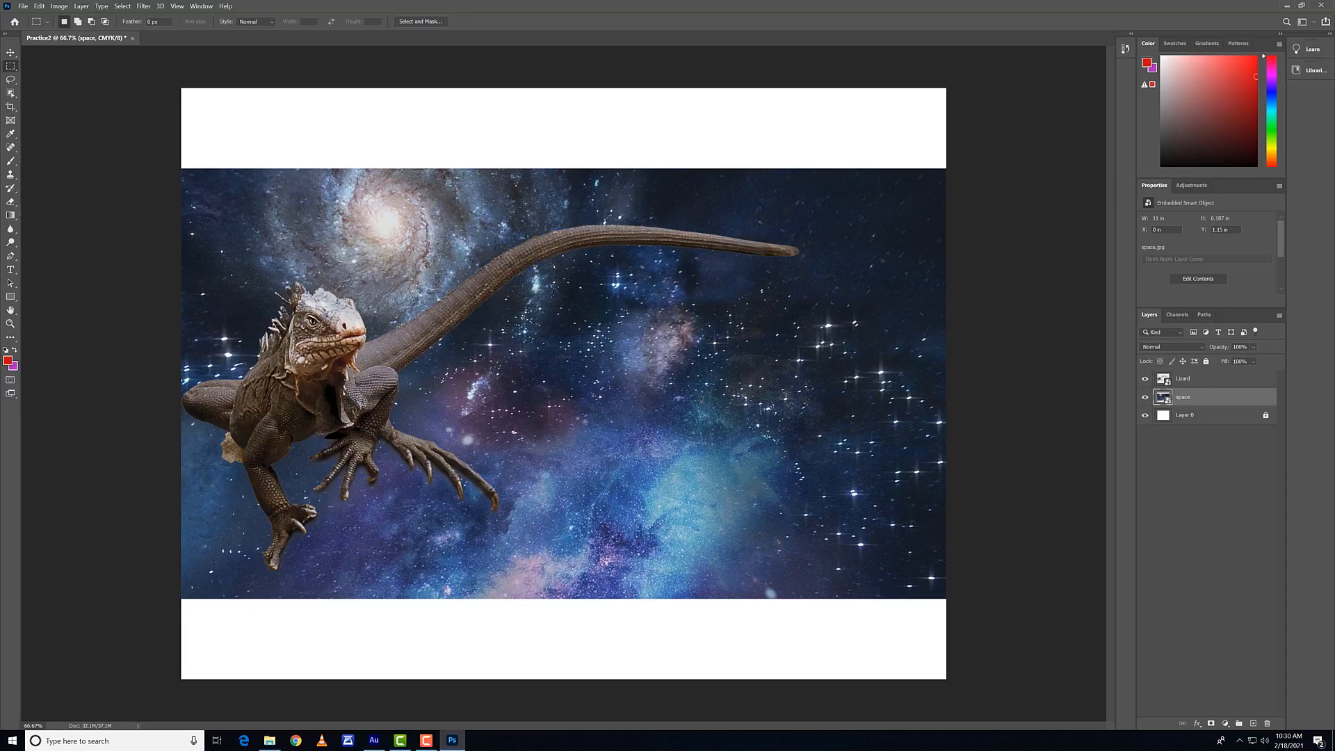
pyautogui.moveTo(525, 369); pyautogui.dragTo(753, 536)
pyautogui.moveTo(384, 209); pyautogui.dragTo(666, 327)
pyautogui.click(78, 22)
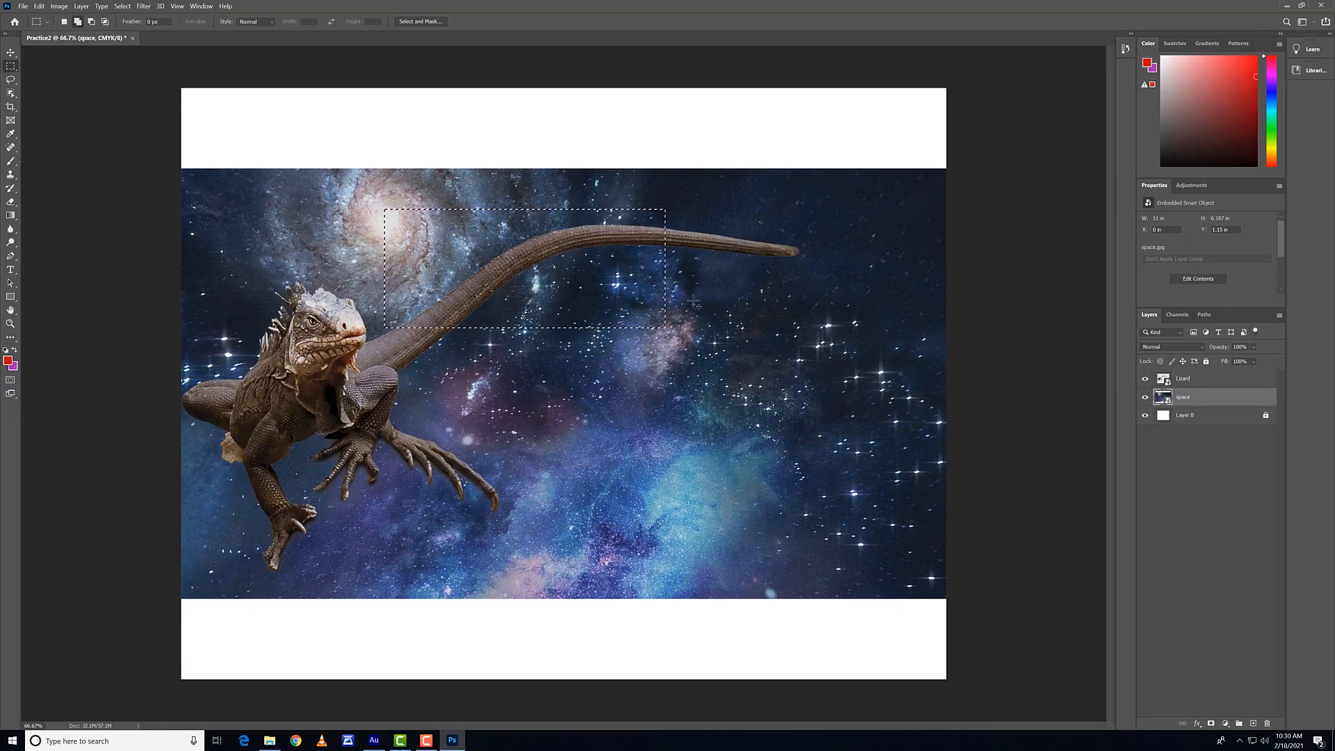
pyautogui.moveTo(539, 379); pyautogui.dragTo(722, 292)
pyautogui.moveTo(836, 385); pyautogui.dragTo(558, 477)
pyautogui.moveTo(516, 358); pyautogui.dragTo(661, 457)
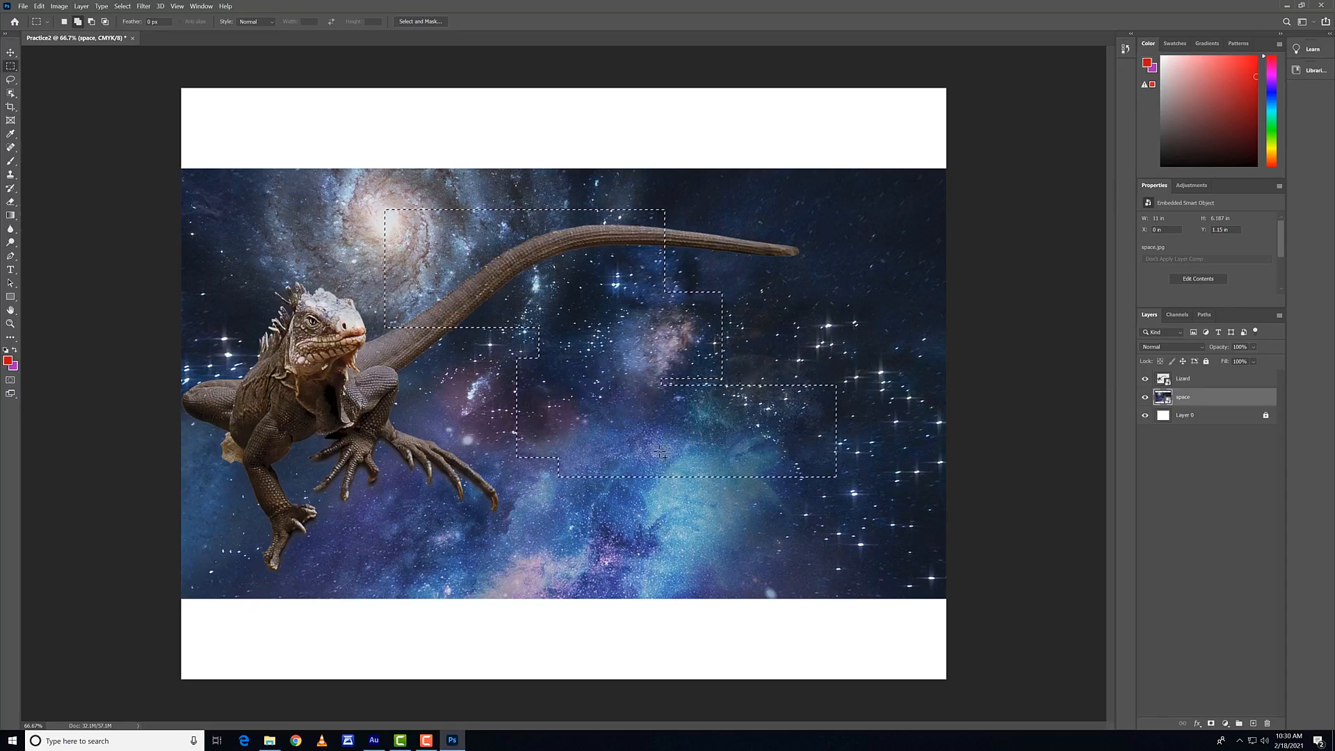
# Step: Subtract two rectangles from the marquee selection, and intersect the remainder with a rectangle over the galaxy
pyautogui.click(93, 22)
pyautogui.moveTo(502, 247); pyautogui.dragTo(596, 306)
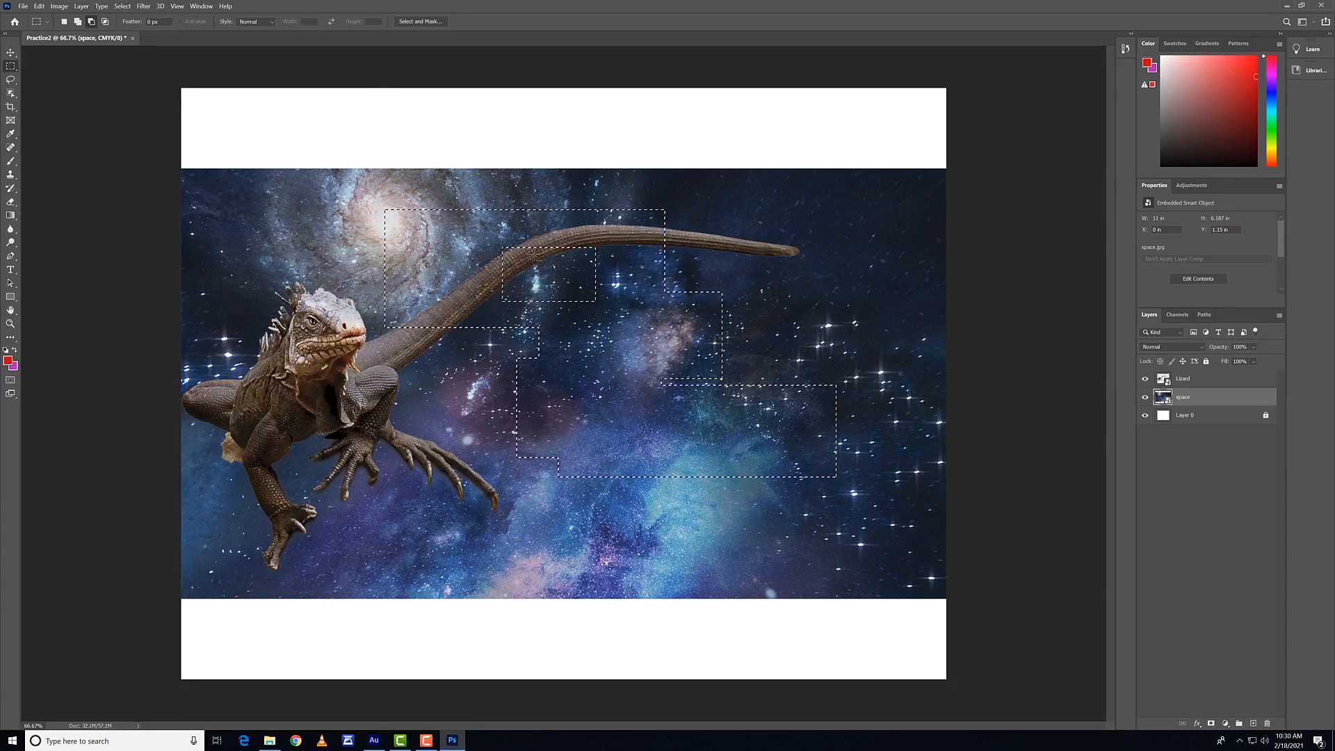
pyautogui.moveTo(751, 344); pyautogui.dragTo(859, 527)
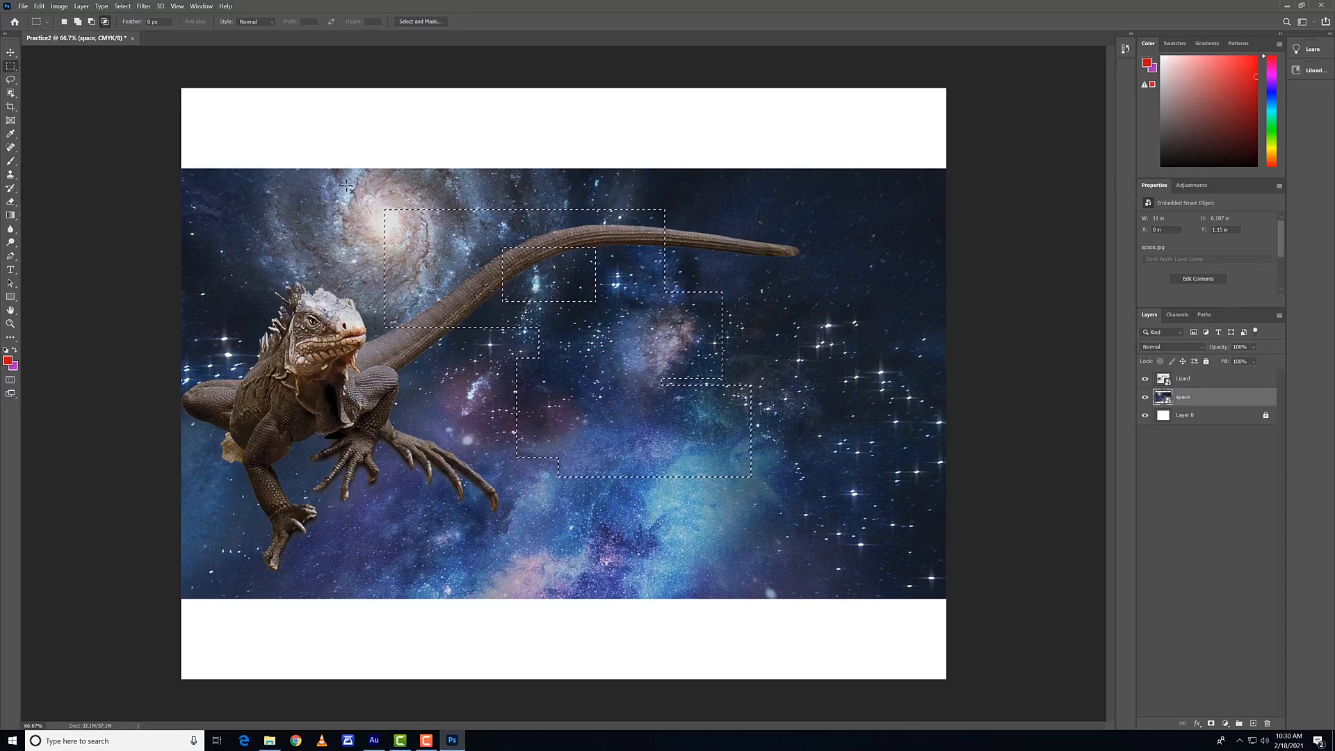
pyautogui.moveTo(354, 195); pyautogui.dragTo(460, 348)
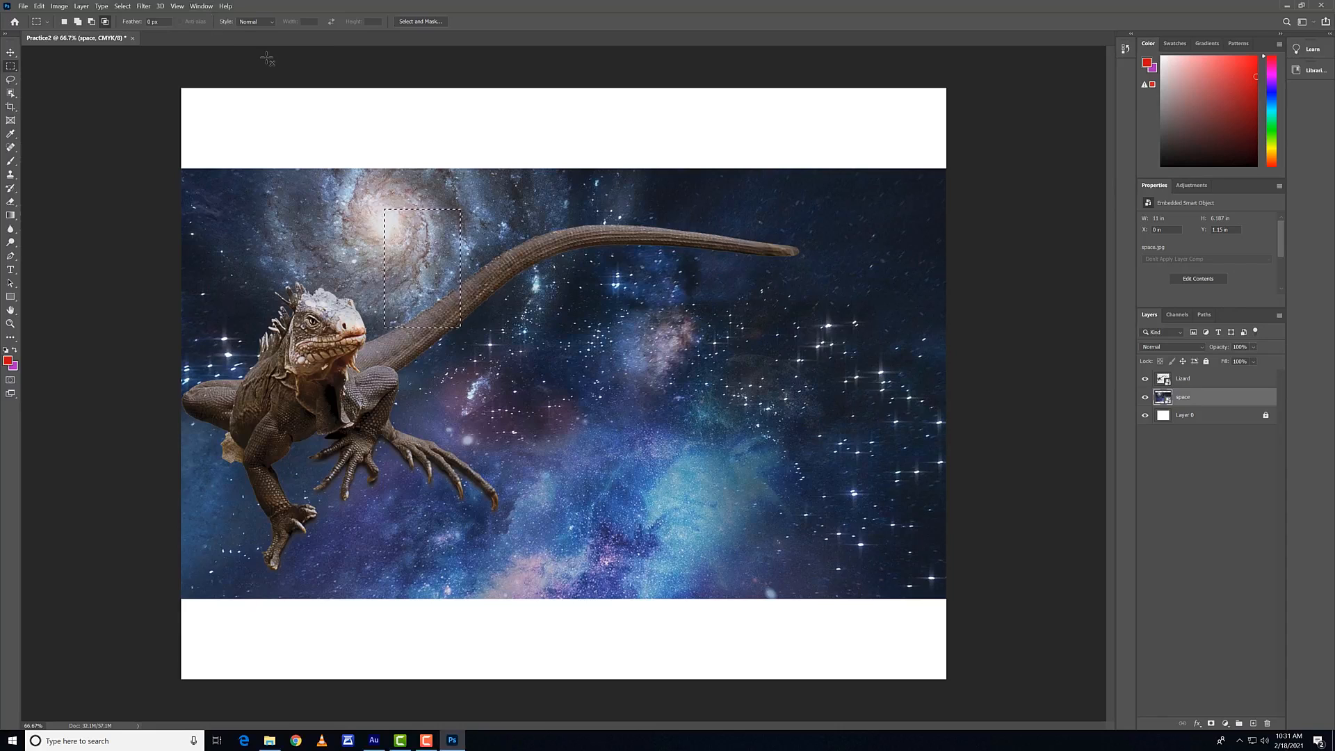
# Step: Draw a loose freehand Lasso selection around the lizard's body and along its tail
pyautogui.click(10, 81)
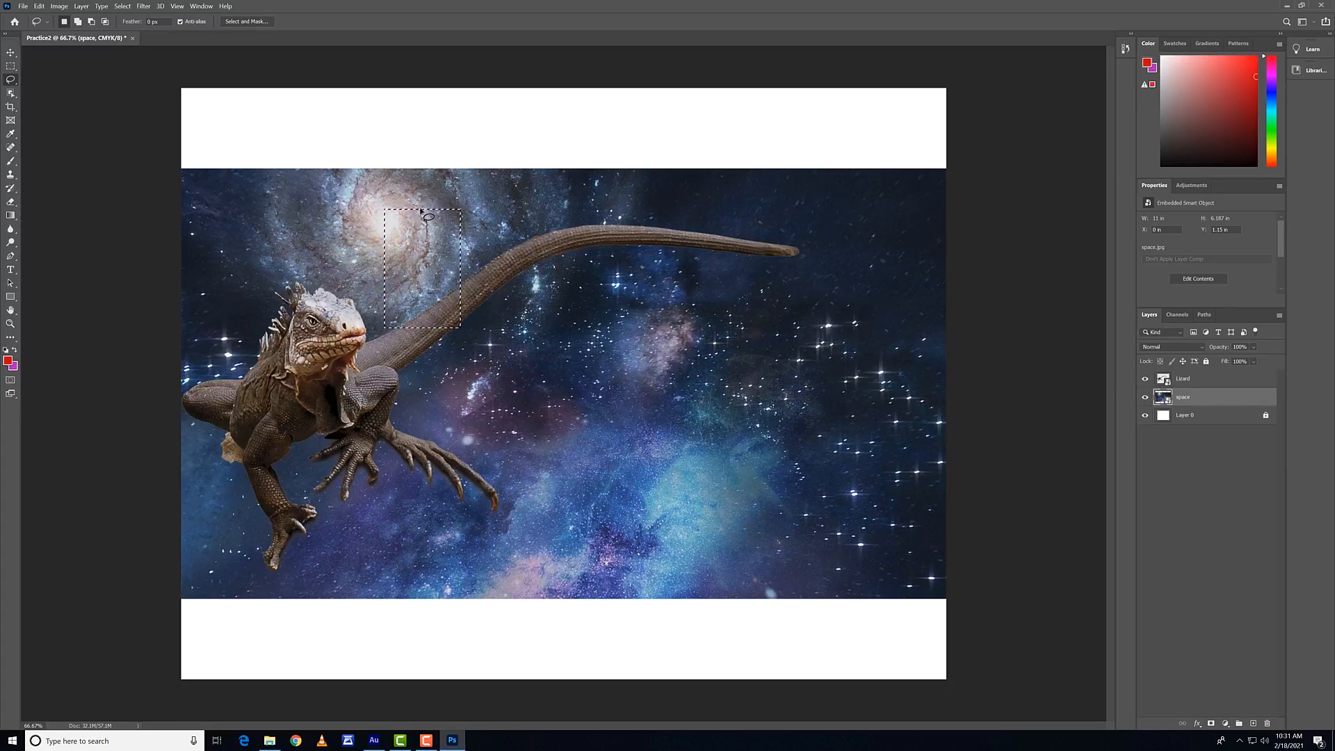
pyautogui.click(608, 284)
pyautogui.moveTo(526, 269)
pyautogui.mouseDown()
pyautogui.moveTo(617, 245)
pyautogui.moveTo(804, 253)
pyautogui.moveTo(696, 233)
pyautogui.moveTo(562, 236)
pyautogui.moveTo(378, 335)
pyautogui.moveTo(365, 305)
pyautogui.moveTo(302, 259)
pyautogui.moveTo(228, 294)
pyautogui.moveTo(183, 394)
pyautogui.moveTo(187, 484)
pyautogui.moveTo(219, 570)
pyautogui.moveTo(253, 587)
pyautogui.moveTo(456, 579)
pyautogui.moveTo(509, 563)
pyautogui.moveTo(554, 525)
pyautogui.moveTo(564, 474)
pyautogui.moveTo(399, 410)
pyautogui.moveTo(409, 372)
pyautogui.moveTo(539, 273)
pyautogui.mouseUp()
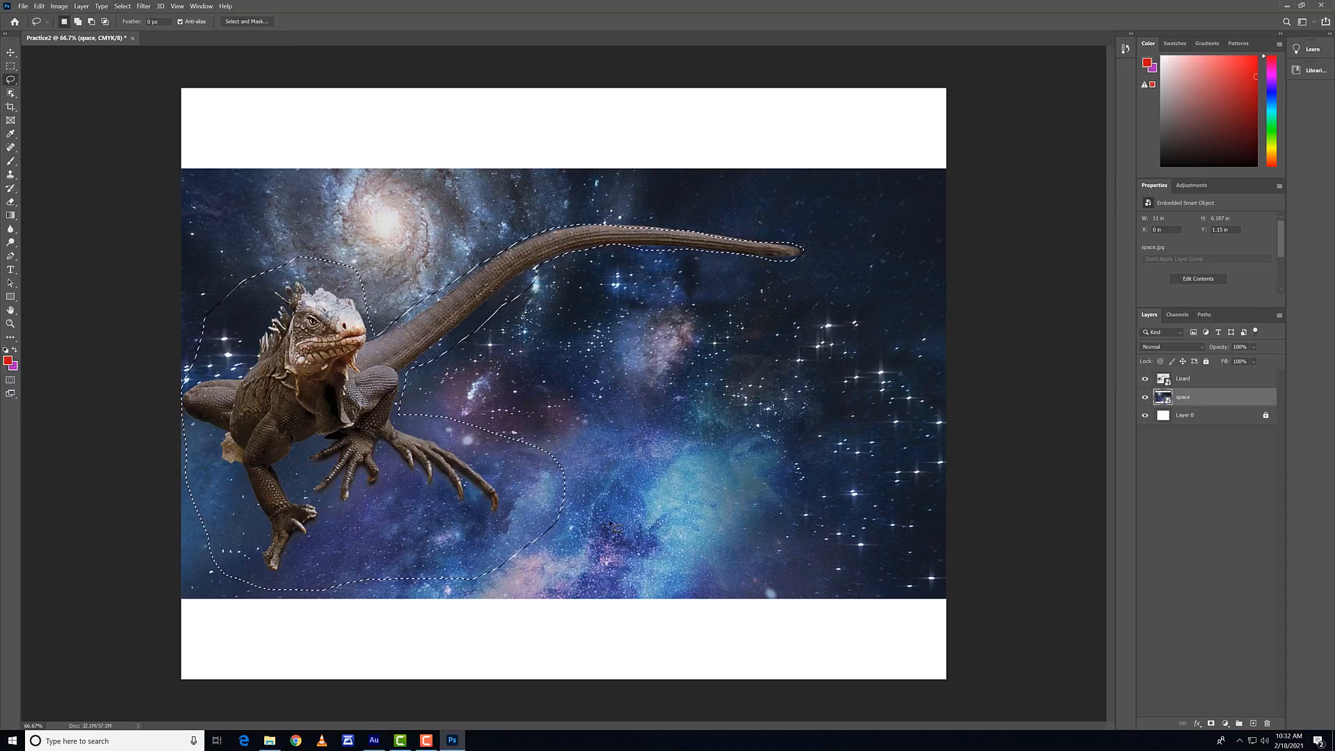
# Step: Lasso a small freehand area of space below the tail with anti-aliasing turned off, and turn anti-aliasing back on
pyautogui.click(182, 21)
pyautogui.moveTo(626, 360)
pyautogui.mouseDown()
pyautogui.moveTo(566, 396)
pyautogui.moveTo(636, 455)
pyautogui.moveTo(637, 367)
pyautogui.mouseUp()
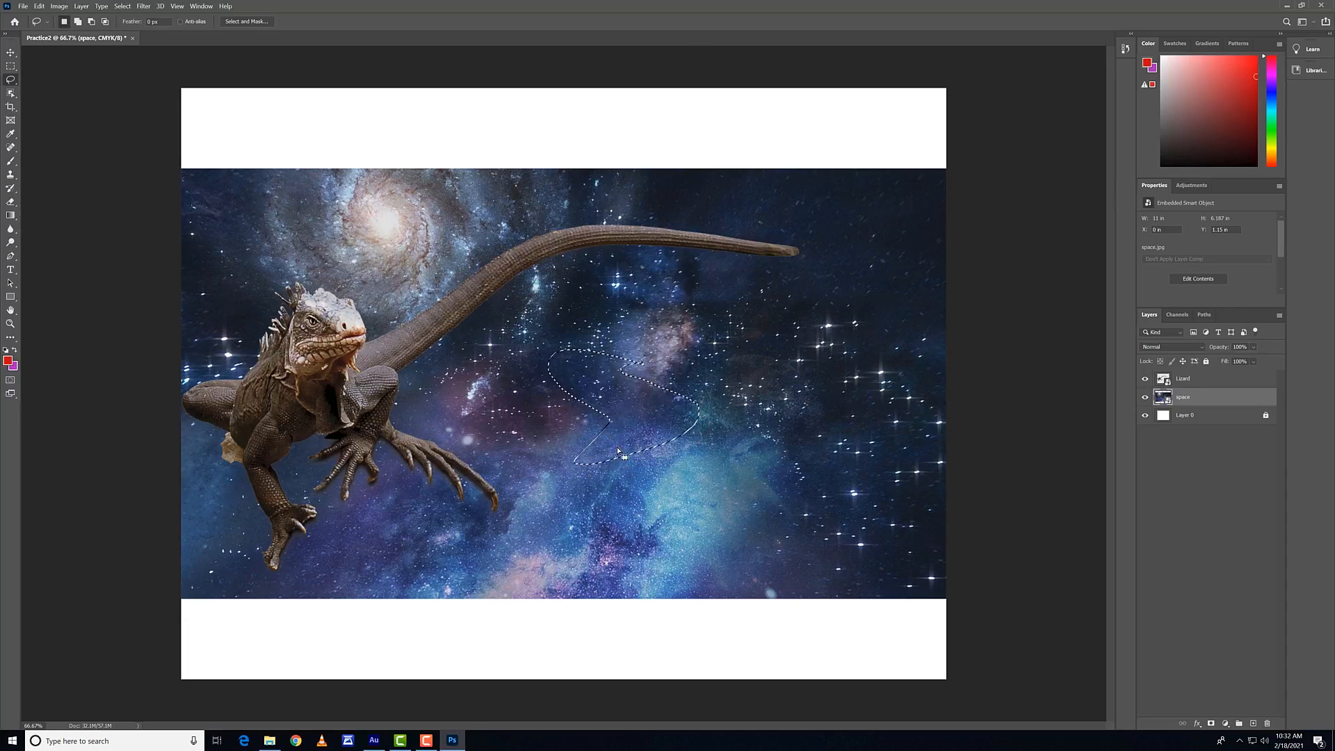
pyautogui.click(180, 22)
# Step: Clear the lasso selection, select the galaxy on the space layer with the Object Selection tool, and deselect it
pyautogui.click(10, 93)
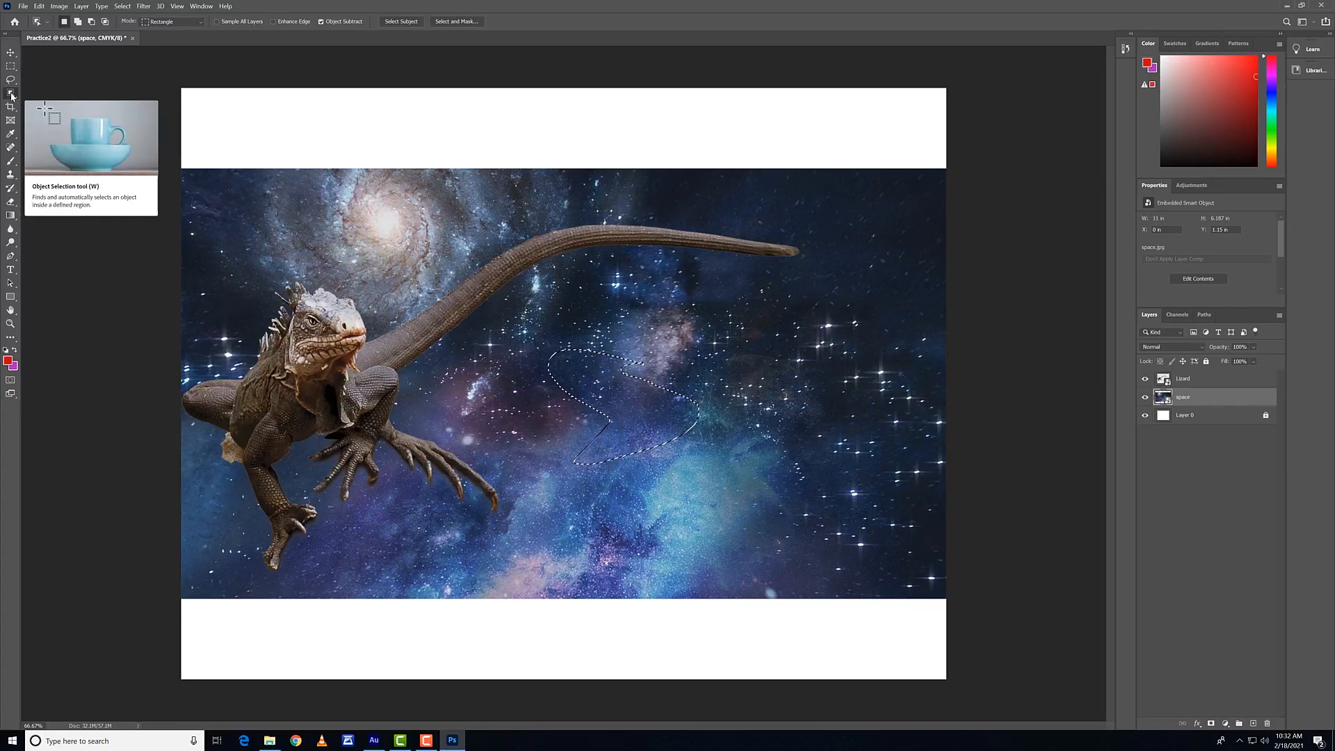
pyautogui.hotkey('ctrl', 'd')
pyautogui.rightClick(11, 95)
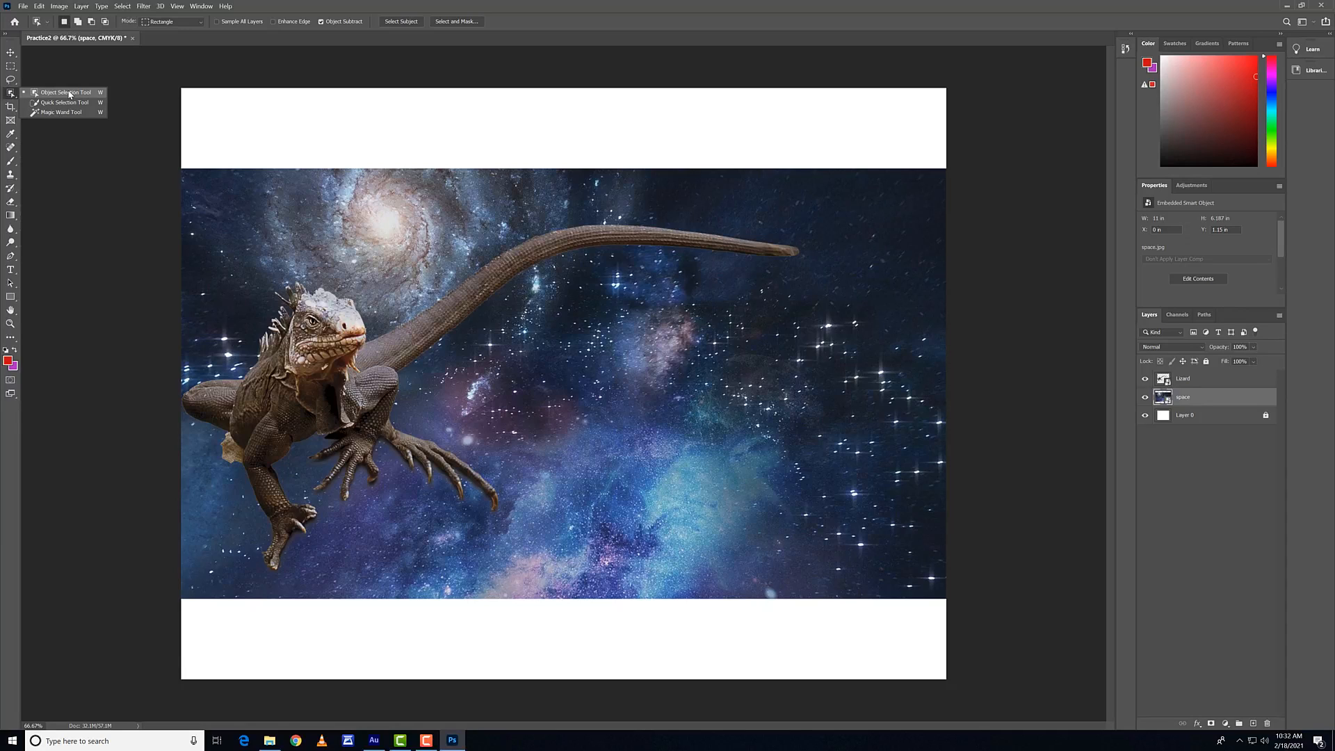
pyautogui.click(69, 93)
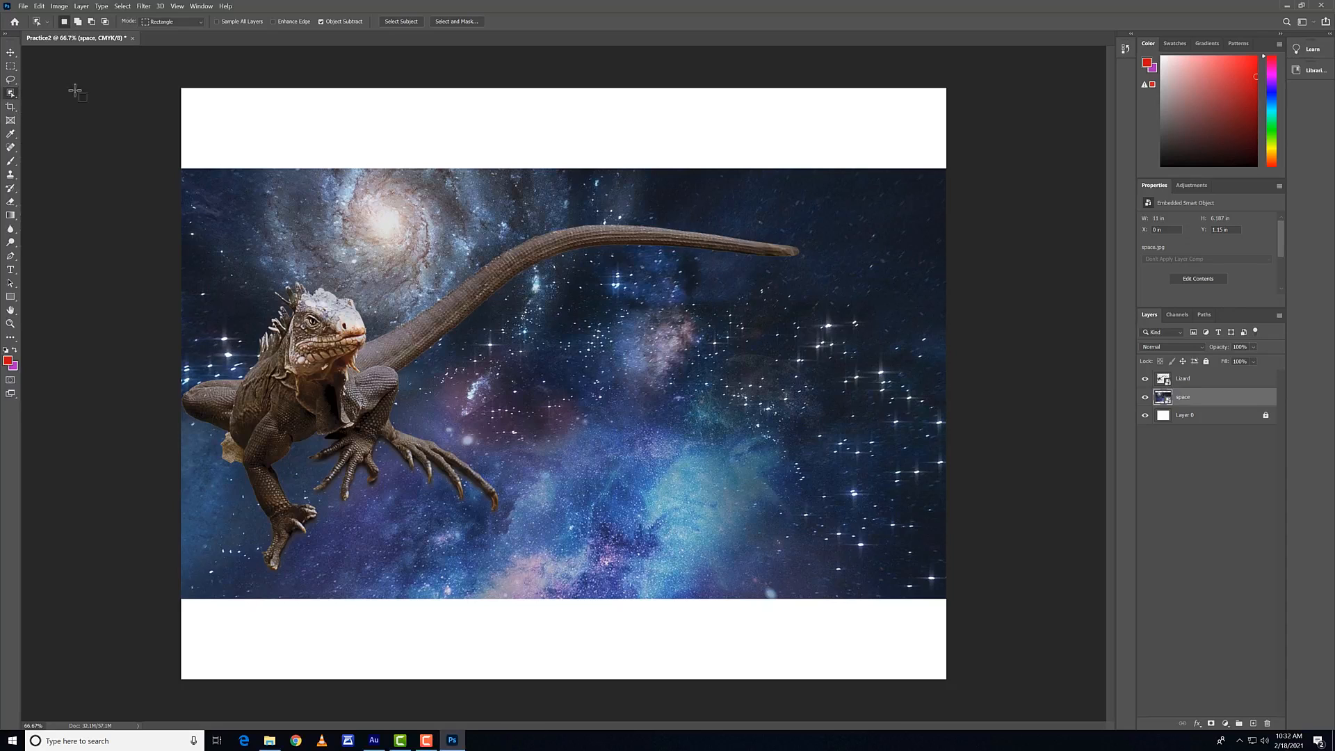
pyautogui.moveTo(242, 139); pyautogui.dragTo(596, 439)
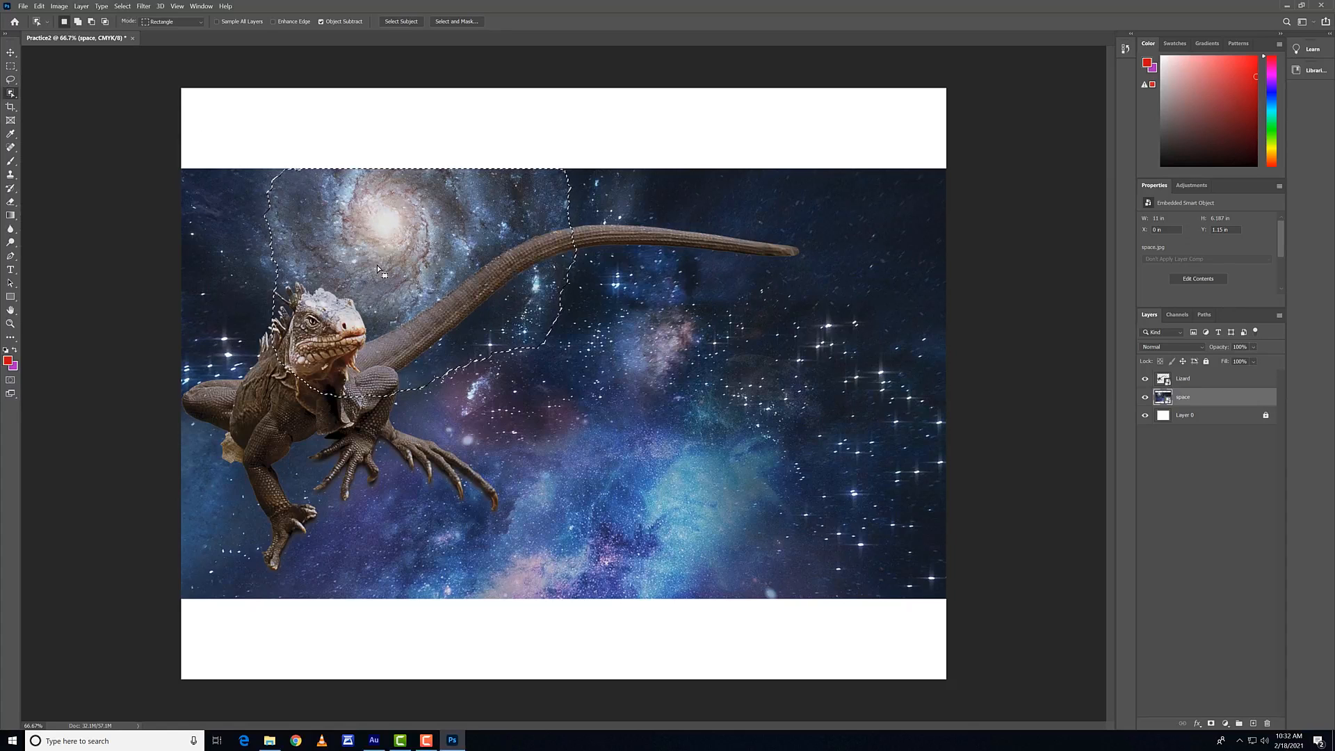
pyautogui.hotkey('ctrl', 'd')
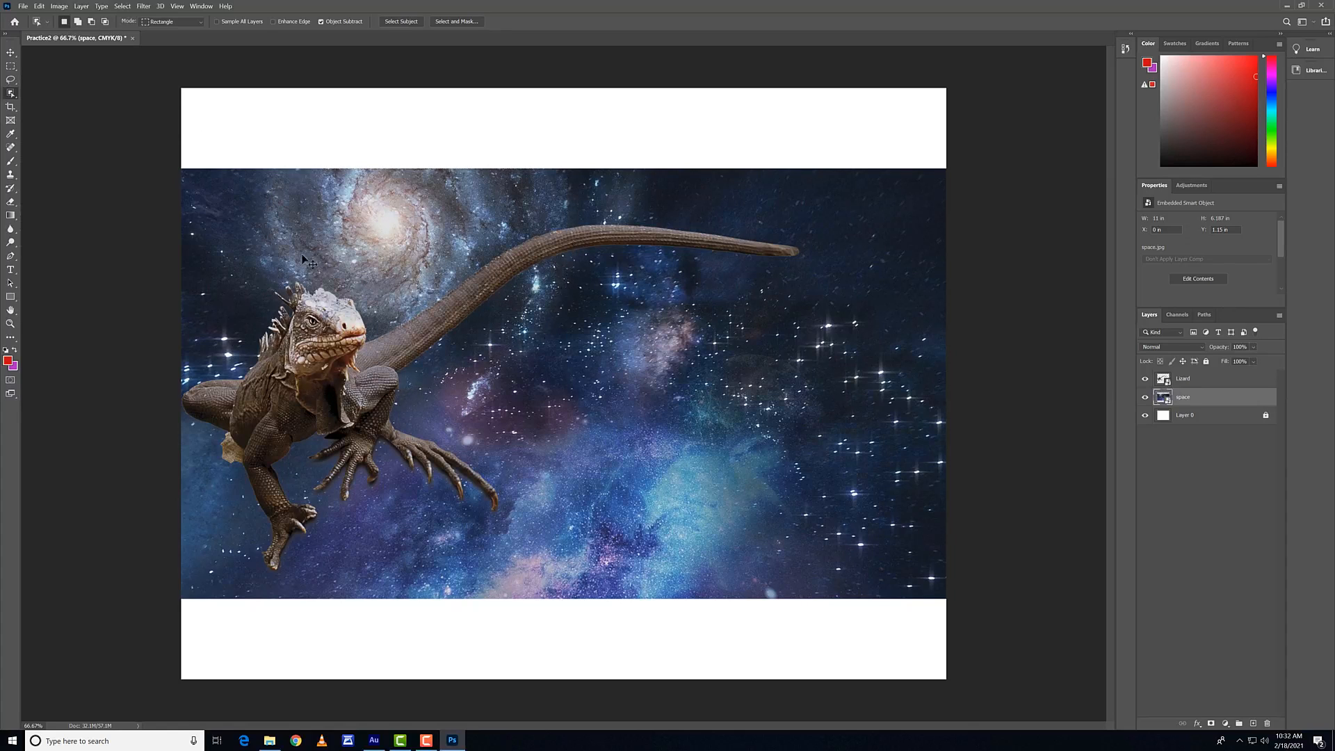
# Step: Select the lizard's tail and head on the Lizard layer with the Quick Selection tool
pyautogui.rightClick(10, 93)
pyautogui.click(62, 103)
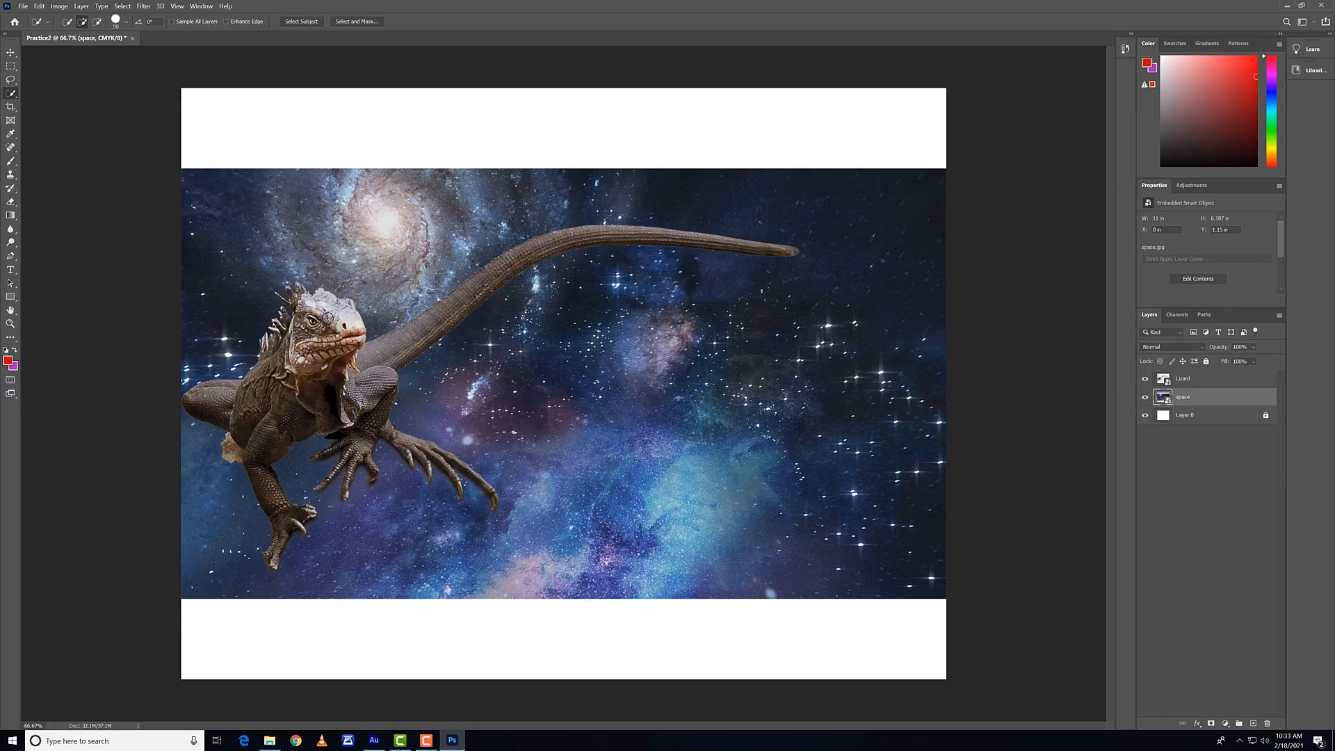
pyautogui.click(1191, 378)
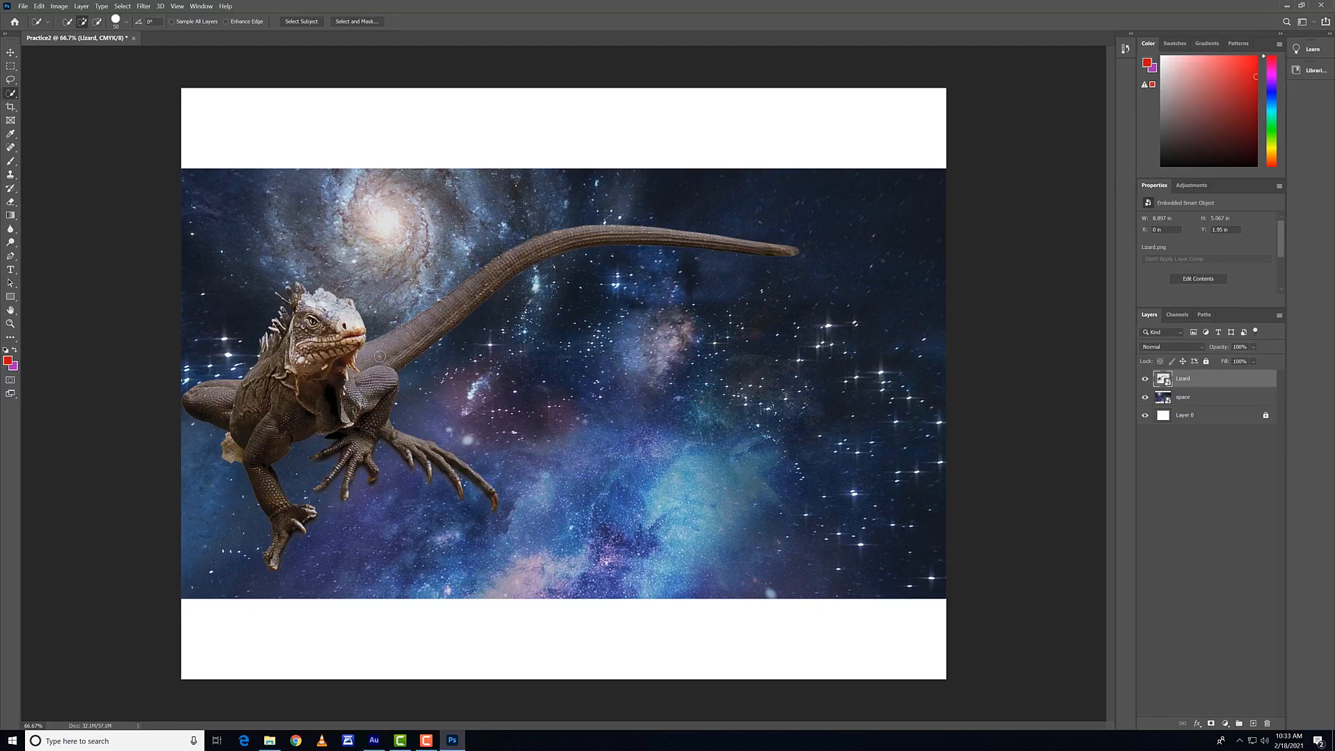
pyautogui.moveTo(418, 345)
pyautogui.mouseDown()
pyautogui.moveTo(565, 233)
pyautogui.moveTo(738, 243)
pyautogui.mouseUp()
pyautogui.moveTo(354, 335)
pyautogui.mouseDown()
pyautogui.moveTo(317, 321)
pyautogui.moveTo(314, 389)
pyautogui.mouseUp()
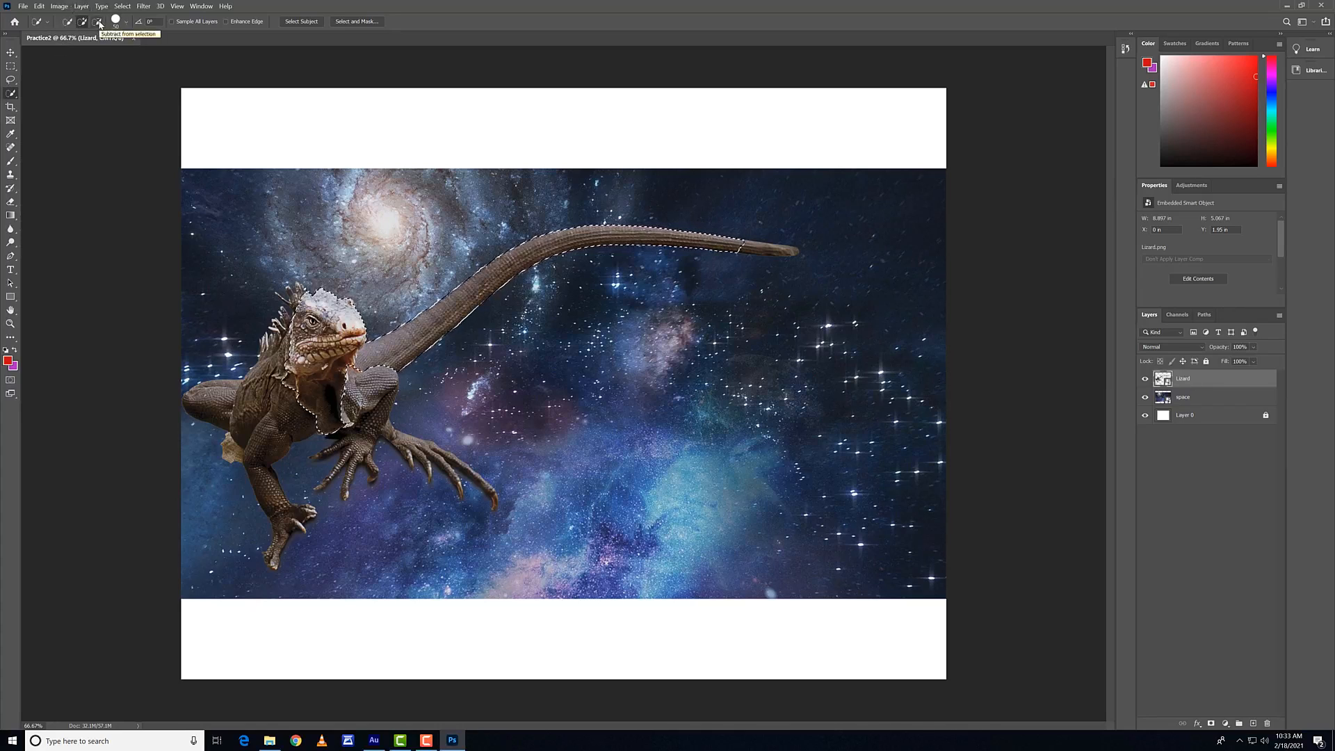
# Step: Subtract the outer part of the tail from the quick selection and view the selection brush's size and hardness options
pyautogui.click(97, 23)
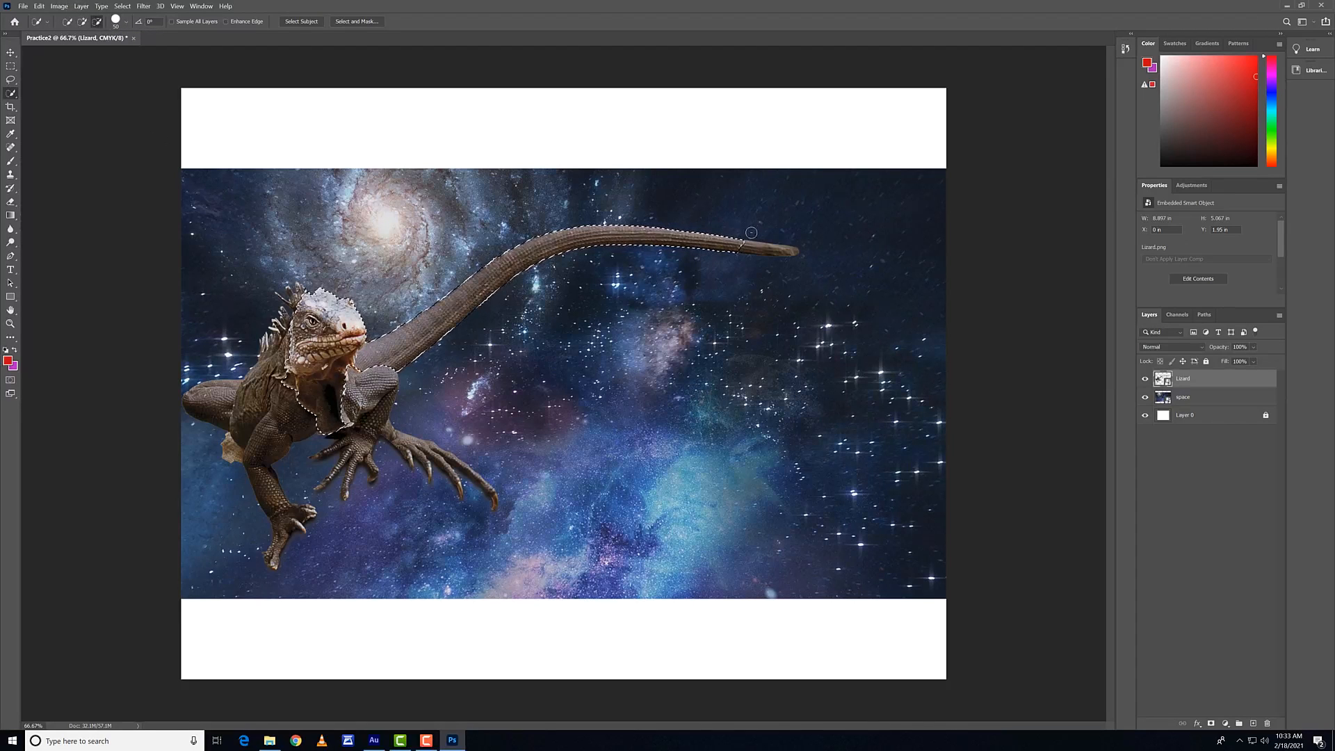
pyautogui.moveTo(737, 246); pyautogui.dragTo(709, 234)
pyautogui.click(121, 22)
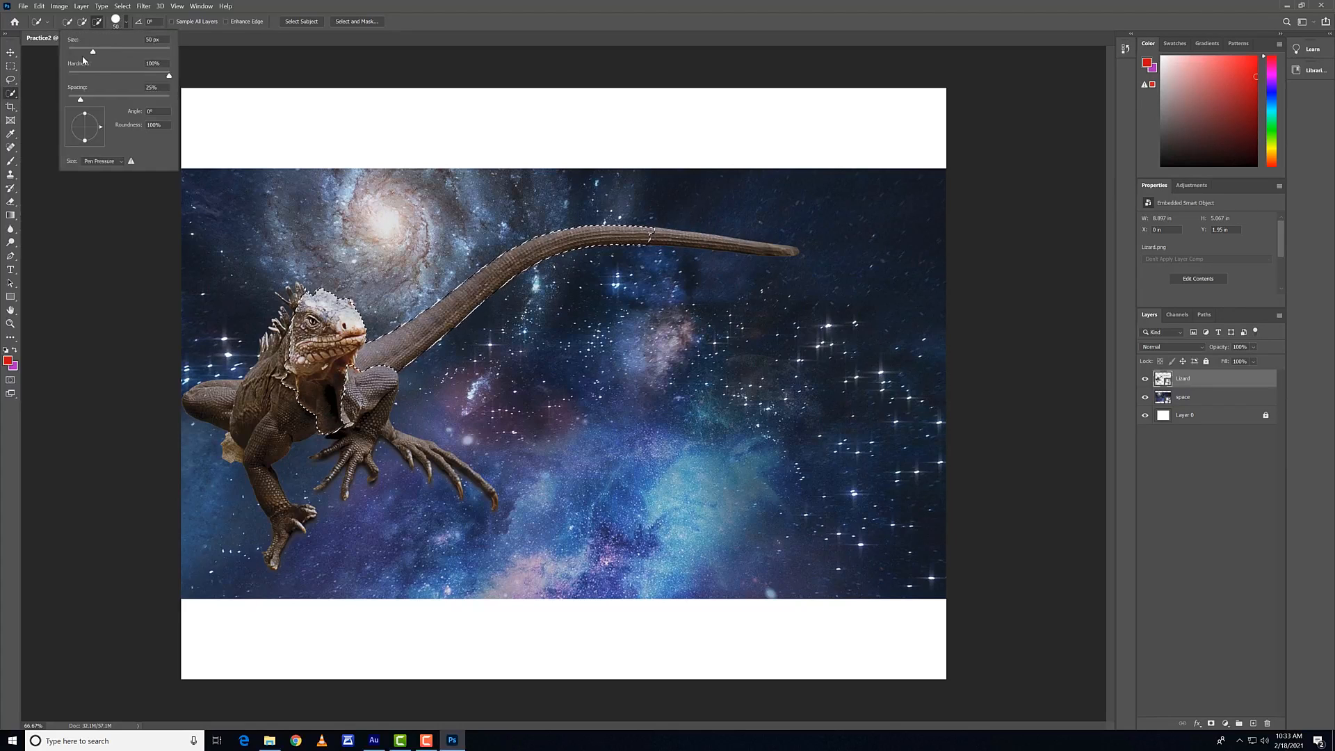
pyautogui.click(117, 18)
pyautogui.click(101, 22)
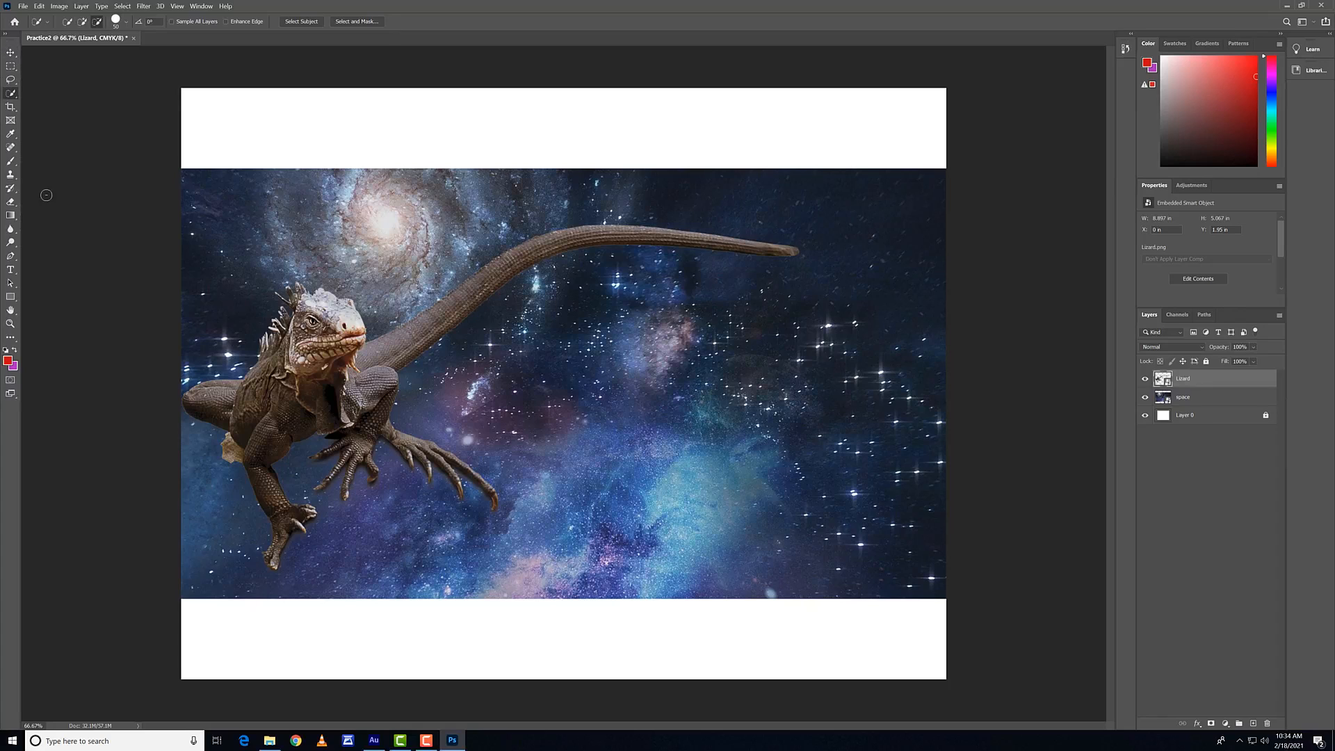
# Step: Sample the blue nebula and the lizard's pale snout with the Eyedropper, ending with the snout's orange-tan as foreground color
pyautogui.click(11, 134)
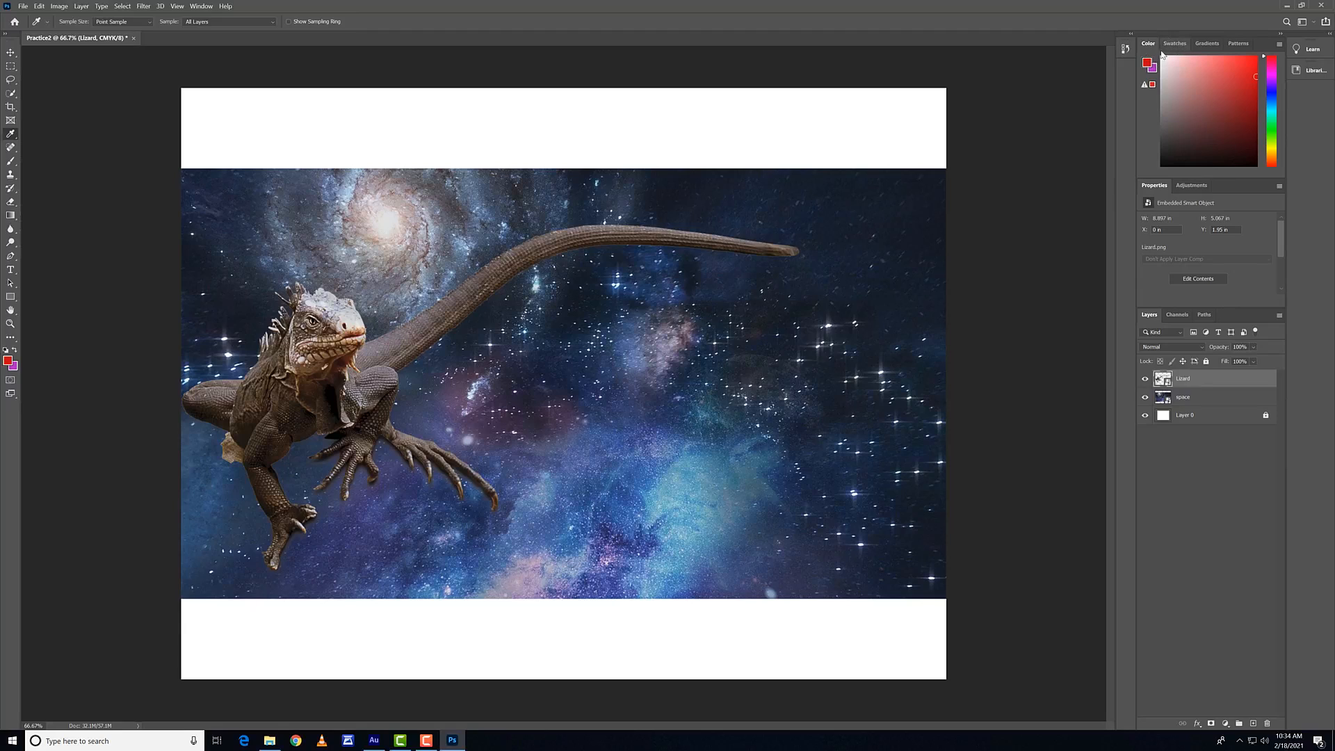
pyautogui.click(702, 485)
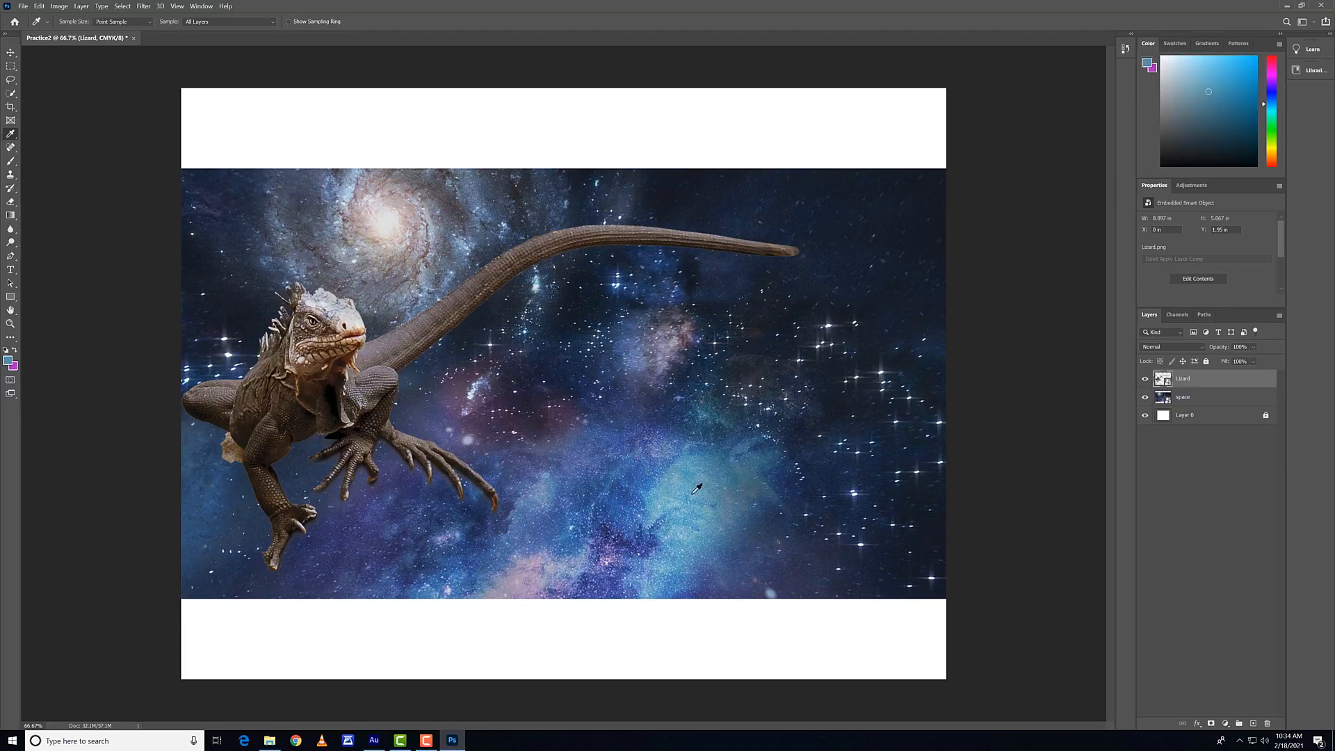
pyautogui.click(353, 320)
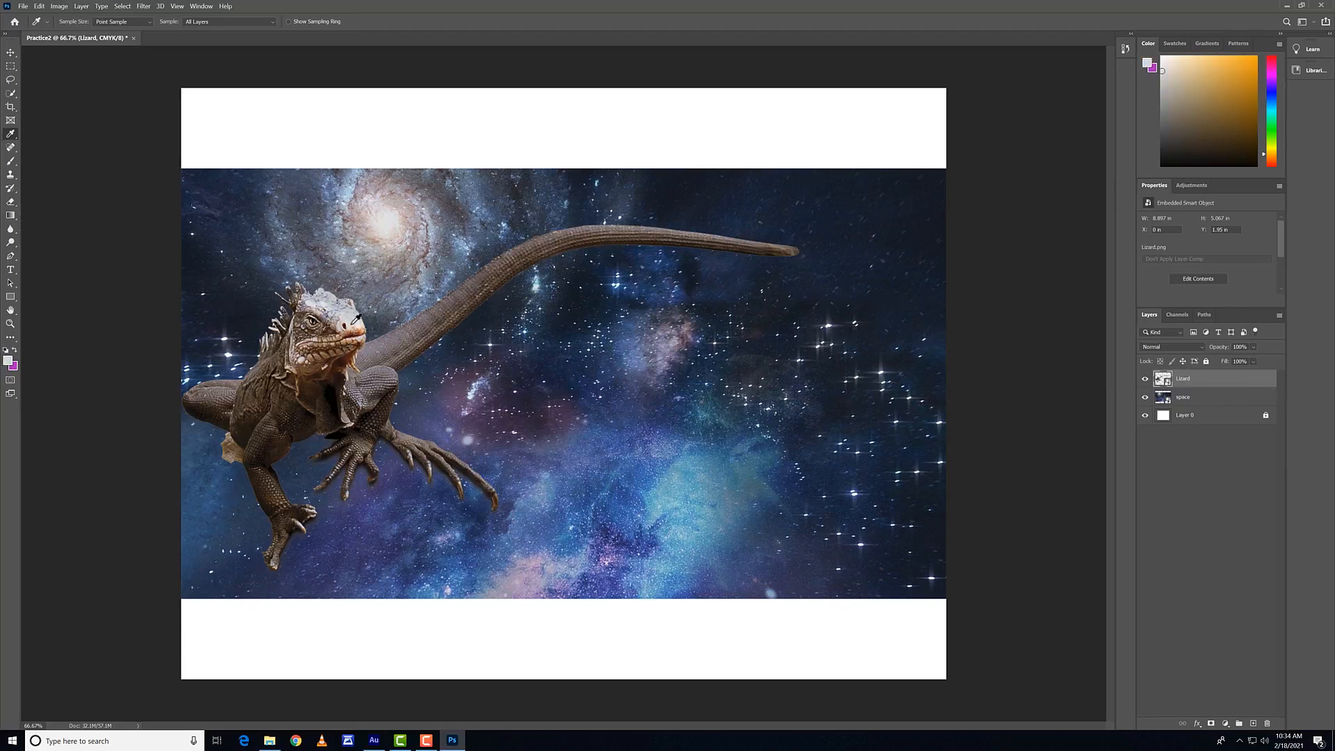
pyautogui.click(359, 328)
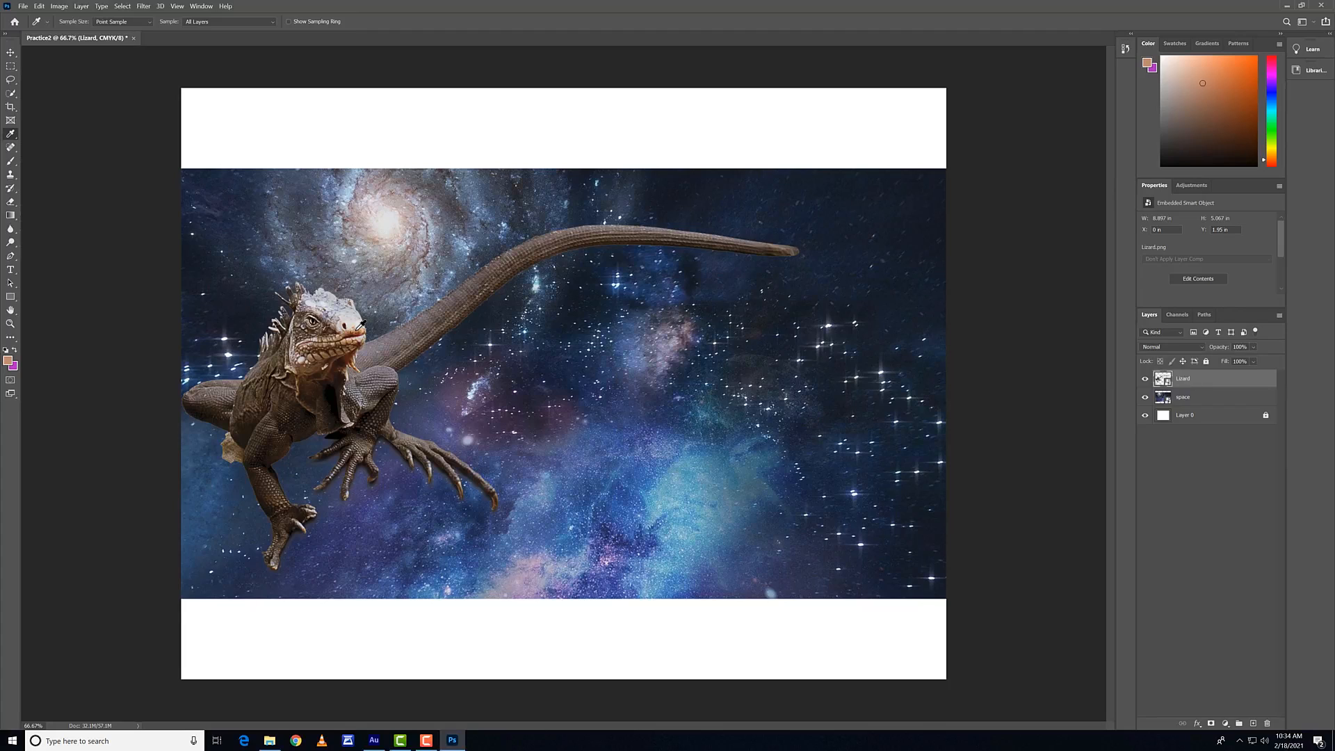
# Step: Sample the galaxy's bright core, the dark sky near the upper edge and the pale nebula along the lower edge with the Eyedropper
pyautogui.click(389, 217)
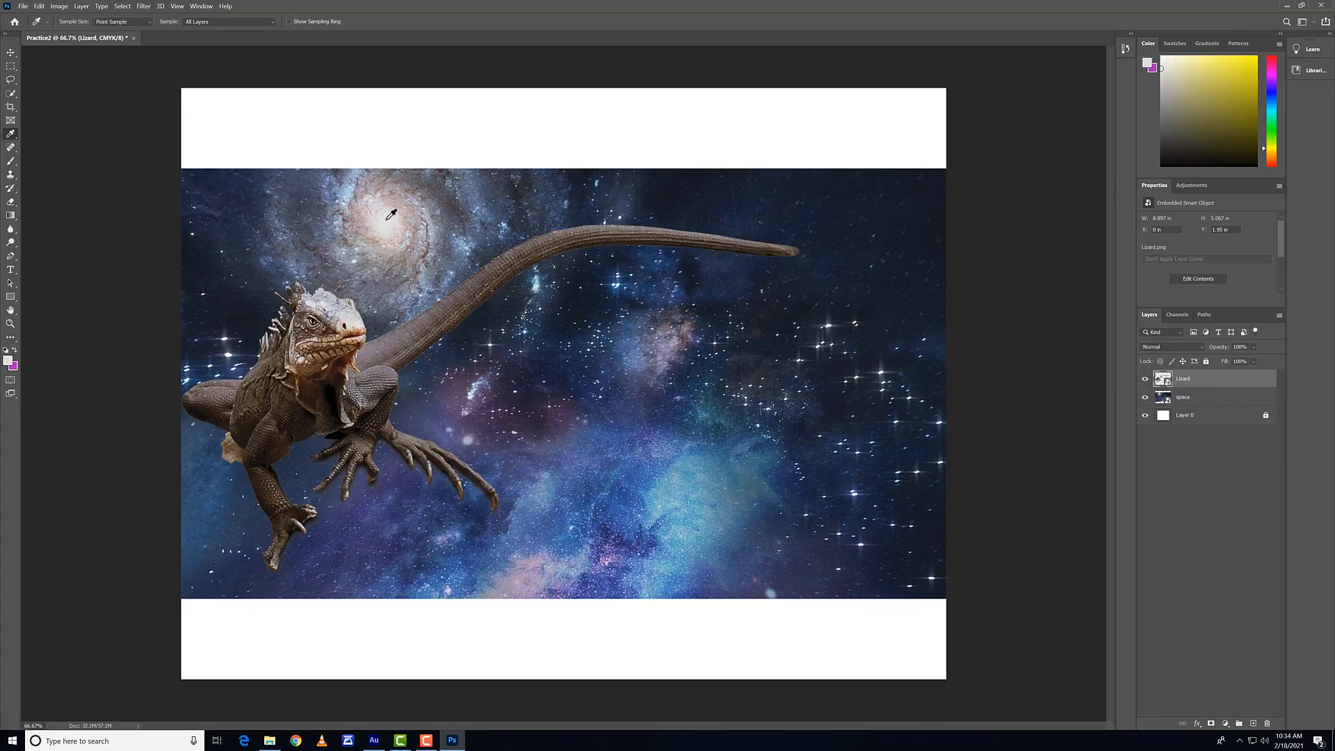
pyautogui.click(927, 204)
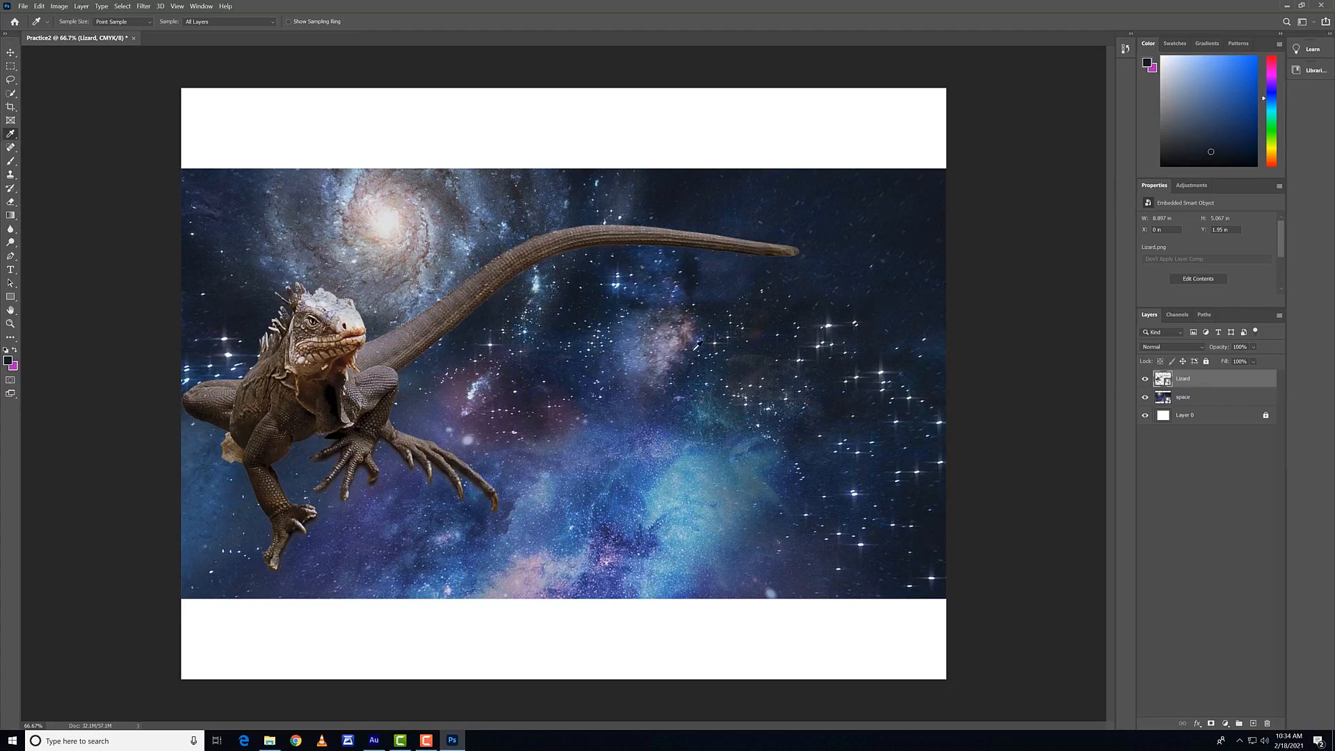
pyautogui.click(533, 595)
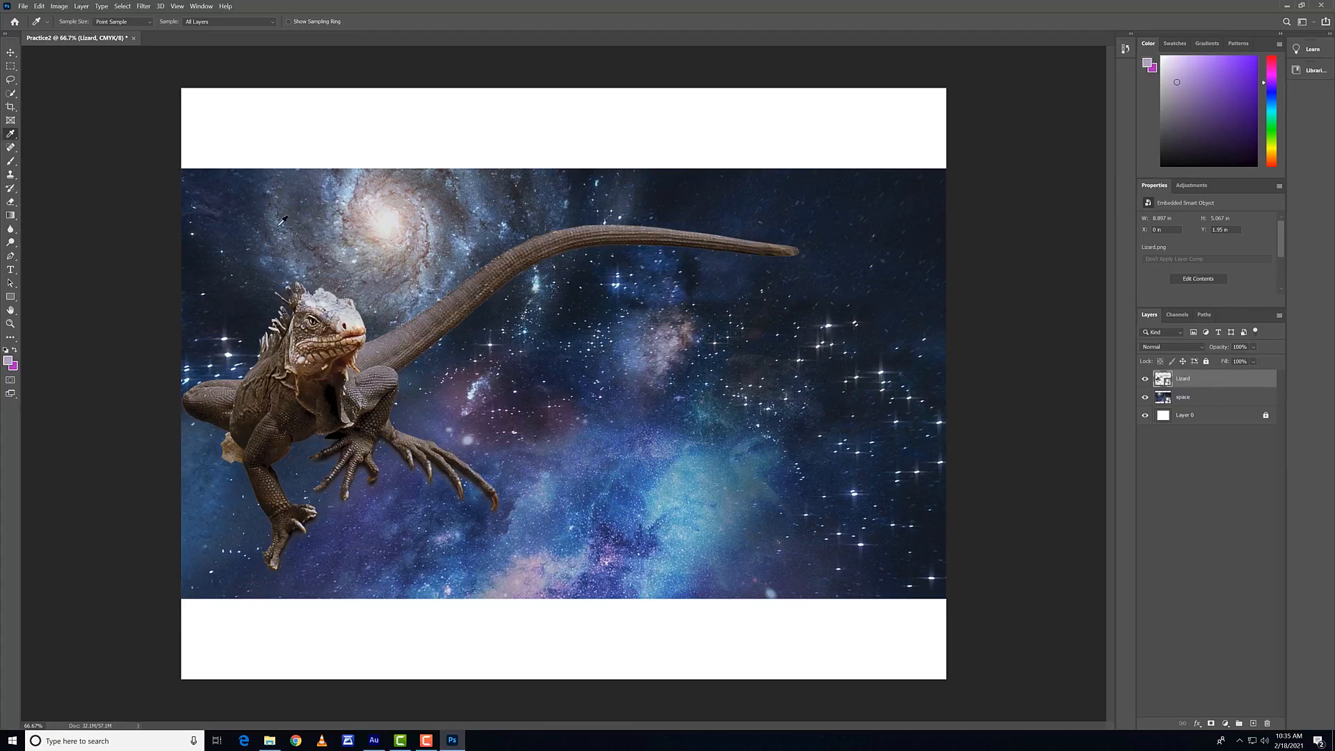
# Step: Preview a Crop with the preset width and height swapped, swap them back, and cancel the crop
pyautogui.click(10, 107)
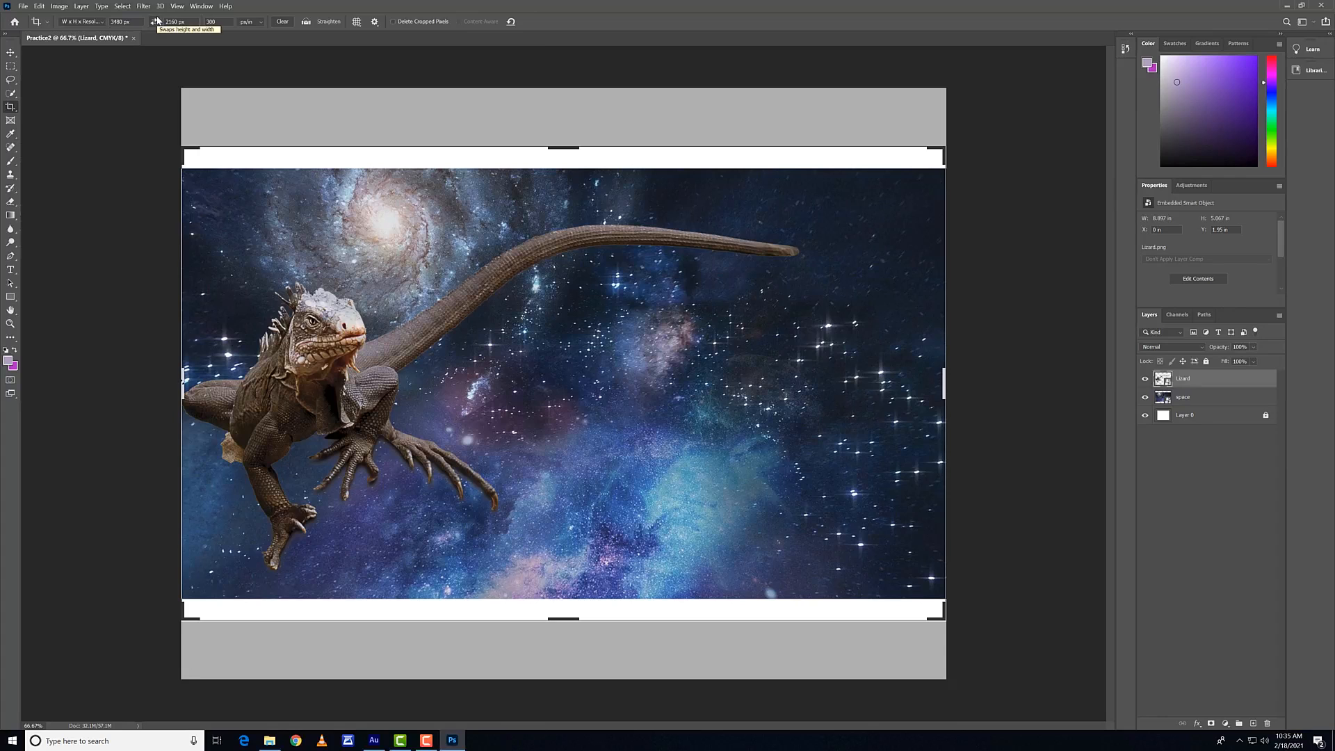
pyautogui.click(157, 21)
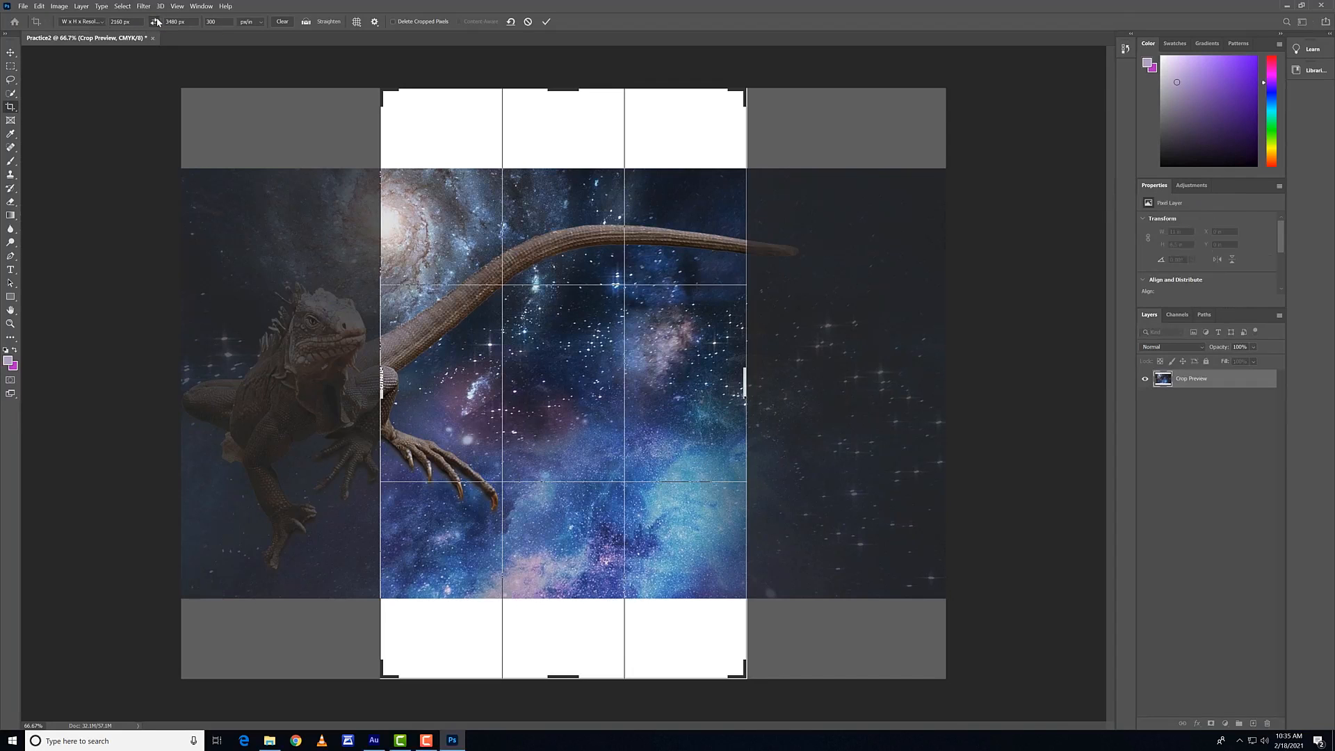
pyautogui.click(154, 21)
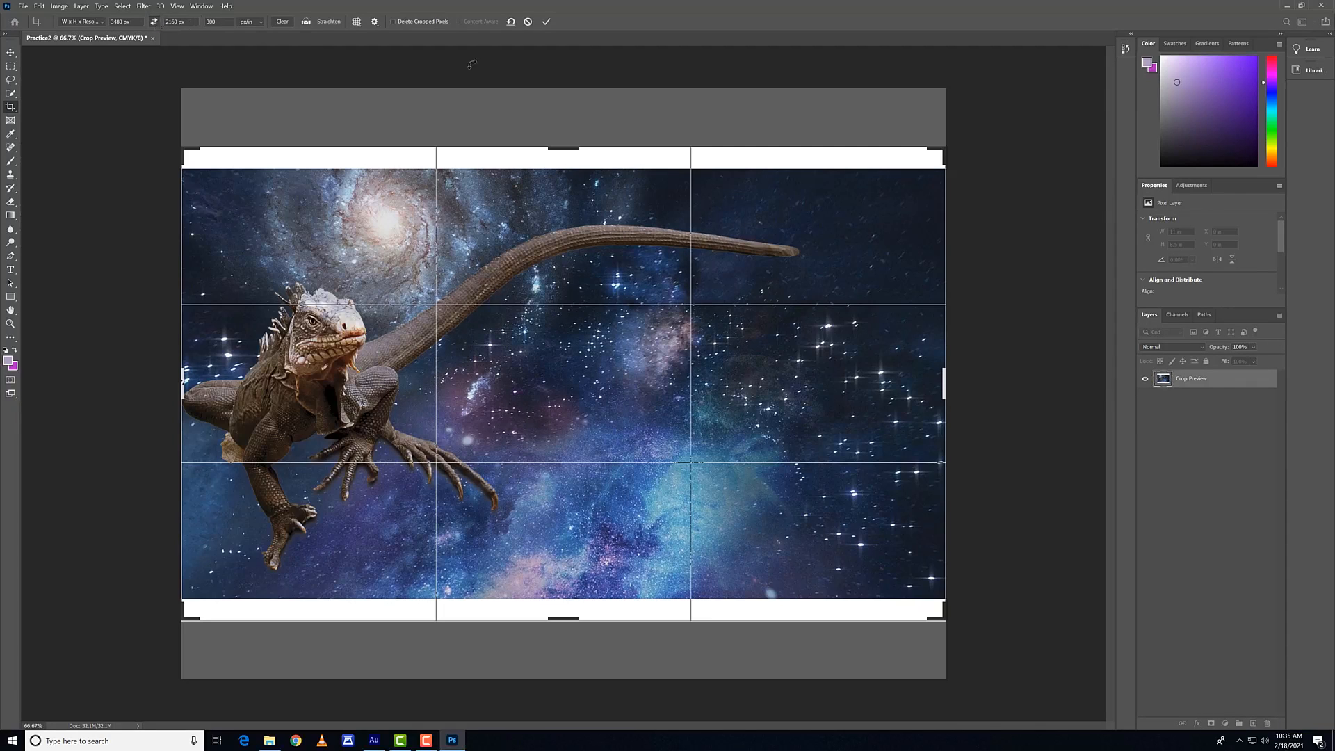
pyautogui.click(528, 22)
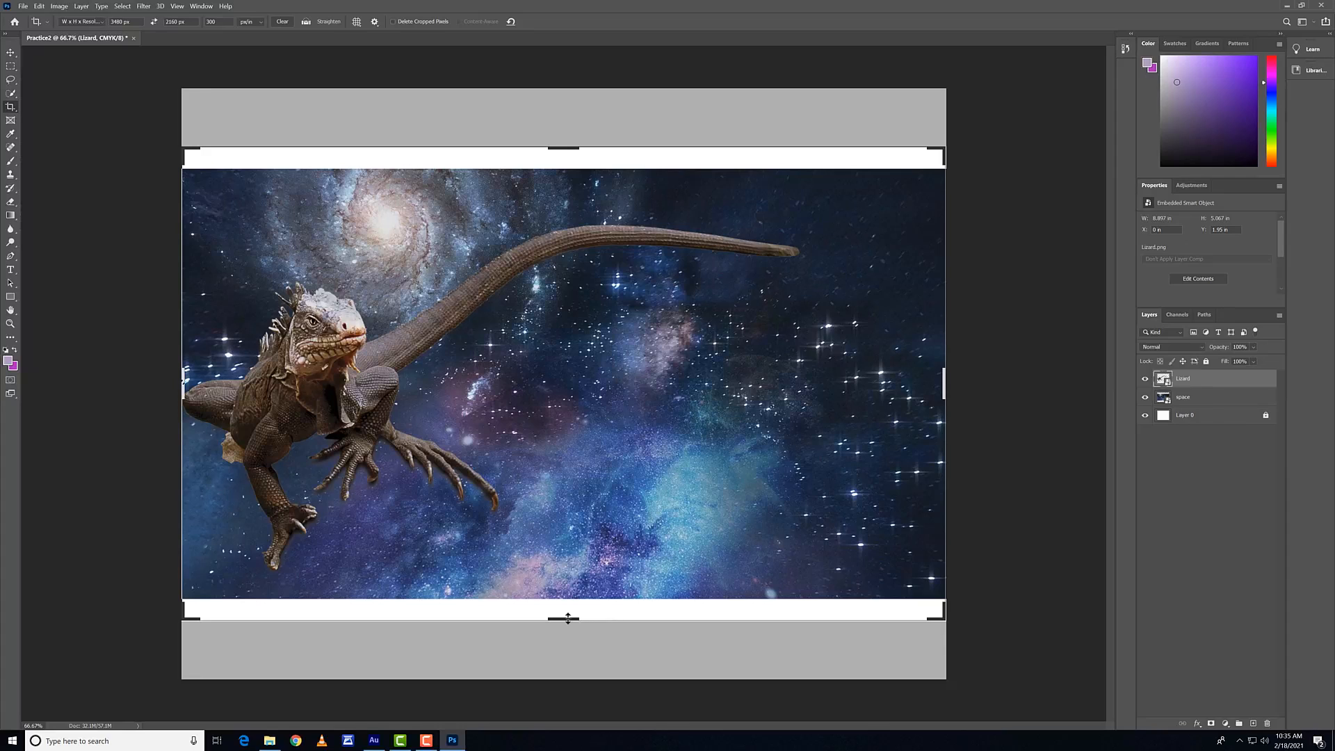
# Step: Try to pull in the lower edge of the fixed-size crop frame, undo the change and cancel the crop
pyautogui.moveTo(563, 618); pyautogui.dragTo(576, 601)
pyautogui.hotkey('ctrl', 'z')
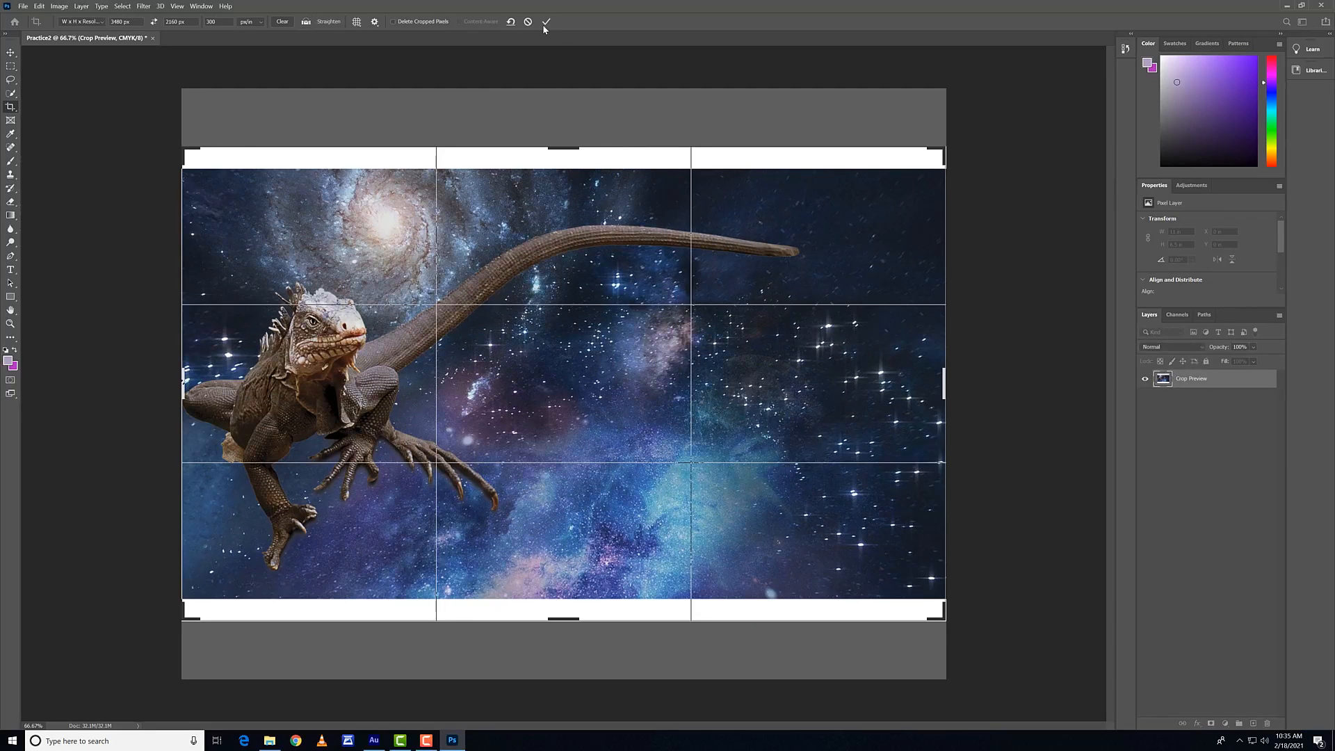
pyautogui.click(527, 21)
# Step: Set the Crop tool to an unconstrained Ratio and trim the white bands above and below the space image
pyautogui.click(95, 21)
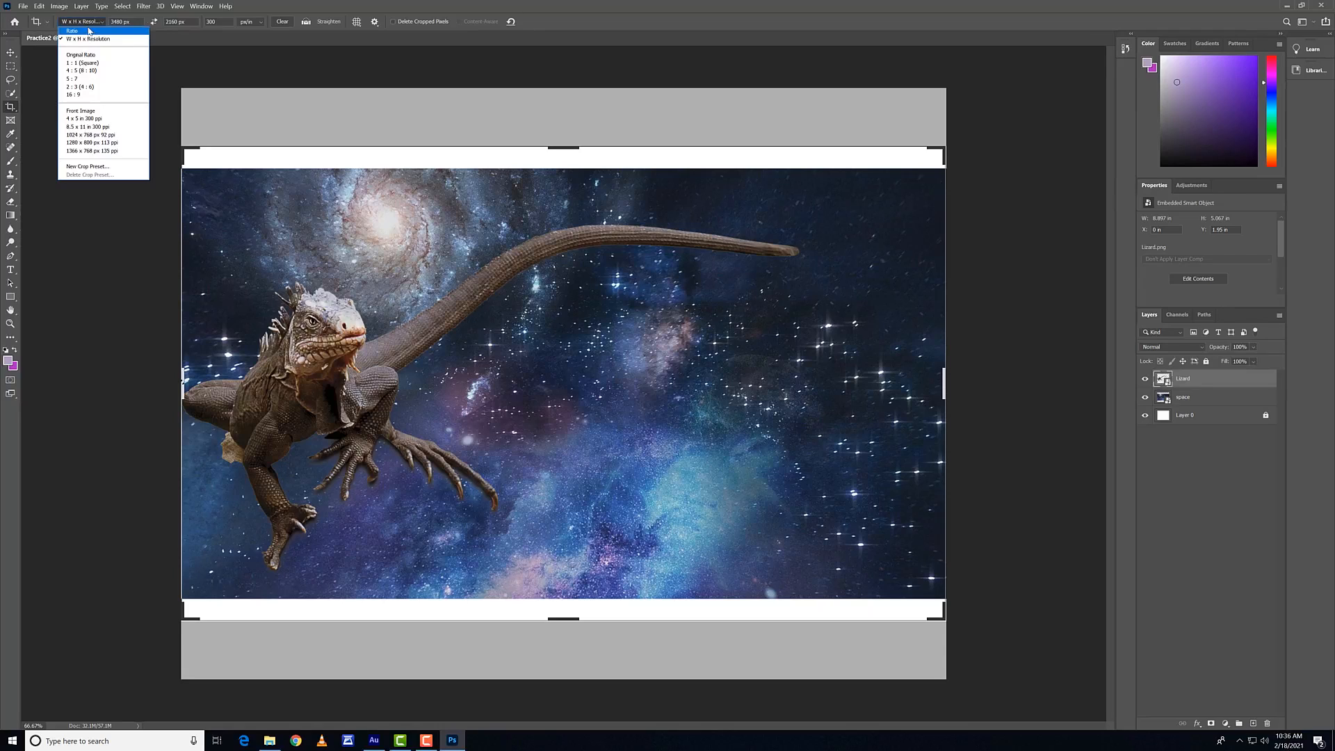
pyautogui.click(88, 31)
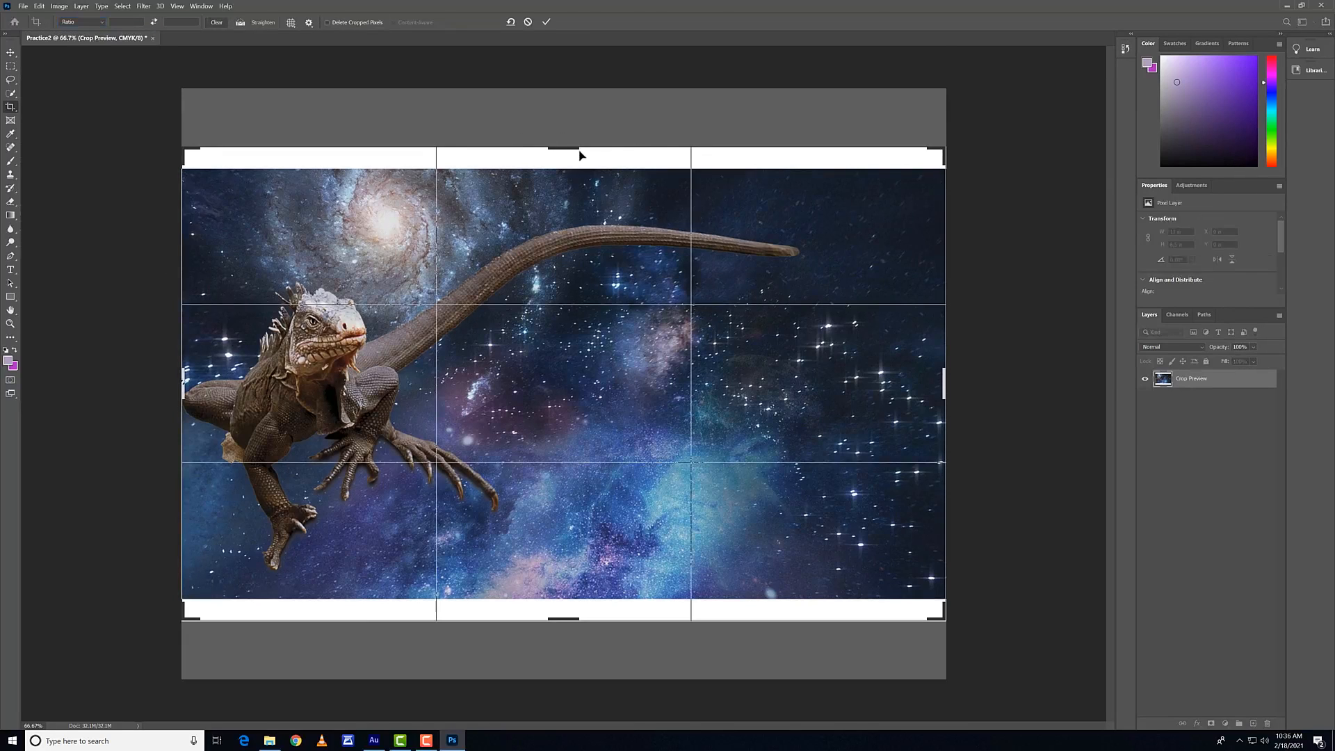
pyautogui.click(575, 150)
pyautogui.moveTo(565, 151); pyautogui.dragTo(565, 162)
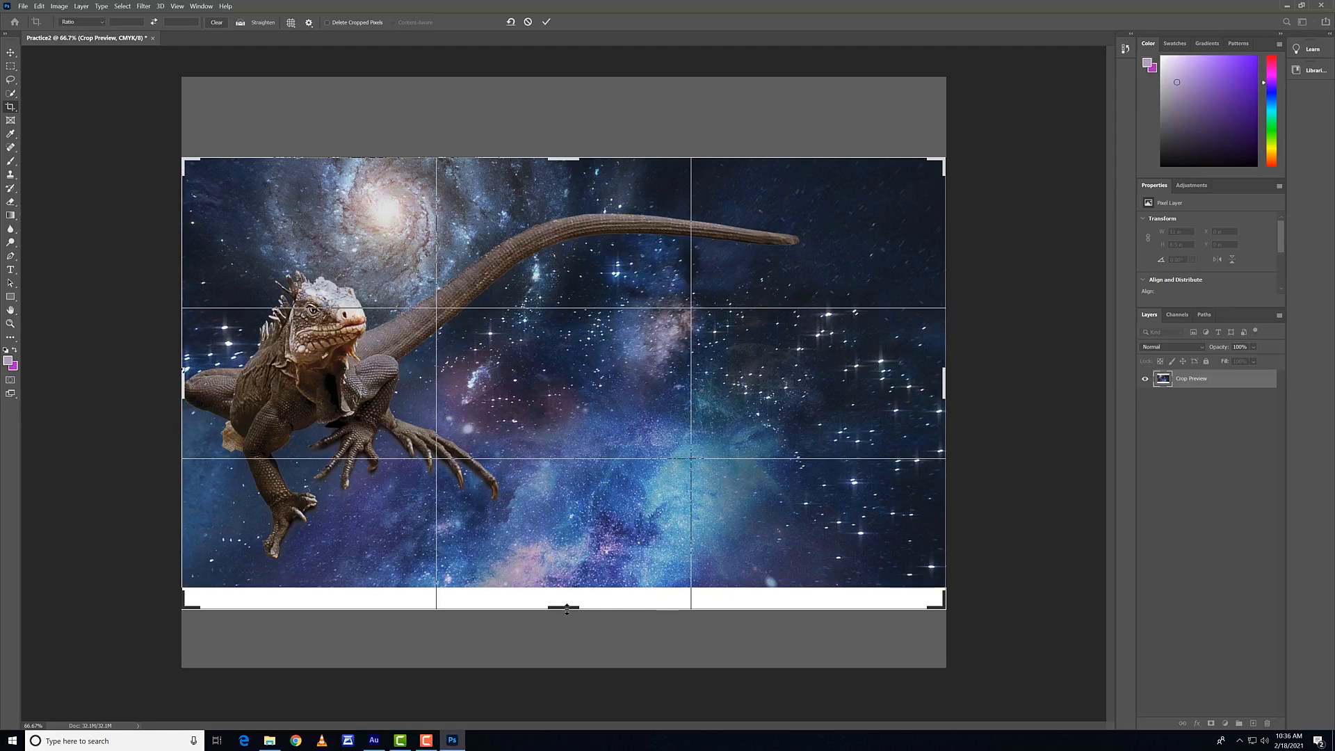
pyautogui.moveTo(563, 607); pyautogui.dragTo(566, 597)
pyautogui.click(546, 22)
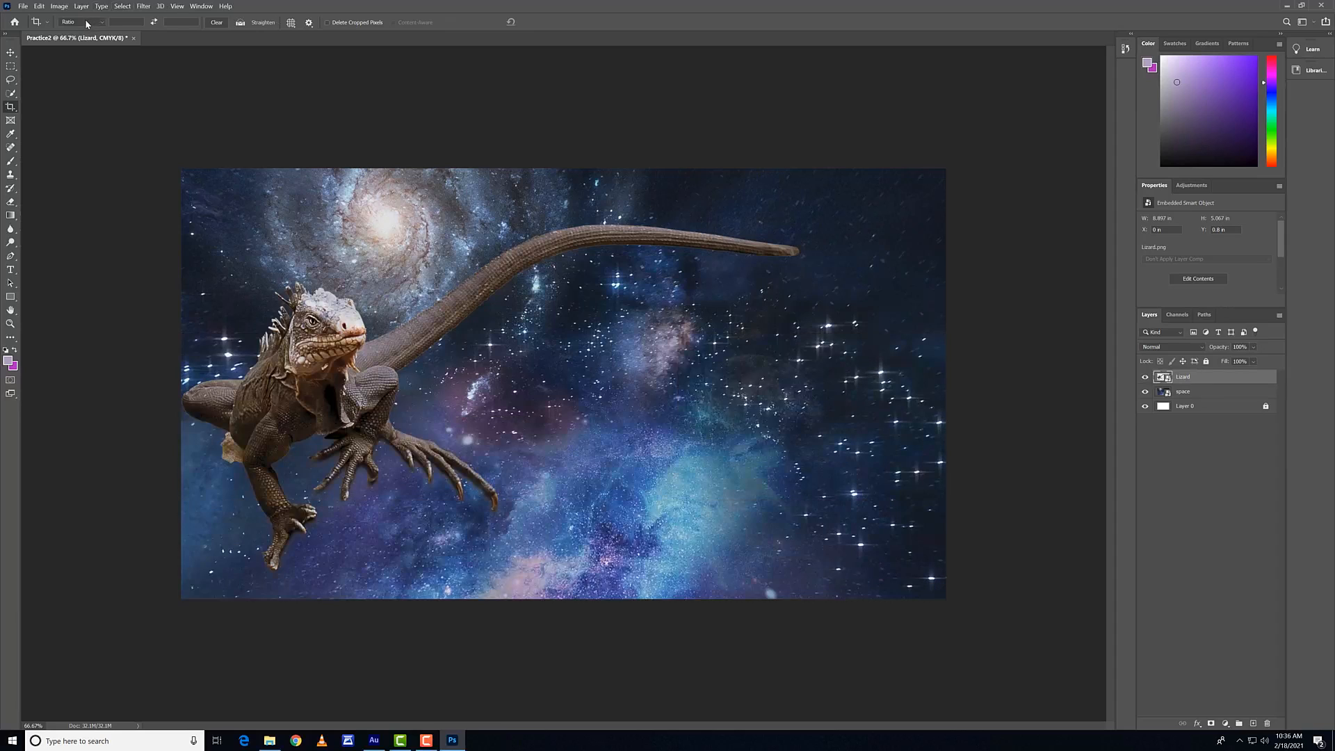
# Step: Try the W x H x Resolution crop setting on the trimmed canvas
pyautogui.click(82, 21)
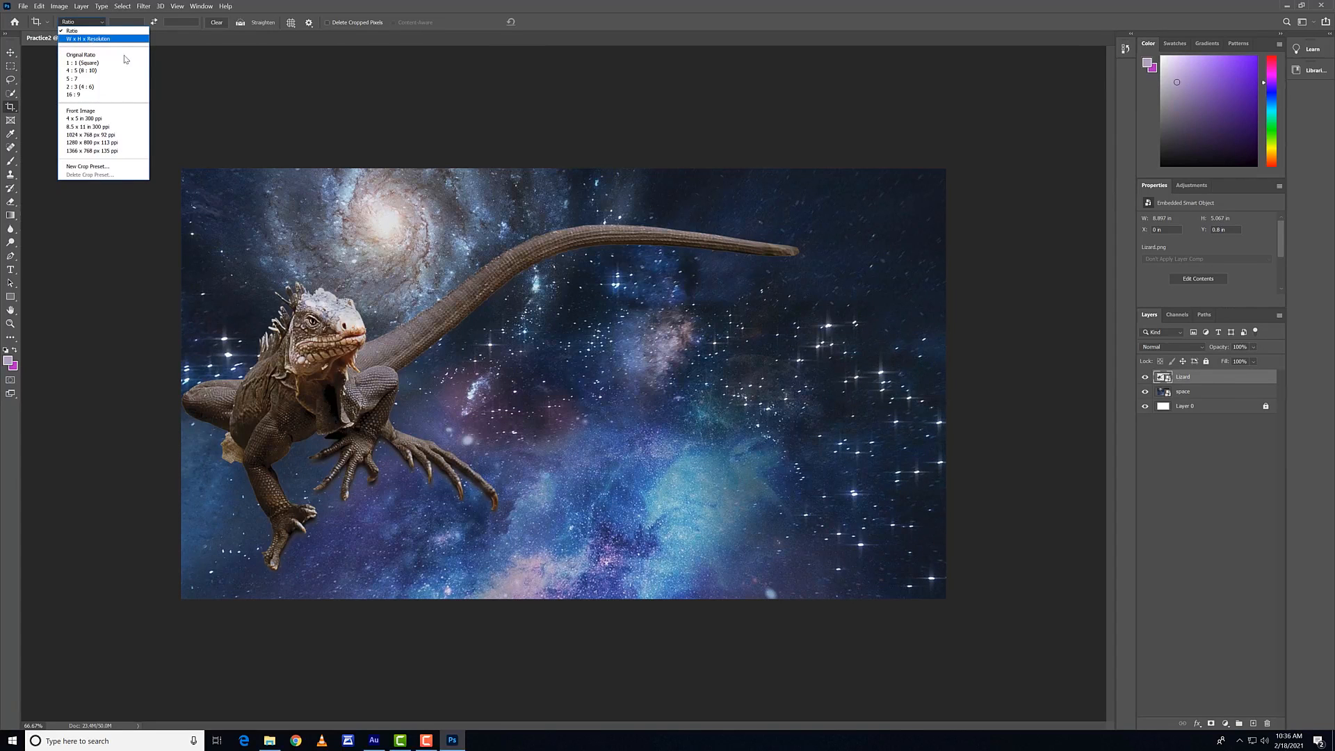
pyautogui.click(98, 39)
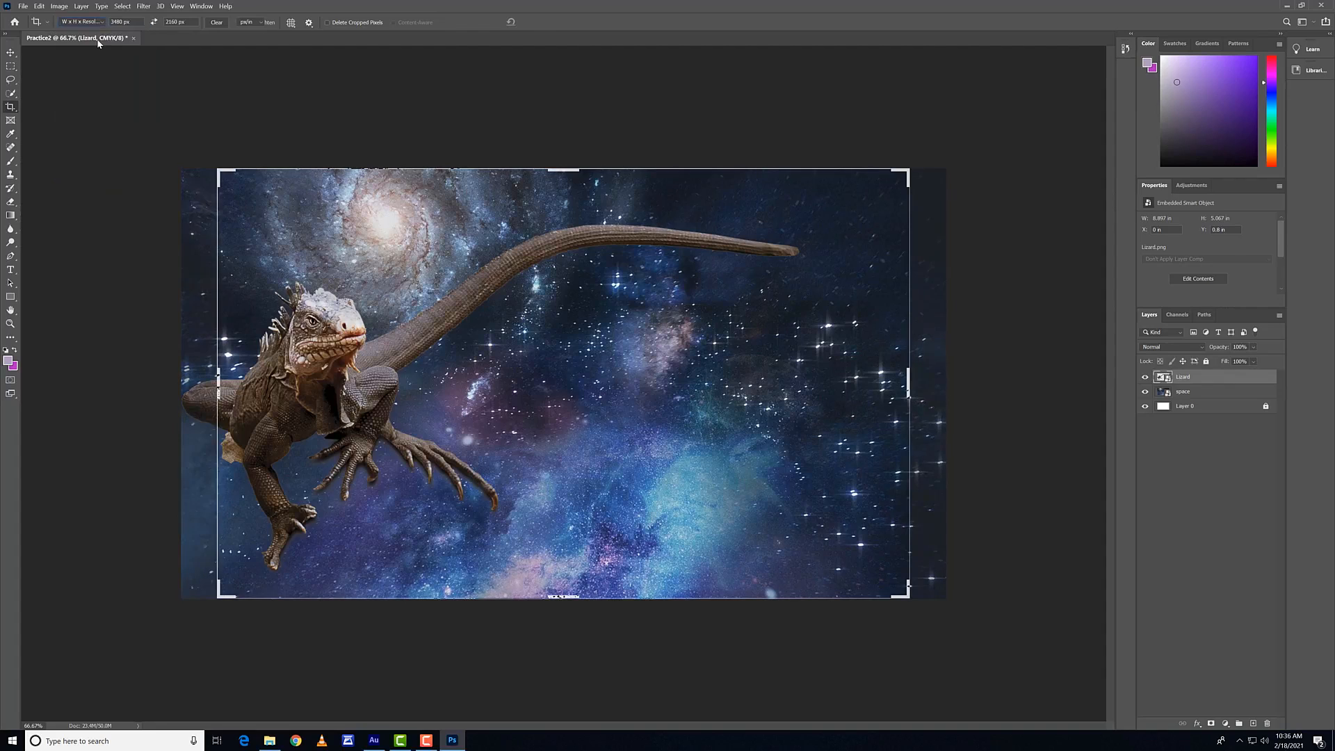
pyautogui.click(545, 22)
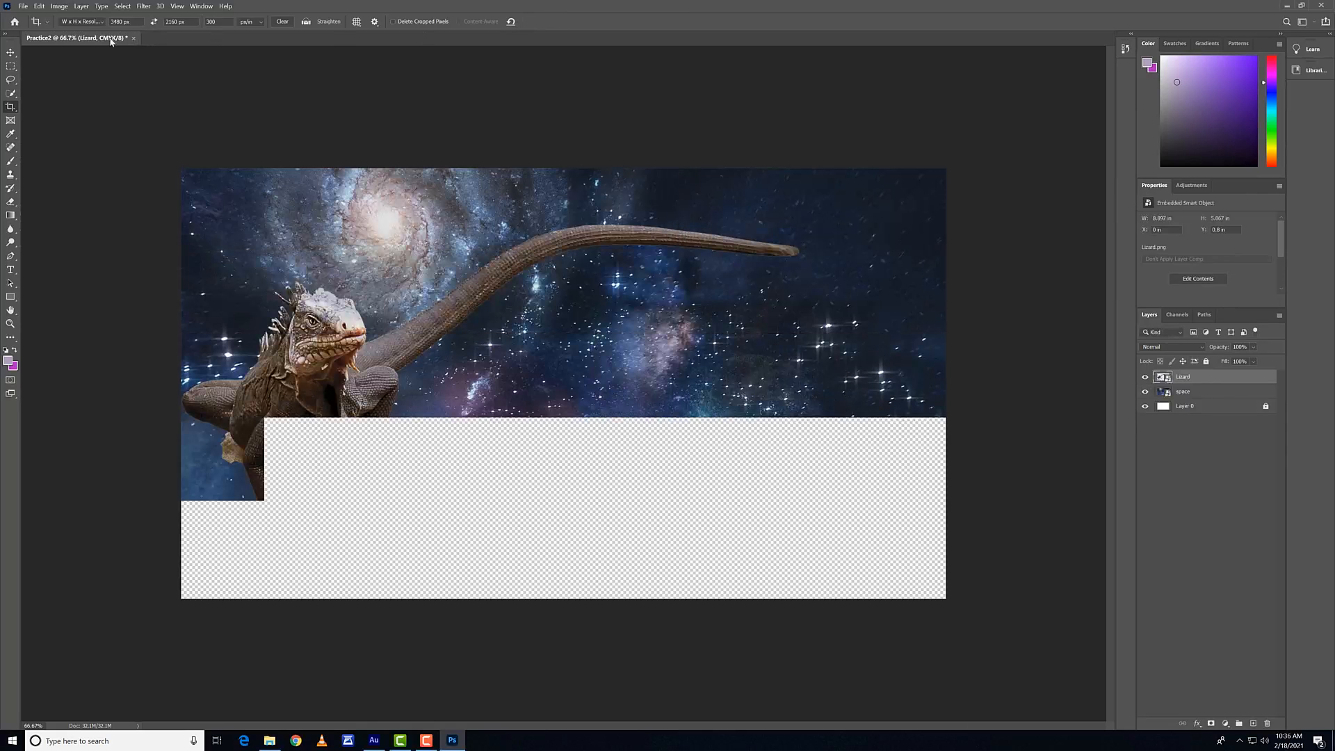
# Step: Return the Crop tool to Ratio and crop the canvas to the space image's upper and lower edges
pyautogui.click(89, 22)
pyautogui.click(91, 31)
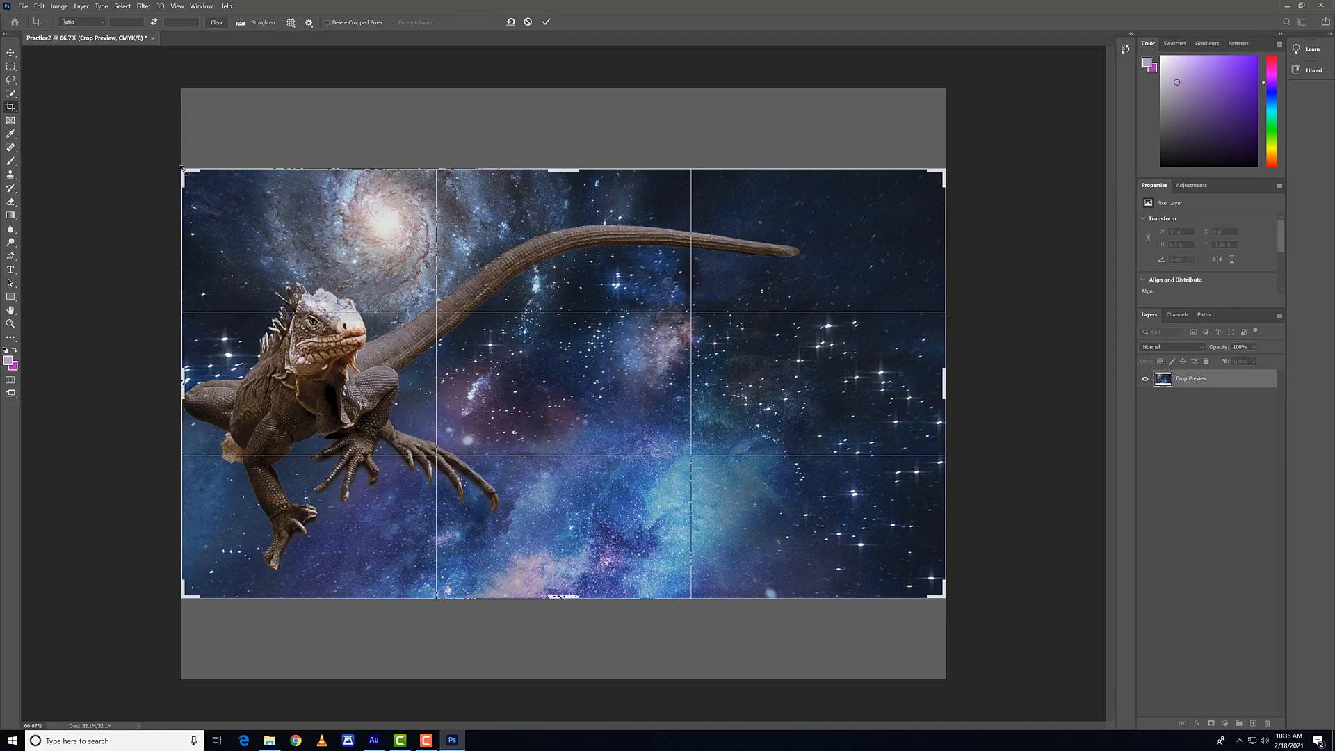
pyautogui.click(546, 21)
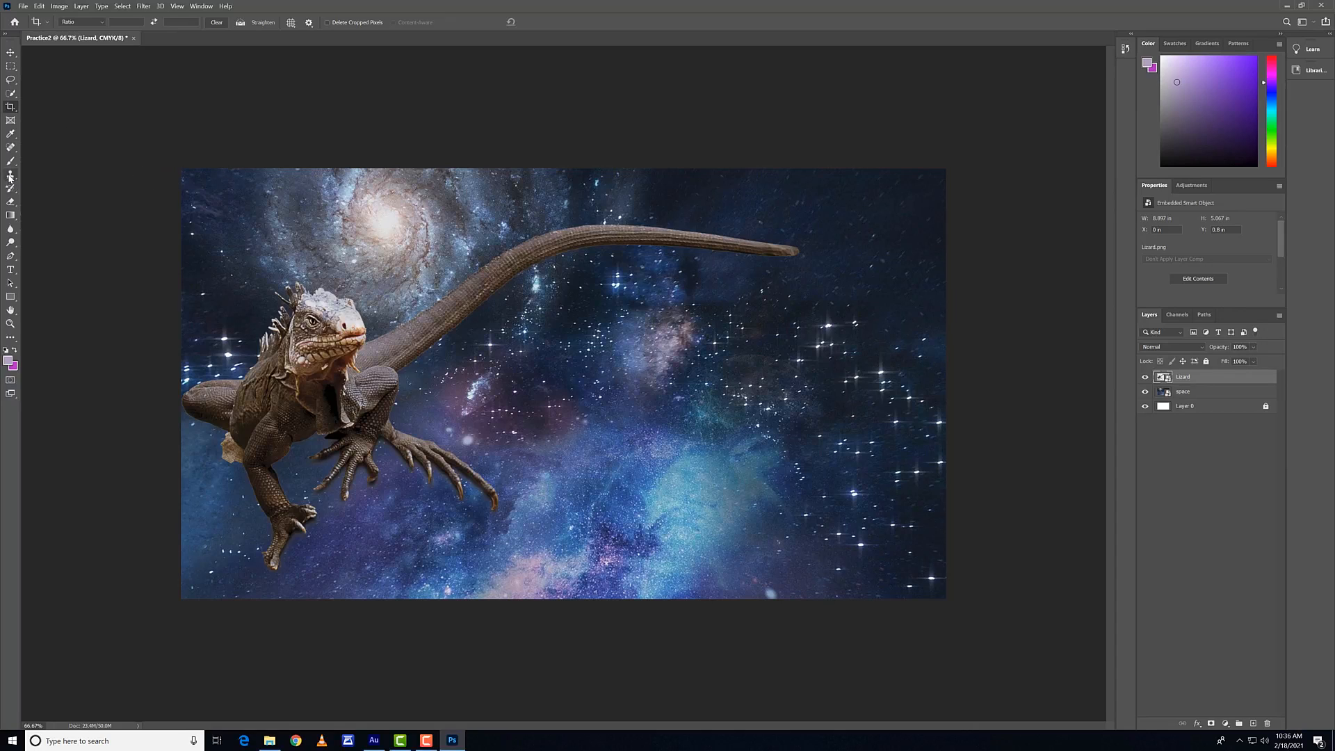
# Step: Start painting on the Lizard layer with the Brush tool and accept rasterizing the smart object
pyautogui.click(11, 163)
pyautogui.click(438, 275)
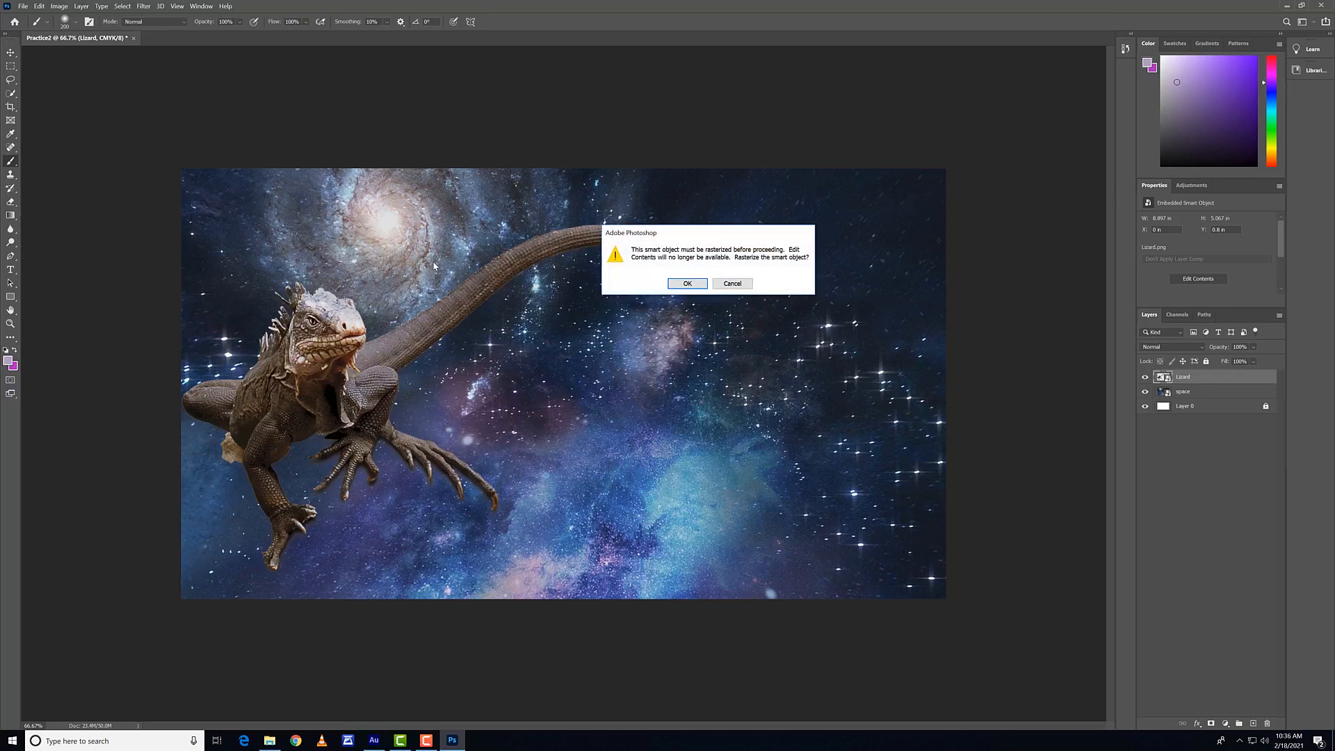
pyautogui.click(689, 283)
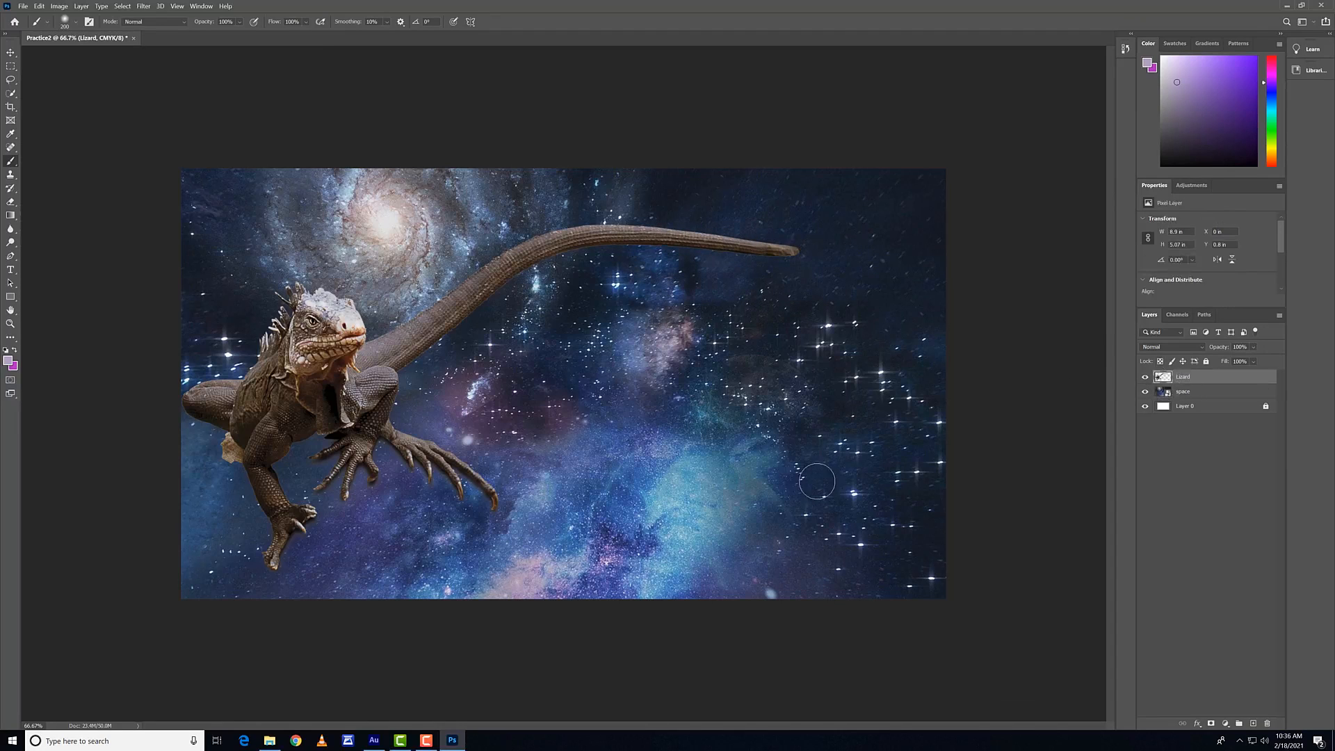
# Step: Paint test brush strokes on the Lizard layer beneath the tail and undo them
pyautogui.moveTo(676, 367)
pyautogui.mouseDown()
pyautogui.moveTo(827, 445)
pyautogui.moveTo(528, 396)
pyautogui.mouseUp()
pyautogui.moveTo(637, 356)
pyautogui.mouseDown()
pyautogui.moveTo(775, 354)
pyautogui.moveTo(786, 335)
pyautogui.mouseUp()
pyautogui.hotkey('ctrl', 'z')
pyautogui.hotkey('ctrl', 'z')
# Step: Sample the nebula's light blue as foreground color, brush a looping test scribble below the tail and undo it
pyautogui.press('i')
pyautogui.click(703, 500)
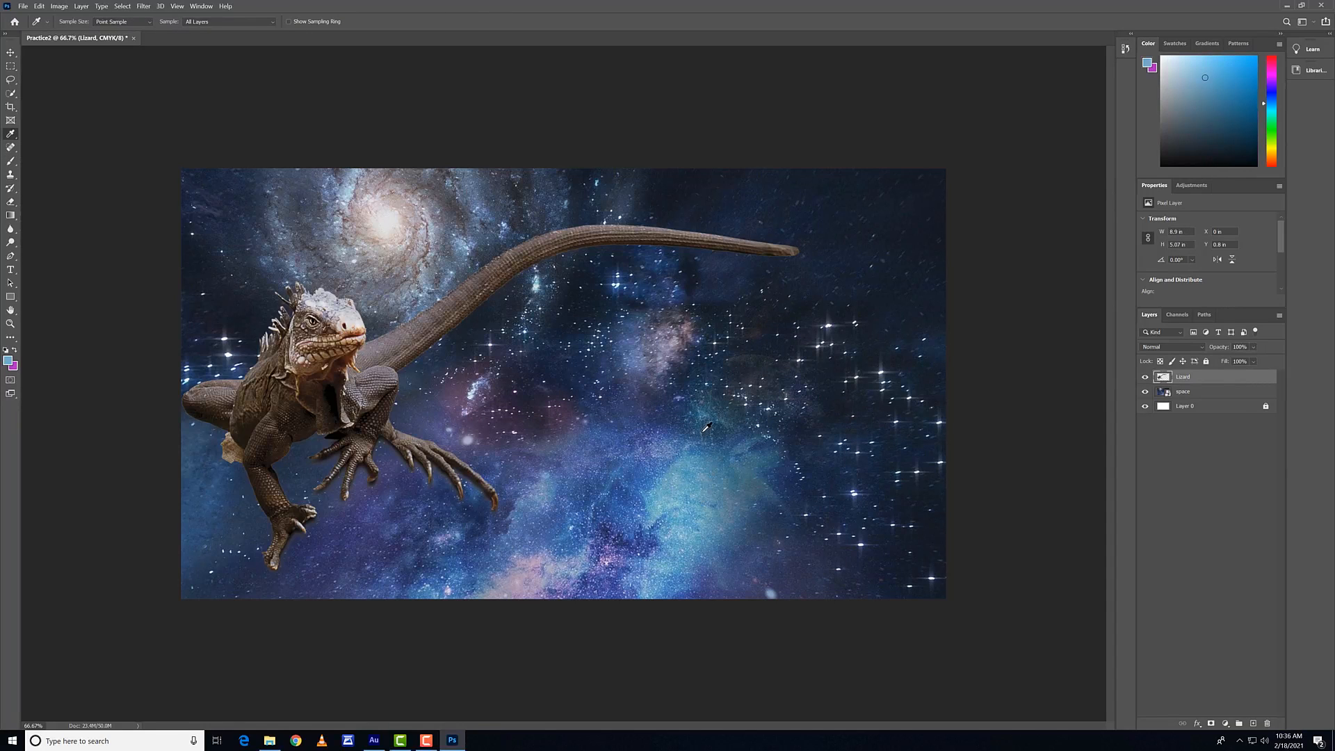
pyautogui.press('b')
pyautogui.moveTo(706, 427)
pyautogui.mouseDown()
pyautogui.moveTo(696, 390)
pyautogui.moveTo(650, 405)
pyautogui.moveTo(519, 341)
pyautogui.moveTo(811, 421)
pyautogui.moveTo(843, 357)
pyautogui.moveTo(725, 457)
pyautogui.moveTo(577, 367)
pyautogui.moveTo(710, 340)
pyautogui.mouseUp()
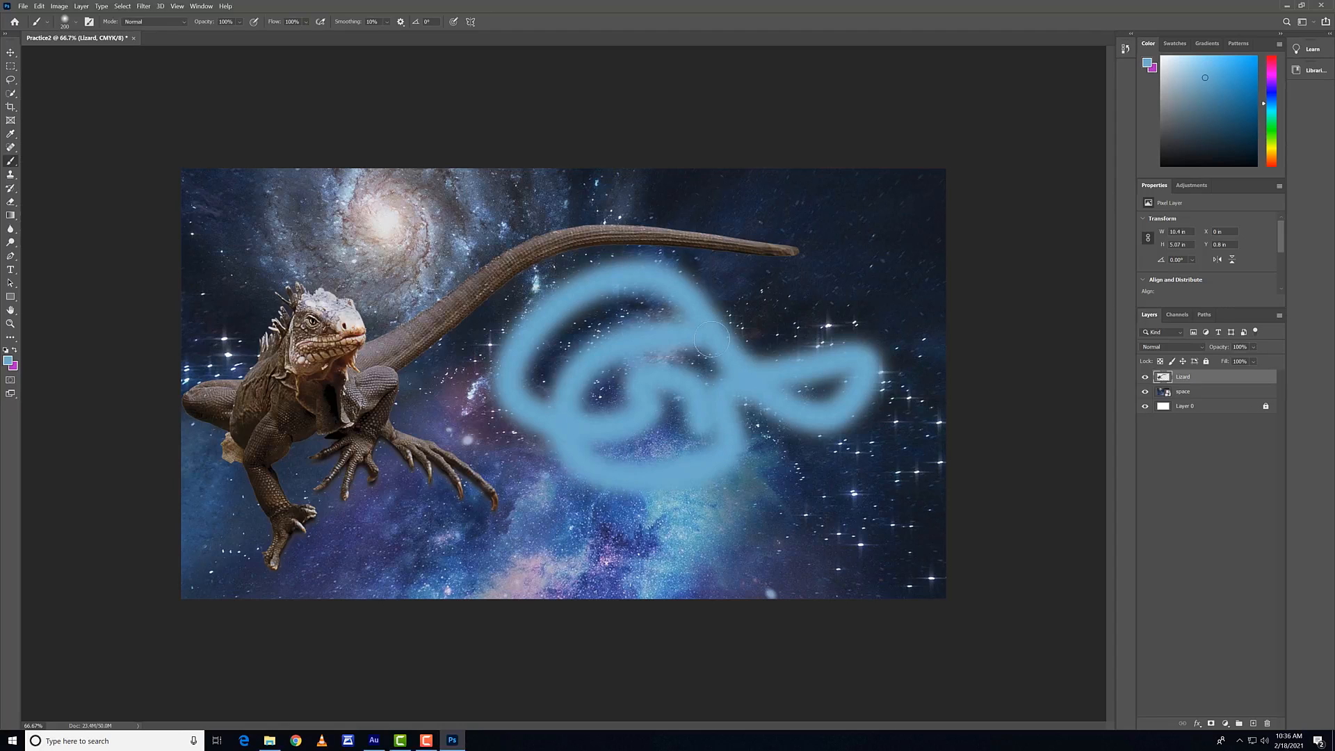
pyautogui.hotkey('ctrl', 'z')
# Step: View the available color swatches and return to the color picker
pyautogui.click(1184, 43)
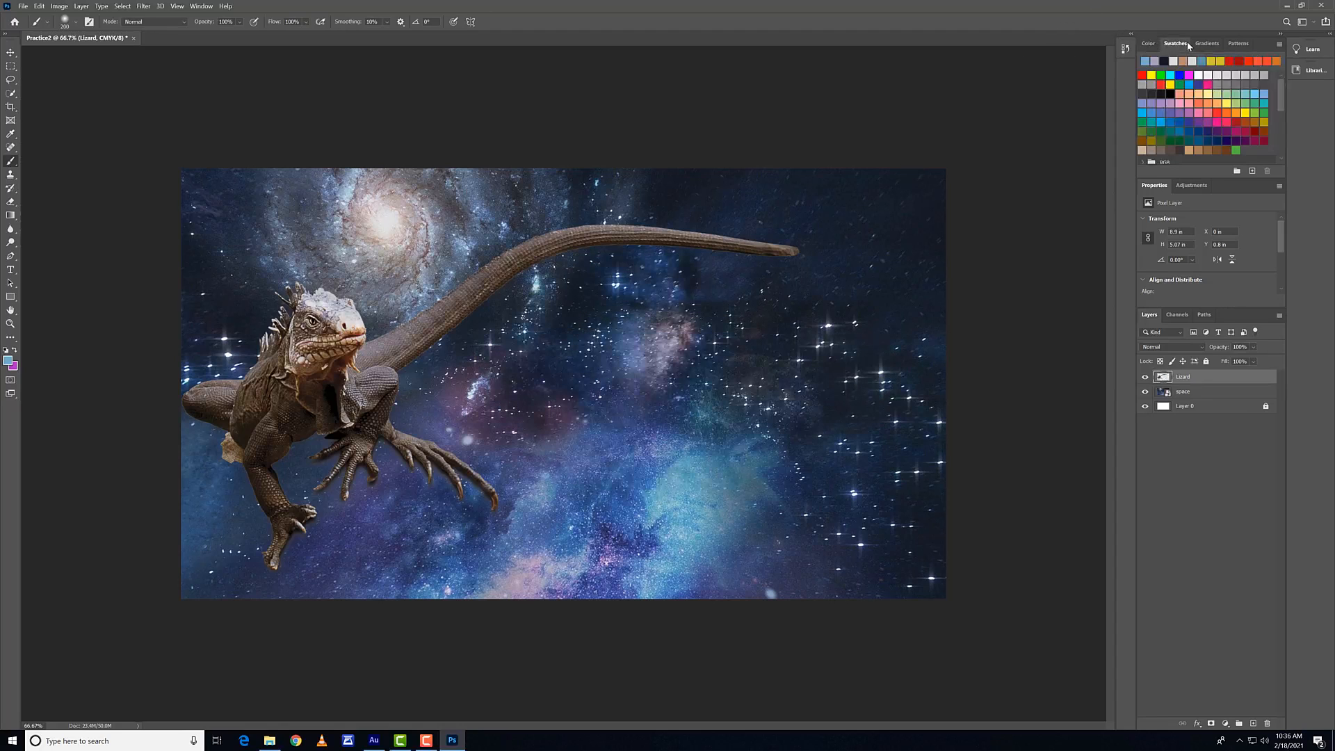
pyautogui.click(1147, 43)
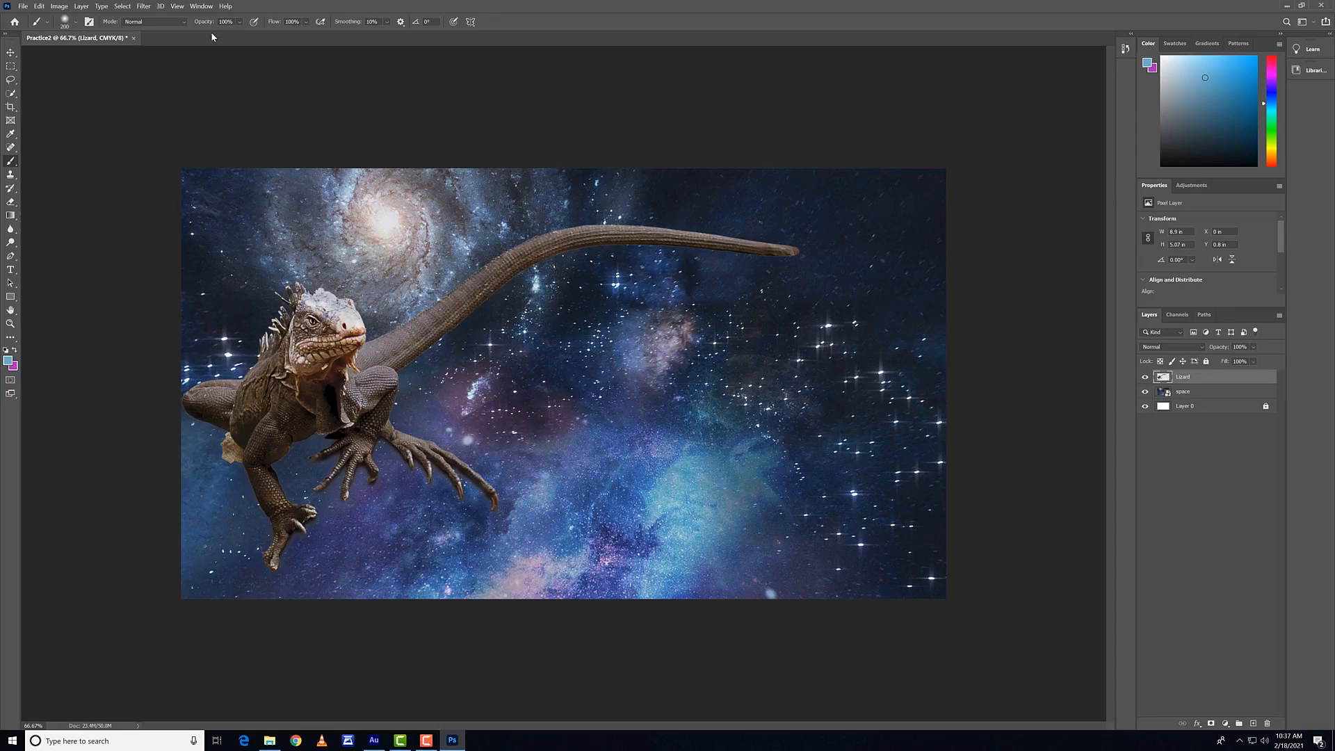
# Step: Paint blue over the lizard's head with the brush in Overlay mode, undo the painting and reset the mode to Normal
pyautogui.click(158, 21)
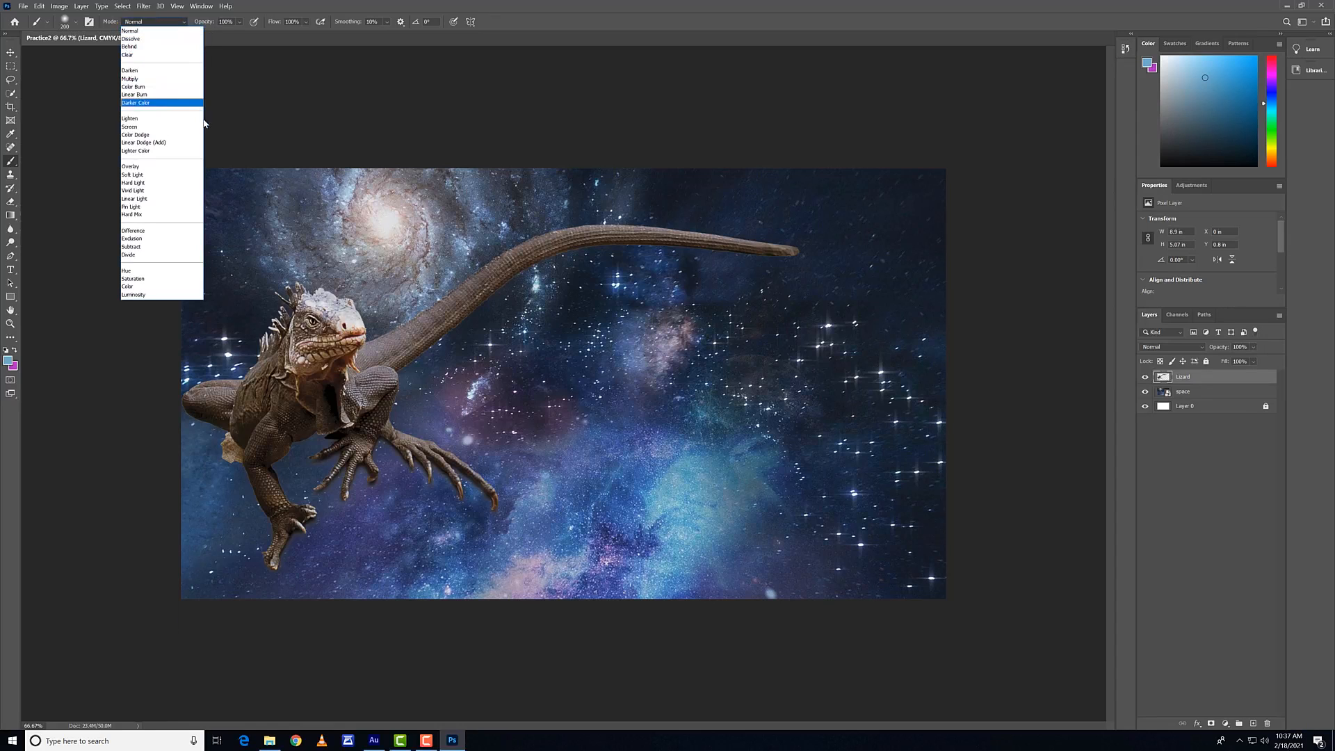
pyautogui.click(161, 166)
pyautogui.moveTo(334, 305)
pyautogui.mouseDown()
pyautogui.moveTo(308, 296)
pyautogui.moveTo(378, 285)
pyautogui.moveTo(258, 340)
pyautogui.moveTo(348, 341)
pyautogui.moveTo(341, 323)
pyautogui.moveTo(377, 281)
pyautogui.moveTo(284, 268)
pyautogui.moveTo(308, 299)
pyautogui.moveTo(330, 268)
pyautogui.moveTo(307, 278)
pyautogui.moveTo(399, 262)
pyautogui.moveTo(236, 413)
pyautogui.mouseUp()
pyautogui.hotkey('ctrl', 'z')
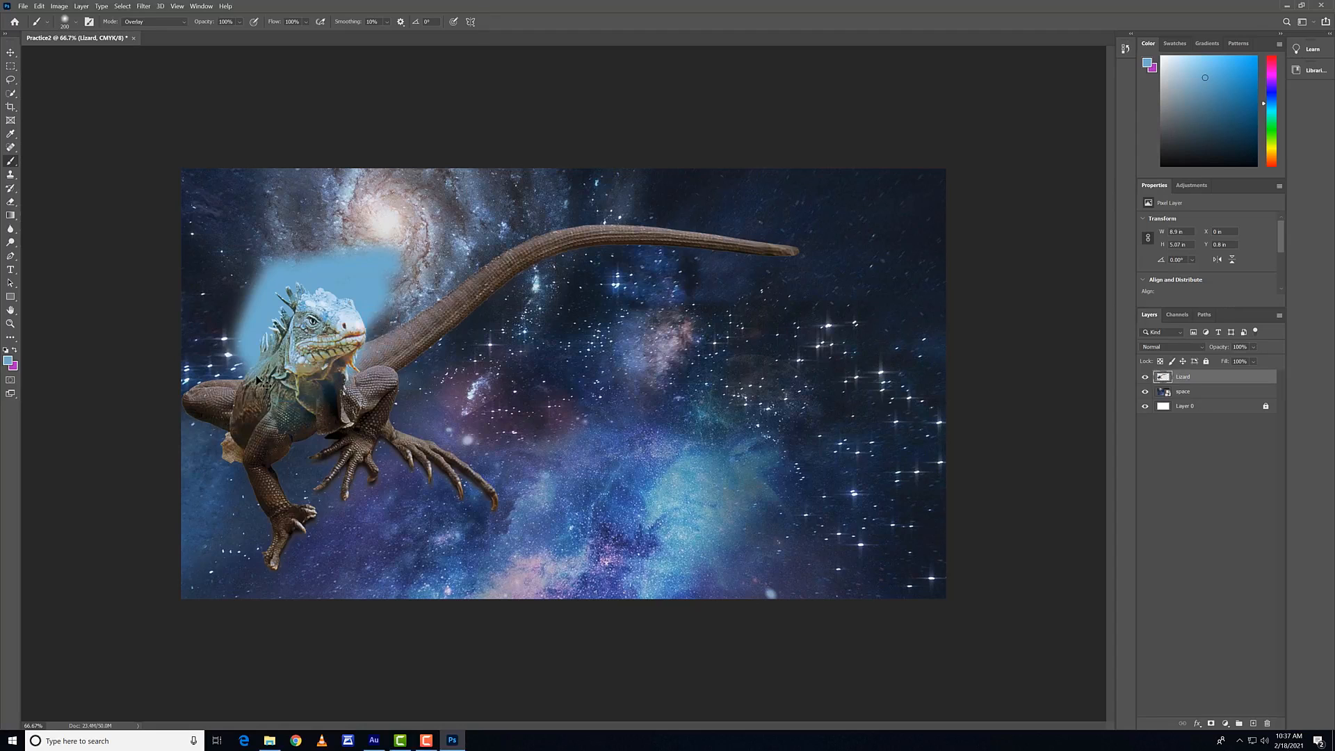
pyautogui.hotkey('ctrl', 'z')
pyautogui.click(174, 22)
pyautogui.click(176, 32)
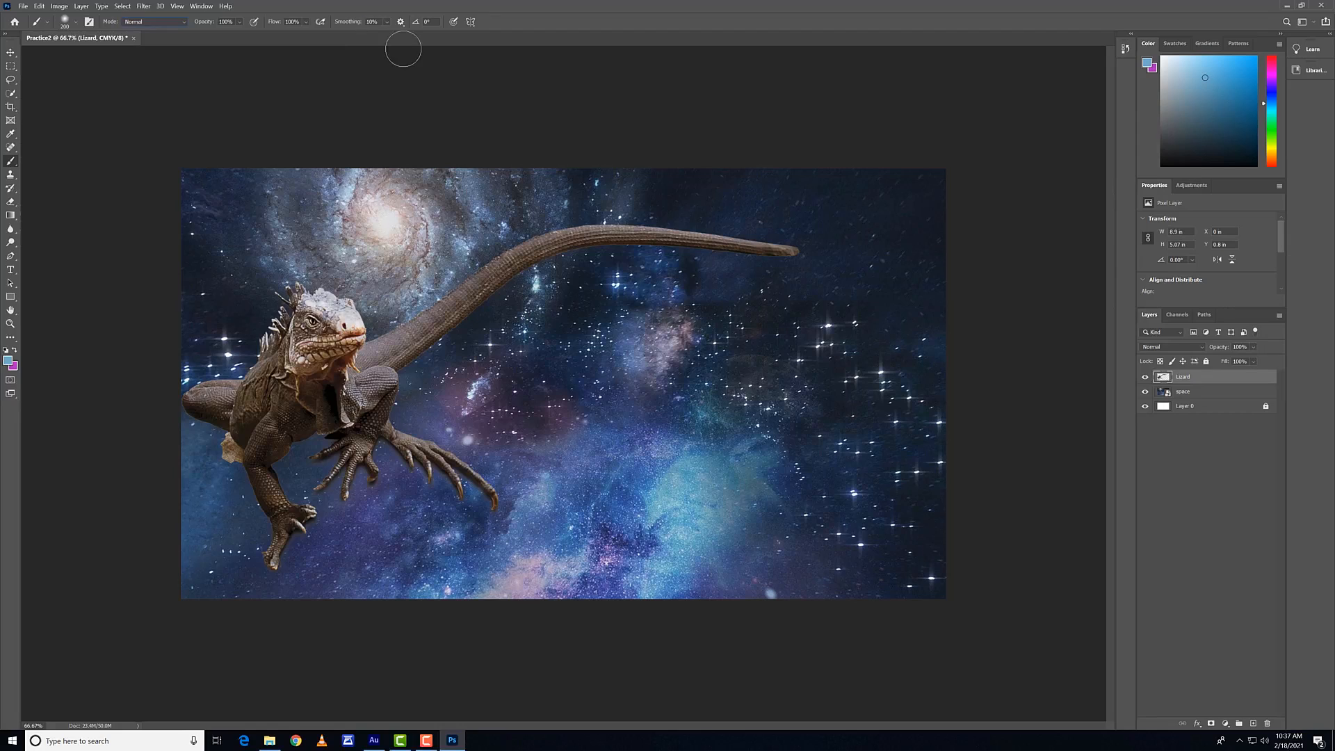
# Step: Set up Mandala brush symmetry with an increased segment count and place its center above the lizard's front claws
pyautogui.click(469, 24)
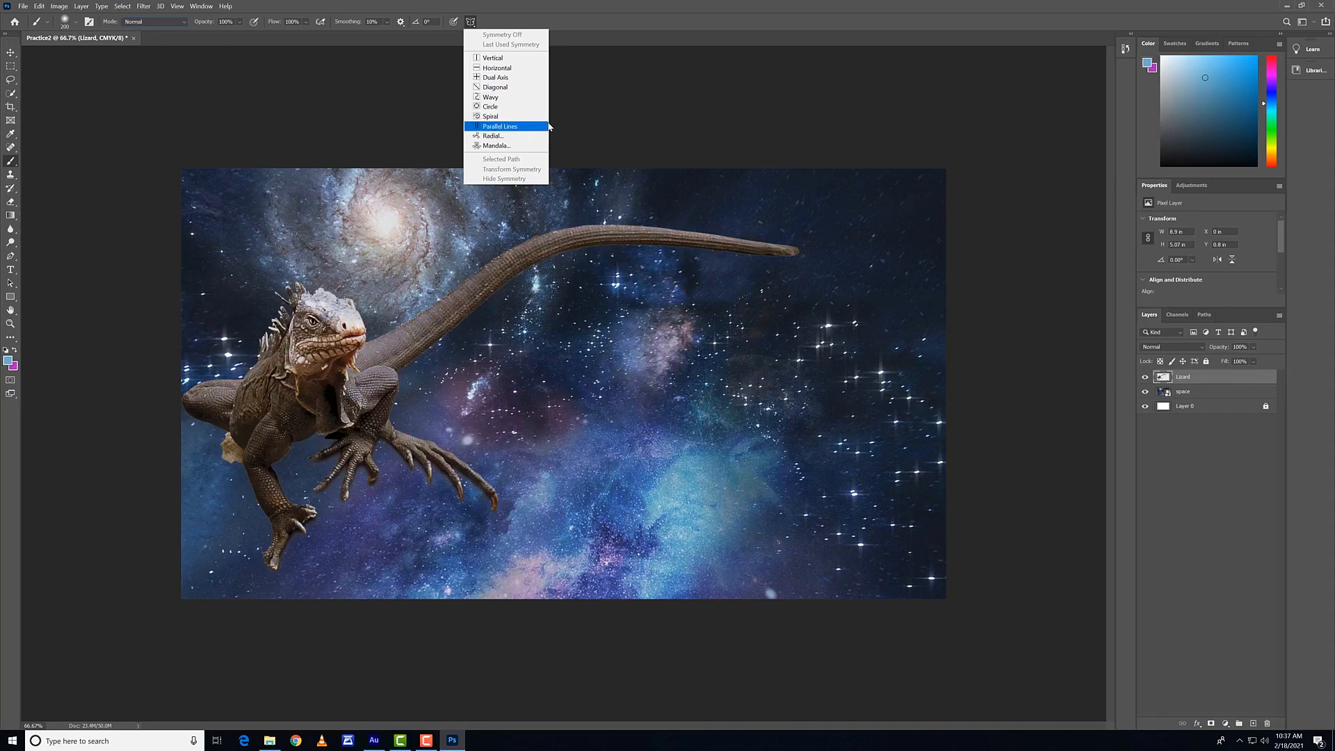
pyautogui.click(522, 146)
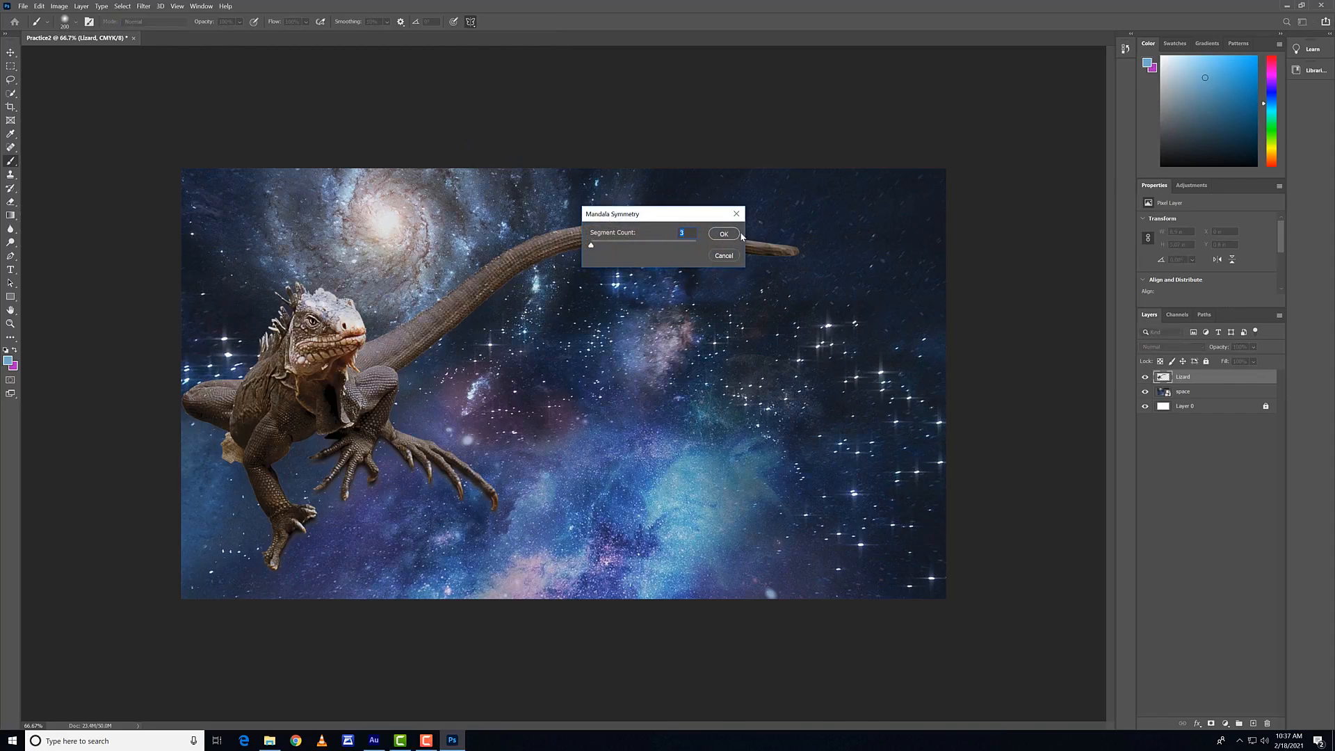
pyautogui.moveTo(595, 244); pyautogui.dragTo(645, 249)
pyautogui.click(724, 233)
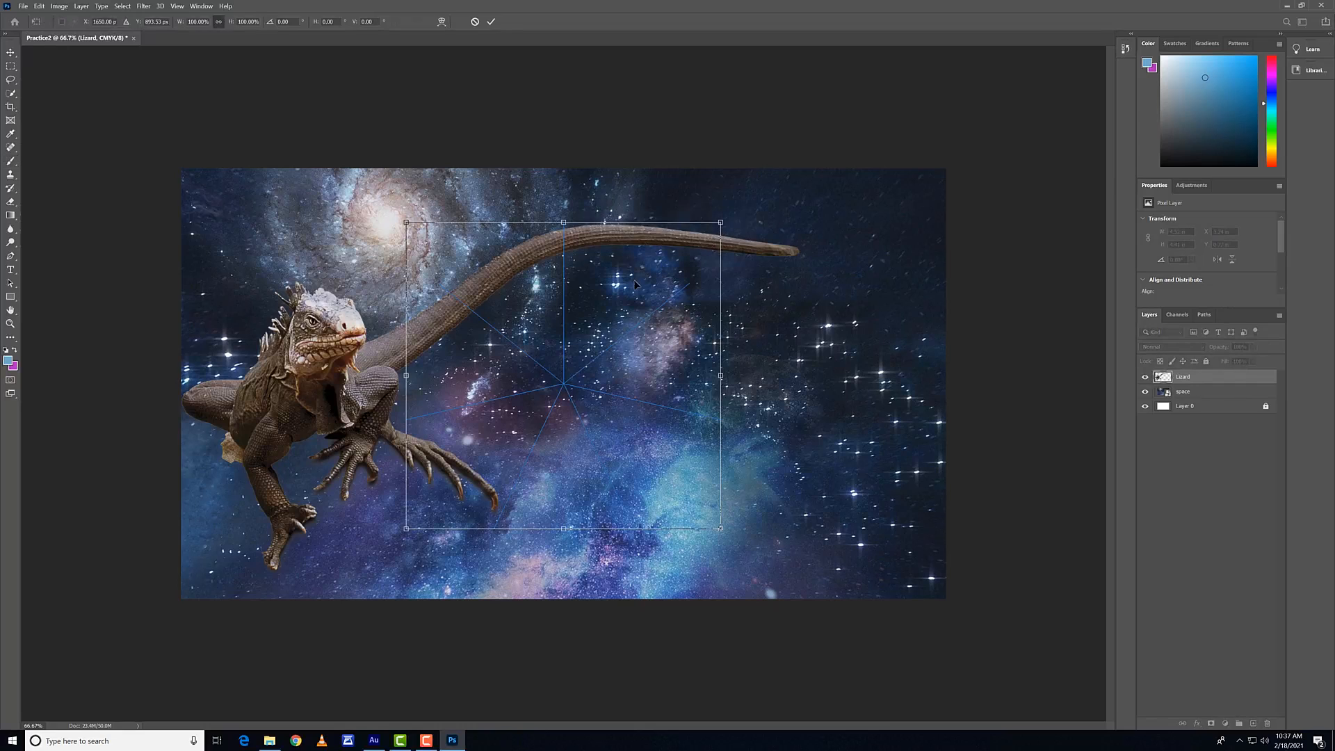
pyautogui.moveTo(595, 393); pyautogui.dragTo(464, 413)
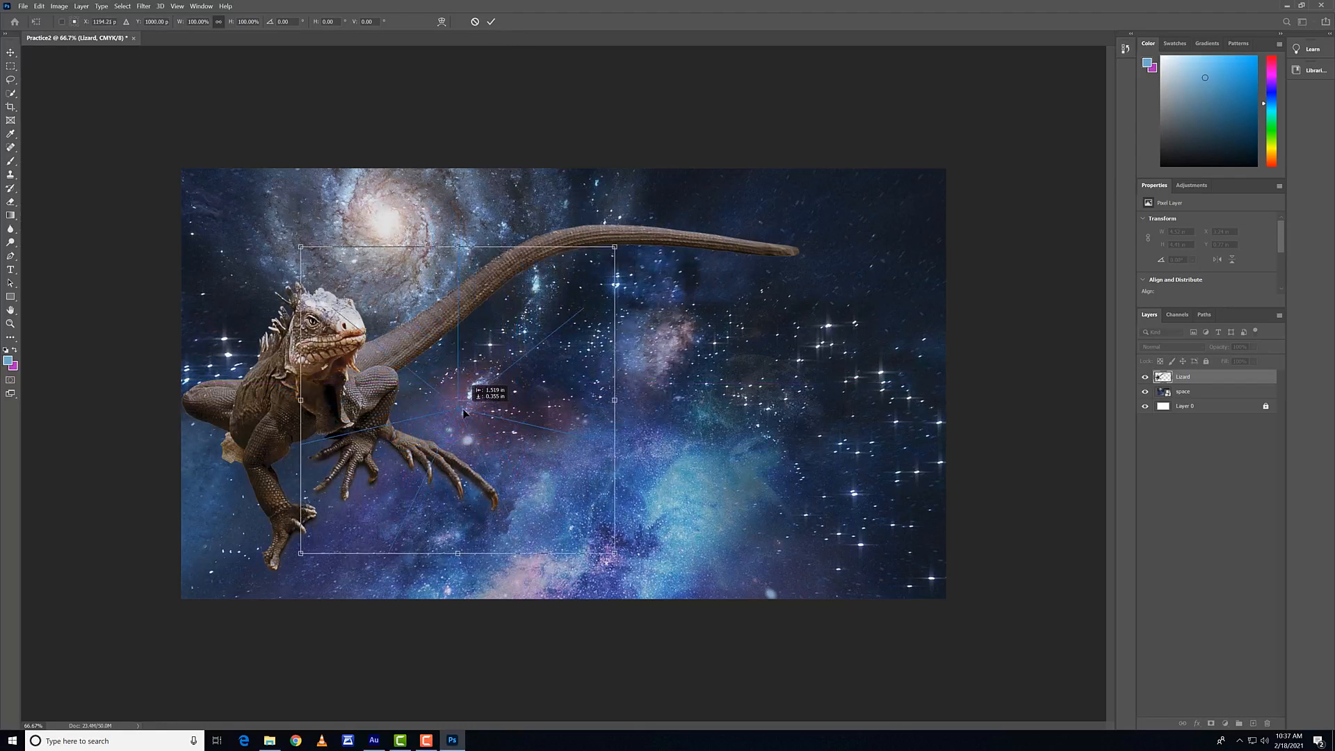
pyautogui.click(490, 21)
# Step: Paint a test stroke with the Mandala symmetry, undo it and turn symmetry off
pyautogui.moveTo(606, 271)
pyautogui.mouseDown()
pyautogui.moveTo(539, 266)
pyautogui.moveTo(494, 319)
pyautogui.moveTo(494, 366)
pyautogui.moveTo(455, 367)
pyautogui.moveTo(255, 269)
pyautogui.moveTo(231, 198)
pyautogui.moveTo(405, 141)
pyautogui.moveTo(201, 406)
pyautogui.moveTo(217, 540)
pyautogui.moveTo(173, 378)
pyautogui.moveTo(356, 485)
pyautogui.moveTo(798, 418)
pyautogui.moveTo(893, 343)
pyautogui.mouseUp()
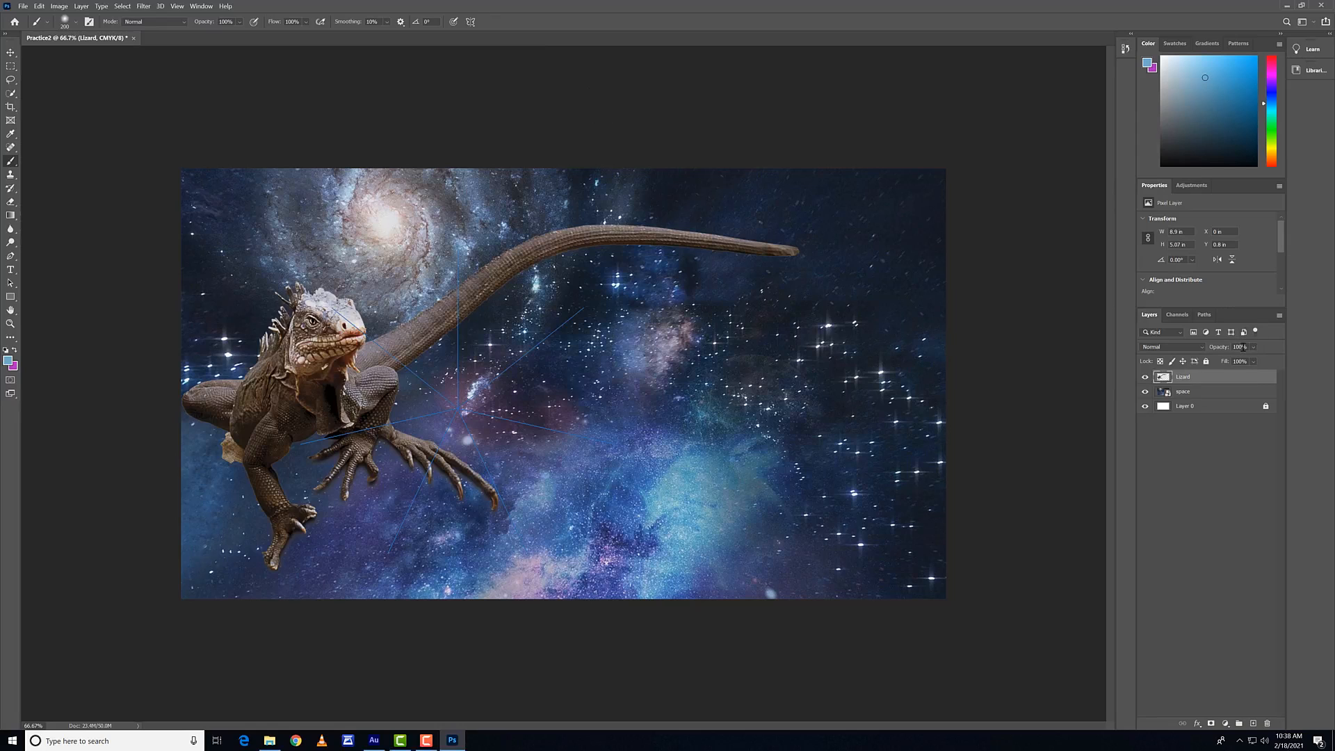
pyautogui.click(470, 21)
pyautogui.click(493, 36)
# Step: Paint a hard-edged 200 px brush stroke across the galaxy, undo it and set the brush hardness back to 0%
pyautogui.click(76, 26)
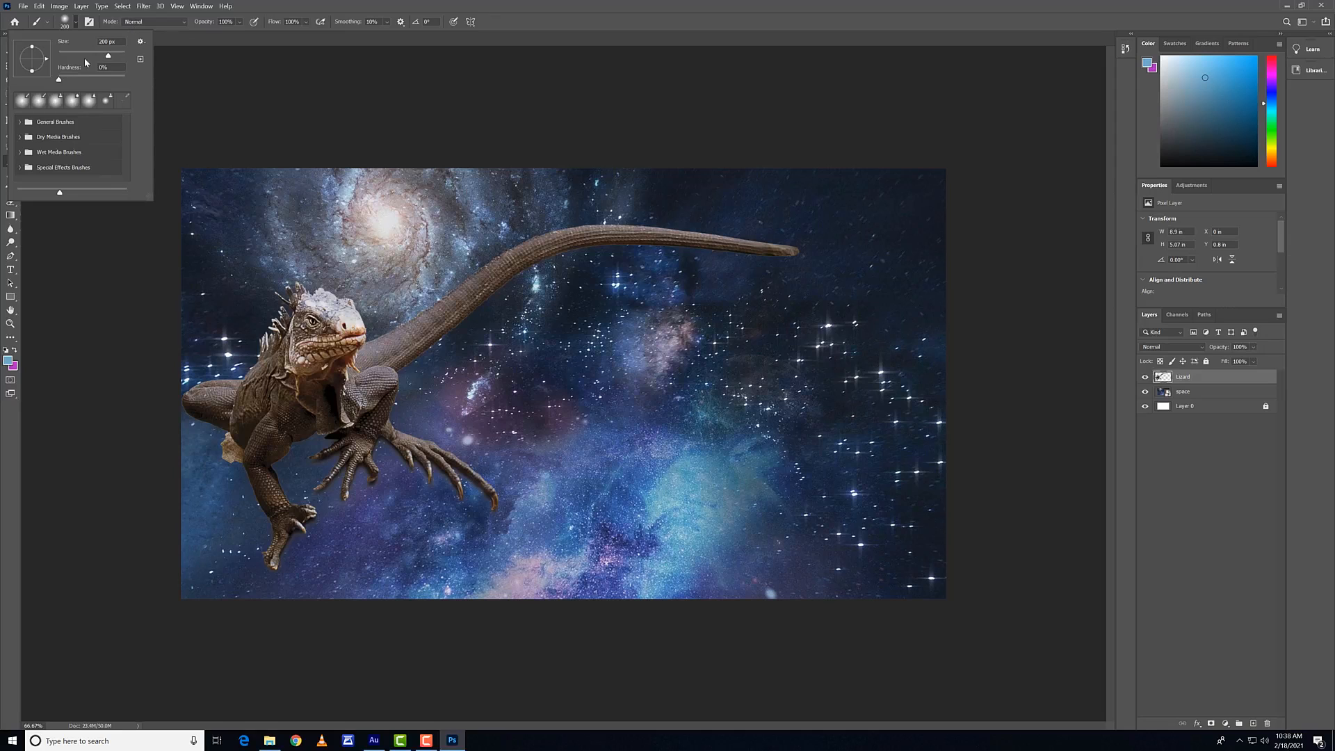
pyautogui.click(320, 251)
pyautogui.moveTo(337, 257)
pyautogui.mouseDown()
pyautogui.moveTo(260, 237)
pyautogui.moveTo(321, 214)
pyautogui.moveTo(416, 247)
pyautogui.moveTo(484, 220)
pyautogui.moveTo(440, 212)
pyautogui.moveTo(414, 242)
pyautogui.moveTo(298, 232)
pyautogui.mouseUp()
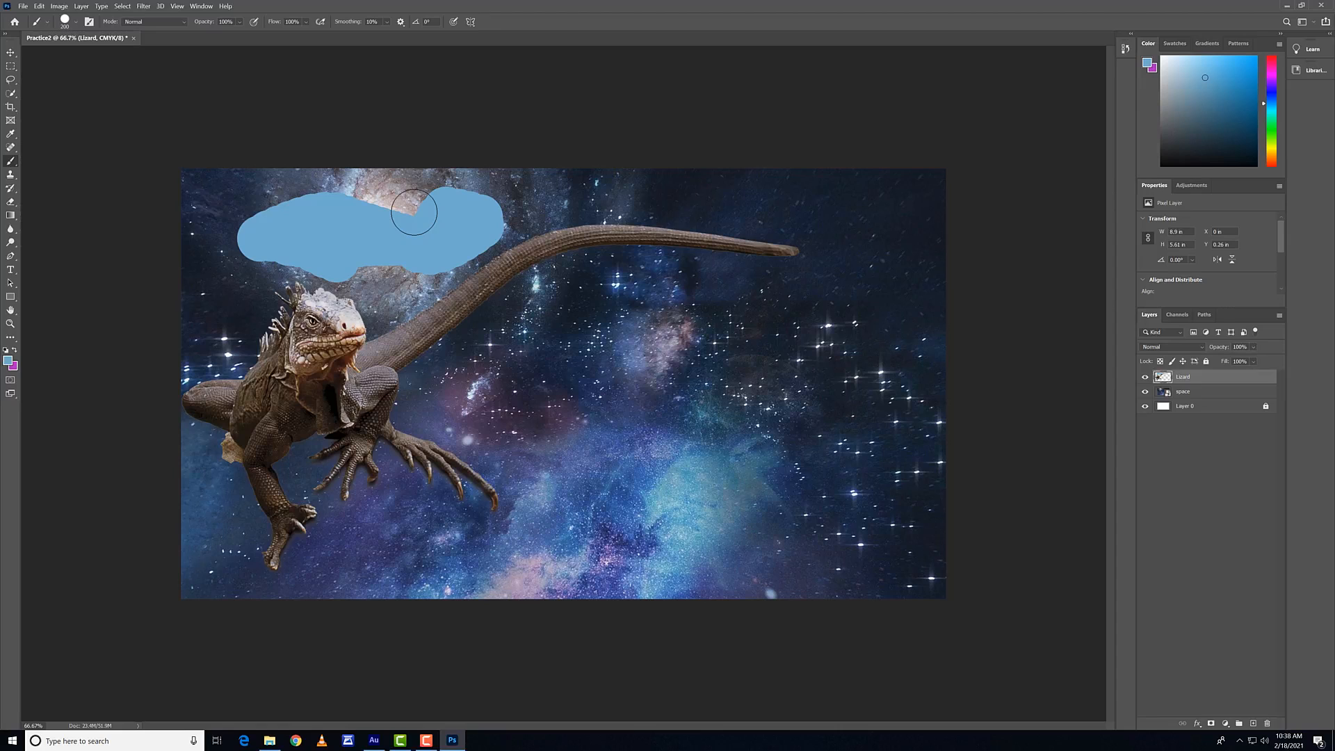
pyautogui.hotkey('ctrl', 'z')
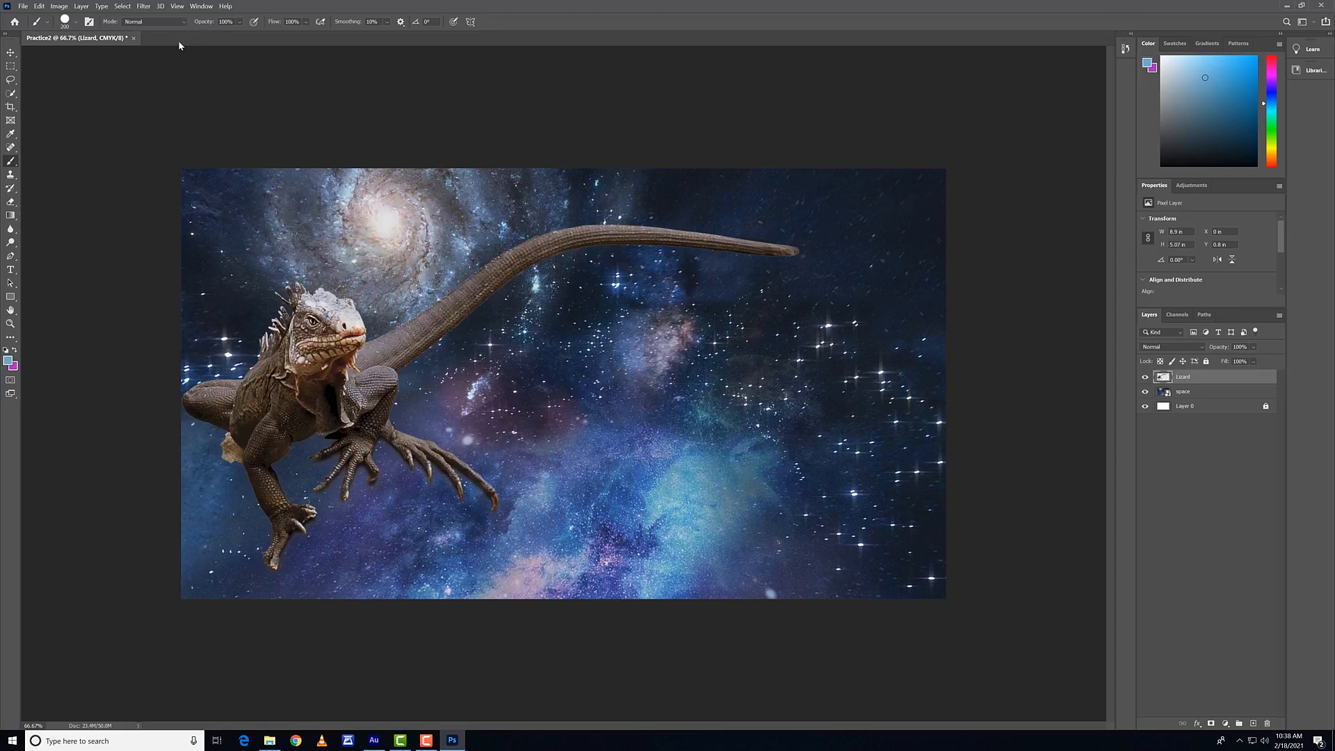
pyautogui.click(67, 22)
pyautogui.moveTo(87, 79); pyautogui.dragTo(60, 79)
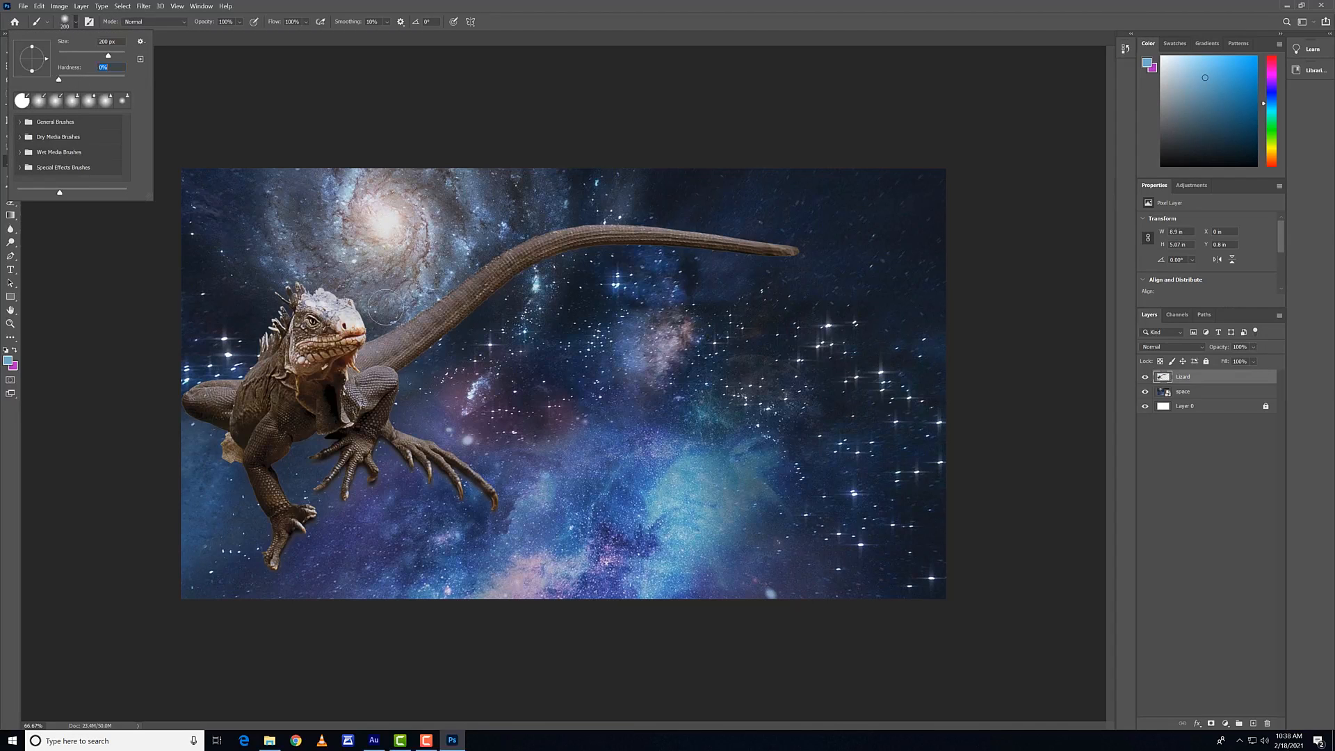
# Step: Paint two soft-edged blue strokes, one over the galaxy and one across the central stars, and undo both
pyautogui.moveTo(347, 253); pyautogui.dragTo(462, 275)
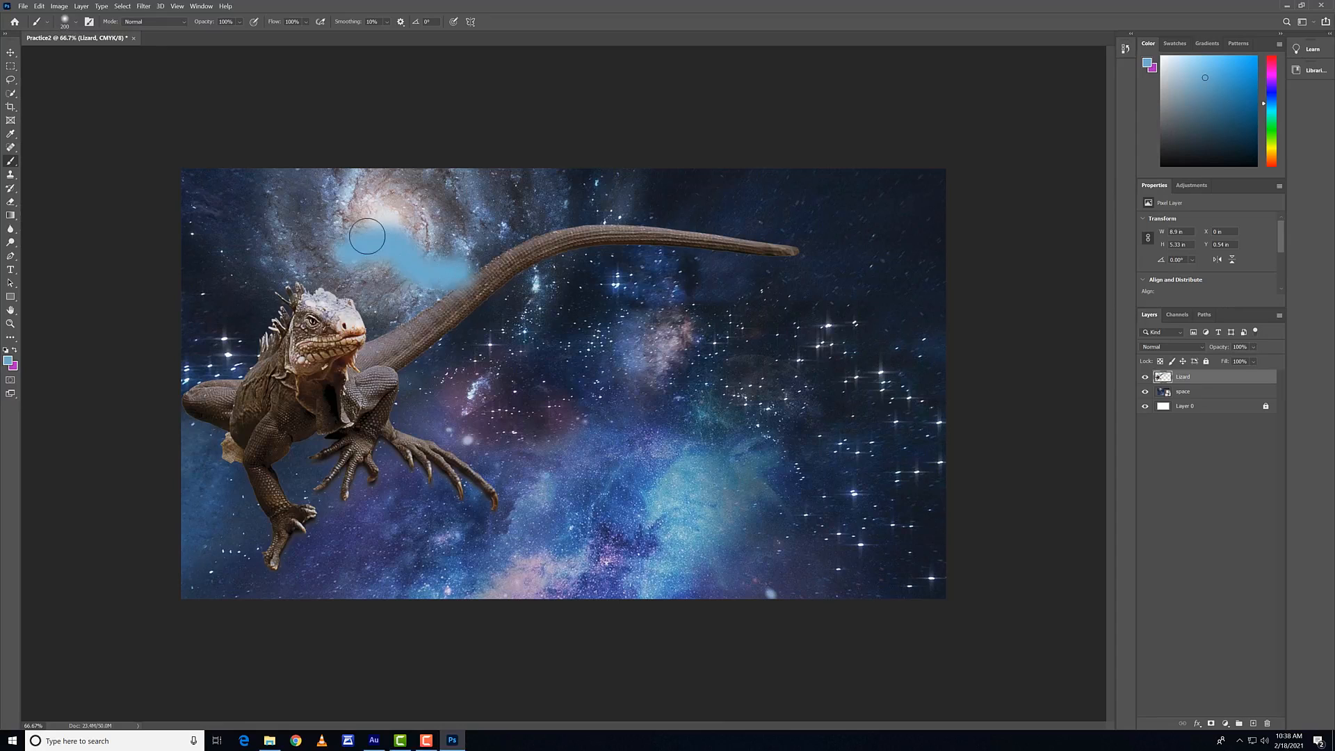
pyautogui.moveTo(549, 370)
pyautogui.mouseDown()
pyautogui.moveTo(567, 346)
pyautogui.moveTo(659, 349)
pyautogui.mouseUp()
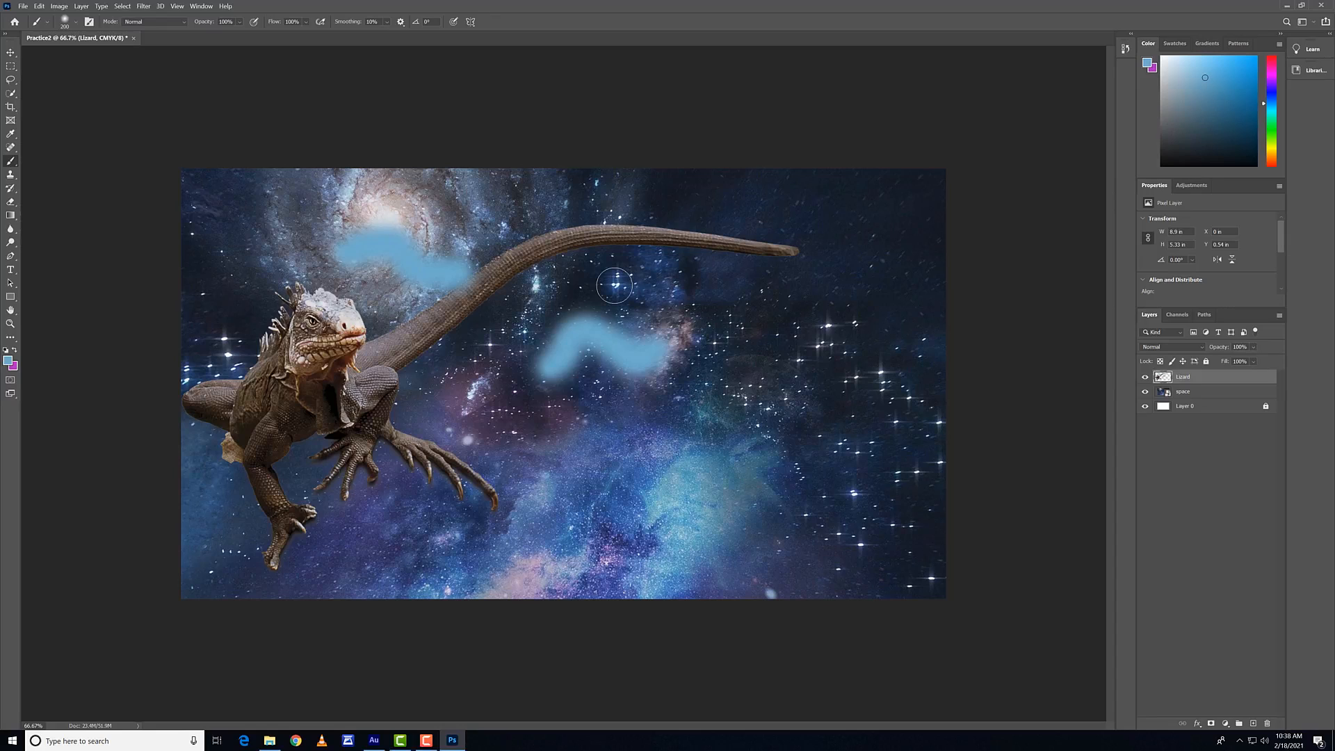
pyautogui.hotkey('ctrl', 'z')
pyautogui.hotkey('ctrl', 'z')
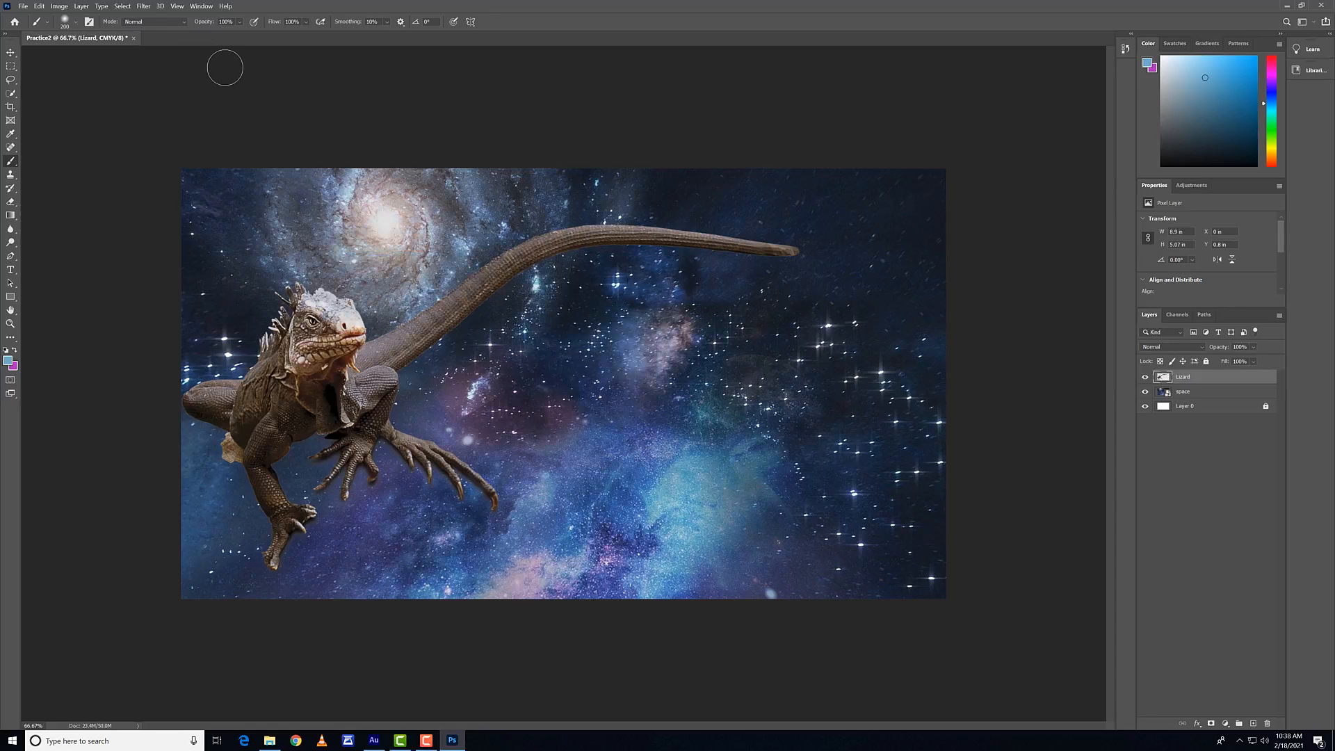
# Step: Try out the Scattering, Texture and Dual Brush options in the brush settings and switch all three off again
pyautogui.click(89, 22)
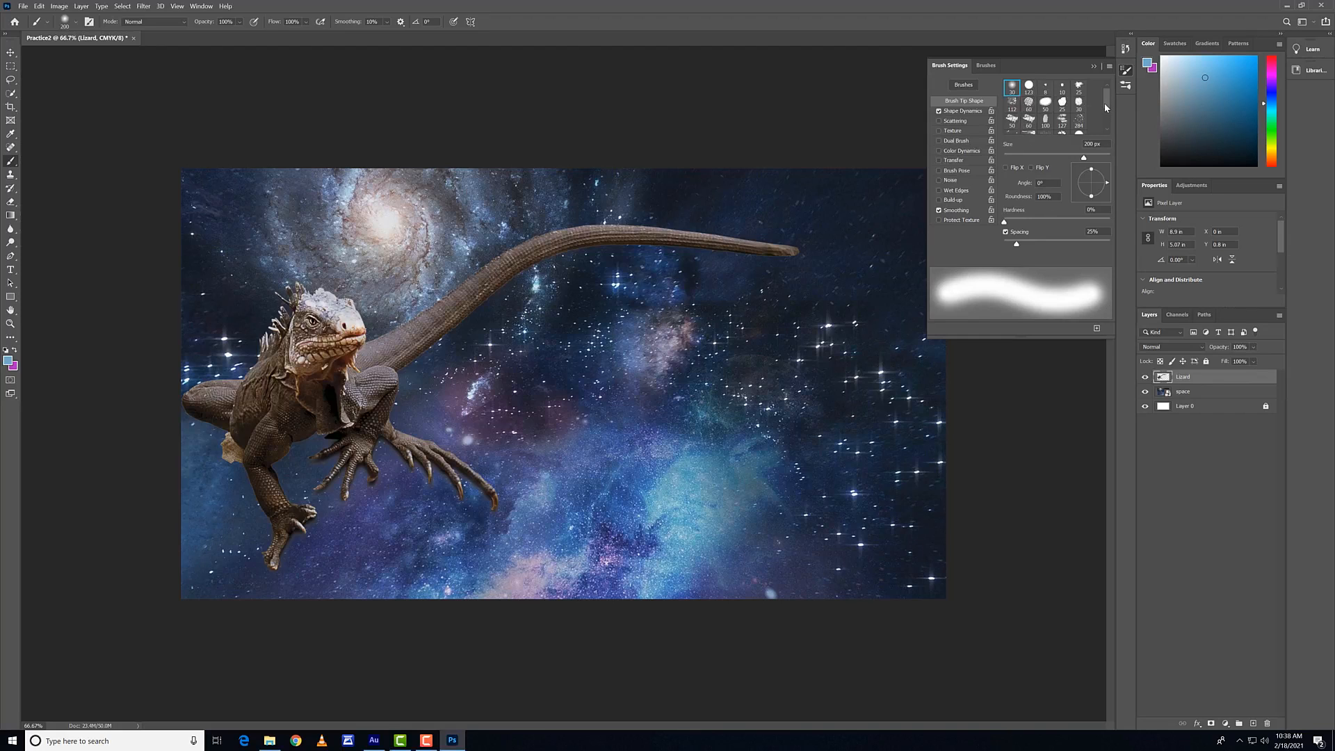
pyautogui.scroll(-1, 1103, 103)
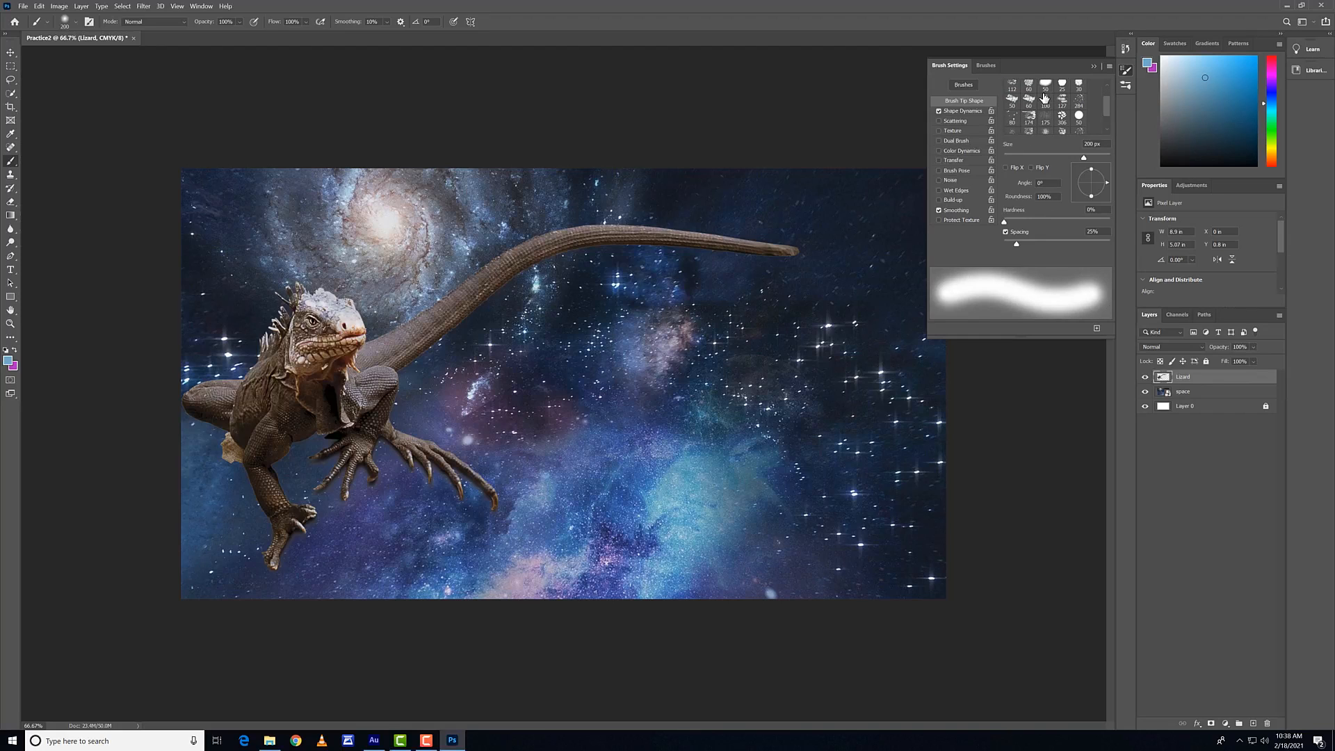
pyautogui.click(960, 120)
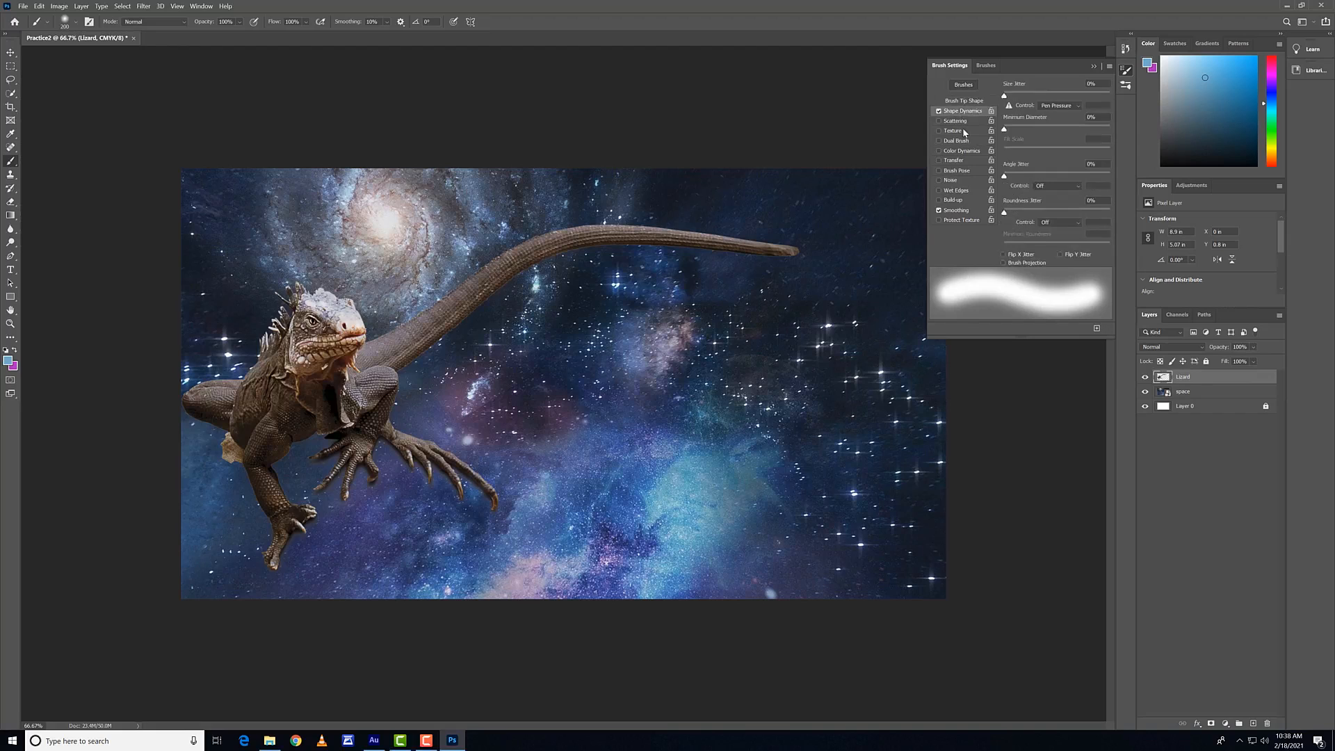
pyautogui.click(967, 131)
pyautogui.click(967, 141)
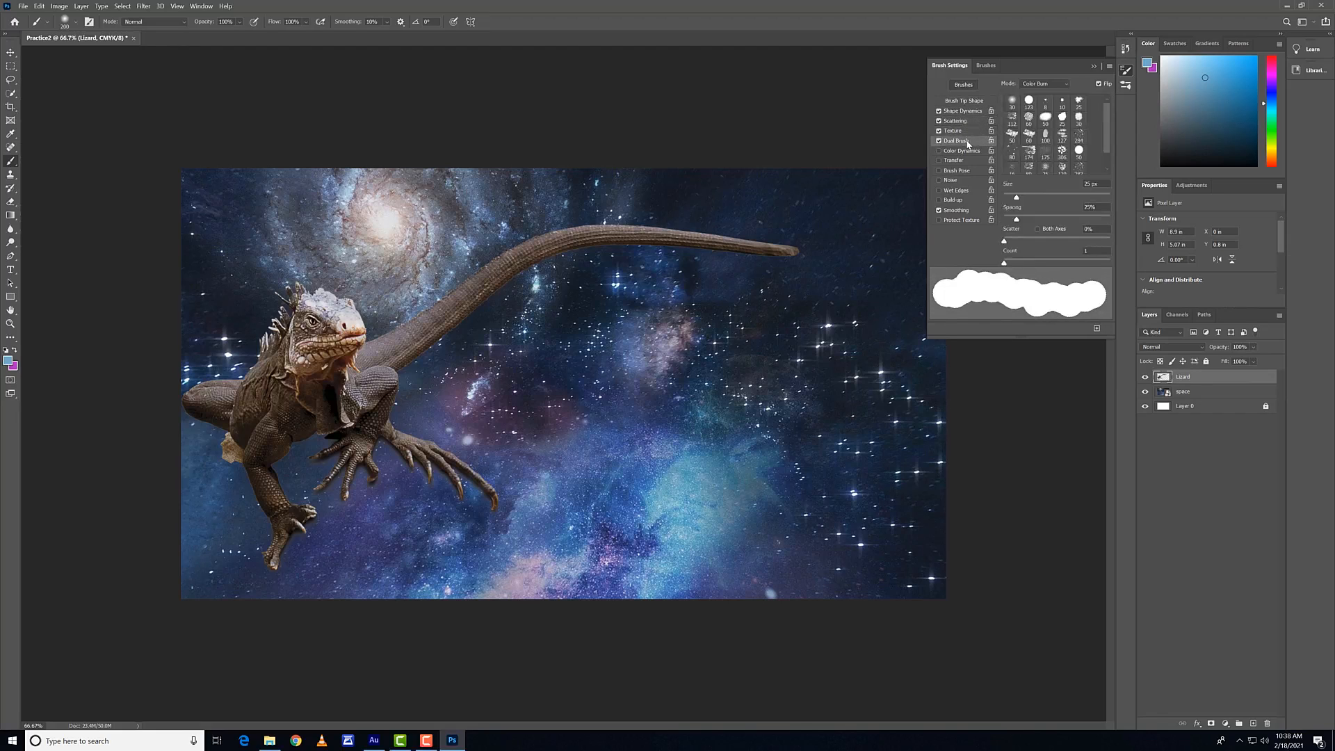
pyautogui.click(938, 140)
pyautogui.click(938, 131)
pyautogui.click(939, 121)
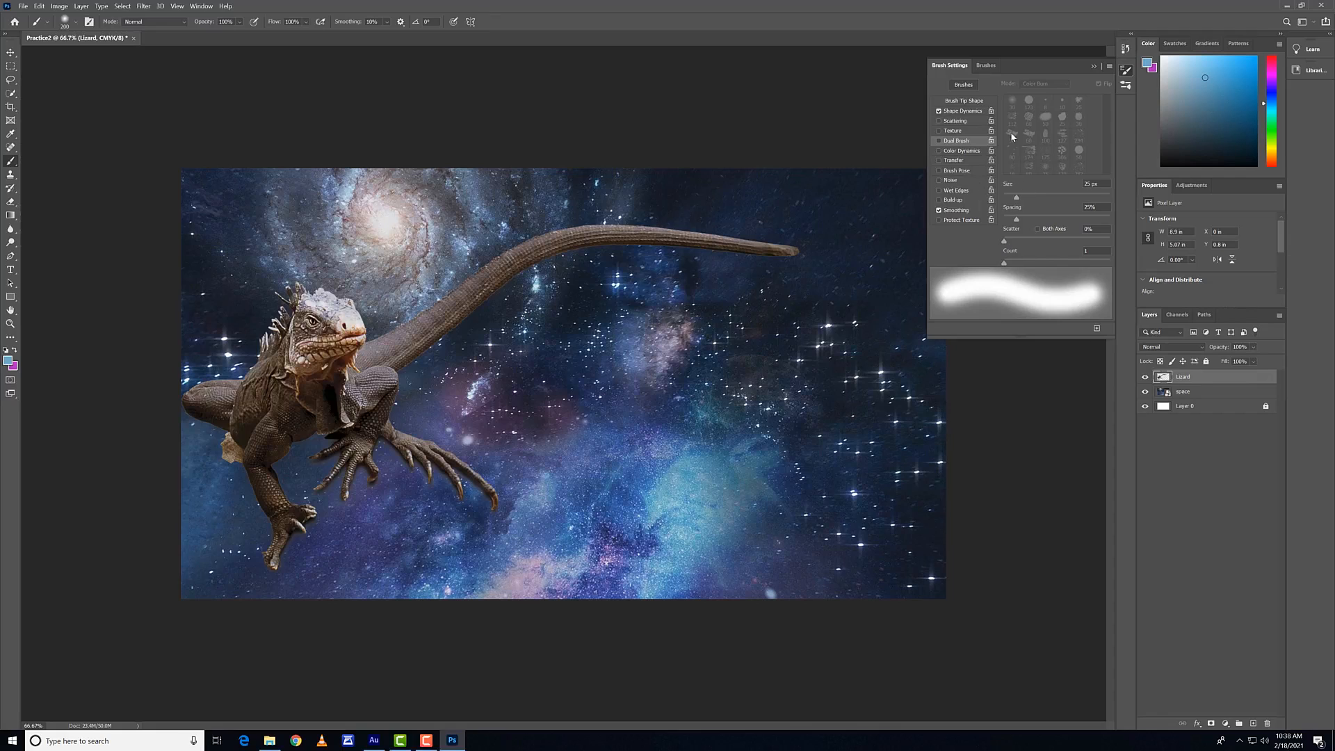
# Step: Examine the General and Special Effects brush presets and the dialogs for creating a new brush and a new brush group, creating neither
pyautogui.click(985, 66)
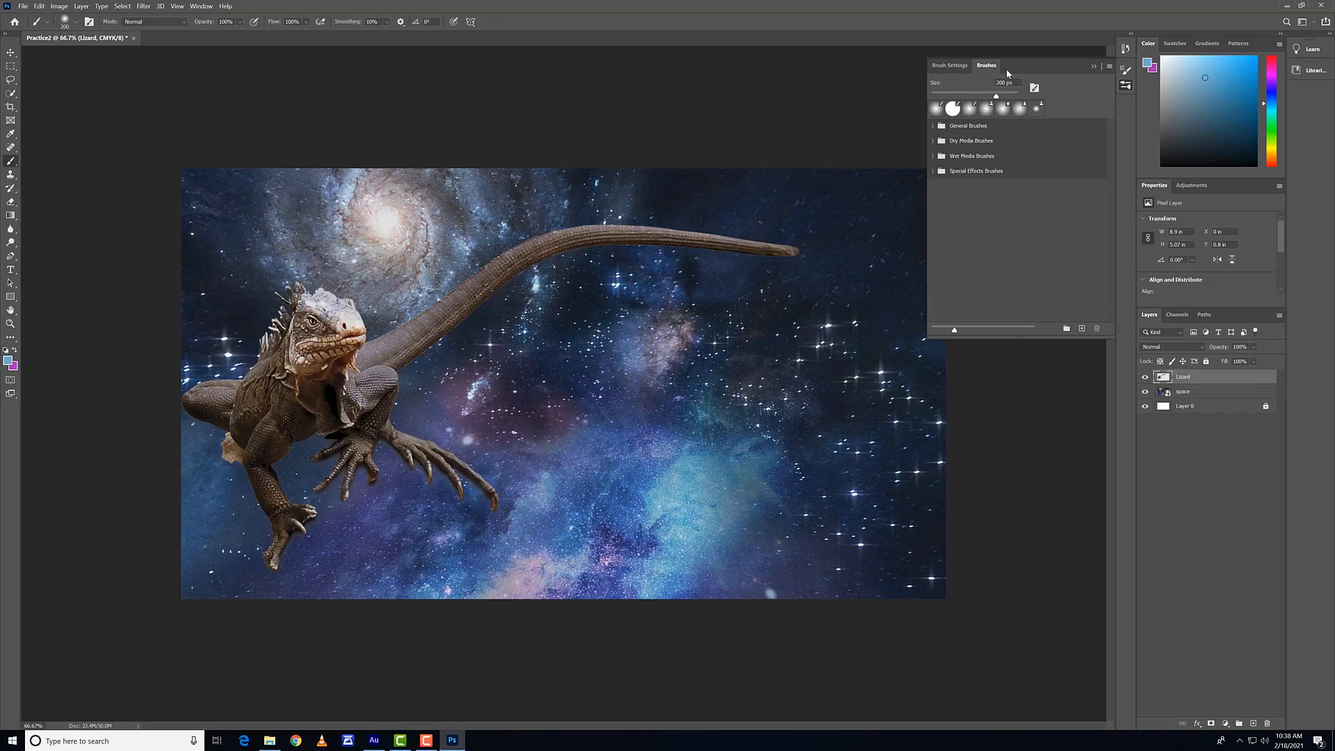
pyautogui.click(944, 127)
pyautogui.click(933, 126)
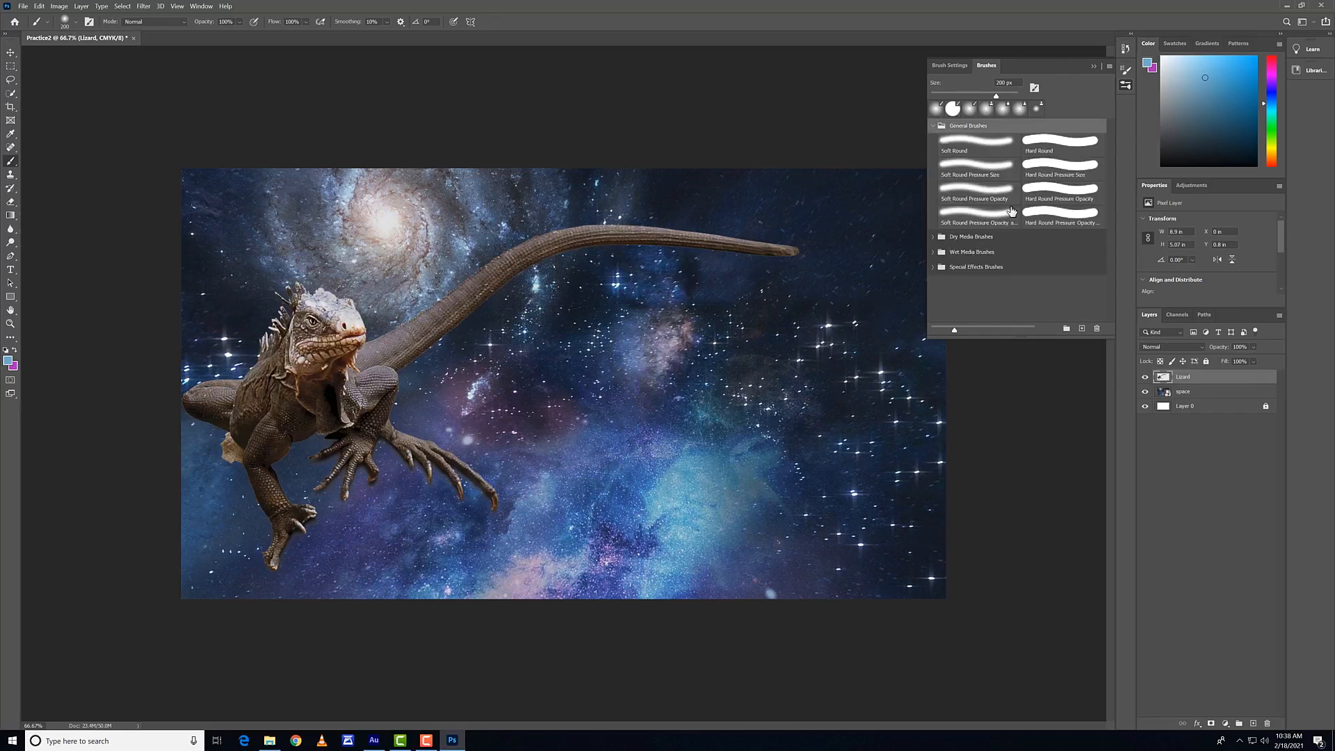
pyautogui.click(933, 267)
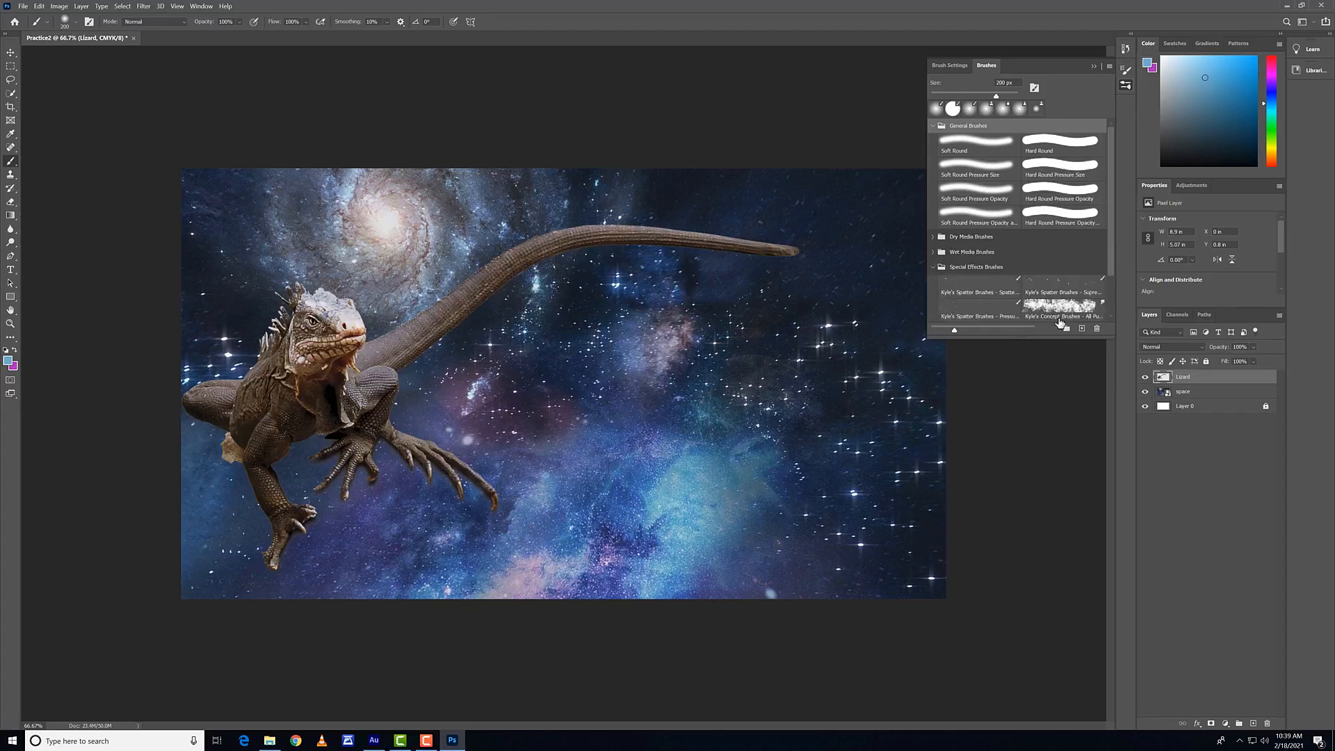
pyautogui.click(1081, 329)
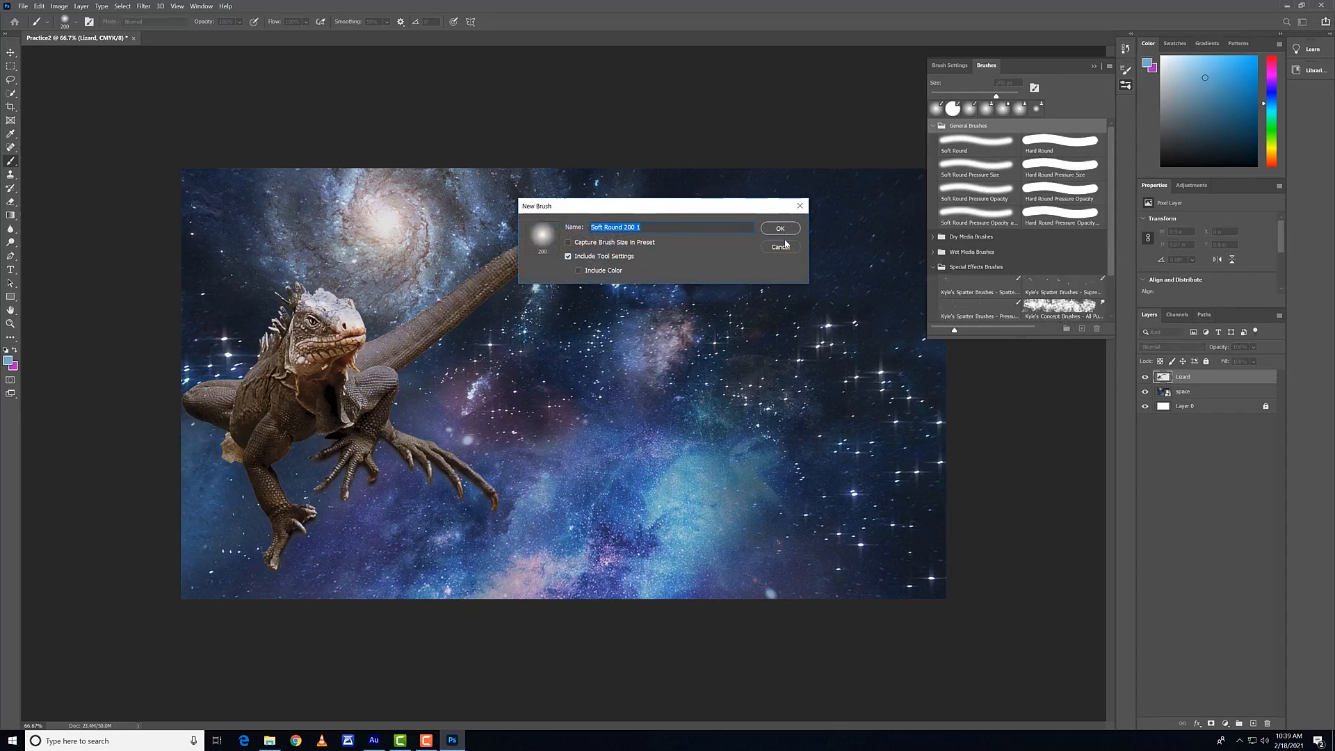
pyautogui.click(778, 247)
pyautogui.click(1066, 328)
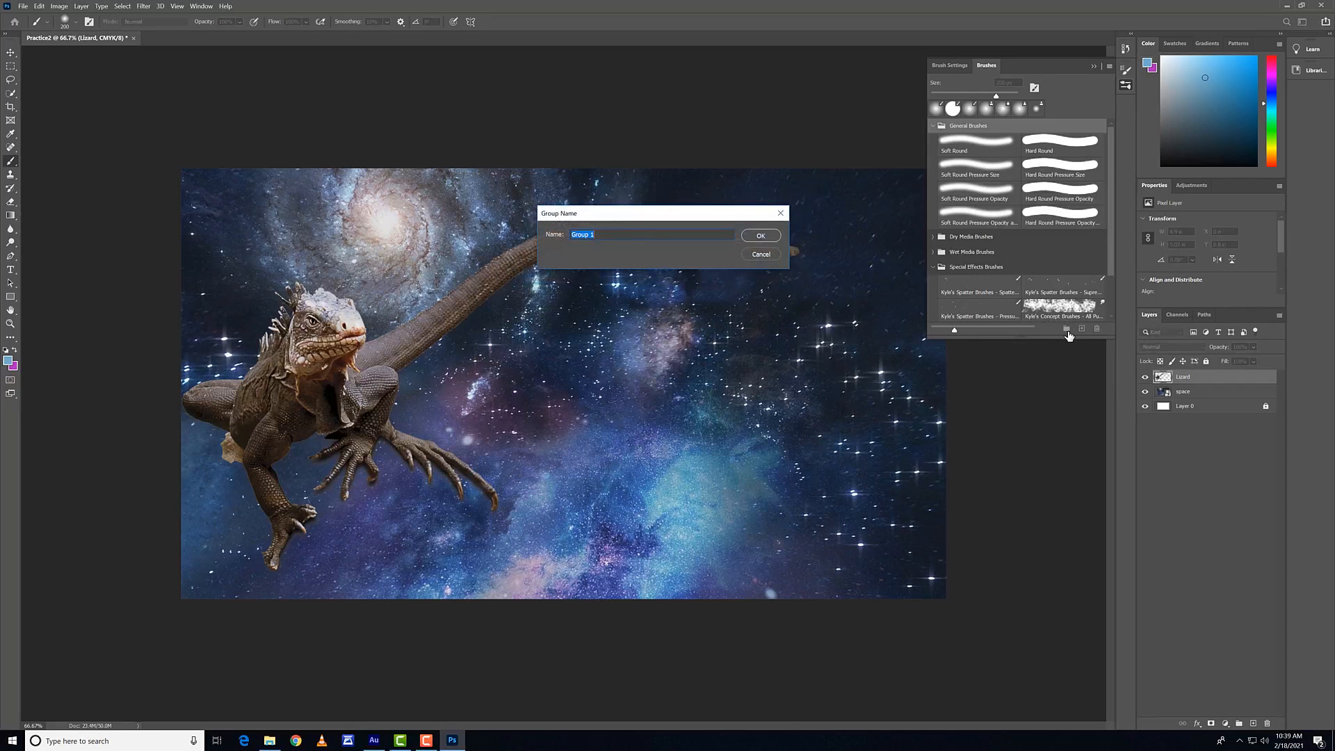
pyautogui.click(762, 255)
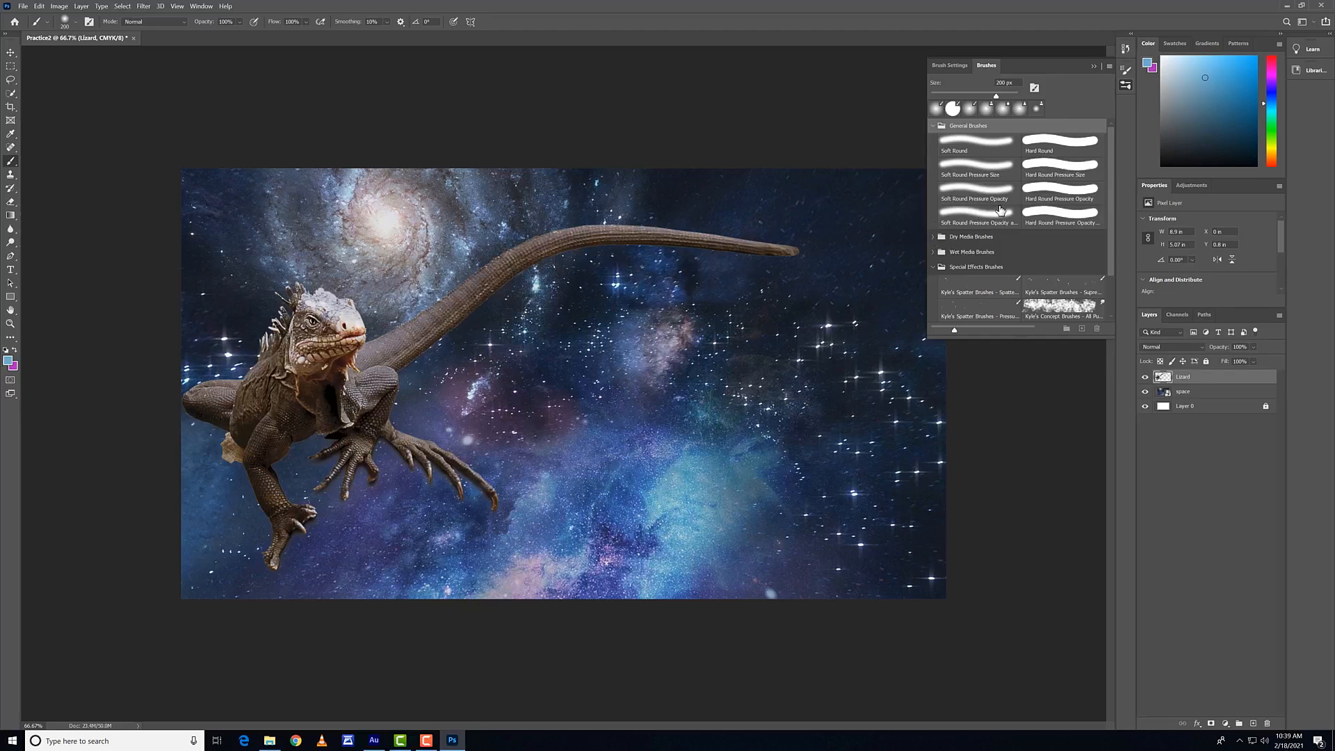
# Step: Look through the remaining Special Effects brushes, collapse the open brush groups and put the brush presets away
pyautogui.scroll(-2, 1015, 200)
pyautogui.click(1034, 88)
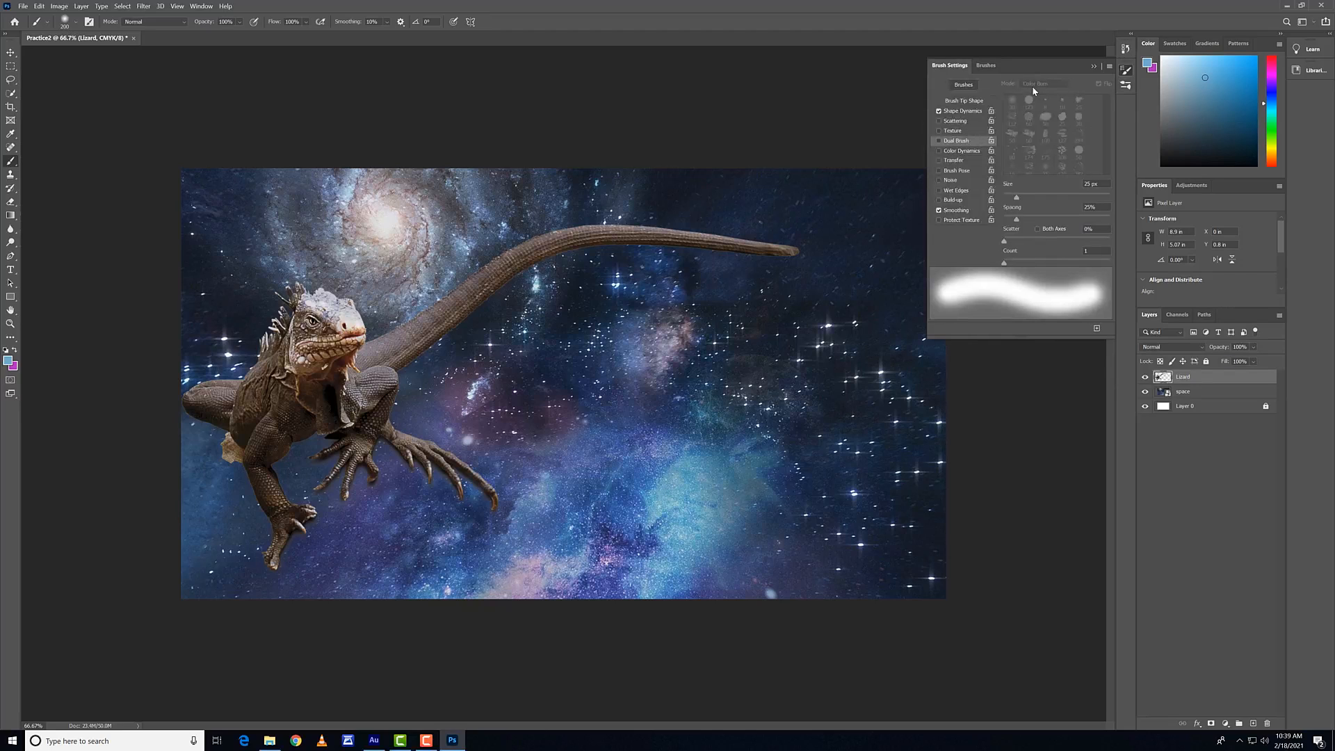
pyautogui.click(993, 66)
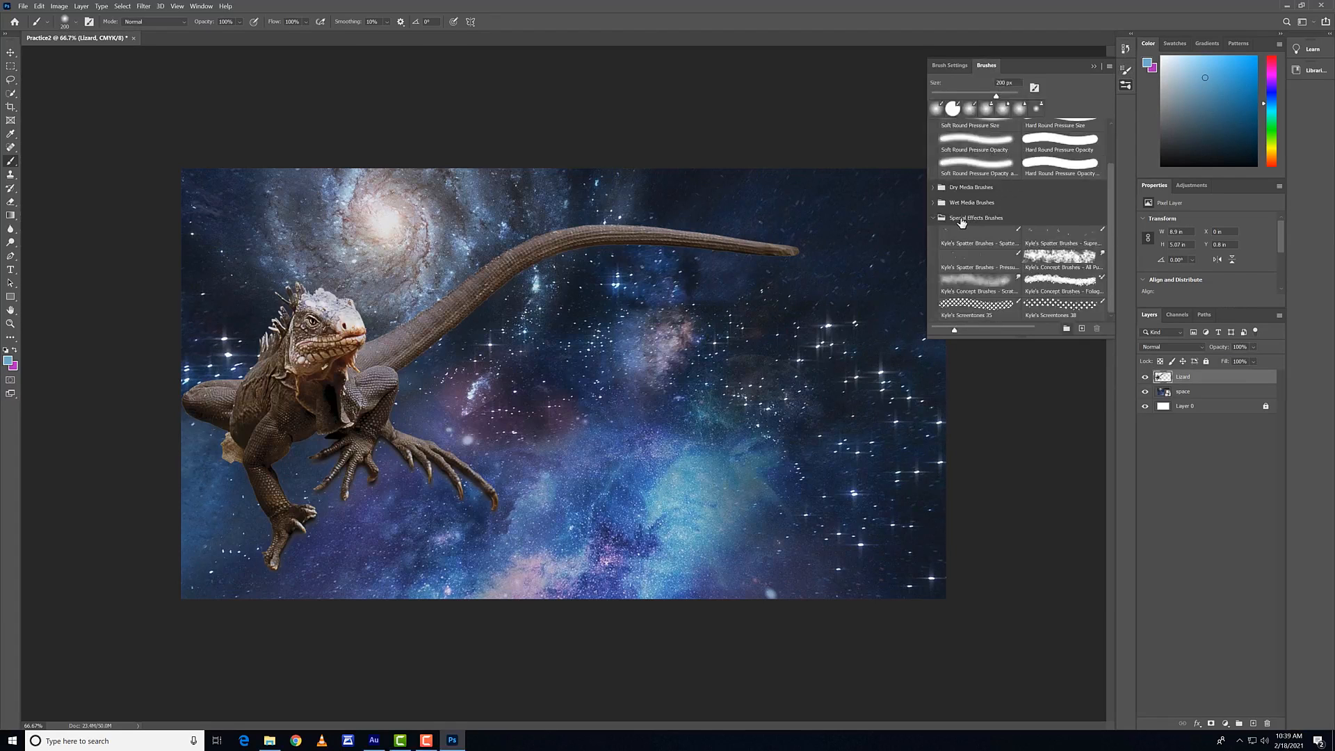
pyautogui.click(935, 218)
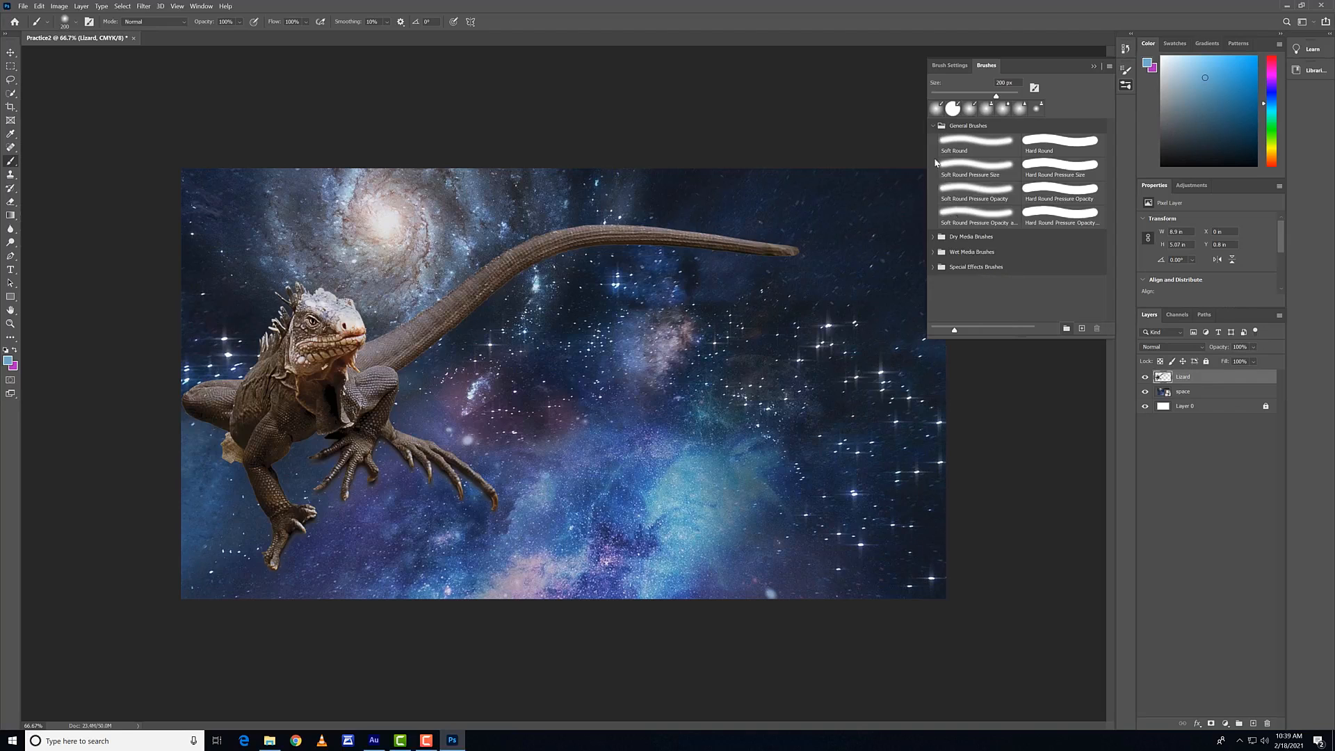
pyautogui.click(932, 126)
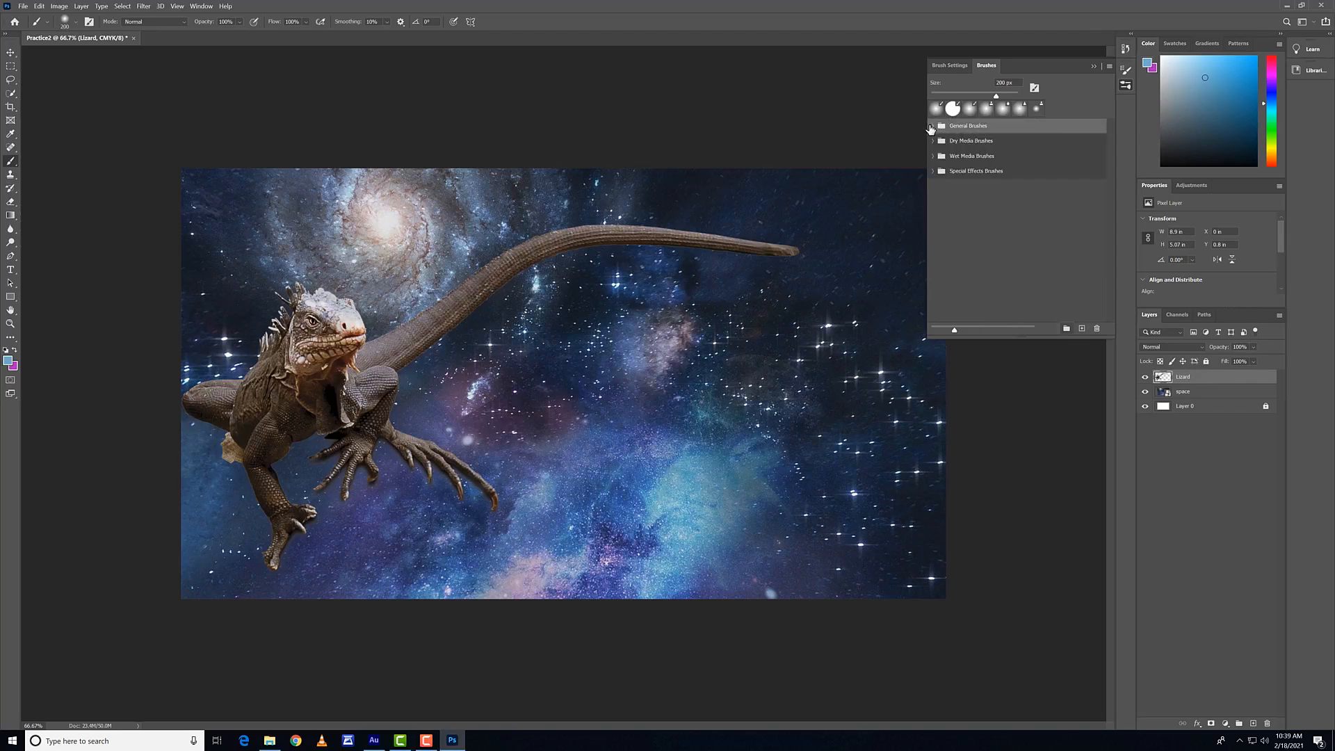
pyautogui.click(1092, 67)
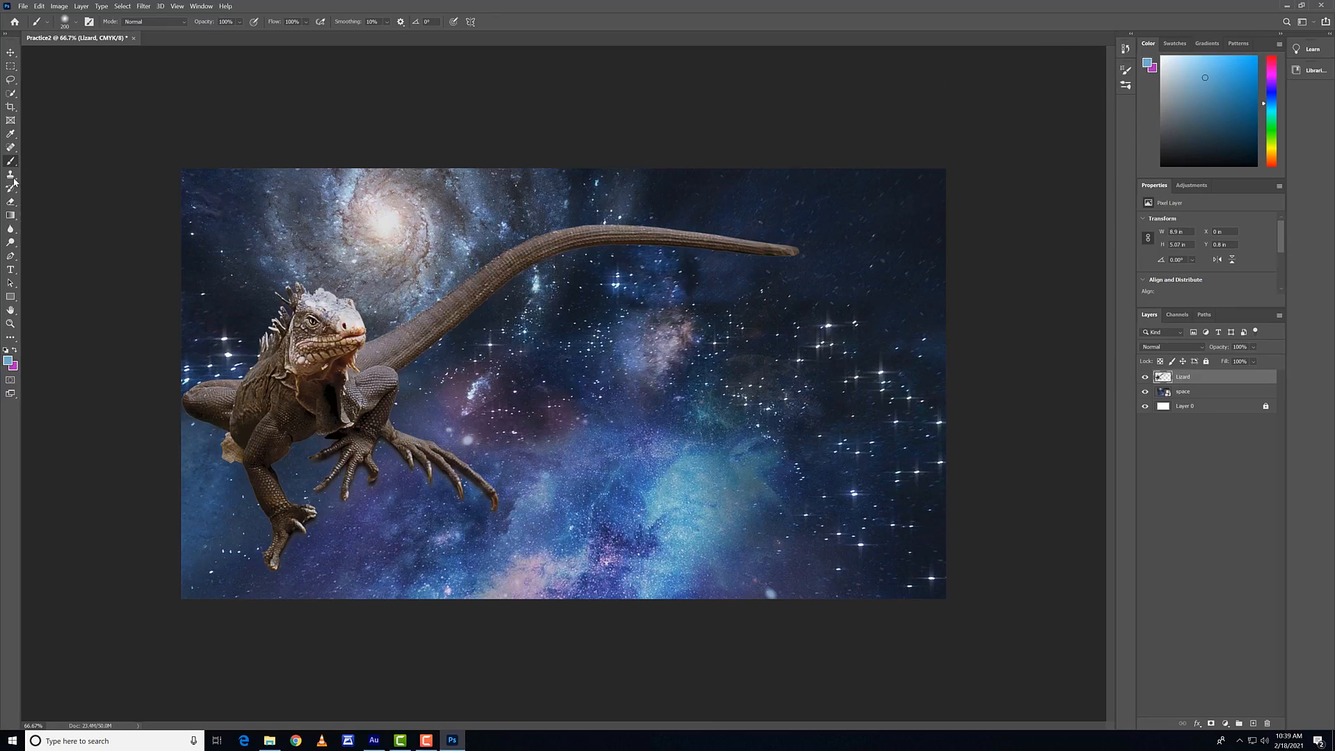
# Step: Remove the pale spike under the lizard's jaw using the Content-Aware Spot Healing Brush with an enlarged brush
pyautogui.click(10, 146)
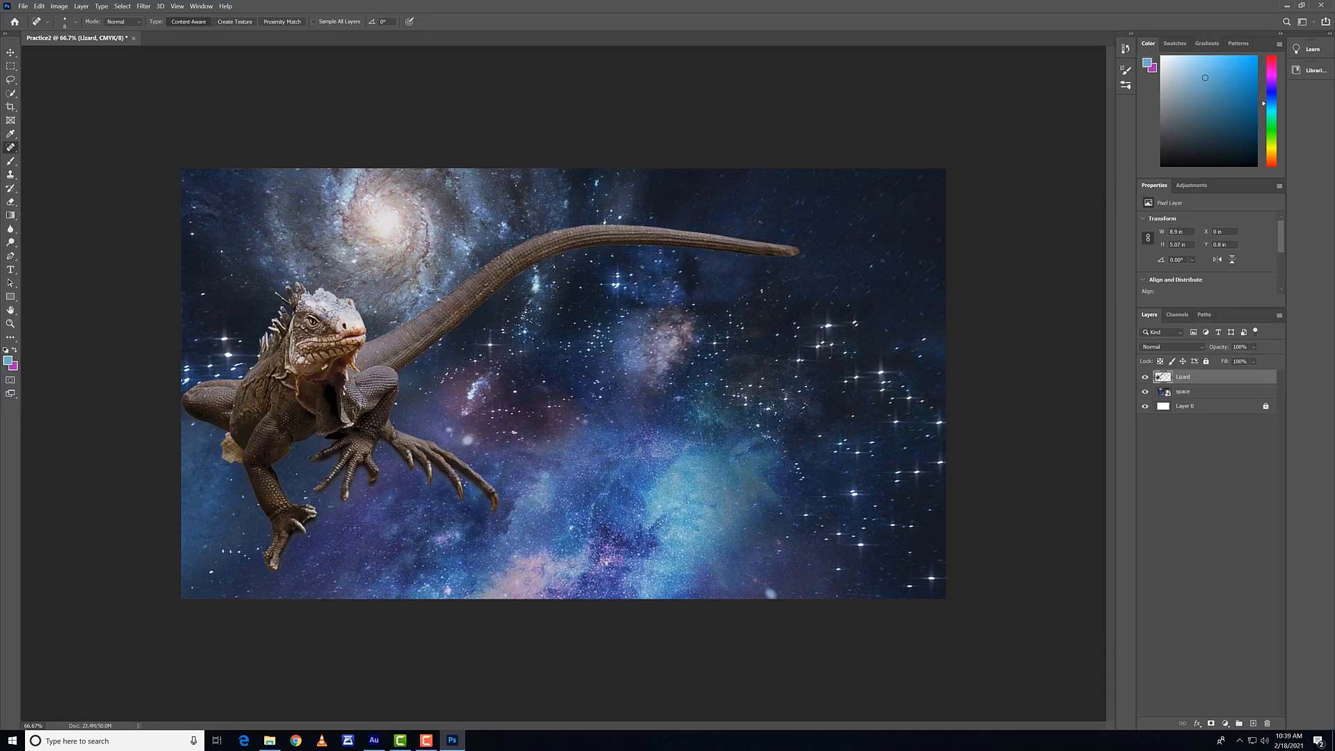
pyautogui.press(']')
pyautogui.press(']')
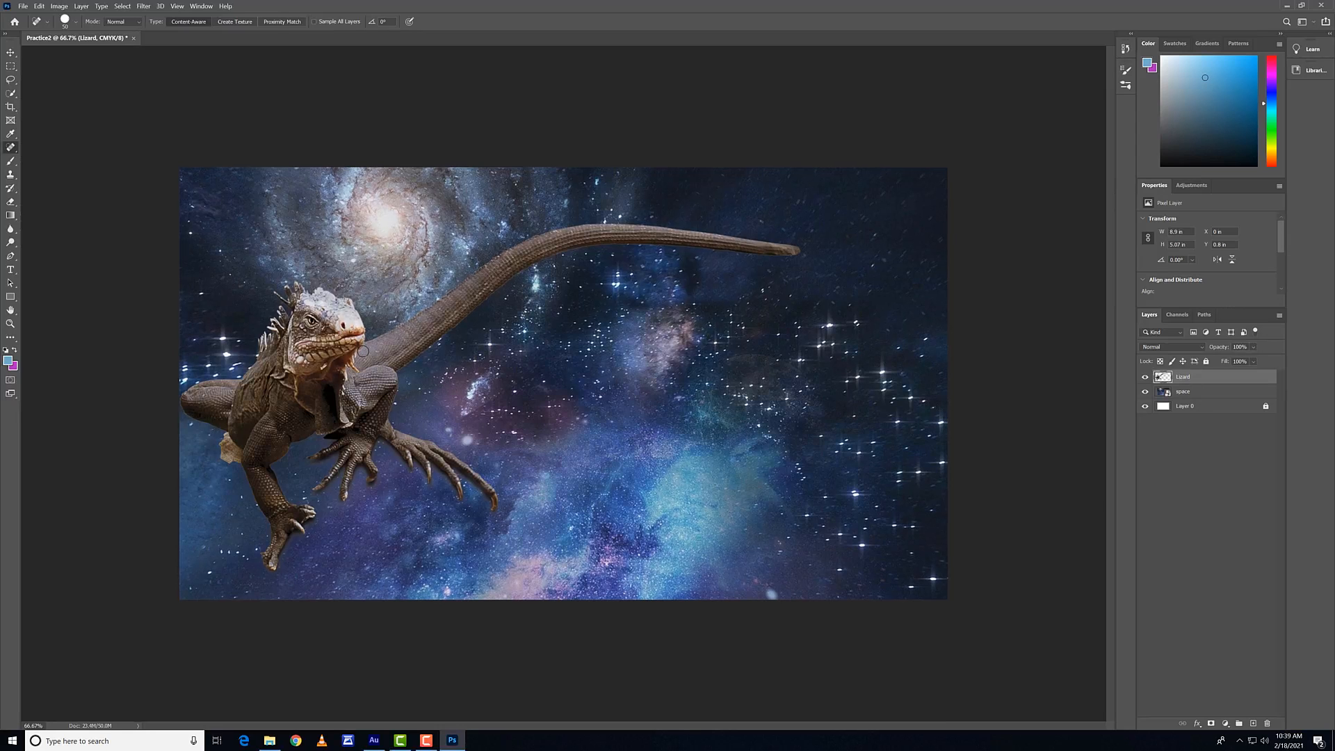
pyautogui.hotkey('ctrl', '+')
pyautogui.hotkey('ctrl', '+')
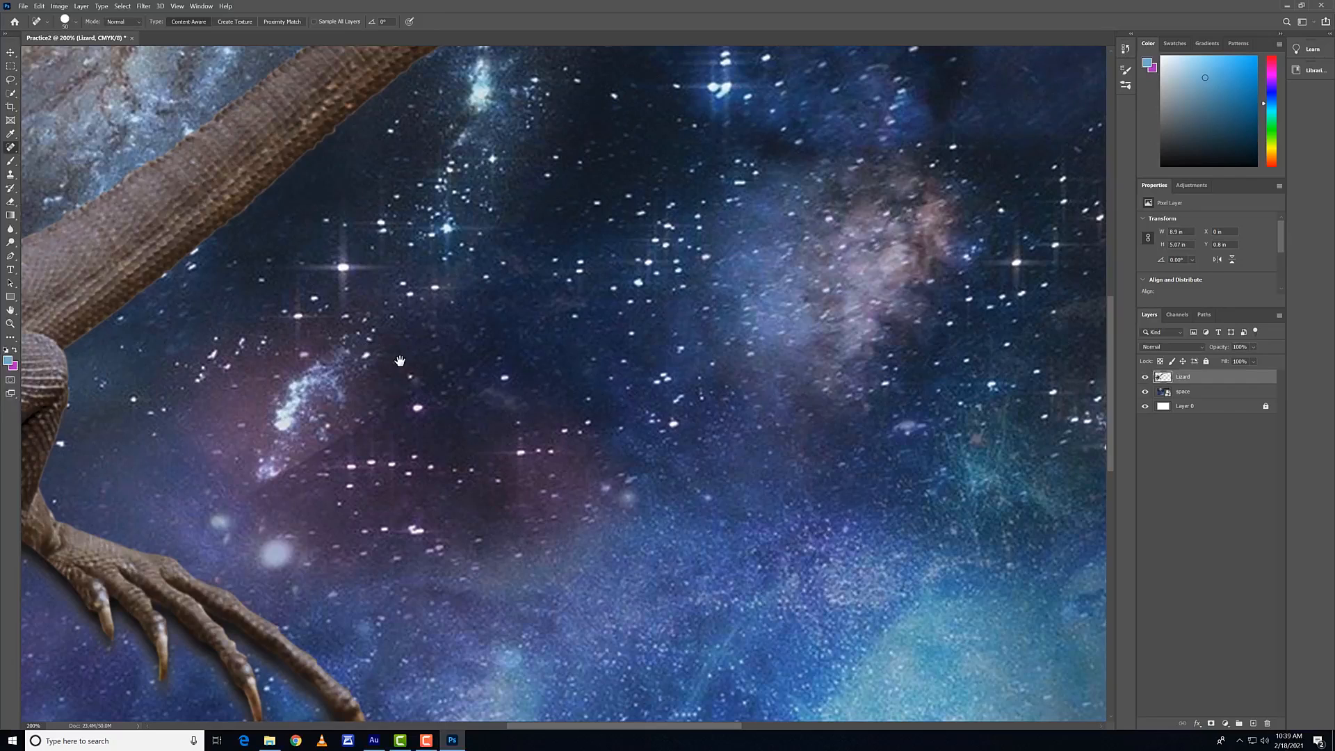
pyautogui.moveTo(375, 351); pyautogui.dragTo(966, 406)
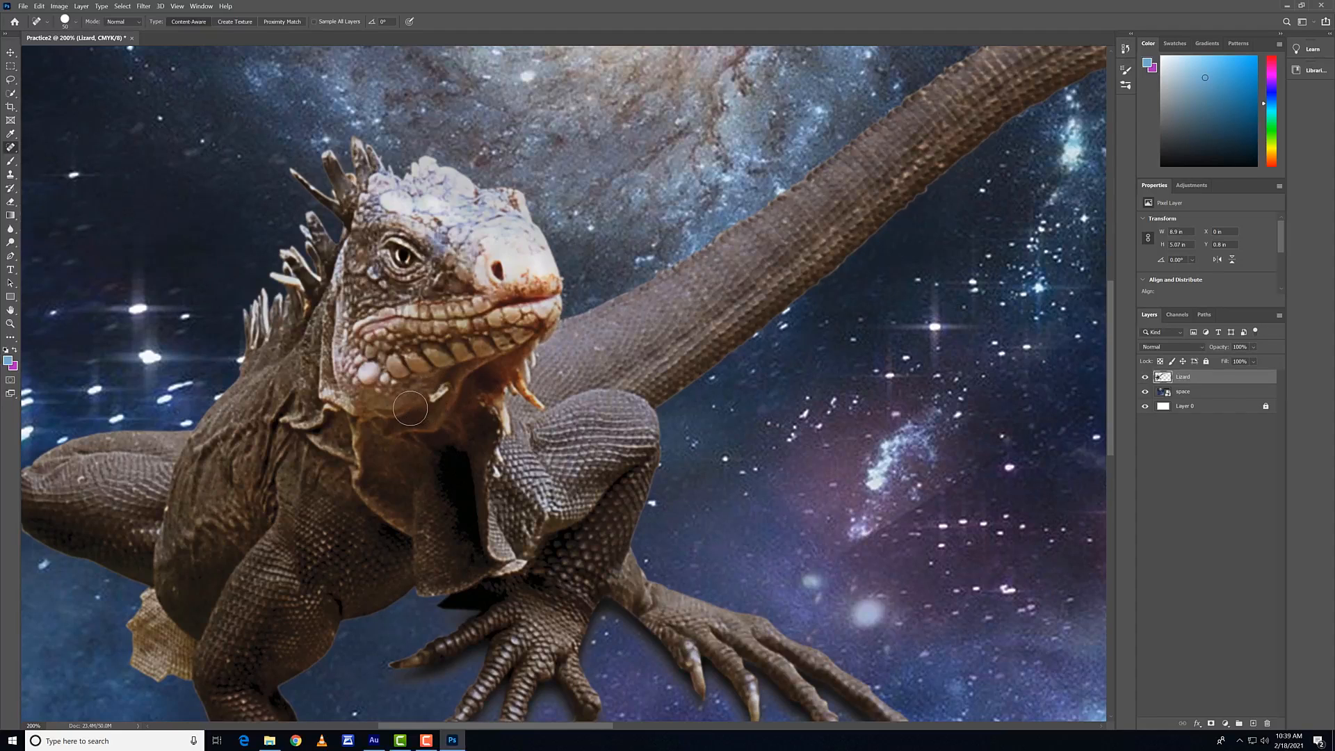
pyautogui.moveTo(411, 408); pyautogui.dragTo(462, 370)
pyautogui.moveTo(415, 407); pyautogui.dragTo(445, 387)
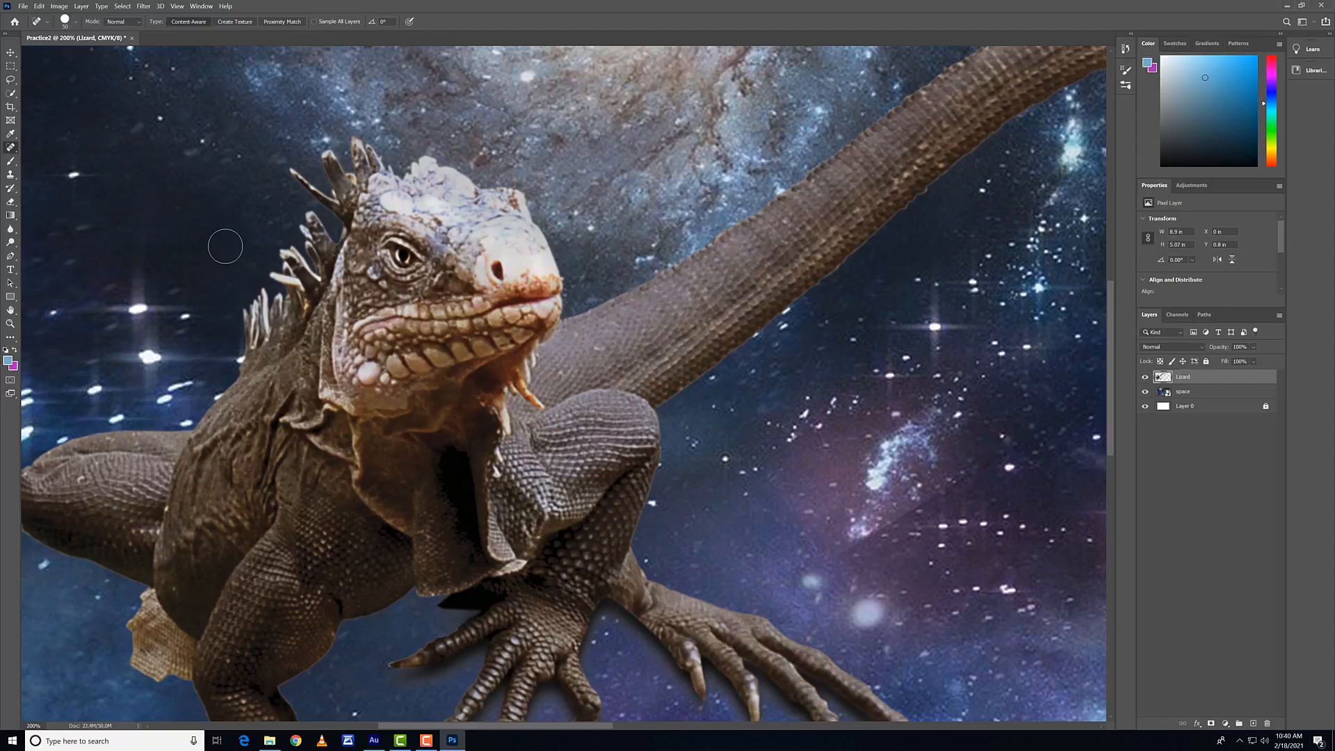
# Step: View the whole composition and check the Spot Healing Brush's painting modes, keeping Normal
pyautogui.hotkey('ctrl', '-')
pyautogui.hotkey('ctrl', '-')
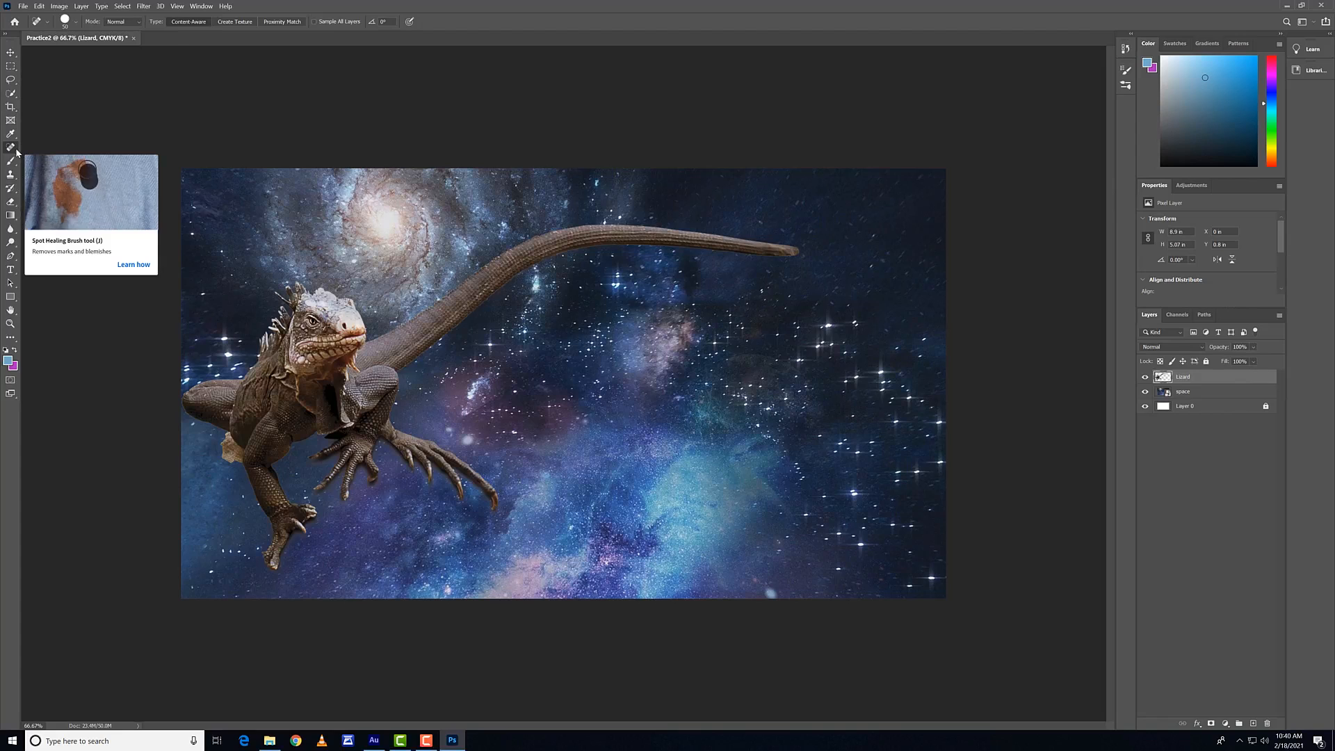
pyautogui.click(131, 26)
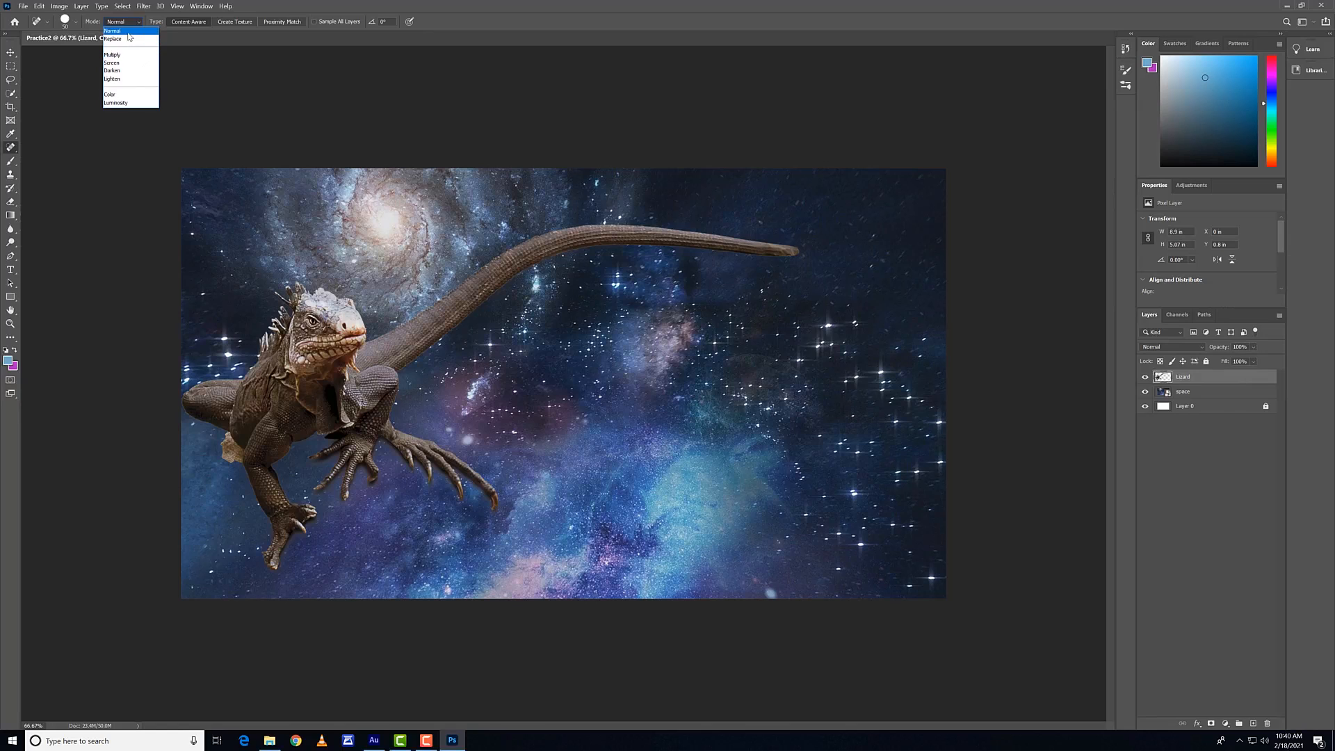
pyautogui.click(134, 20)
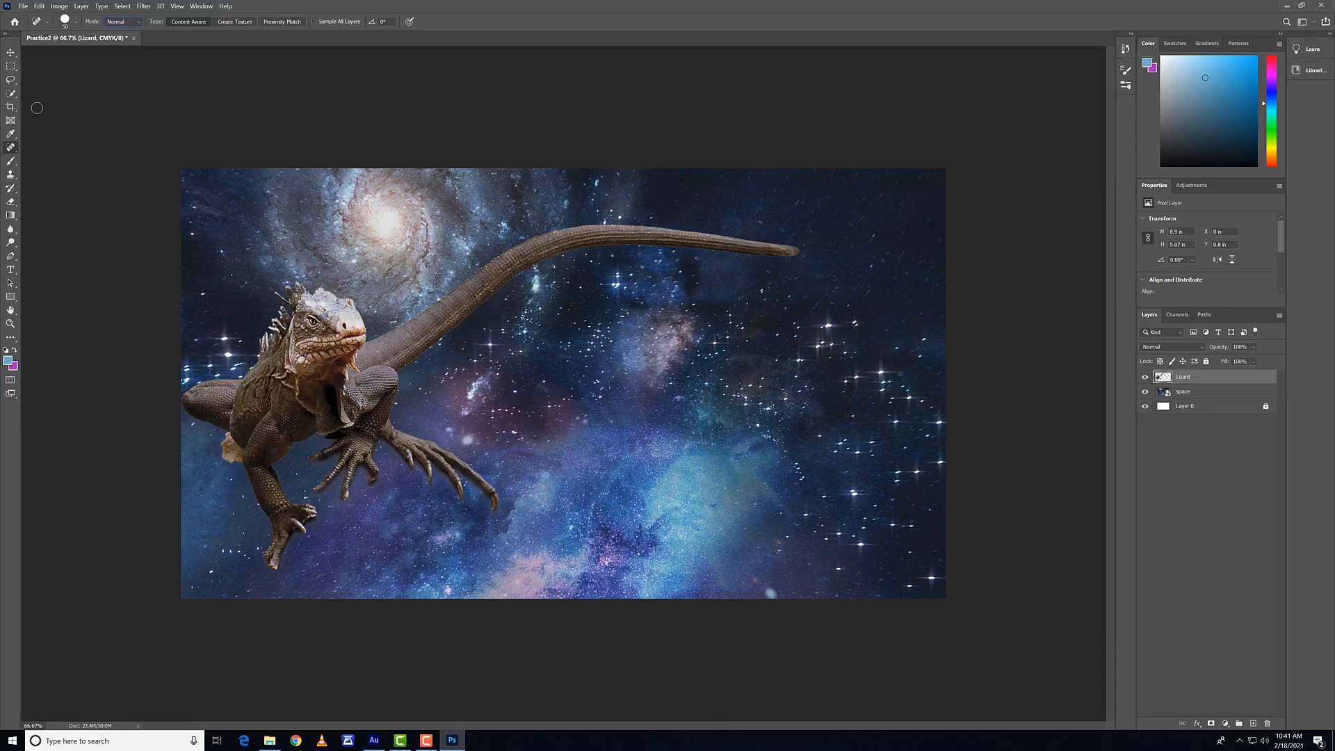
# Step: Choose the Clone Stamp with an enlarged brush and try stamping the starfield without a source point, dismissing the alert
pyautogui.click(11, 174)
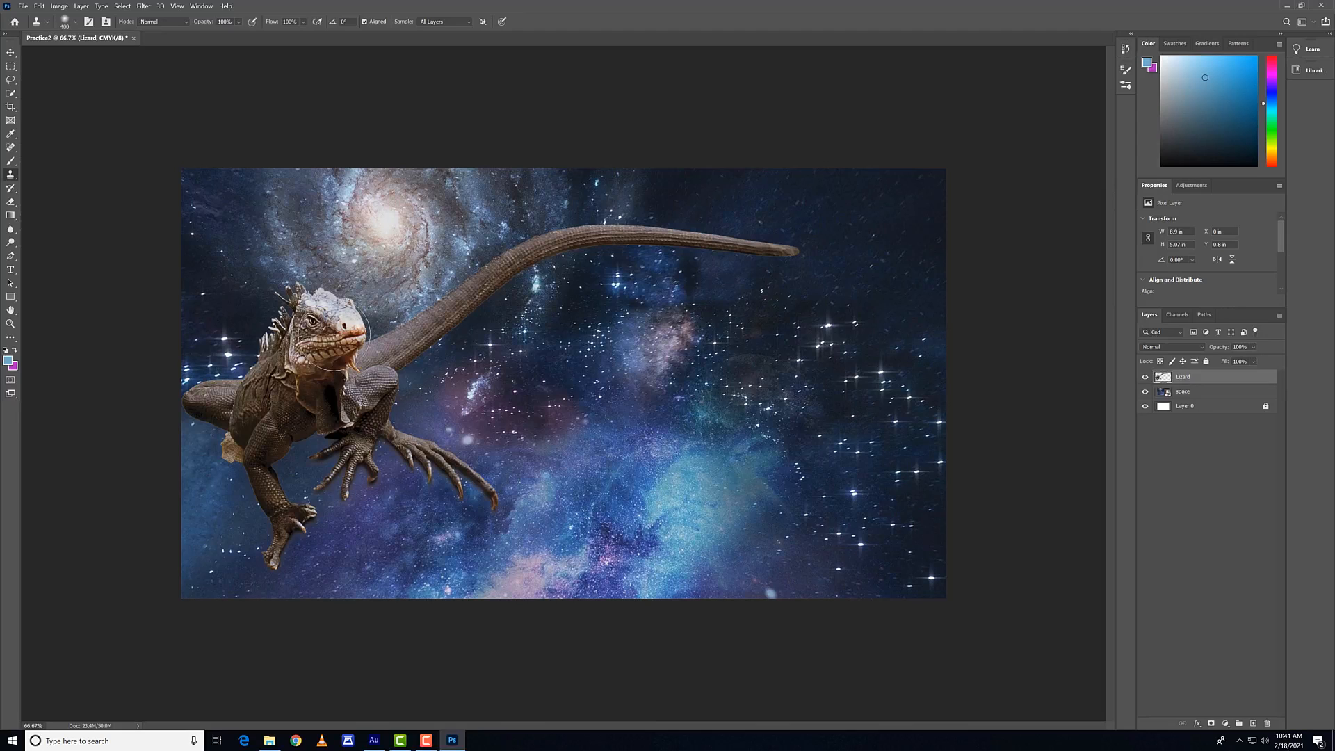
pyautogui.press(']')
pyautogui.click(658, 289)
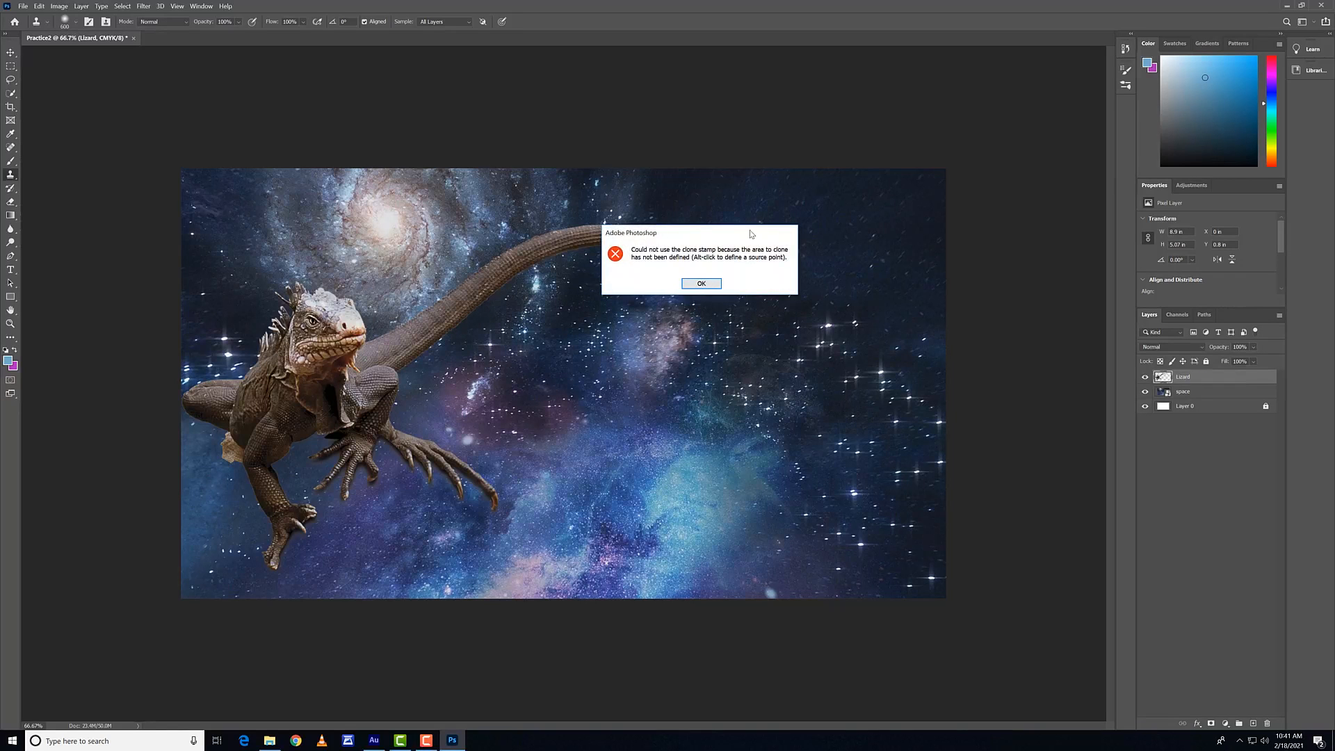
pyautogui.click(707, 283)
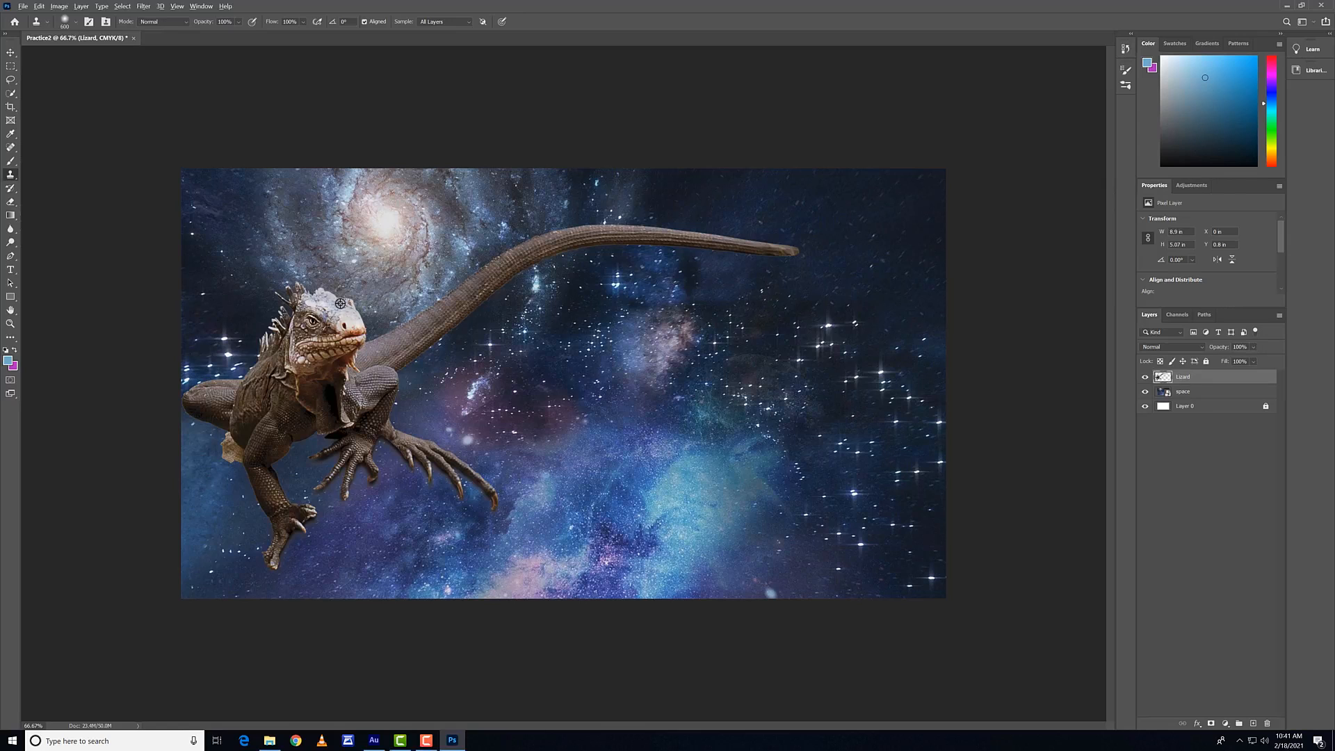
# Step: Try cloning the lizard's head, upper body and the spiral galaxy into the middle of the starfield, and undo the strokes
pyautogui.keyDown('alt'); pyautogui.click(324, 333); pyautogui.keyUp('alt')
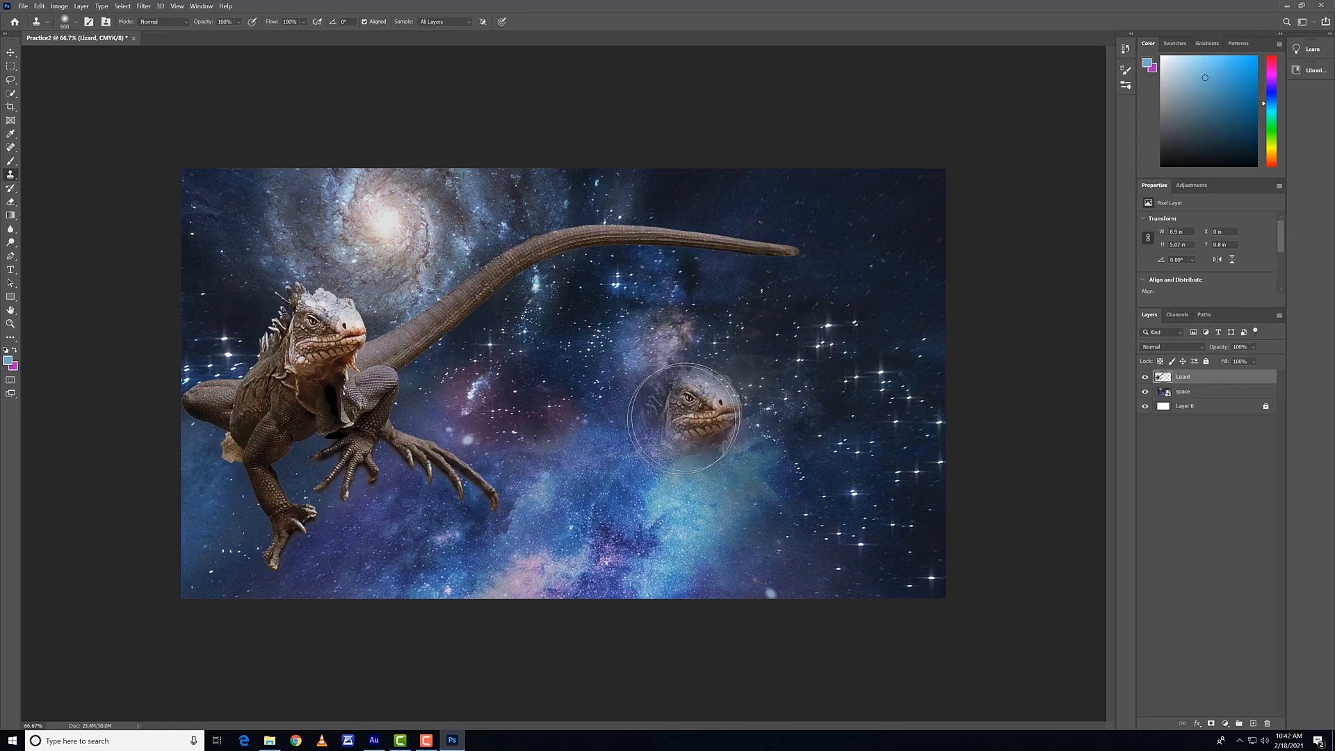
pyautogui.click(678, 424)
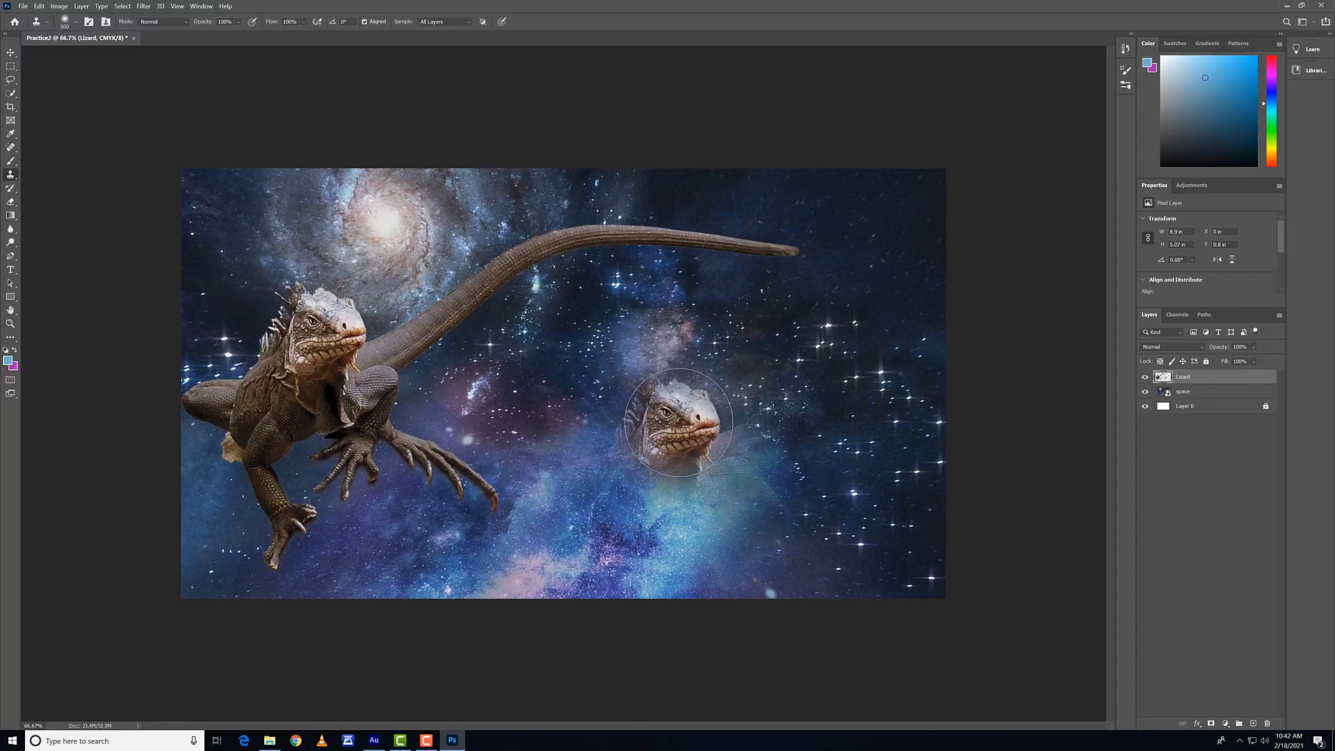
pyautogui.moveTo(700, 365)
pyautogui.mouseDown()
pyautogui.moveTo(695, 337)
pyautogui.moveTo(642, 339)
pyautogui.moveTo(684, 356)
pyautogui.moveTo(692, 324)
pyautogui.moveTo(661, 324)
pyautogui.moveTo(678, 372)
pyautogui.moveTo(756, 370)
pyautogui.moveTo(773, 331)
pyautogui.moveTo(732, 326)
pyautogui.mouseUp()
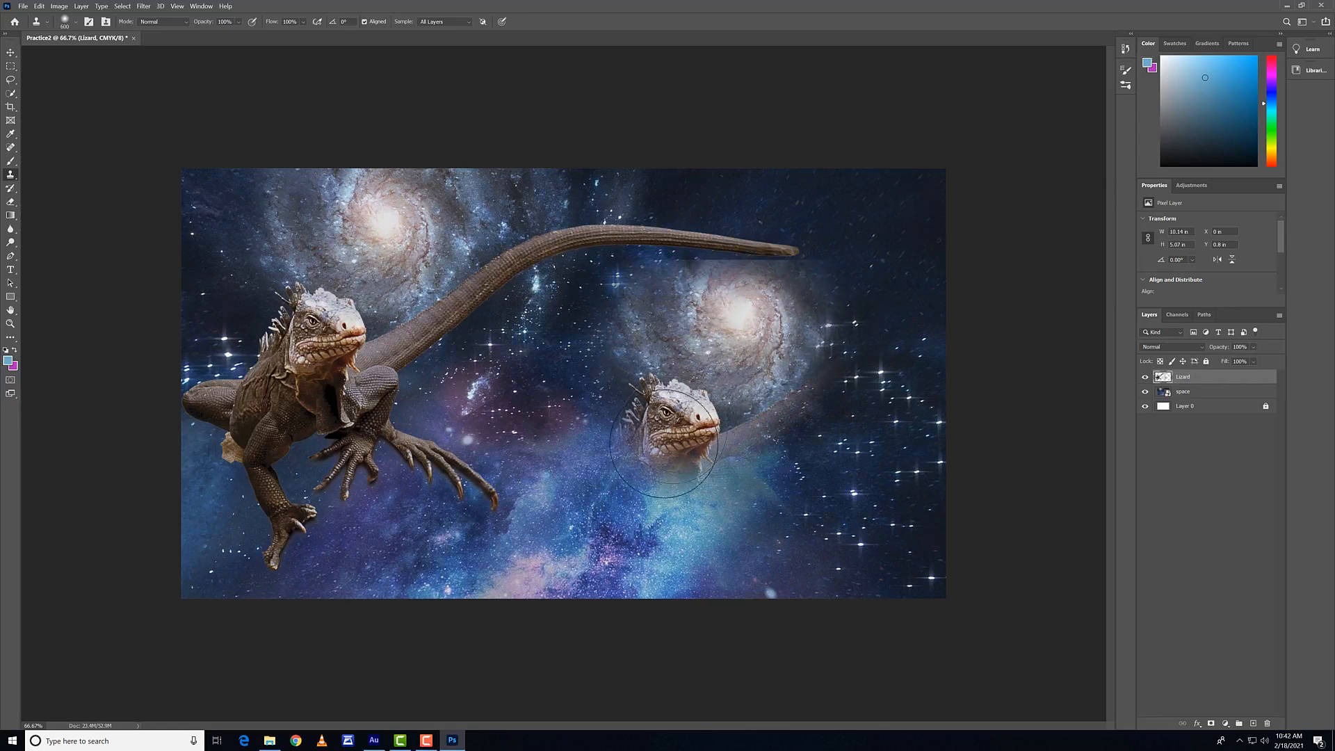
pyautogui.moveTo(665, 443)
pyautogui.mouseDown()
pyautogui.moveTo(655, 473)
pyautogui.moveTo(581, 511)
pyautogui.moveTo(549, 500)
pyautogui.moveTo(612, 487)
pyautogui.moveTo(634, 410)
pyautogui.mouseUp()
pyautogui.moveTo(701, 353); pyautogui.dragTo(778, 292)
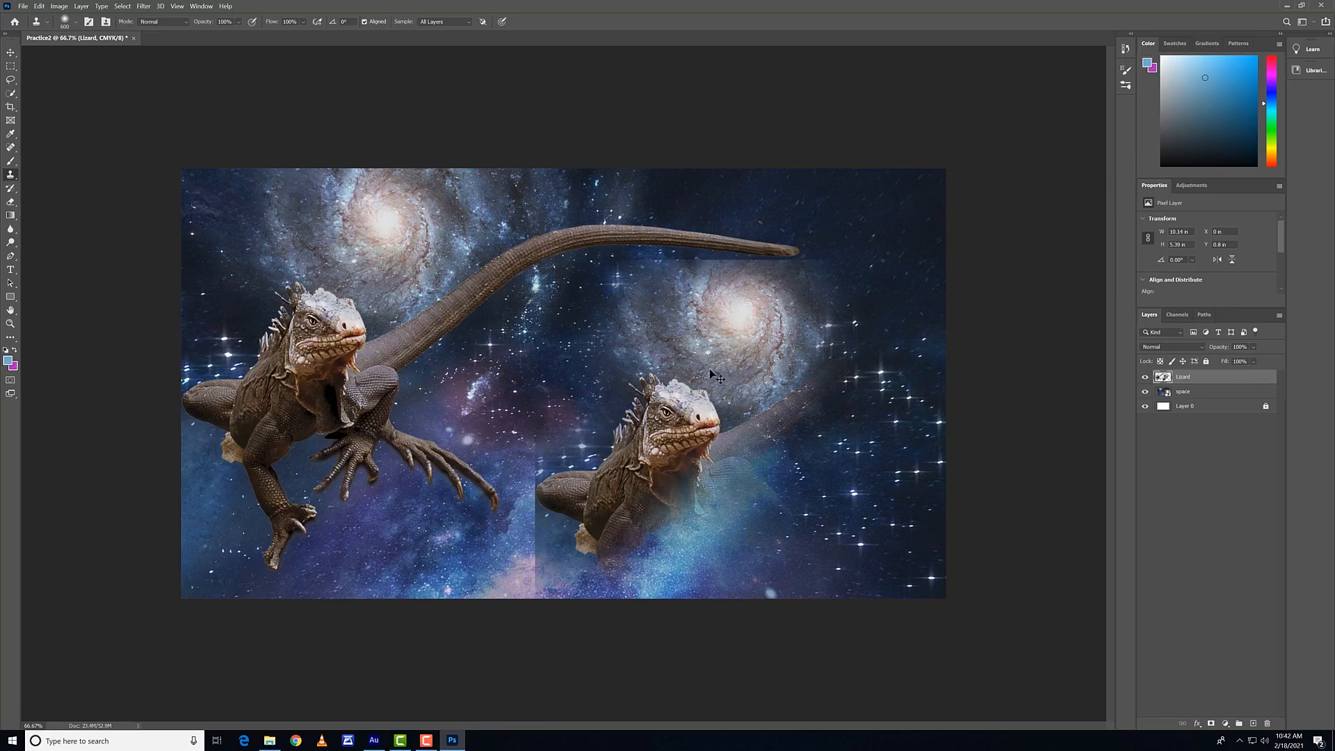
pyautogui.hotkey('ctrl', 'z')
pyautogui.hotkey('ctrl', 'z')
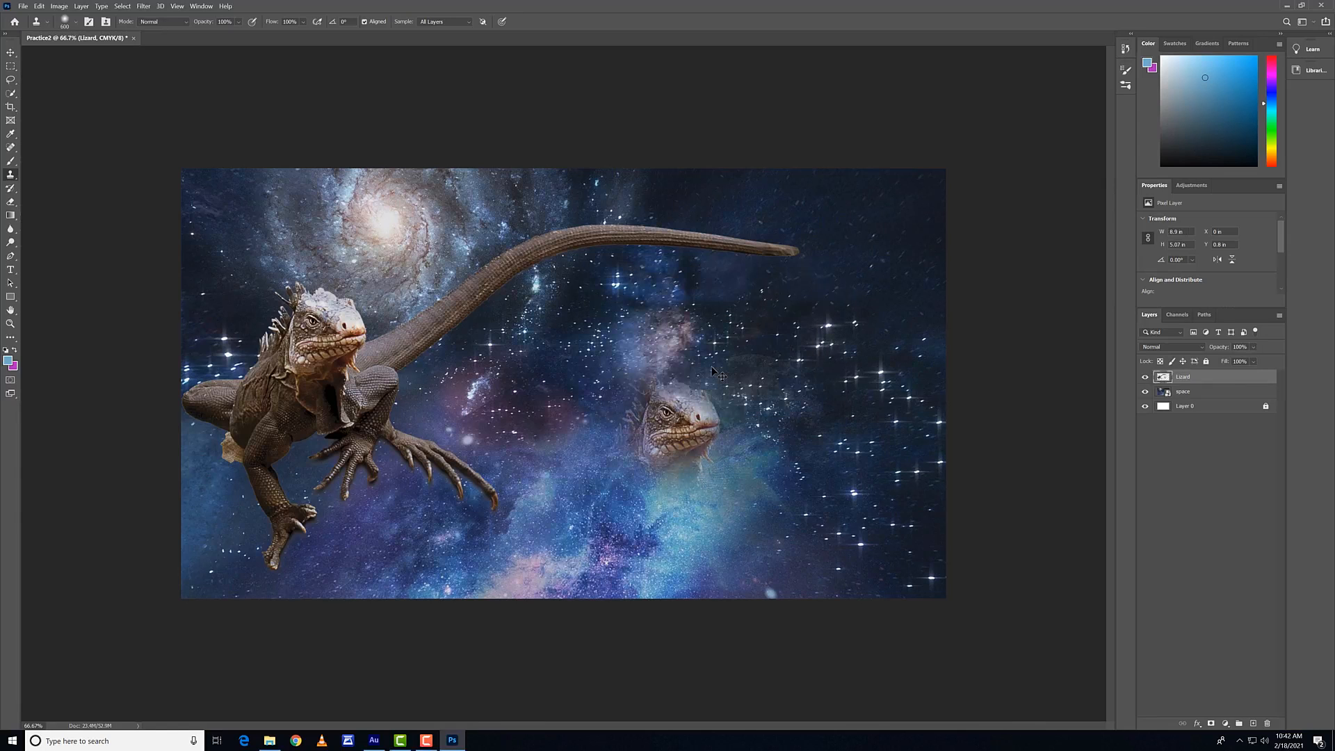
pyautogui.hotkey('ctrl', 'z')
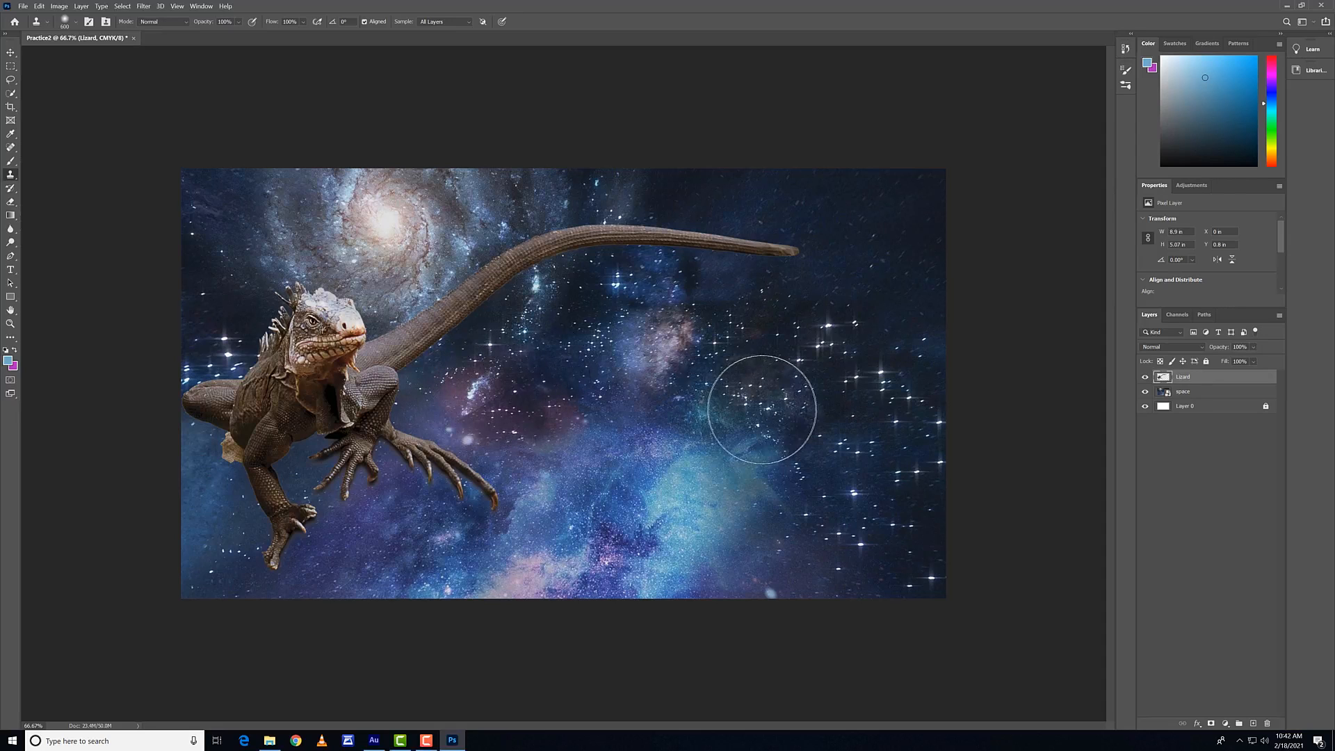
# Step: Clone the lizard's head onto three spots: right of centre, the lower middle and beside the tail tip, resampling the face as needed
pyautogui.moveTo(753, 392)
pyautogui.mouseDown()
pyautogui.moveTo(760, 417)
pyautogui.moveTo(754, 388)
pyautogui.moveTo(737, 403)
pyautogui.moveTo(747, 397)
pyautogui.mouseUp()
pyautogui.keyDown('alt'); pyautogui.click(343, 333); pyautogui.keyUp('alt')
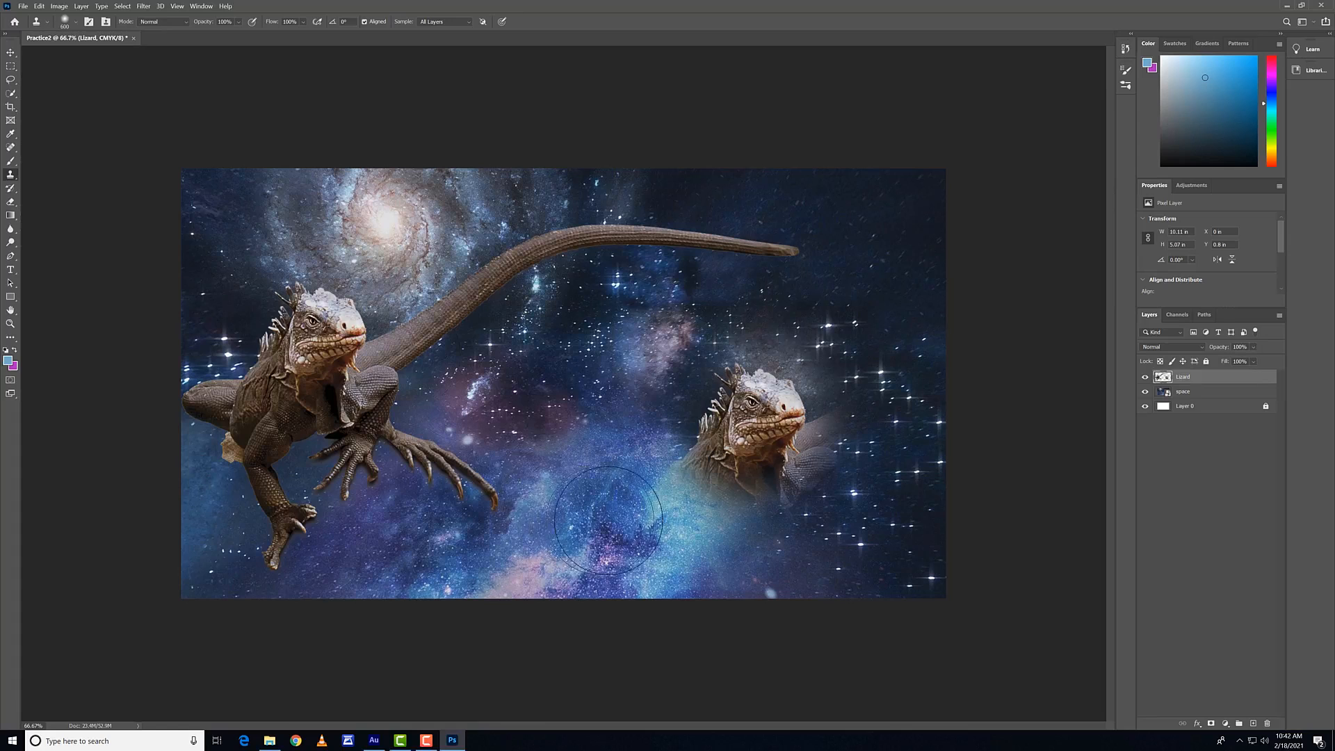
pyautogui.moveTo(570, 486)
pyautogui.mouseDown()
pyautogui.moveTo(596, 495)
pyautogui.moveTo(588, 514)
pyautogui.mouseUp()
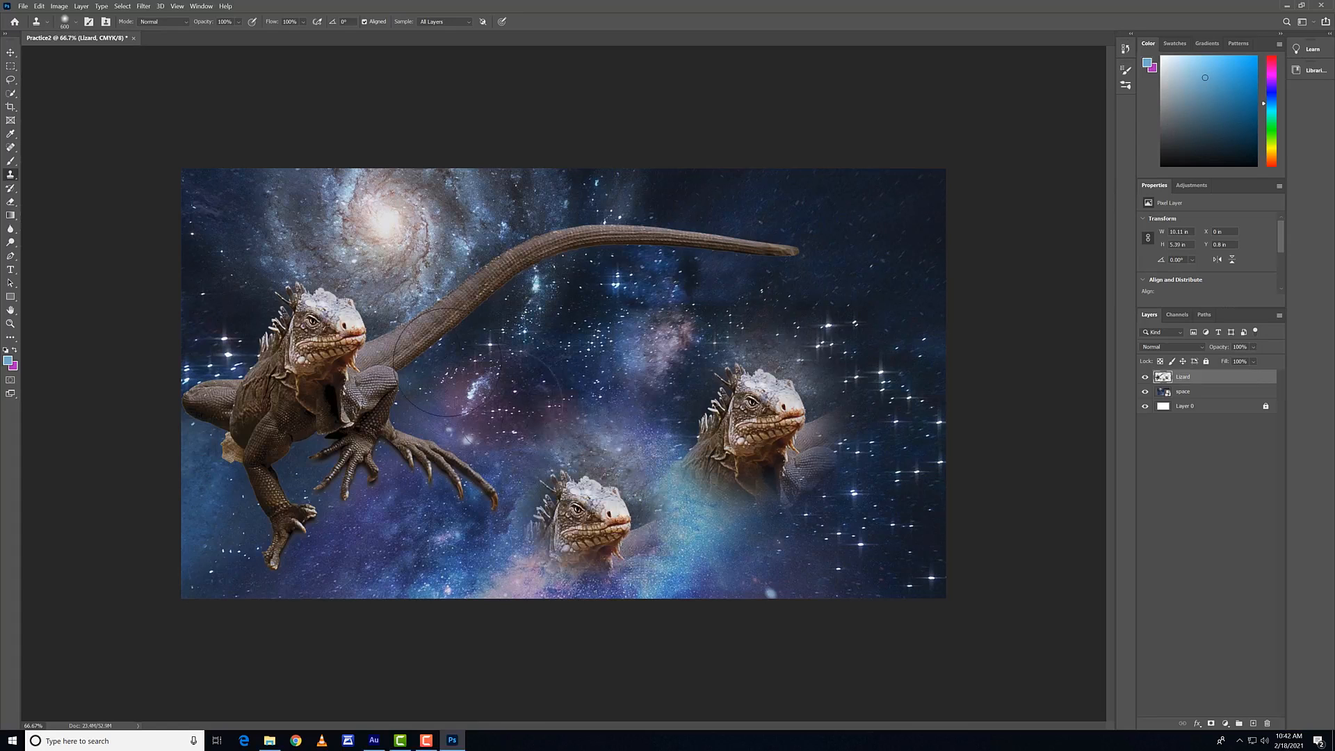
pyautogui.keyDown('alt'); pyautogui.click(324, 339); pyautogui.keyUp('alt')
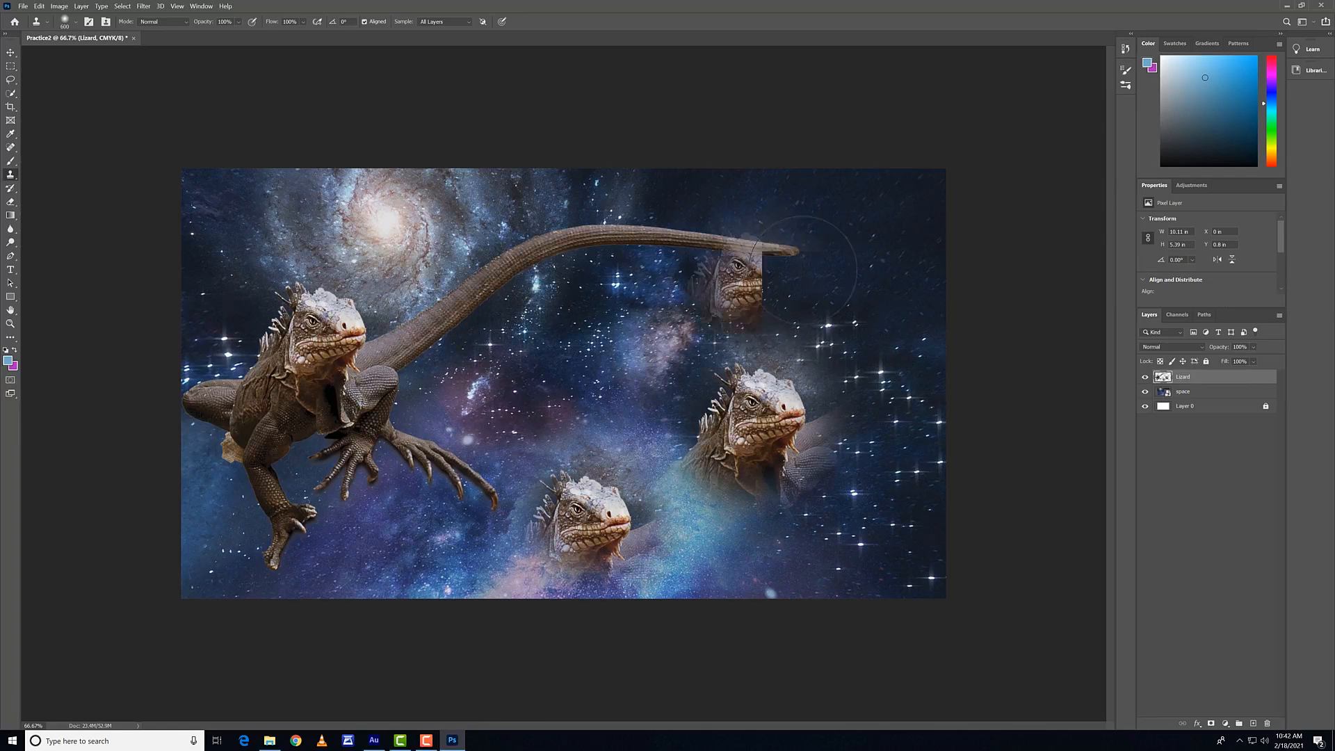
pyautogui.moveTo(861, 263); pyautogui.dragTo(861, 267)
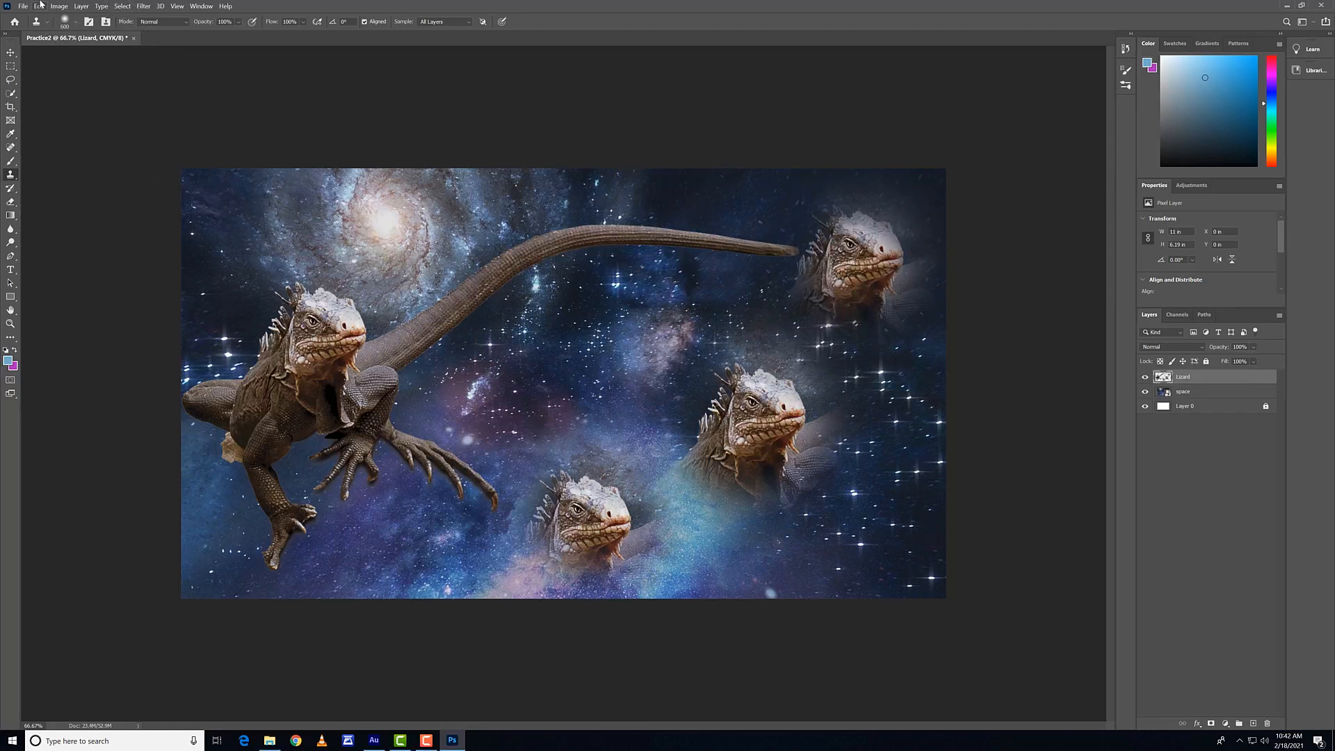
# Step: Check the Lizard layer's bounds and look through the General, Dry Media and Wet Media brush groups for the Eraser
pyautogui.click(10, 52)
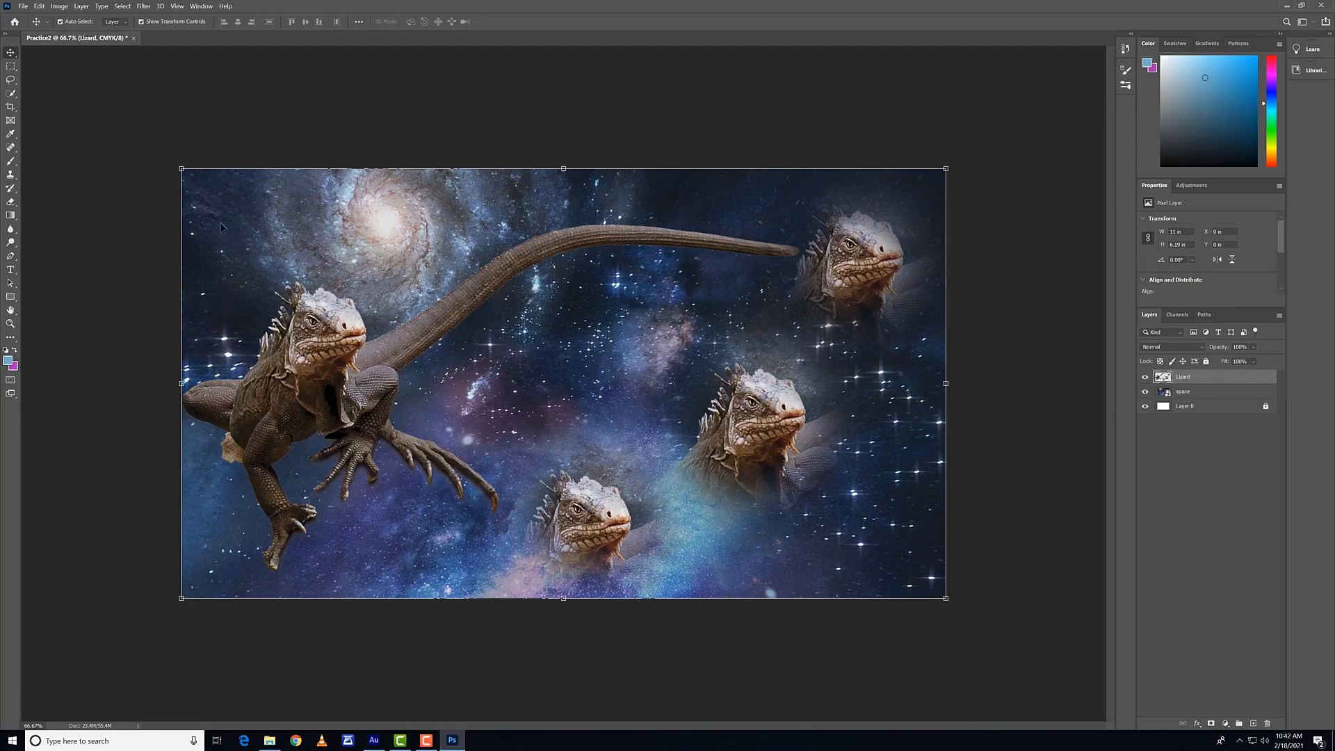
pyautogui.click(10, 202)
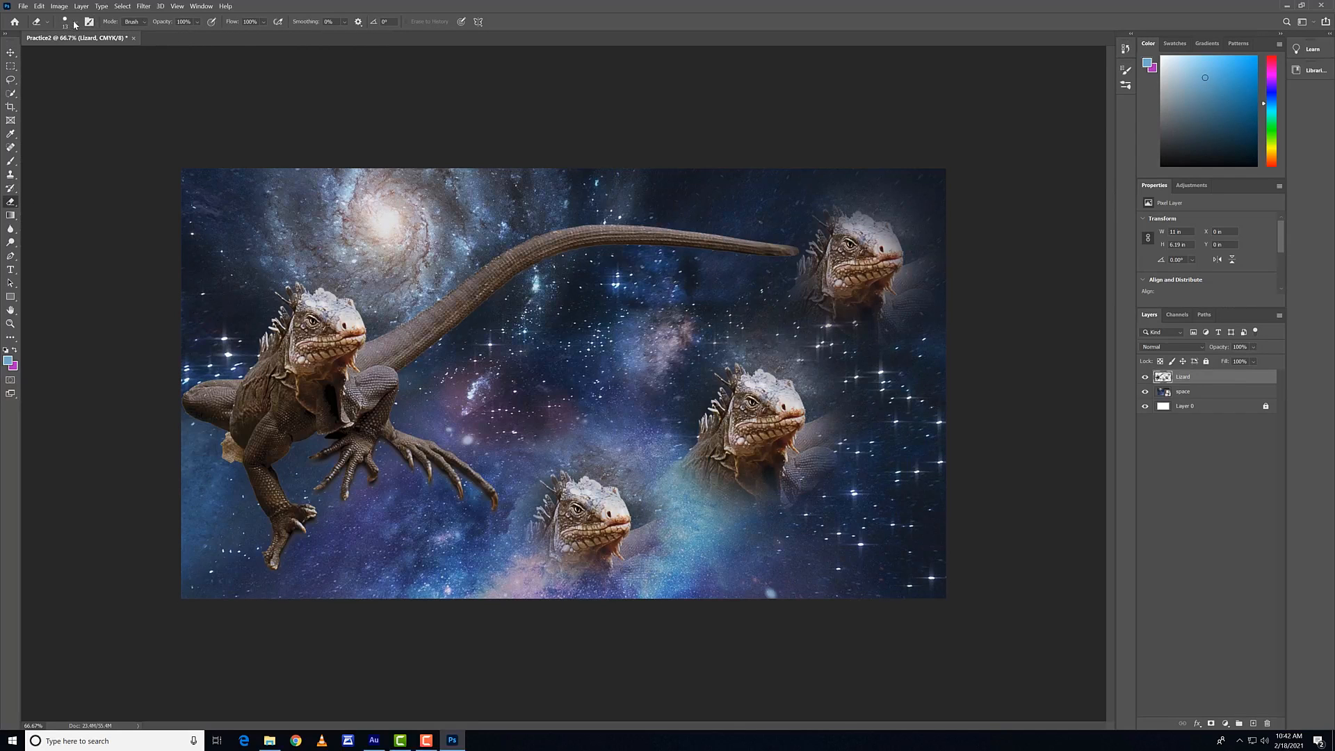
pyautogui.click(75, 25)
pyautogui.click(18, 123)
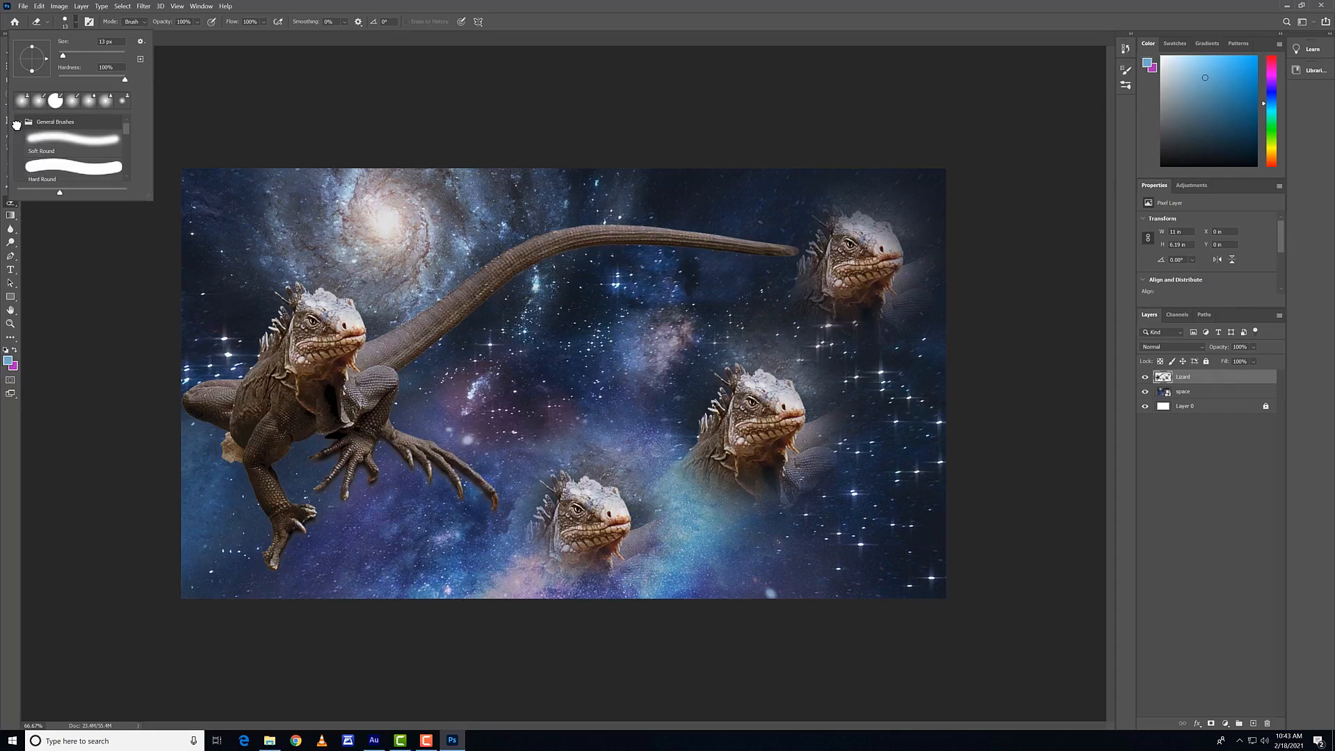
pyautogui.click(18, 123)
pyautogui.click(16, 137)
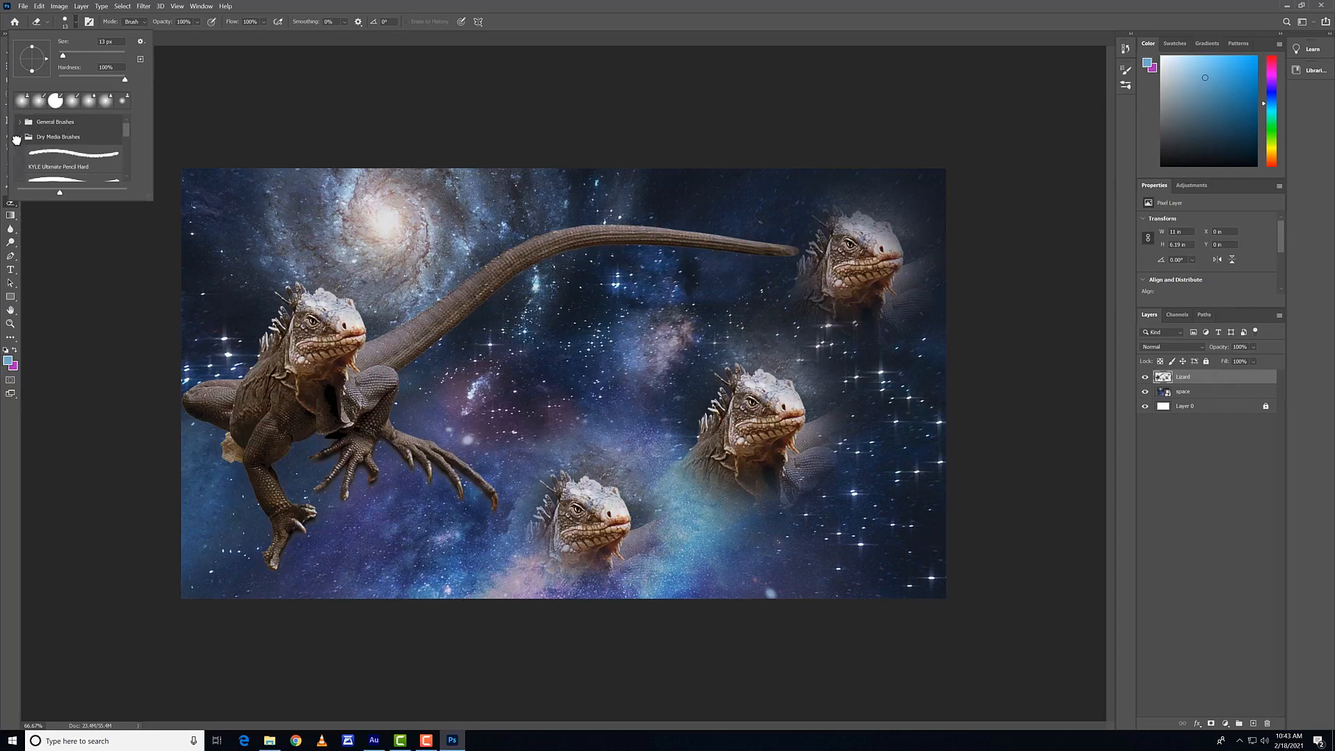
pyautogui.scroll(-2, 49, 142)
pyautogui.scroll(3, 49, 141)
pyautogui.click(20, 138)
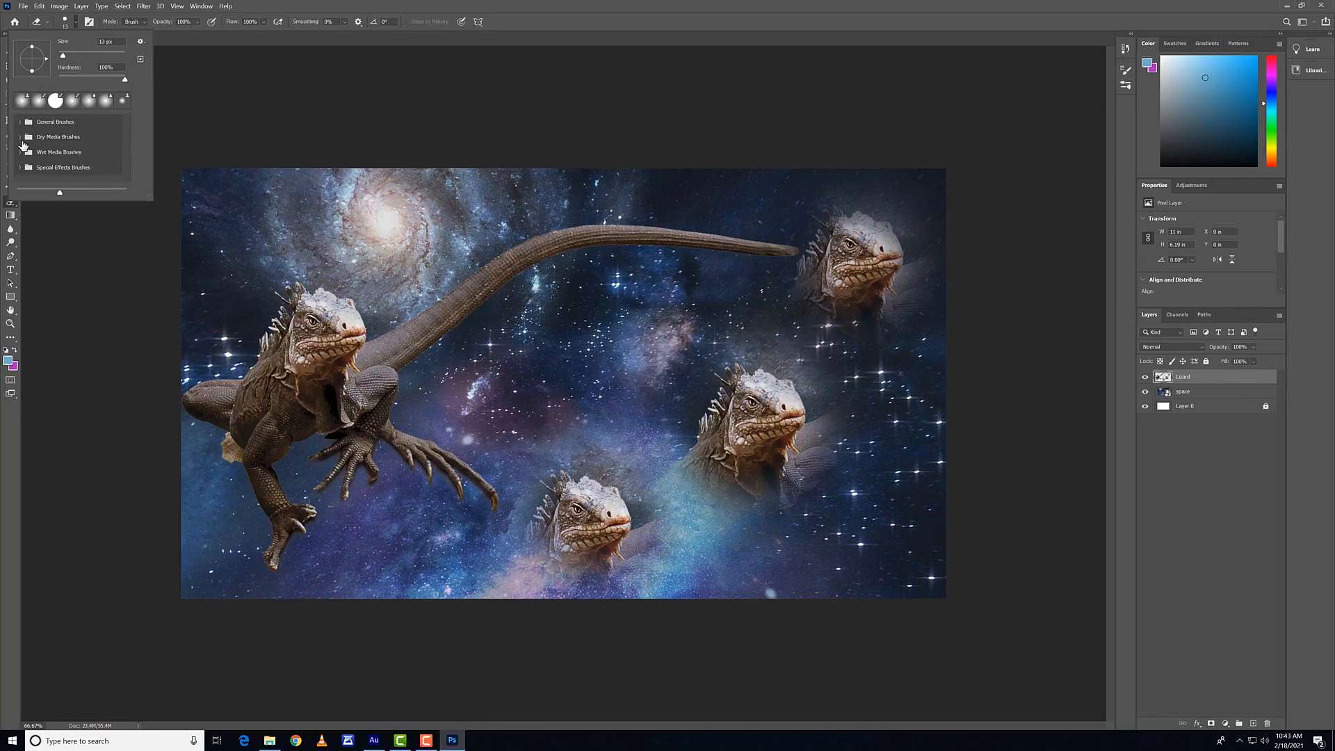
pyautogui.click(20, 152)
pyautogui.scroll(-4, 58, 146)
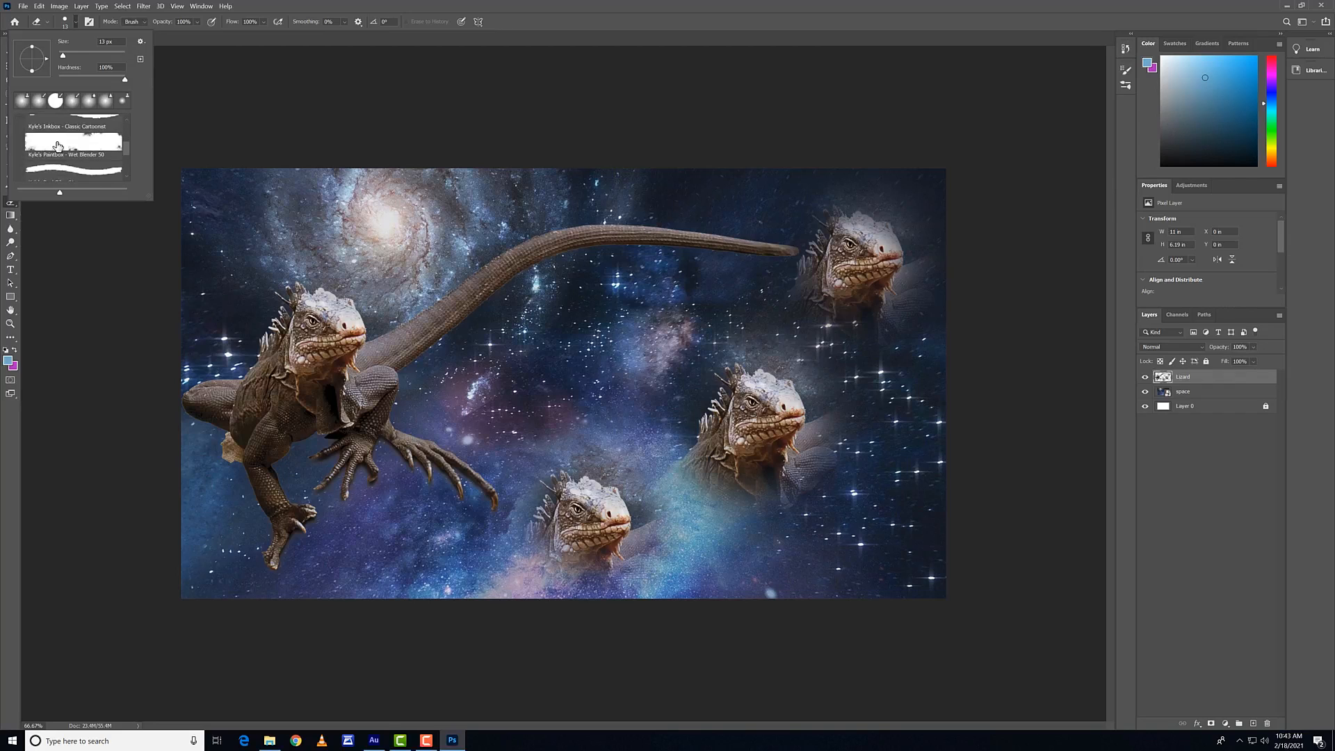
# Step: Choose the Kyle's Impressionist Blender 1 brush and smudge the original lizard's head and the middle of its tail
pyautogui.scroll(-3, 58, 146)
pyautogui.click(66, 148)
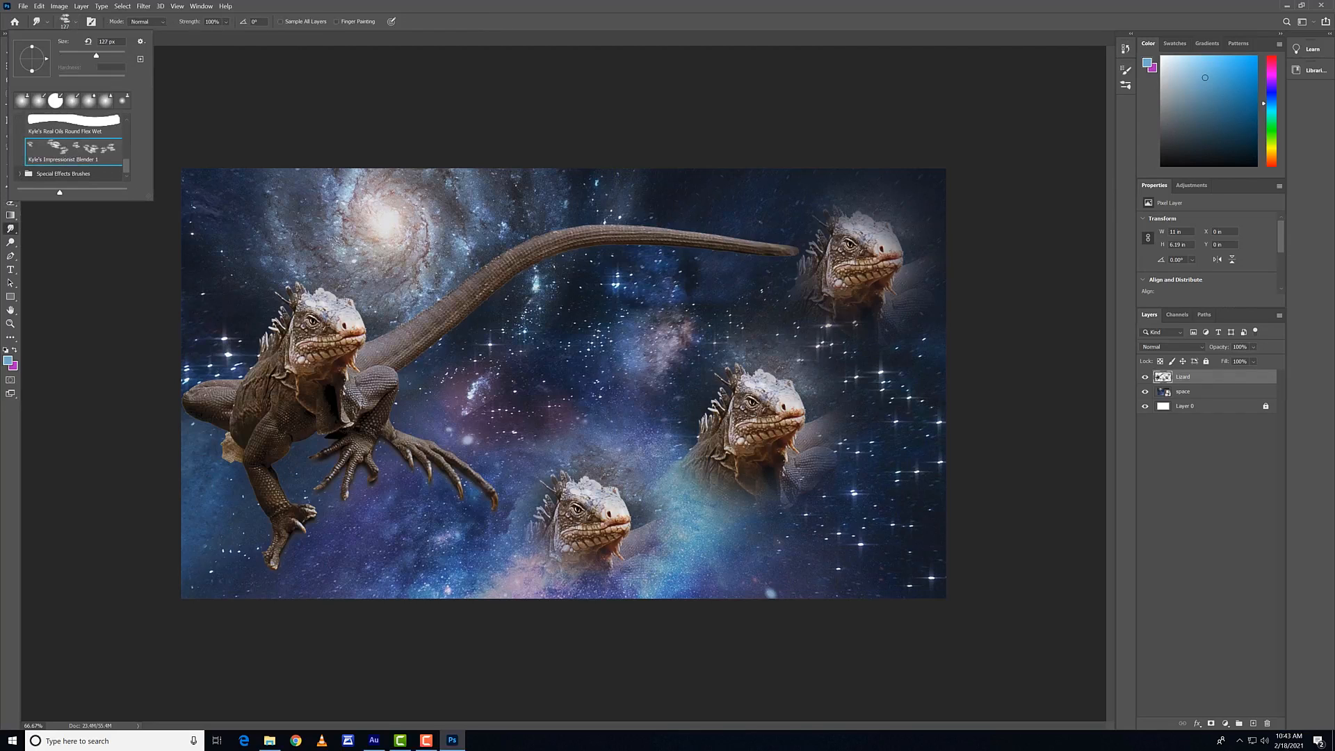
pyautogui.moveTo(253, 325)
pyautogui.mouseDown()
pyautogui.moveTo(322, 280)
pyautogui.moveTo(290, 334)
pyautogui.mouseUp()
pyautogui.moveTo(465, 268); pyautogui.dragTo(461, 310)
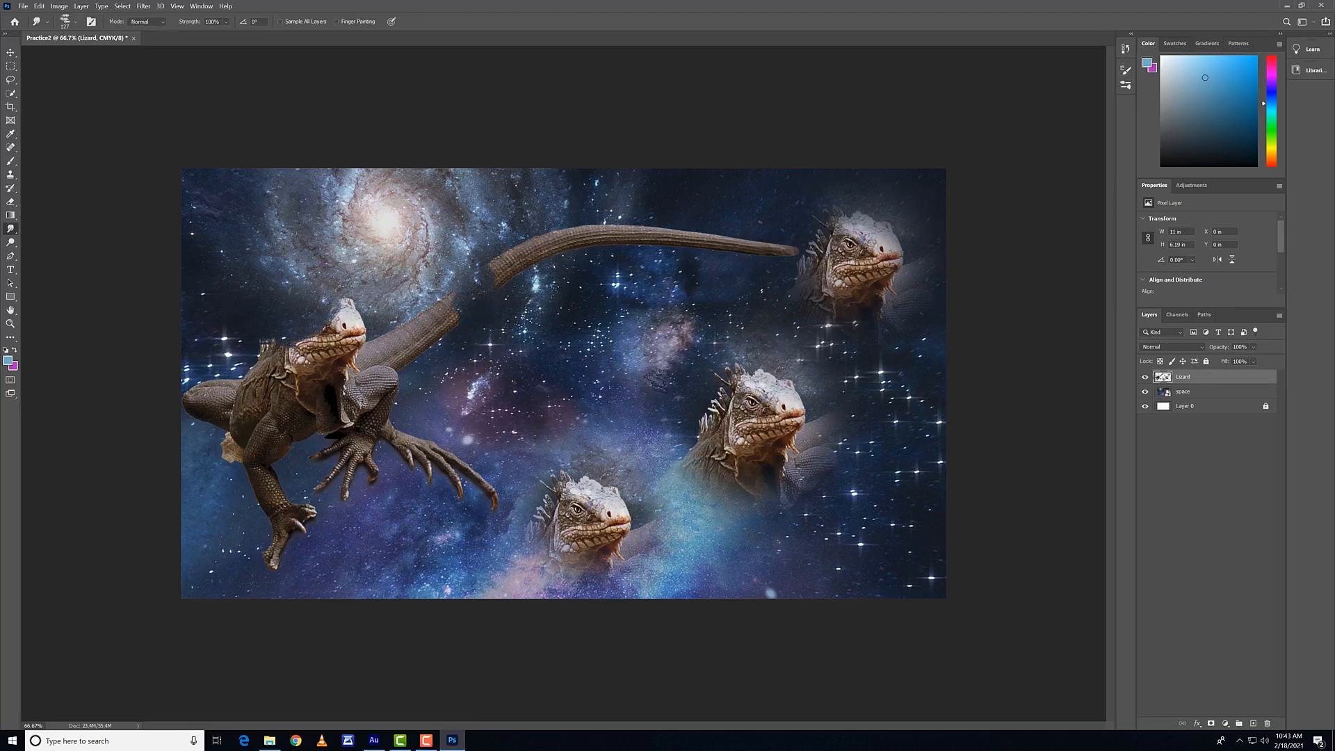
# Step: Rasterize the space layer and smudge the starfield left of the central nebula
pyautogui.click(1182, 391)
pyautogui.click(628, 365)
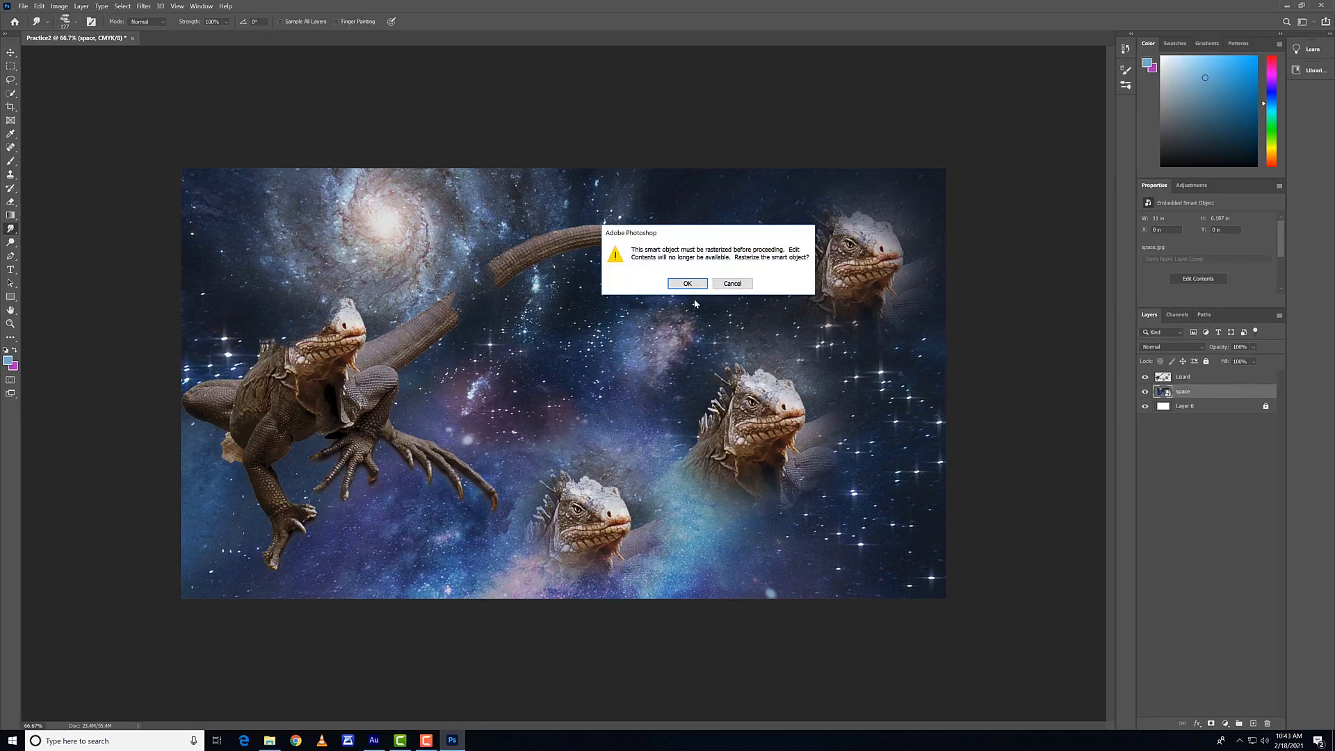
pyautogui.click(686, 283)
pyautogui.moveTo(657, 306)
pyautogui.mouseDown()
pyautogui.moveTo(586, 345)
pyautogui.moveTo(576, 416)
pyautogui.mouseUp()
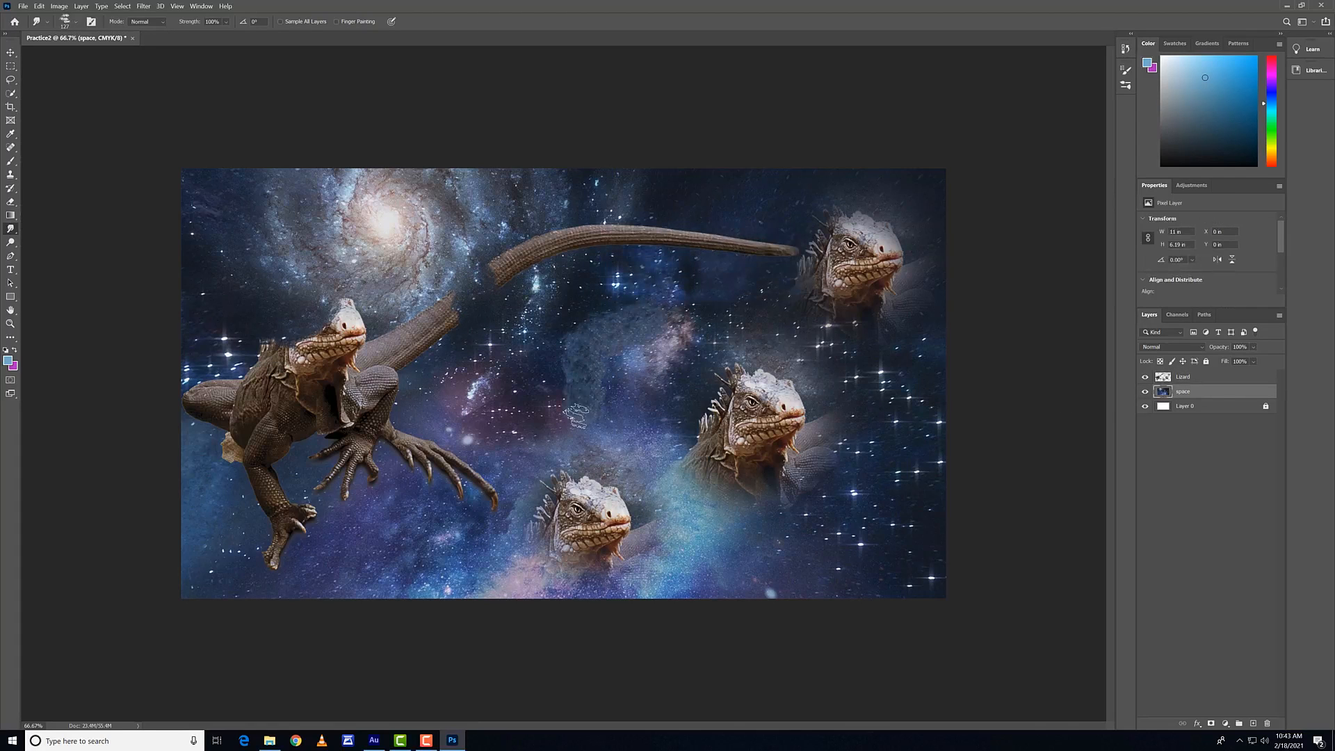
# Step: Undo the smudge strokes and the trial rasterization, keeping all three cloned lizard heads
pyautogui.hotkey('ctrl', 'z')
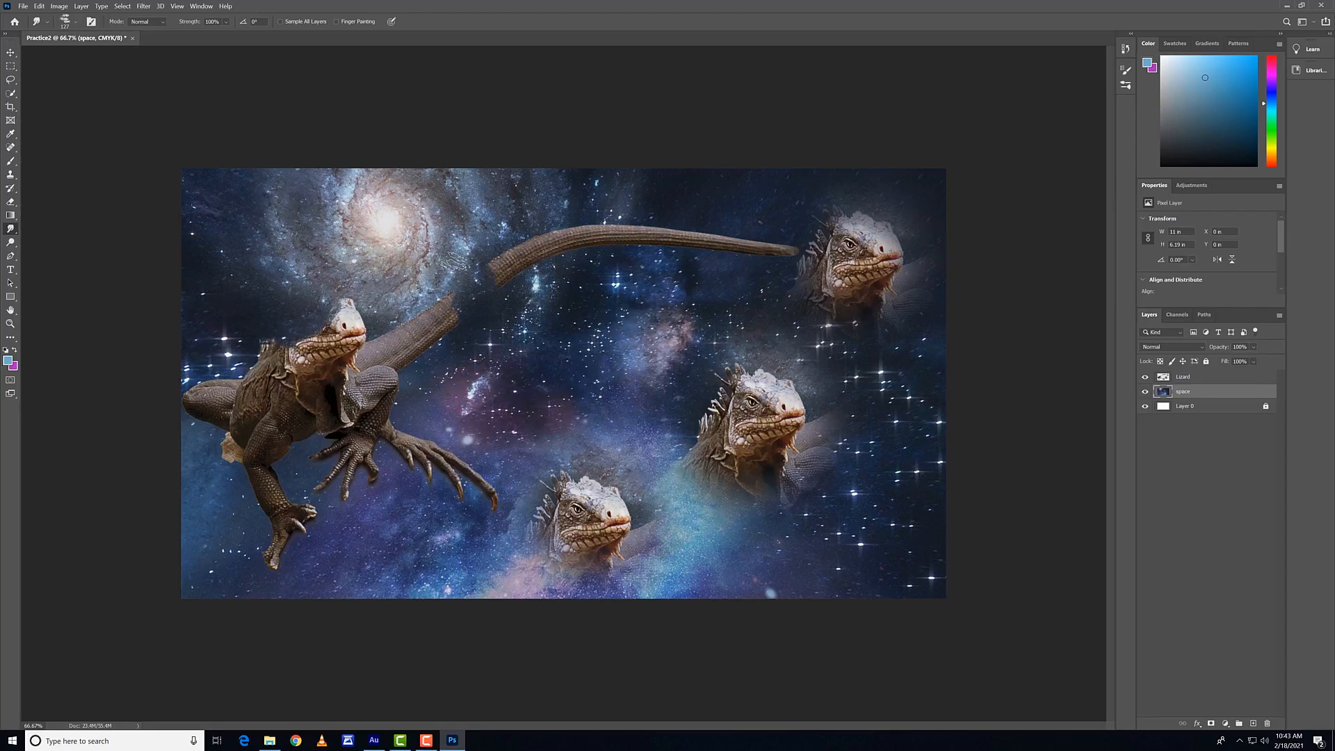
pyautogui.hotkey('ctrl', 'z')
pyautogui.hotkey('ctrl', 'z')
pyautogui.hotkey('ctrl', 'z')
pyautogui.hotkey('ctrl', 'z')
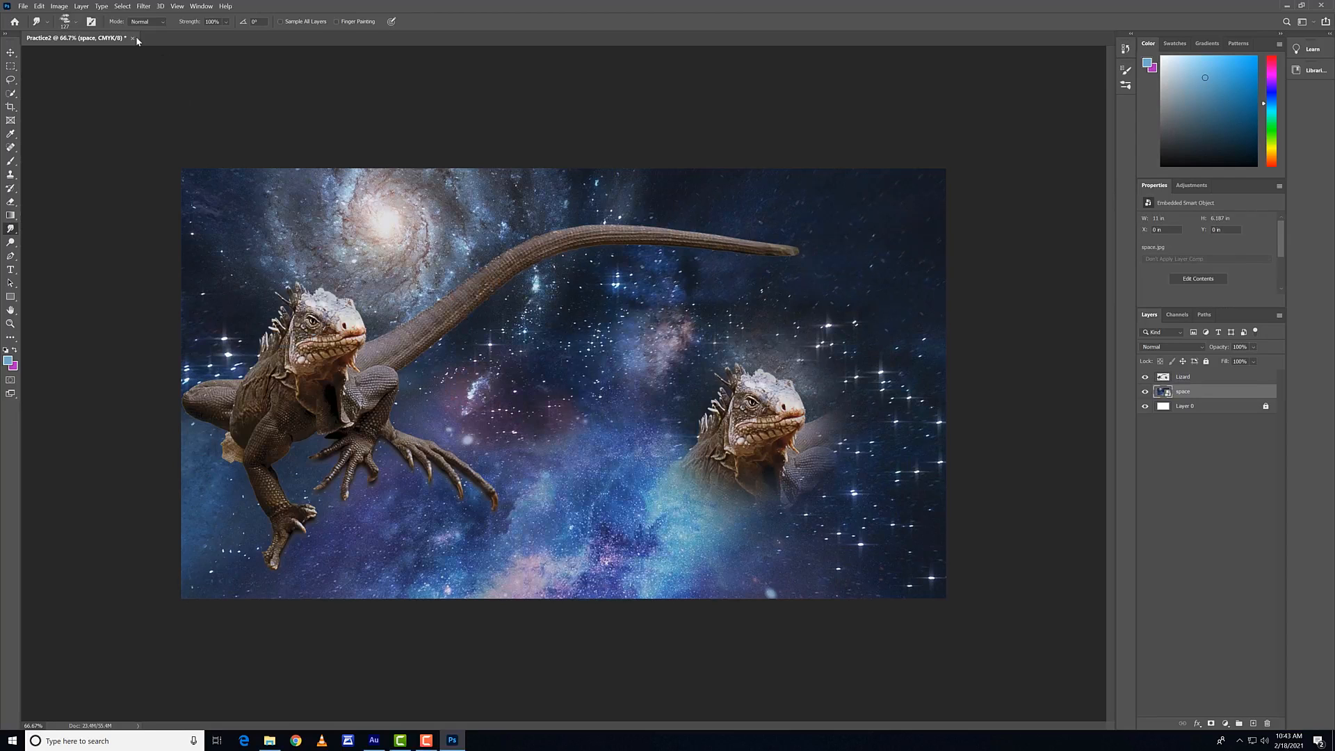
pyautogui.hotkey('ctrl', 'shift', 'z')
pyautogui.hotkey('ctrl', 'shift', 'z')
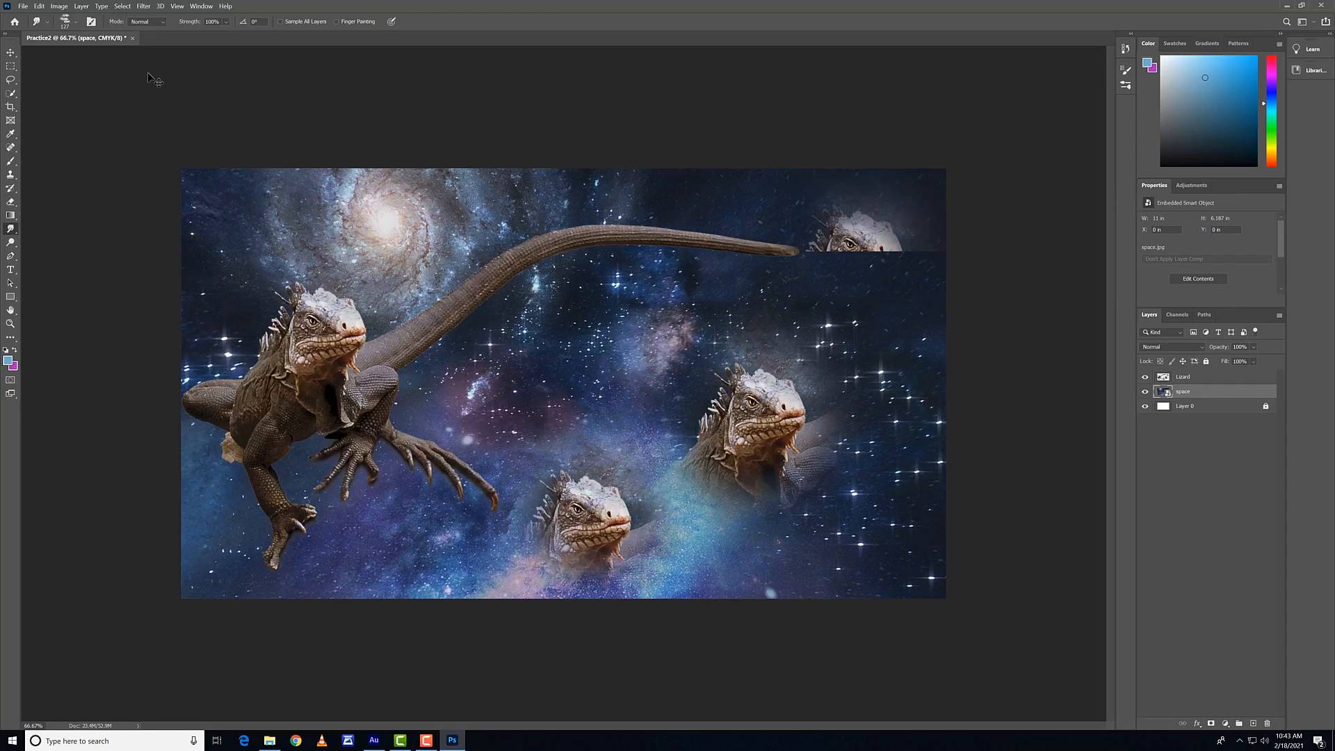
# Step: Return to the recent 600 px soft Clone Stamp brush and rasterize the space layer
pyautogui.click(64, 22)
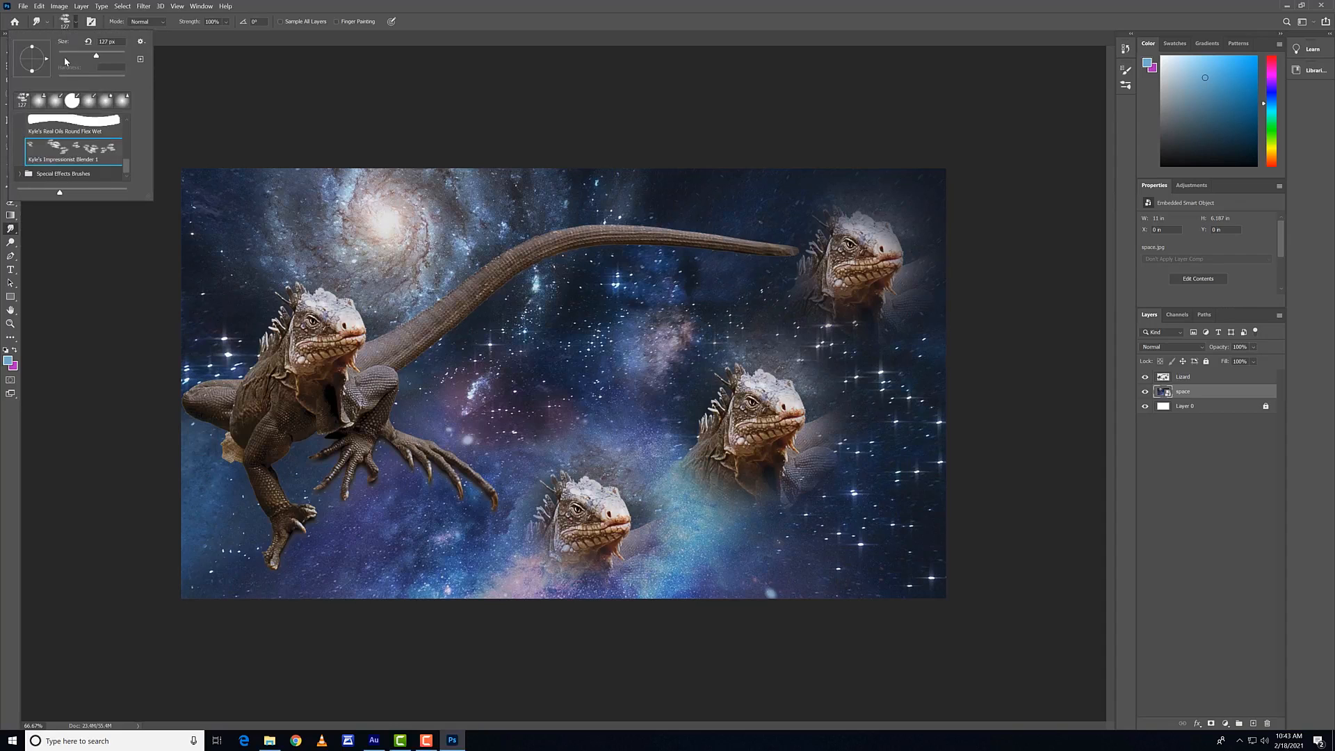
pyautogui.click(39, 103)
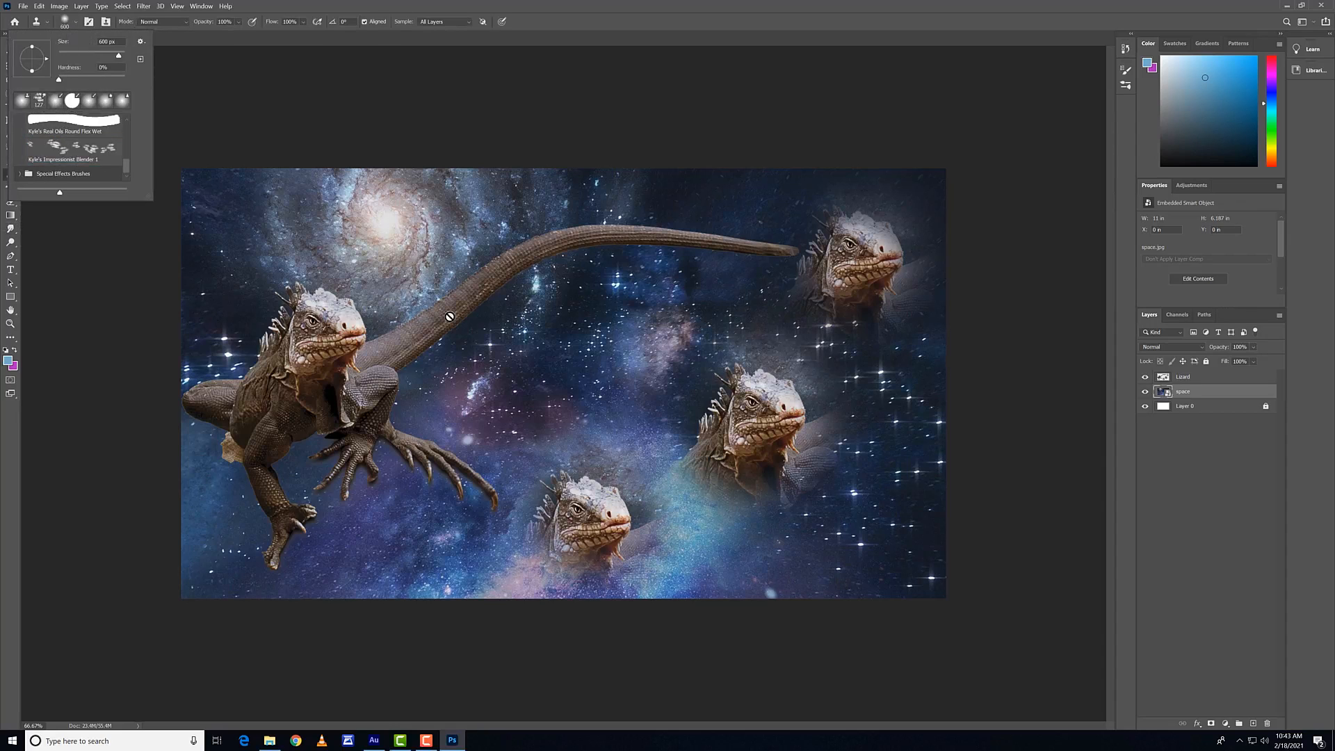
pyautogui.click(414, 276)
pyautogui.click(692, 286)
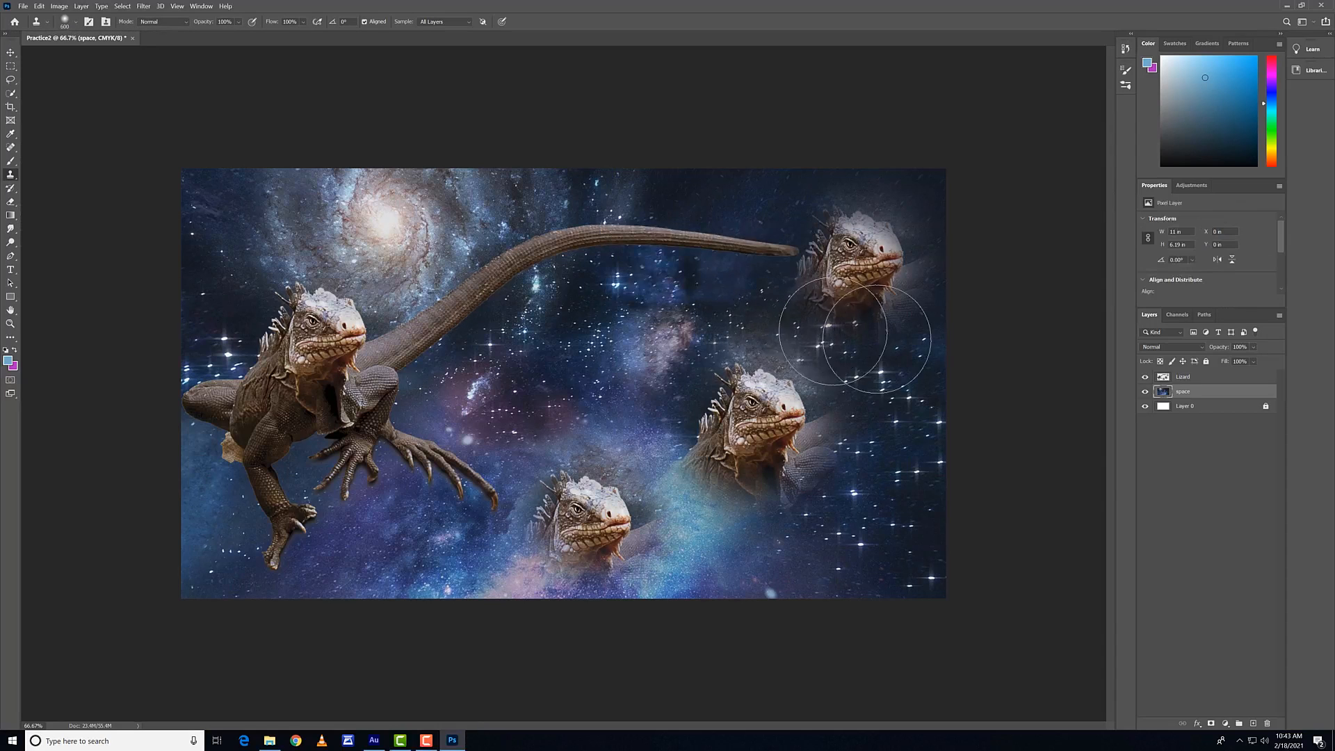
# Step: Try the Eraser along the tail on the Lizard layer and undo the erasure
pyautogui.click(1186, 382)
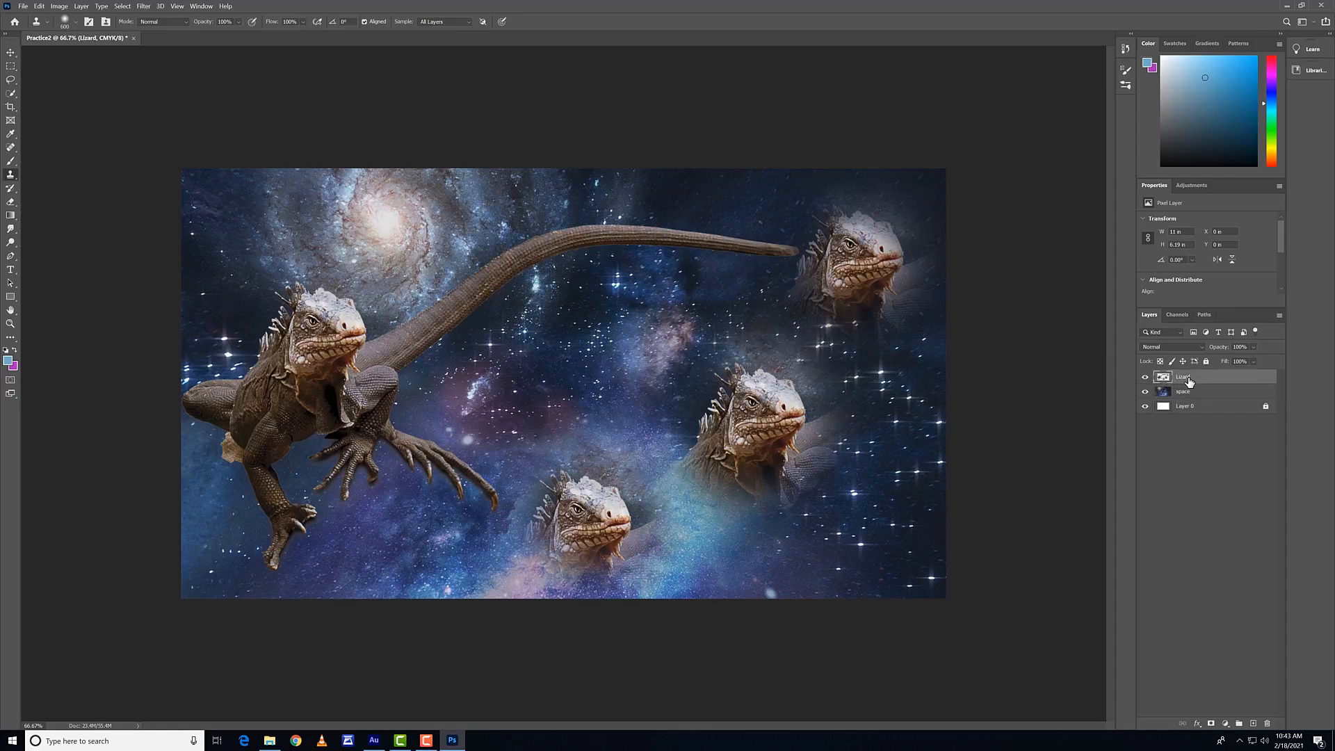
pyautogui.click(12, 203)
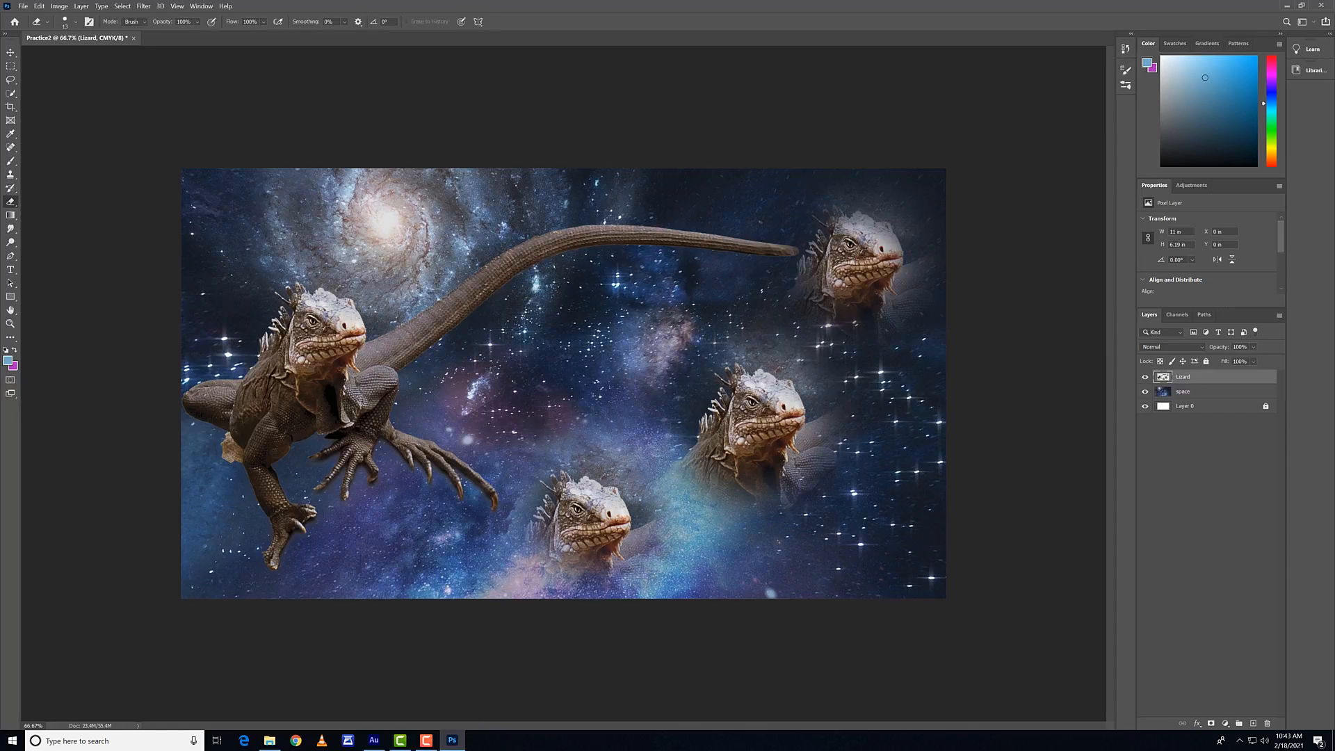
pyautogui.moveTo(389, 341)
pyautogui.mouseDown()
pyautogui.moveTo(508, 266)
pyautogui.moveTo(572, 252)
pyautogui.moveTo(303, 411)
pyautogui.moveTo(233, 400)
pyautogui.moveTo(556, 232)
pyautogui.mouseUp()
pyautogui.hotkey('ctrl', 'z')
pyautogui.hotkey('ctrl', 'z')
pyautogui.hotkey('ctrl', 'z')
pyautogui.hotkey('ctrl', 'z')
pyautogui.hotkey('ctrl', 'z')
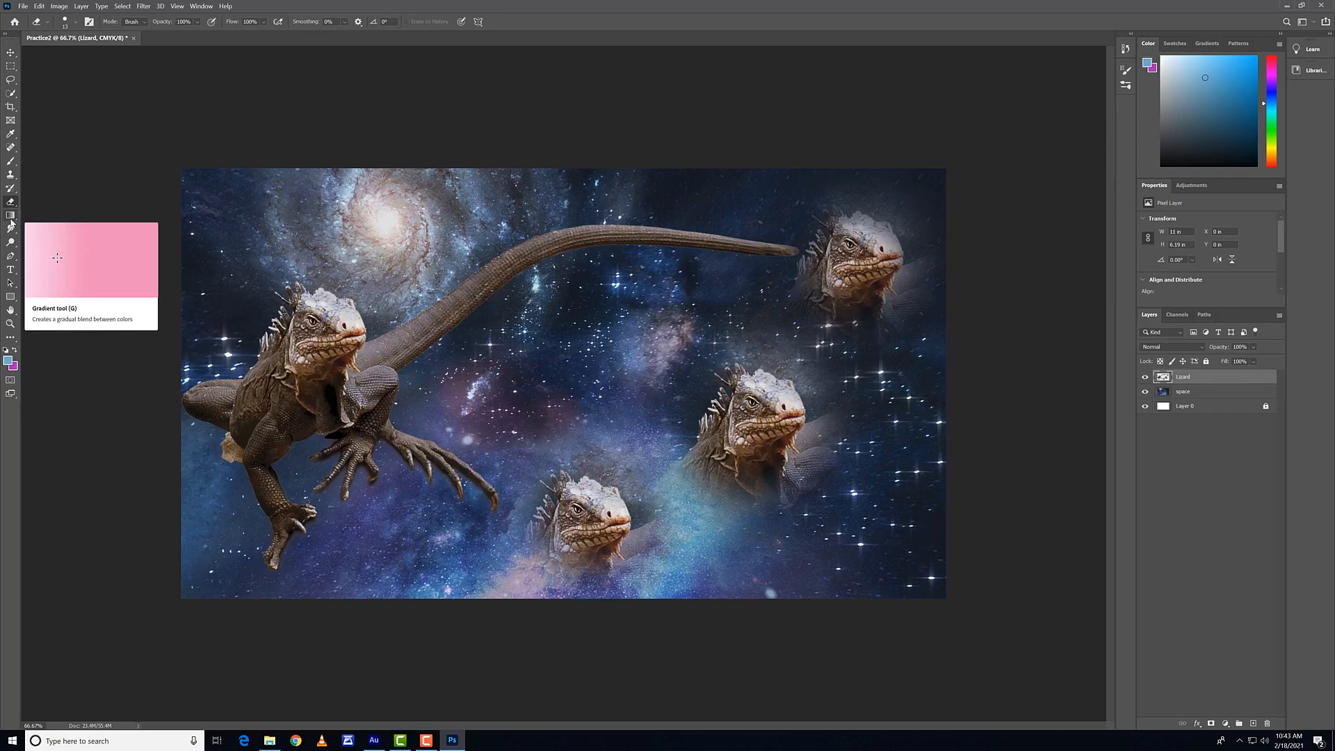
# Step: Try a linear blue-to-purple gradient running diagonally across the Lizard layer, and undo it
pyautogui.click(10, 216)
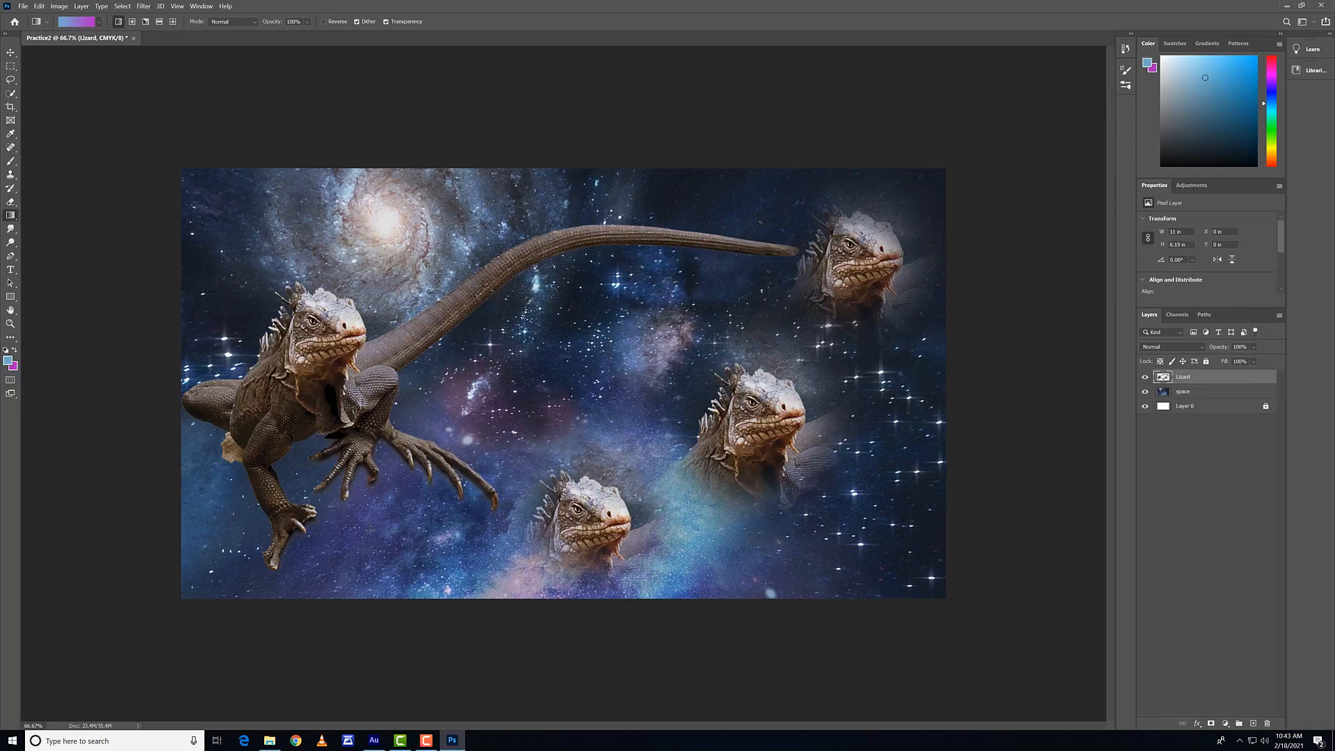
pyautogui.moveTo(367, 552); pyautogui.dragTo(544, 195)
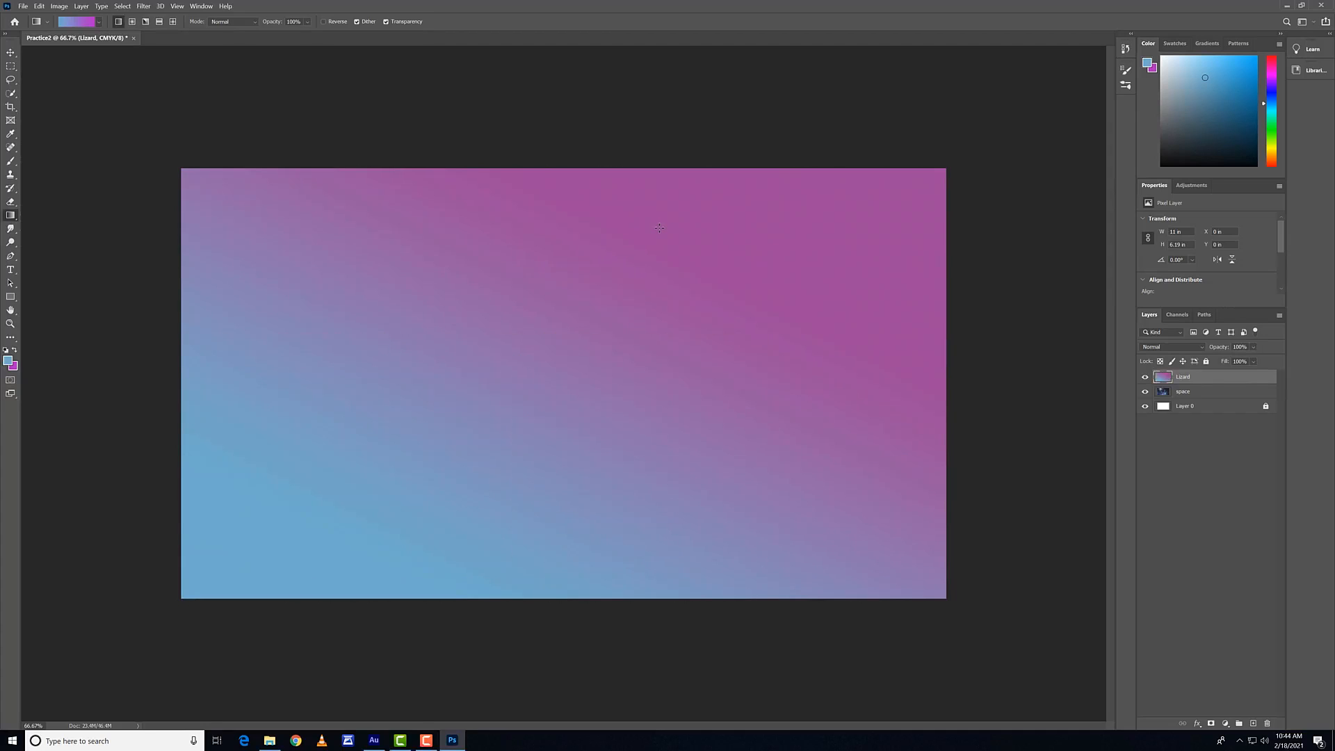
pyautogui.hotkey('ctrl', 'z')
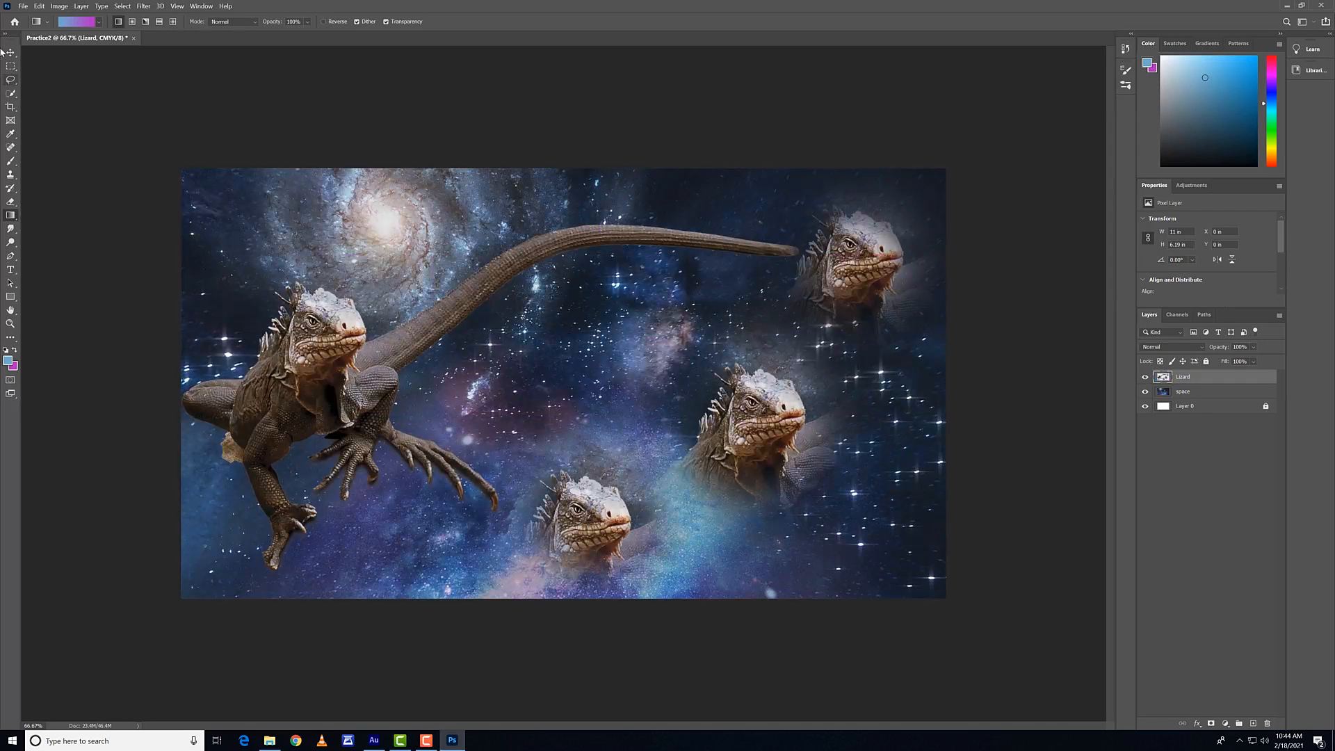
# Step: Try a radial blue-to-purple gradient from the centre of the Lizard layer outward, and undo it
pyautogui.click(136, 23)
pyautogui.moveTo(541, 369); pyautogui.dragTo(659, 483)
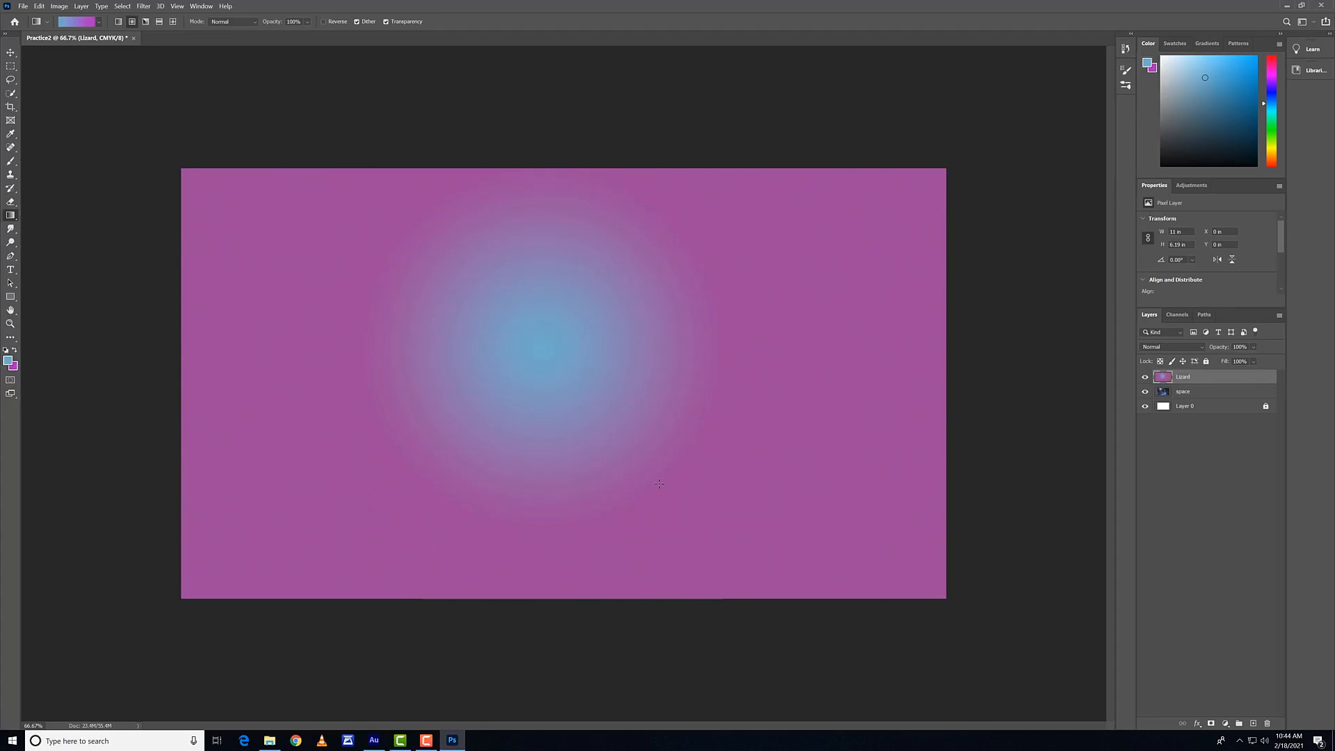
pyautogui.hotkey('ctrl', 'z')
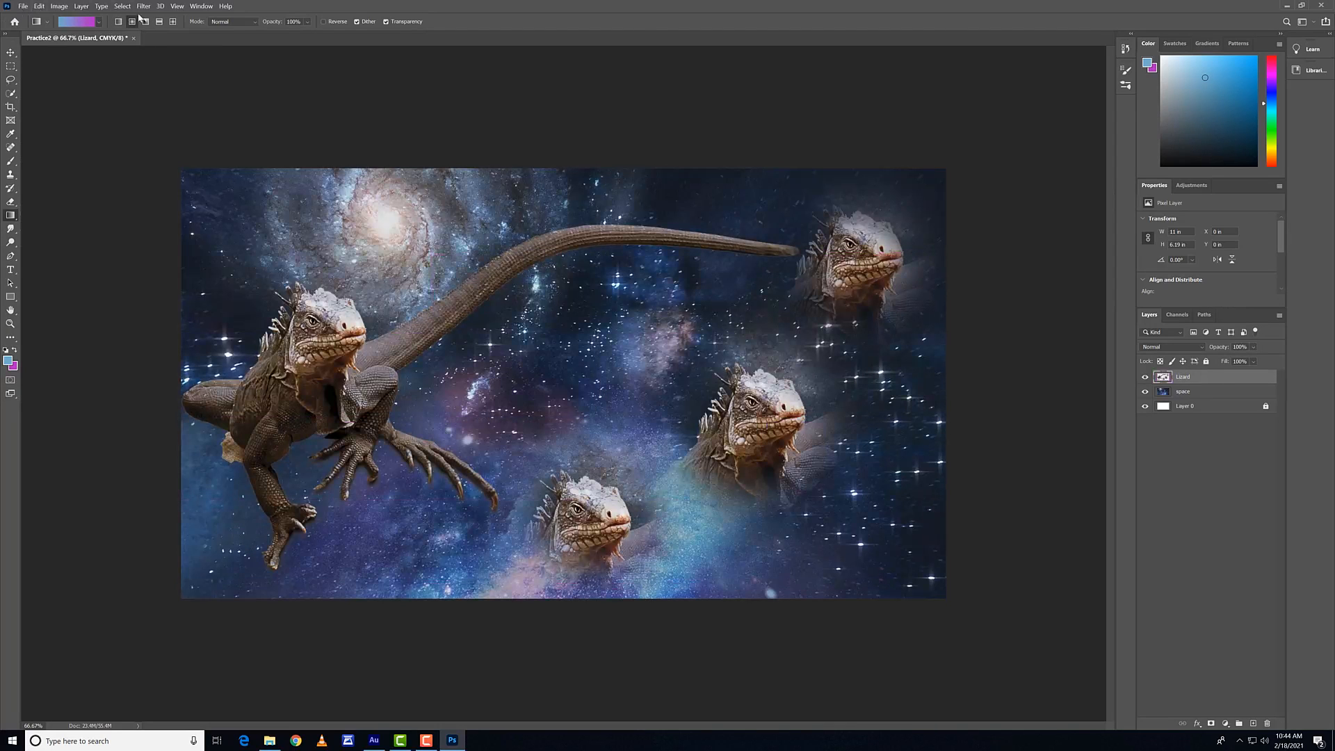
# Step: Return to the linear gradient style and customize the gradient by recolouring its starting stop to a vivid purple
pyautogui.click(117, 23)
pyautogui.click(89, 23)
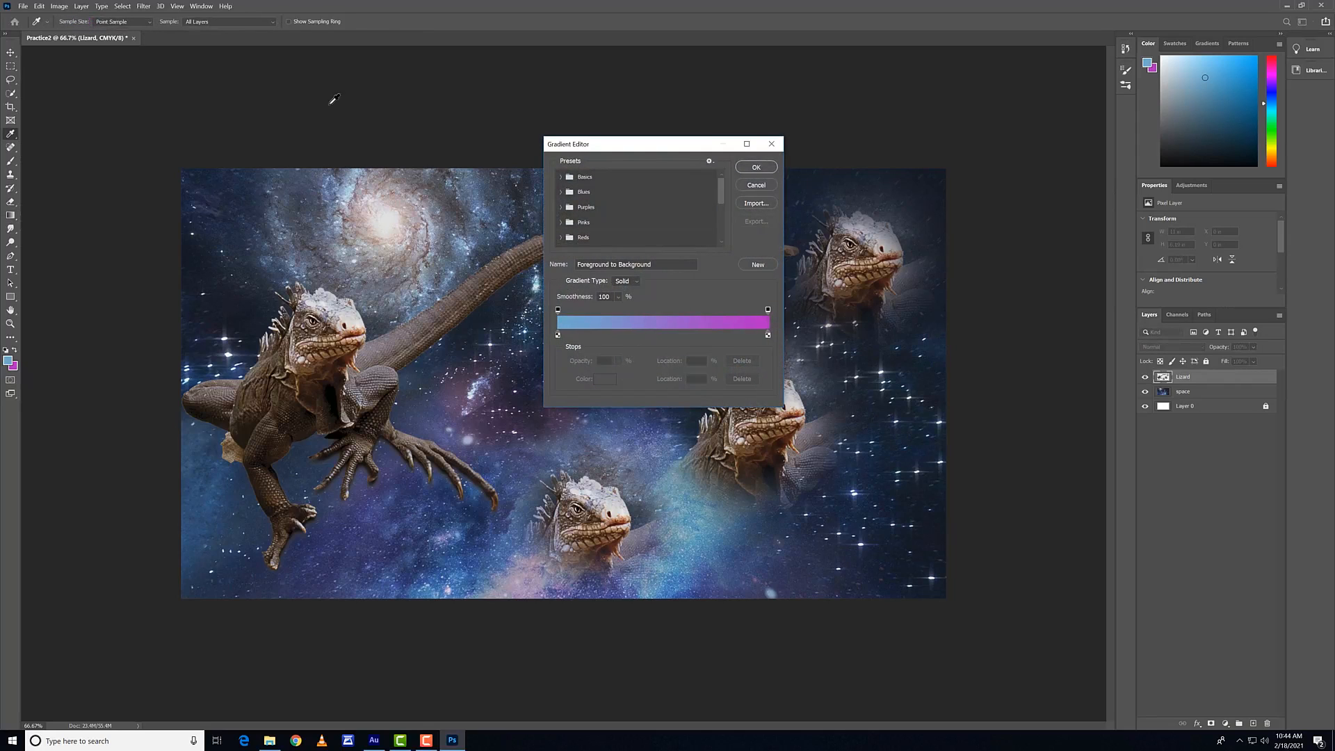
pyautogui.moveTo(640, 144); pyautogui.dragTo(602, 143)
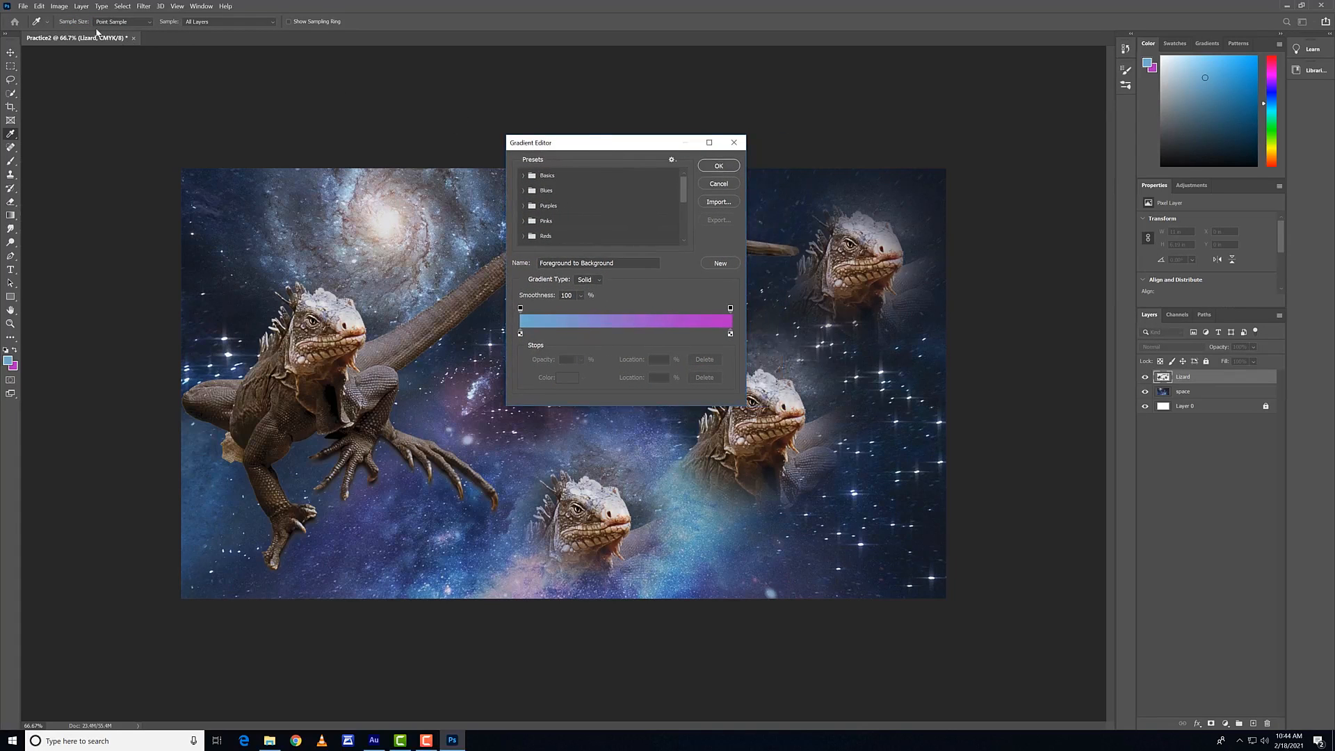
pyautogui.doubleClick(520, 334)
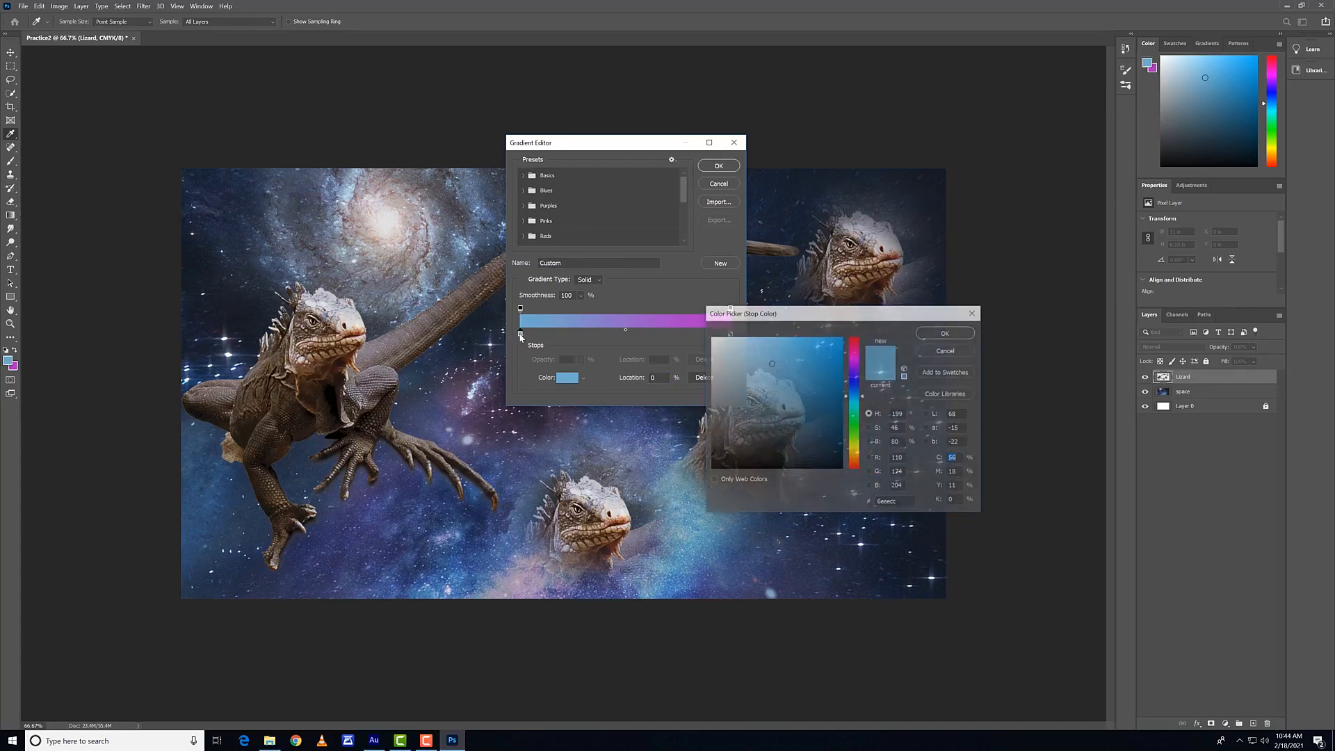
pyautogui.click(854, 369)
pyautogui.click(842, 338)
pyautogui.click(944, 331)
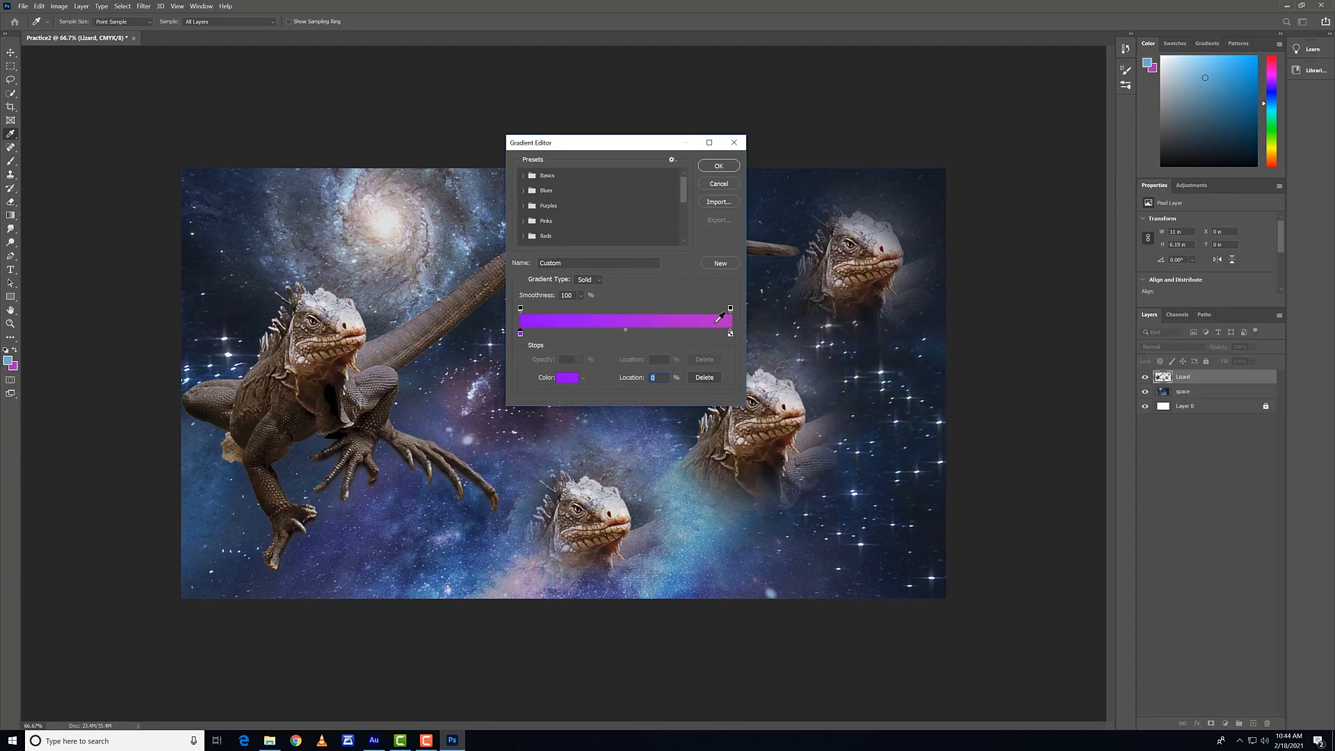
pyautogui.click(731, 335)
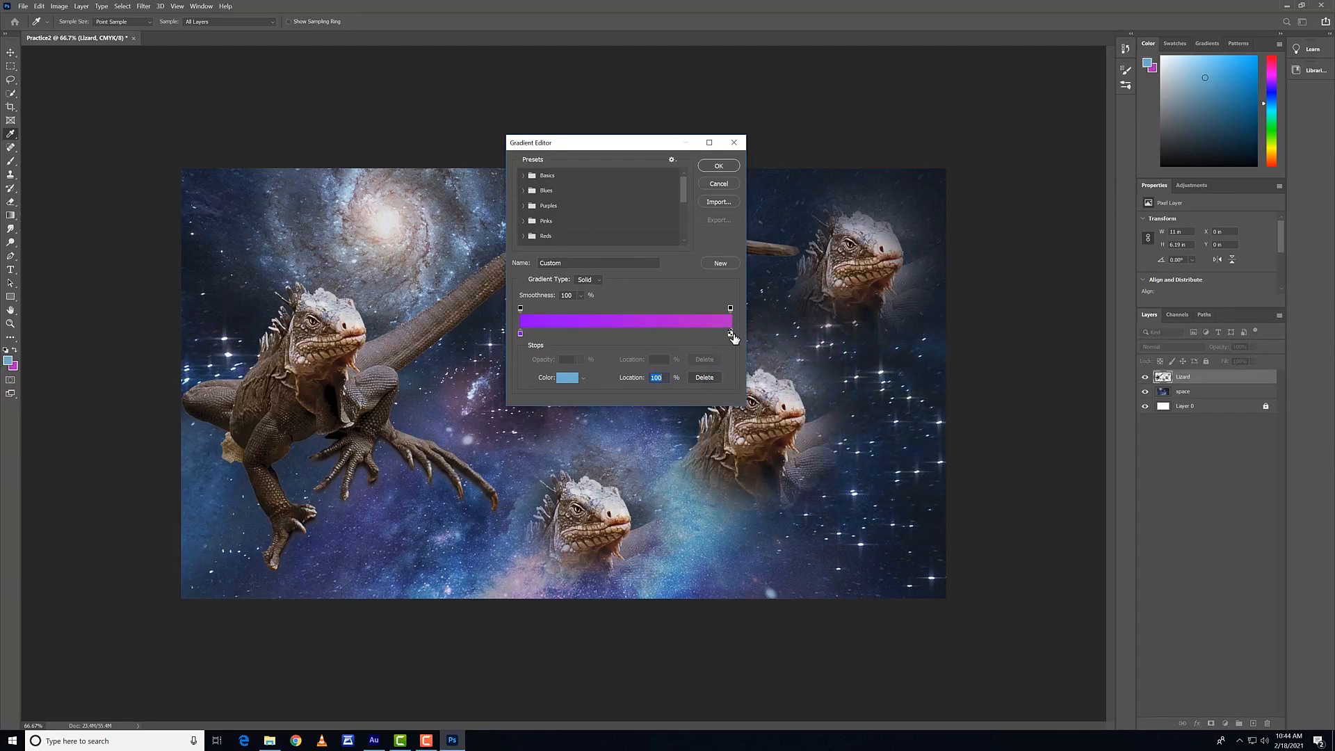
pyautogui.click(718, 165)
# Step: Try the custom gradient roughly horizontally across the Lizard layer from the large lizard's head to mid-canvas, and undo it
pyautogui.moveTo(306, 351); pyautogui.dragTo(638, 359)
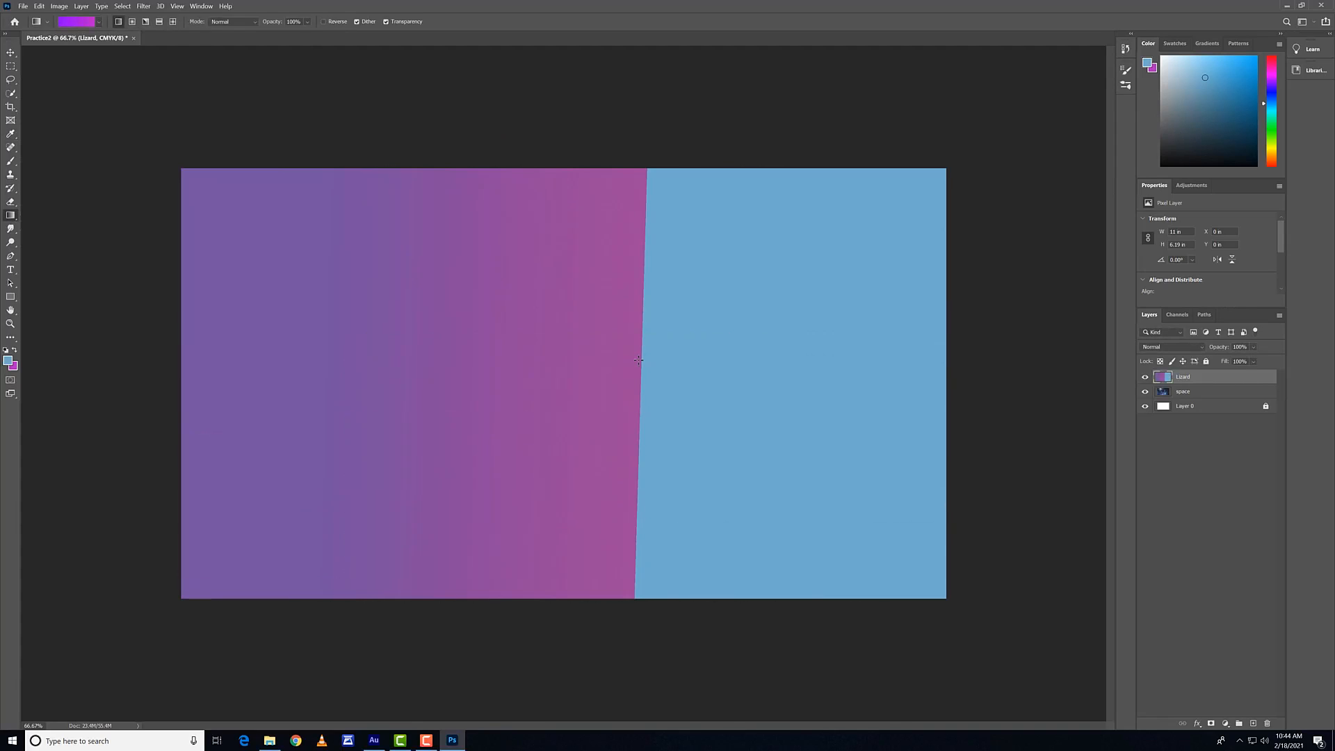
pyautogui.hotkey('ctrl', 'z')
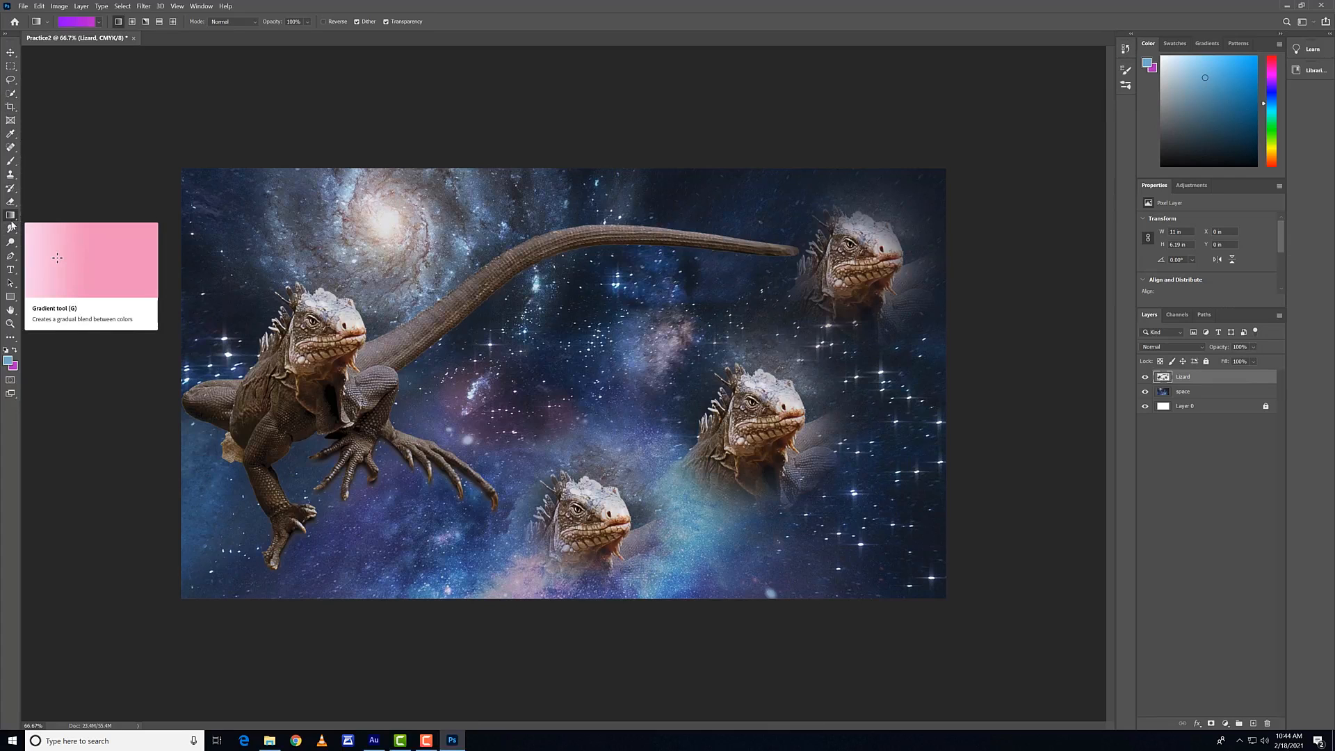
# Step: Try the Blur tool with a 500 px brush on the large lizard's face, compare before and after, and undo it
pyautogui.click(11, 228)
pyautogui.click(51, 228)
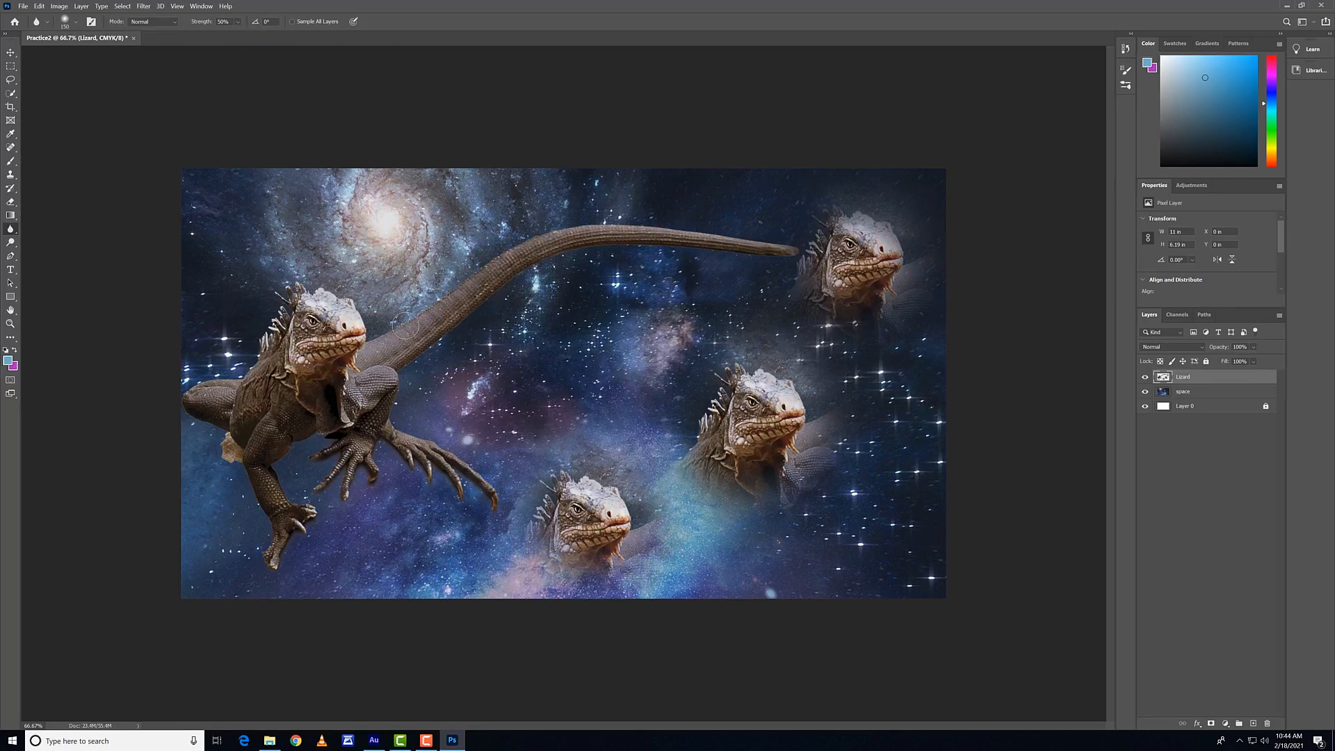
pyautogui.press(']')
pyautogui.press(']')
pyautogui.press(']')
pyautogui.press(']')
pyautogui.press(']')
pyautogui.press(']')
pyautogui.moveTo(356, 331)
pyautogui.mouseDown()
pyautogui.moveTo(271, 364)
pyautogui.moveTo(357, 337)
pyautogui.moveTo(369, 313)
pyautogui.moveTo(271, 385)
pyautogui.moveTo(259, 377)
pyautogui.moveTo(292, 361)
pyautogui.moveTo(301, 373)
pyautogui.moveTo(399, 303)
pyautogui.moveTo(284, 370)
pyautogui.moveTo(376, 331)
pyautogui.mouseUp()
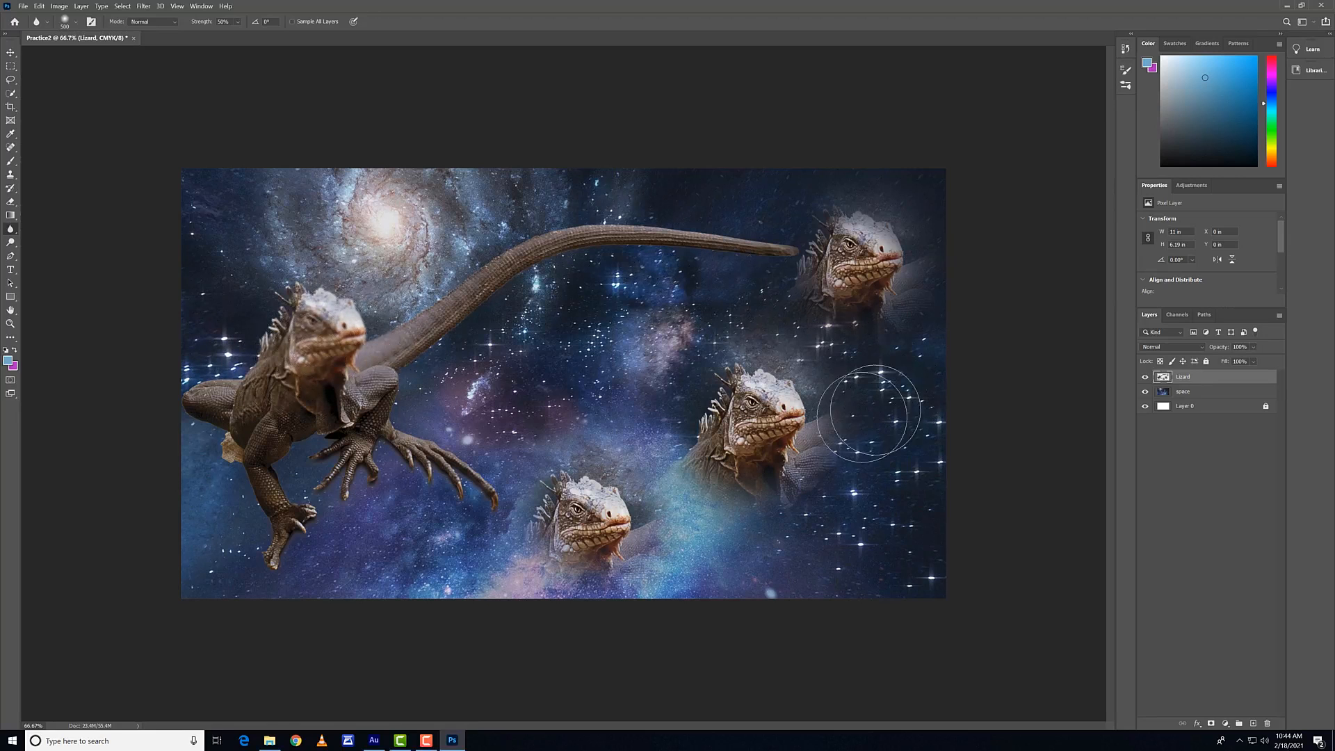
pyautogui.hotkey('ctrl', 'z')
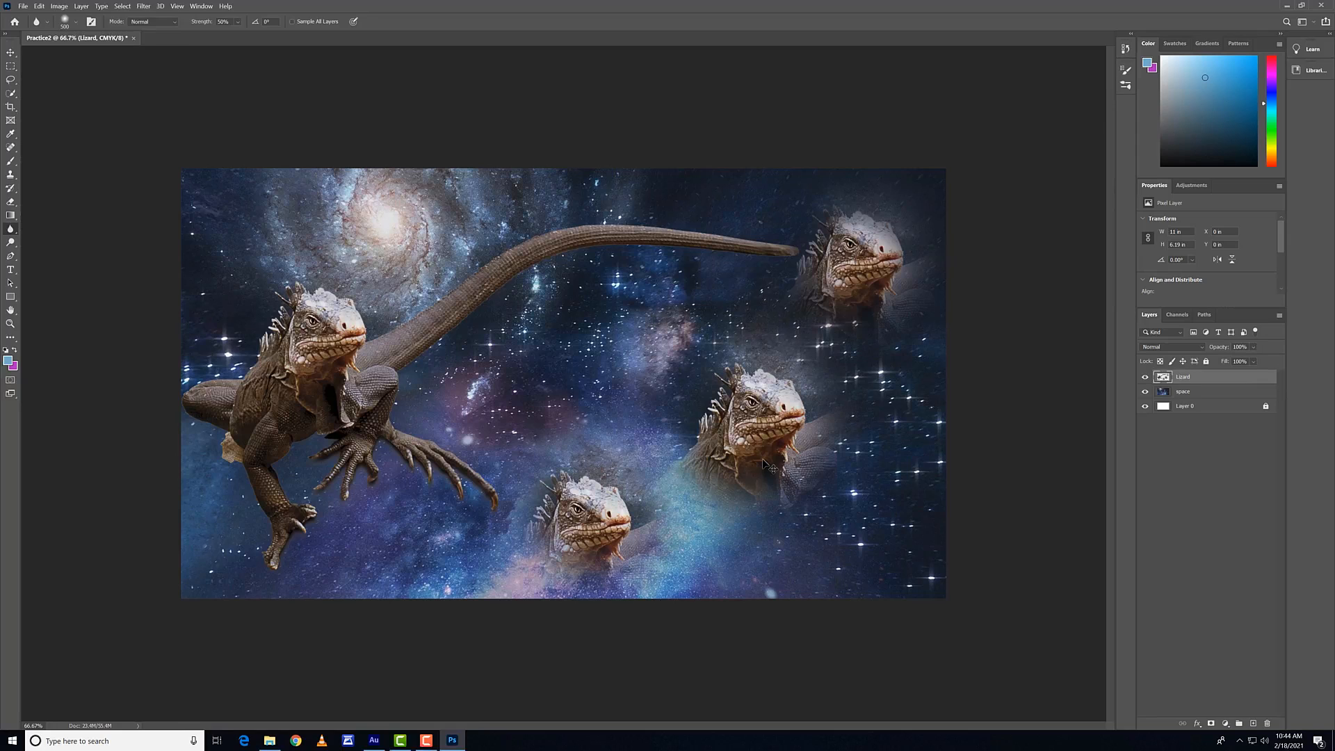
pyautogui.hotkey('ctrl', 'shift', 'z')
pyautogui.hotkey('ctrl', 'z')
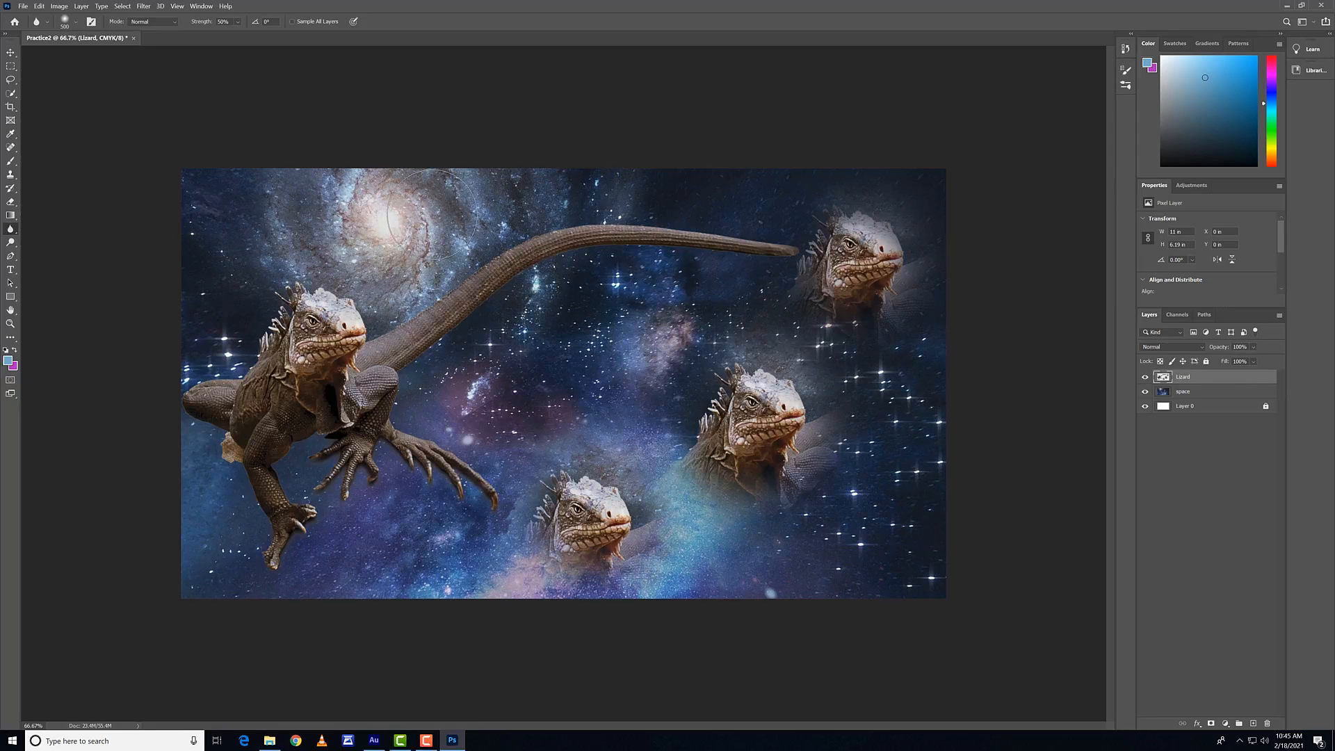
# Step: Try lightening the space layer with the Dodge tool and a 500 px brush, and undo the strokes
pyautogui.click(12, 244)
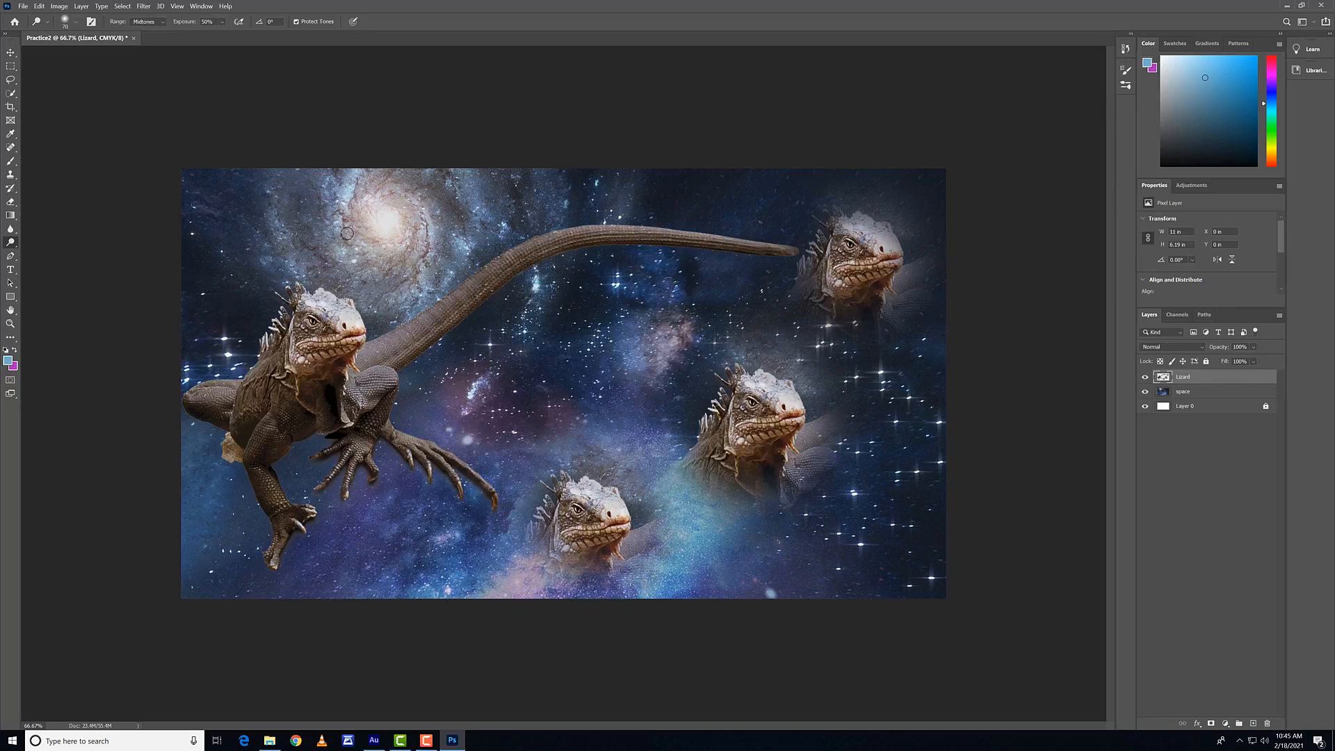
pyautogui.press(']')
pyautogui.press(']')
pyautogui.press(']')
pyautogui.press(']')
pyautogui.press(']')
pyautogui.click(1185, 391)
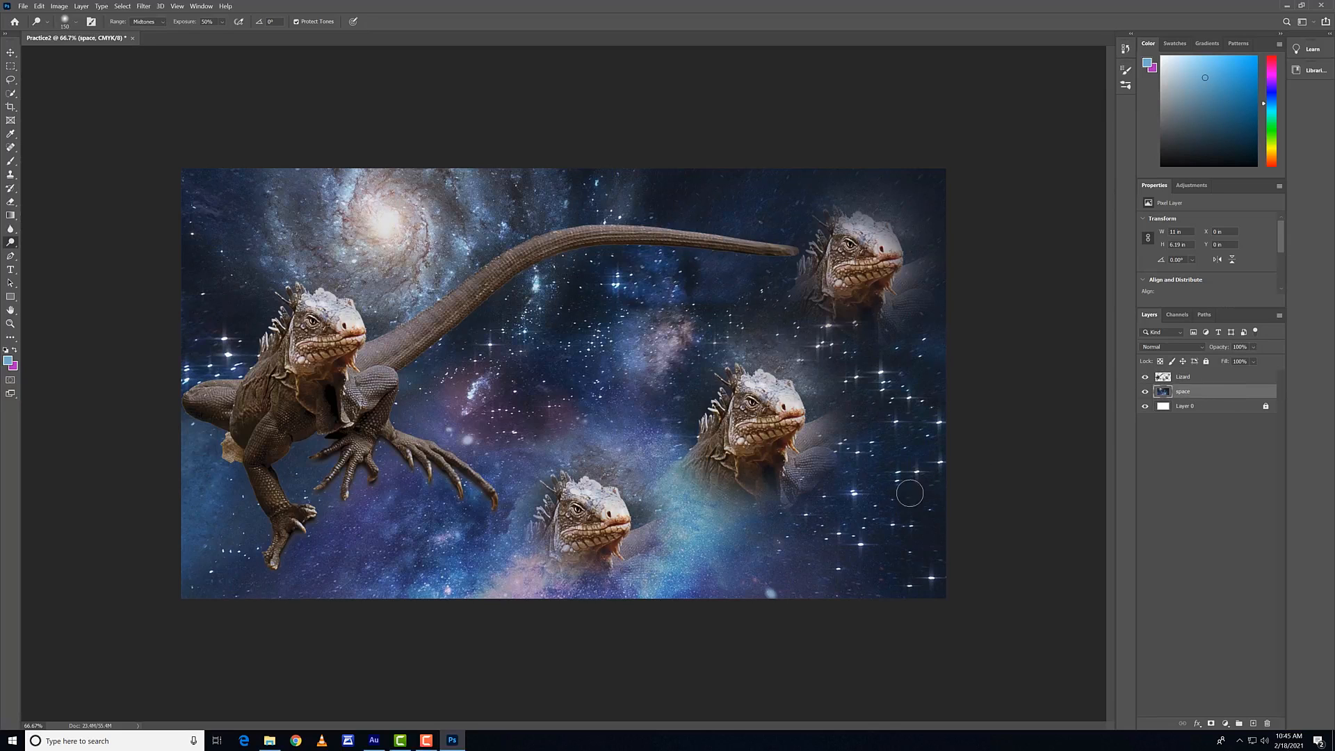
pyautogui.press(']')
pyautogui.press(']')
pyautogui.press(']')
pyautogui.press(']')
pyautogui.press(']')
pyautogui.press(']')
pyautogui.press(']')
pyautogui.press(']')
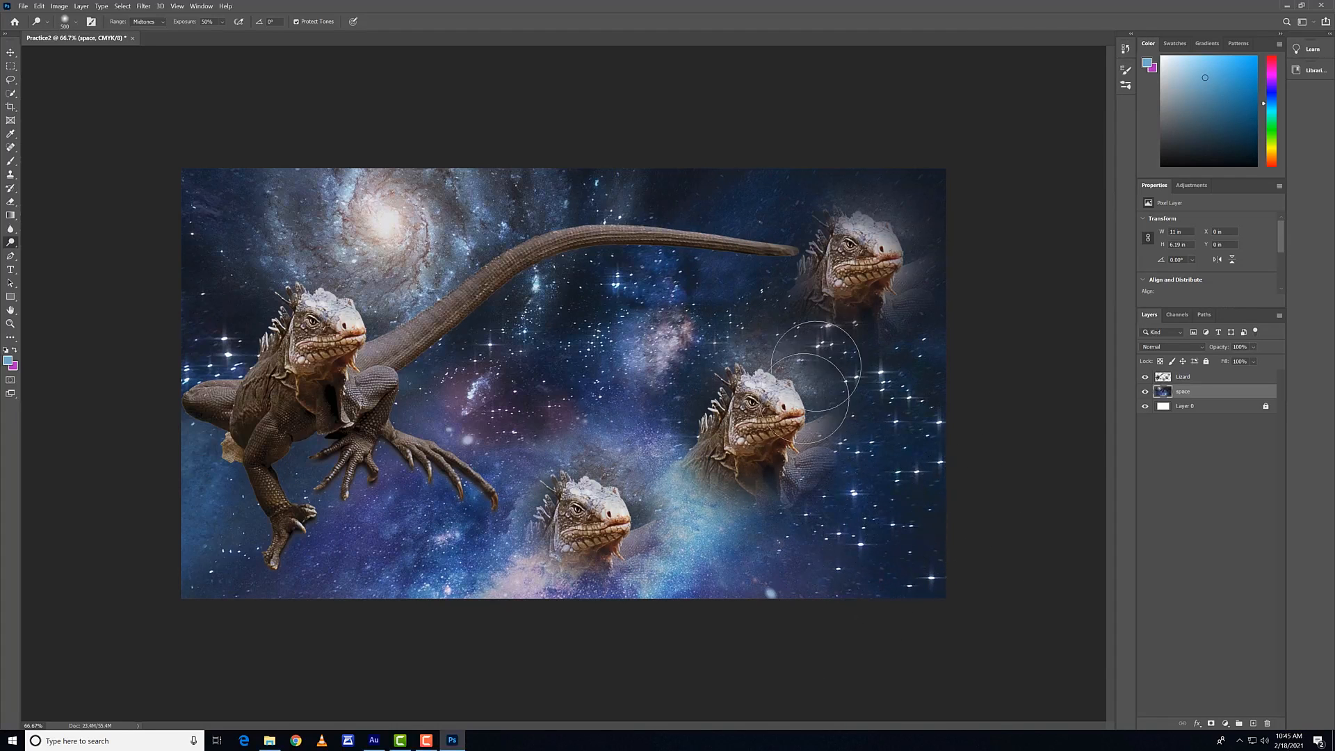
pyautogui.hotkey('ctrl', 'z')
pyautogui.hotkey('ctrl', 'z')
pyautogui.hotkey('ctrl', 'z')
pyautogui.hotkey('ctrl', 'z')
pyautogui.hotkey('ctrl', 'z')
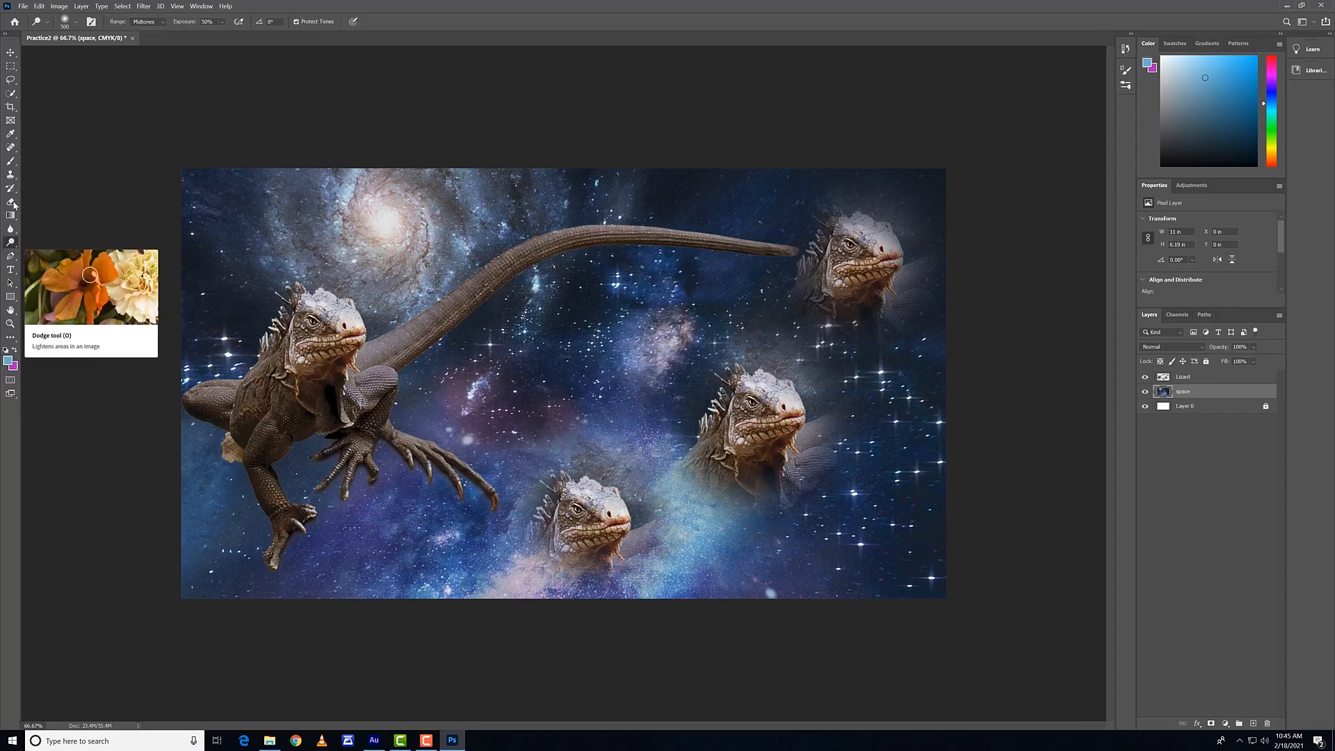
# Step: Bring up the Burn tool, desaturate the space layer's lower-right area with an enlarged Sponge tool brush, and return to the Dodge tool
pyautogui.rightClick(12, 244)
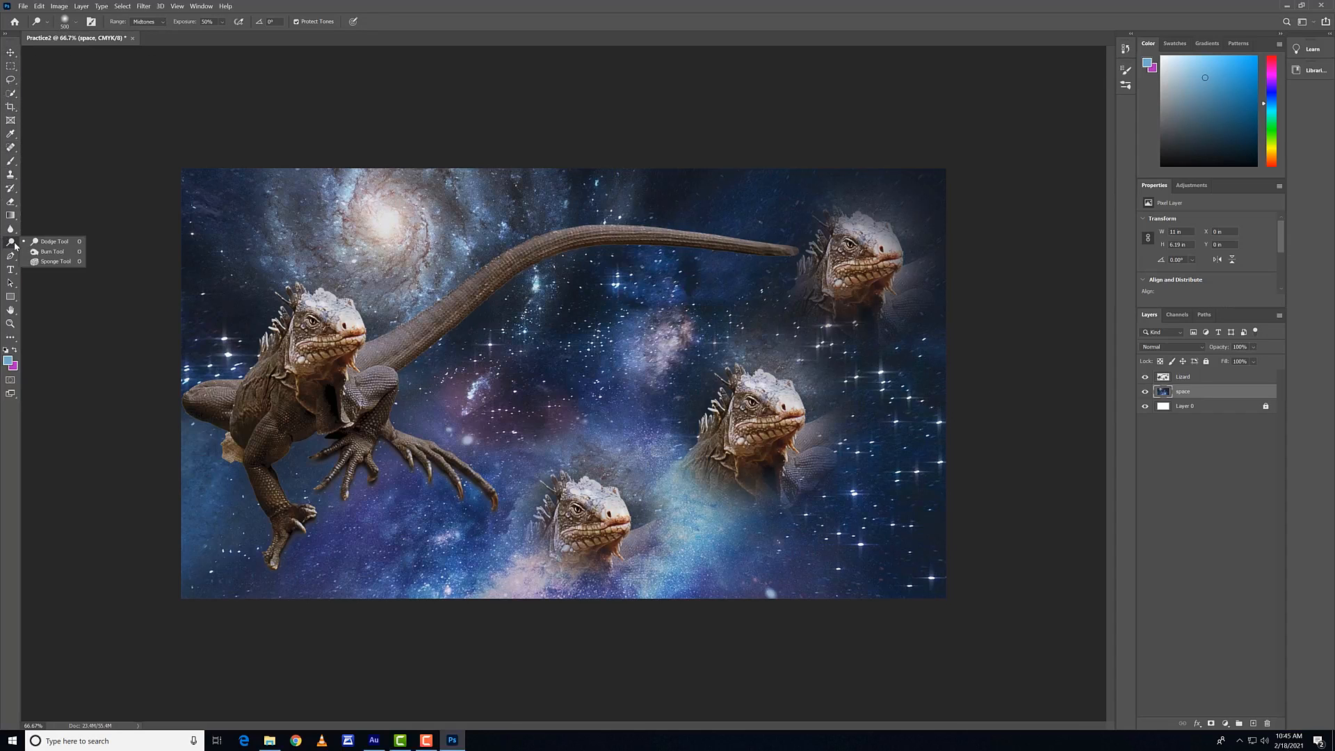
pyautogui.click(66, 254)
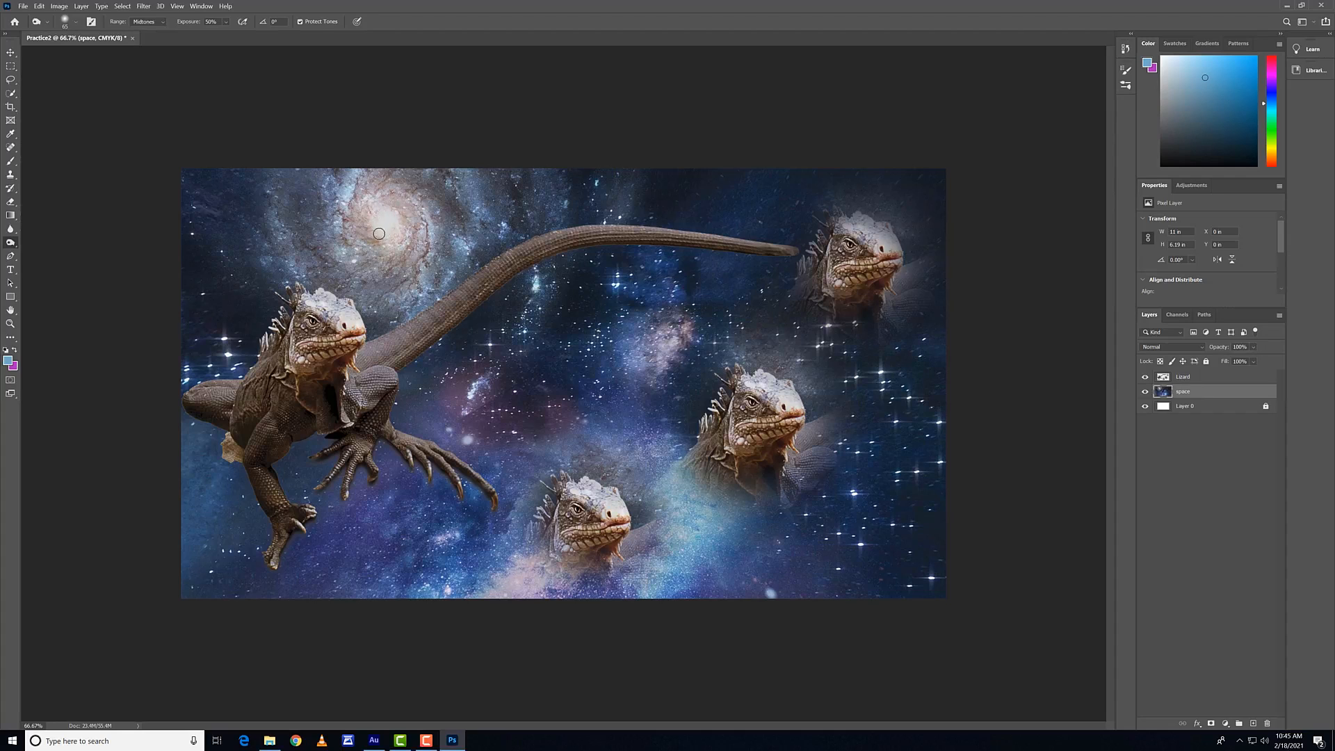
pyautogui.rightClick(10, 242)
pyautogui.click(52, 262)
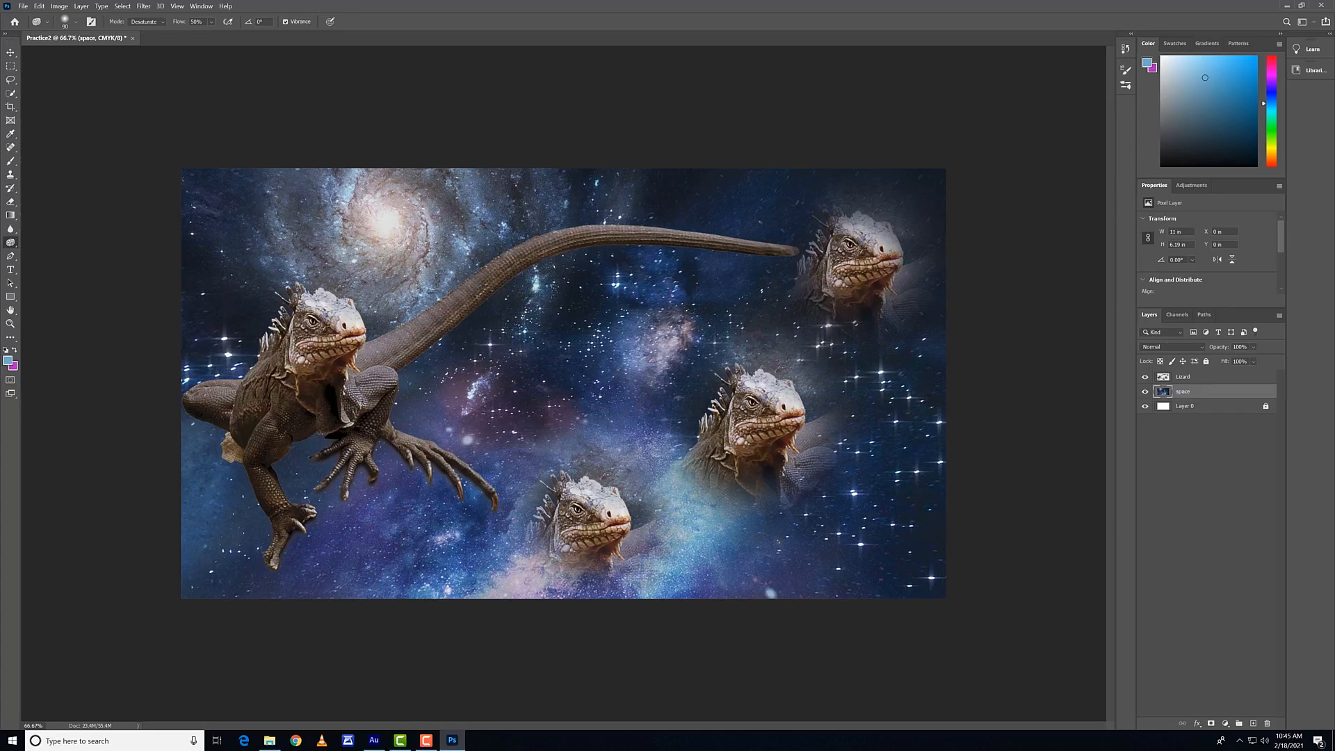
pyautogui.press(']')
pyautogui.press(']')
pyautogui.press(']')
pyautogui.press(']')
pyautogui.press(']')
pyautogui.press(']')
pyautogui.press(']')
pyautogui.press(']')
pyautogui.moveTo(682, 551)
pyautogui.mouseDown()
pyautogui.moveTo(651, 514)
pyautogui.moveTo(709, 517)
pyautogui.moveTo(675, 583)
pyautogui.moveTo(696, 567)
pyautogui.moveTo(682, 515)
pyautogui.moveTo(638, 552)
pyautogui.moveTo(537, 592)
pyautogui.moveTo(619, 530)
pyautogui.moveTo(782, 539)
pyautogui.moveTo(696, 572)
pyautogui.moveTo(719, 628)
pyautogui.moveTo(725, 574)
pyautogui.moveTo(844, 547)
pyautogui.moveTo(777, 565)
pyautogui.moveTo(801, 572)
pyautogui.moveTo(739, 599)
pyautogui.moveTo(783, 571)
pyautogui.moveTo(699, 588)
pyautogui.moveTo(897, 564)
pyautogui.mouseUp()
pyautogui.rightClick(20, 241)
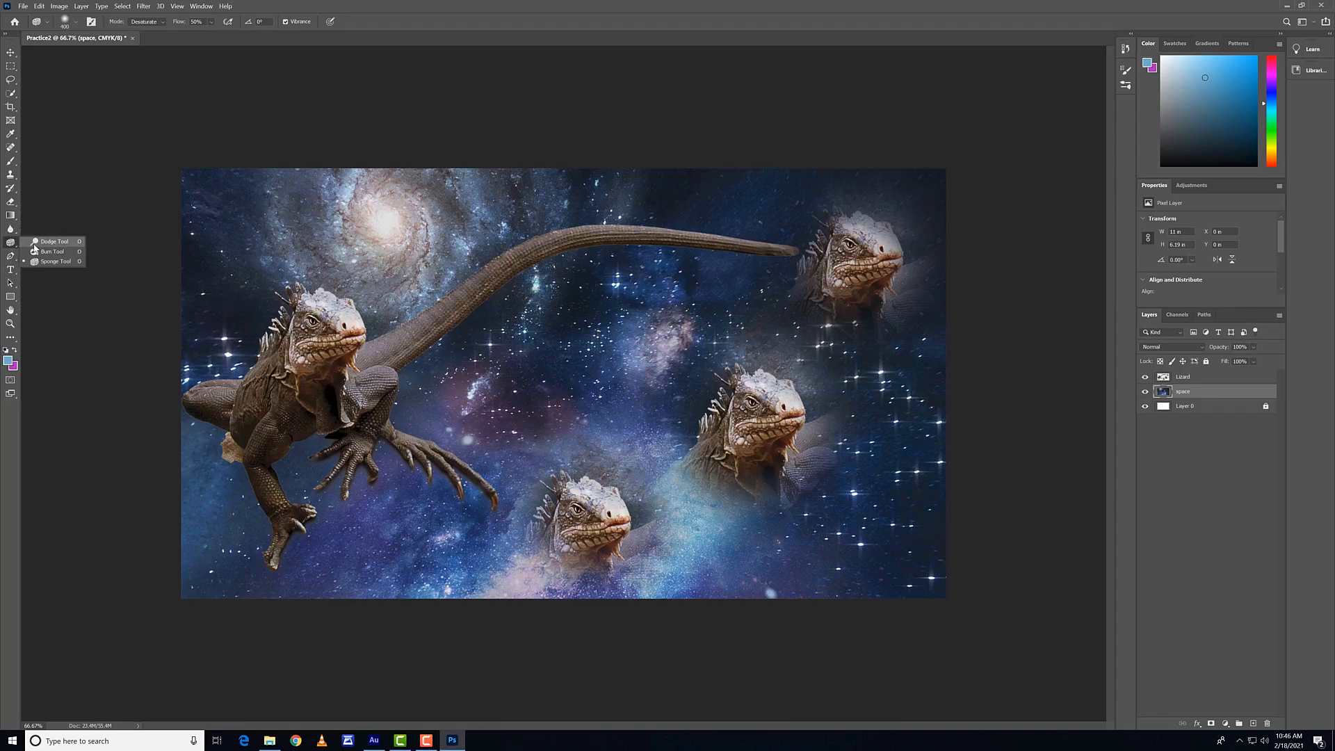
pyautogui.click(38, 242)
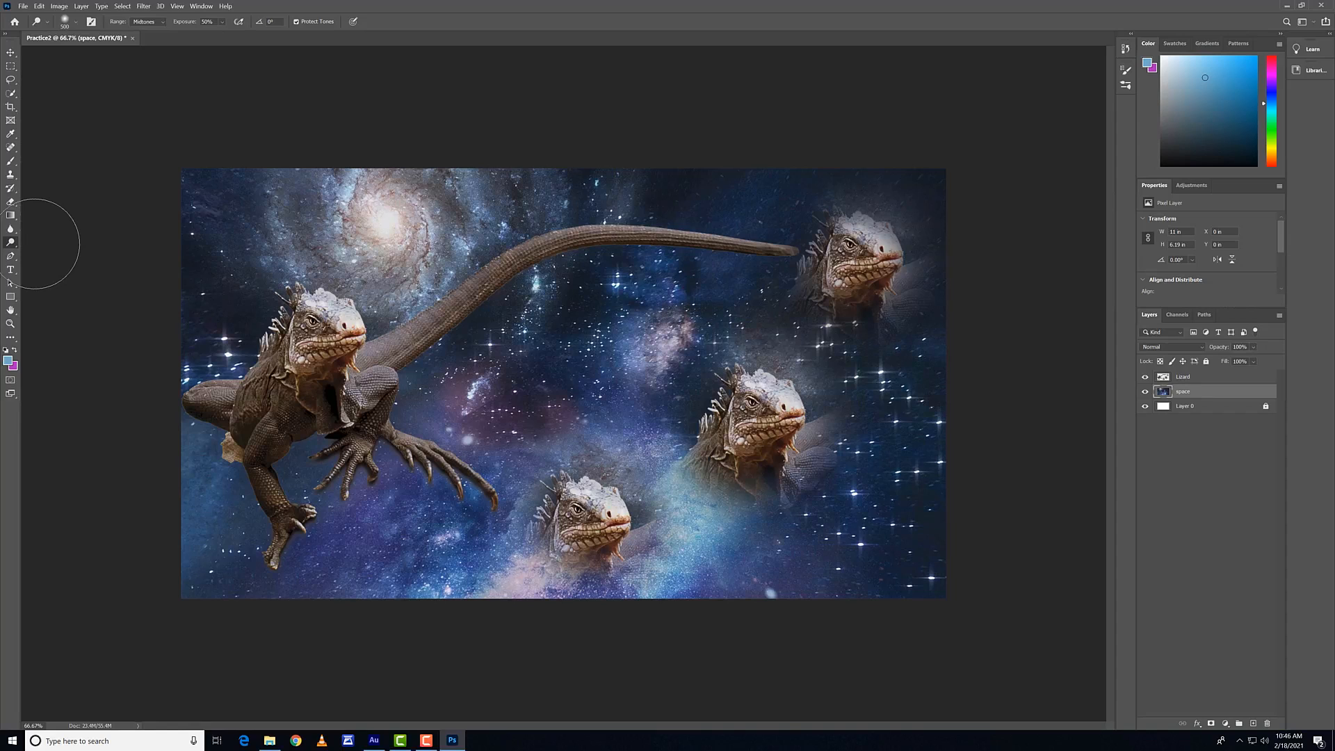
# Step: Try horizontal point text reading "dsafsdfasdf" above the lizard's tail, and discard it
pyautogui.click(8, 271)
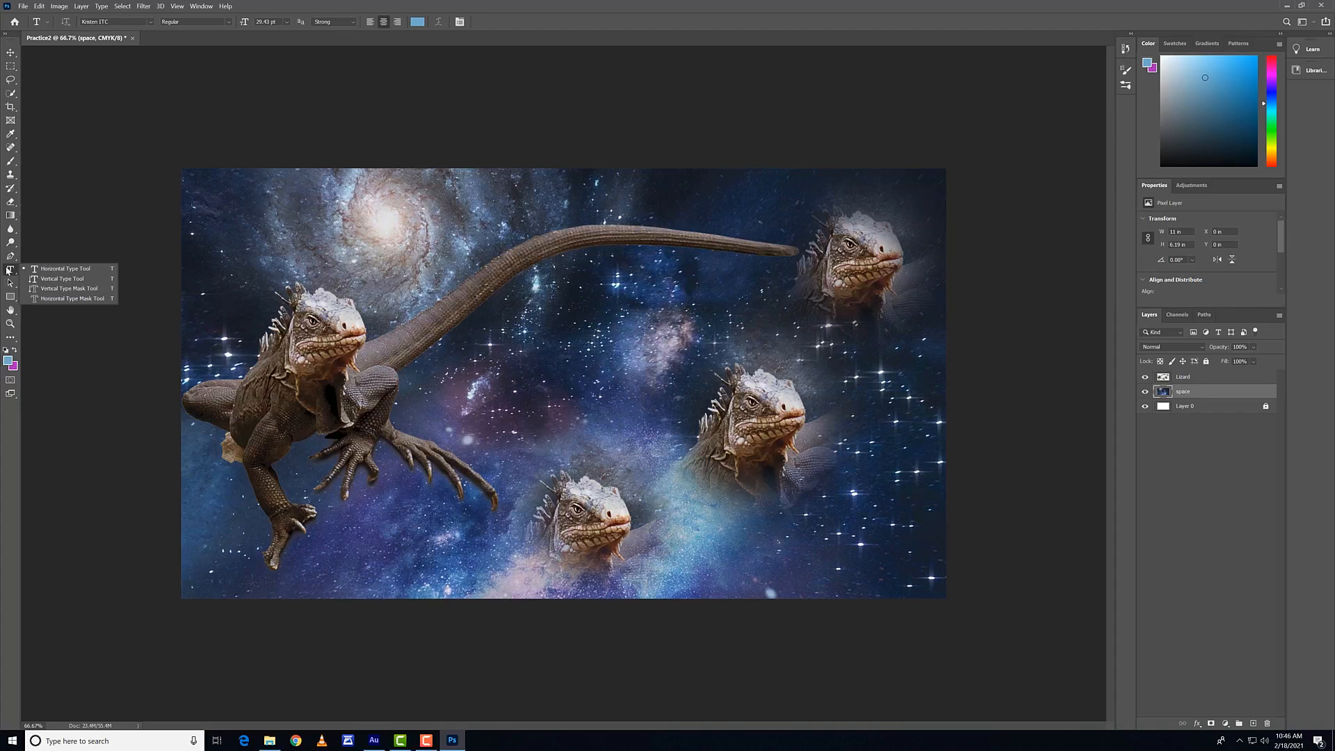
pyautogui.click(41, 268)
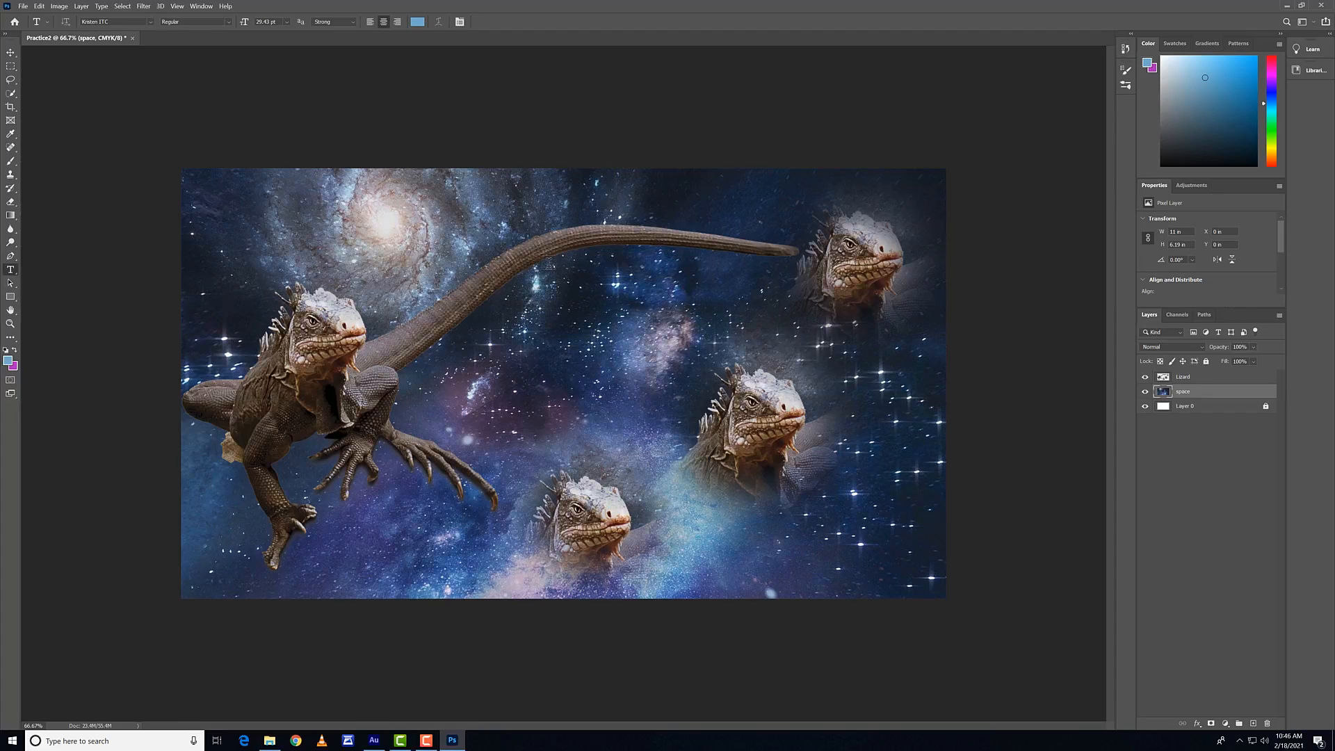
pyautogui.click(498, 221)
pyautogui.write('dsafsdfasdf')
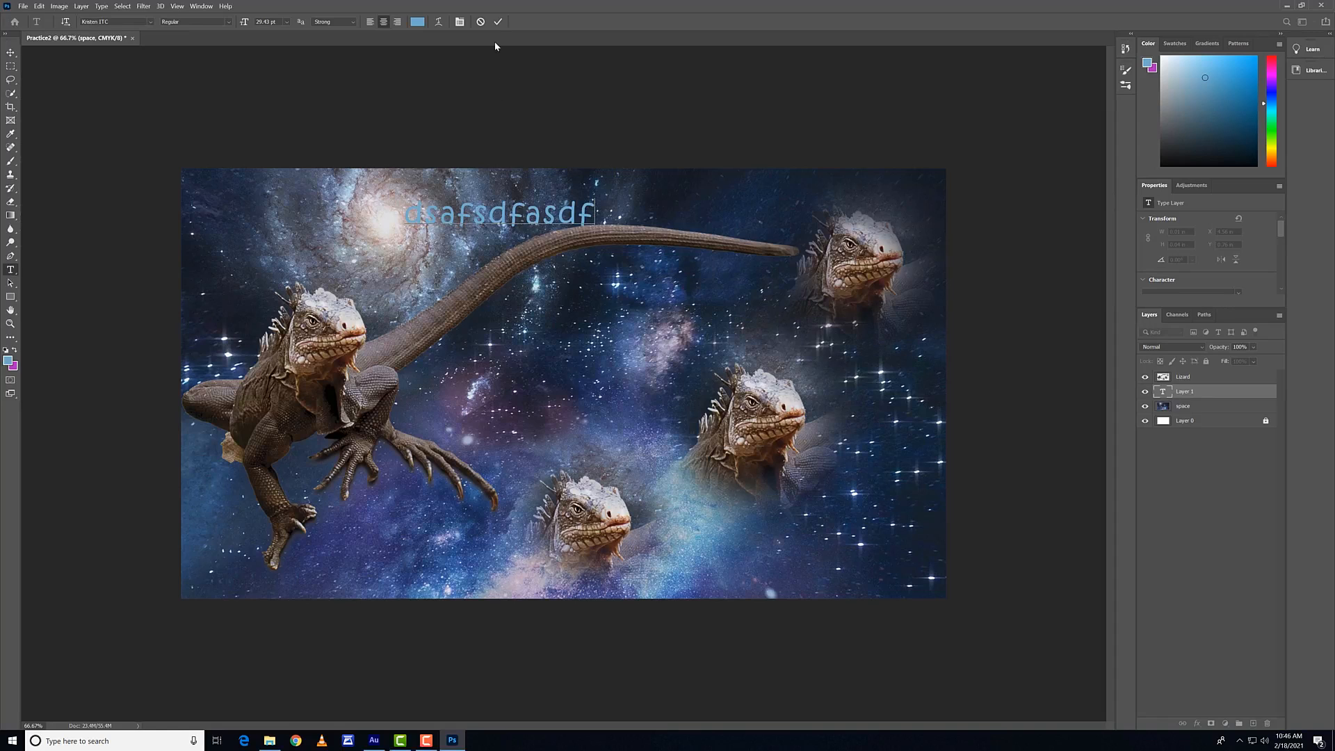
pyautogui.click(481, 22)
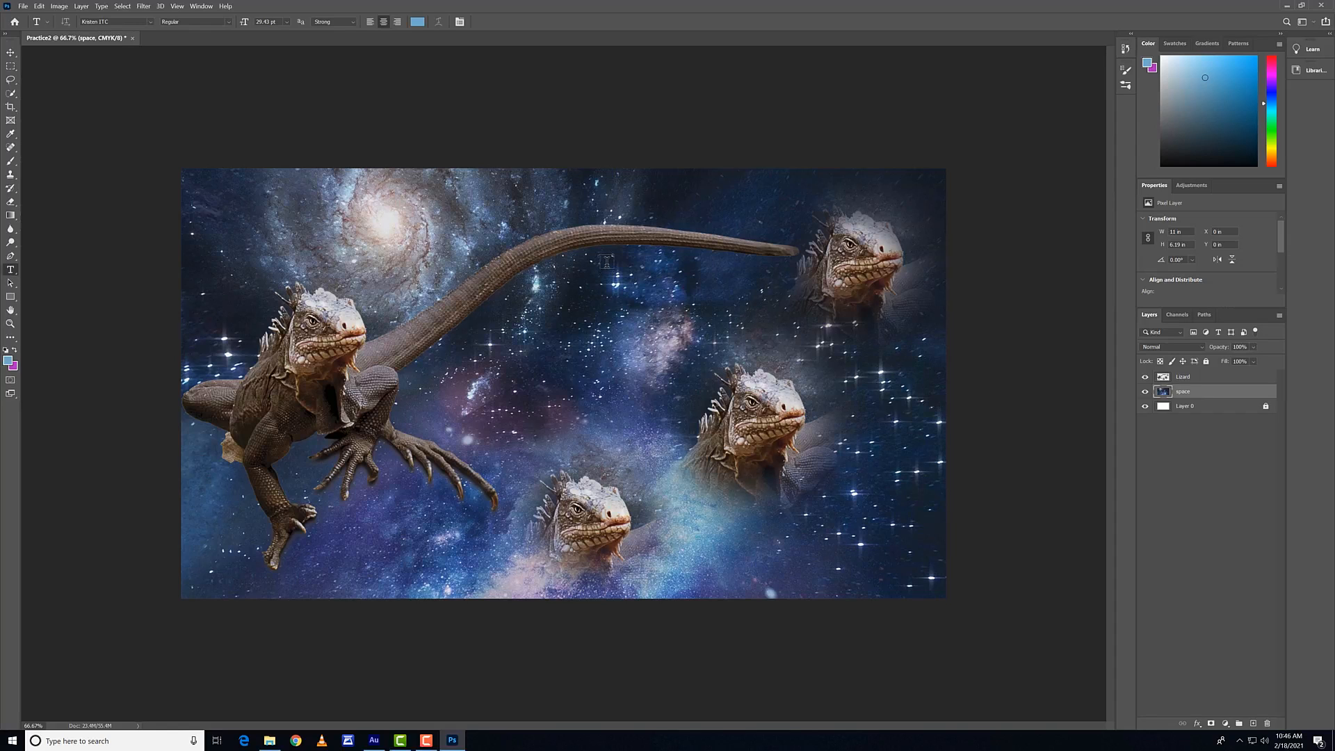
# Step: Add a paragraph text box about 5 by 1.45 in across the lizard's tail, filled with random letters starting "dadsgfasdfgafdg", and commit it
pyautogui.moveTo(366, 204); pyautogui.dragTo(725, 306)
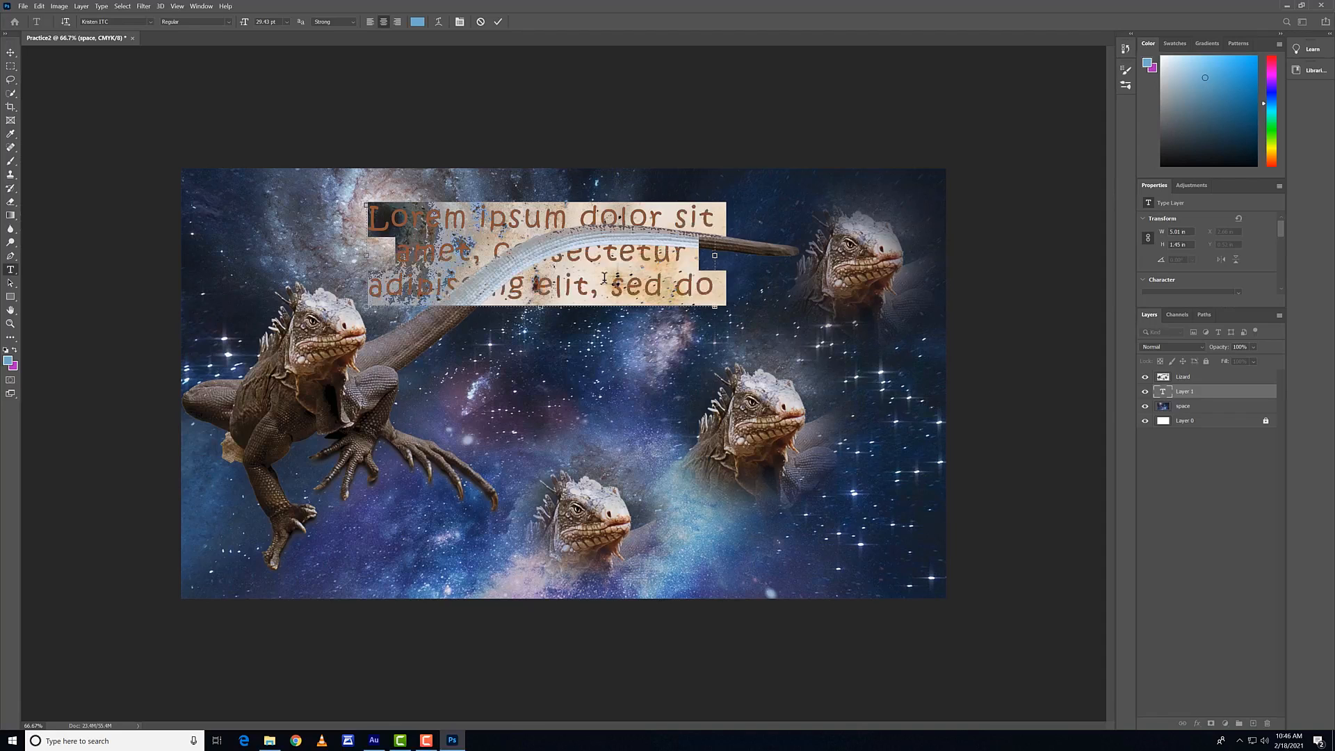
pyautogui.write('dadsgfasdfgafdgdasg')
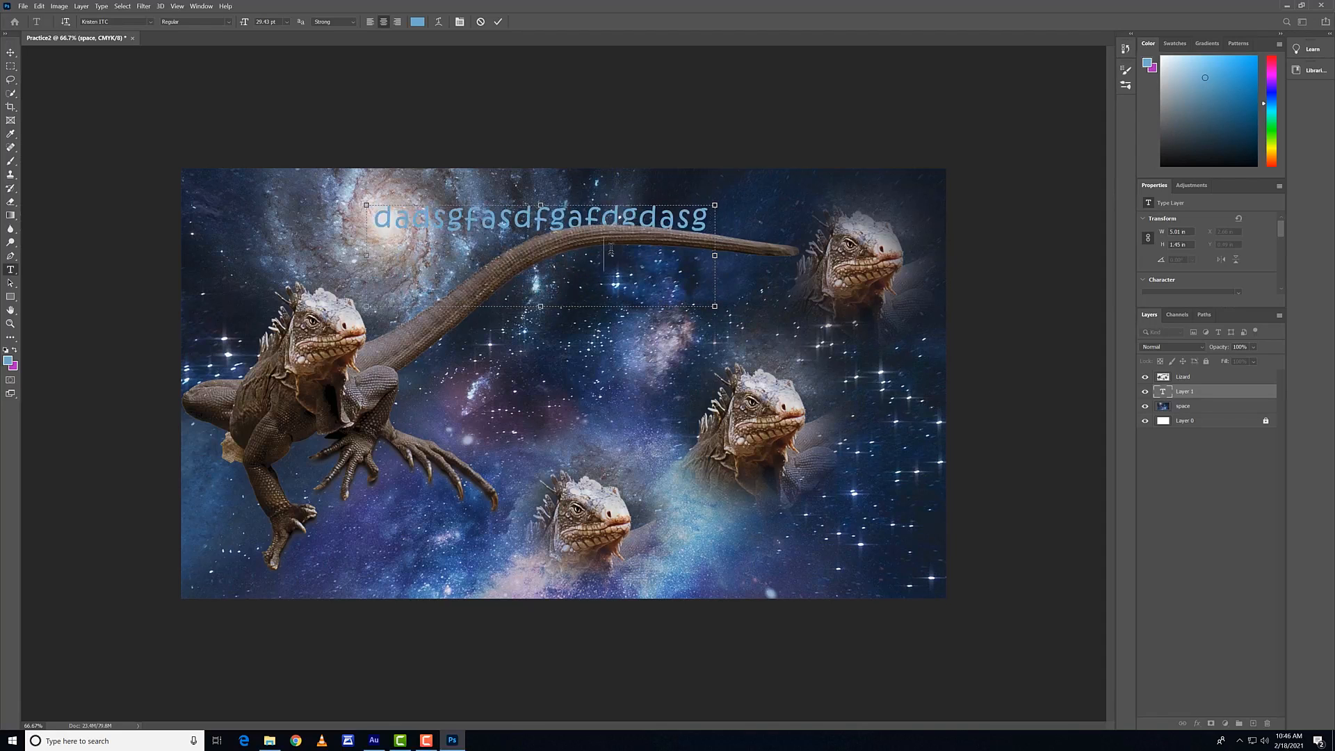
pyautogui.write('sagdasgasdgasgasdgas')
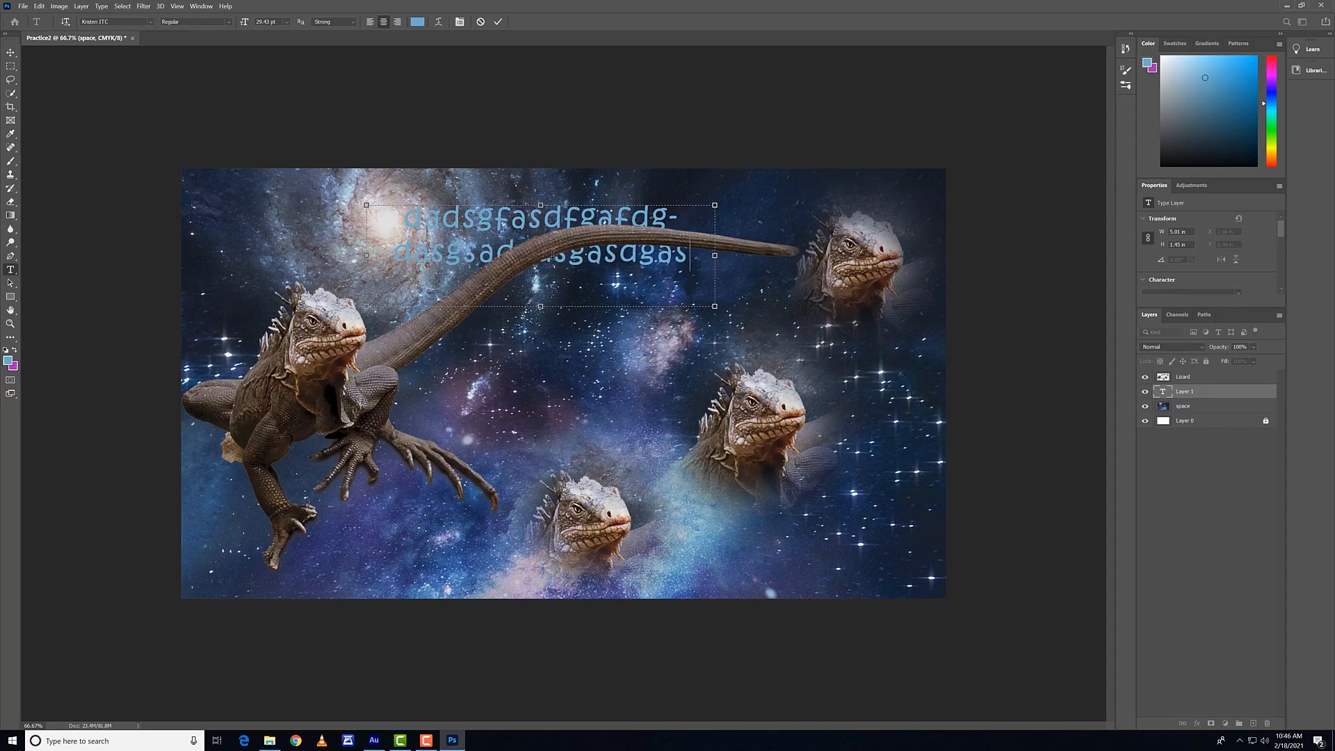
pyautogui.click(10, 52)
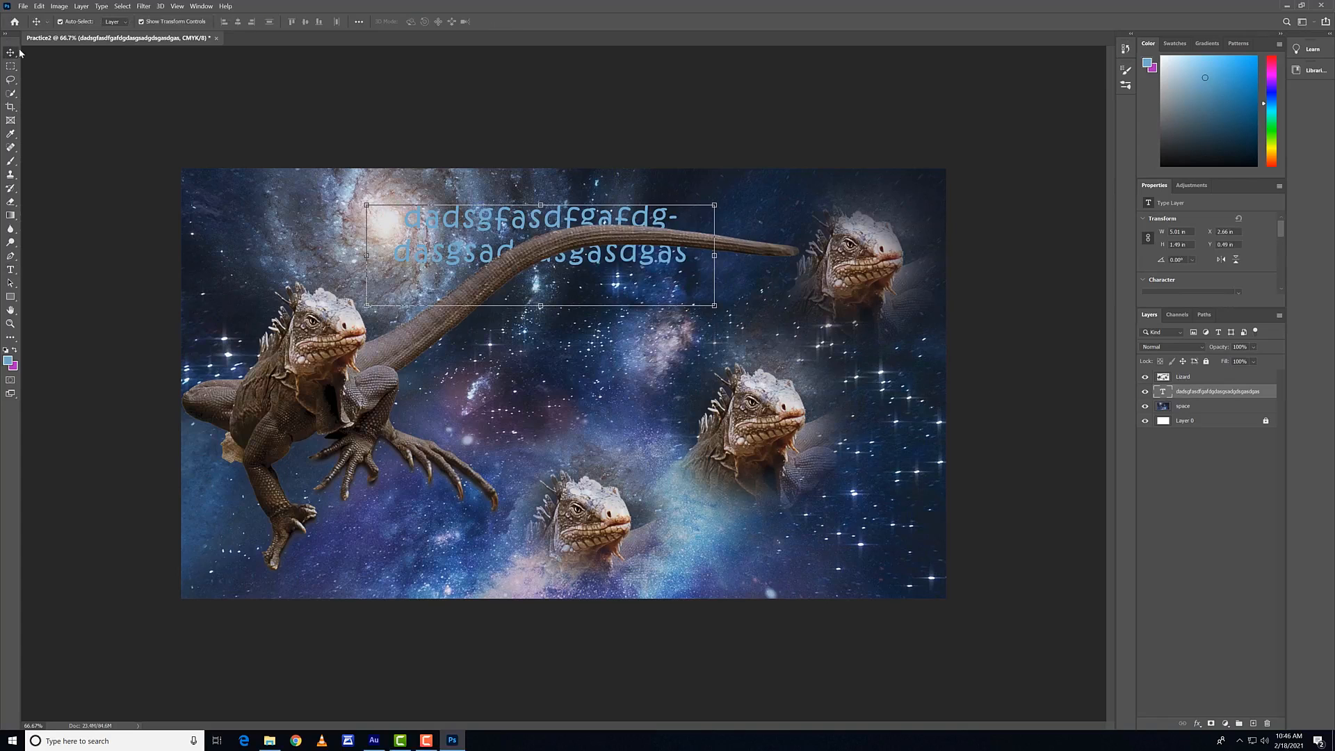
# Step: Set the paragraph text's font to Bauhaus 93
pyautogui.click(11, 269)
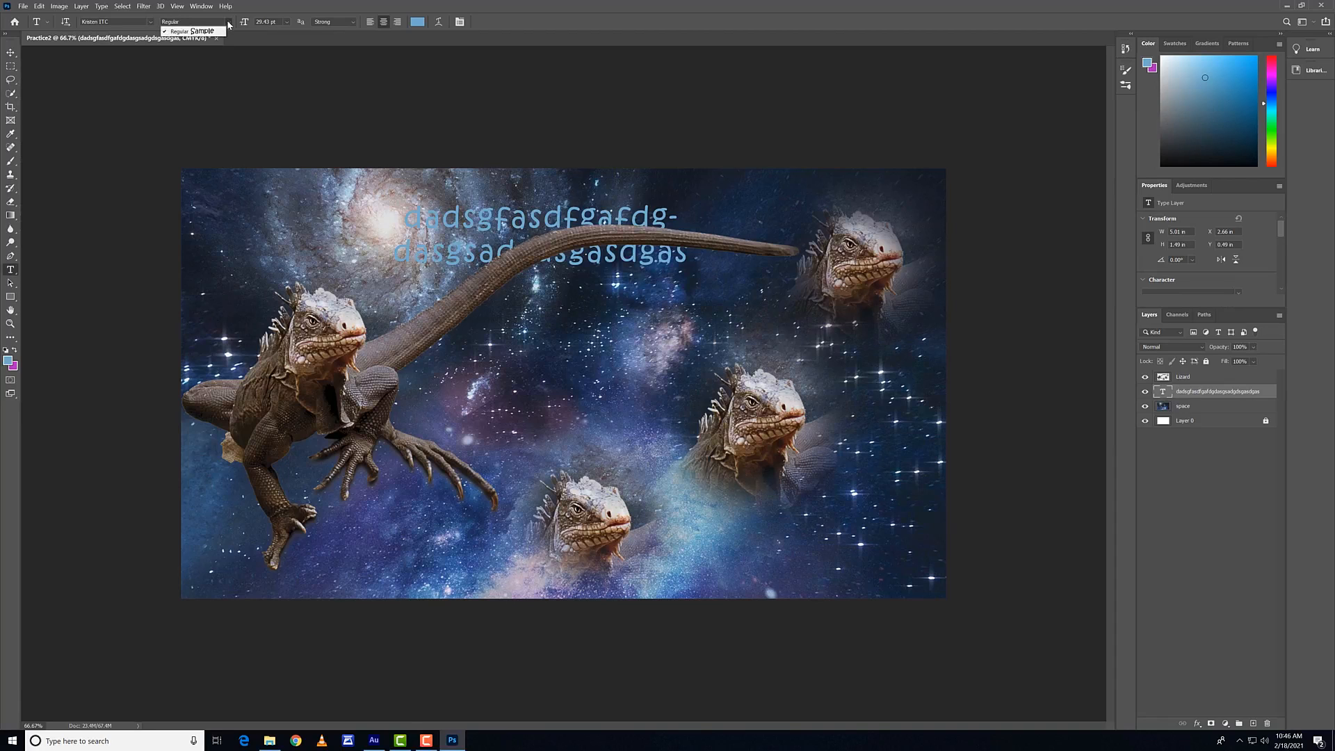
pyautogui.click(151, 23)
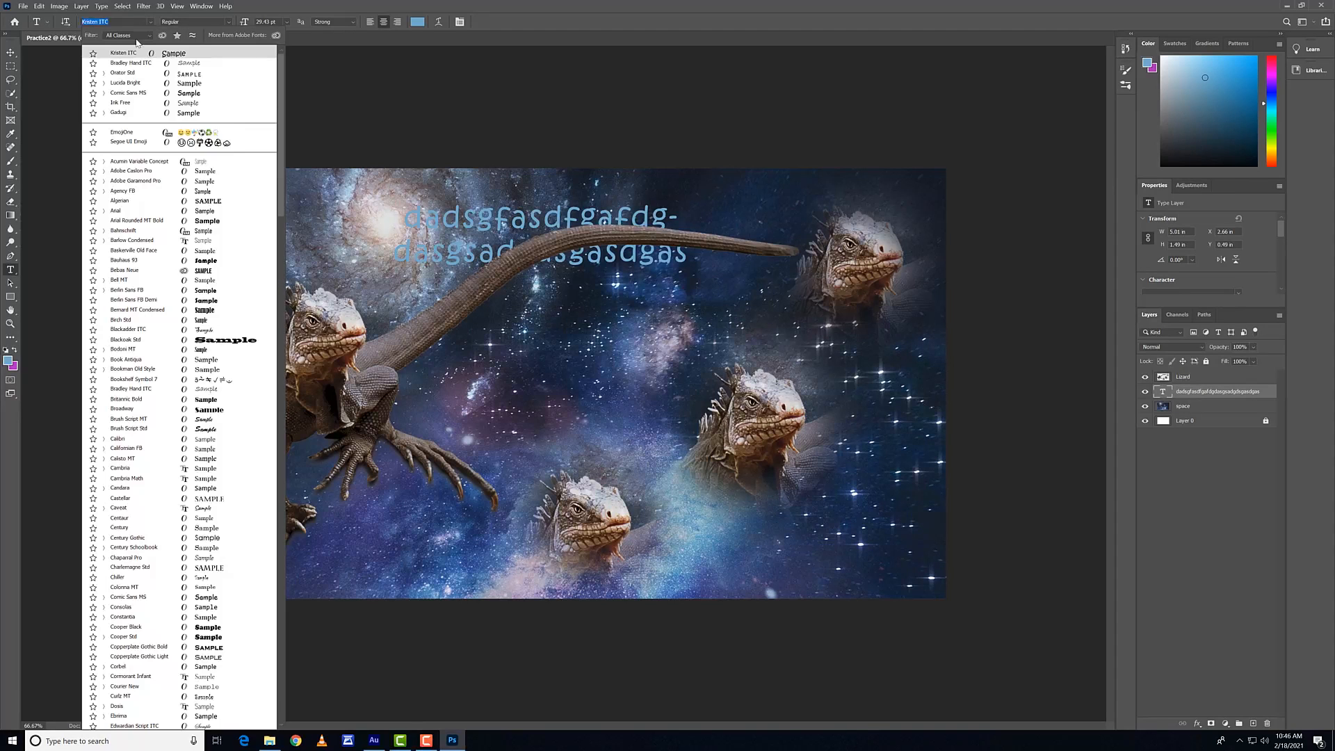
pyautogui.click(222, 261)
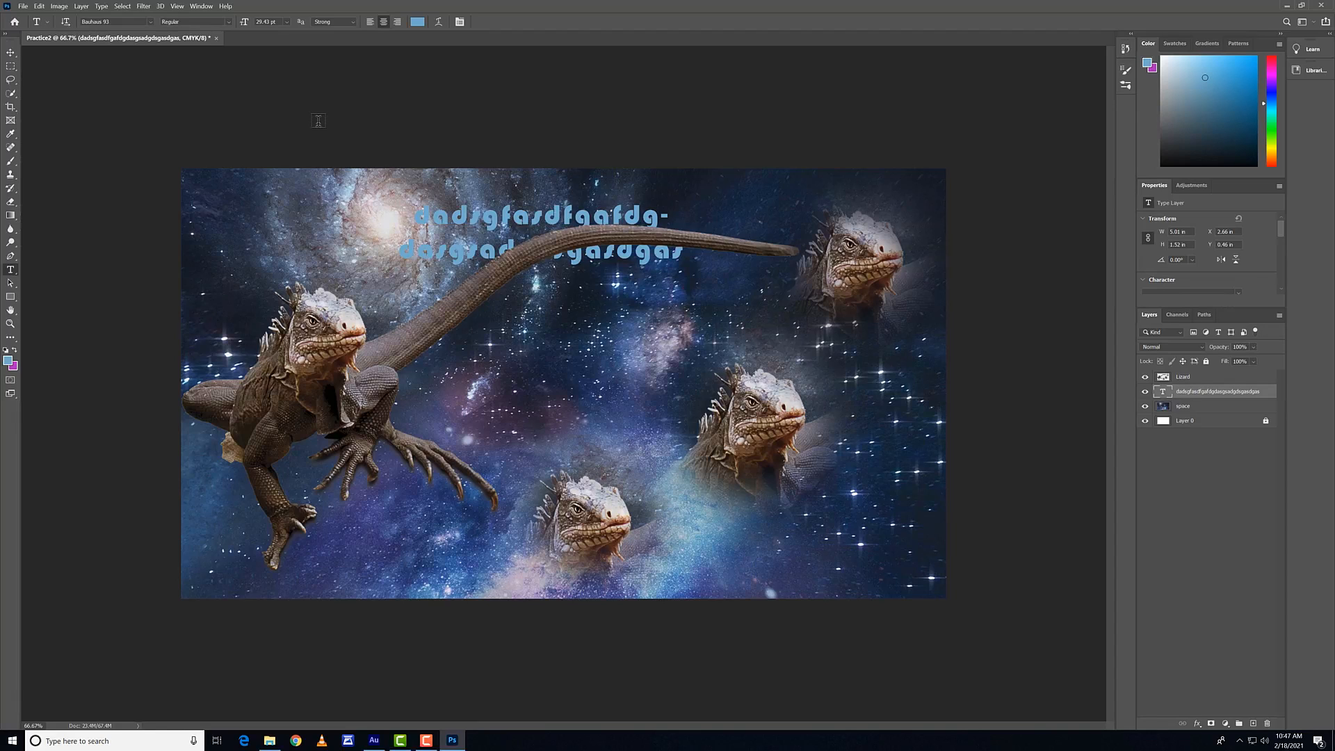
# Step: Check the current font's available styles and set the paragraph text's font to Courier New
pyautogui.click(149, 23)
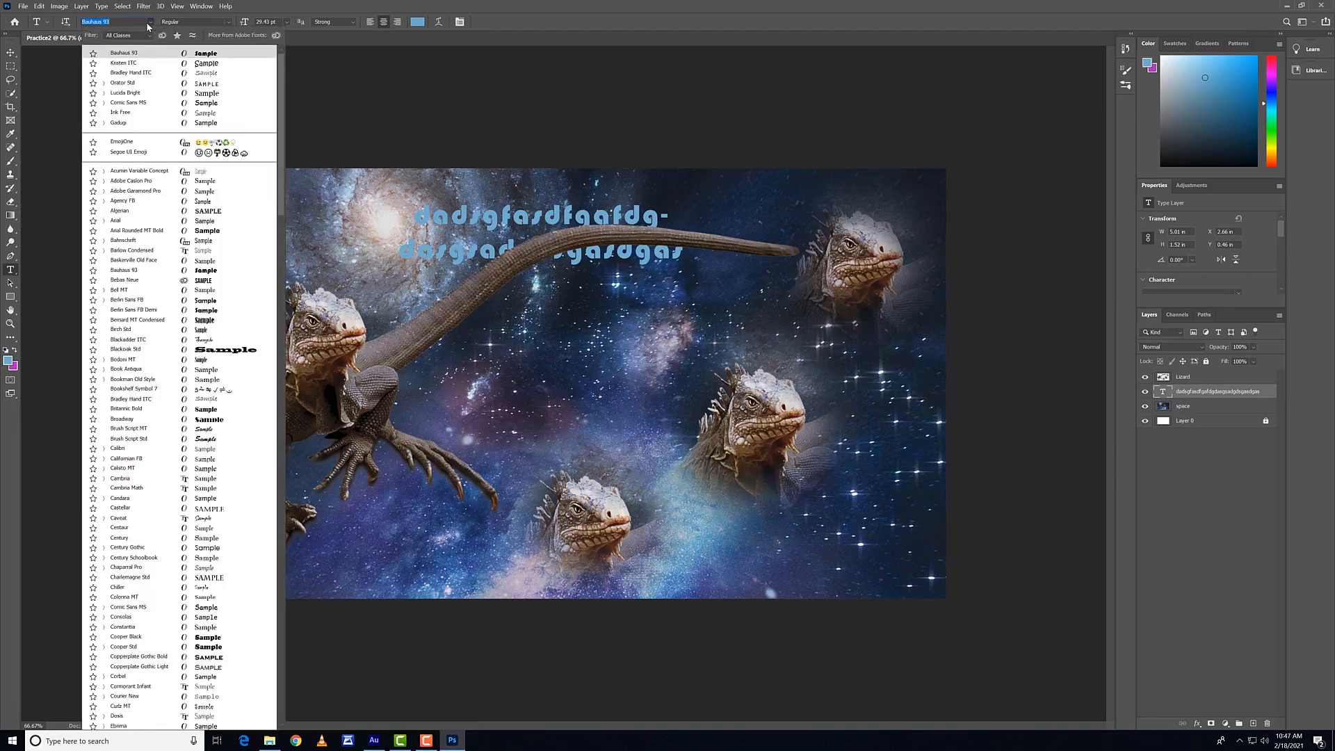
pyautogui.click(150, 24)
pyautogui.click(181, 23)
pyautogui.click(230, 23)
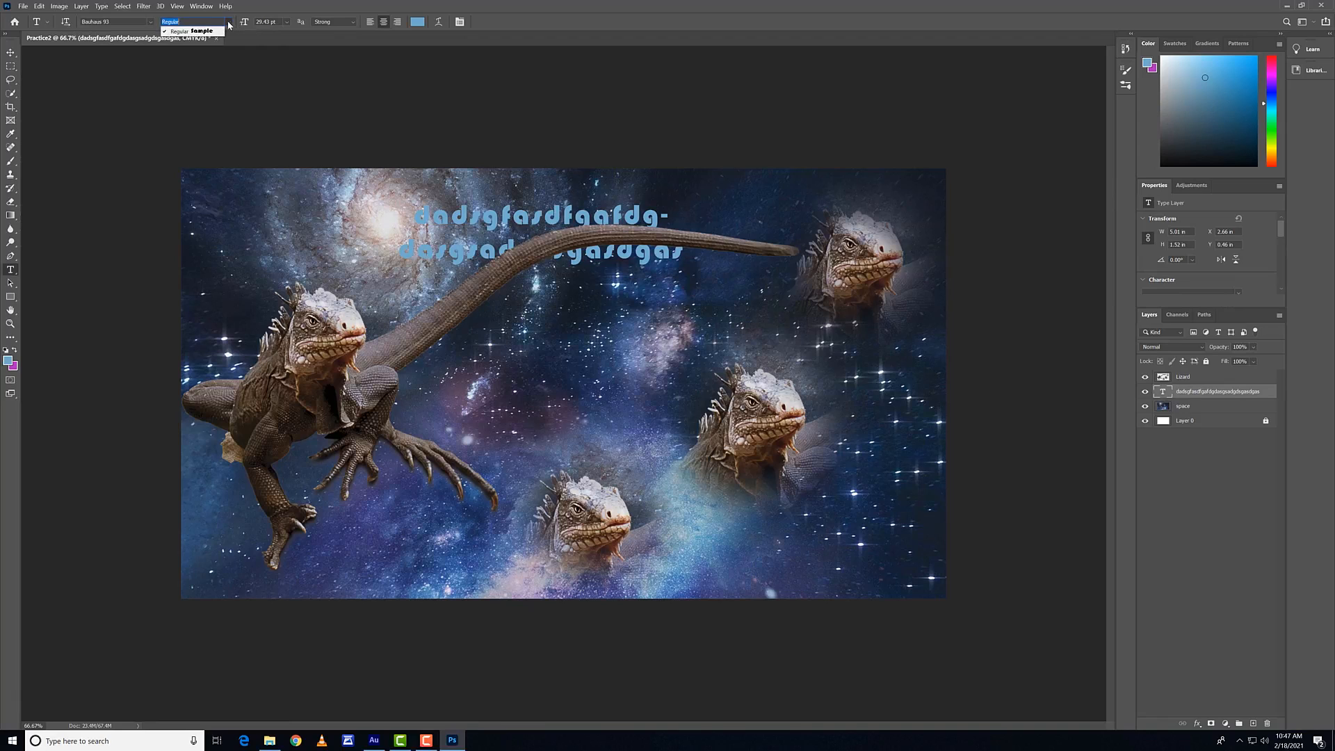
pyautogui.click(149, 23)
pyautogui.click(149, 23)
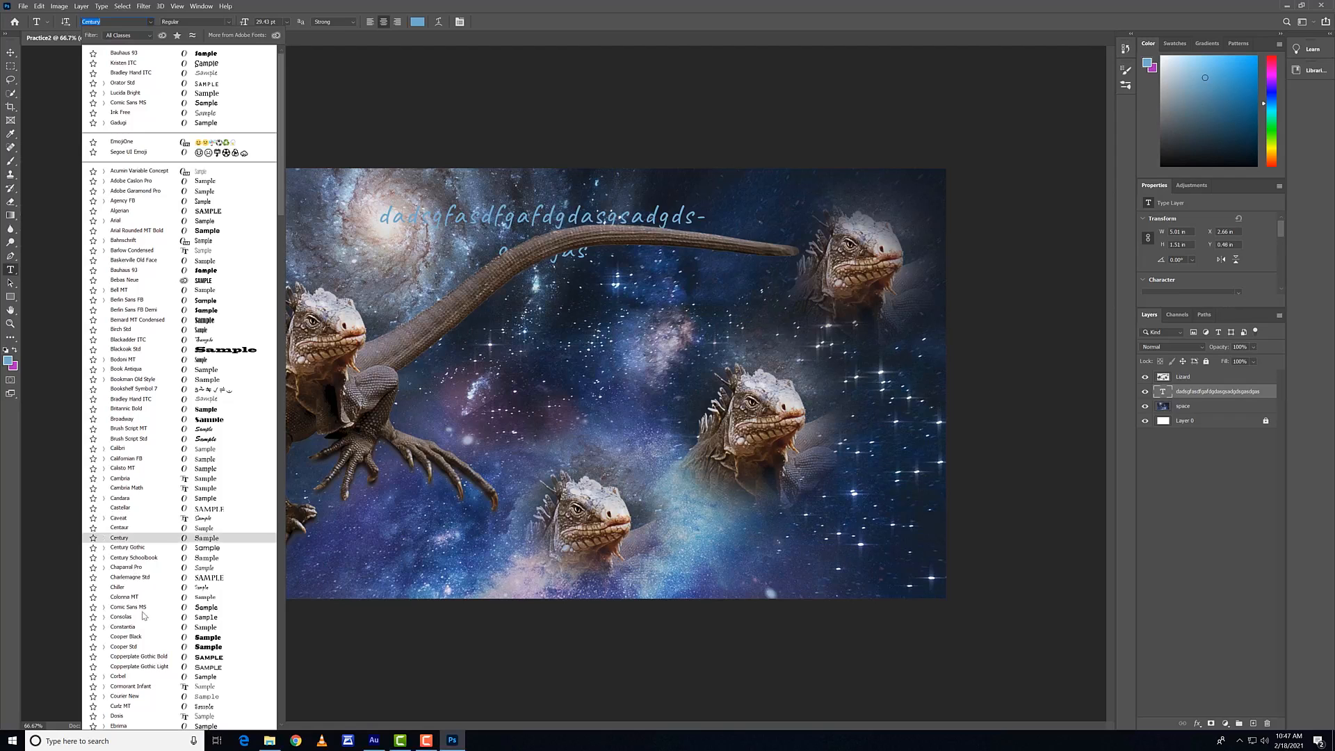
pyautogui.click(144, 698)
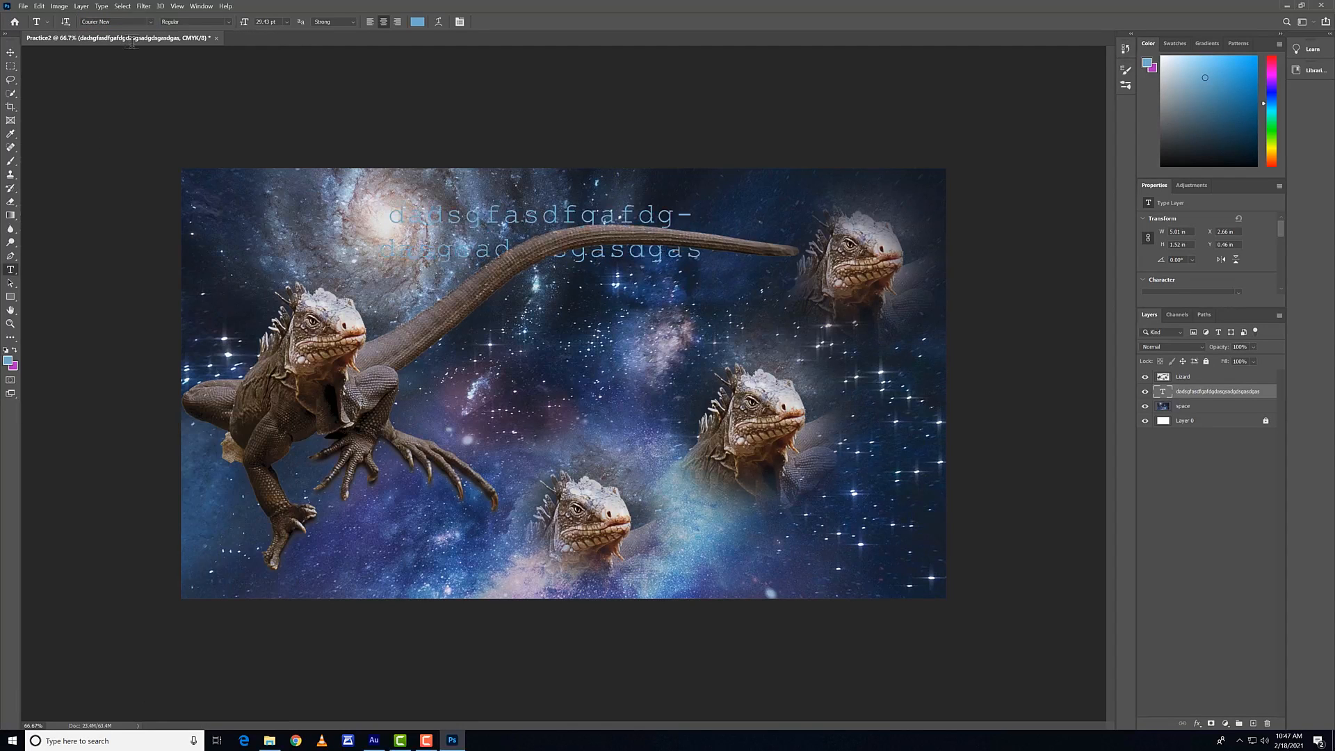
# Step: Set the paragraph text's style to Italic, try left and right alignment, and return it to centred alignment
pyautogui.click(229, 23)
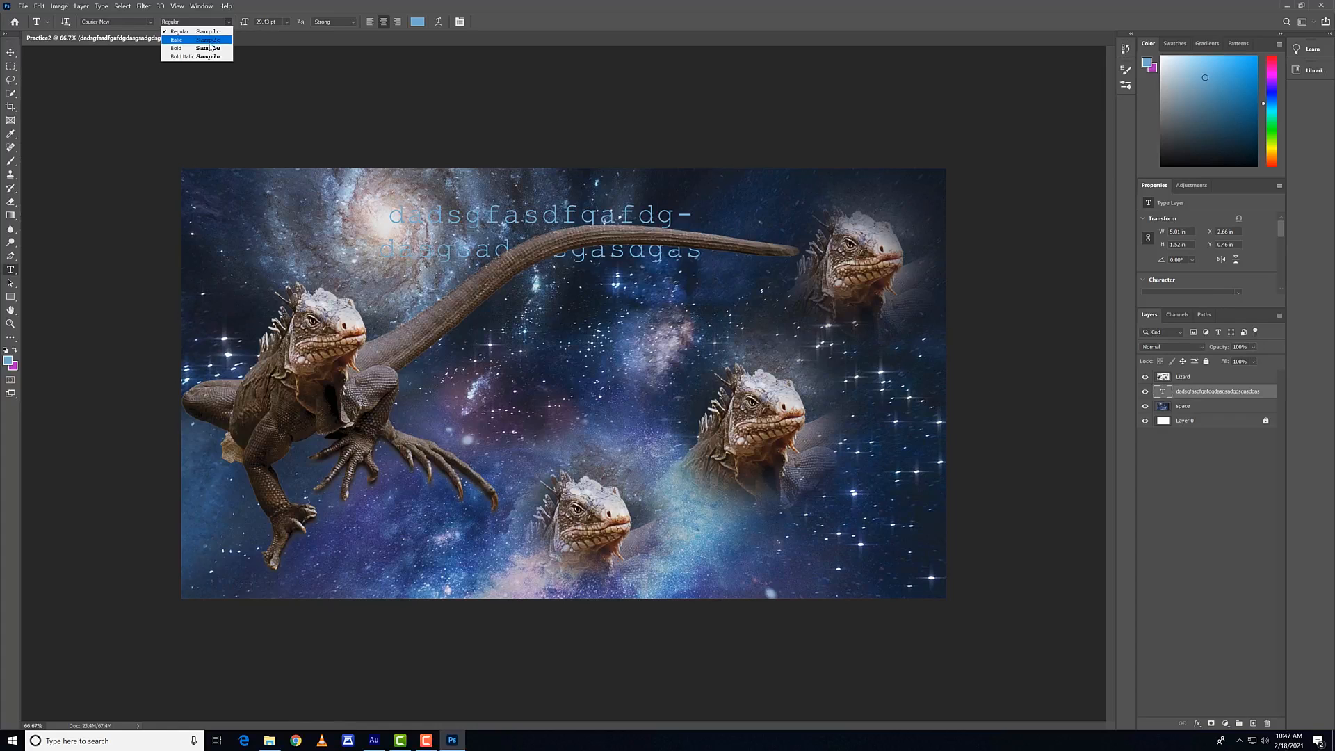
pyautogui.click(210, 40)
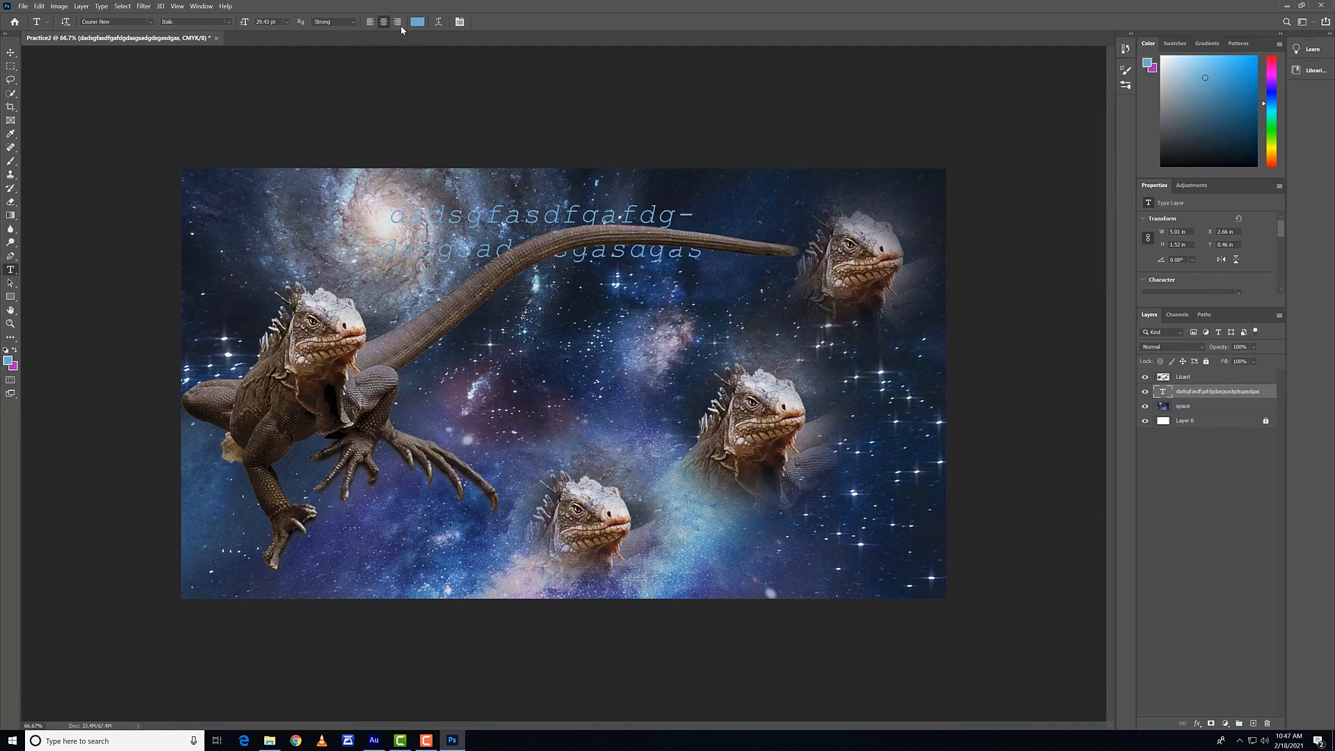
pyautogui.click(372, 22)
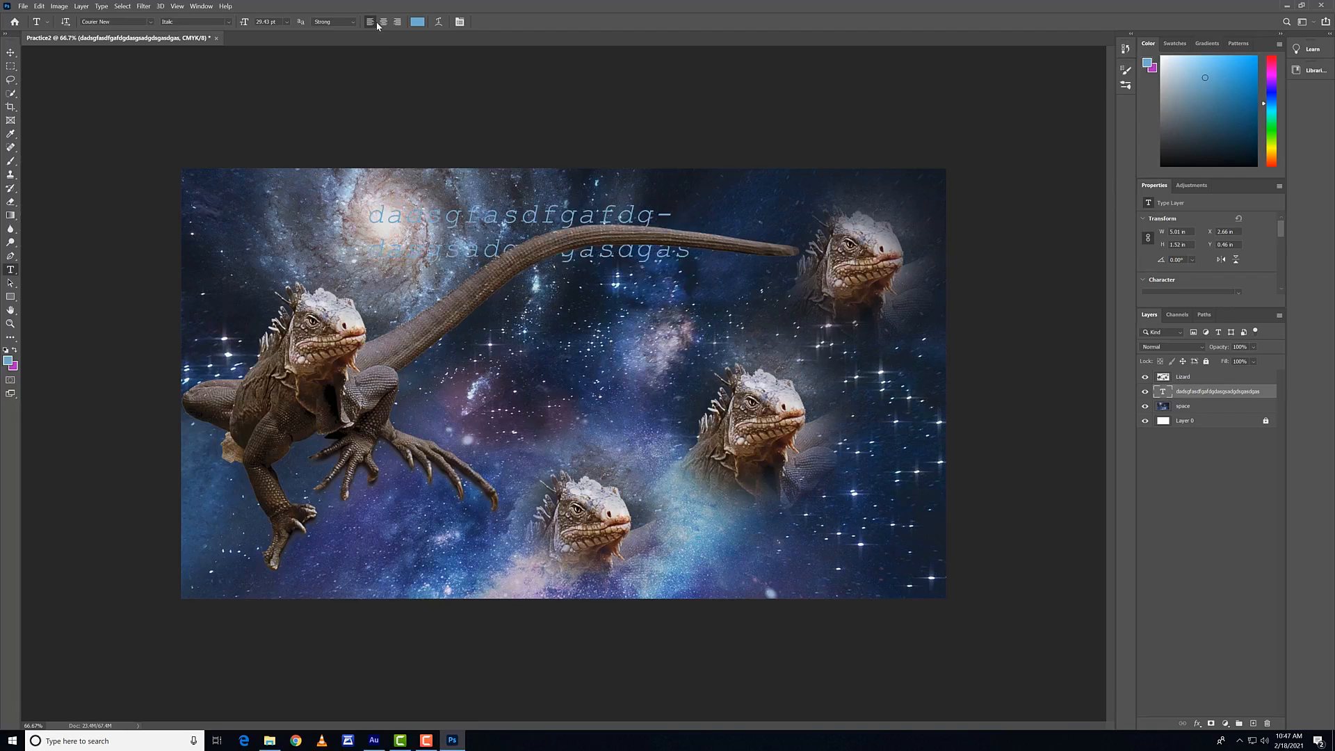
pyautogui.click(399, 22)
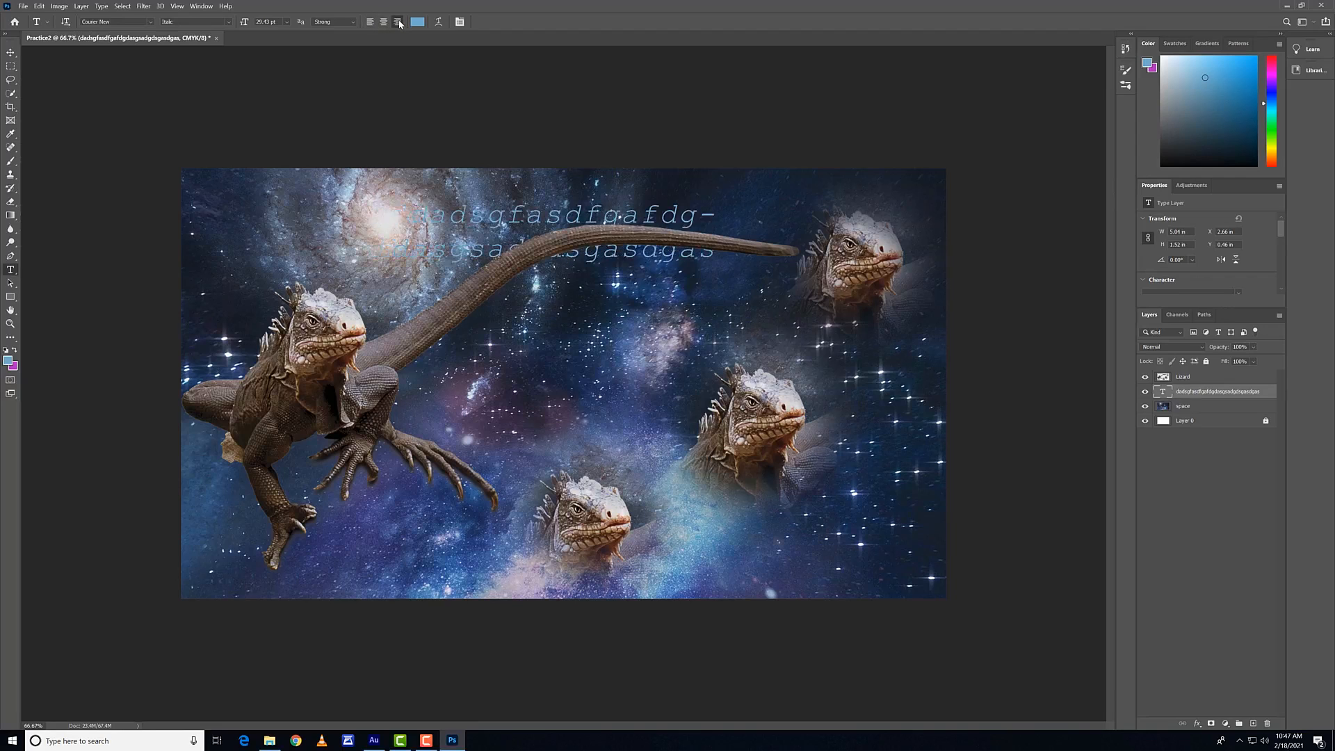
pyautogui.click(383, 23)
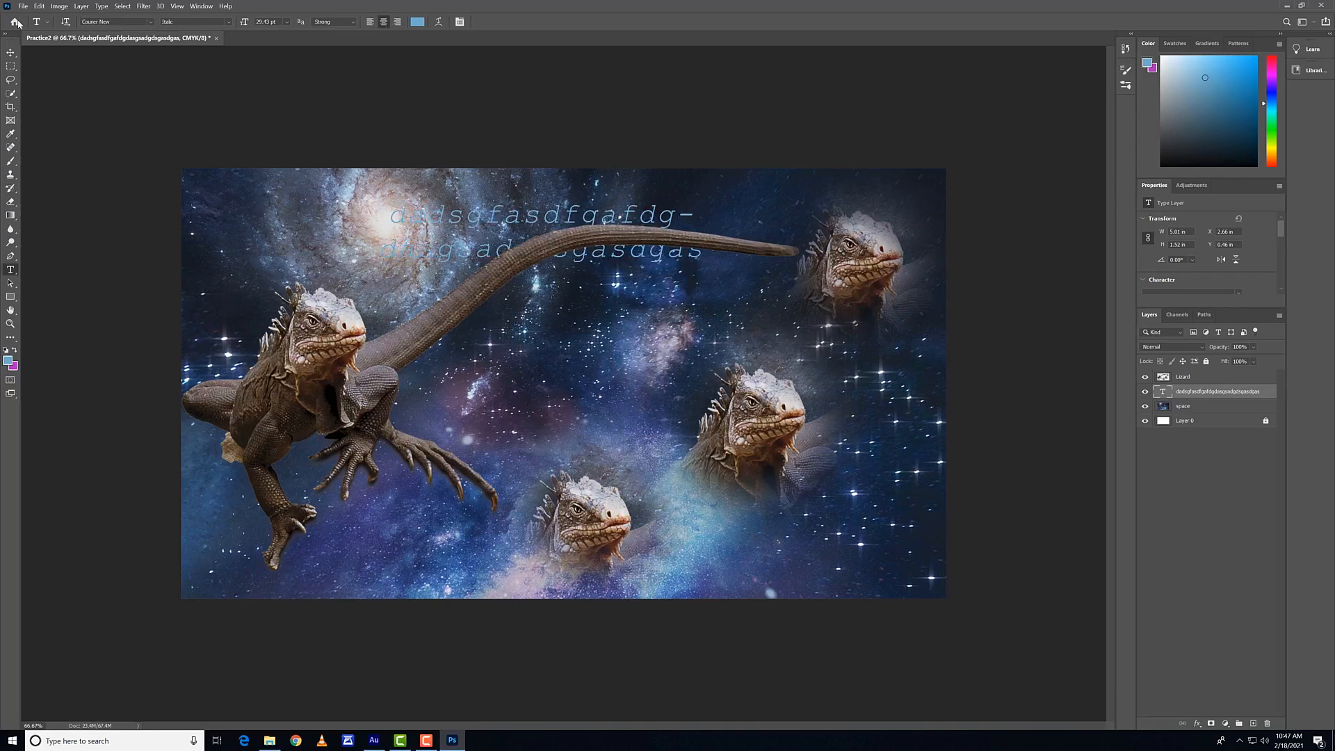
# Step: Replace the random letters in the paragraph text box with "Space iz kewl" and commit the text
pyautogui.doubleClick(503, 222)
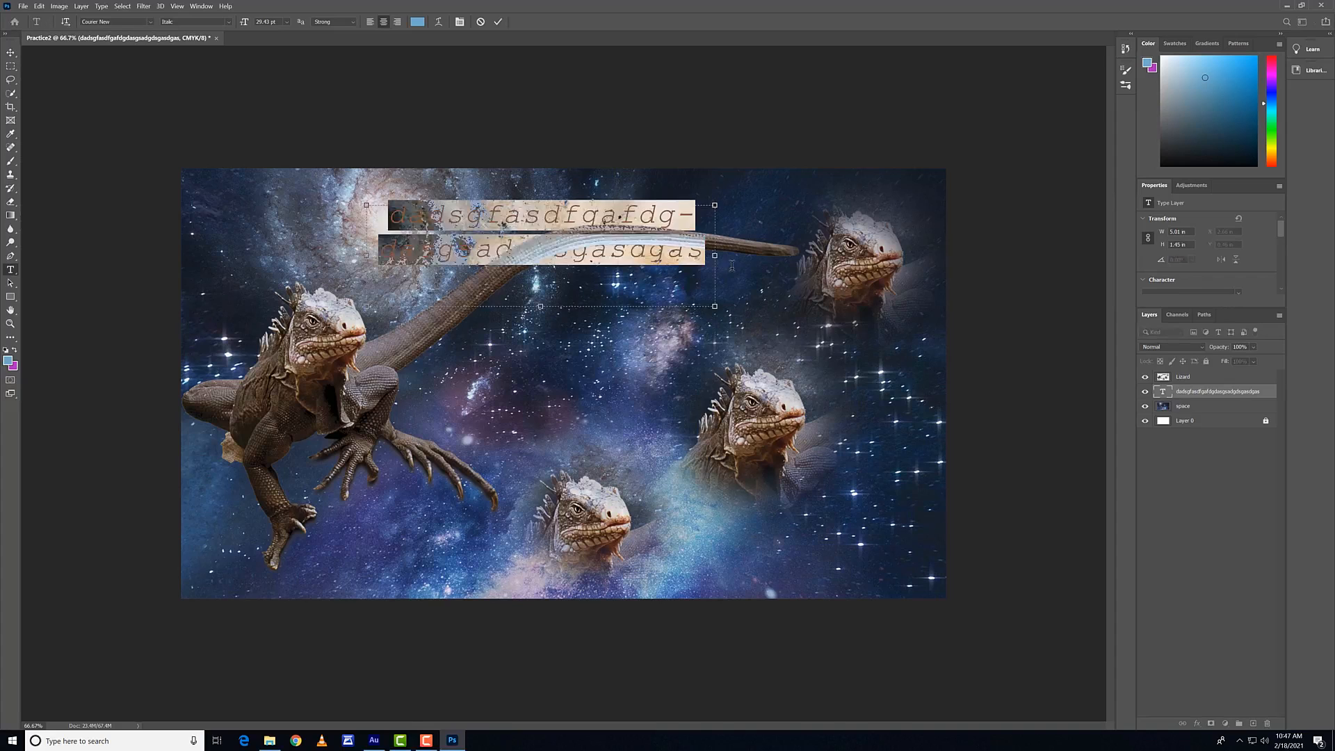
pyautogui.write('Sp')
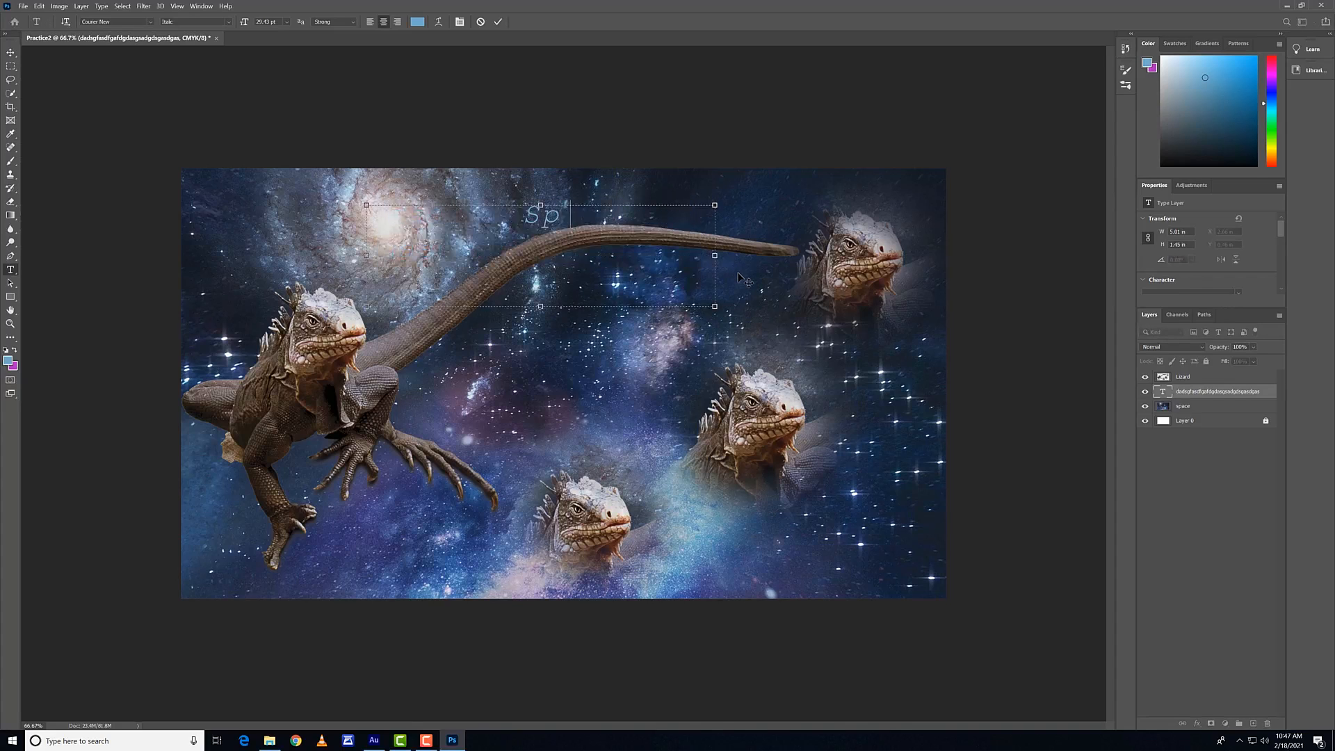
pyautogui.write('ace iz kewl')
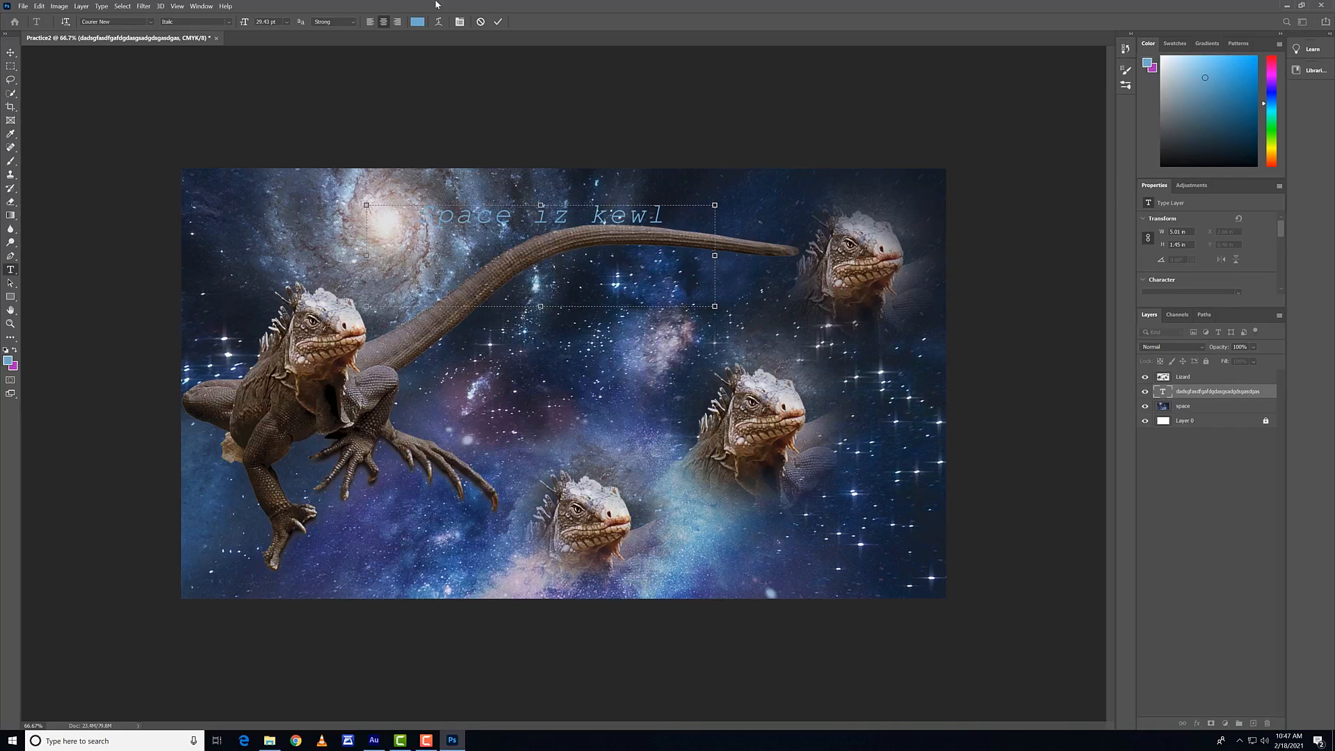
pyautogui.click(9, 49)
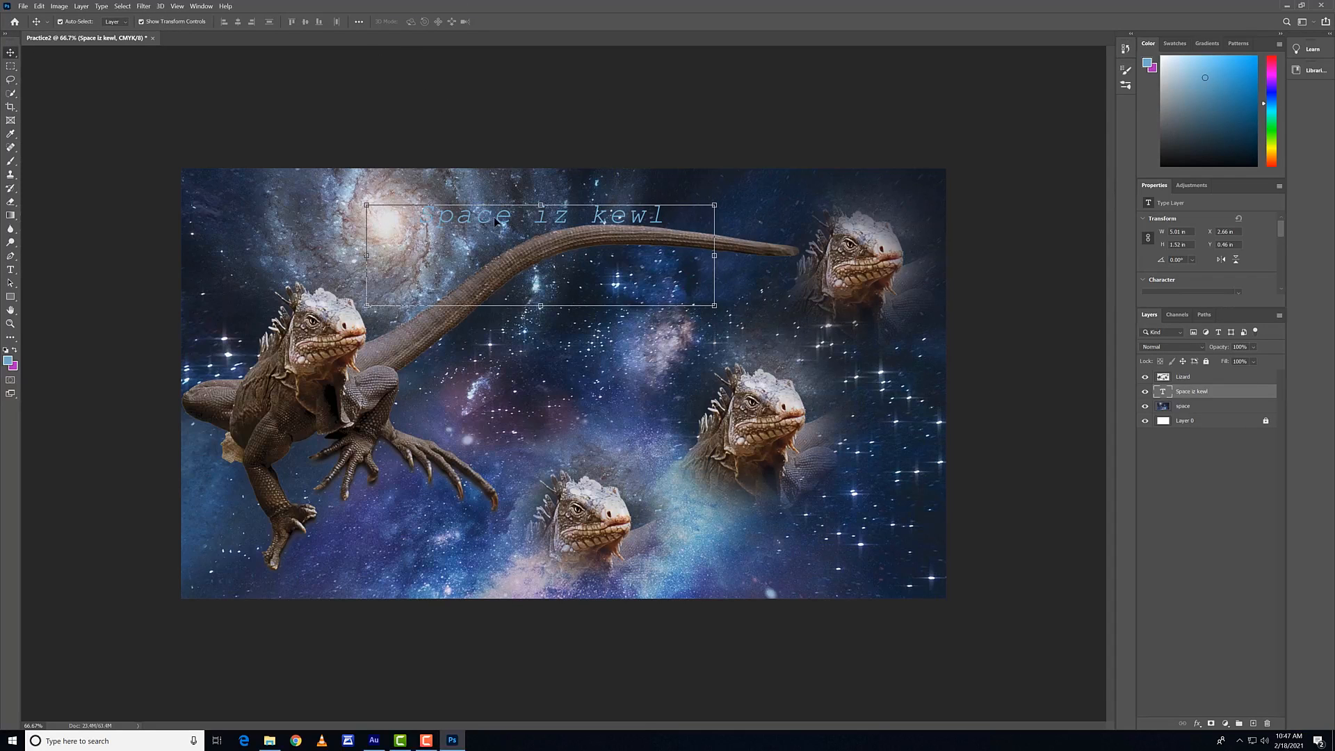
# Step: Change the "Space iz kewl" text color to purple, 8000bb
pyautogui.press('t')
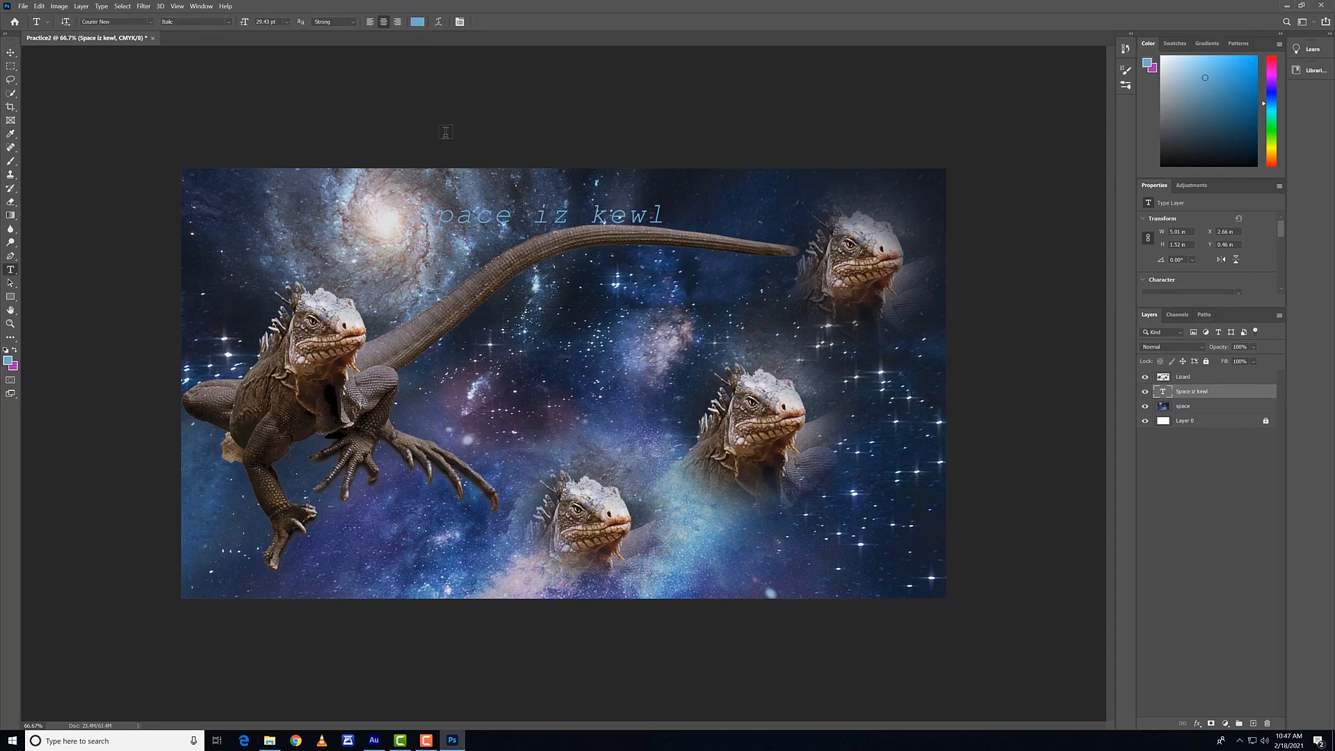
pyautogui.click(417, 22)
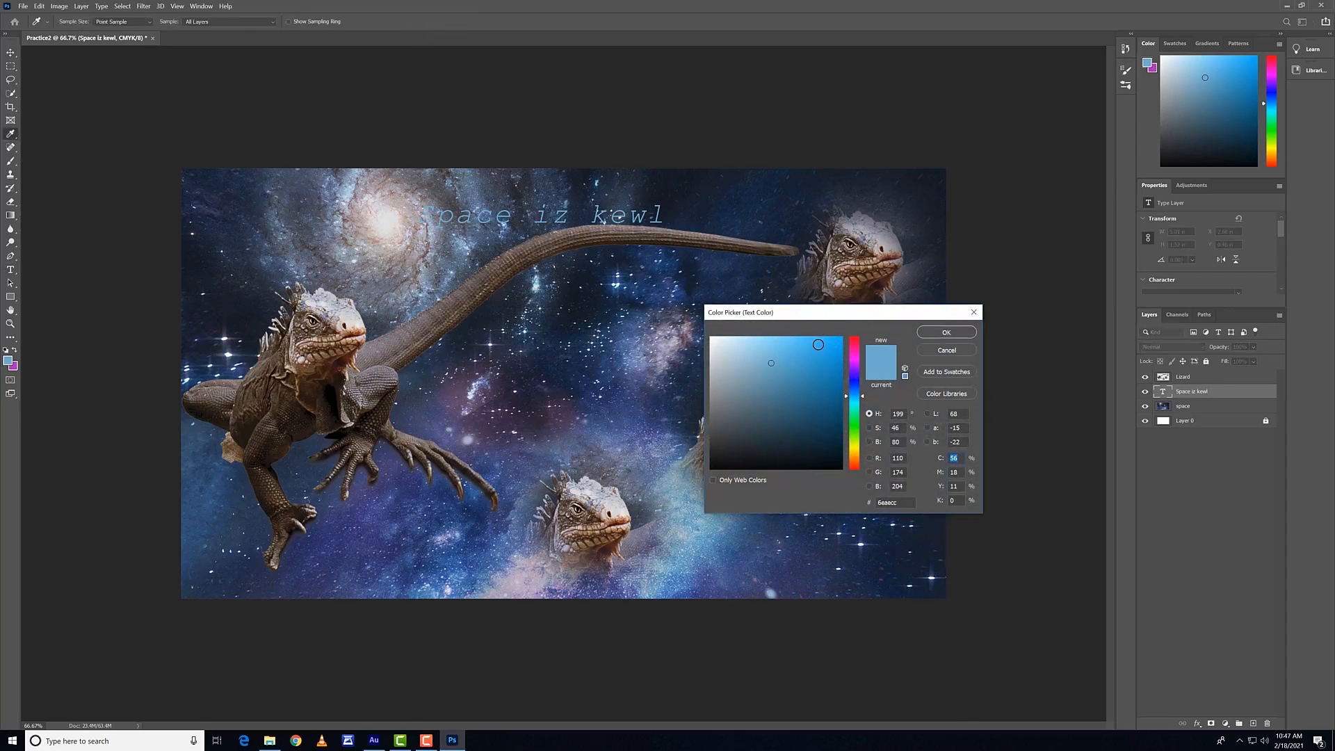
pyautogui.moveTo(818, 345); pyautogui.dragTo(856, 361)
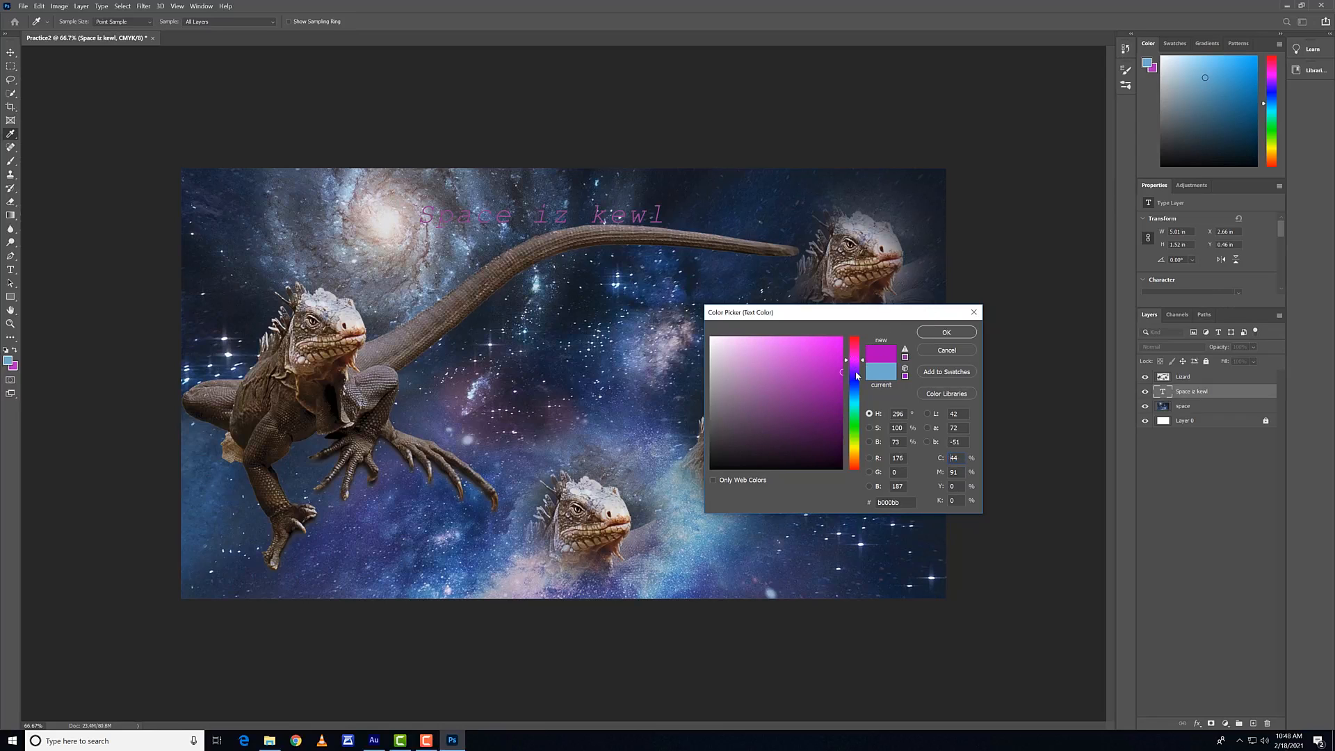
pyautogui.moveTo(857, 367); pyautogui.dragTo(857, 370)
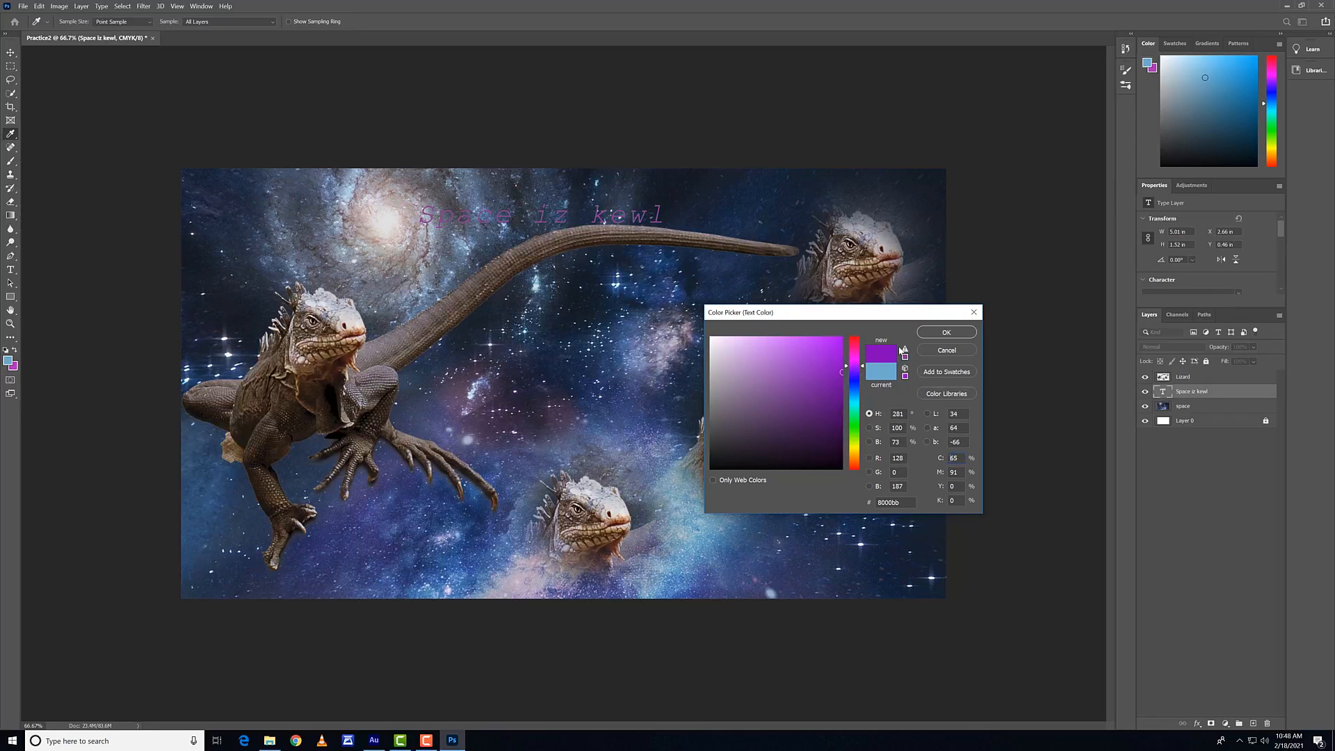
pyautogui.click(933, 332)
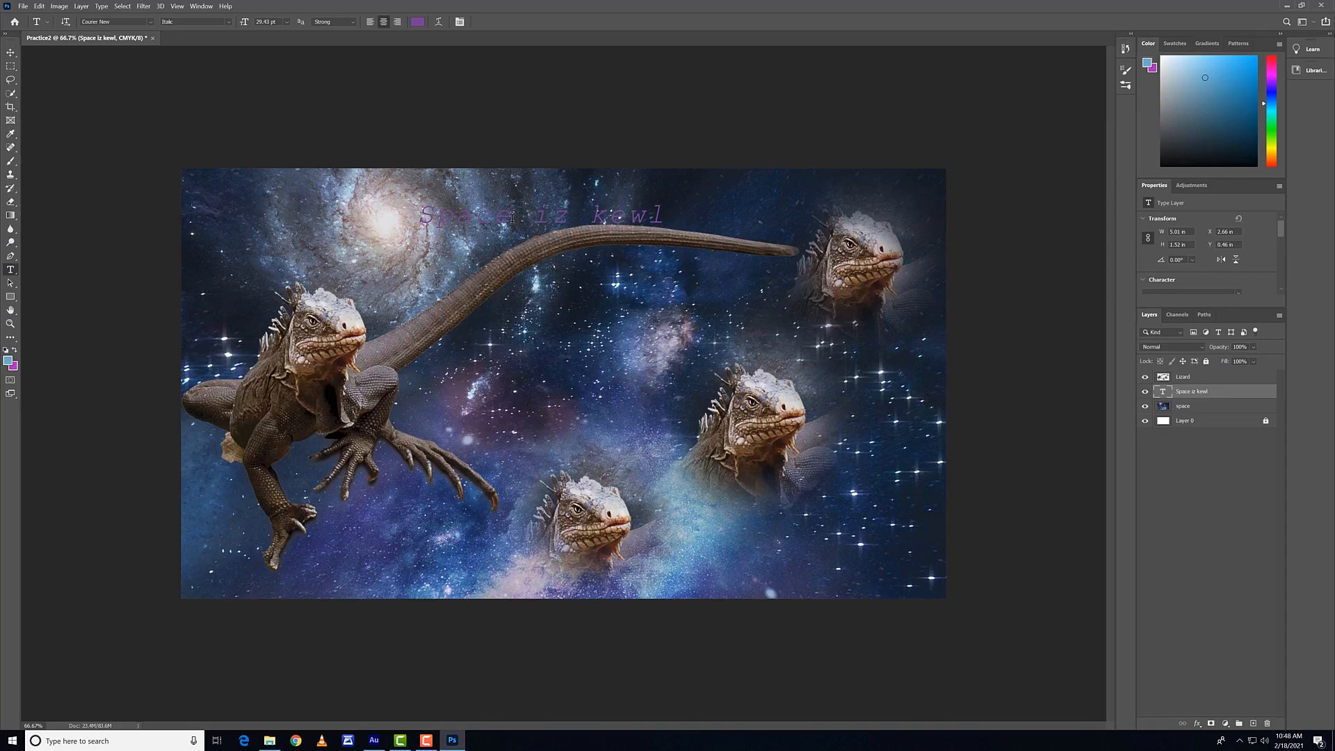
# Step: Move the "Space iz kewl" text over the bright galaxy, scale its box to about 3.11 by 0.95 in, commit and deselect
pyautogui.press('v')
pyautogui.moveTo(512, 224); pyautogui.dragTo(376, 224)
pyautogui.moveTo(578, 257); pyautogui.dragTo(428, 218)
pyautogui.click(517, 22)
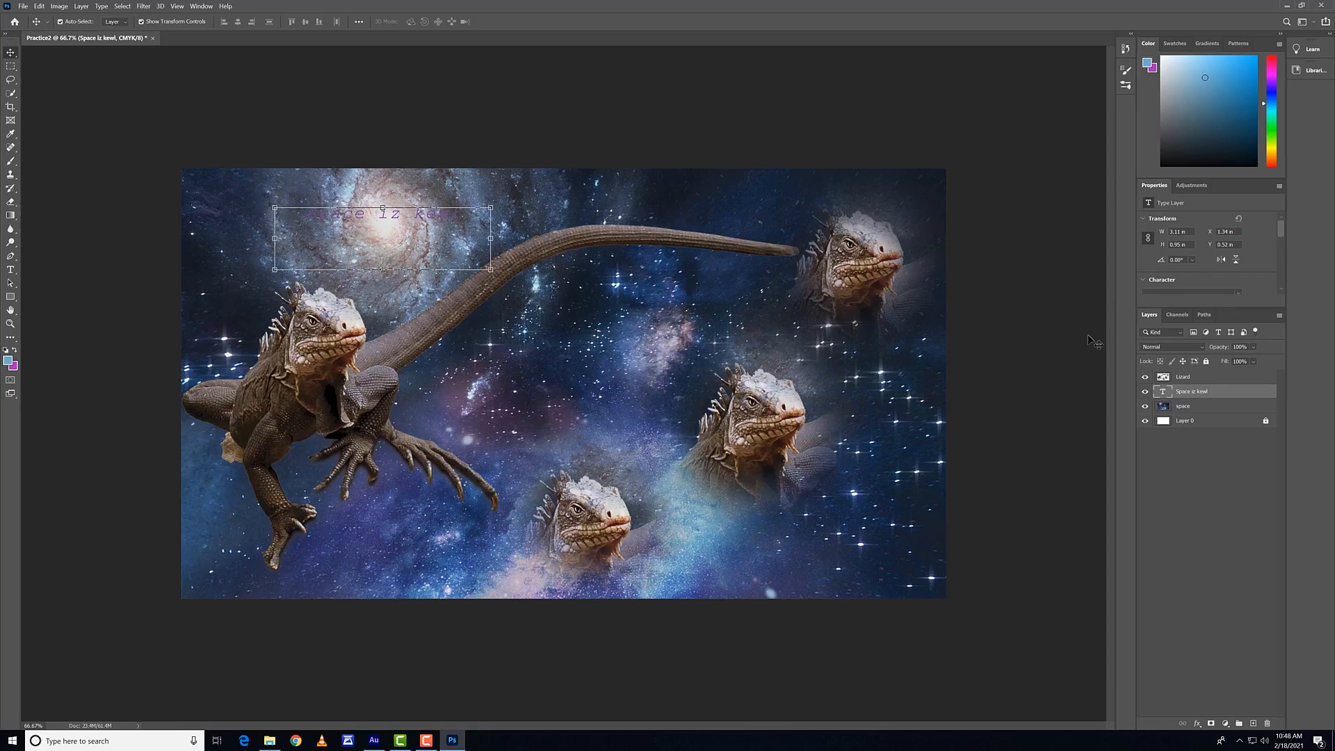
pyautogui.click(442, 98)
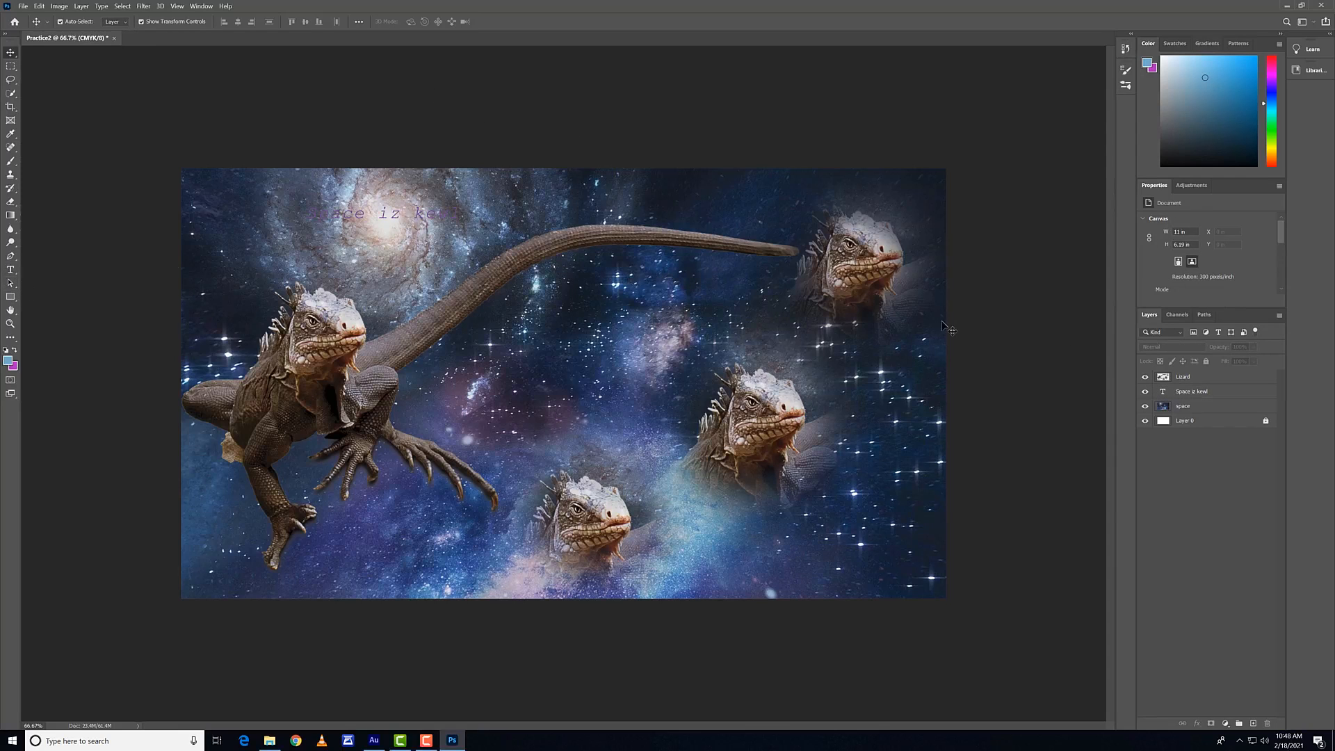
# Step: Try adding point text on a new layer above the Lizard layer, and discard it
pyautogui.click(1198, 408)
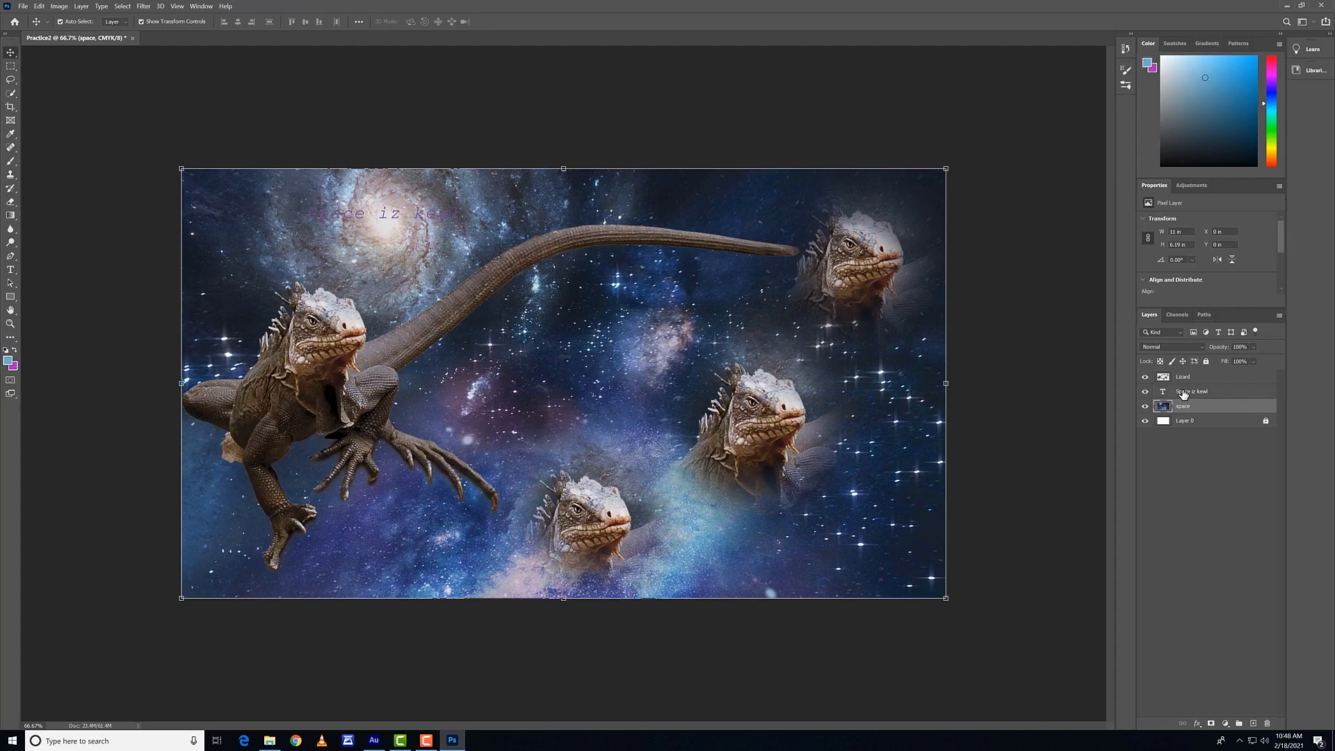
pyautogui.click(1186, 382)
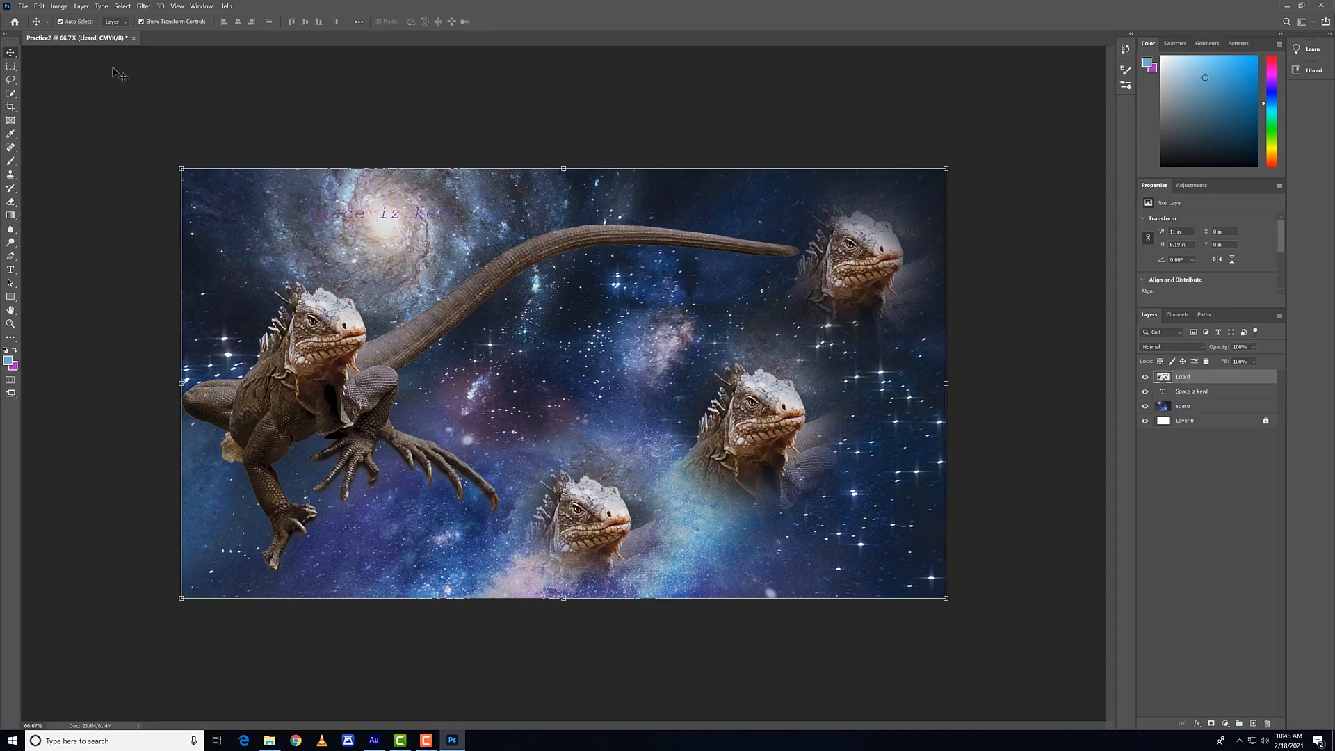
pyautogui.click(10, 269)
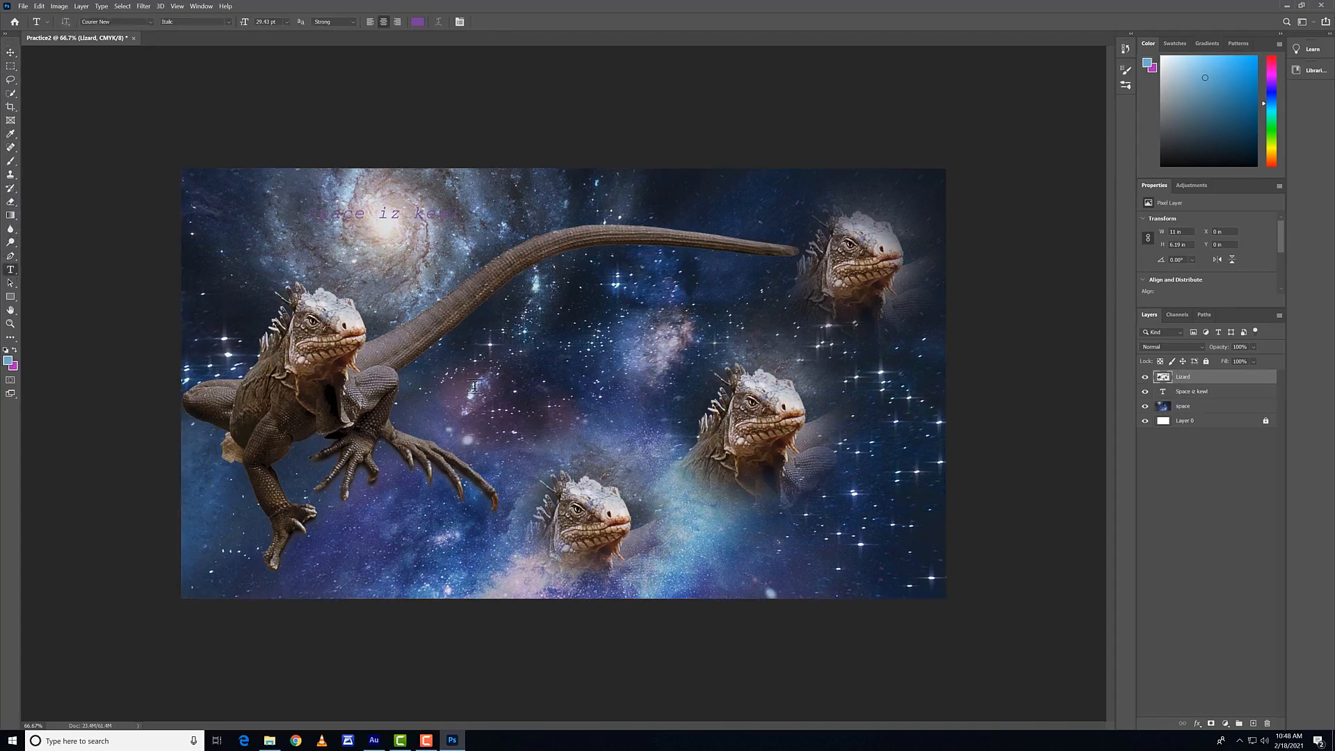
pyautogui.click(497, 389)
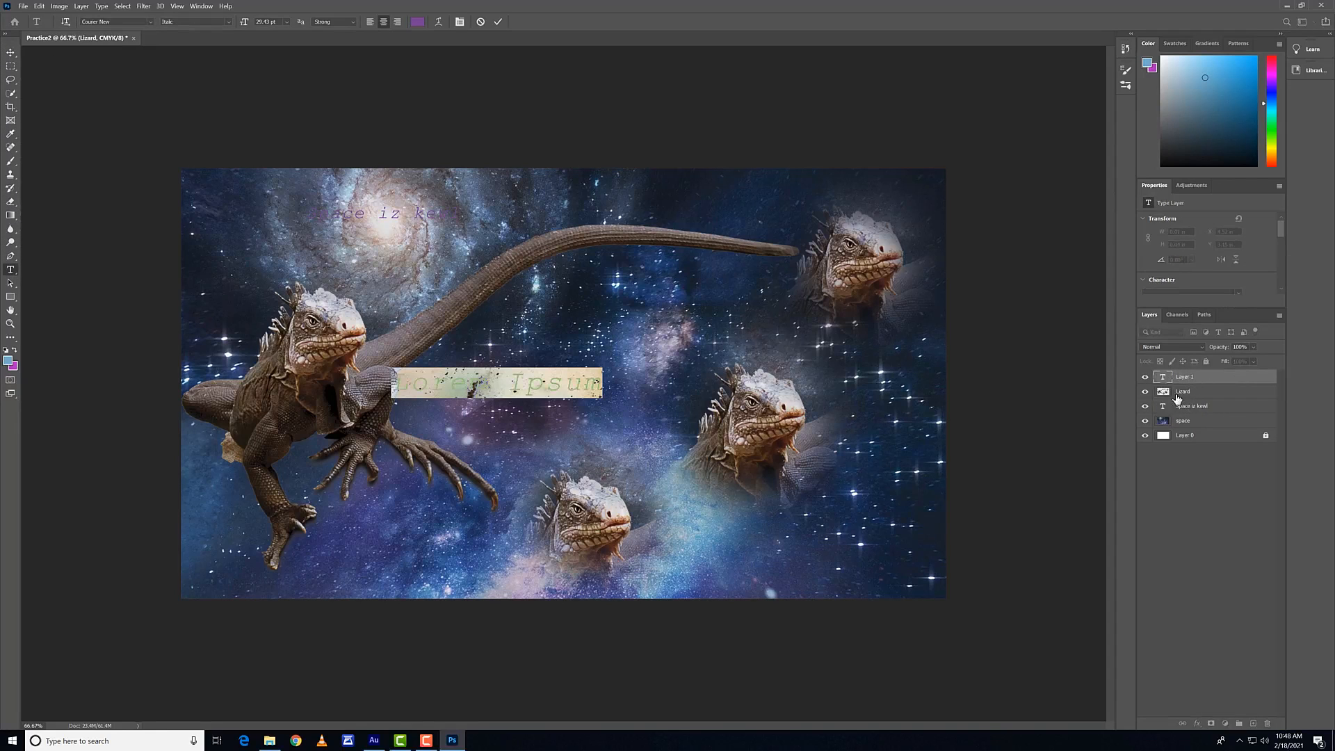
pyautogui.press('BackSpace')
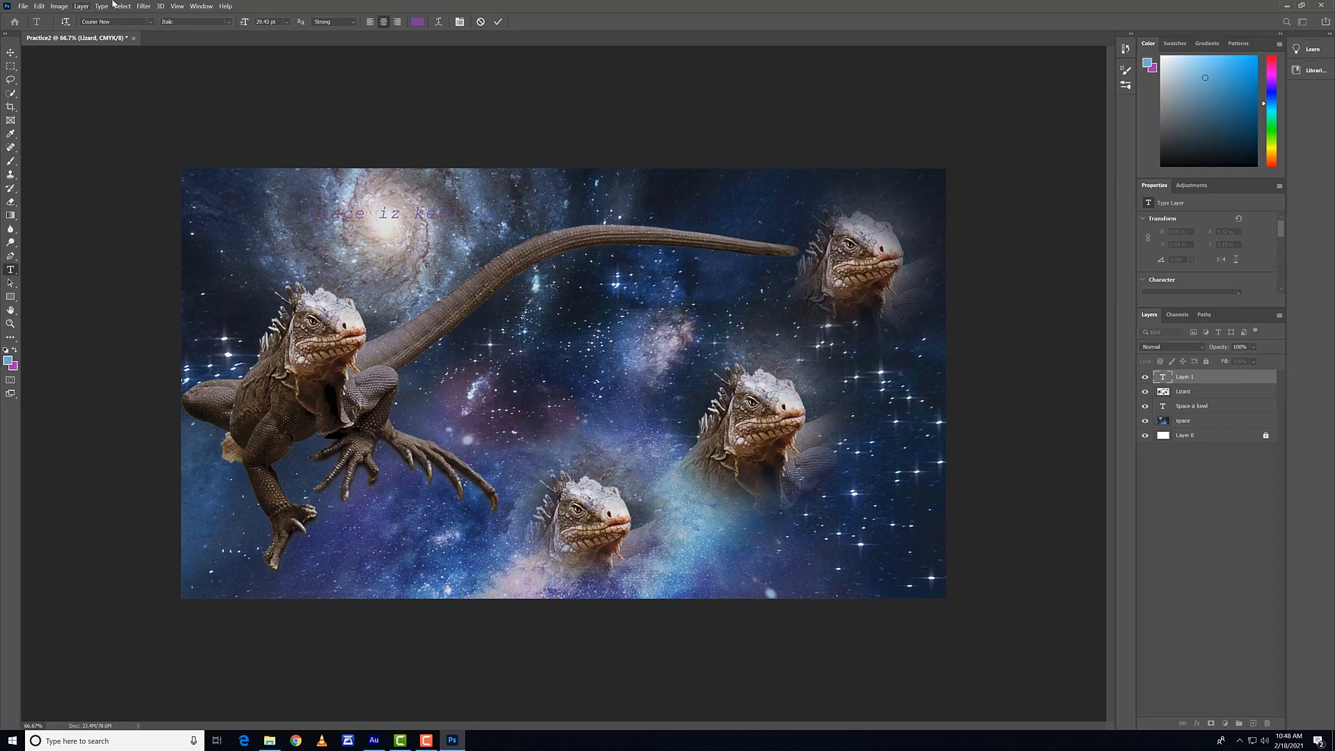
pyautogui.click(482, 23)
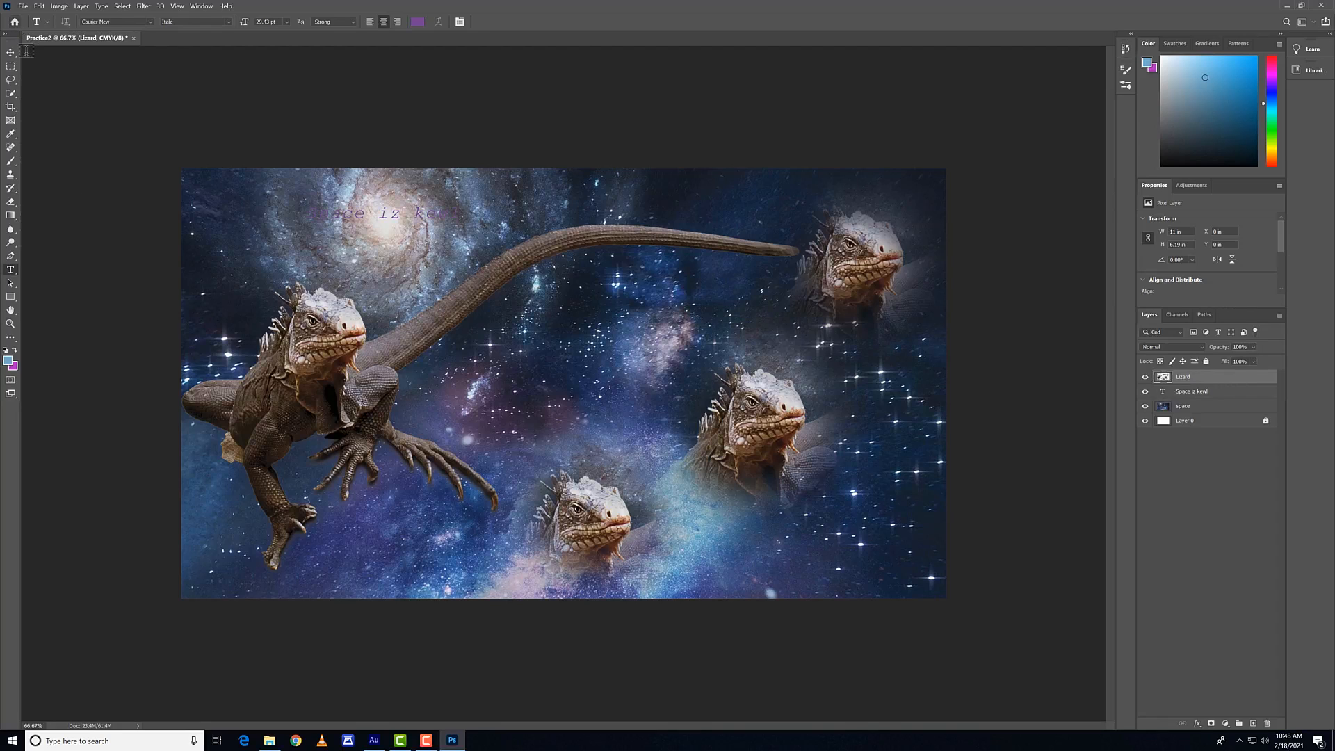
# Step: Draw a closed, partly curved Pen tool path about 3.68 by 2.33 in below the large lizard's tail
pyautogui.click(10, 257)
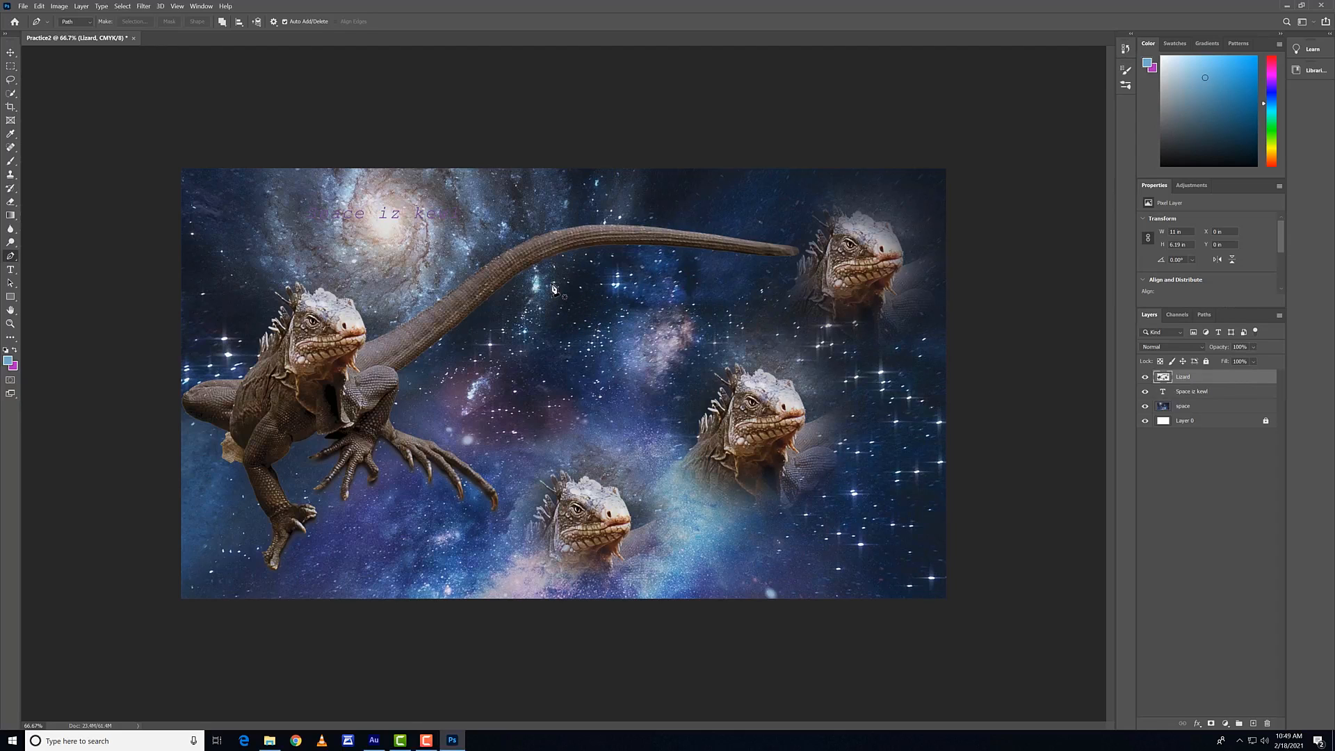
pyautogui.click(601, 273)
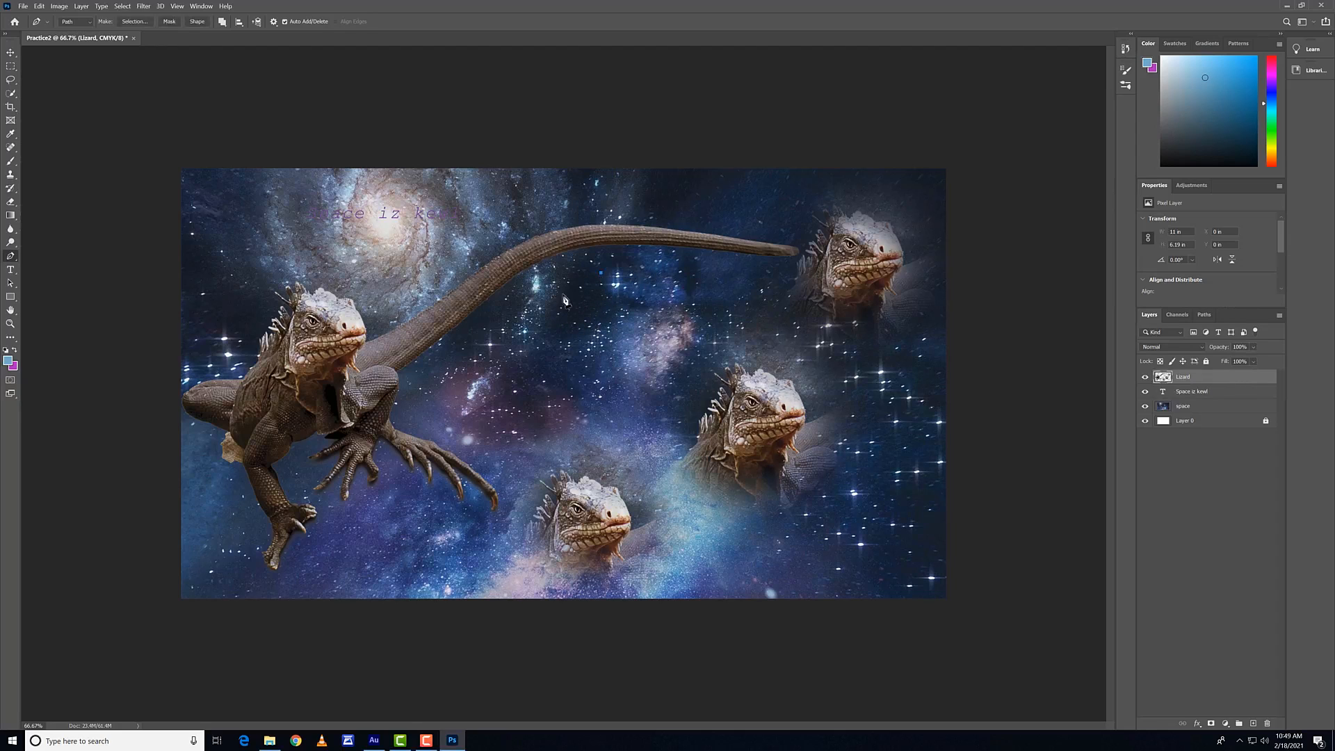
pyautogui.click(433, 384)
pyautogui.click(543, 435)
pyautogui.click(774, 310)
pyautogui.click(540, 324)
pyautogui.click(601, 275)
# Step: Delete the Mandala Symmetry 1 path and select the work path
pyautogui.click(1202, 314)
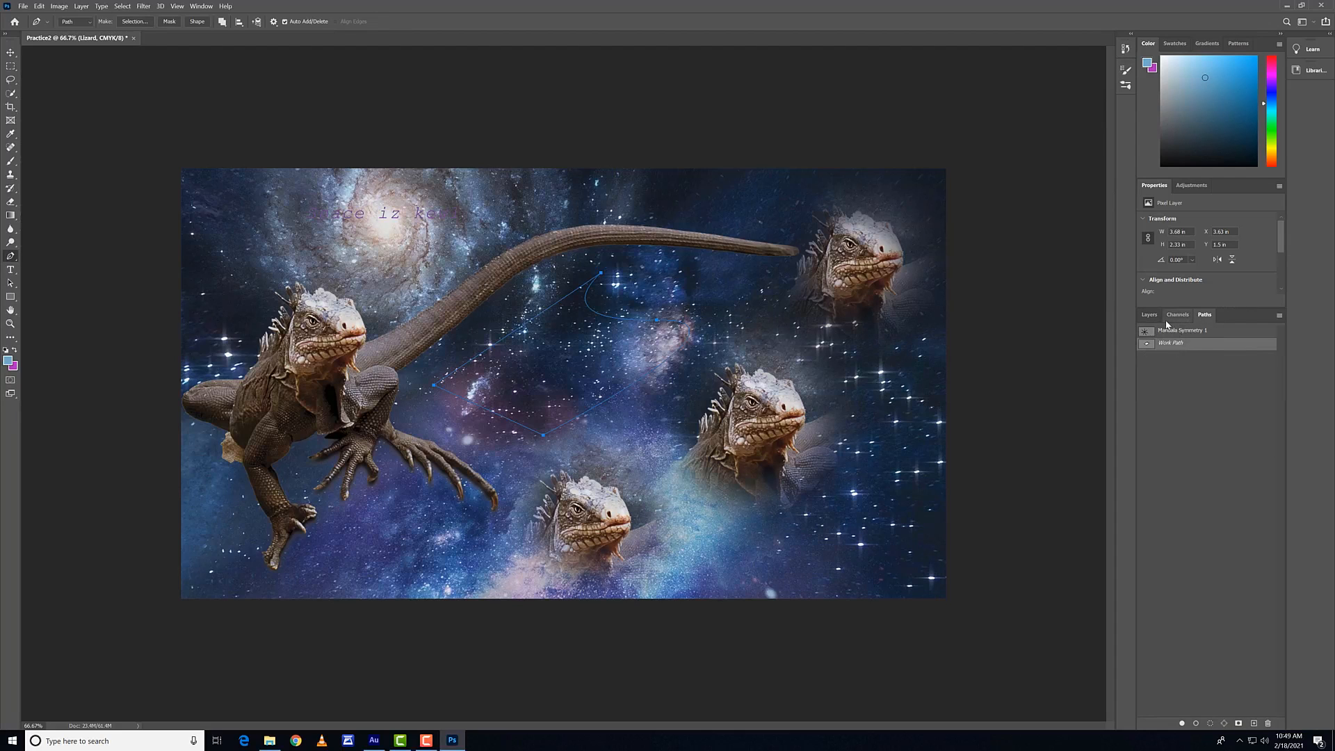
pyautogui.click(1172, 333)
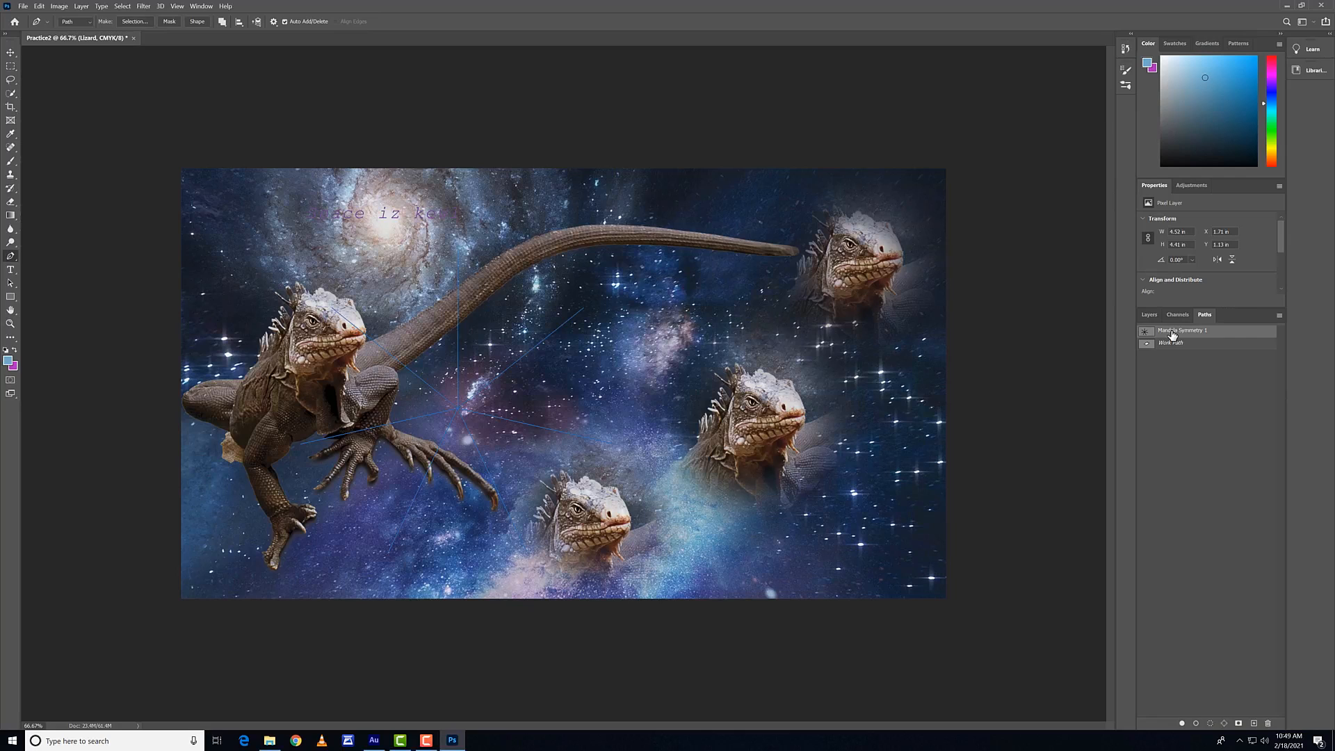
pyautogui.press('Delete')
pyautogui.click(1172, 333)
# Step: Try turning the work path into a selection, and discard the selection
pyautogui.click(134, 22)
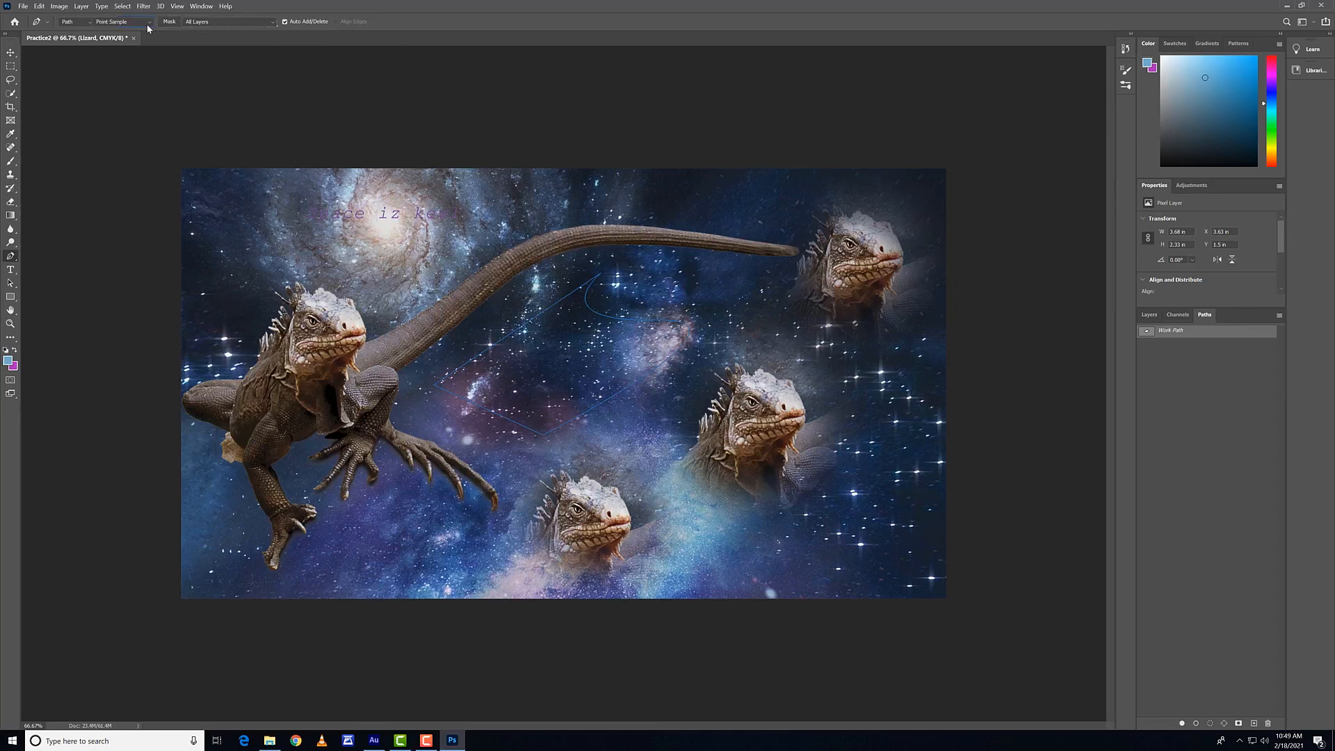
pyautogui.click(721, 210)
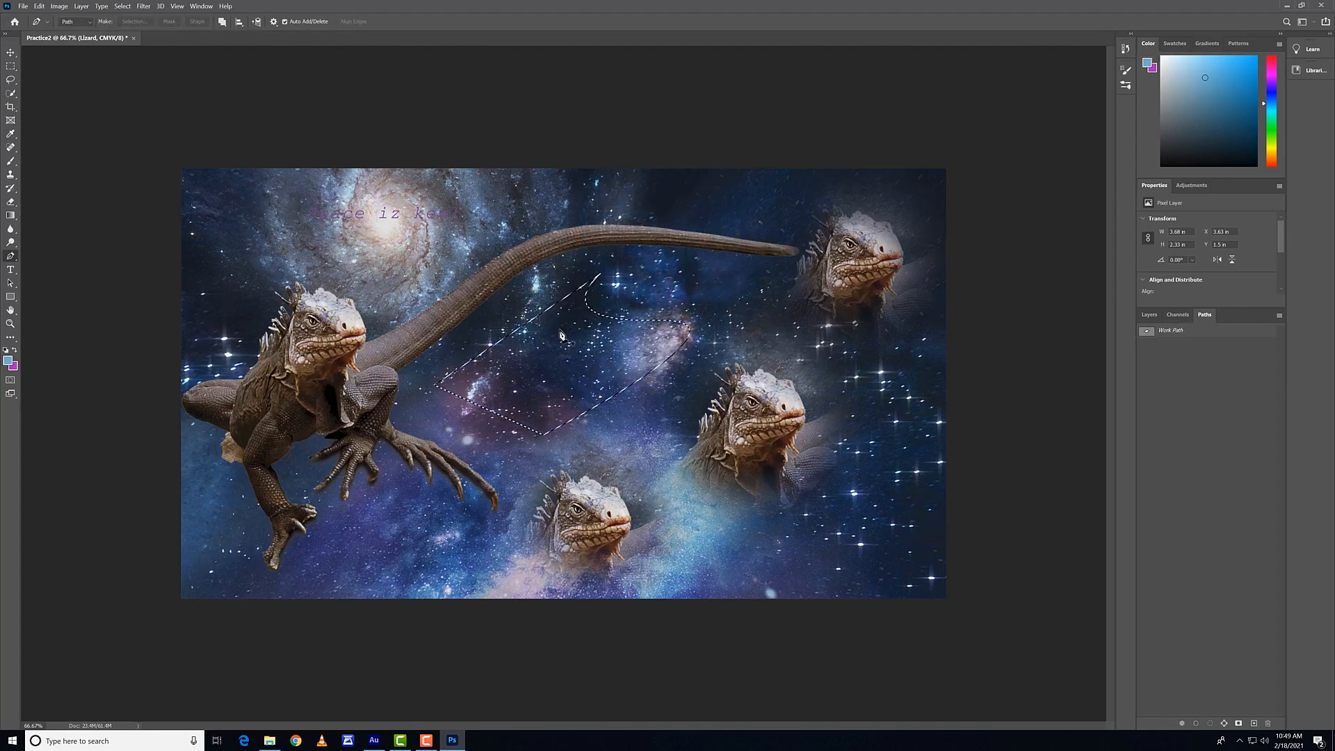
pyautogui.hotkey('ctrl', 'd')
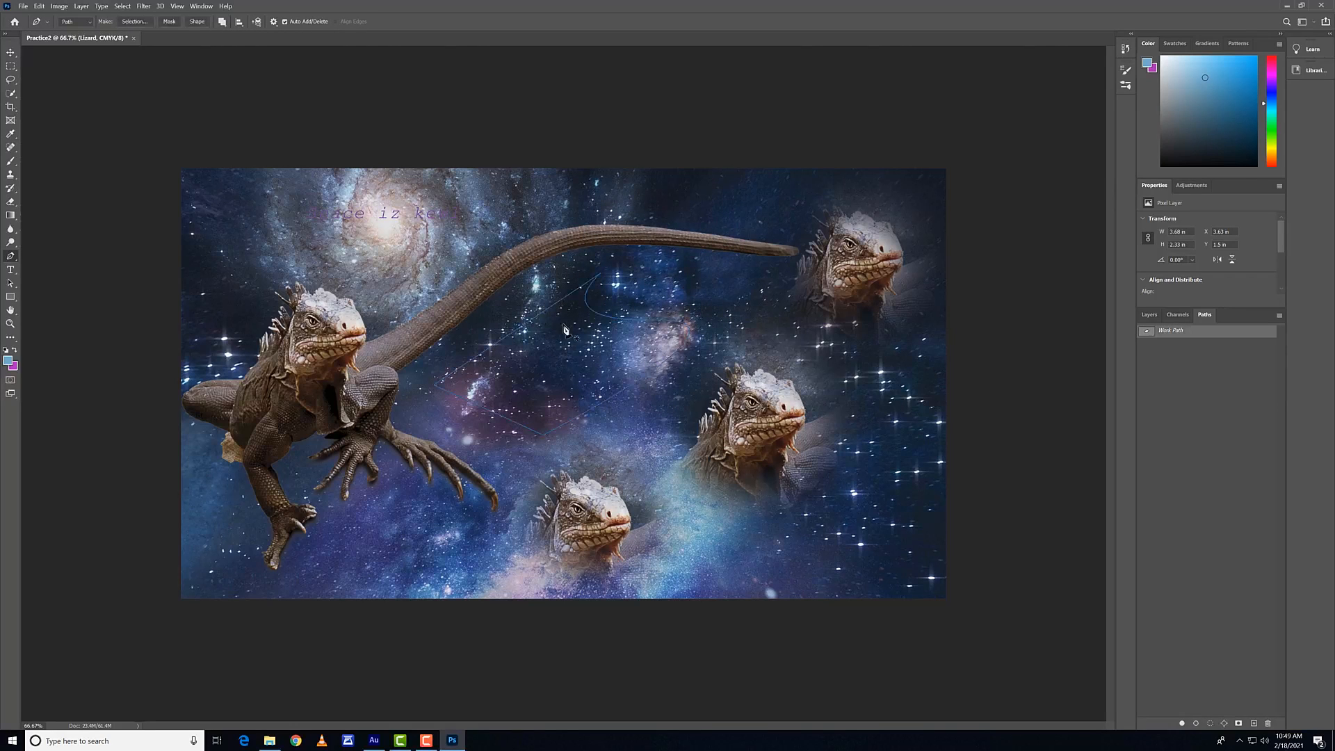
# Step: Create a blue-filled shape layer from the work path and compare its entries among the layers and paths
pyautogui.click(198, 21)
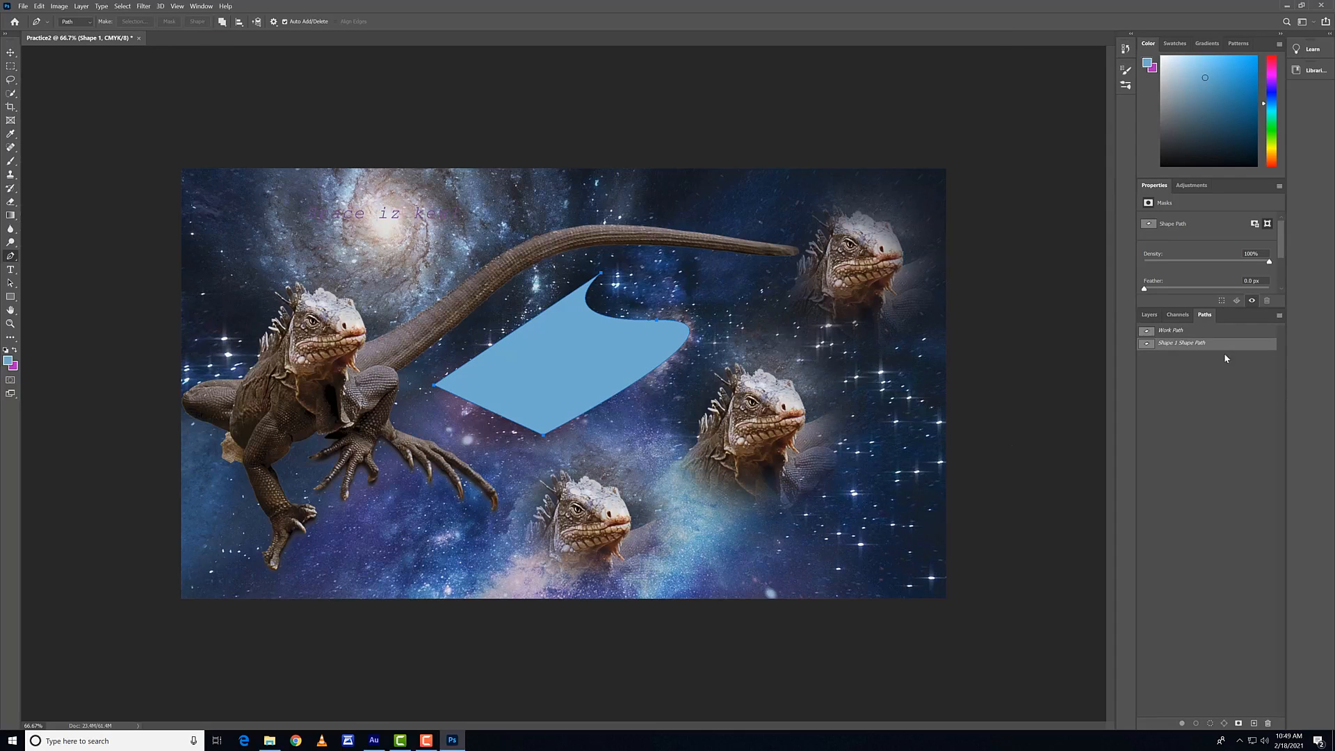
pyautogui.click(1154, 316)
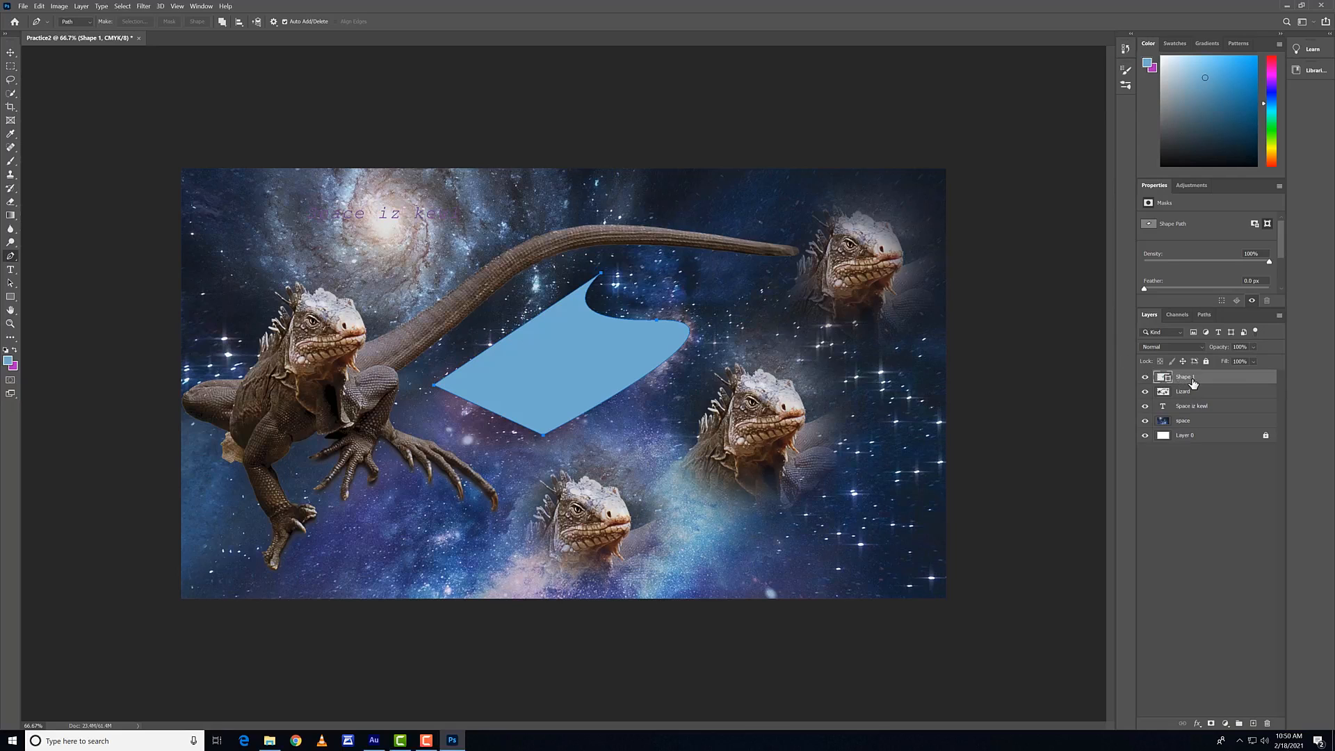
pyautogui.click(1198, 317)
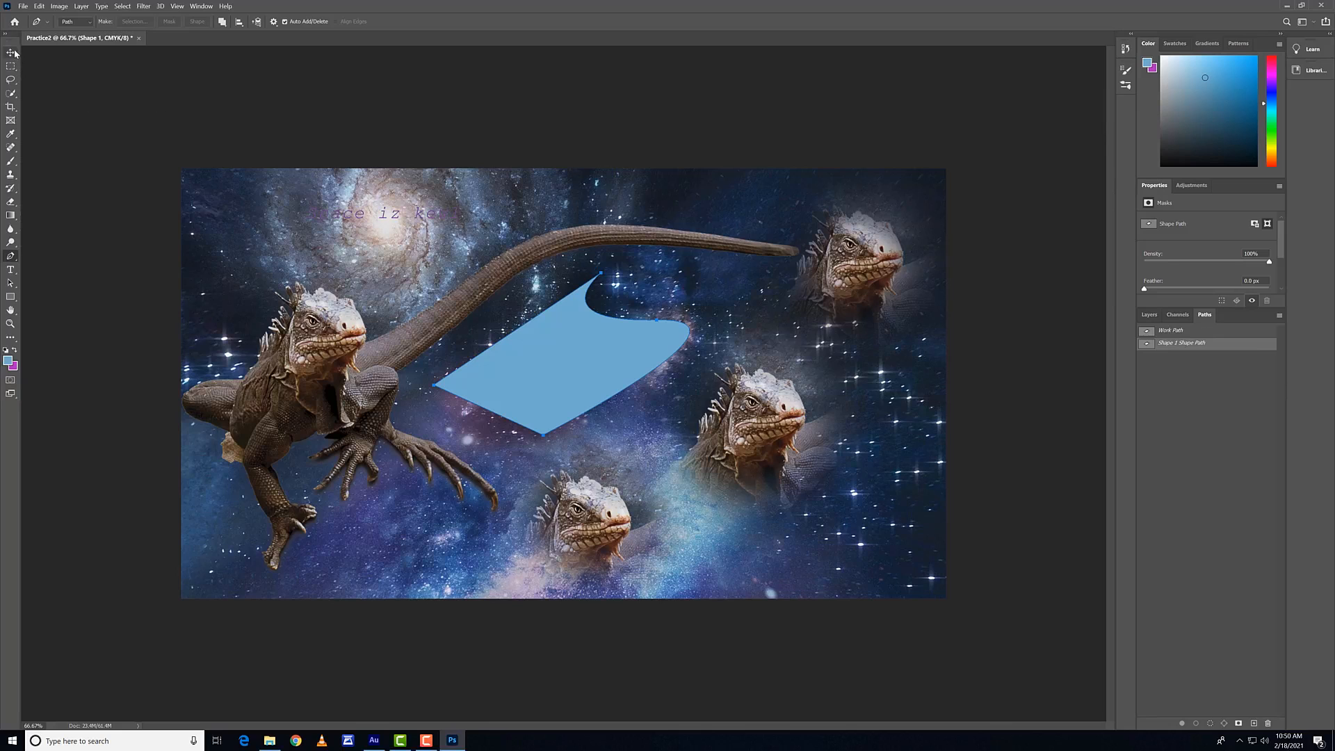
# Step: Move the work path off the blue shape onto the lizard head below and to its right, using the Path Selection tool
pyautogui.click(11, 282)
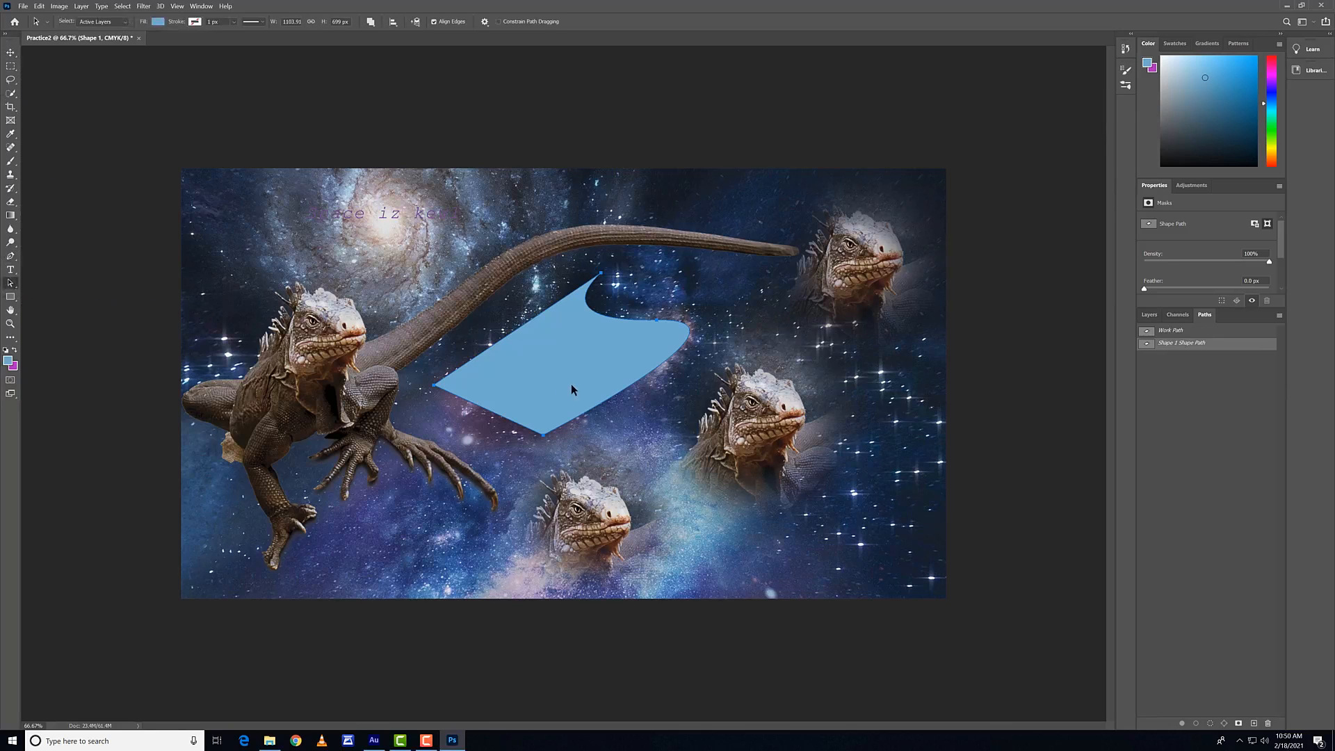
pyautogui.click(557, 449)
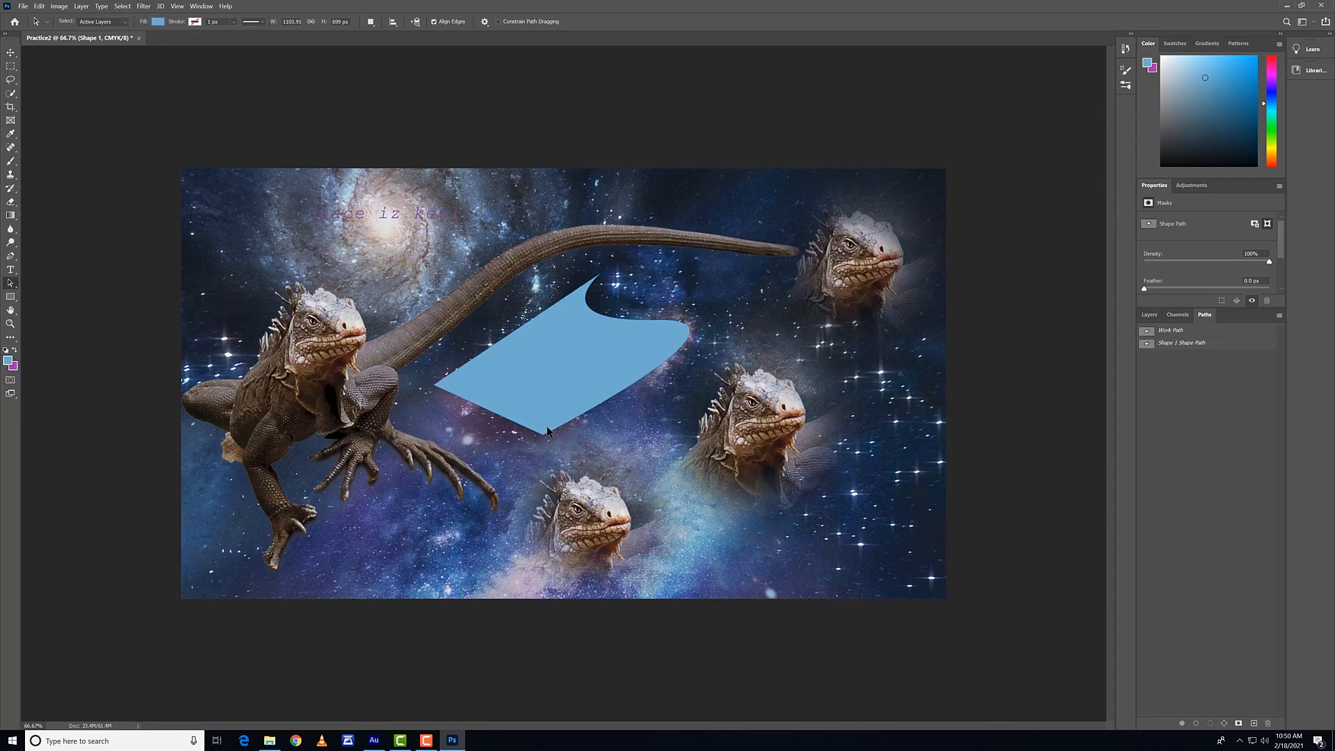
pyautogui.click(544, 433)
pyautogui.click(1187, 331)
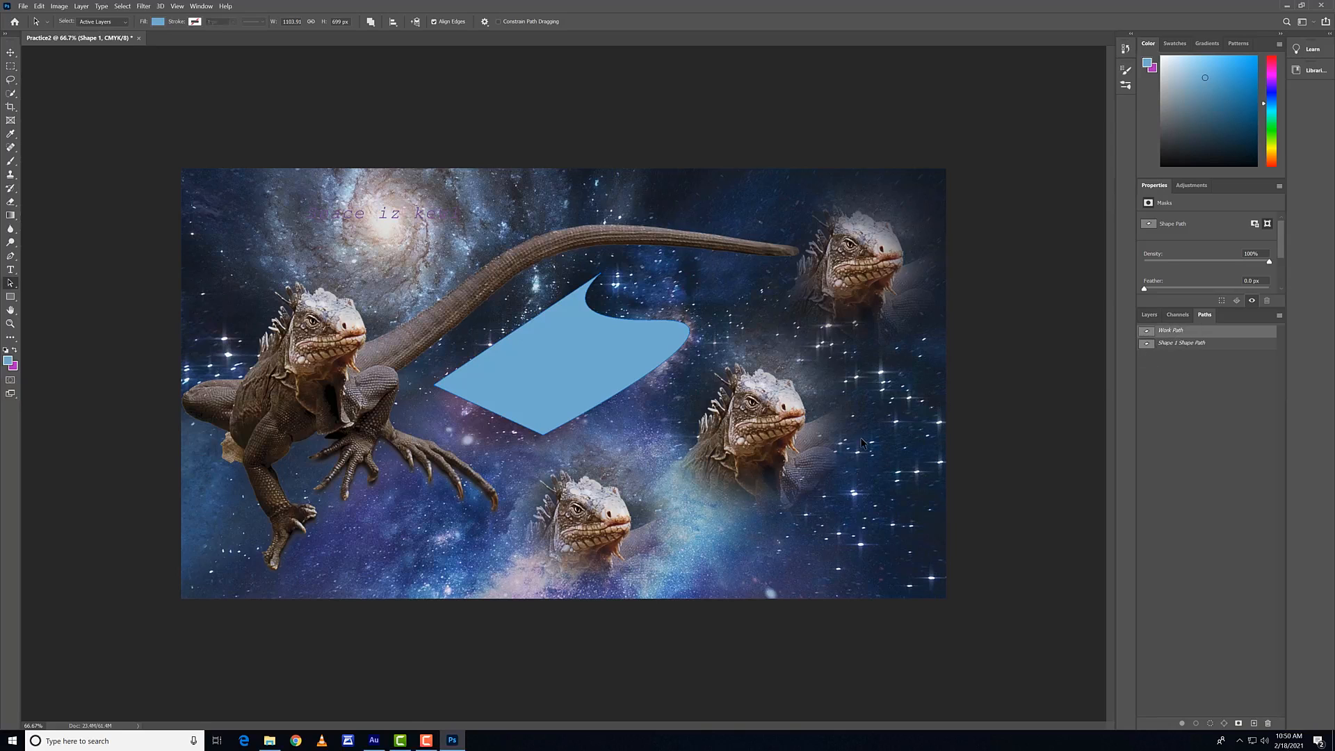
pyautogui.moveTo(543, 440); pyautogui.dragTo(751, 536)
pyautogui.press('p')
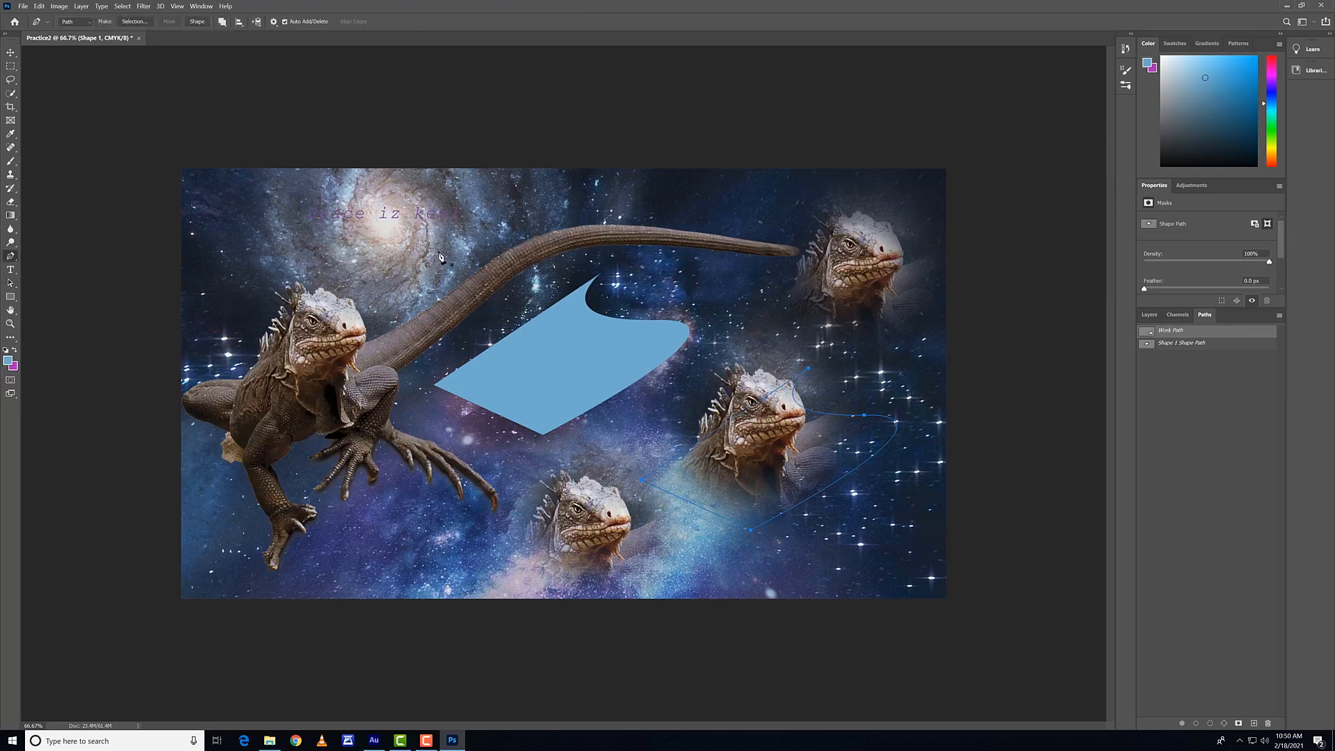
# Step: Try creating a second blue shape from the moved work path, and undo it
pyautogui.click(201, 24)
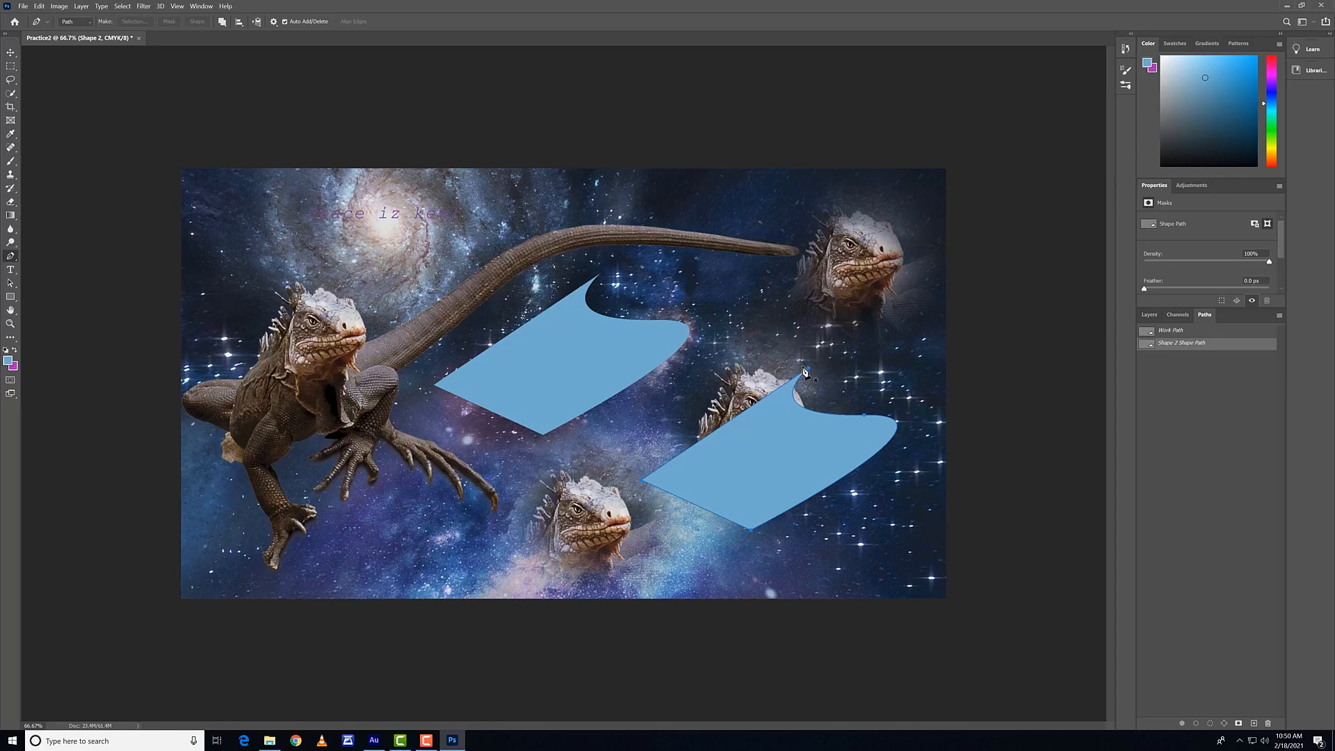
pyautogui.hotkey('ctrl', 'z')
pyautogui.click(1227, 344)
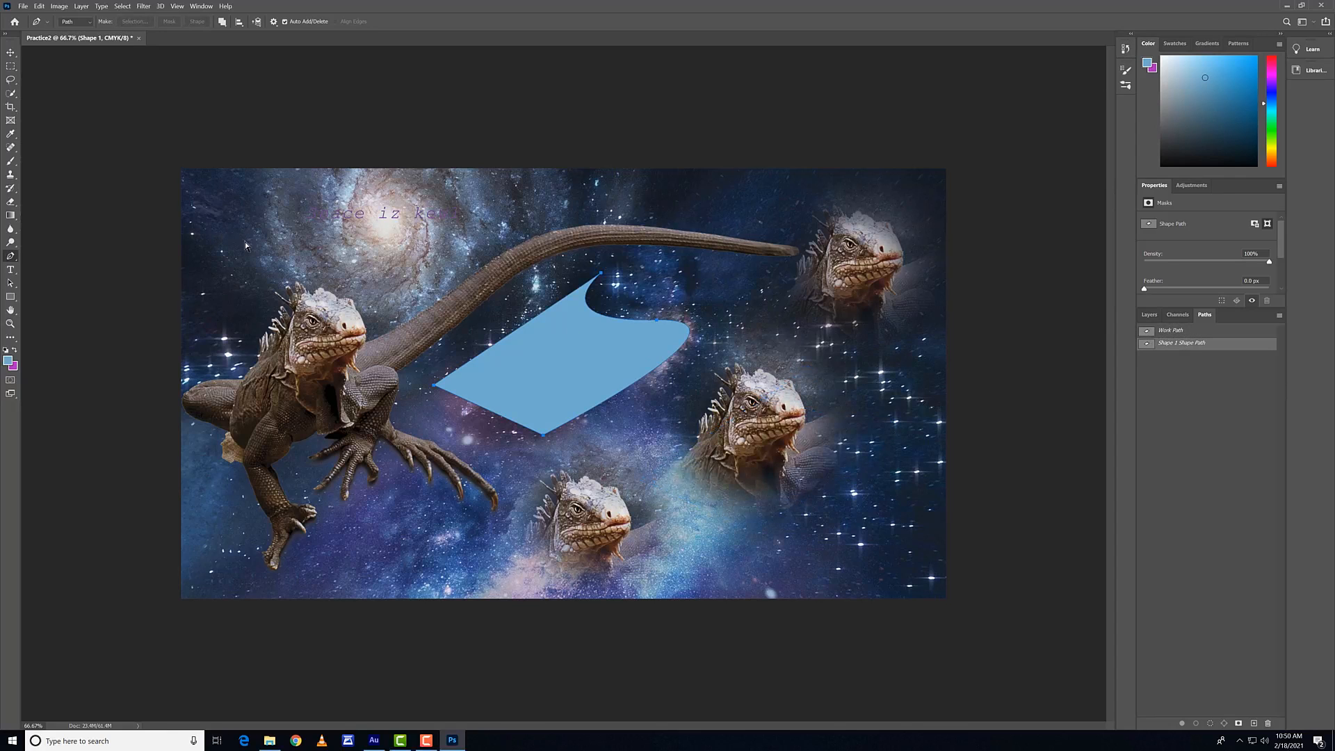
# Step: Select the work path and examine the Pen tool's path operations, such as Combine Shapes and Subtract Front Shape
pyautogui.click(1208, 331)
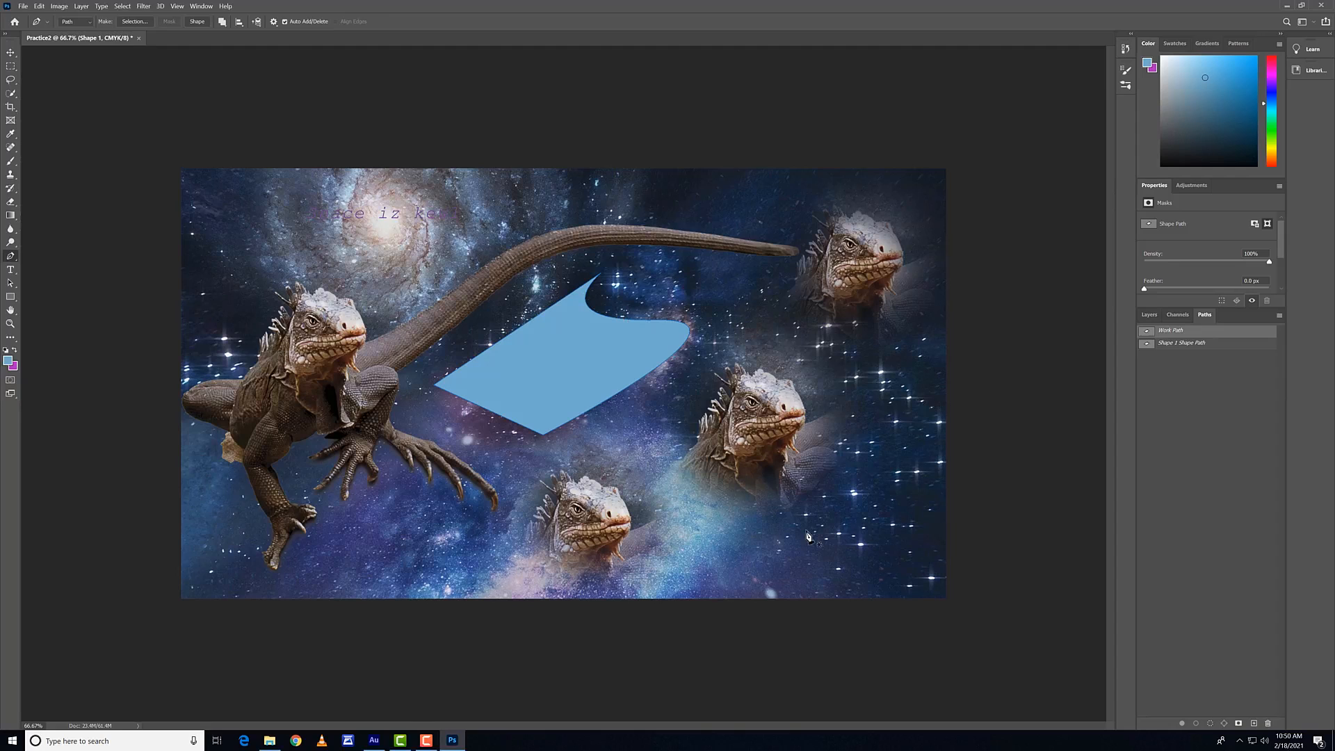
pyautogui.click(229, 24)
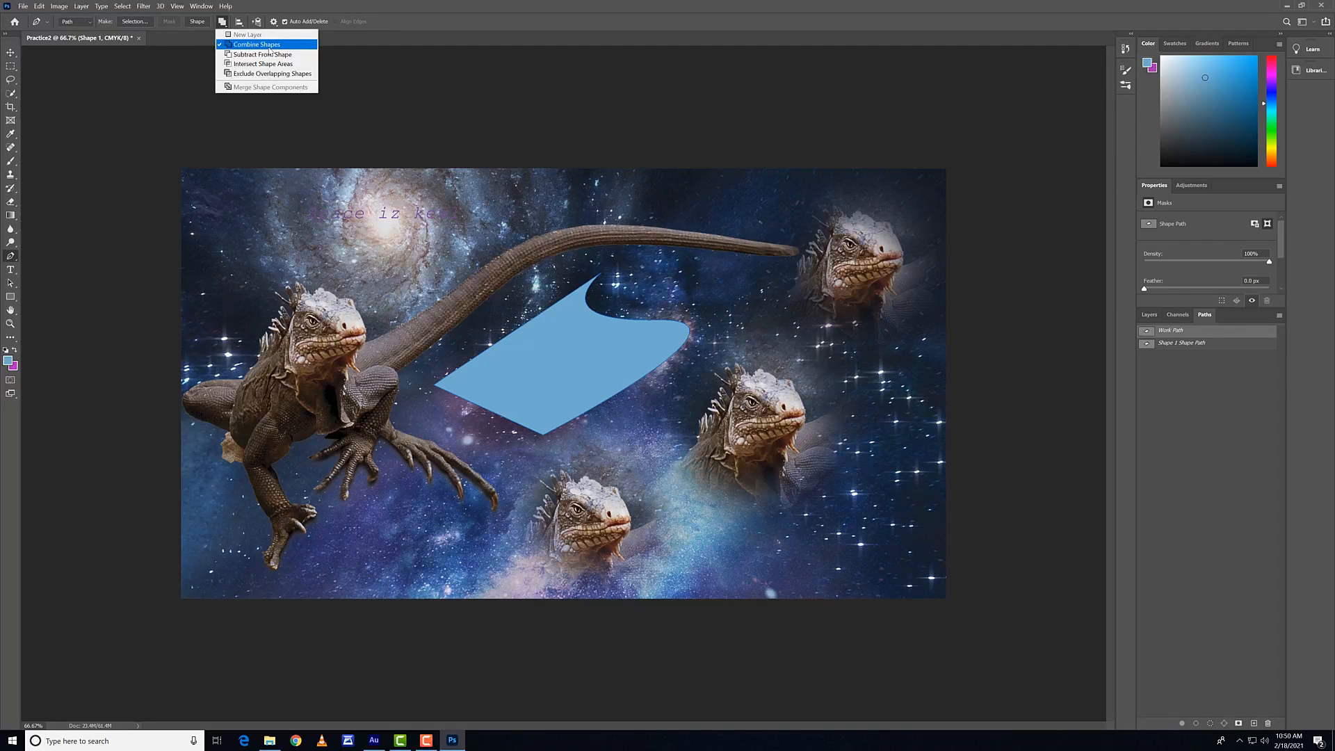
pyautogui.click(223, 25)
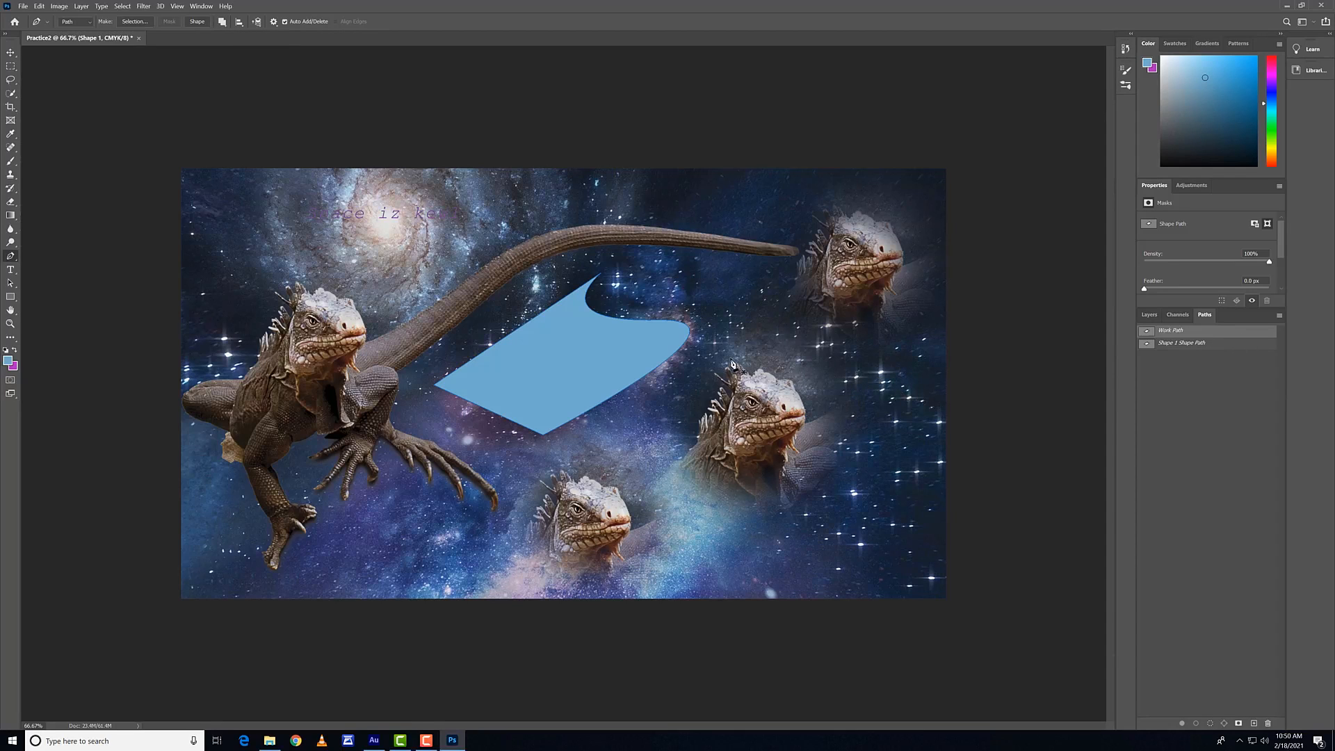
# Step: Draw curved paths with the Pen tool around the central and upper-right lizard heads, and add a new path entry
pyautogui.moveTo(657, 458); pyautogui.dragTo(726, 372)
pyautogui.click(863, 461)
pyautogui.click(696, 225)
pyautogui.moveTo(863, 251); pyautogui.dragTo(781, 317)
pyautogui.click(696, 226)
pyautogui.click(1254, 724)
pyautogui.click(803, 440)
pyautogui.moveTo(851, 522); pyautogui.dragTo(848, 452)
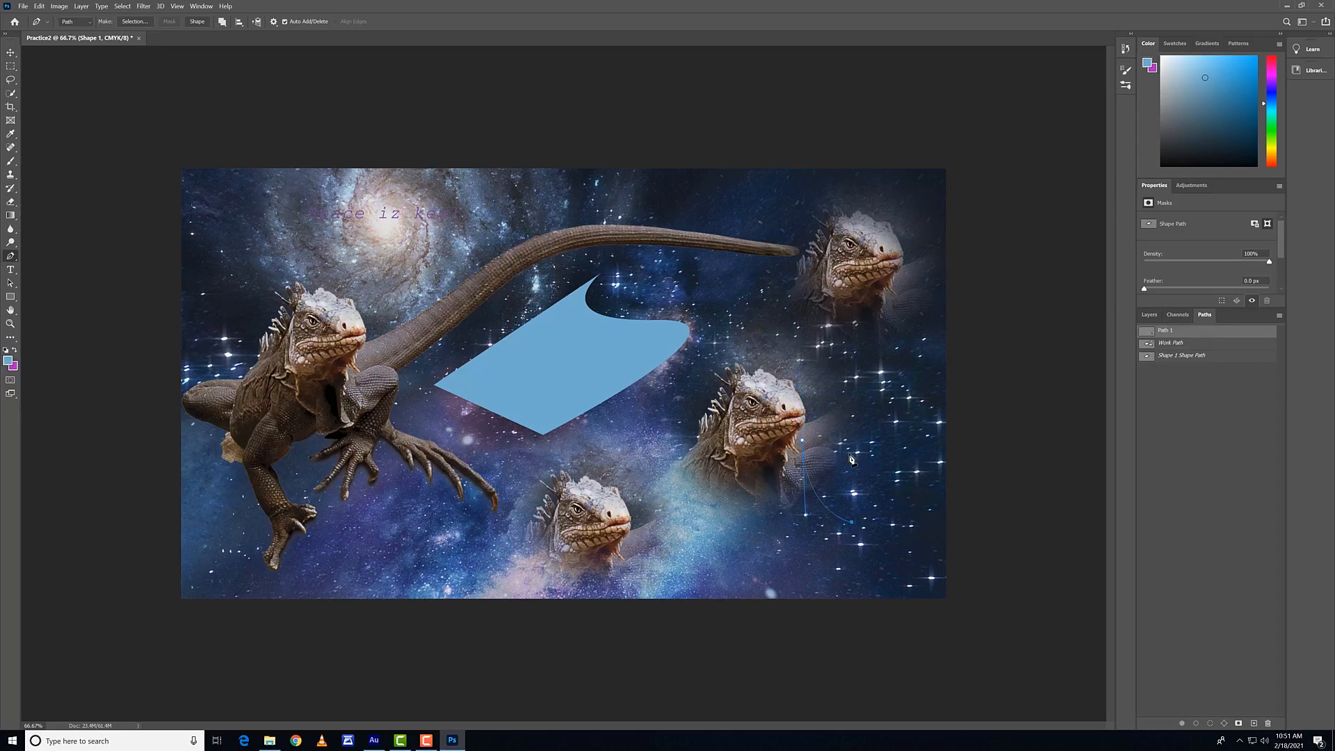
pyautogui.click(804, 441)
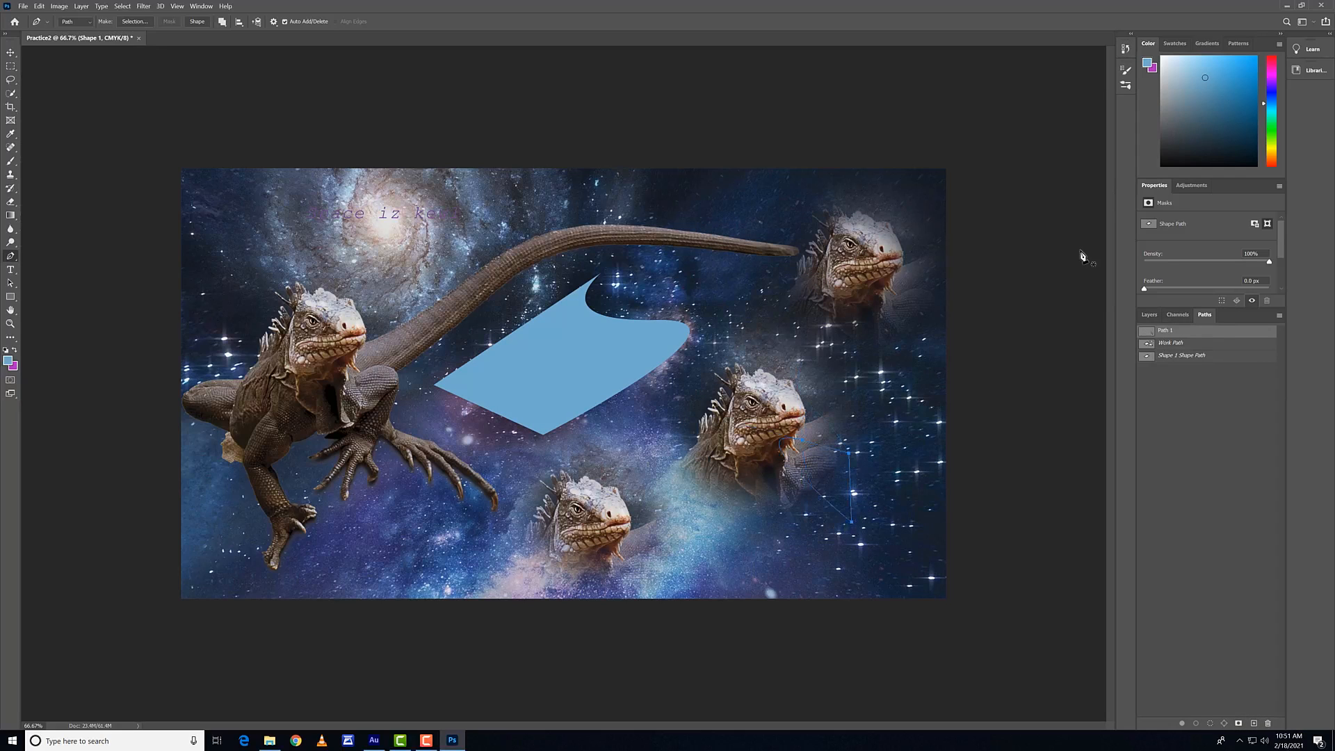
# Step: Delete the work path, the blue shape's path and Path 1, and check the remaining layers and paths
pyautogui.press('v')
pyautogui.click(1175, 343)
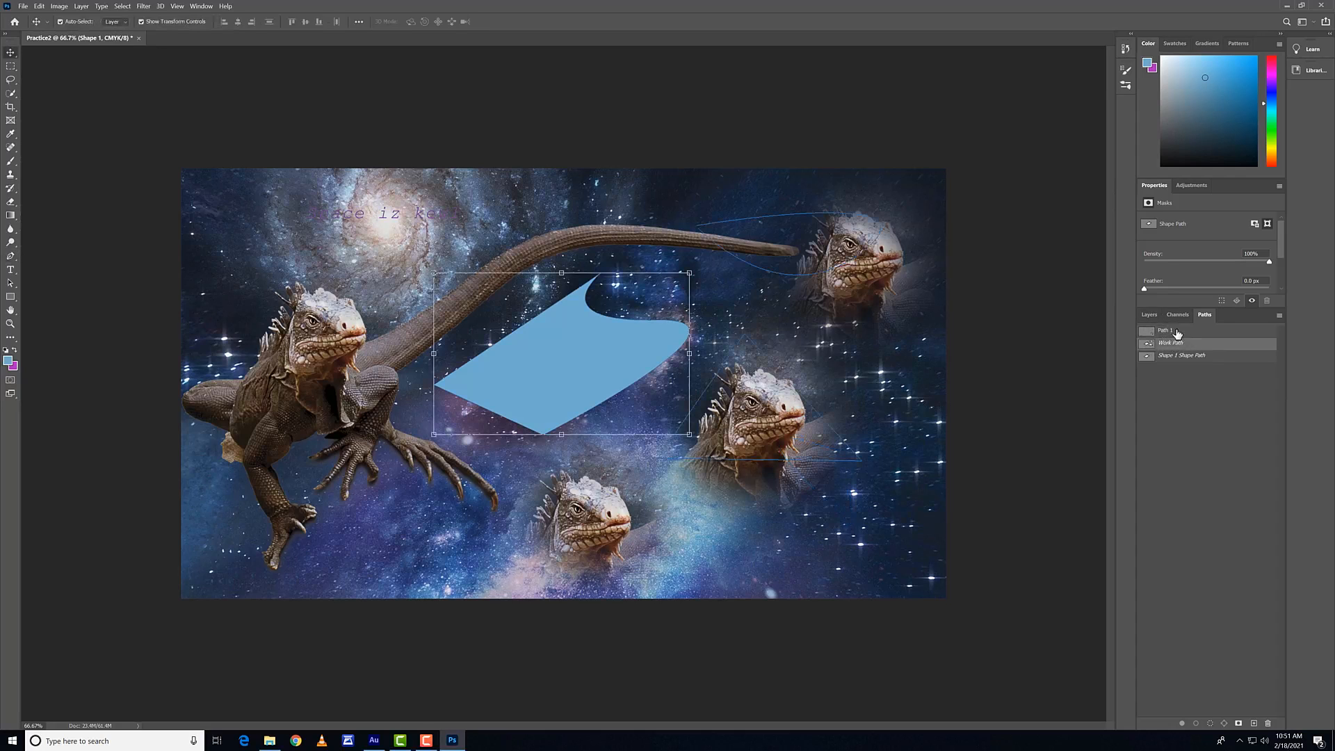
pyautogui.press('Delete')
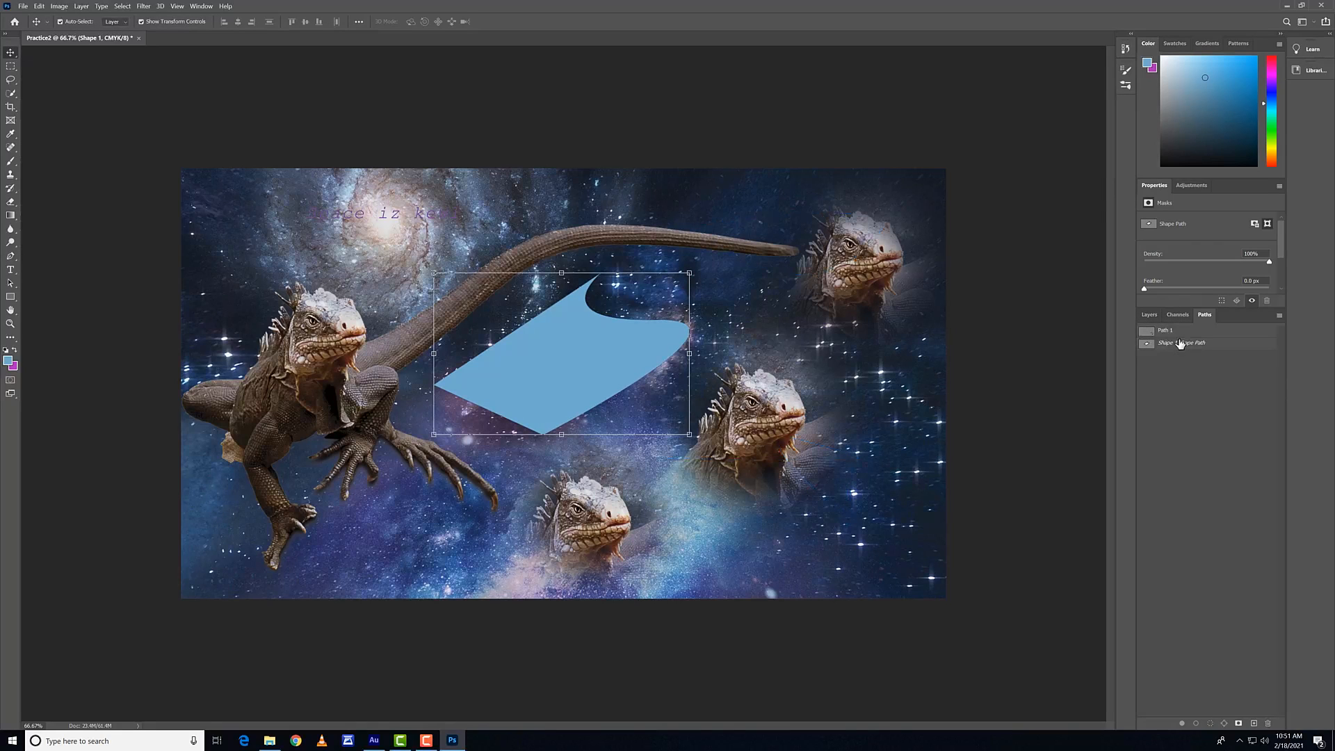
pyautogui.click(1179, 345)
pyautogui.press('Delete')
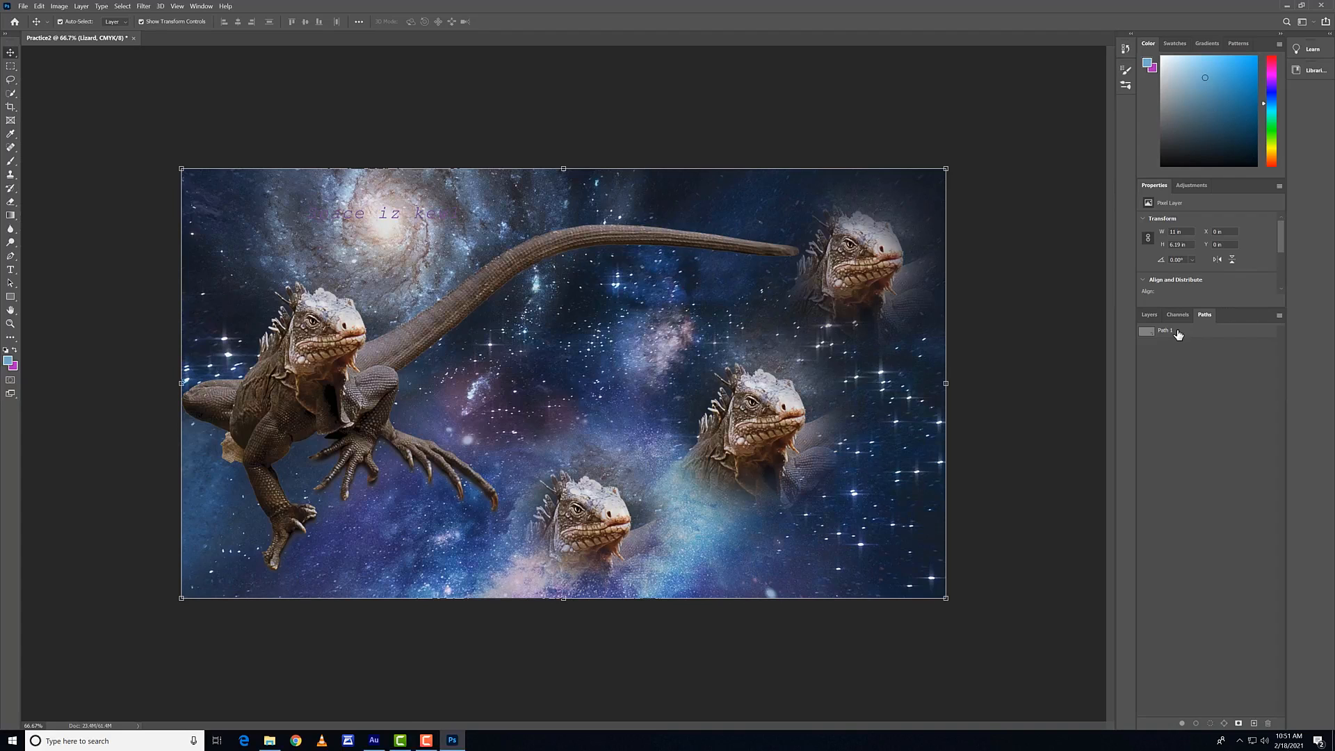
pyautogui.click(1149, 314)
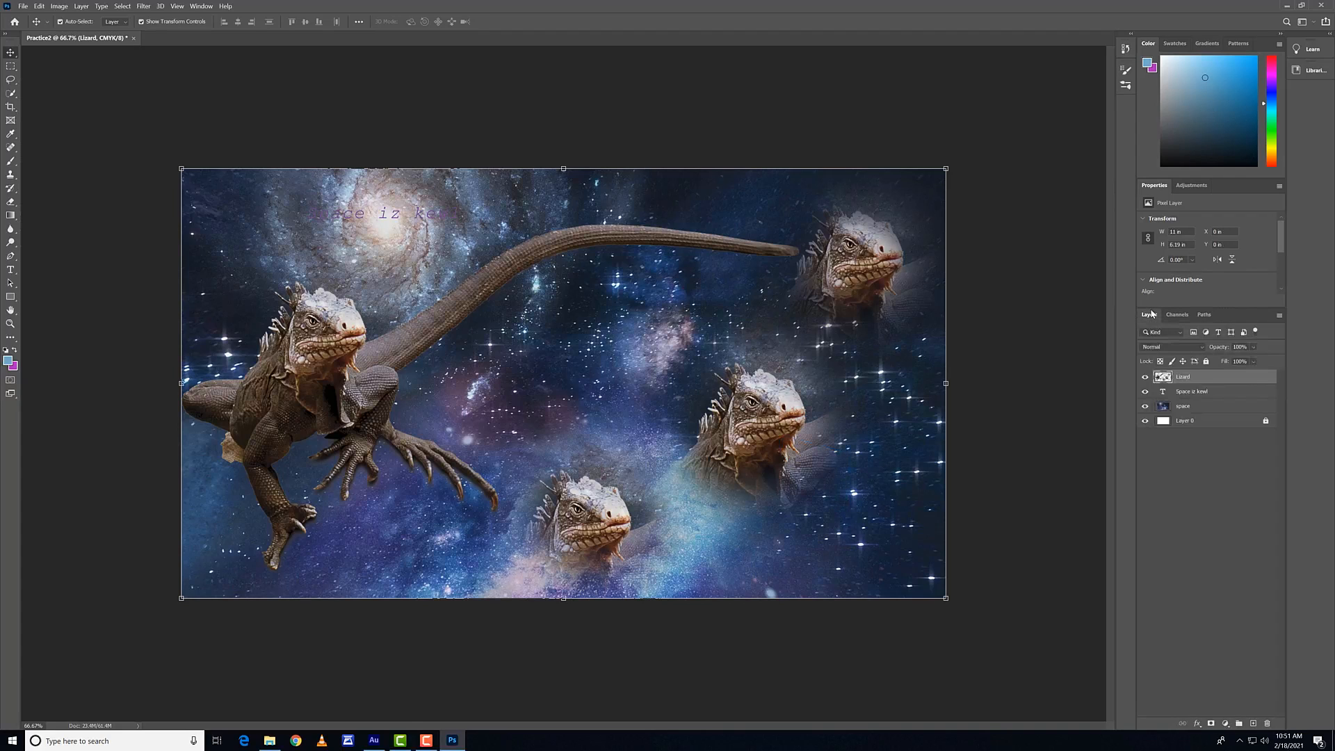
pyautogui.click(1196, 318)
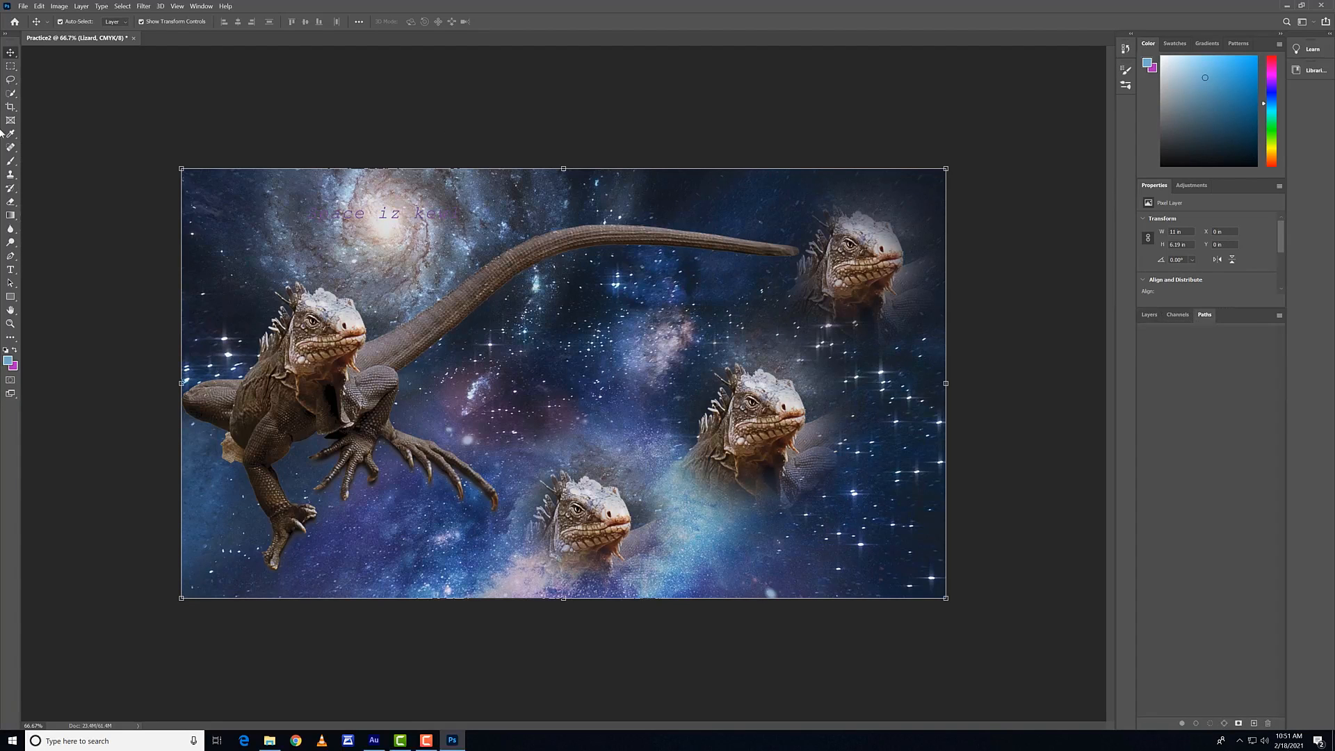
# Step: Draw two closed triangular paths with the Pen tool: a large one in the image centre and a small one below the tail tip
pyautogui.click(11, 257)
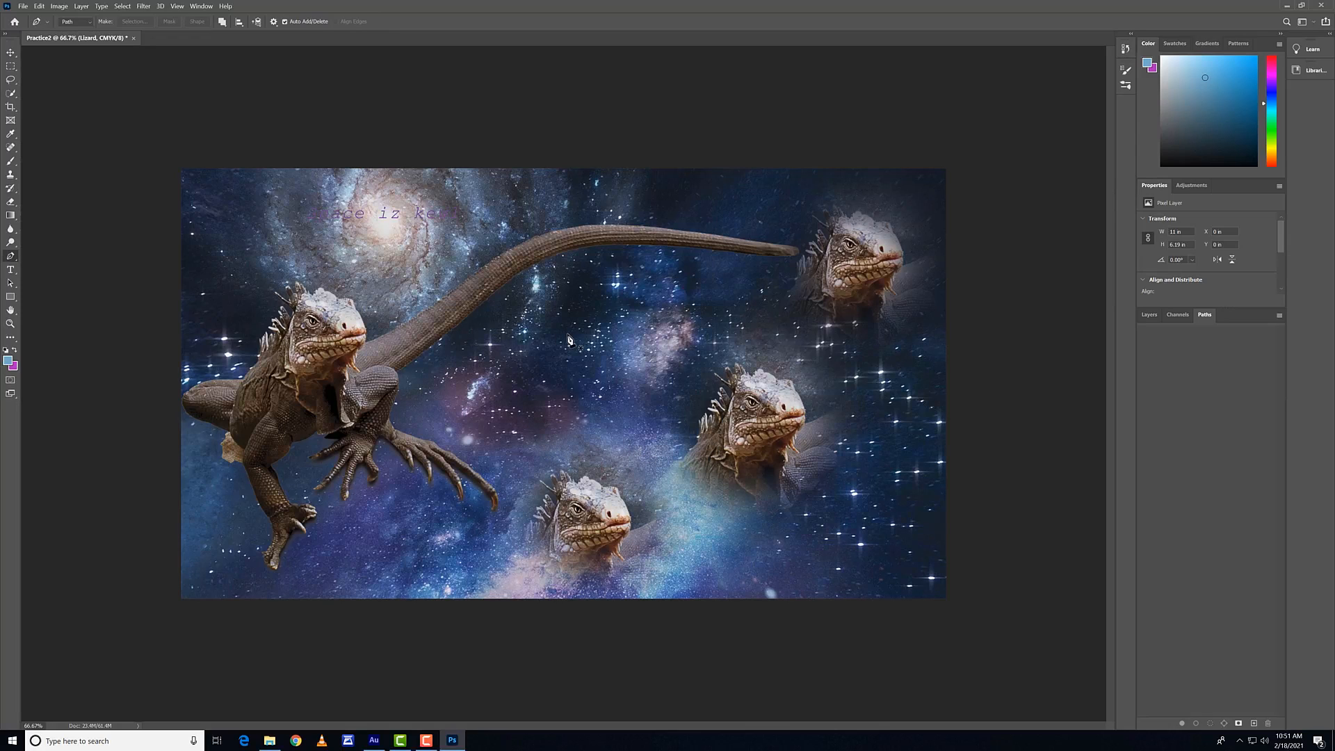
pyautogui.click(1149, 315)
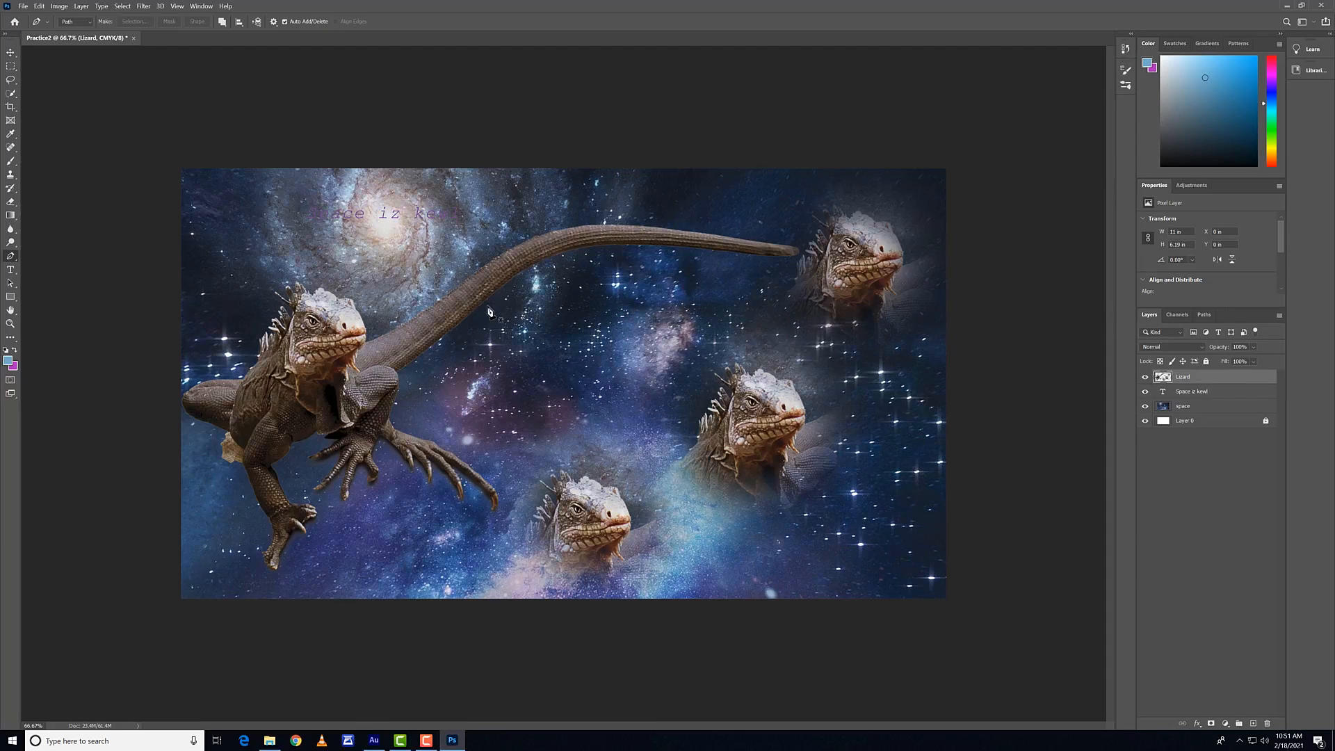
pyautogui.click(581, 292)
pyautogui.click(501, 391)
pyautogui.click(716, 389)
pyautogui.click(581, 291)
pyautogui.click(766, 263)
pyautogui.click(755, 316)
pyautogui.click(818, 328)
pyautogui.click(765, 264)
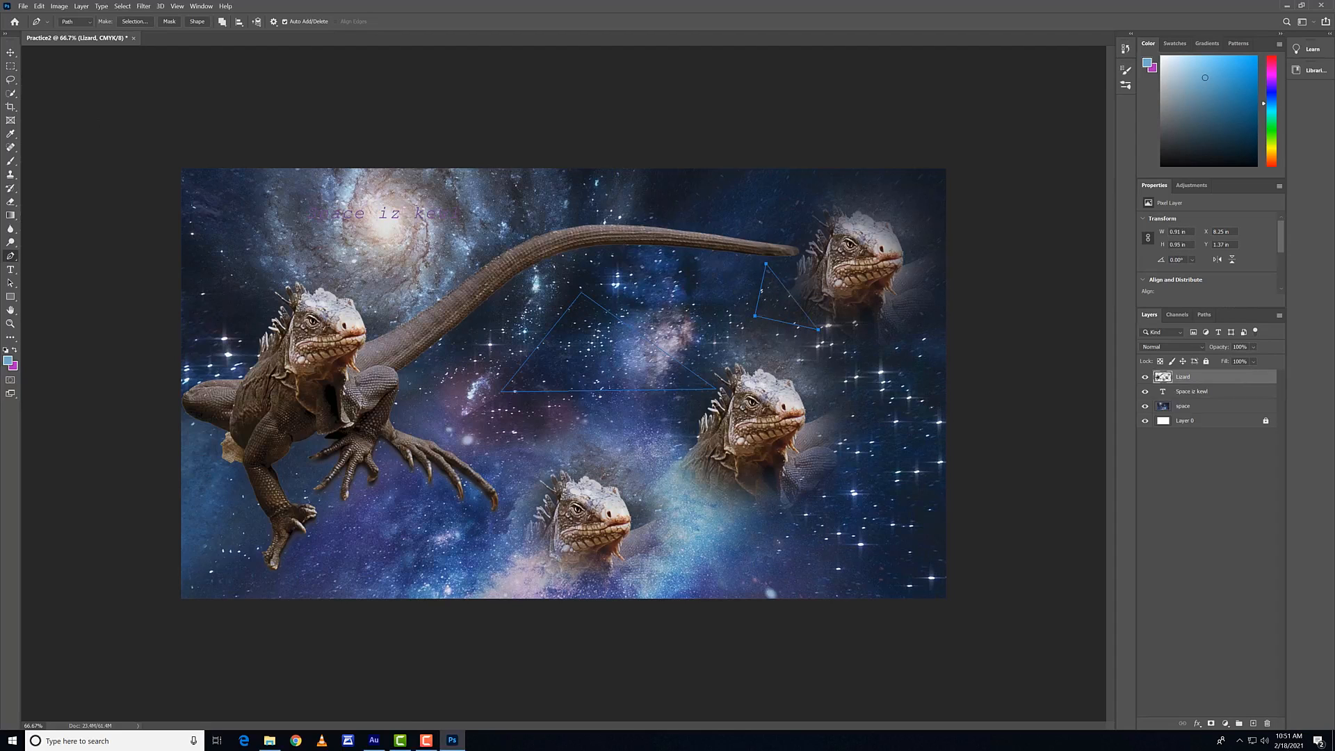
# Step: Try to move the triangular paths with the Move tool, and undo the layer moves
pyautogui.click(11, 52)
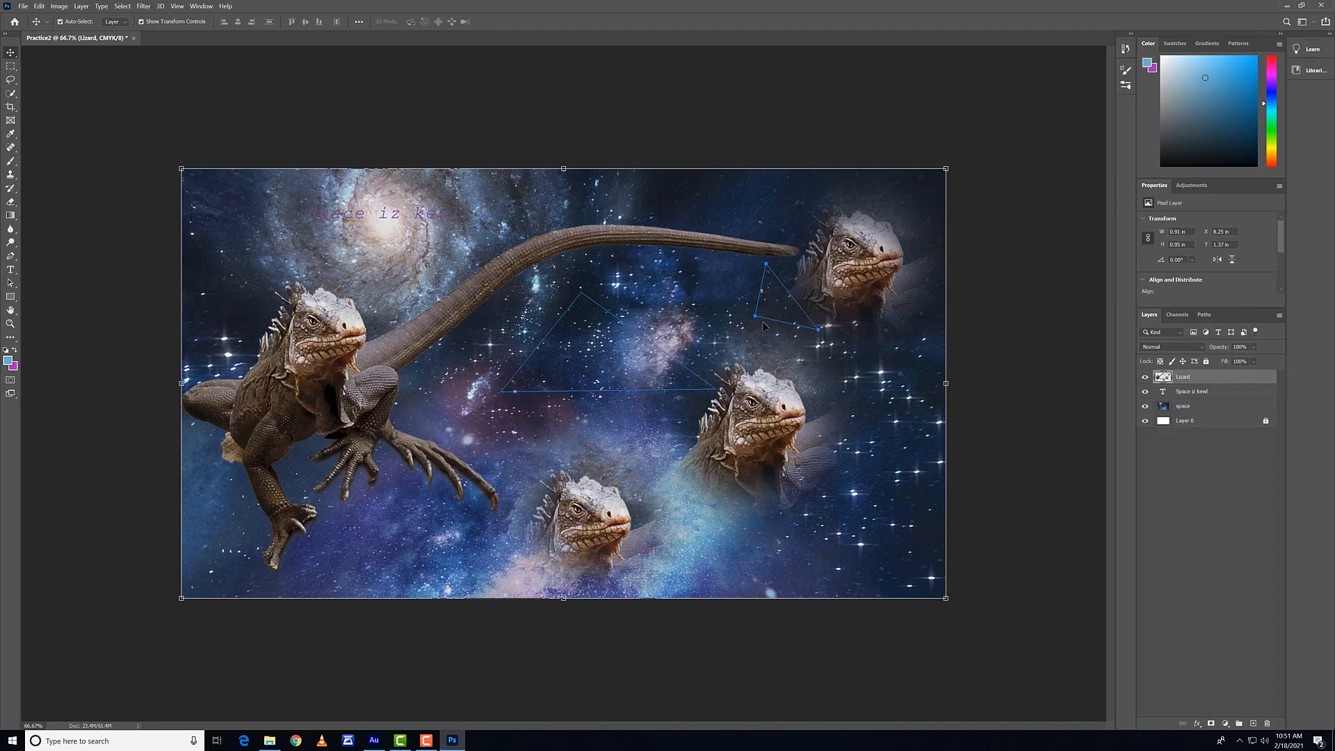
pyautogui.moveTo(720, 318); pyautogui.dragTo(716, 319)
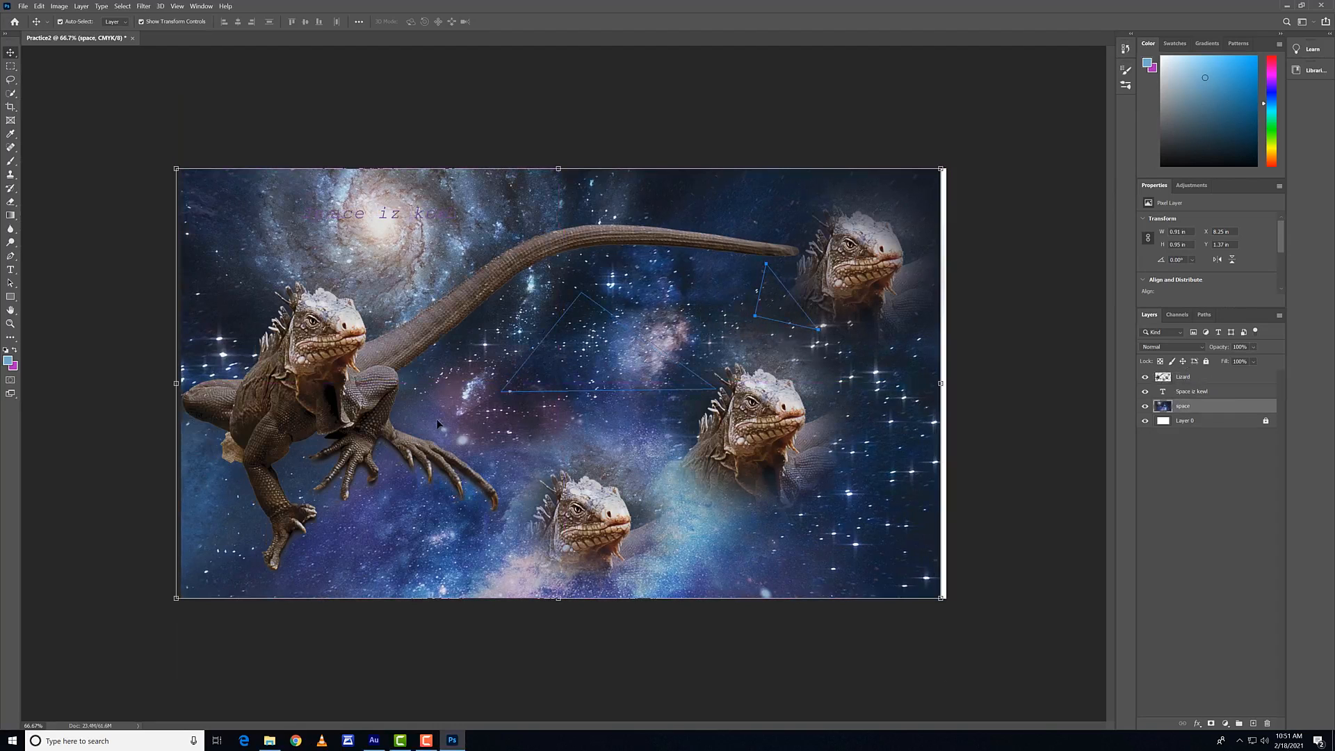
pyautogui.moveTo(333, 374); pyautogui.dragTo(340, 311)
pyautogui.moveTo(714, 380); pyautogui.dragTo(712, 391)
pyautogui.hotkey('ctrl', 'z')
pyautogui.hotkey('ctrl', 'z')
pyautogui.hotkey('ctrl', 'z')
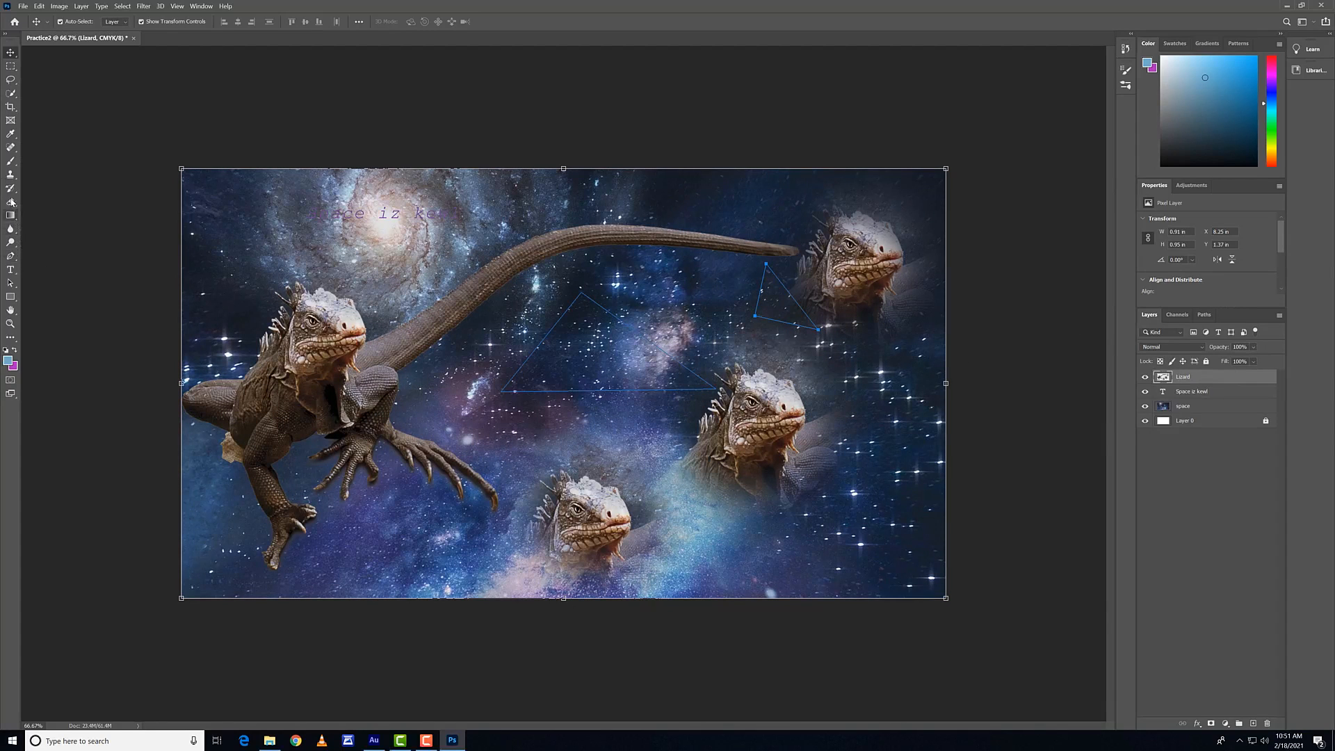
# Step: Move the small triangular path left and the large one up and right with the Path Selection tool, and check the work path
pyautogui.click(8, 283)
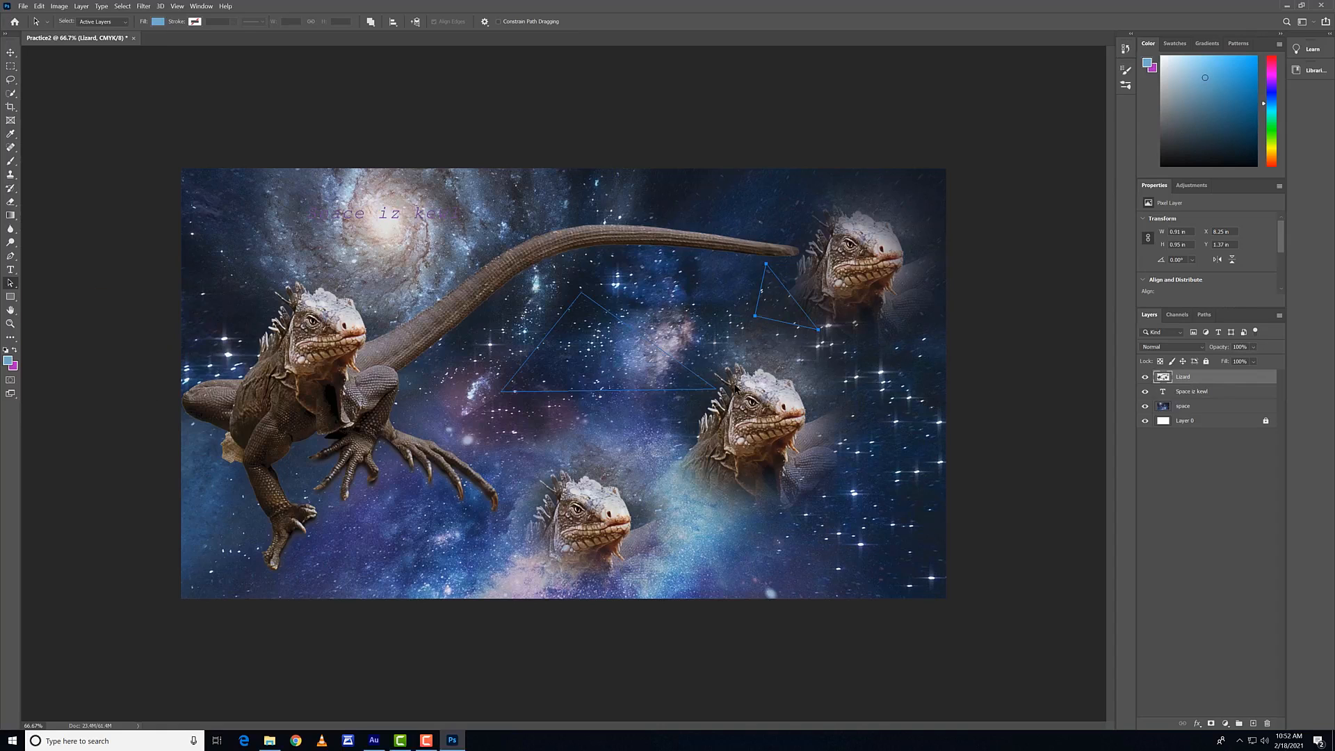
pyautogui.click(716, 391)
pyautogui.moveTo(758, 318); pyautogui.dragTo(686, 311)
pyautogui.click(592, 296)
pyautogui.rightClick(10, 283)
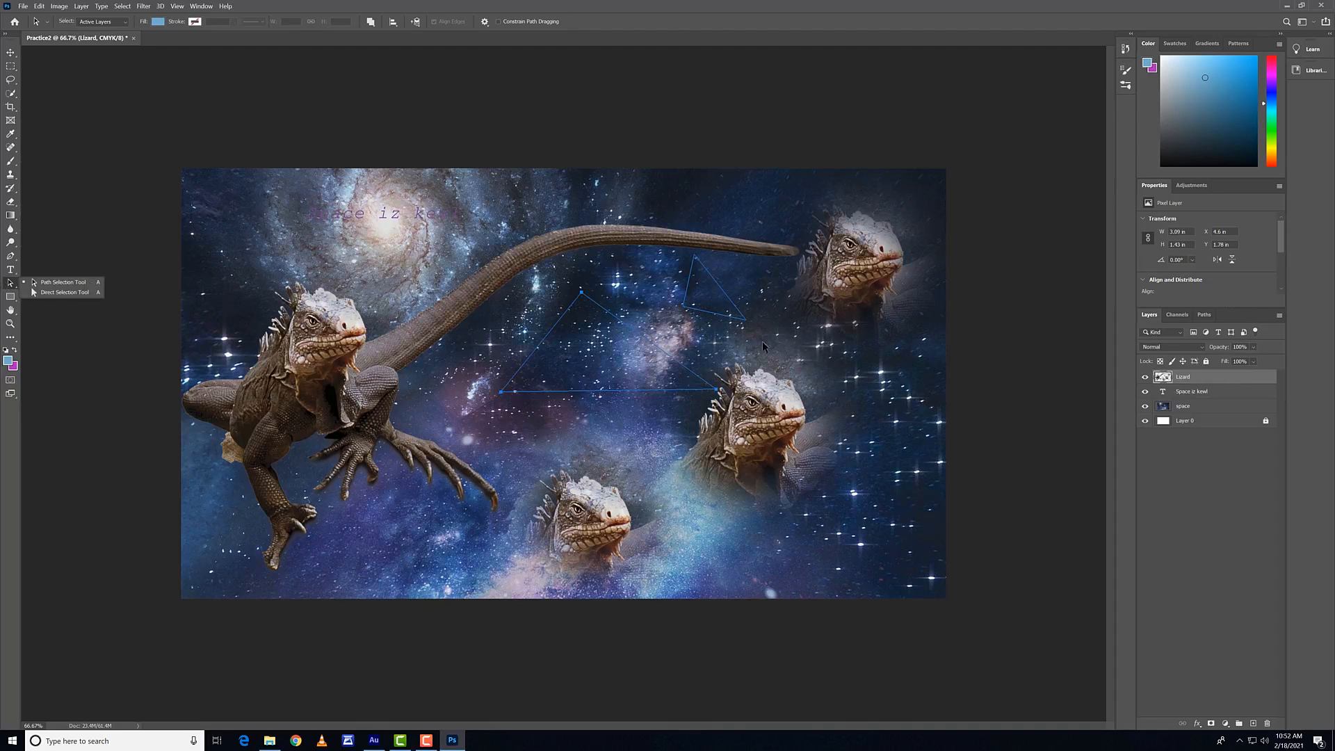
pyautogui.click(649, 301)
pyautogui.moveTo(640, 344); pyautogui.dragTo(694, 341)
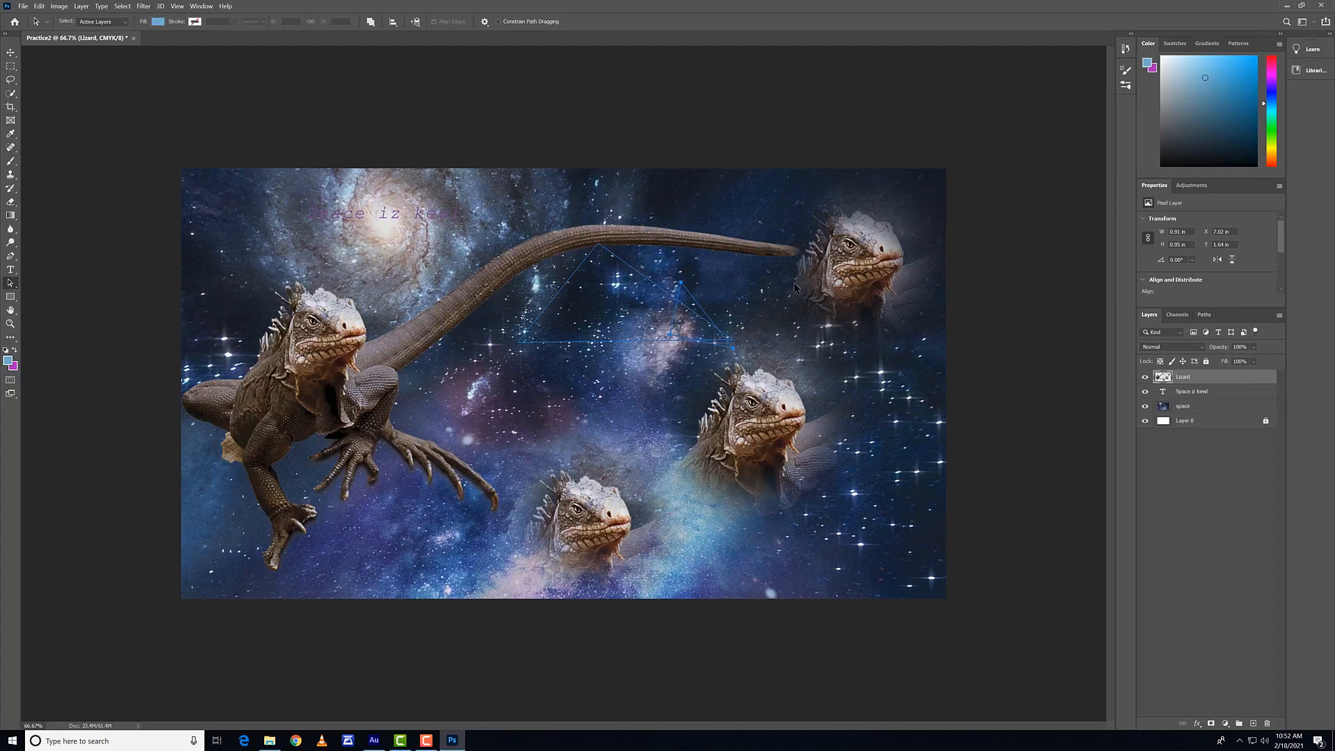
pyautogui.click(1204, 317)
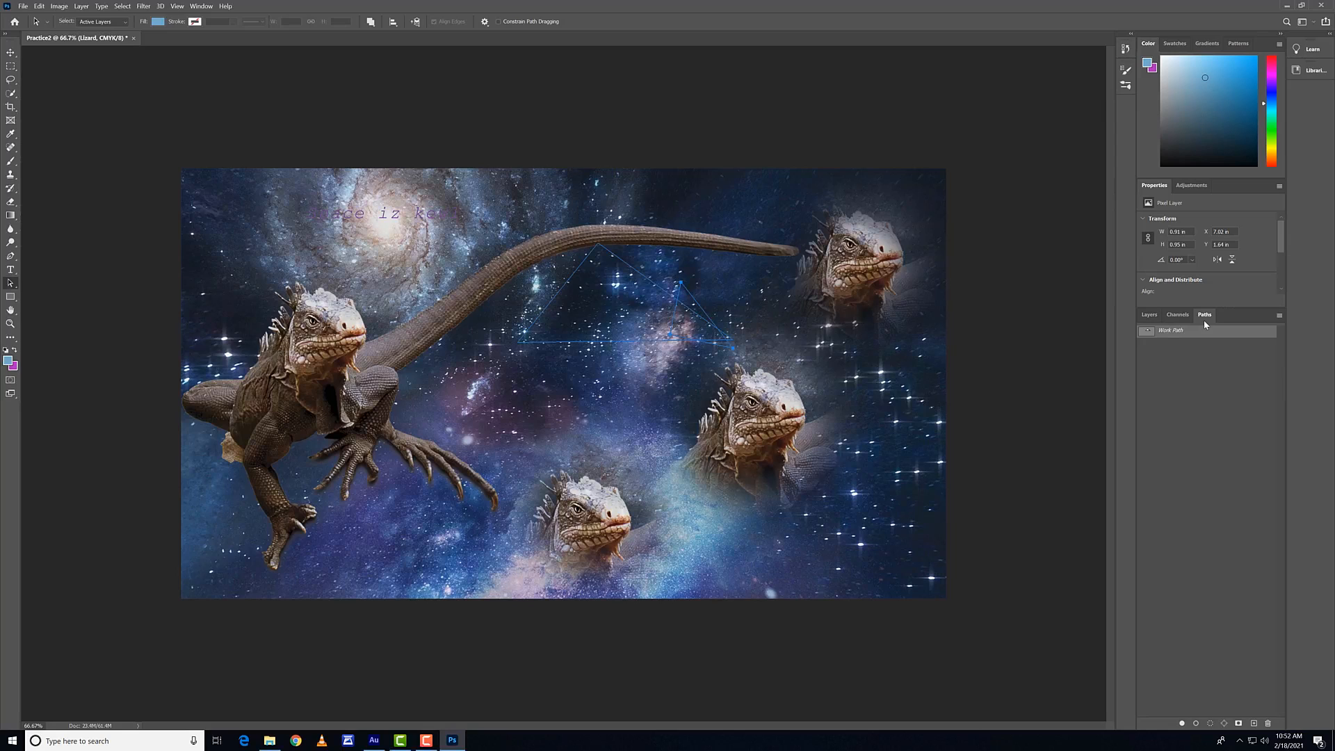
pyautogui.click(1149, 315)
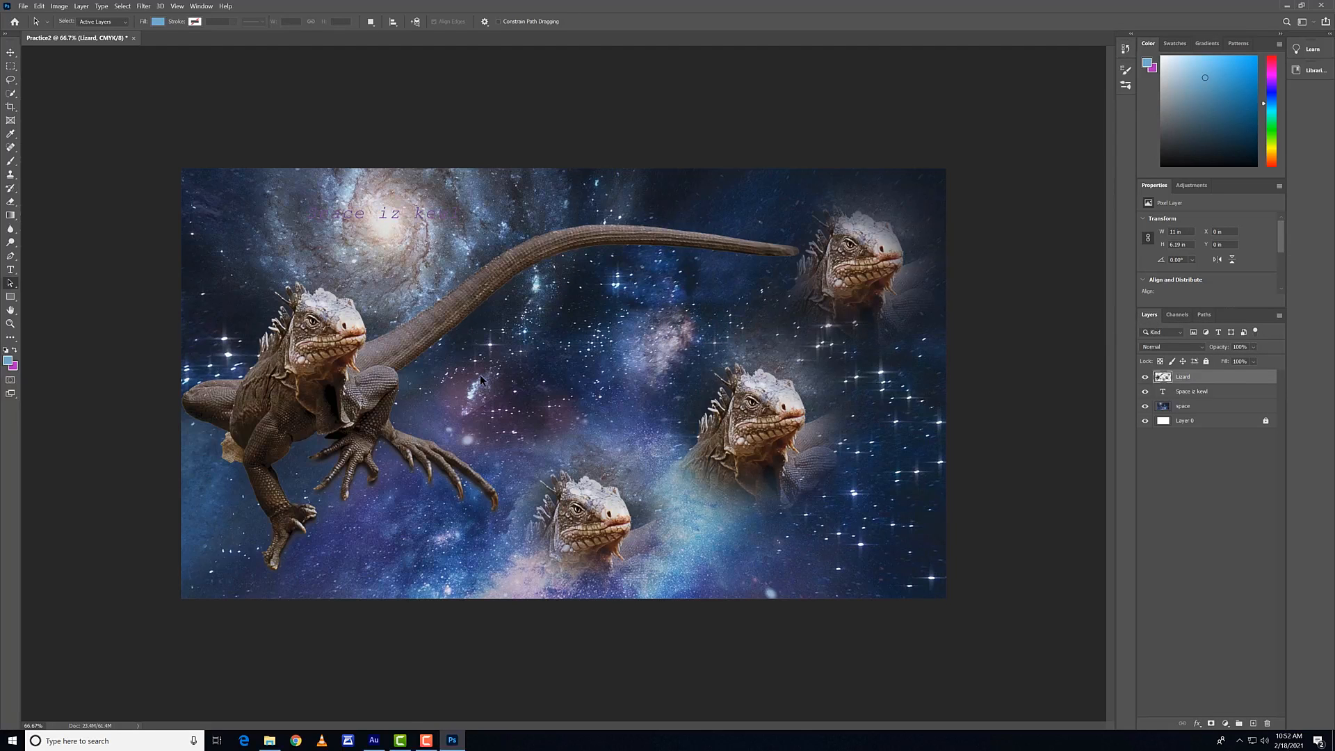
# Step: Draw a rounded rectangle path about 1003 × 480 px with a 10 px radius in the image centre, using Path mode
pyautogui.click(11, 296)
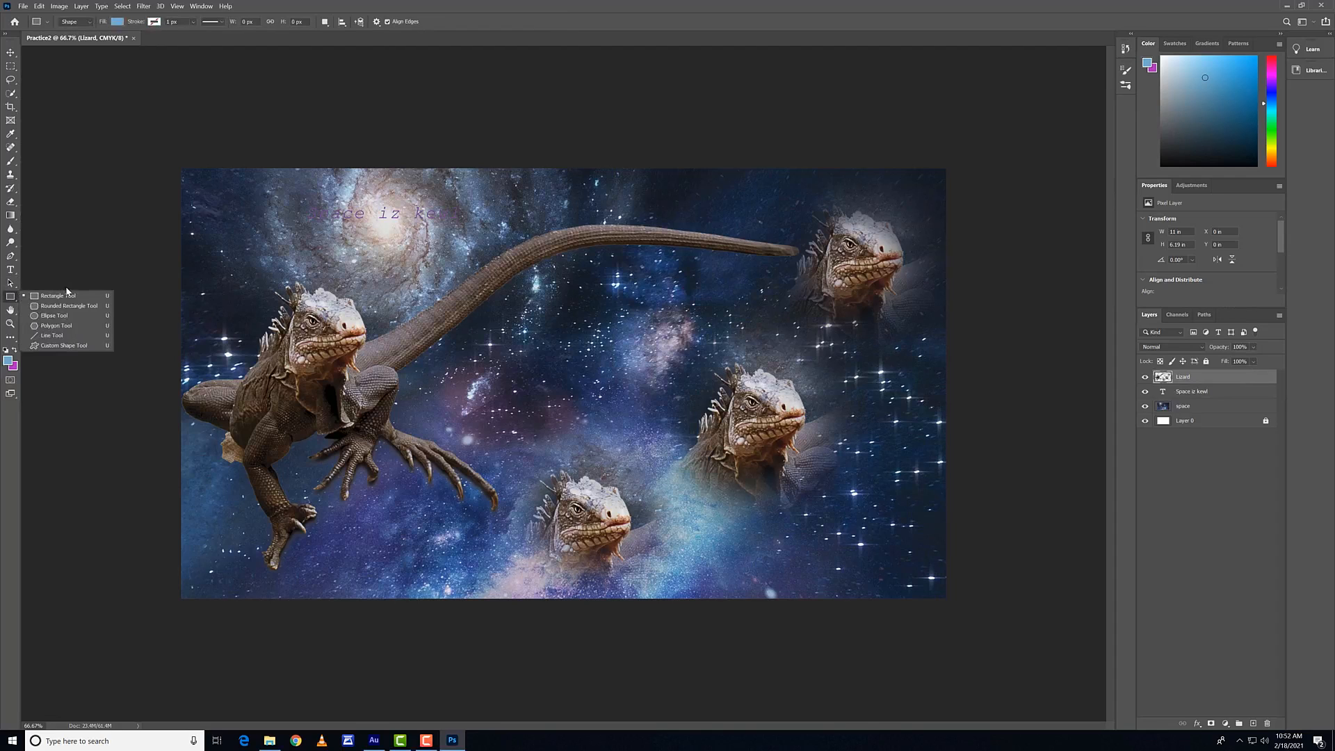
pyautogui.click(70, 306)
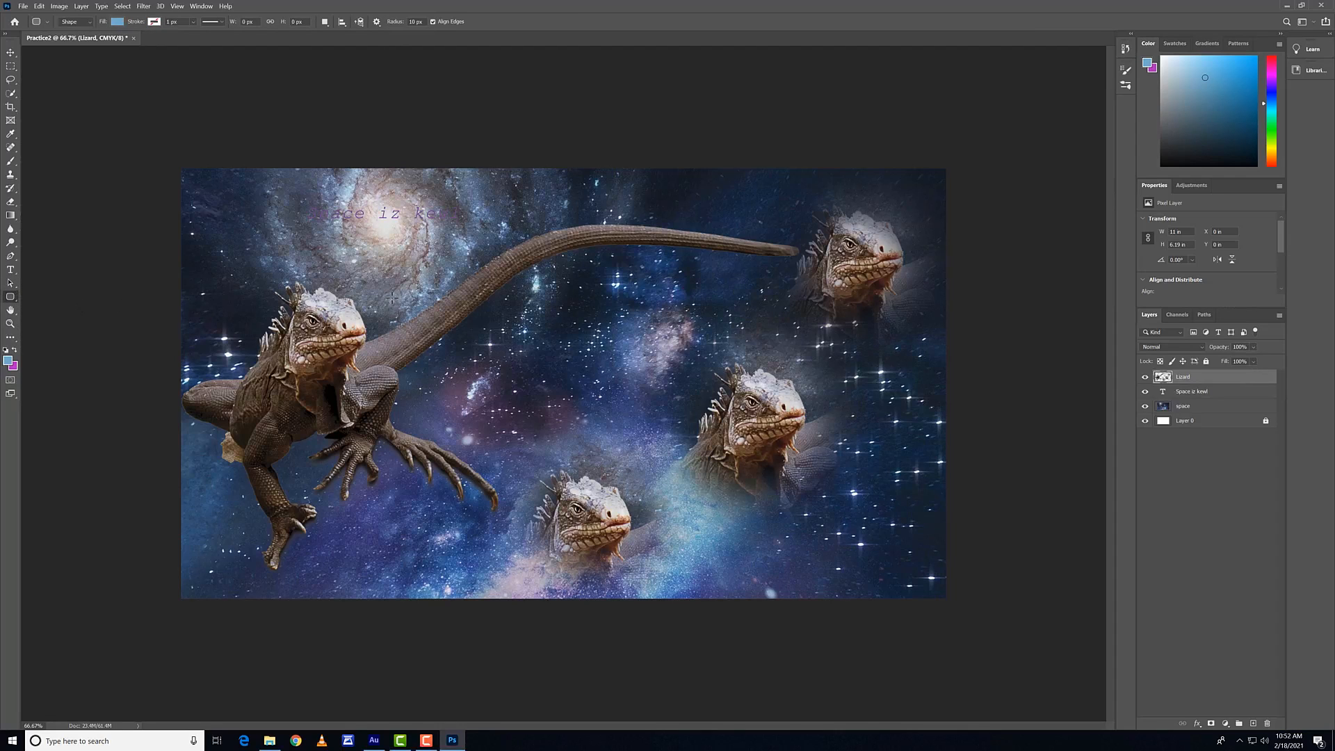
pyautogui.click(84, 23)
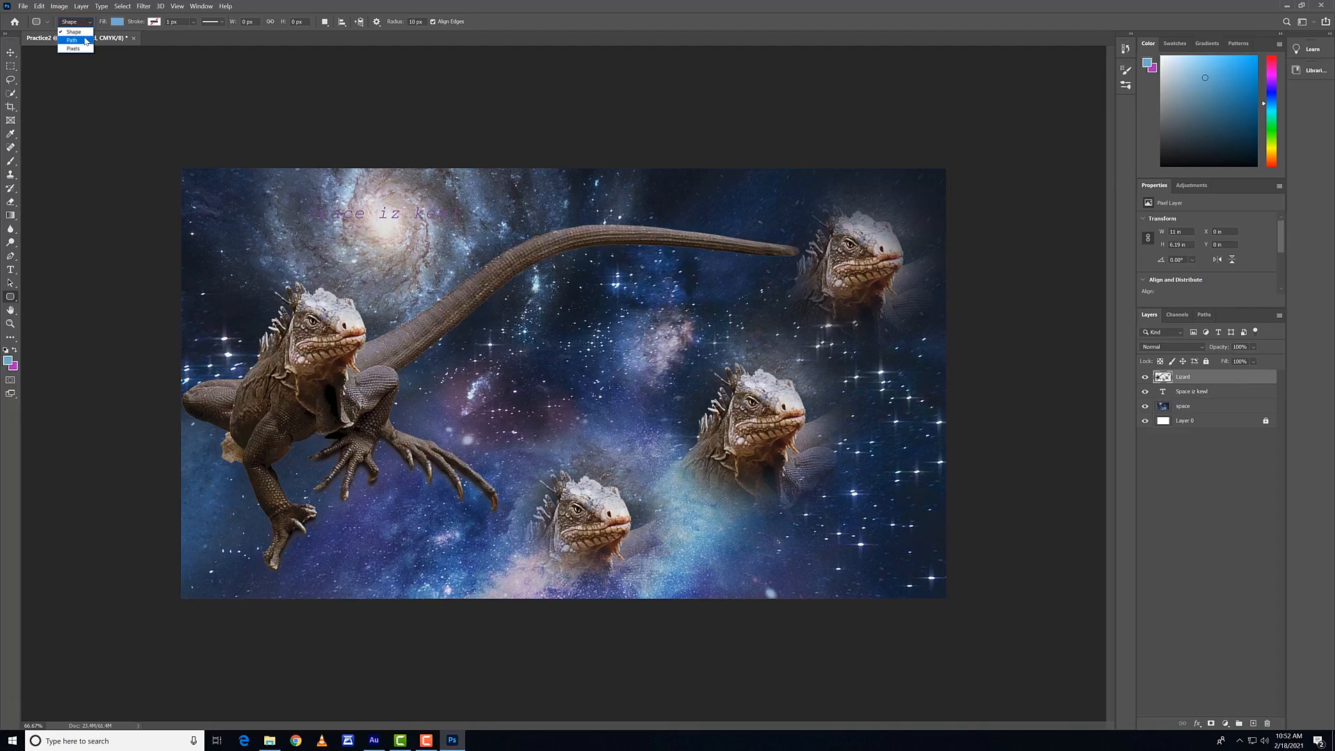
pyautogui.click(85, 40)
pyautogui.moveTo(490, 441)
pyautogui.mouseDown()
pyautogui.moveTo(530, 355)
pyautogui.moveTo(725, 332)
pyautogui.mouseUp()
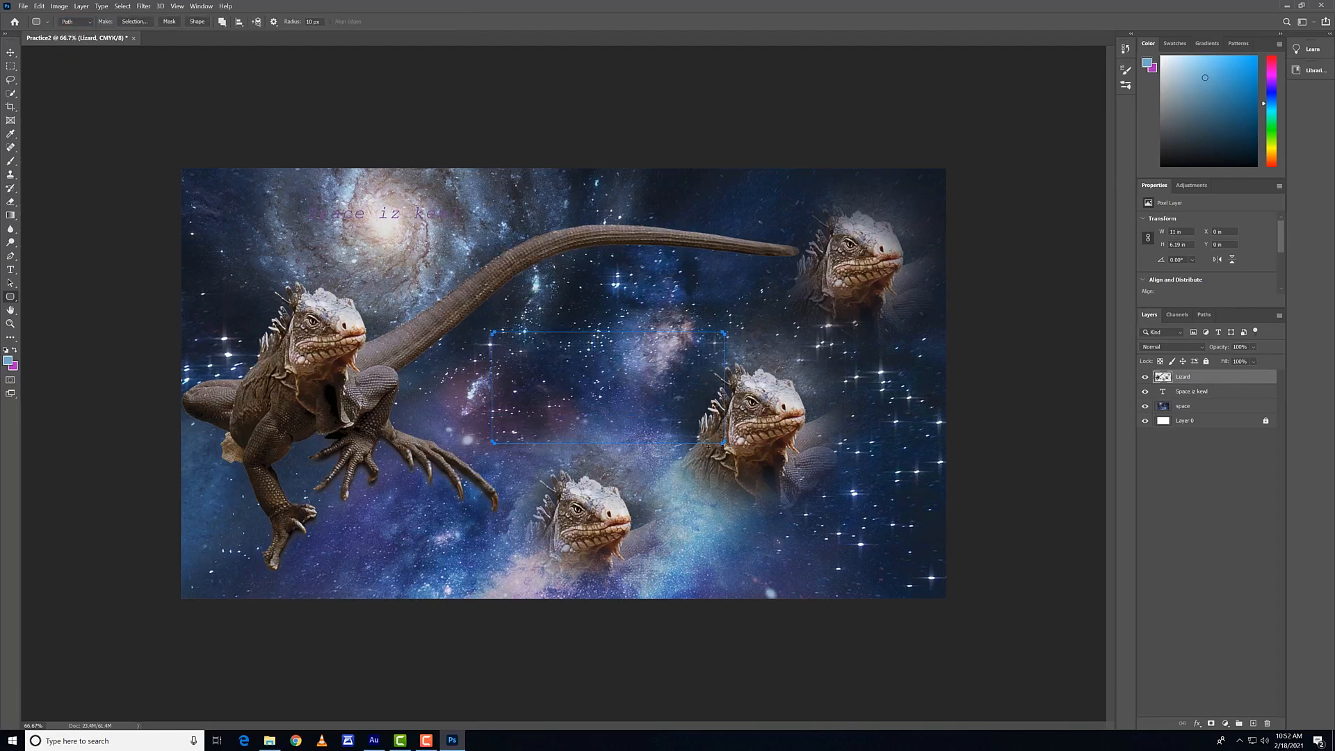
# Step: Draw a blue rounded rectangle about 1725 × 707 px in Shape mode over the image centre, and compare its path and layer entries
pyautogui.click(78, 25)
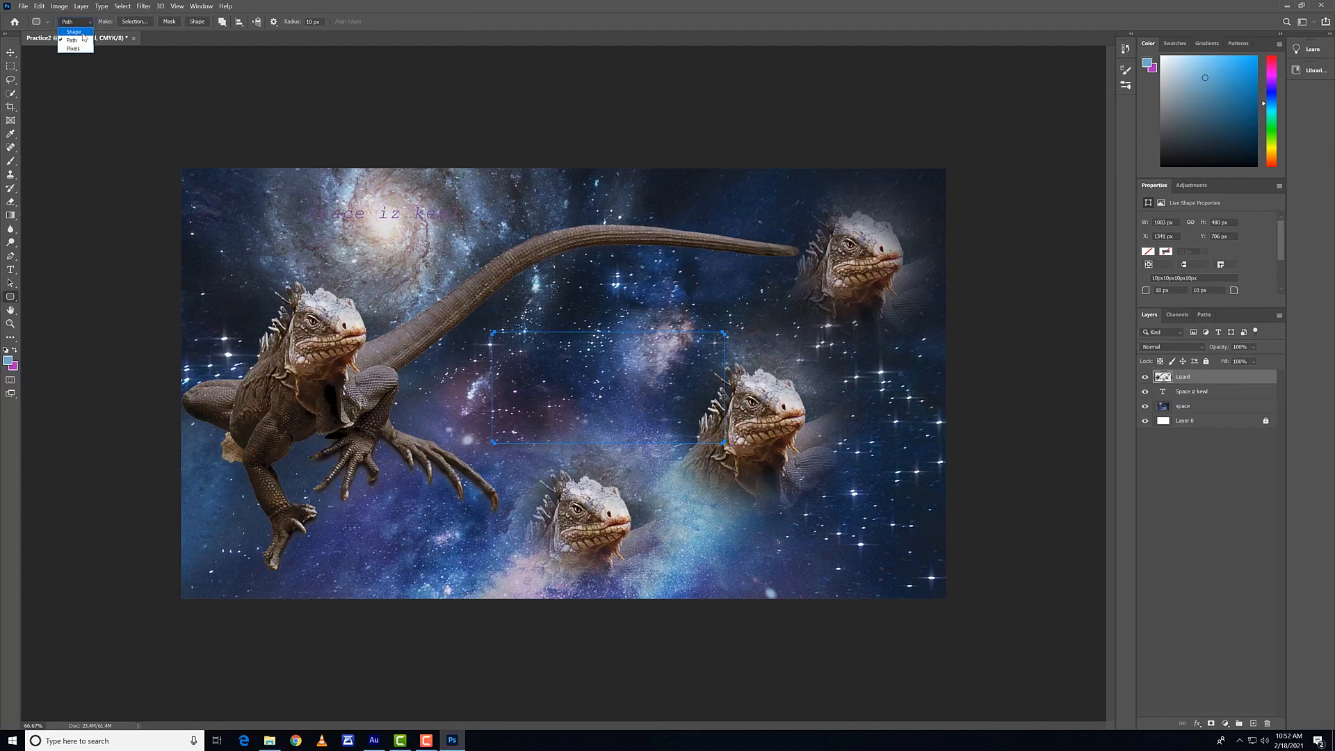
pyautogui.click(81, 29)
pyautogui.moveTo(460, 303); pyautogui.dragTo(858, 463)
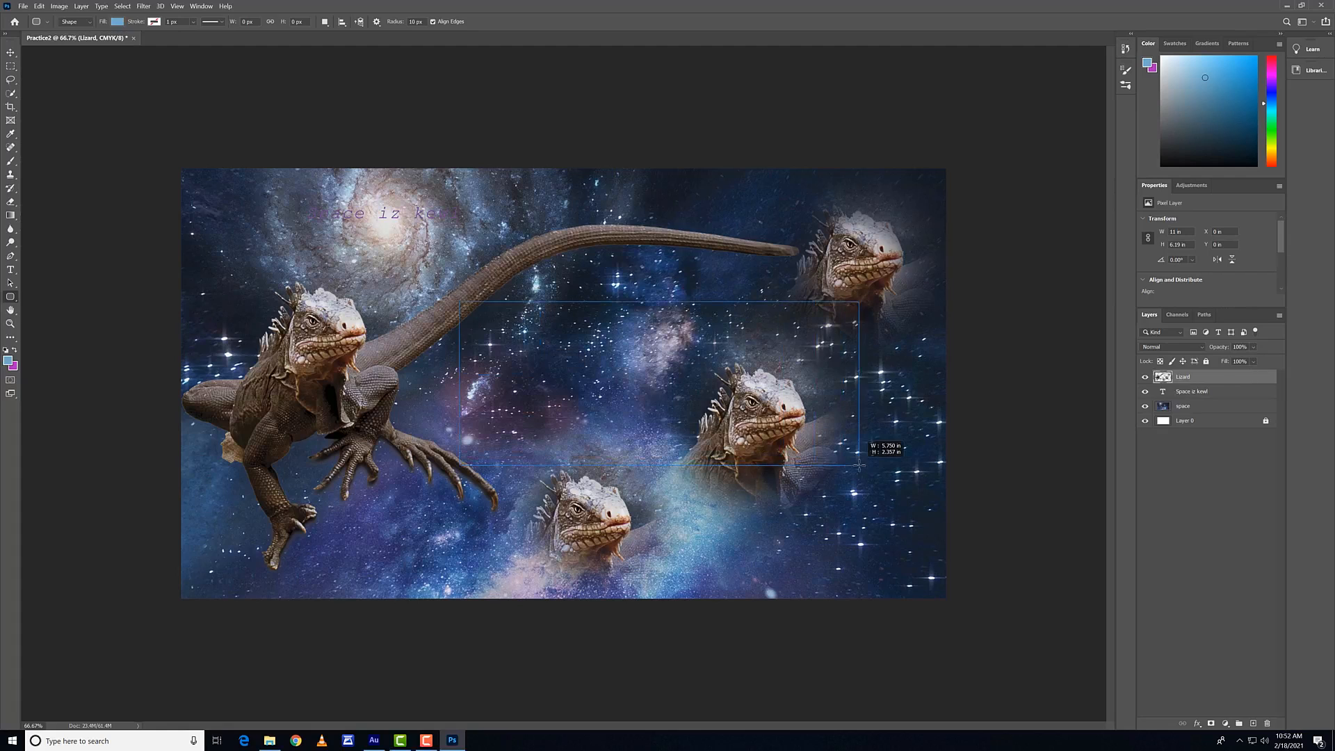
pyautogui.click(1204, 314)
pyautogui.click(1151, 314)
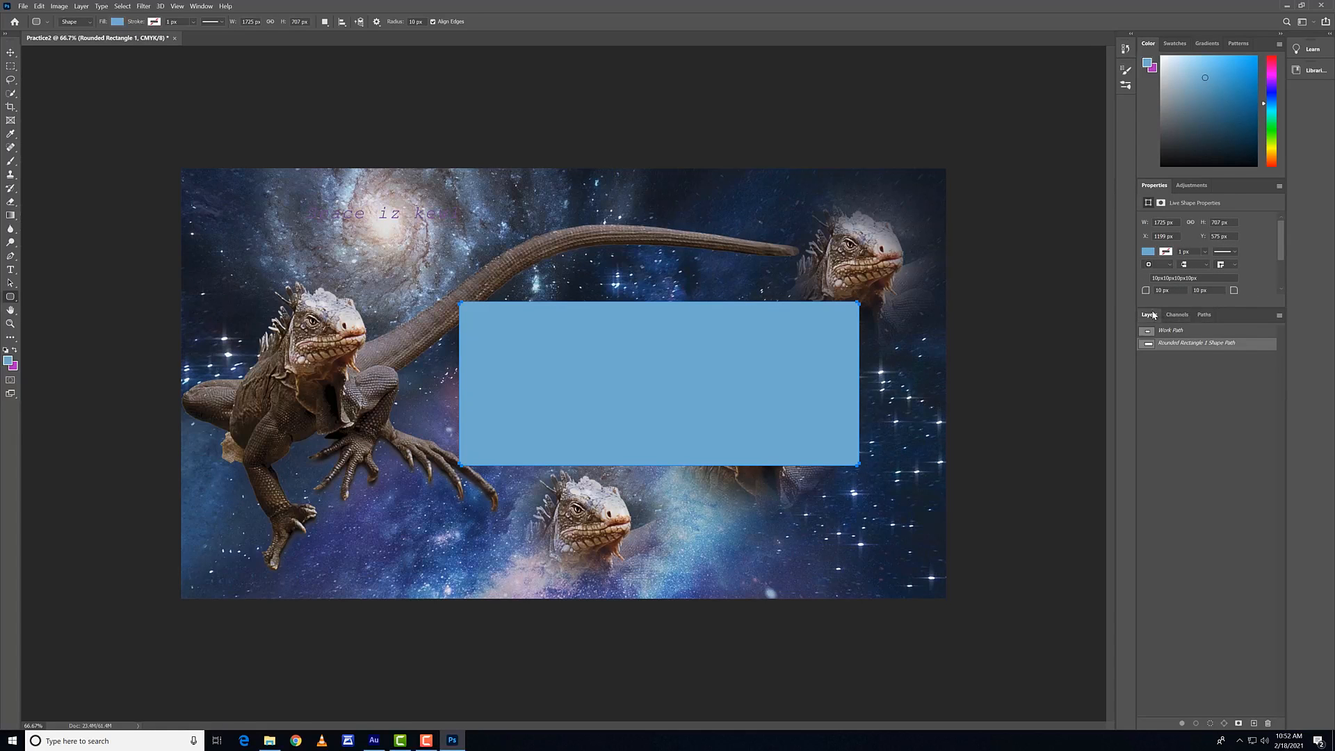
# Step: Try adding a second rounded rectangle about 938 × 947 px over the large lizard, and undo both rounded rectangle shapes
pyautogui.moveTo(243, 265); pyautogui.dragTo(460, 482)
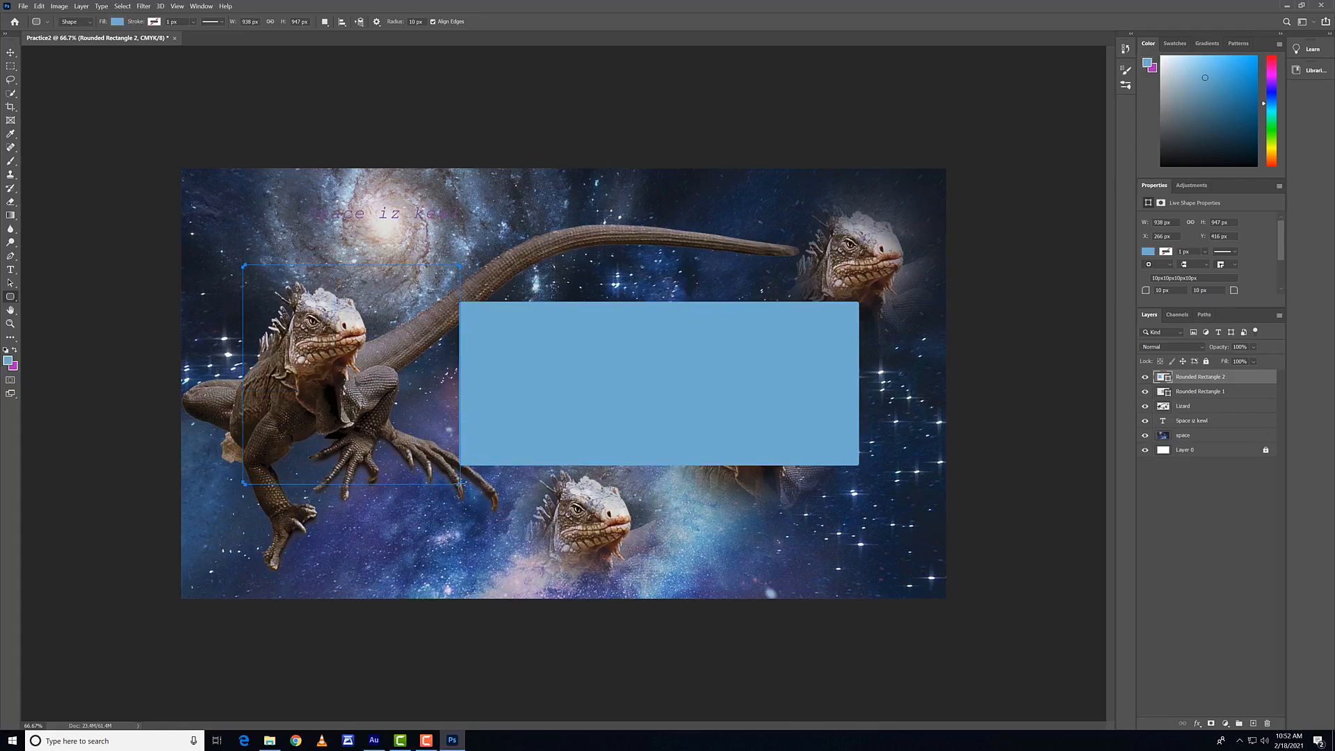
pyautogui.hotkey('ctrl', 'z')
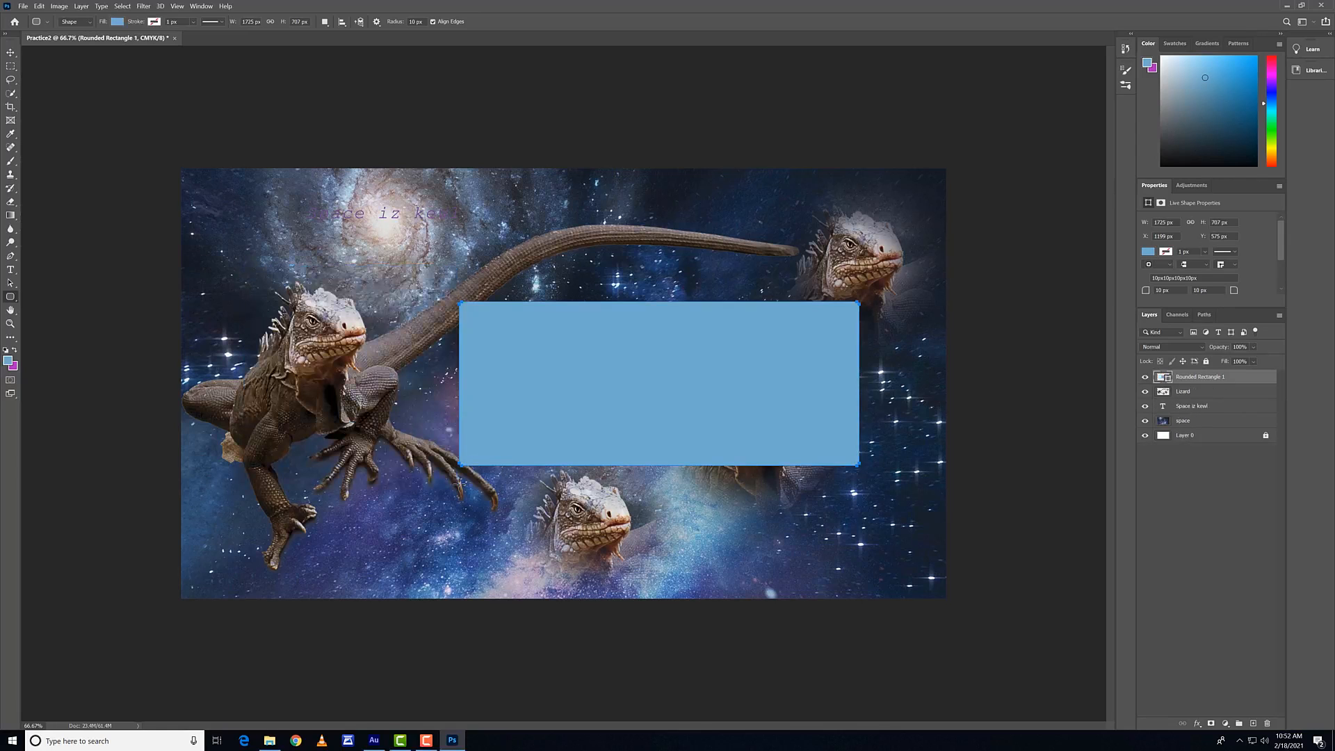
pyautogui.hotkey('ctrl', 'z')
pyautogui.hotkey('ctrl', 'shift', 'z')
pyautogui.hotkey('ctrl', 'z')
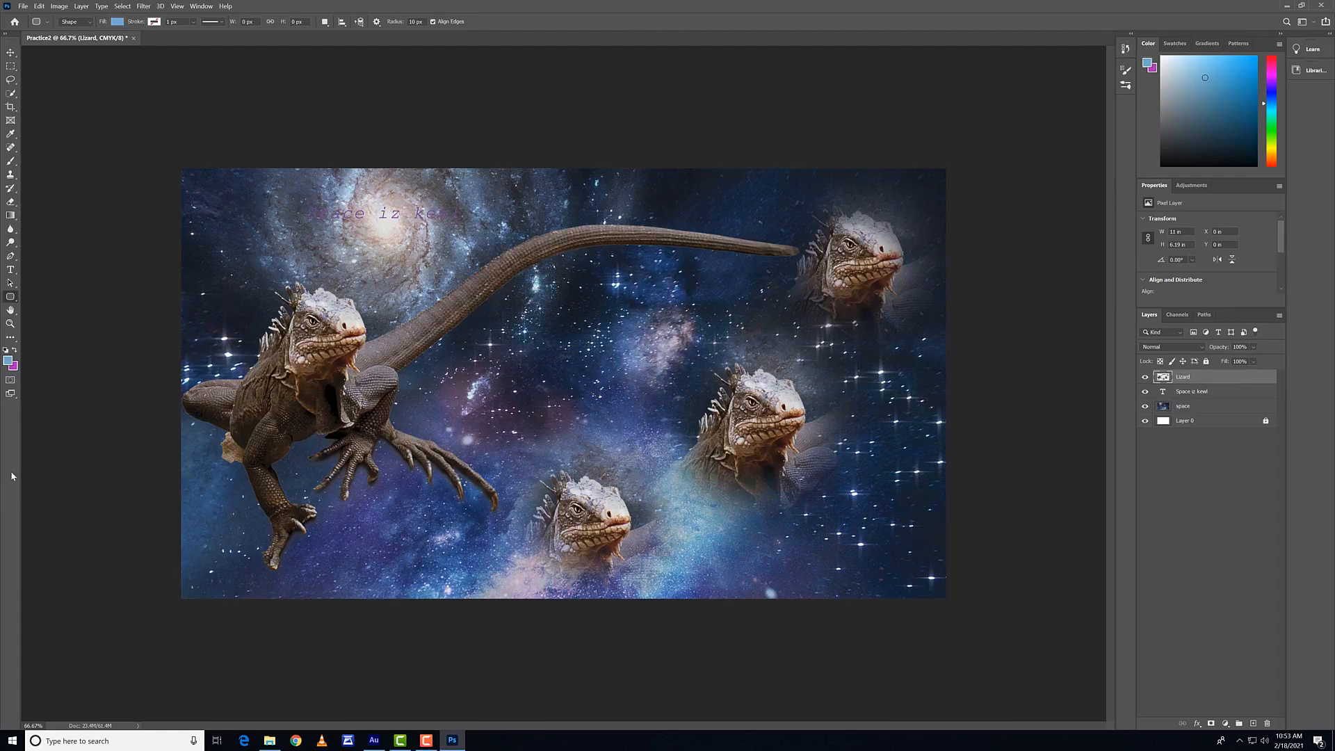
# Step: Zoom in to 200% and pan across the lizard heads and the space background with the Hand tool
pyautogui.click(11, 311)
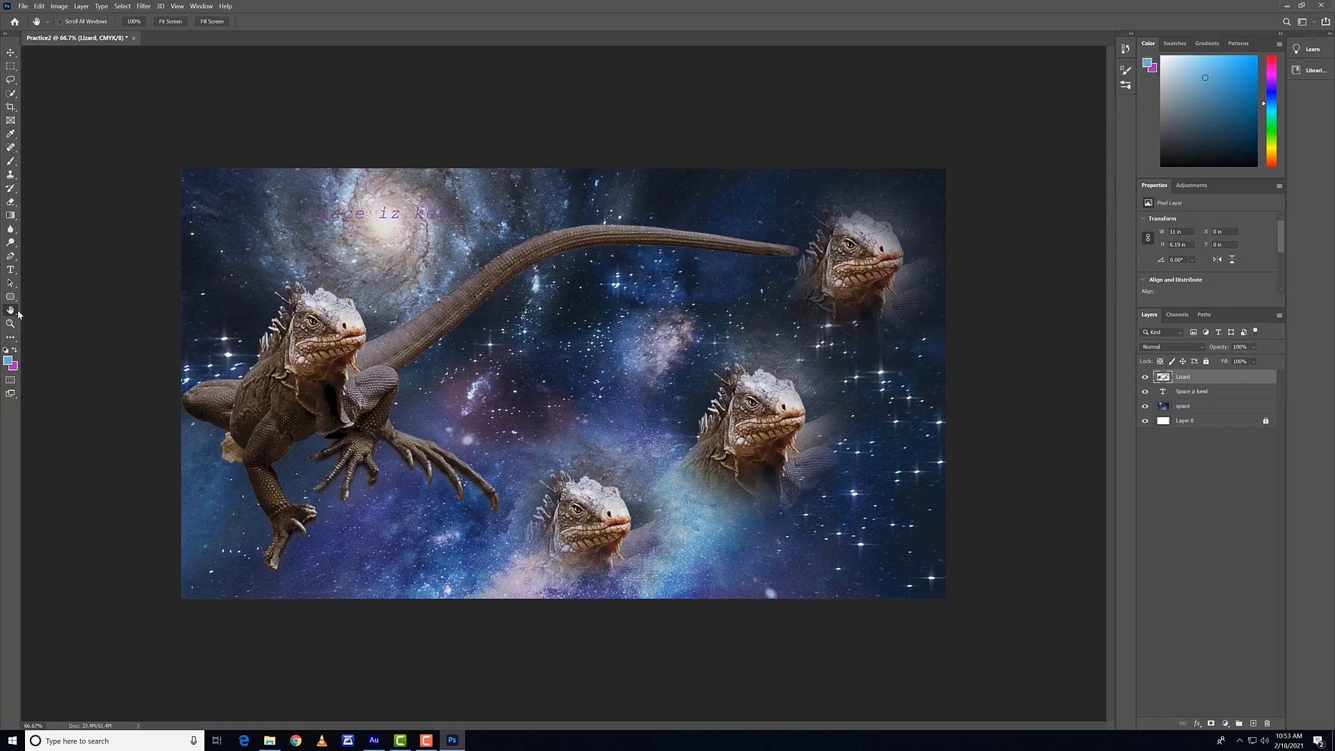
pyautogui.hotkey('ctrl', '+')
pyautogui.hotkey('ctrl', '+')
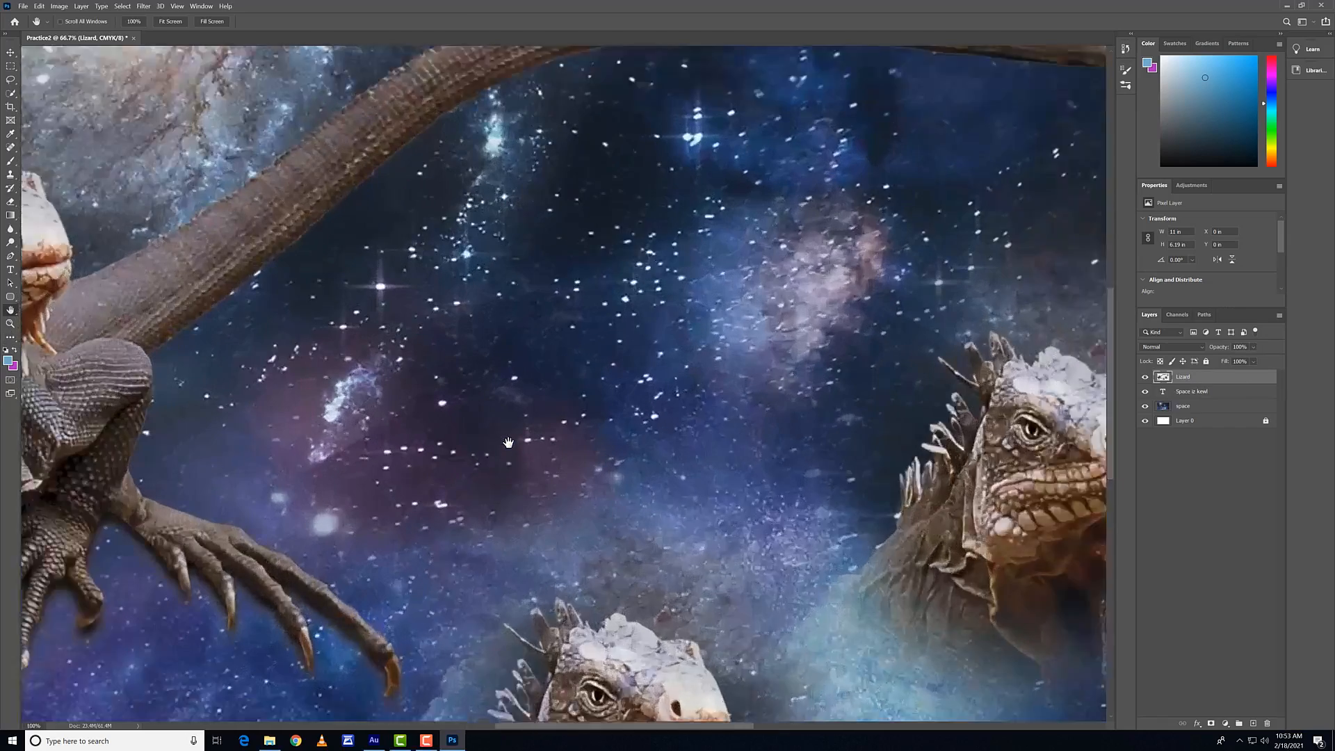
pyautogui.moveTo(644, 324); pyautogui.dragTo(42, 306)
pyautogui.moveTo(90, 598); pyautogui.dragTo(545, 390)
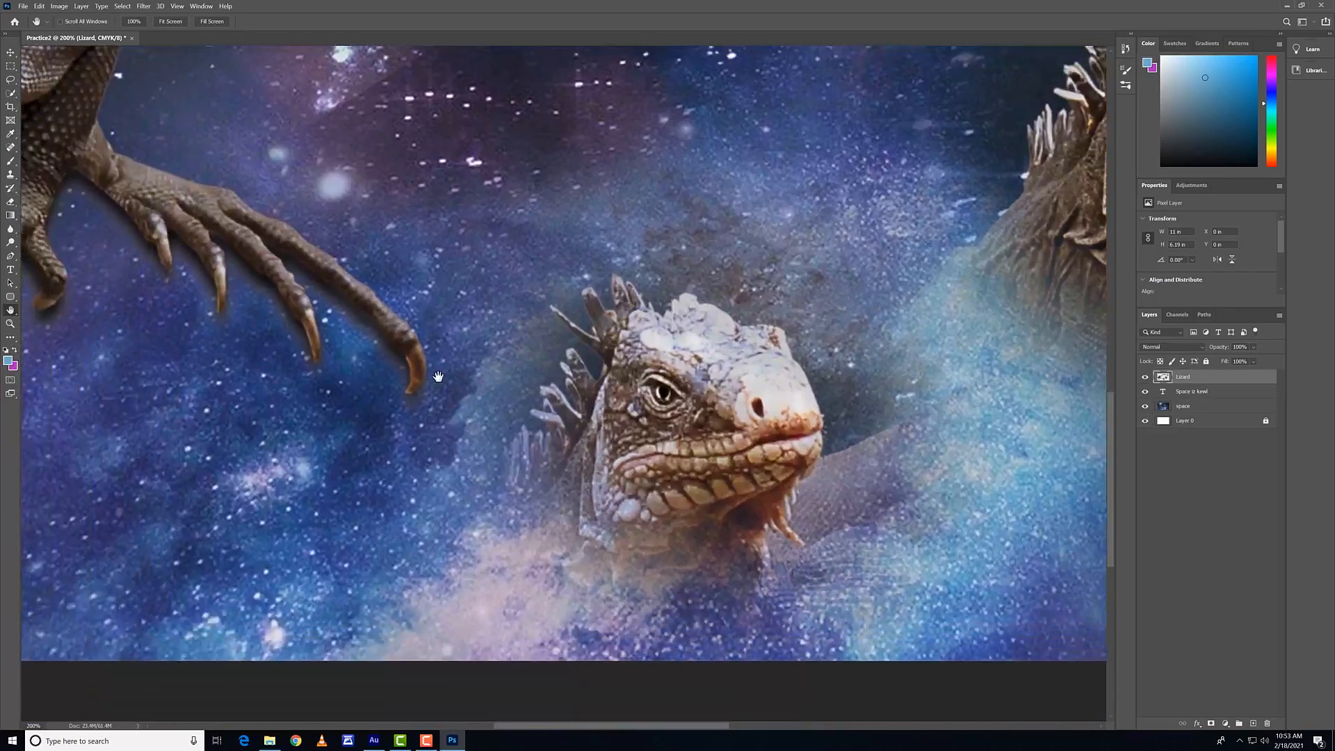
pyautogui.moveTo(438, 376); pyautogui.dragTo(283, 339)
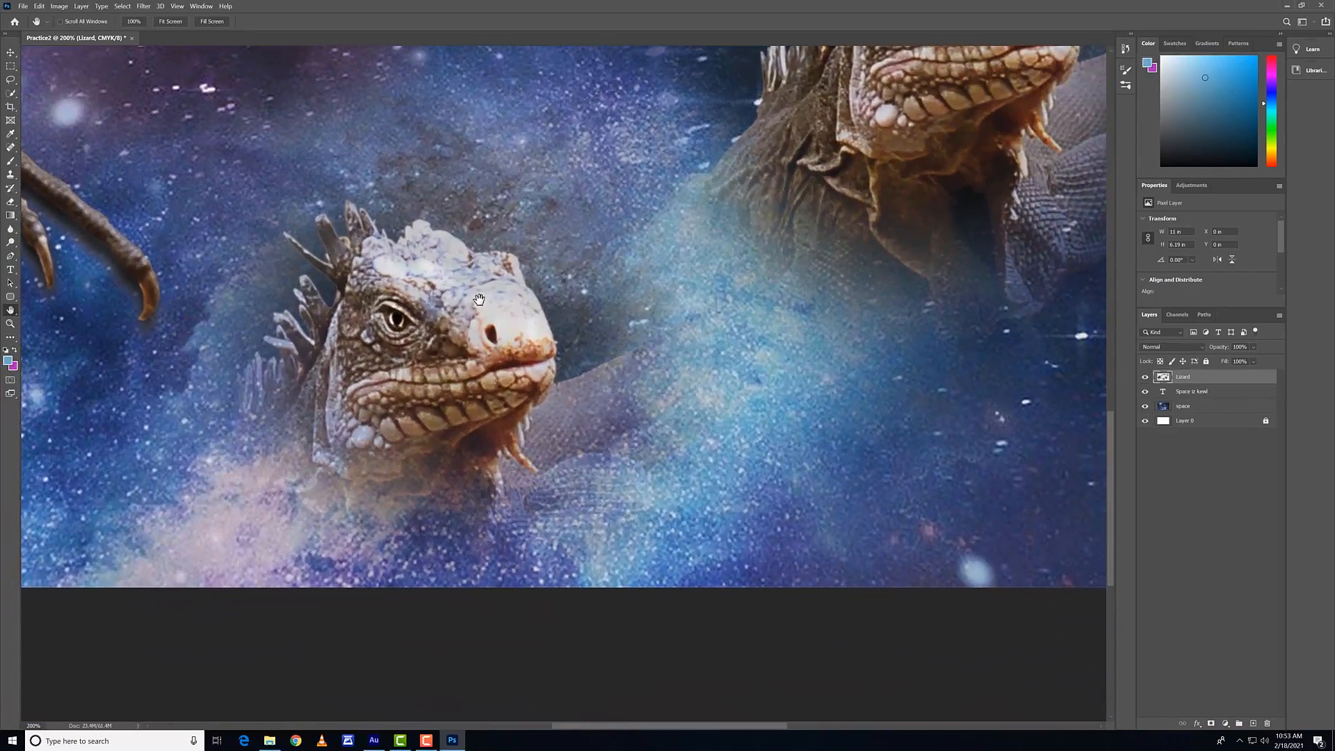
pyautogui.moveTo(478, 299); pyautogui.dragTo(544, 345)
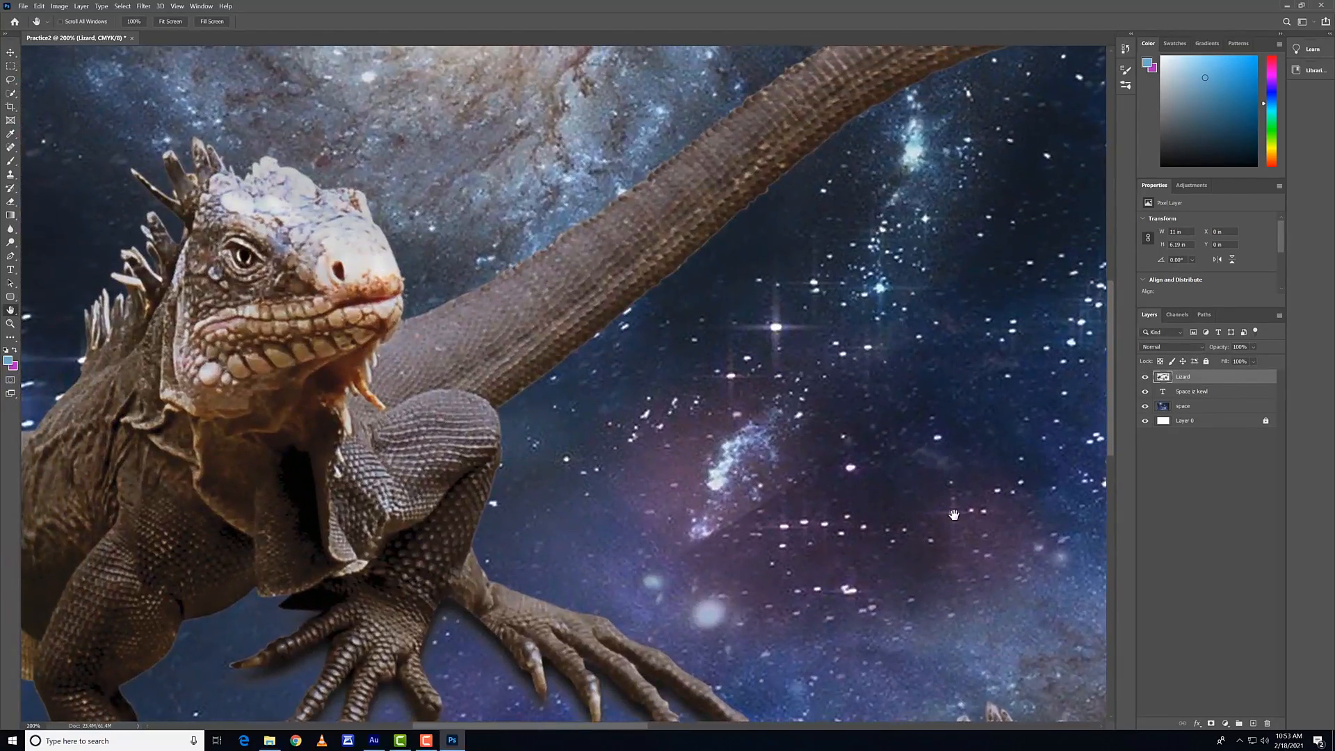
# Step: Pan over the large lizard's foot and inspect the composition at several magnifications with the Zoom tool, from close-up to the whole image
pyautogui.moveTo(953, 515); pyautogui.dragTo(419, 608)
pyautogui.moveTo(167, 619); pyautogui.dragTo(525, 434)
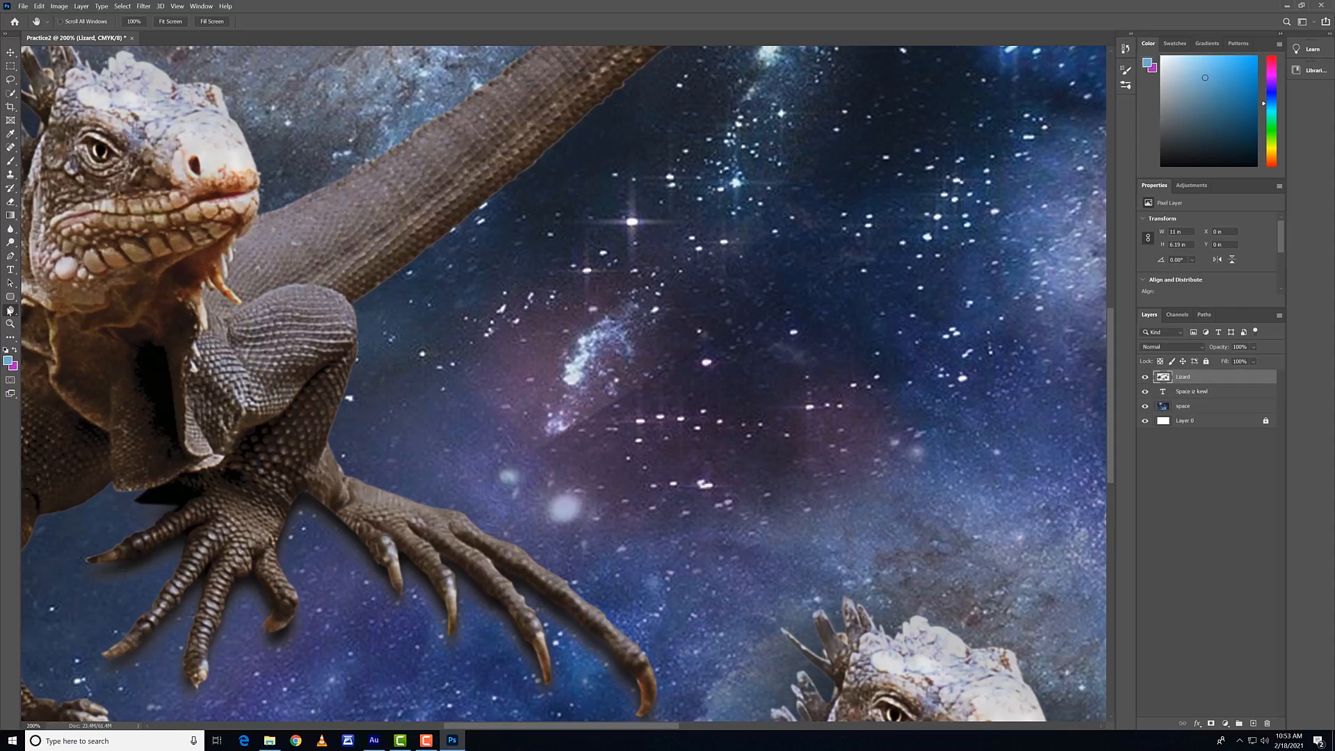
pyautogui.click(10, 324)
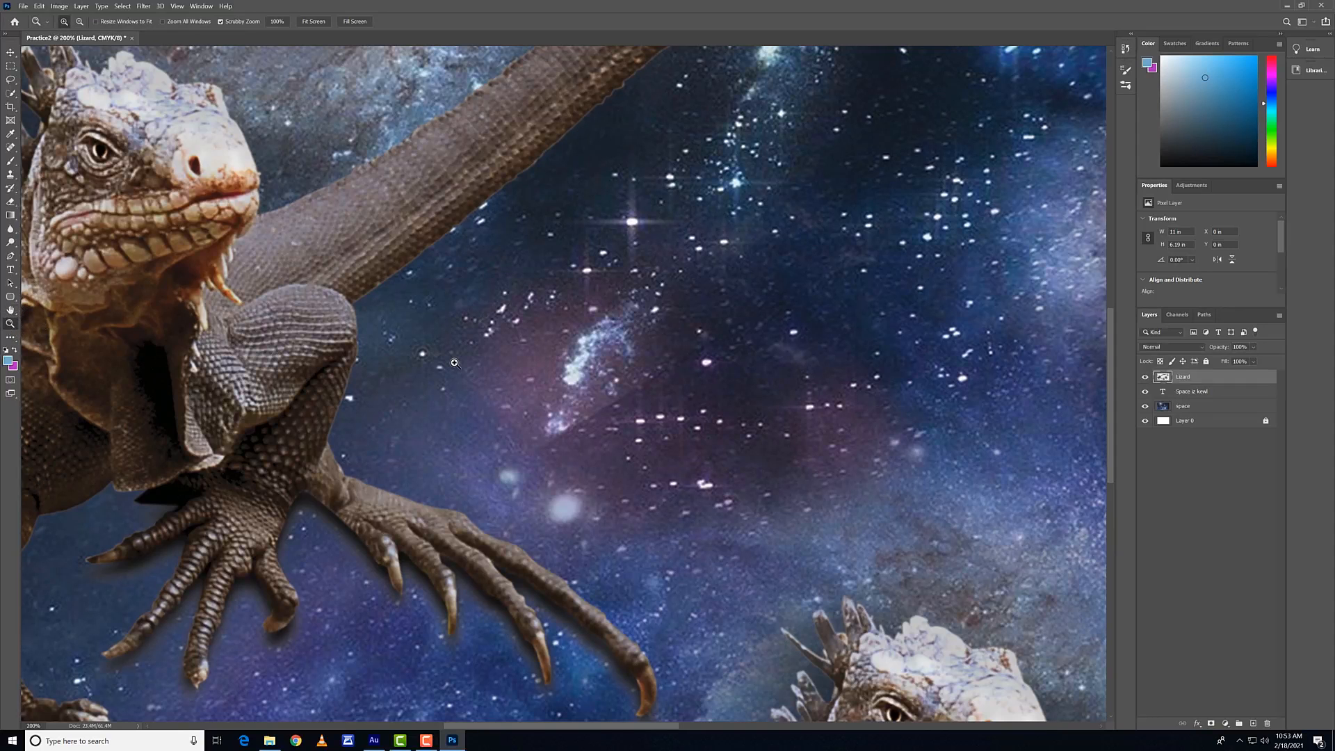
pyautogui.moveTo(466, 375); pyautogui.dragTo(774, 140)
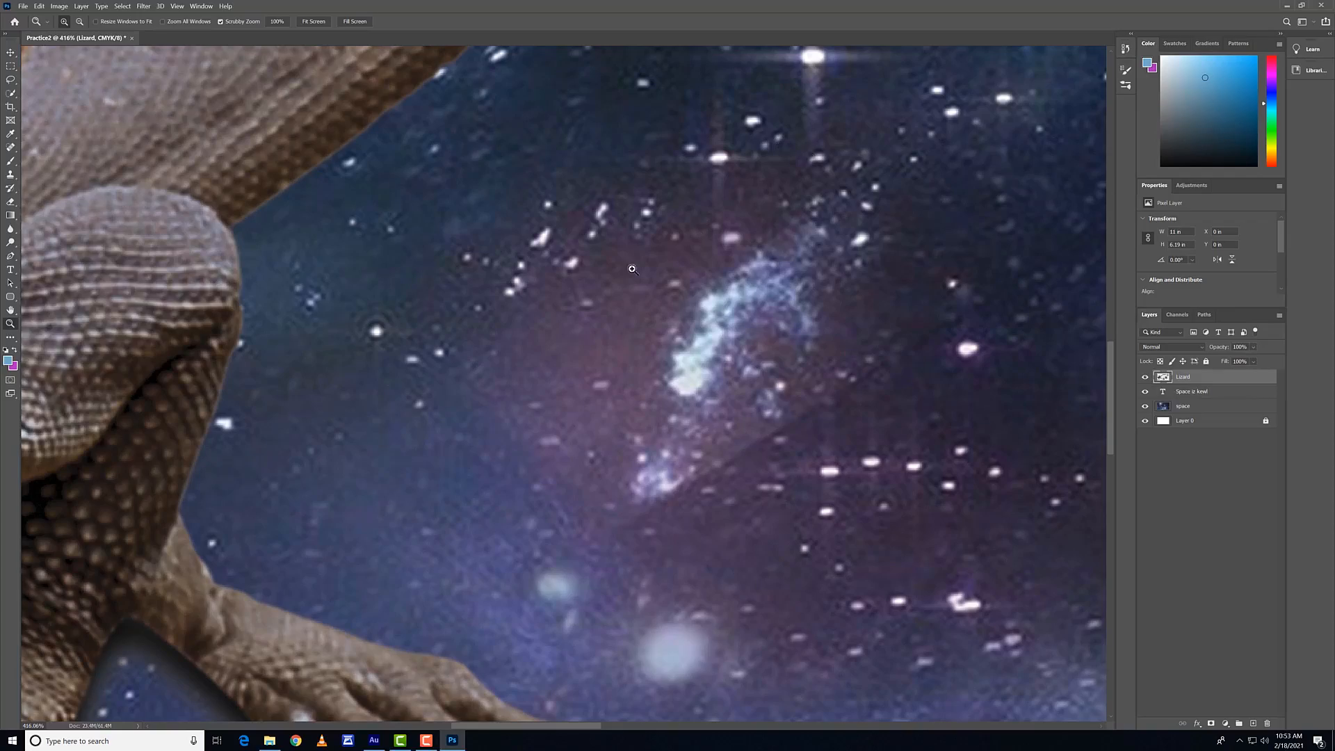
pyautogui.moveTo(165, 292); pyautogui.dragTo(109, 303)
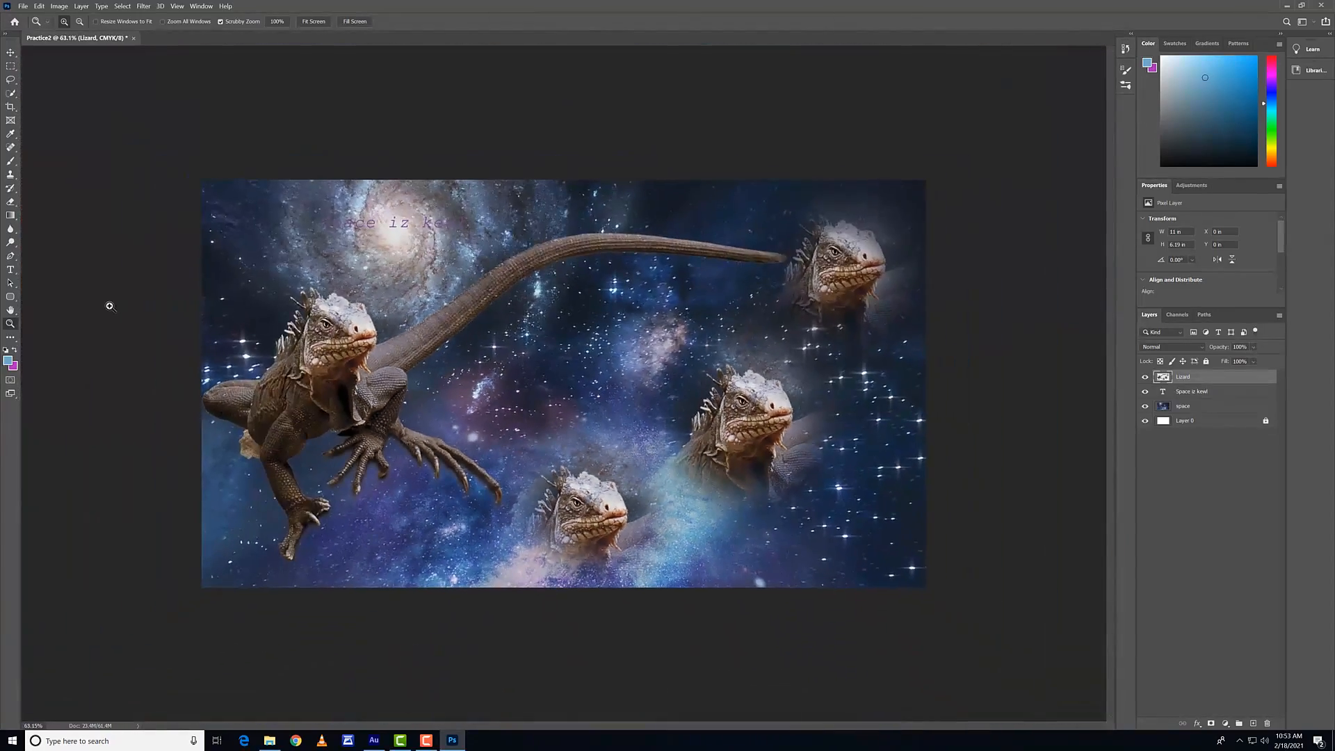
pyautogui.moveTo(325, 336); pyautogui.dragTo(561, 320)
pyautogui.moveTo(880, 242); pyautogui.dragTo(757, 304)
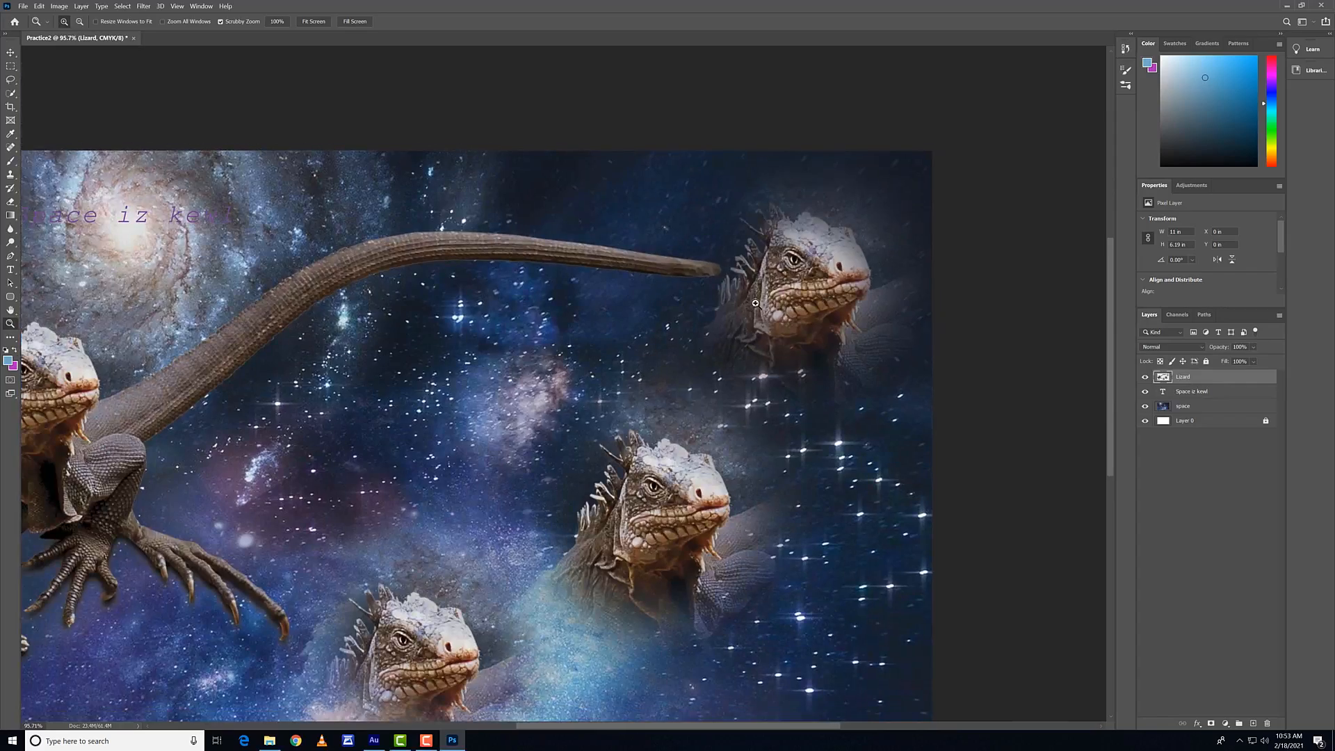
pyautogui.moveTo(426, 356); pyautogui.dragTo(627, 293)
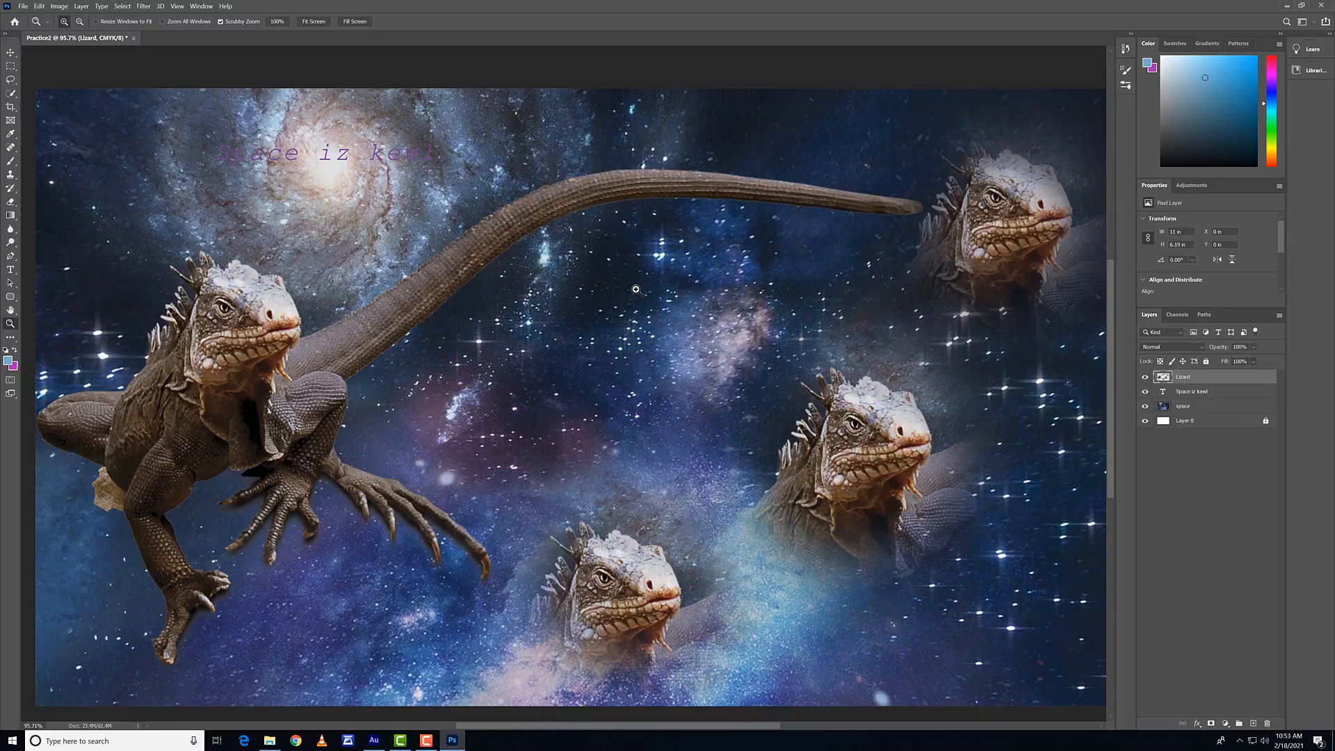
pyautogui.keyDown('alt'); pyautogui.click(636, 289); pyautogui.keyUp('alt')
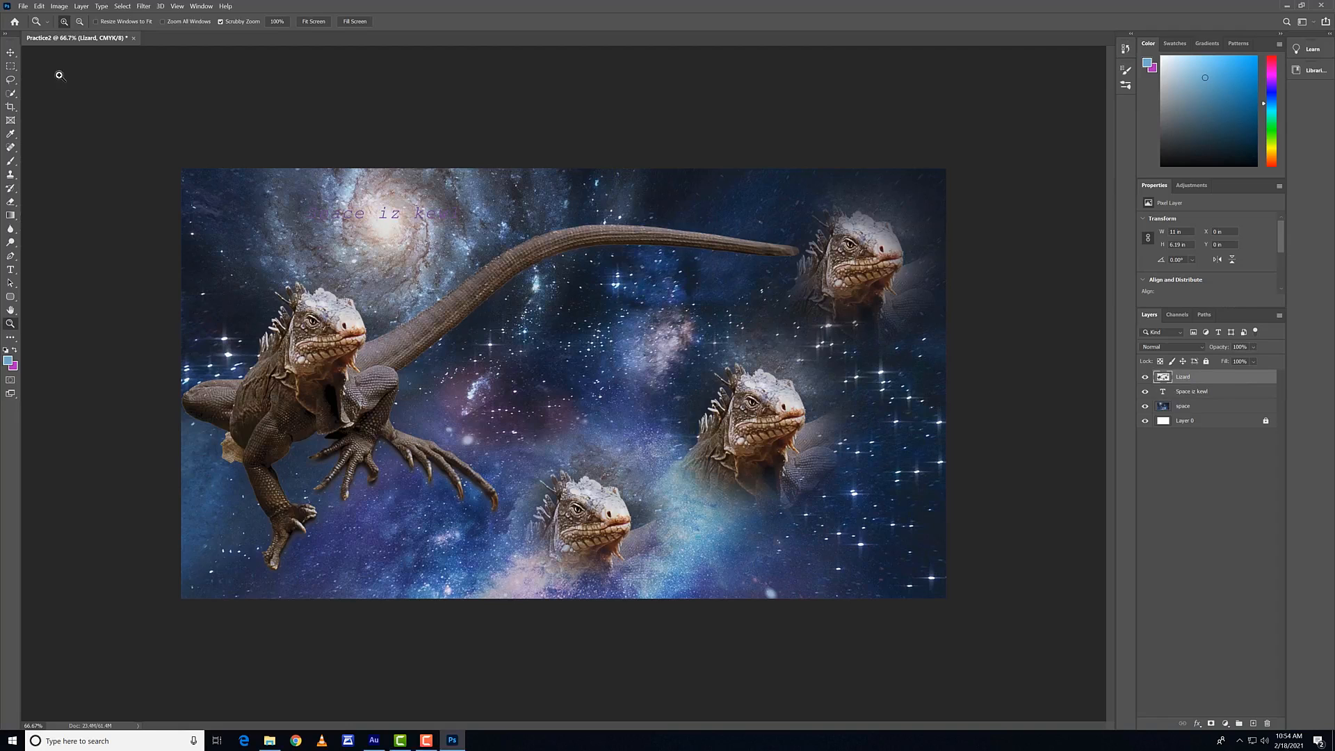
# Step: Draw a rectangular selection about 2.55 × 1.18 in on the space layer, in the middle of the image
pyautogui.click(11, 56)
pyautogui.click(11, 66)
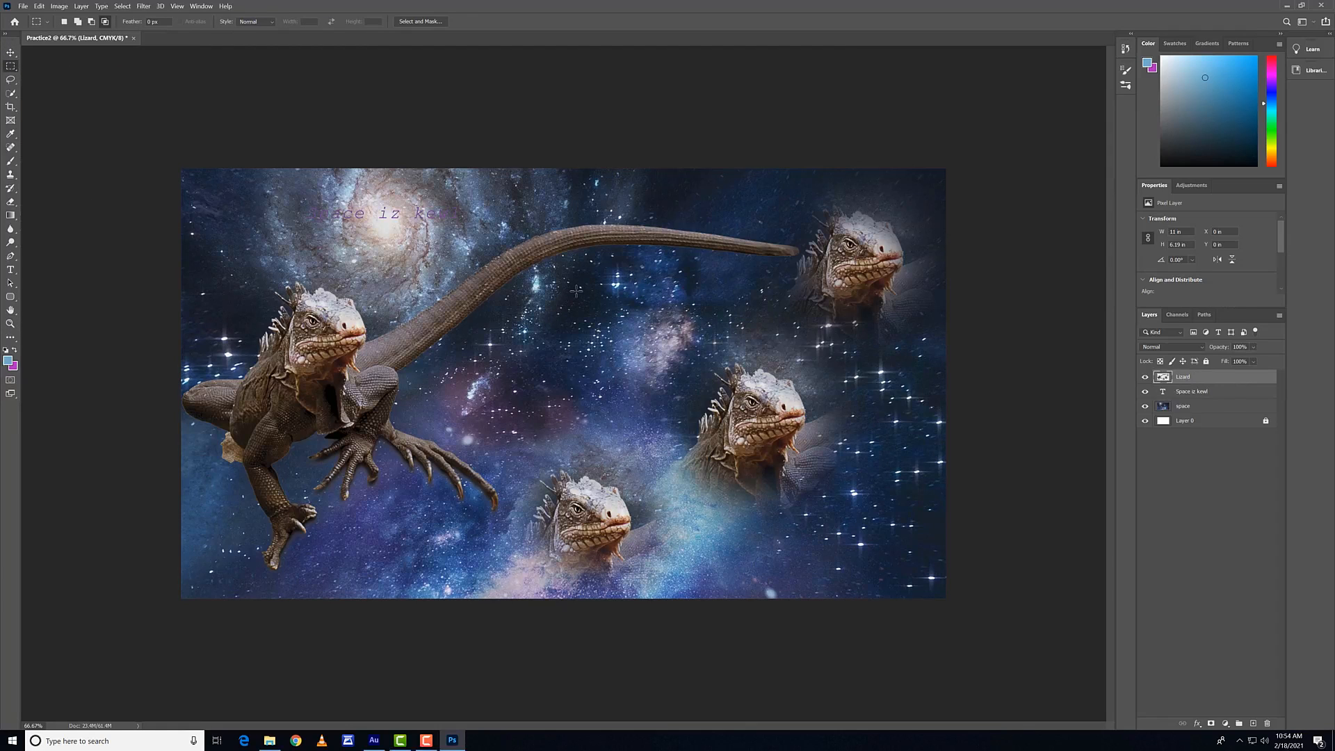
pyautogui.click(1216, 406)
pyautogui.moveTo(506, 323); pyautogui.dragTo(588, 389)
pyautogui.moveTo(644, 422); pyautogui.dragTo(682, 406)
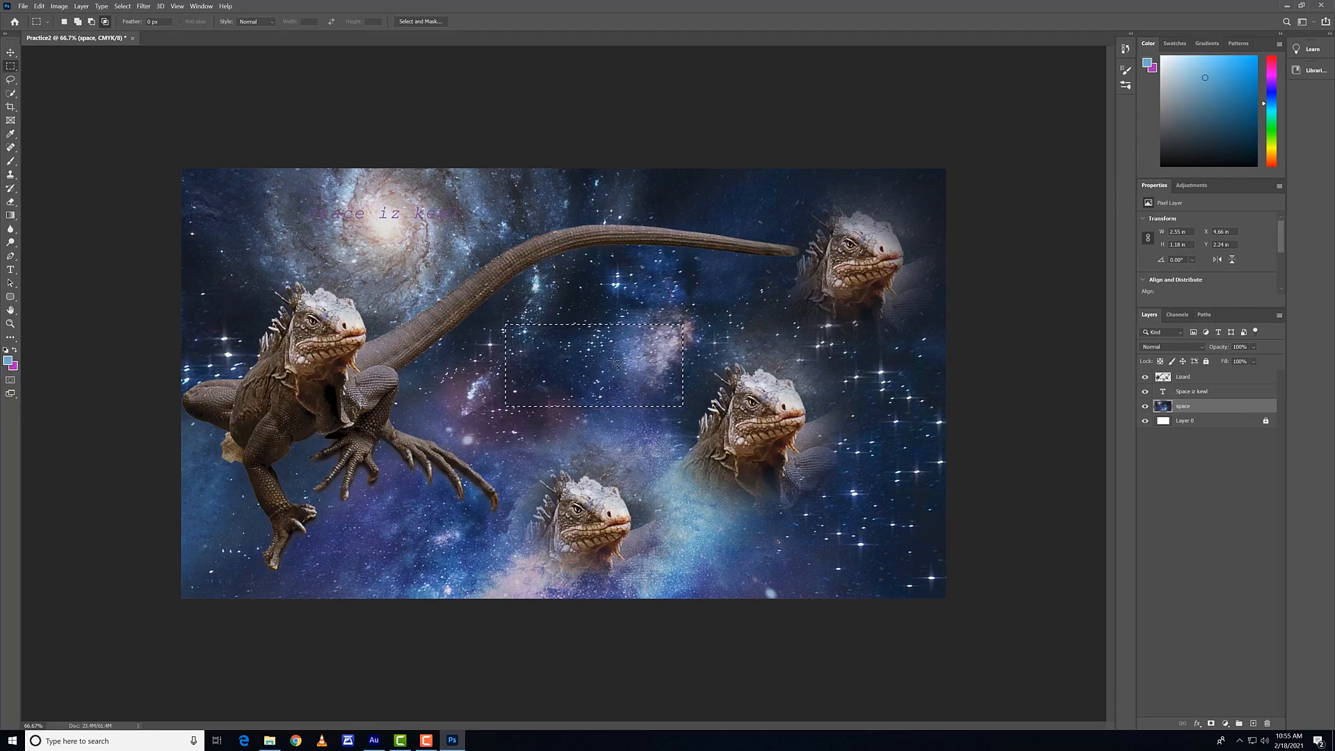
# Step: Try deleting the selected area from the space layer and deselecting it, and undo both
pyautogui.hotkey('ctrl', 'd')
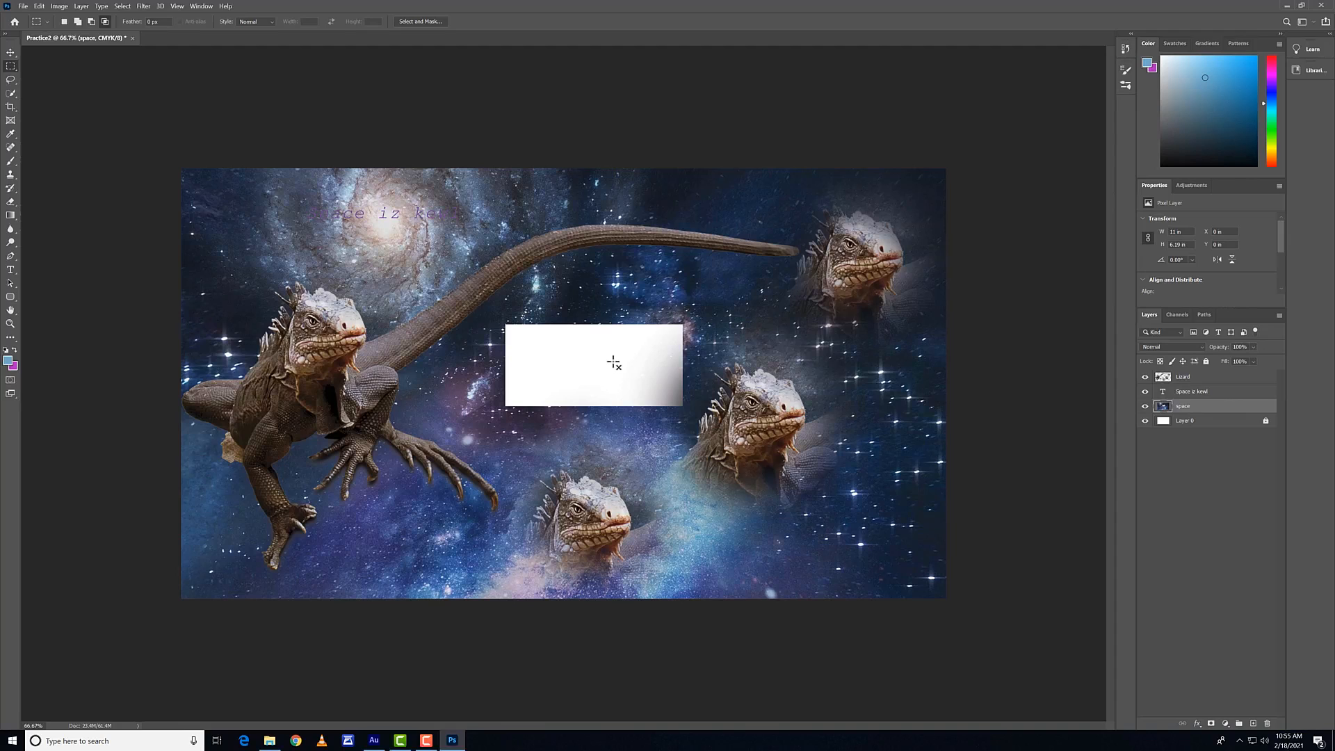
pyautogui.hotkey('ctrl', 'z')
pyautogui.hotkey('ctrl', 'z')
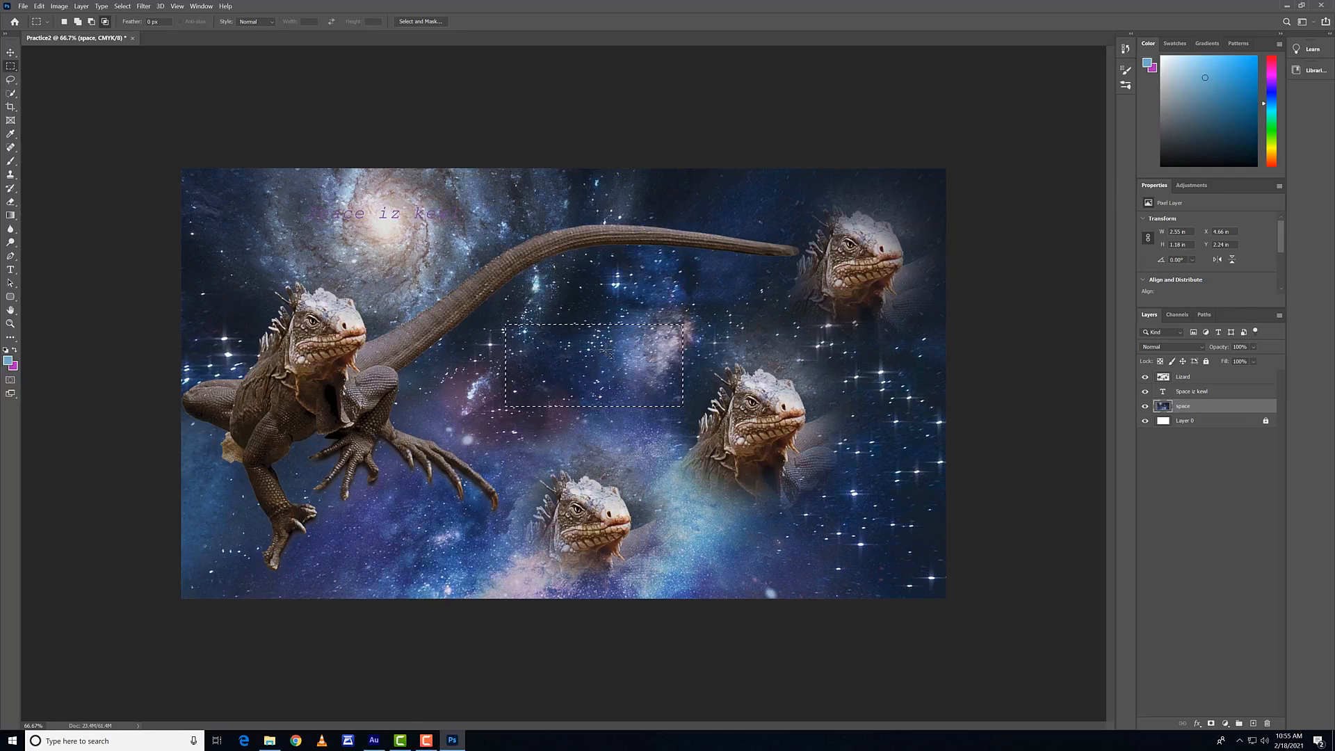
# Step: Copy the selected space area to a new layer, move it to about X 4.23 in, Y 2.59 in, and delete that layer
pyautogui.hotkey('ctrl', 'j')
pyautogui.press('v')
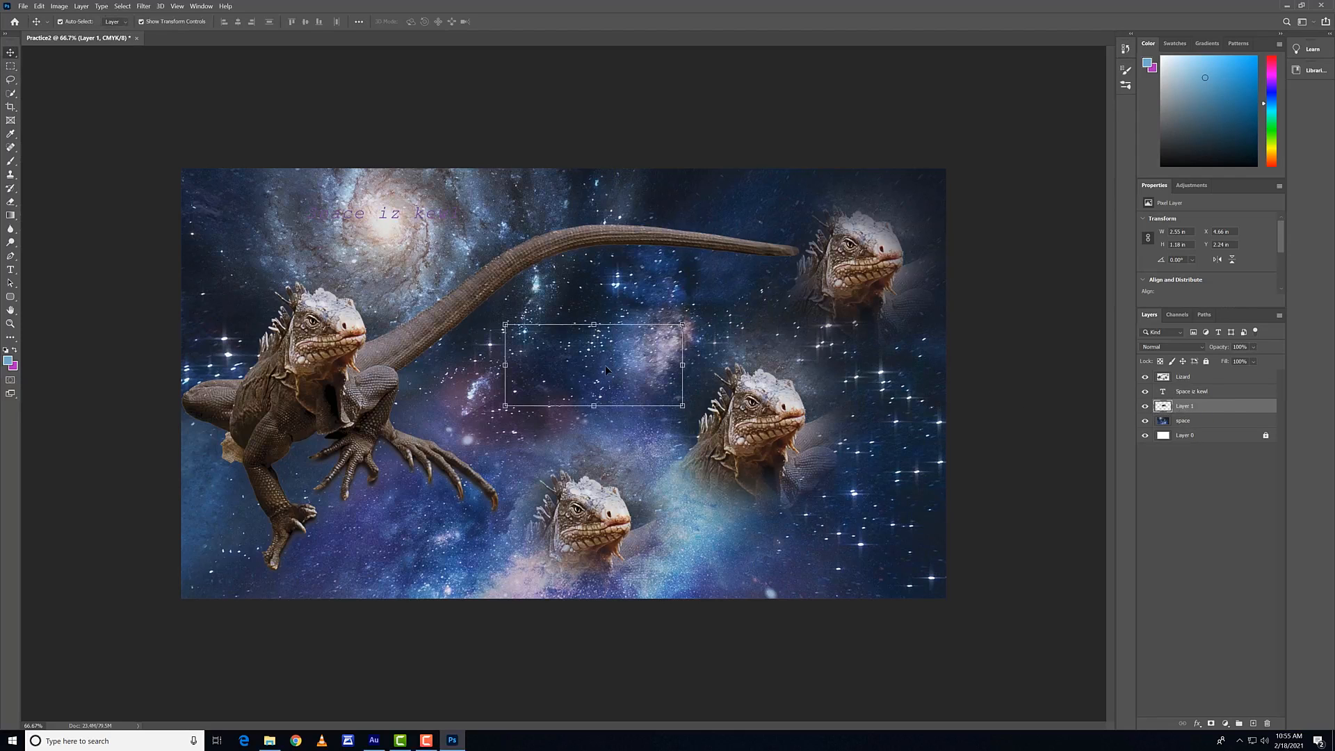
pyautogui.moveTo(604, 367); pyautogui.dragTo(566, 399)
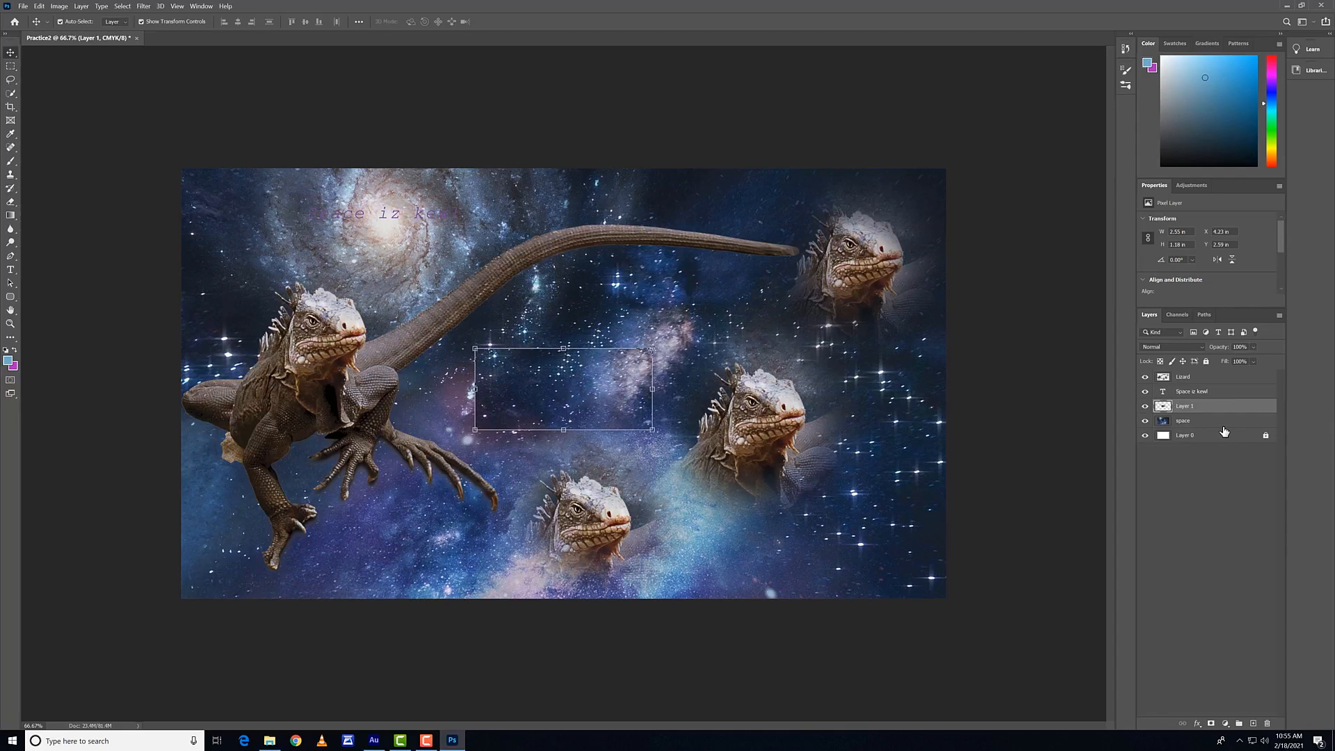
pyautogui.press('Delete')
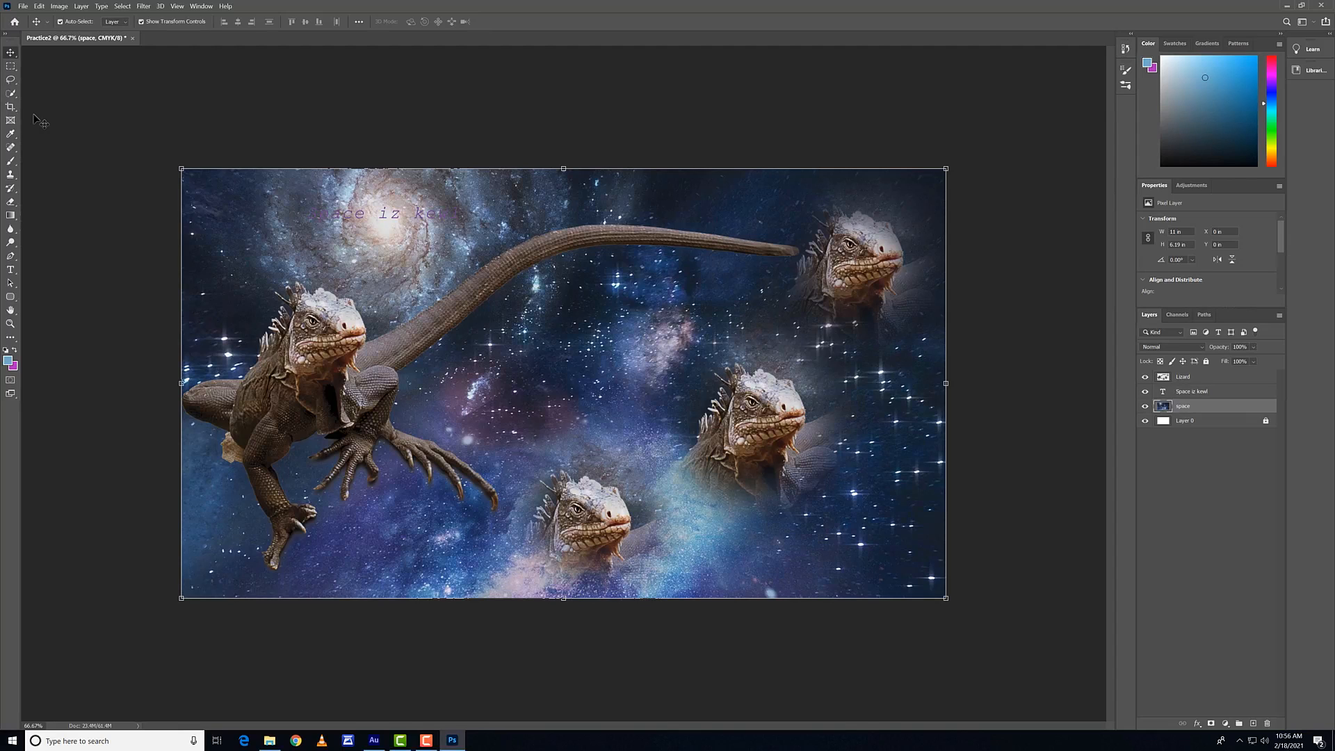
# Step: Paint broad light-blue Brush strokes across the space layer with the 200 px brush, and undo all of them
pyautogui.click(12, 162)
pyautogui.moveTo(617, 292)
pyautogui.mouseDown()
pyautogui.moveTo(431, 416)
pyautogui.moveTo(428, 386)
pyautogui.mouseUp()
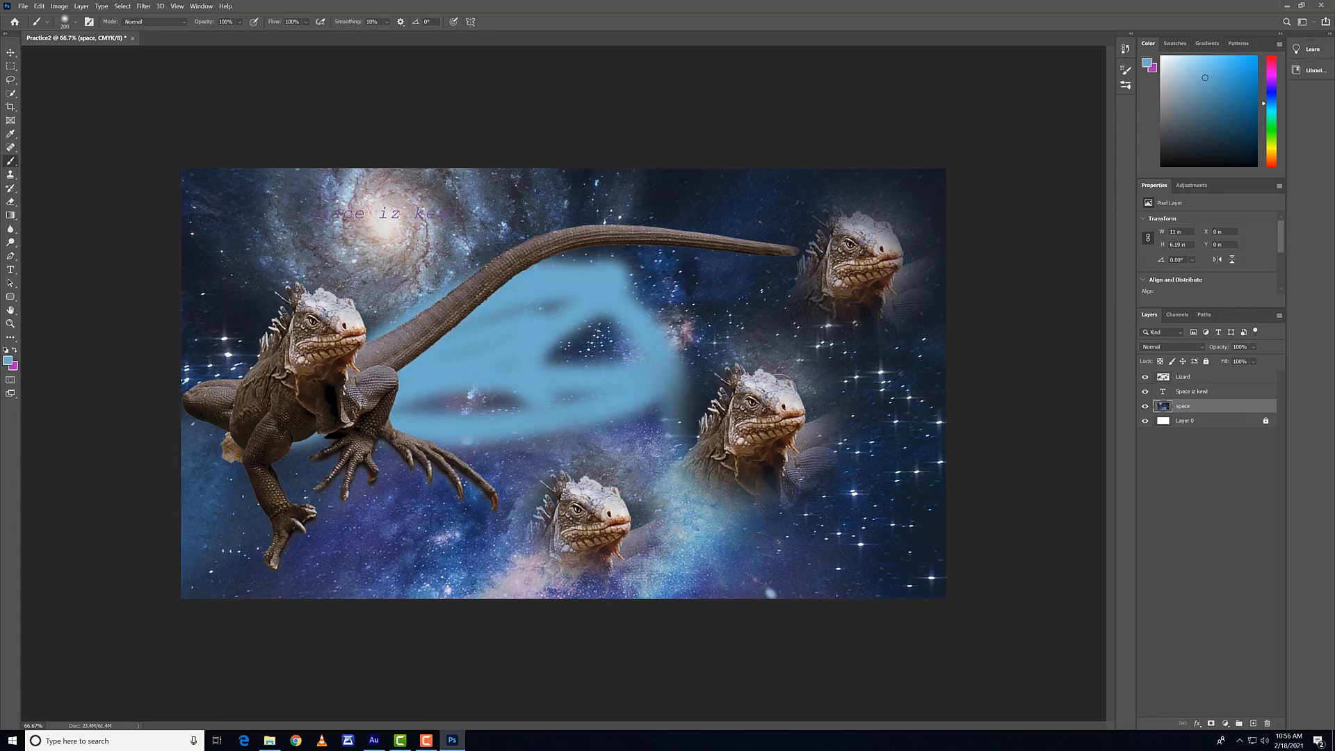
pyautogui.moveTo(778, 392)
pyautogui.mouseDown()
pyautogui.moveTo(973, 425)
pyautogui.moveTo(1321, 4)
pyautogui.mouseUp()
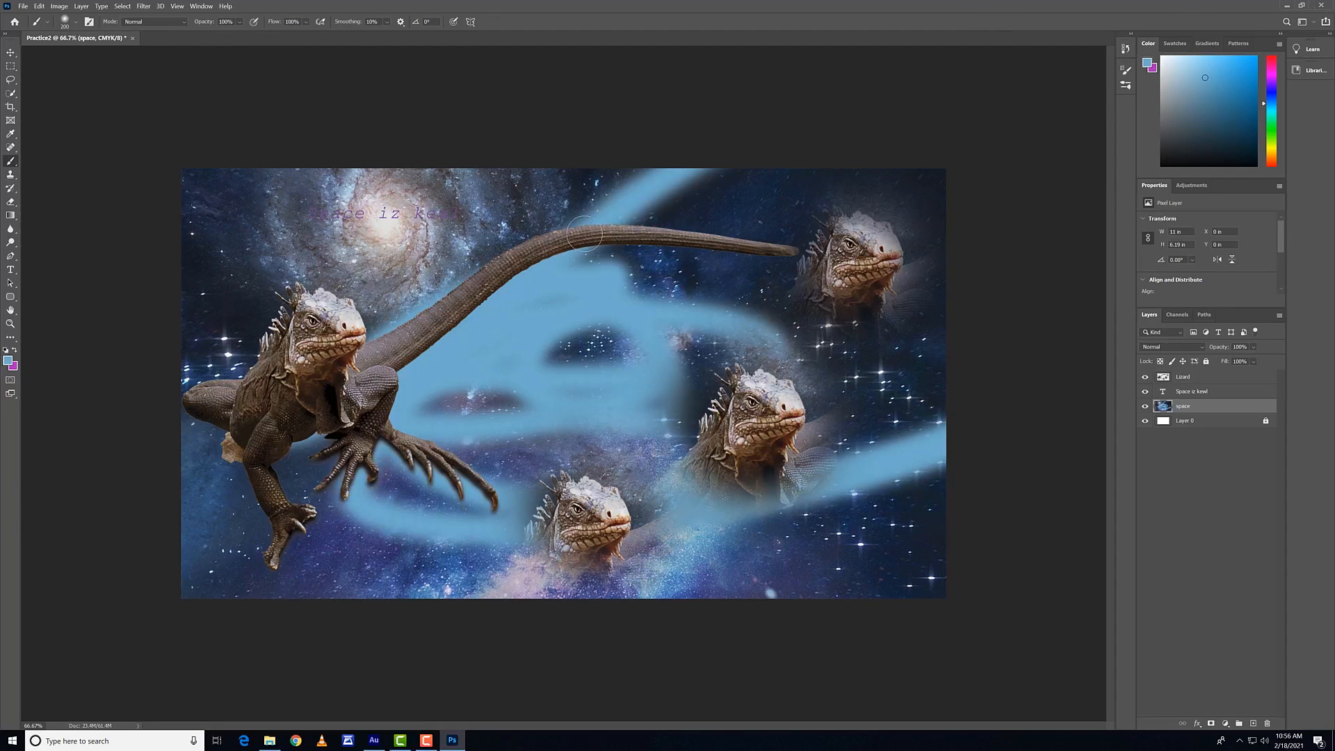
pyautogui.hotkey('ctrl', 'z')
pyautogui.hotkey('ctrl', 'z')
pyautogui.hotkey('ctrl', 'z')
pyautogui.hotkey('ctrl', 'z')
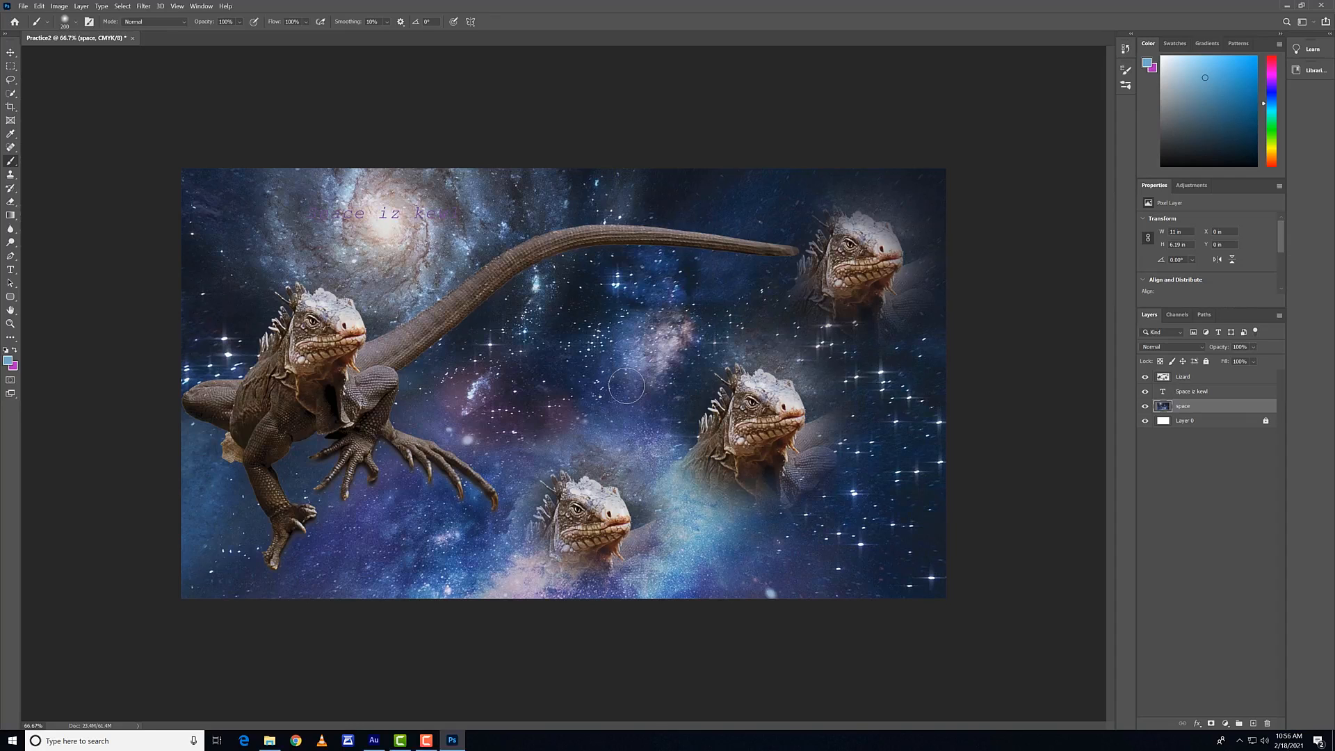
# Step: Redo and undo the whole series of blue brush strokes twice
pyautogui.hotkey('ctrl', 'shift', 'z')
pyautogui.hotkey('ctrl', 'shift', 'z')
pyautogui.hotkey('ctrl', 'shift', 'z')
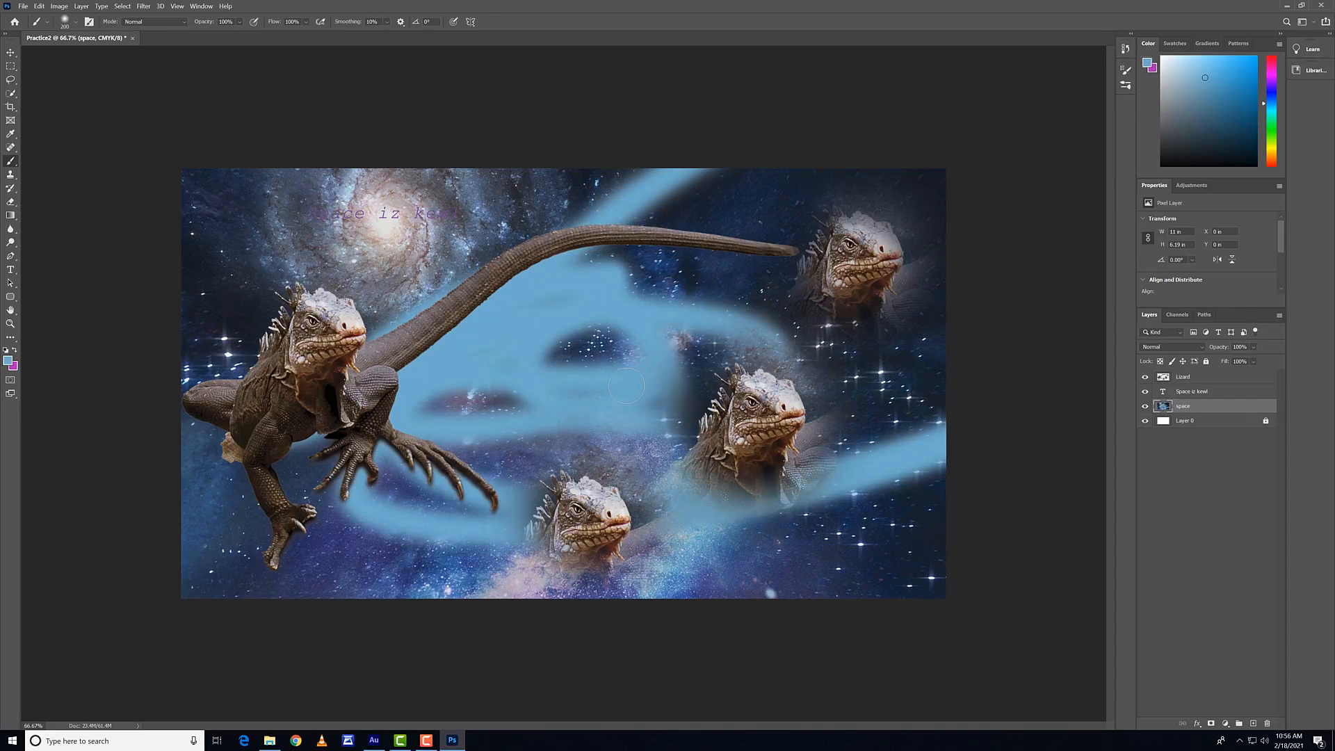
pyautogui.hotkey('ctrl', 'z')
pyautogui.hotkey('ctrl', 'z')
pyautogui.hotkey('ctrl', 'z')
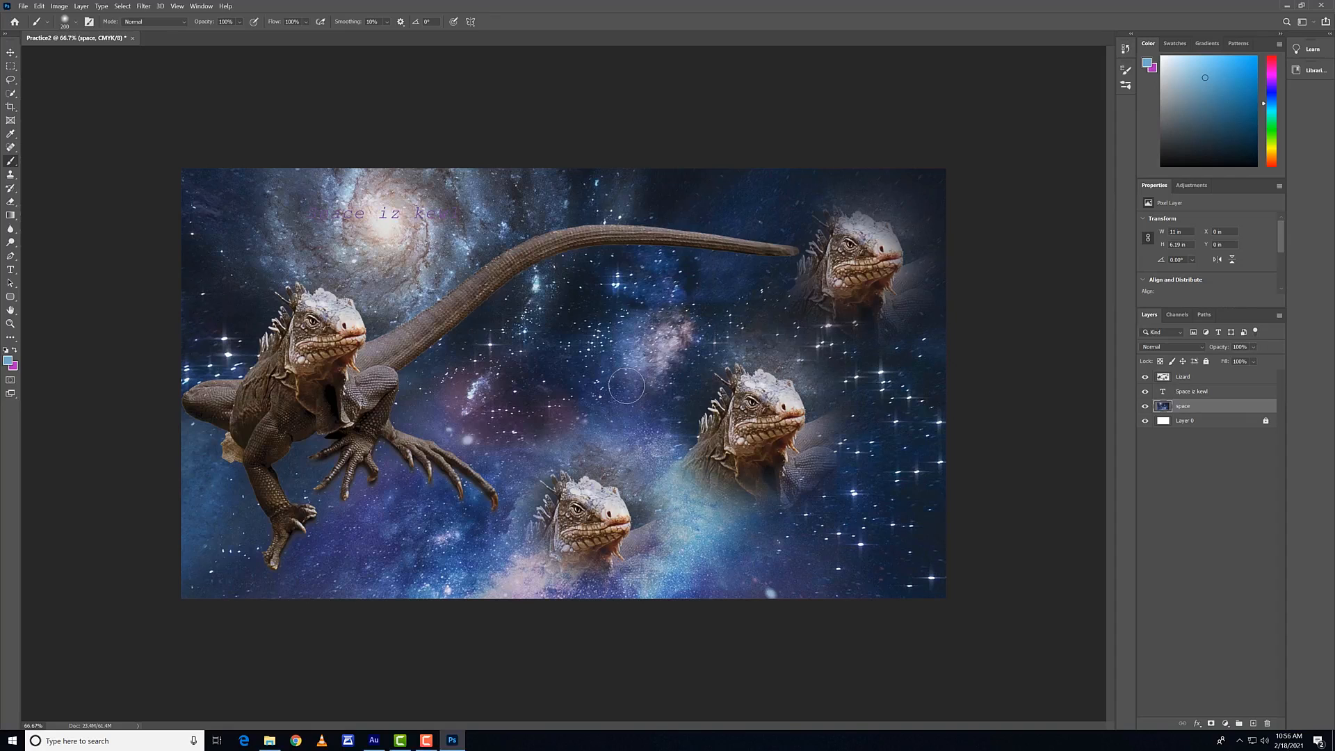
pyautogui.hotkey('ctrl', 'shift', 'z')
pyautogui.hotkey('ctrl', 'shift', 'z')
pyautogui.hotkey('ctrl', 'shift', 'z')
pyautogui.hotkey('ctrl', 'z')
pyautogui.hotkey('ctrl', 'z')
pyautogui.hotkey('ctrl', 'z')
# Step: Save the document as Photoshop file Practice2 in the Intro to PS Images-20210217T202501Z-001 folder, with Maximize Compatibility on
pyautogui.hotkey('ctrl', 'shift', 's')
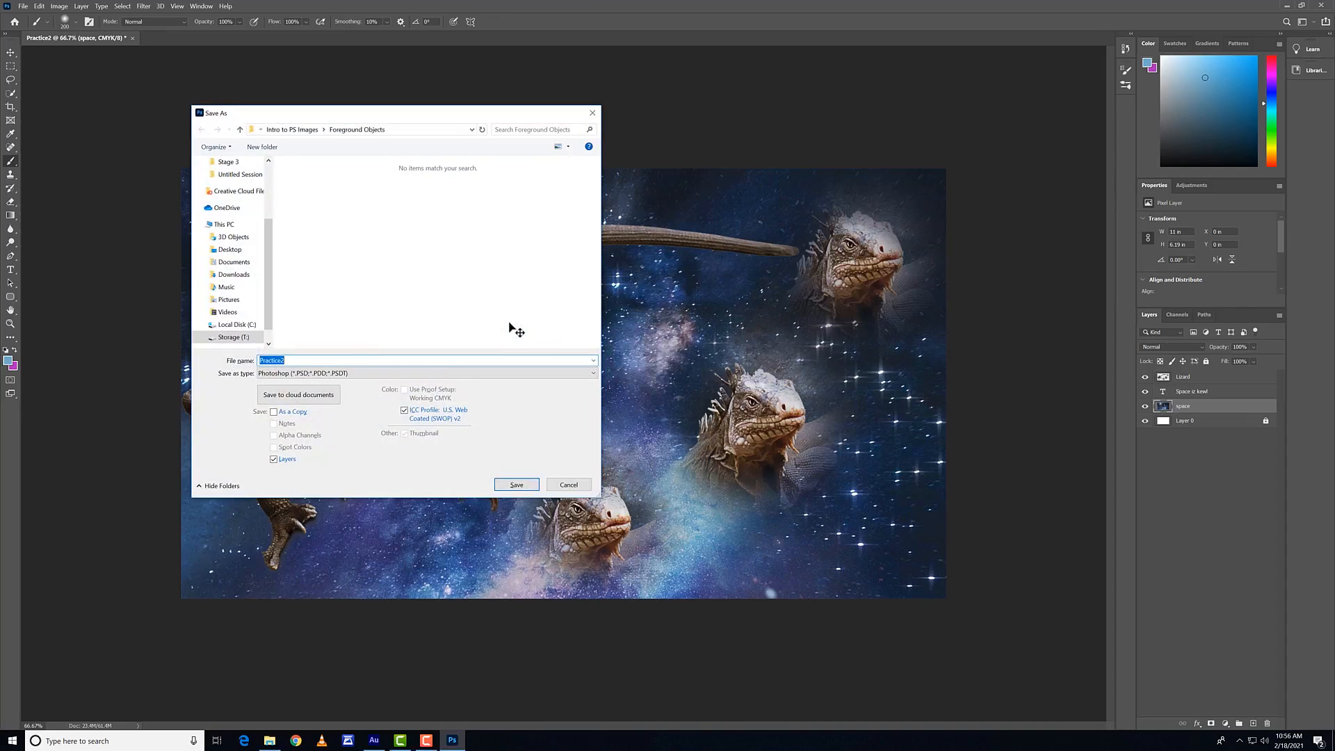
pyautogui.moveTo(445, 115); pyautogui.dragTo(511, 113)
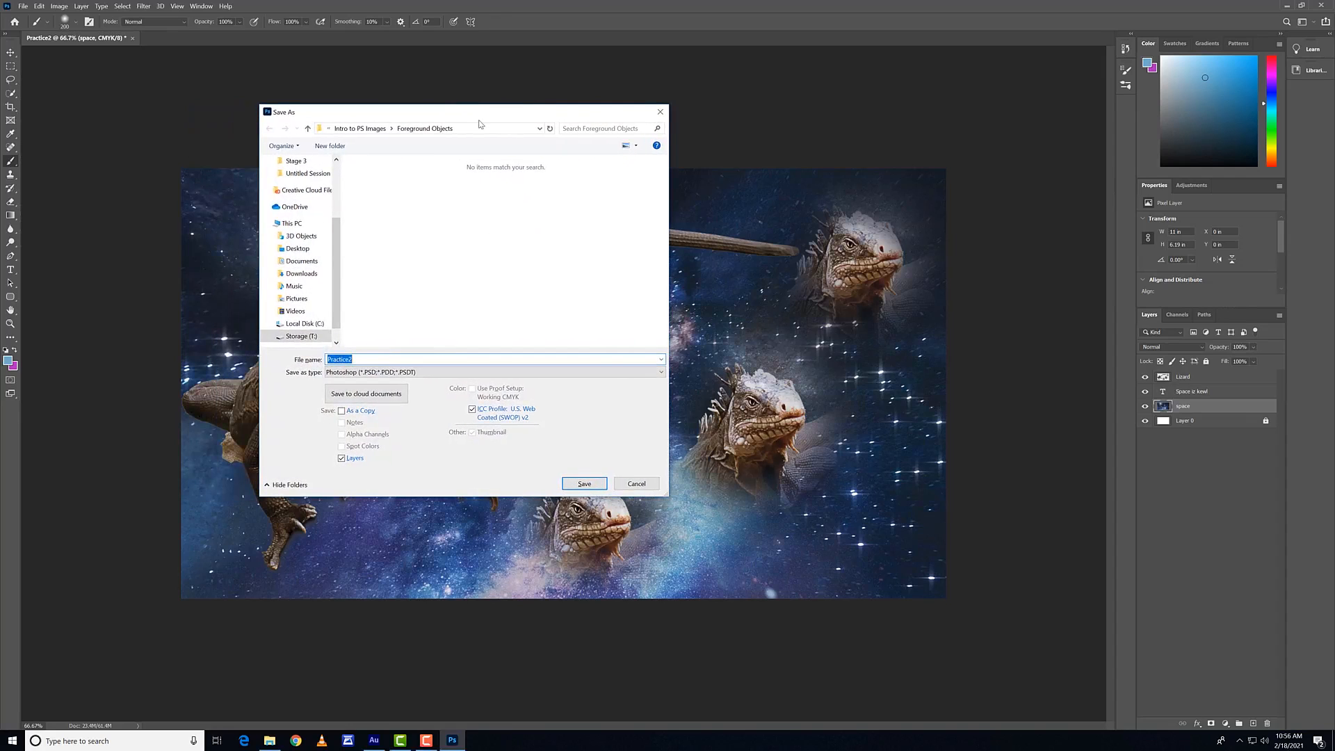
pyautogui.click(381, 128)
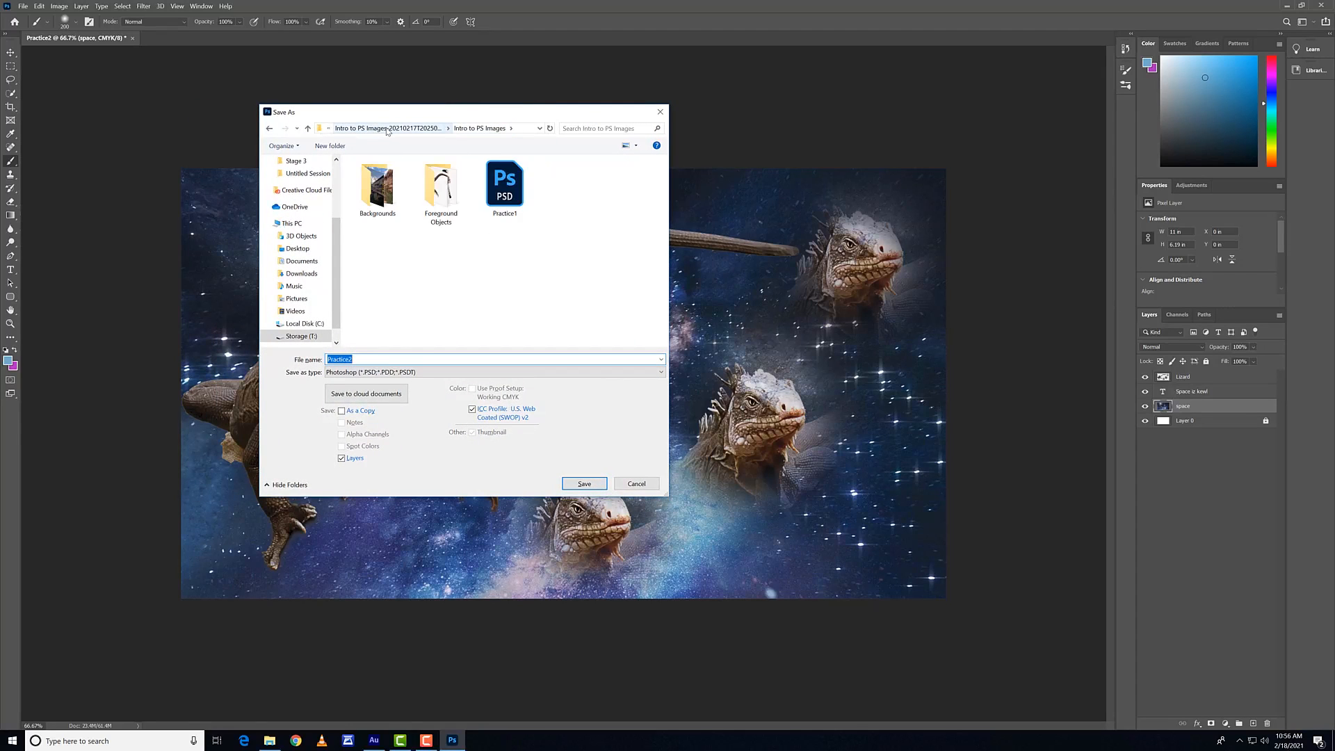
pyautogui.click(383, 129)
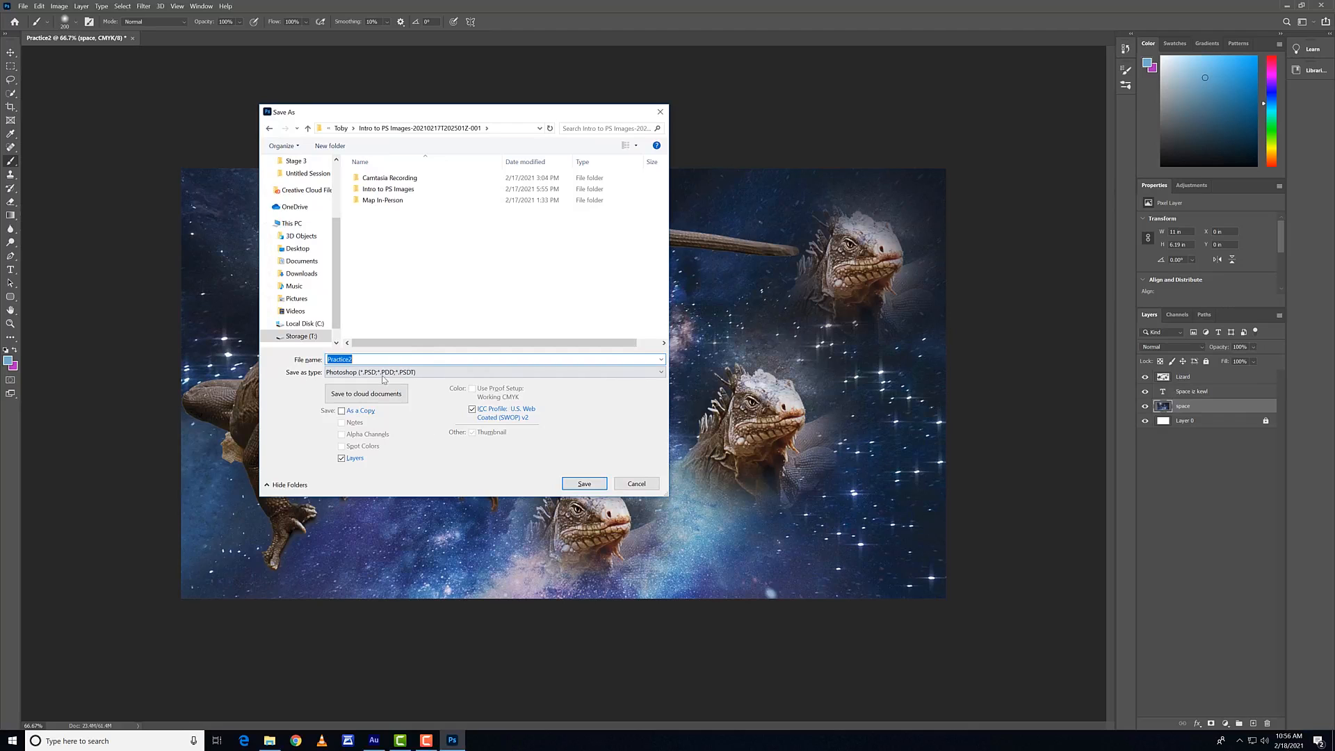
pyautogui.click(584, 483)
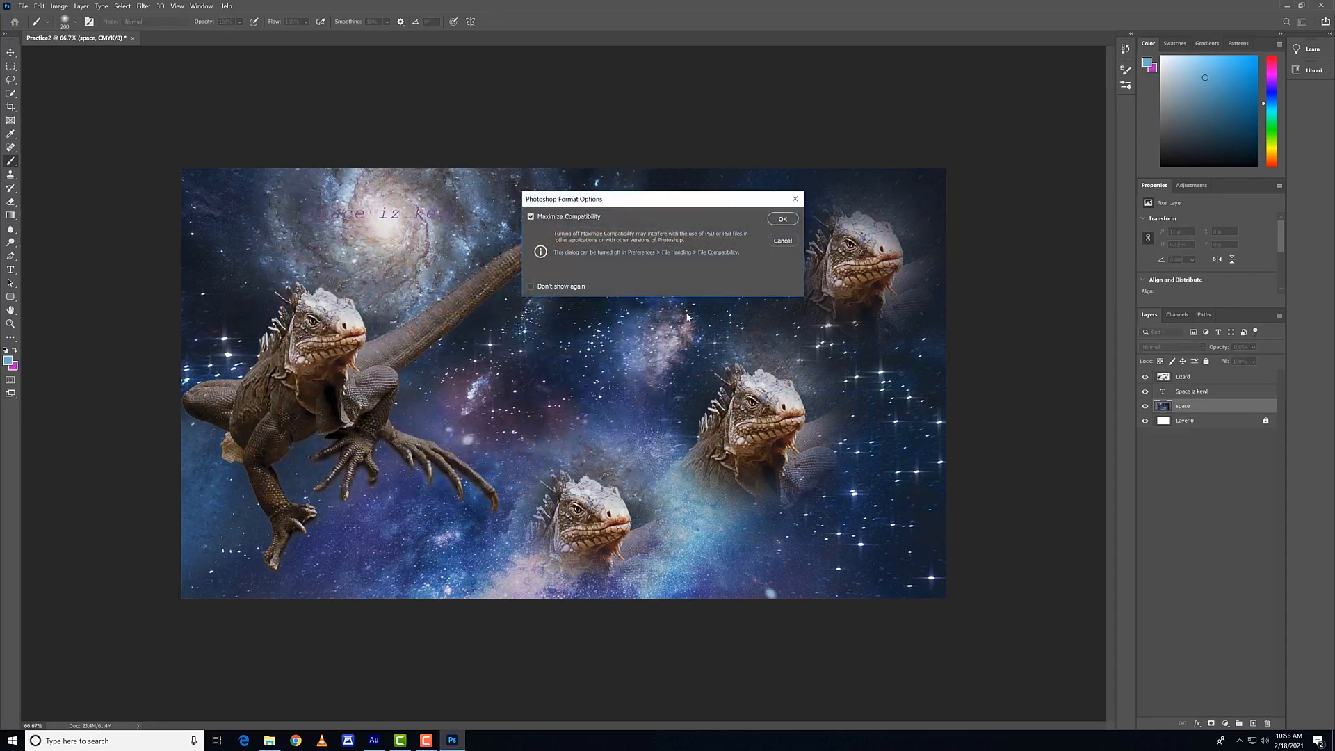
pyautogui.click(780, 220)
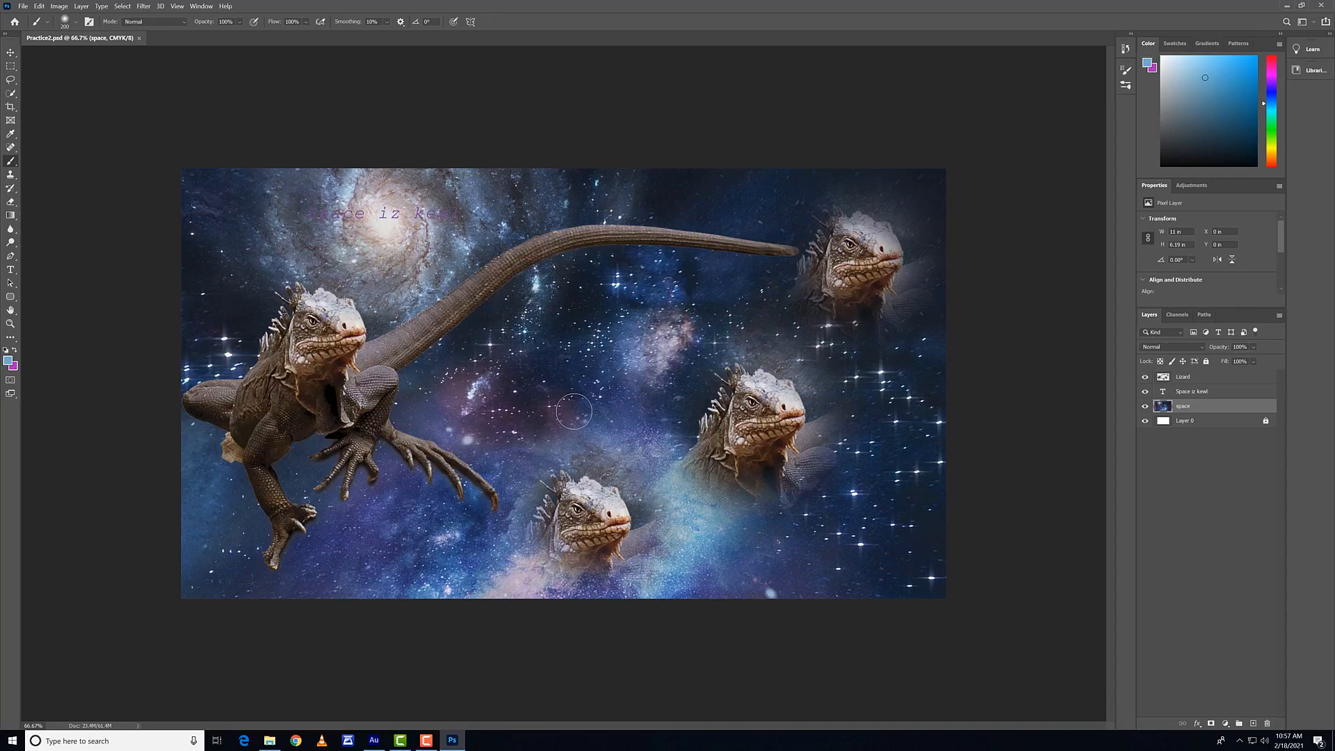
# Step: Paint a short blue stroke in the image centre and save, then undo the stroke and save again
pyautogui.moveTo(622, 376); pyautogui.dragTo(552, 376)
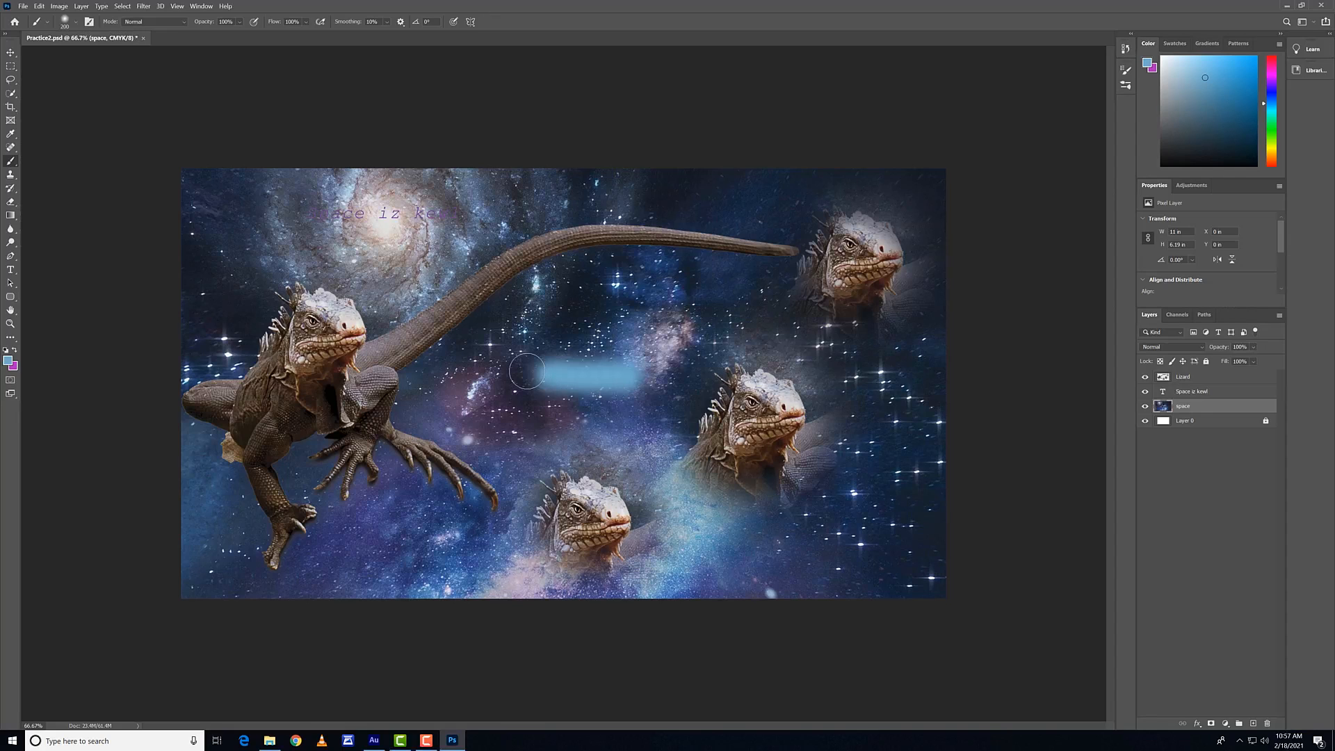
pyautogui.hotkey('ctrl', 's')
pyautogui.hotkey('ctrl', 'z')
pyautogui.hotkey('ctrl', 's')
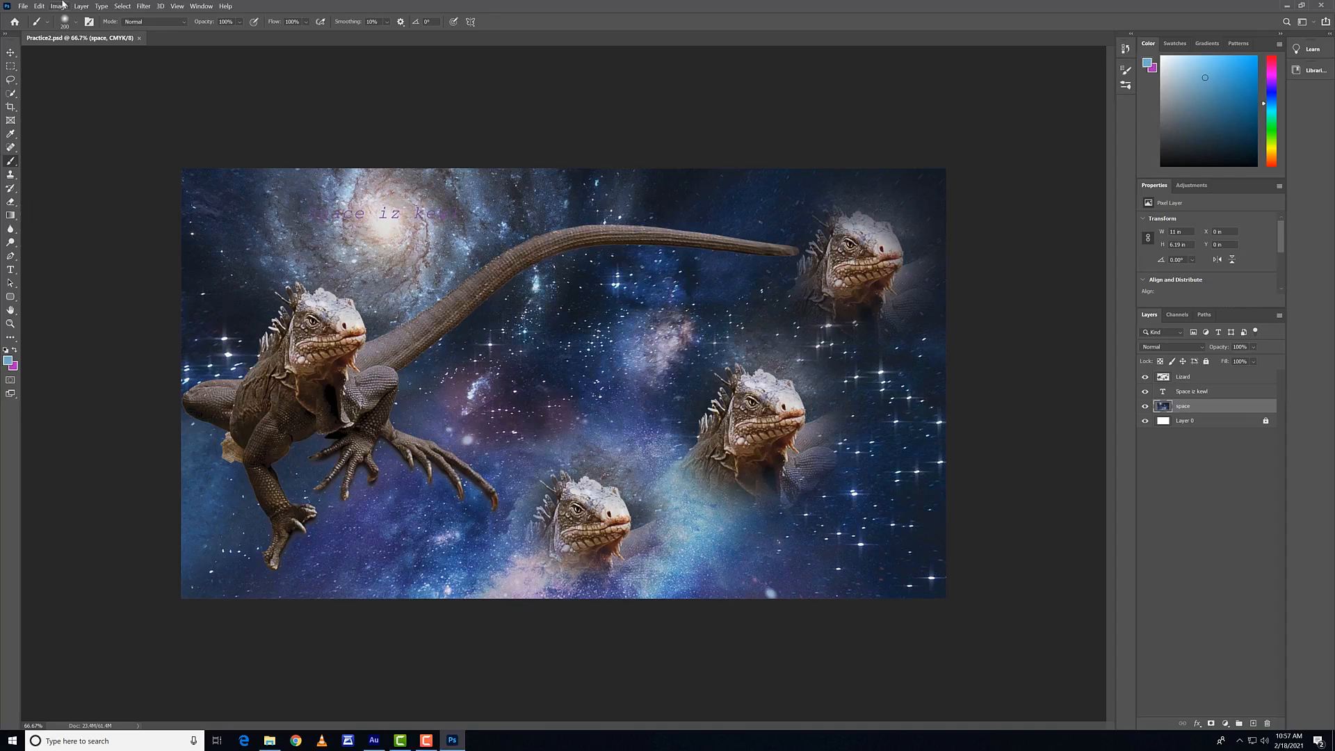
pyautogui.click(23, 7)
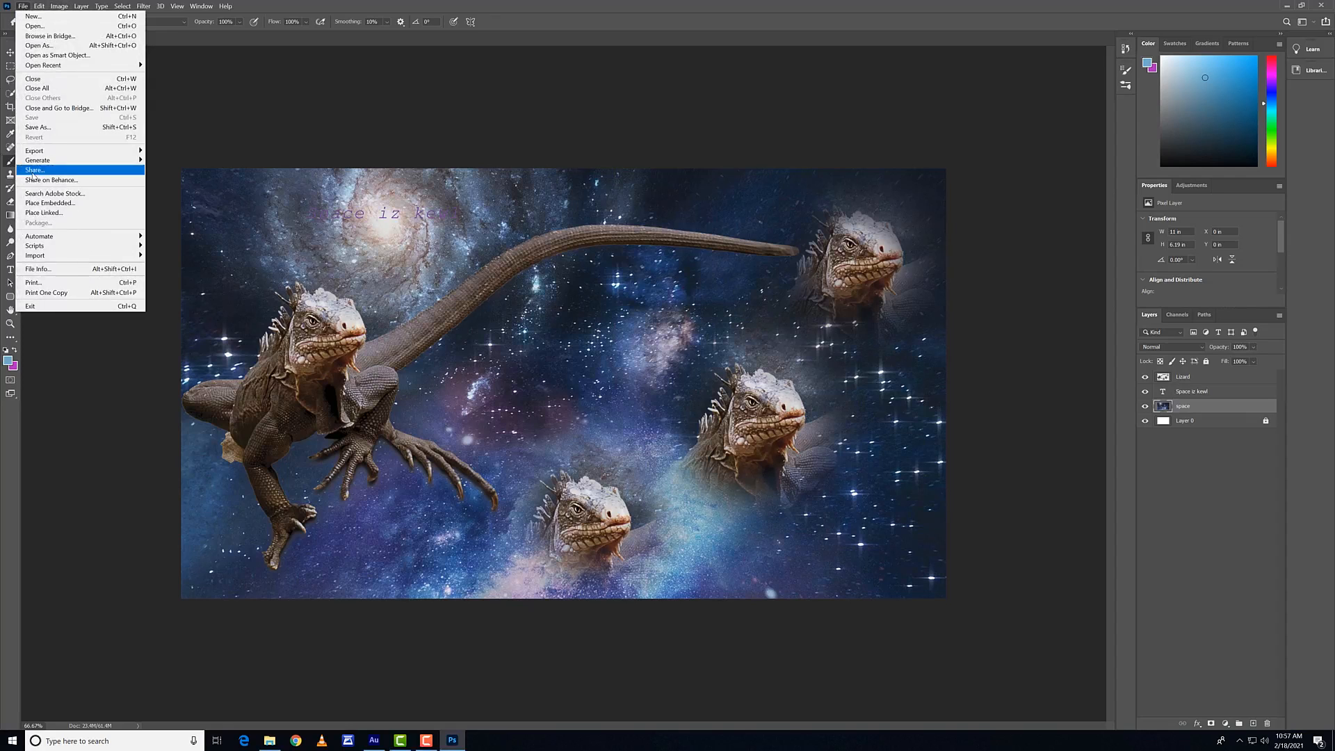
pyautogui.click(551, 242)
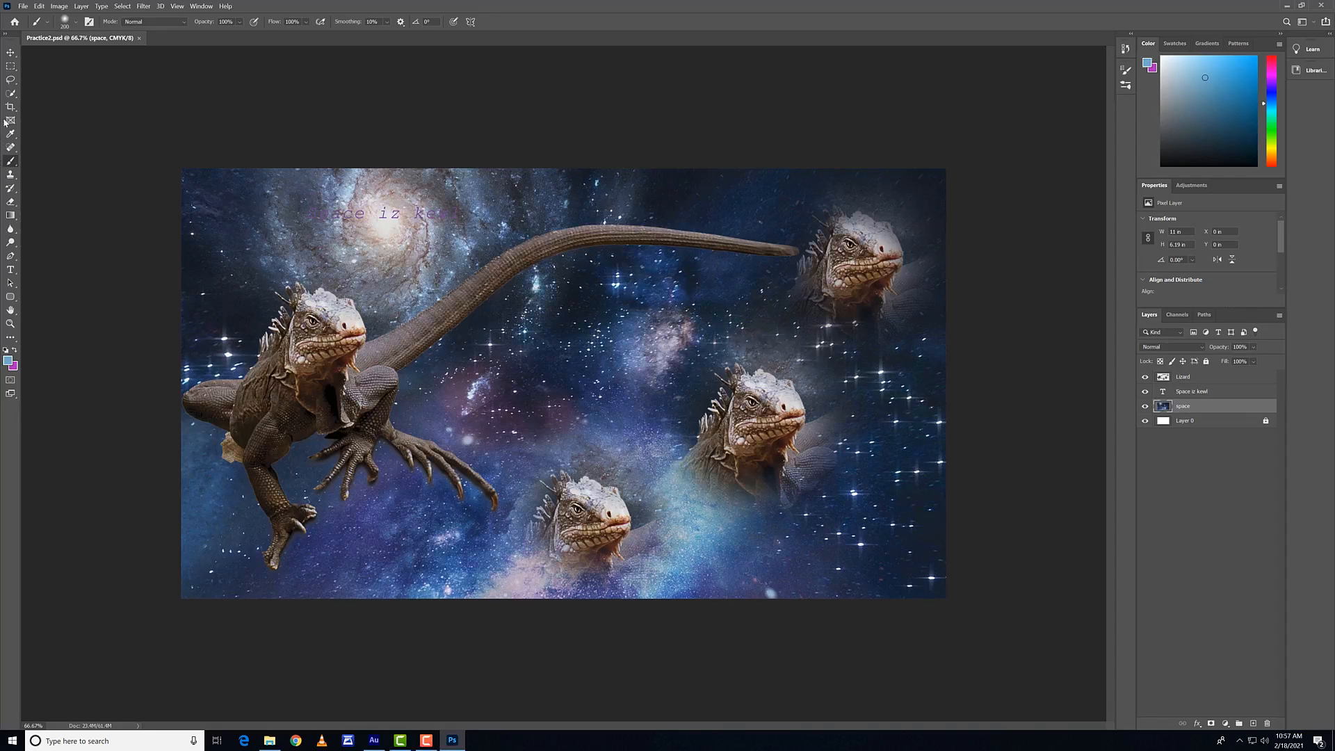
# Step: Try adding to and subtracting from a Quick Selection about 1.87 × 1.87 in on the space layer around the large lizard's head
pyautogui.click(13, 94)
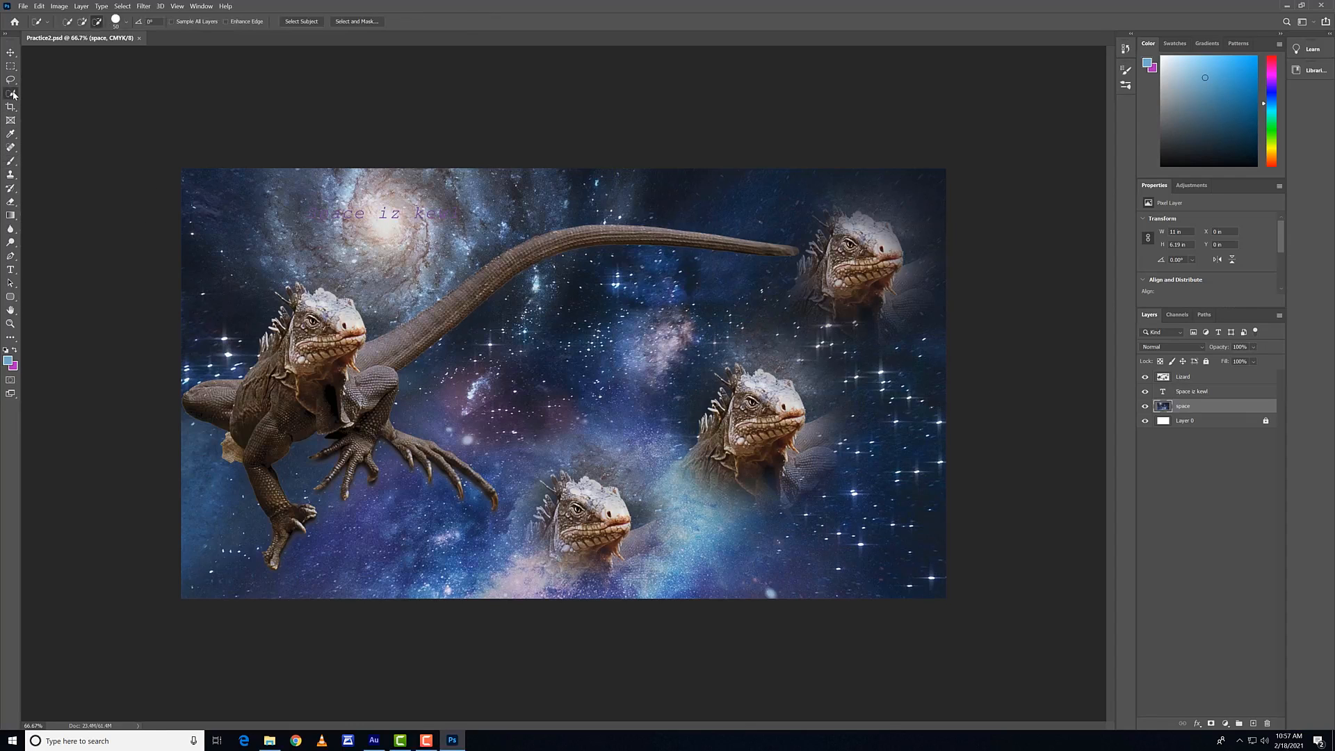
pyautogui.click(83, 22)
pyautogui.moveTo(350, 329)
pyautogui.mouseDown()
pyautogui.moveTo(300, 398)
pyautogui.moveTo(326, 333)
pyautogui.moveTo(312, 322)
pyautogui.moveTo(265, 395)
pyautogui.moveTo(369, 370)
pyautogui.mouseUp()
pyautogui.press('alt')
pyautogui.click(387, 348)
pyautogui.moveTo(351, 355); pyautogui.dragTo(353, 357)
pyautogui.click(12, 67)
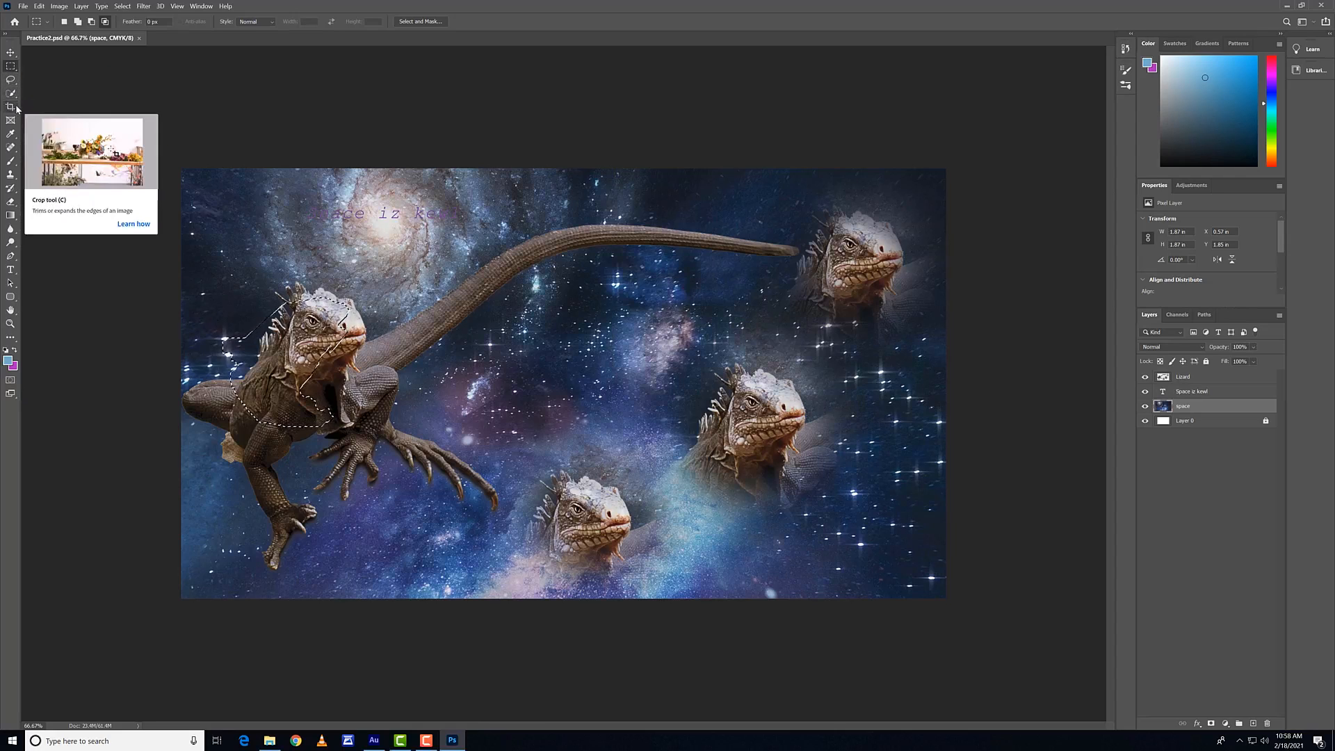
# Step: Replace the selection with a Quick Selection about 1.19 × 0.43 in beneath the large lizard's head
pyautogui.click(11, 94)
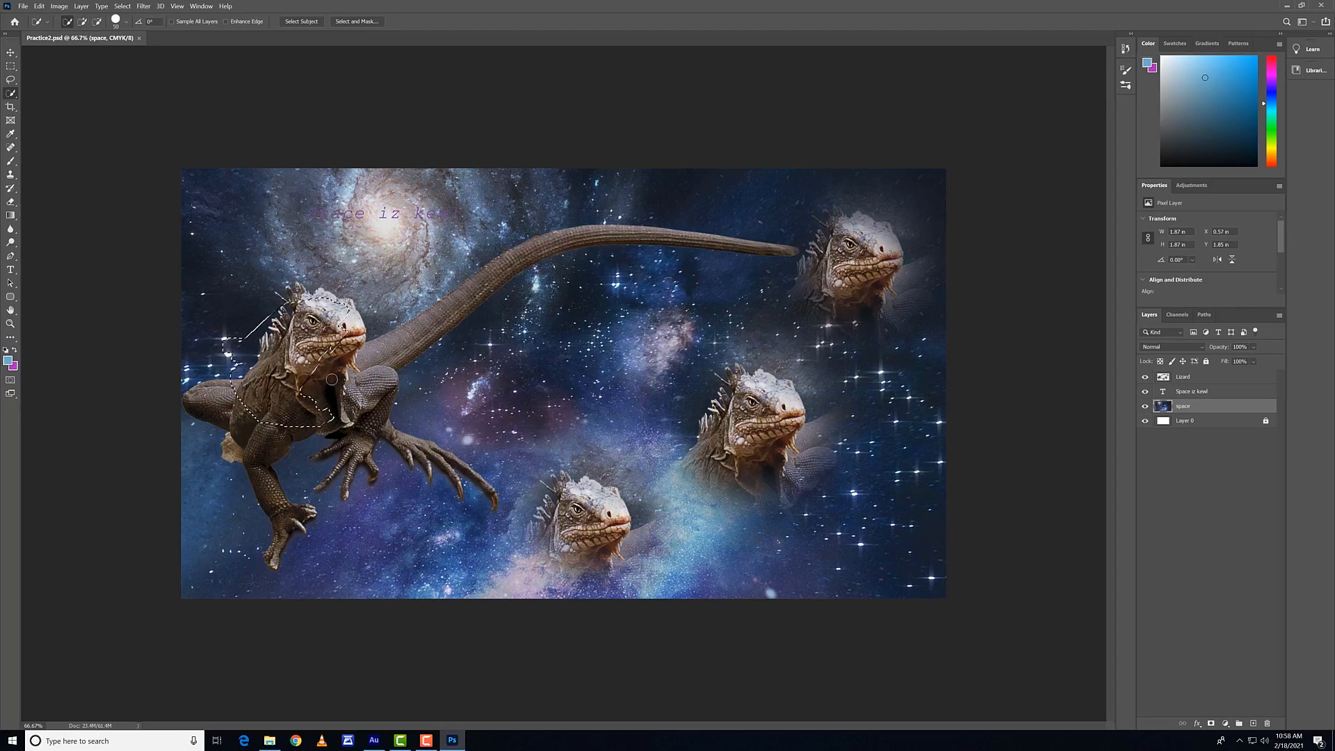
pyautogui.hotkey('ctrl', 'd')
pyautogui.moveTo(292, 365); pyautogui.dragTo(356, 362)
# Step: Try picking two separate spots near the lizard's tail in New Selection mode, and undo both selections
pyautogui.click(67, 22)
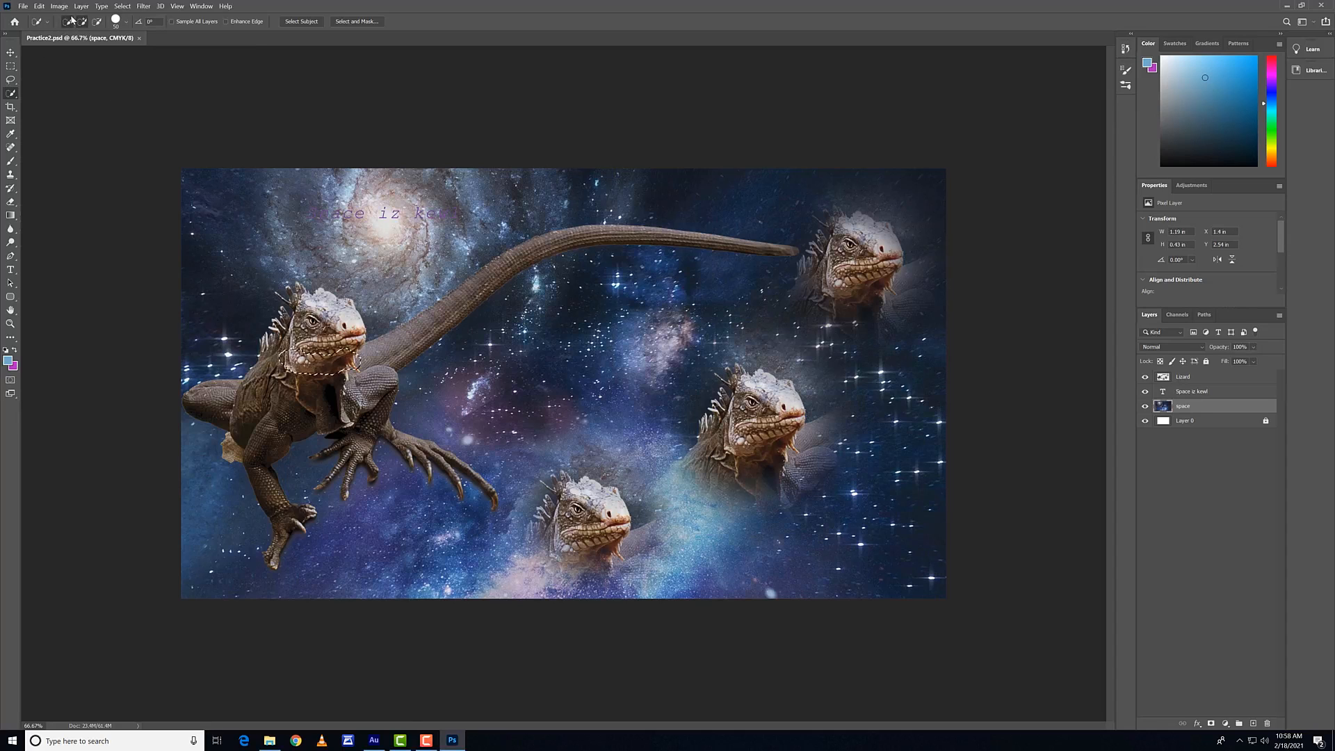
pyautogui.click(450, 319)
pyautogui.click(482, 267)
pyautogui.hotkey('ctrl', 'z')
pyautogui.hotkey('ctrl', 'z')
# Step: Set Quick Selection to Add mode and examine how it temporarily switches between adding and subtracting
pyautogui.click(81, 20)
pyautogui.press('alt')
pyautogui.press('alt')
pyautogui.press('shift')
pyautogui.press('alt')
pyautogui.press('alt')
# Step: Try intersecting successive Rectangular Marquee selections over the stars below the large lizard's tail, including areas that do not overlap
pyautogui.click(11, 66)
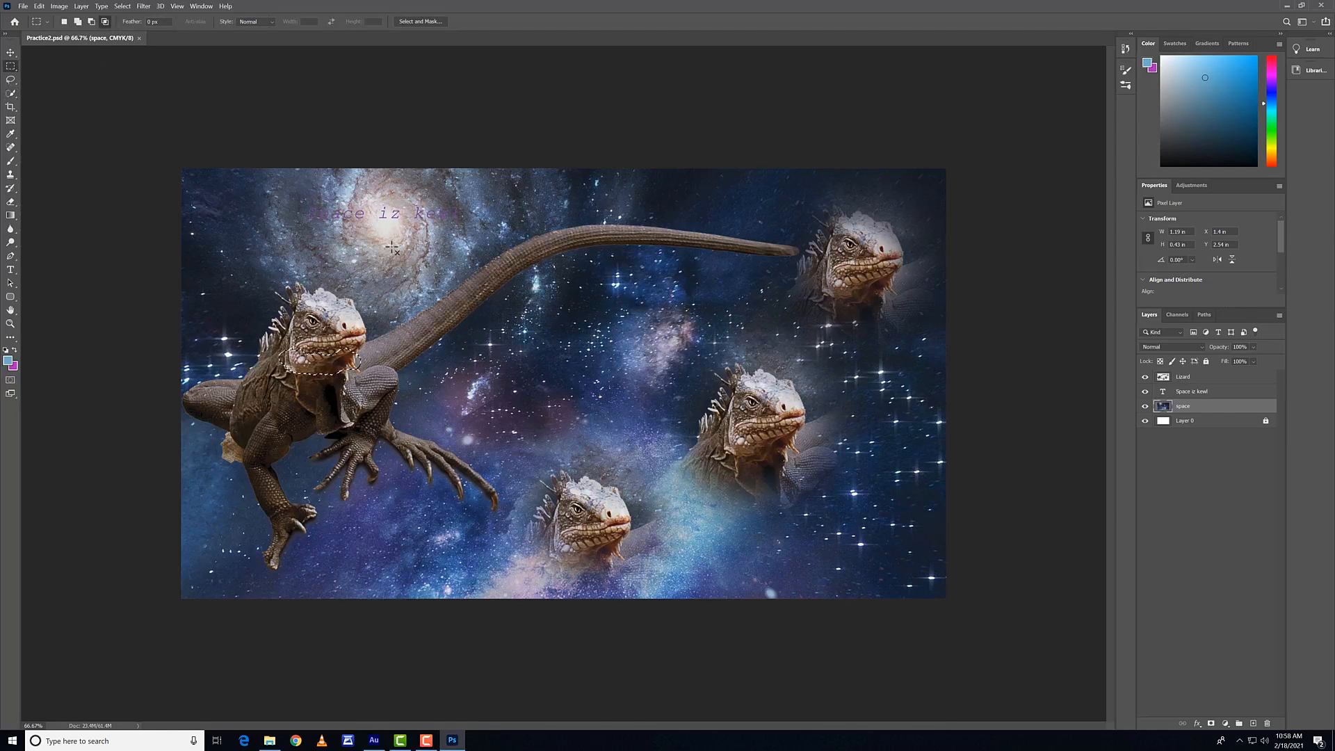
pyautogui.moveTo(387, 245); pyautogui.dragTo(605, 384)
pyautogui.click(673, 276)
pyautogui.moveTo(586, 306); pyautogui.dragTo(423, 372)
pyautogui.moveTo(609, 299); pyautogui.dragTo(683, 359)
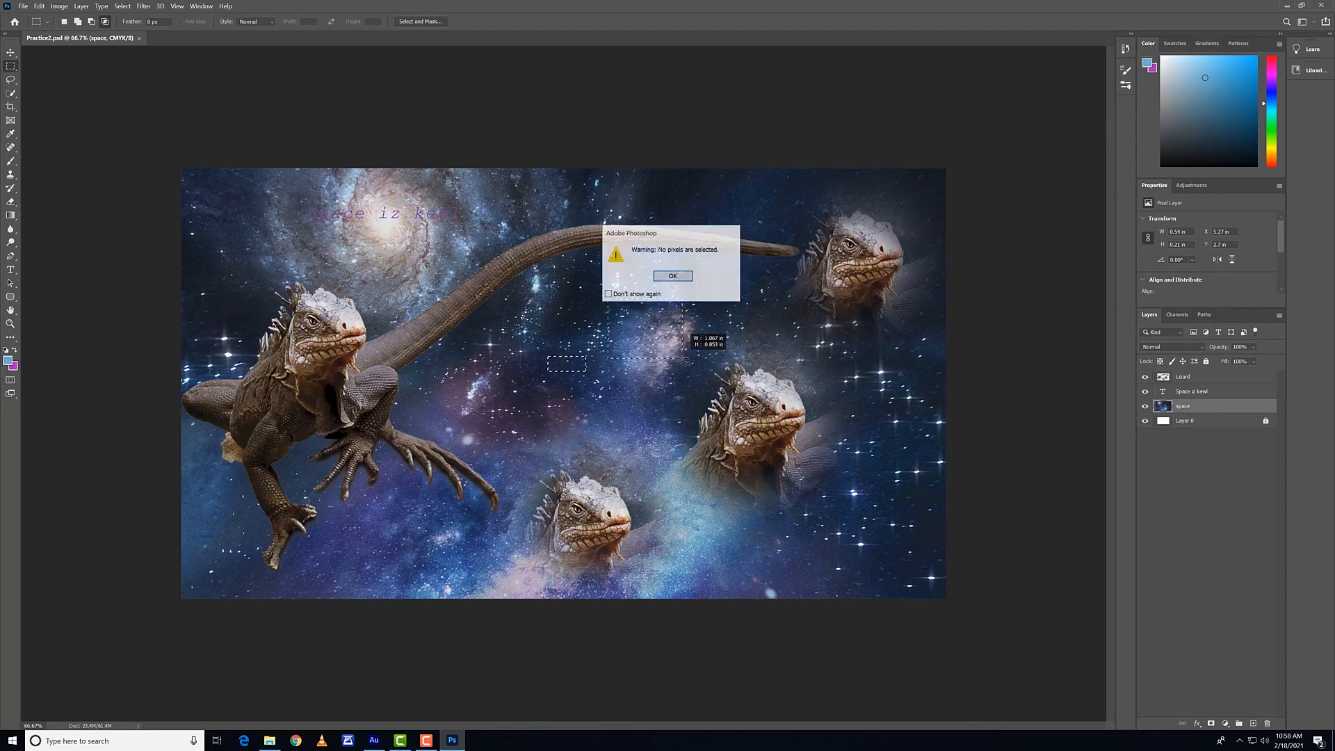
pyautogui.click(657, 275)
# Step: Set the Rectangular Marquee to New Selection mode and build a compound selection about 3.08 × 2.21 in between the lizard heads
pyautogui.click(64, 22)
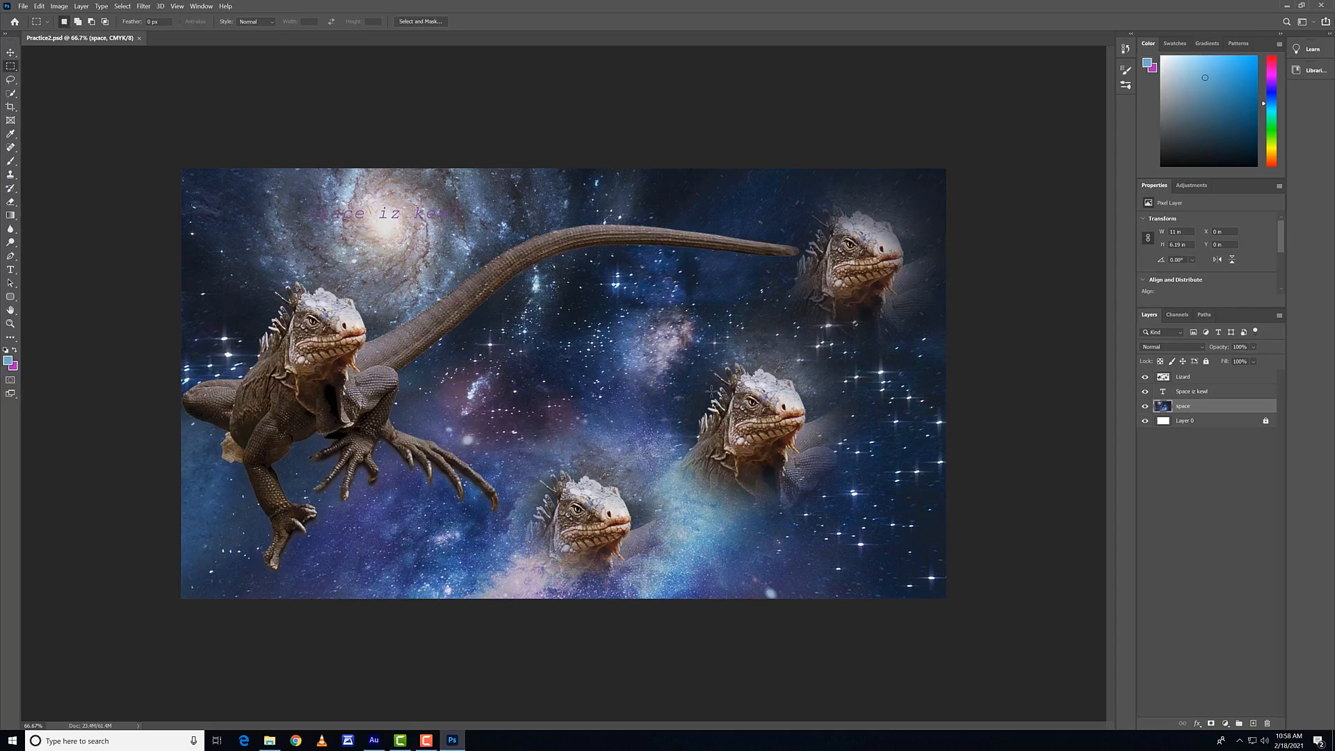
pyautogui.moveTo(554, 341); pyautogui.dragTo(668, 433)
pyautogui.moveTo(705, 302); pyautogui.dragTo(588, 301)
pyautogui.moveTo(473, 358); pyautogui.dragTo(448, 474)
pyautogui.moveTo(572, 347); pyautogui.dragTo(672, 433)
pyautogui.moveTo(511, 384); pyautogui.dragTo(682, 464)
pyautogui.moveTo(719, 312); pyautogui.dragTo(624, 376)
pyautogui.moveTo(694, 494); pyautogui.dragTo(621, 417)
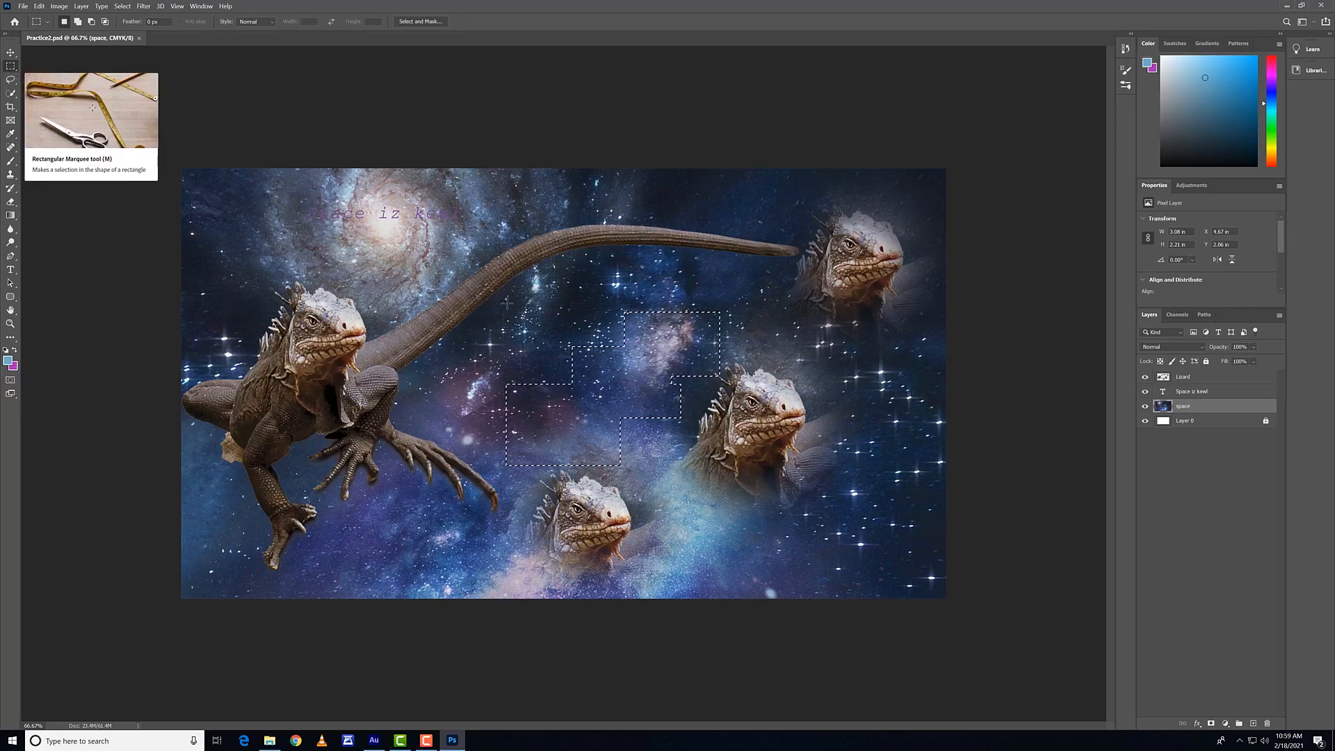
# Step: Try replacing the compound selection with a single rectangle, undo that replacement, and clear the selection
pyautogui.moveTo(472, 284); pyautogui.dragTo(662, 365)
pyautogui.hotkey('ctrl', 'z')
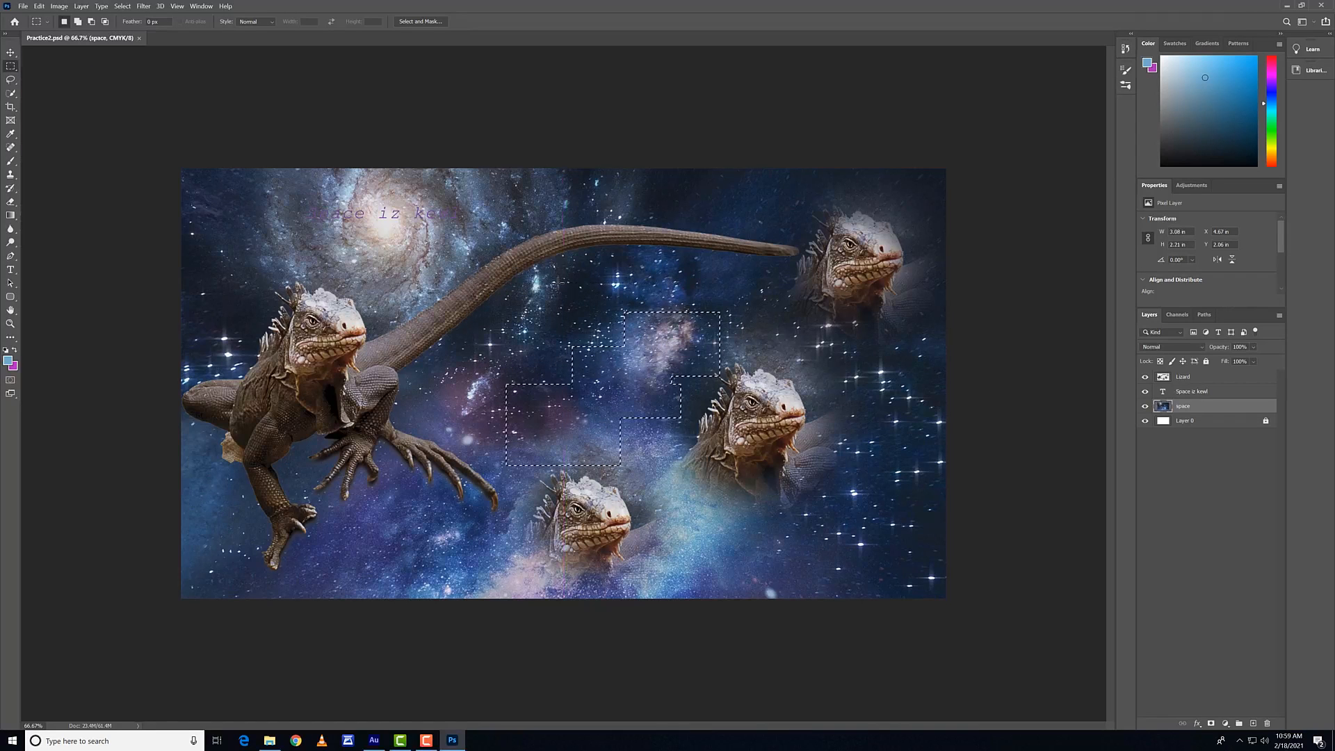
pyautogui.click(554, 275)
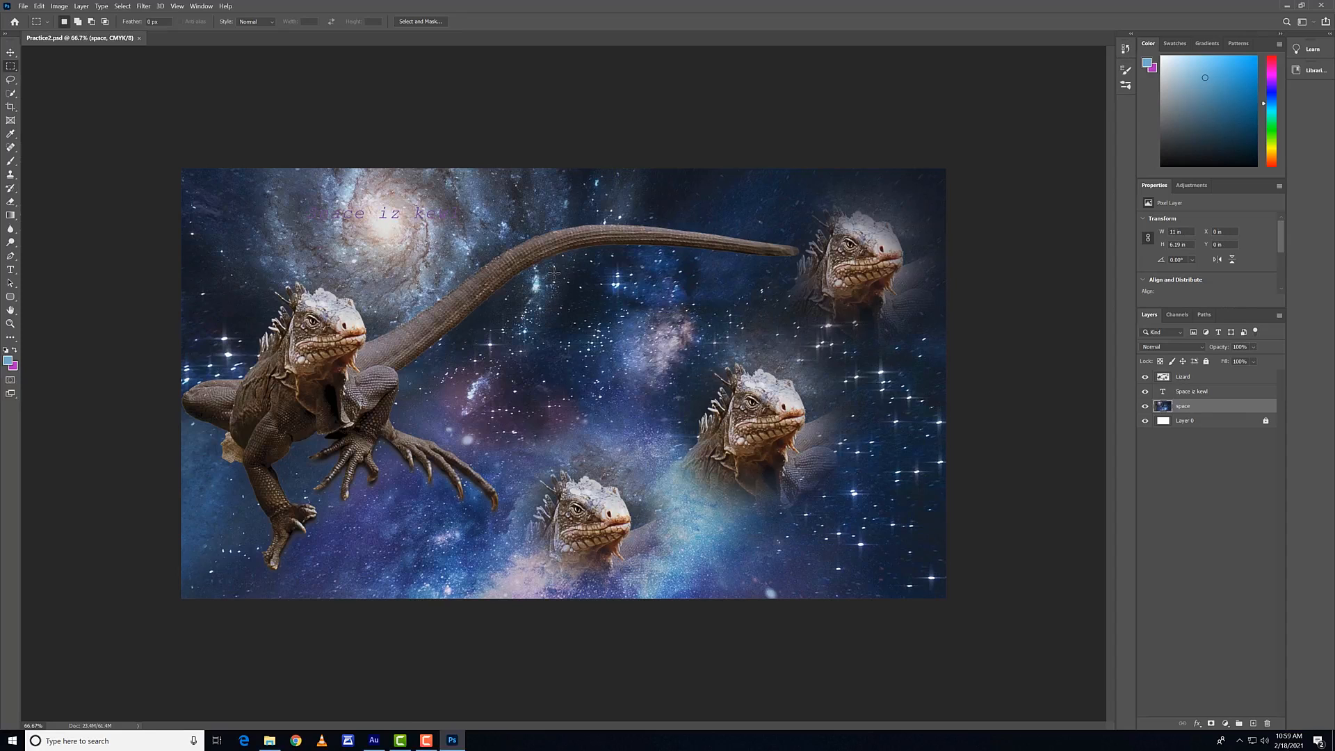
# Step: Draw a rectangular selection below the tail, and replace it with a circular Elliptical Marquee selection about 0.89 in across near the claws
pyautogui.moveTo(554, 274); pyautogui.dragTo(659, 378)
pyautogui.rightClick(11, 66)
pyautogui.click(56, 76)
pyautogui.moveTo(425, 375); pyautogui.dragTo(643, 434)
# Step: Try drawing straight lines across the lizard's tail with the Line tool, and undo them
pyautogui.click(11, 297)
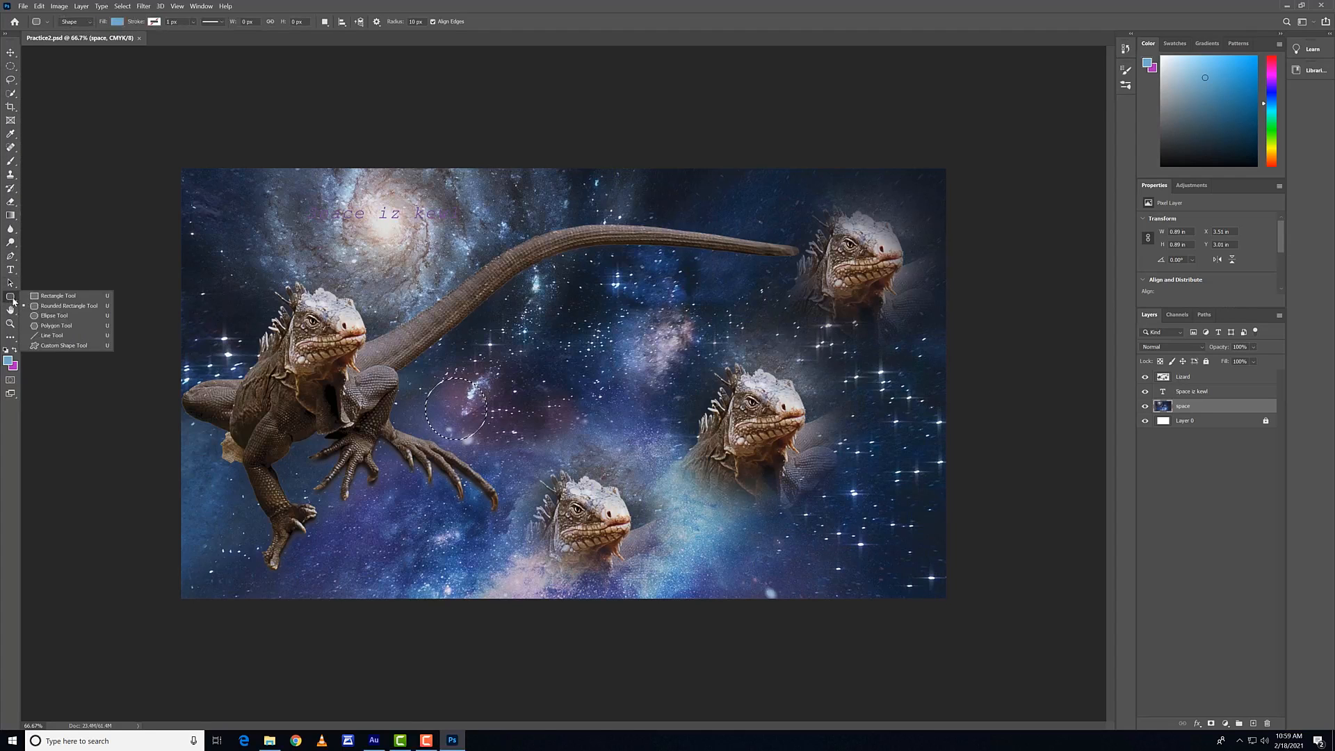
pyautogui.click(87, 334)
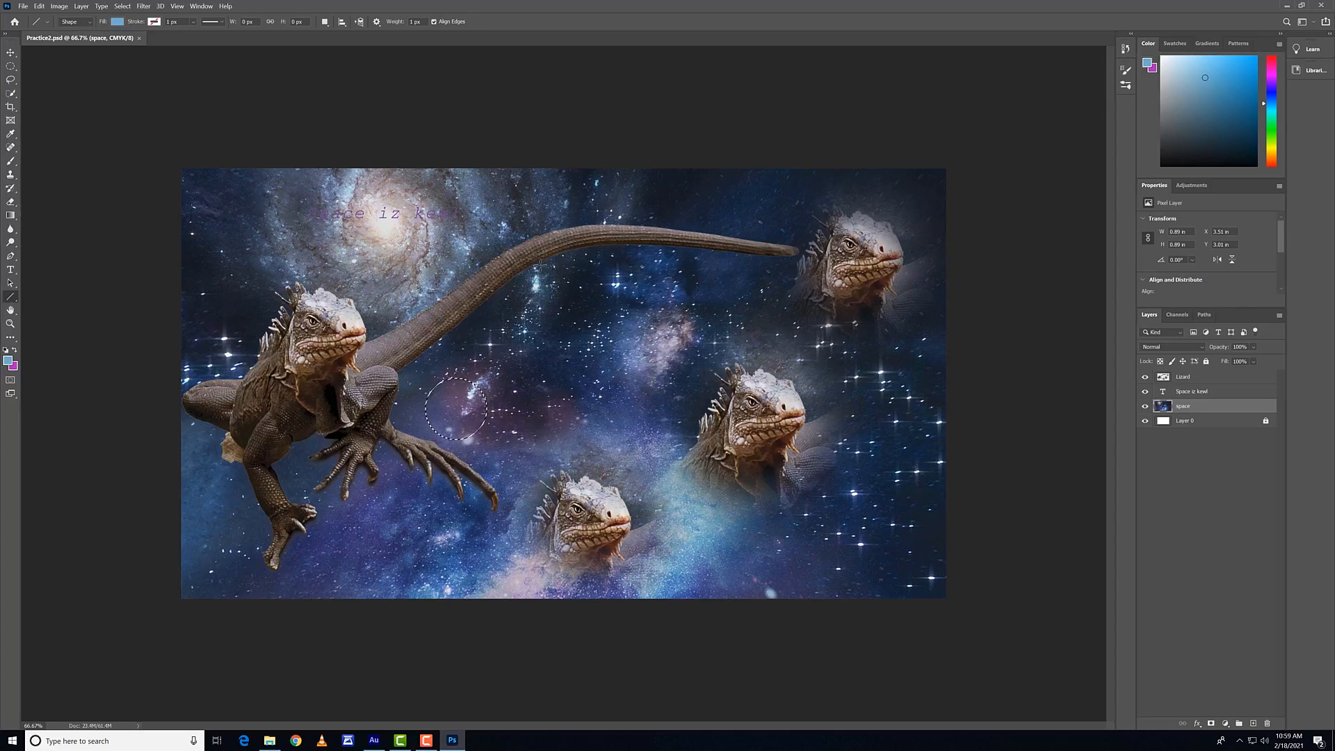
pyautogui.moveTo(556, 196); pyautogui.dragTo(669, 394)
pyautogui.hotkey('ctrl', 'z')
pyautogui.moveTo(595, 279); pyautogui.dragTo(610, 174)
pyautogui.moveTo(611, 174); pyautogui.dragTo(544, 368)
pyautogui.hotkey('ctrl', 'z')
# Step: Activate the Brush tool, clear the circular selection, and vary the brush size down and up to 500 px
pyautogui.press('b')
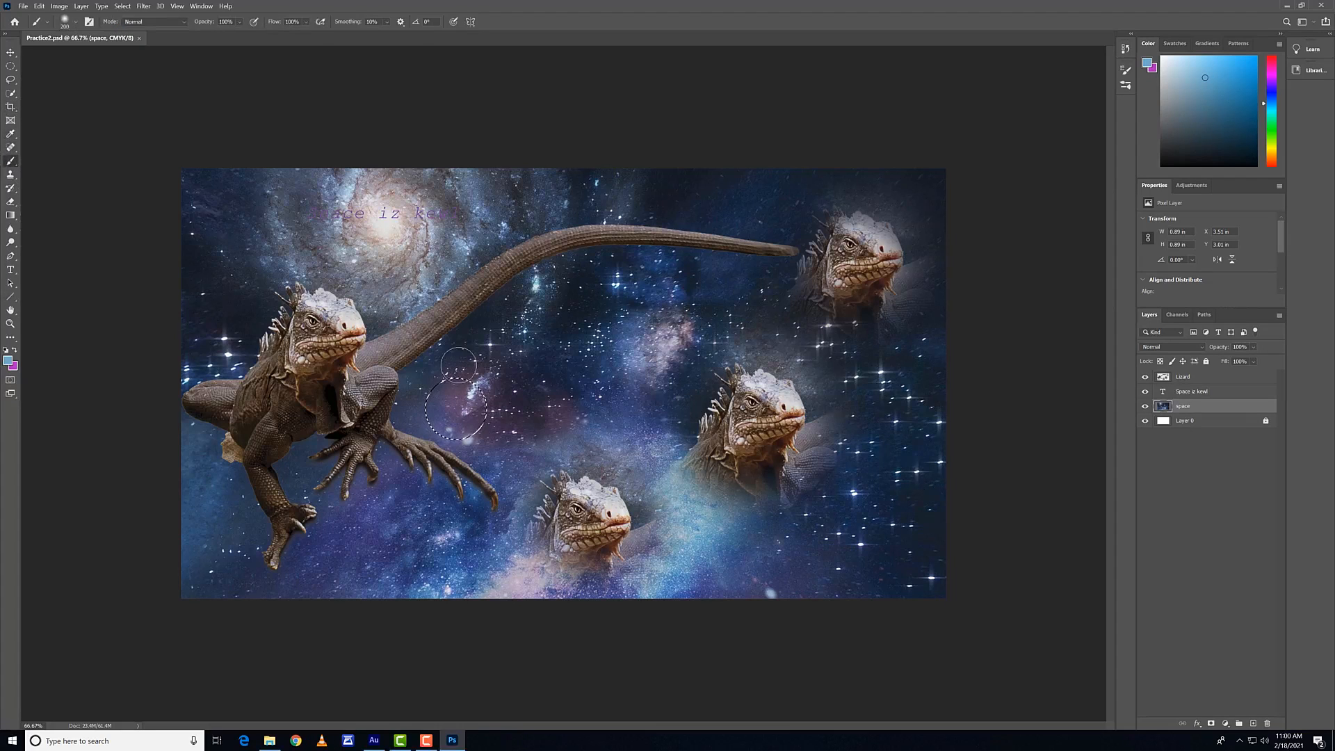
pyautogui.hotkey('ctrl', 'd')
pyautogui.press('[')
pyautogui.press('[')
pyautogui.press('[')
pyautogui.press(']')
pyautogui.press(']')
# Step: Set the brush size to about 64 px in the brush settings
pyautogui.click(70, 23)
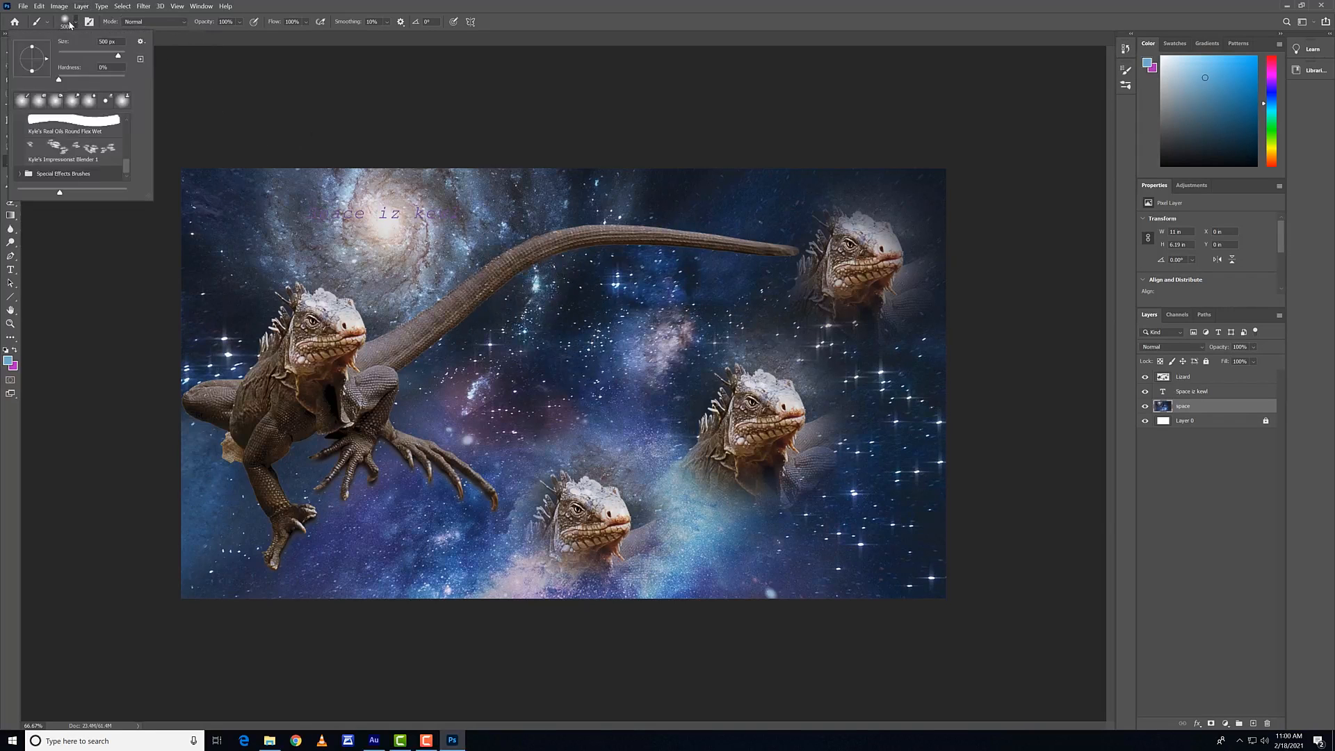
pyautogui.click(84, 53)
pyautogui.click(250, 105)
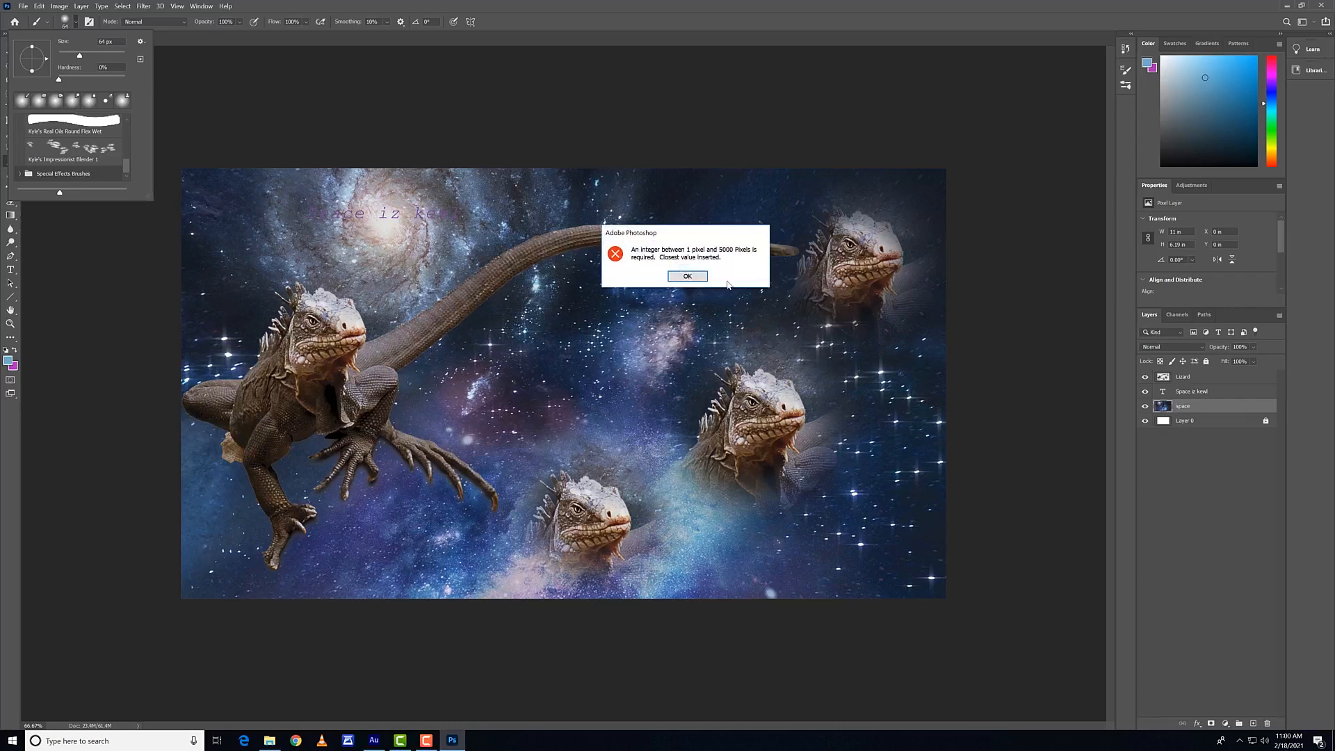
pyautogui.click(688, 279)
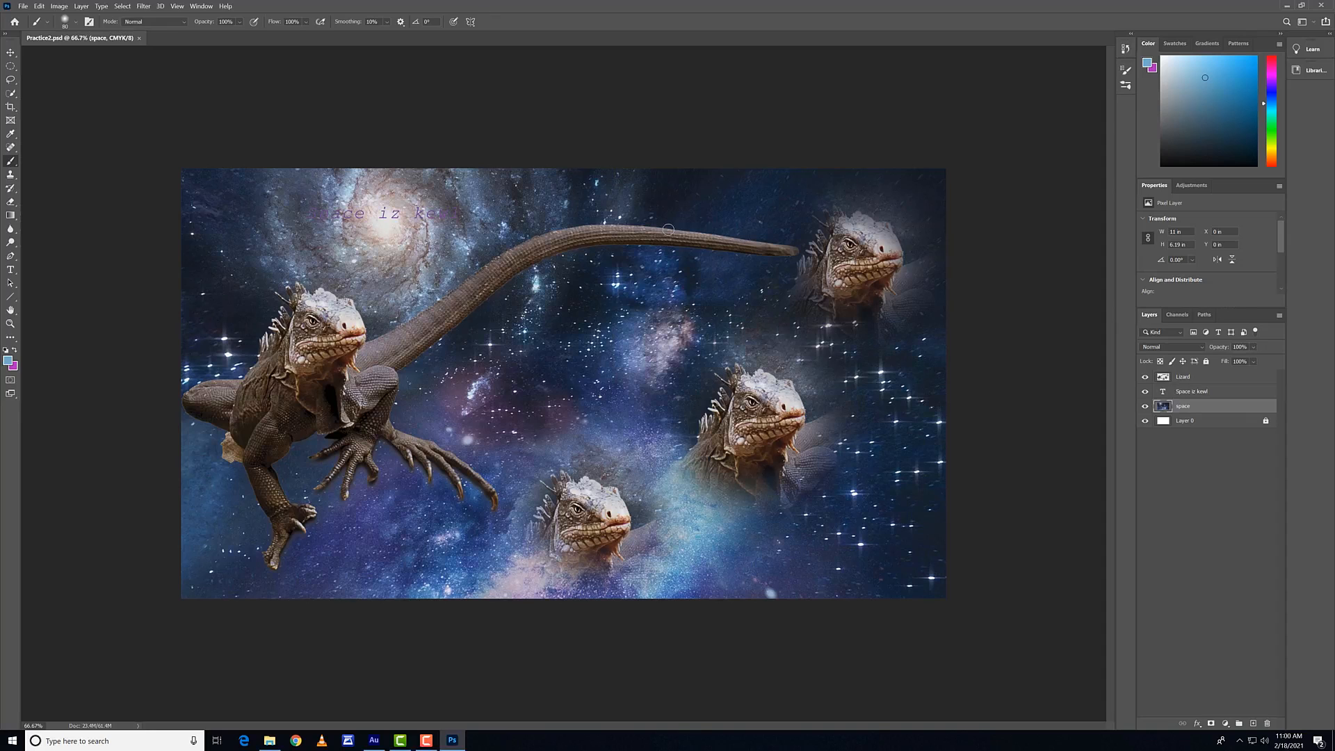
# Step: Draw an elliptical selection about 6.08 × 1.82 in below the lizard's tail, and clear it
pyautogui.click(11, 66)
pyautogui.moveTo(475, 263); pyautogui.dragTo(897, 388)
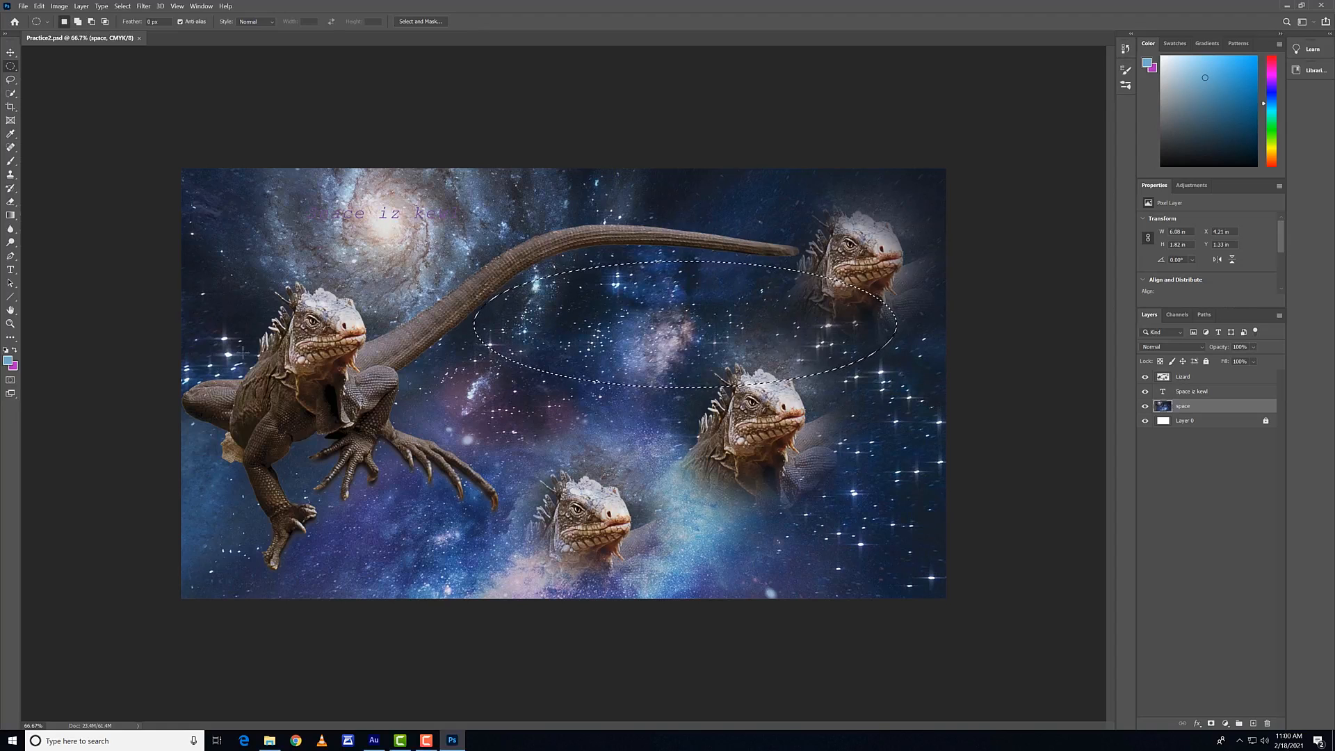
pyautogui.click(422, 384)
# Step: Draw a Rectangular Marquee selection about 2.42 × 2.06 in around the lowest lizard head
pyautogui.rightClick(9, 67)
pyautogui.click(42, 64)
pyautogui.moveTo(506, 443); pyautogui.dragTo(674, 586)
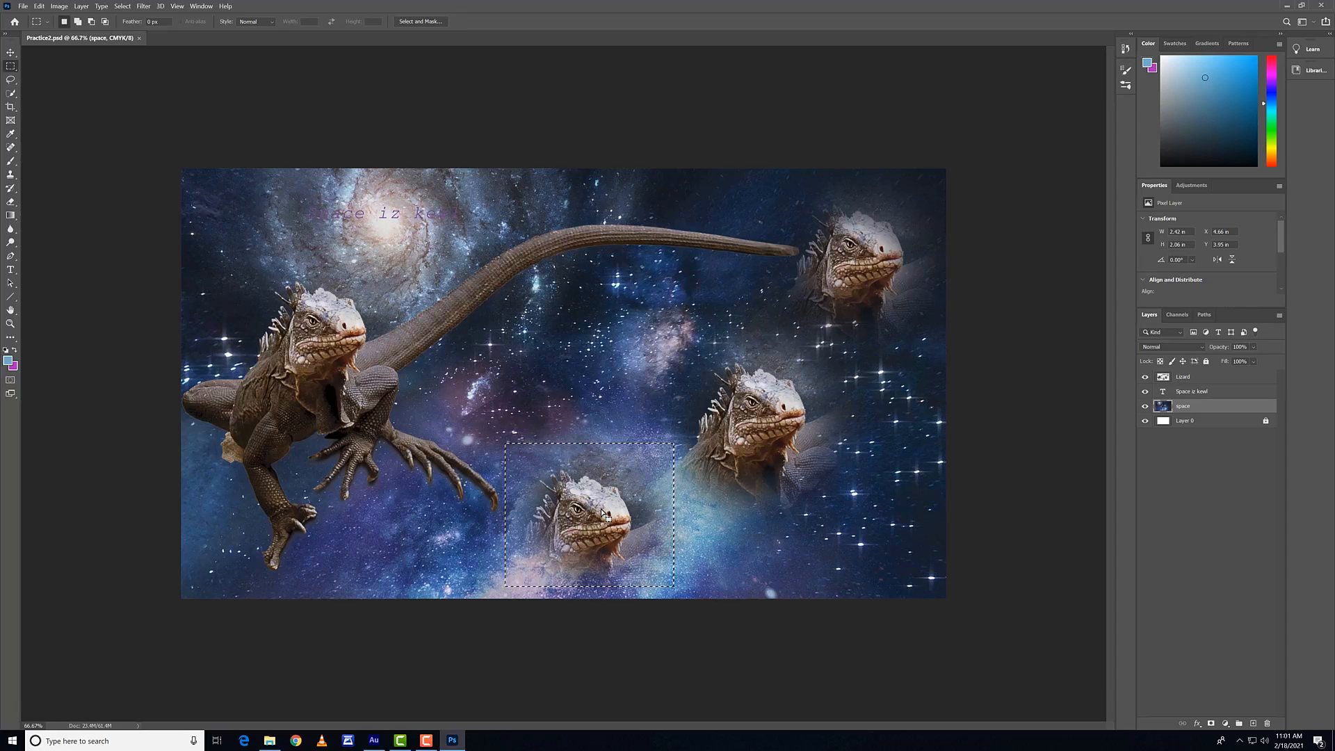
# Step: Try selecting the entire canvas, undo it, and deselect the rectangle around the lizard head
pyautogui.press('ctrl')
pyautogui.hotkey('ctrl', 'a')
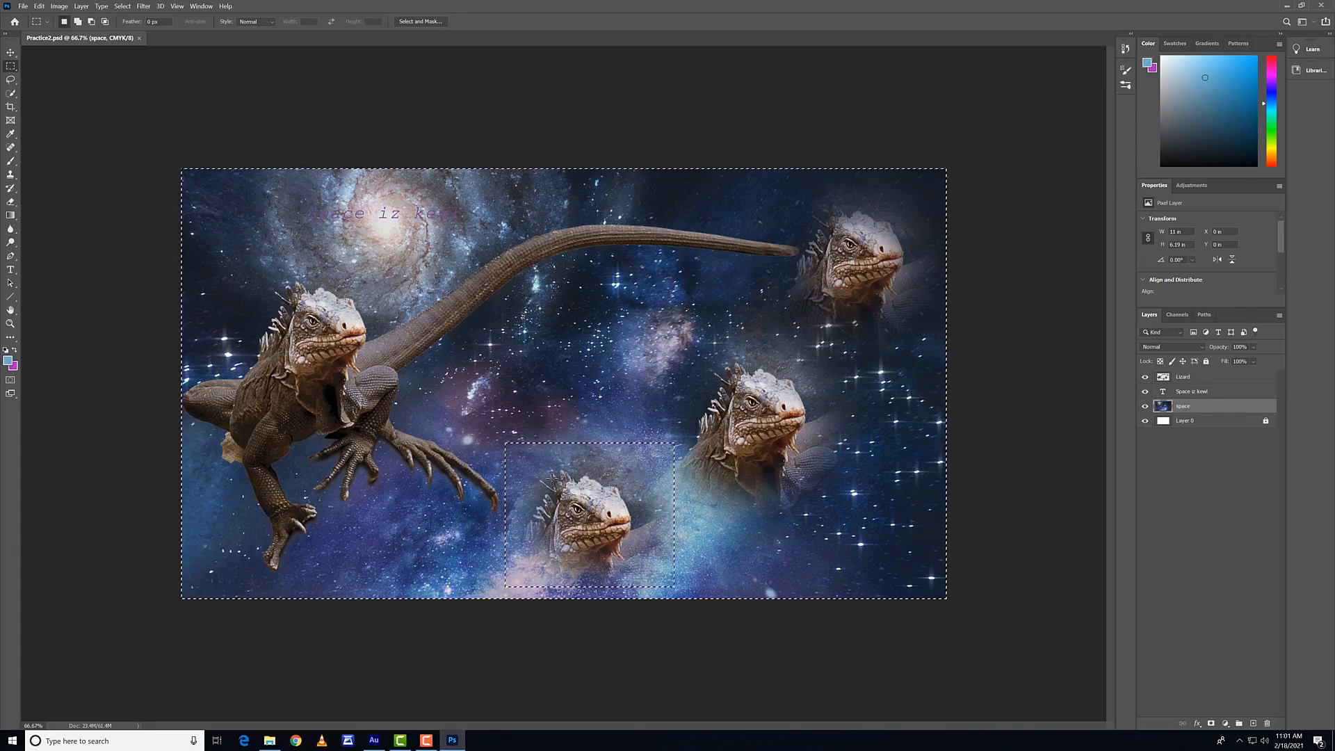
pyautogui.hotkey('ctrl', 'z')
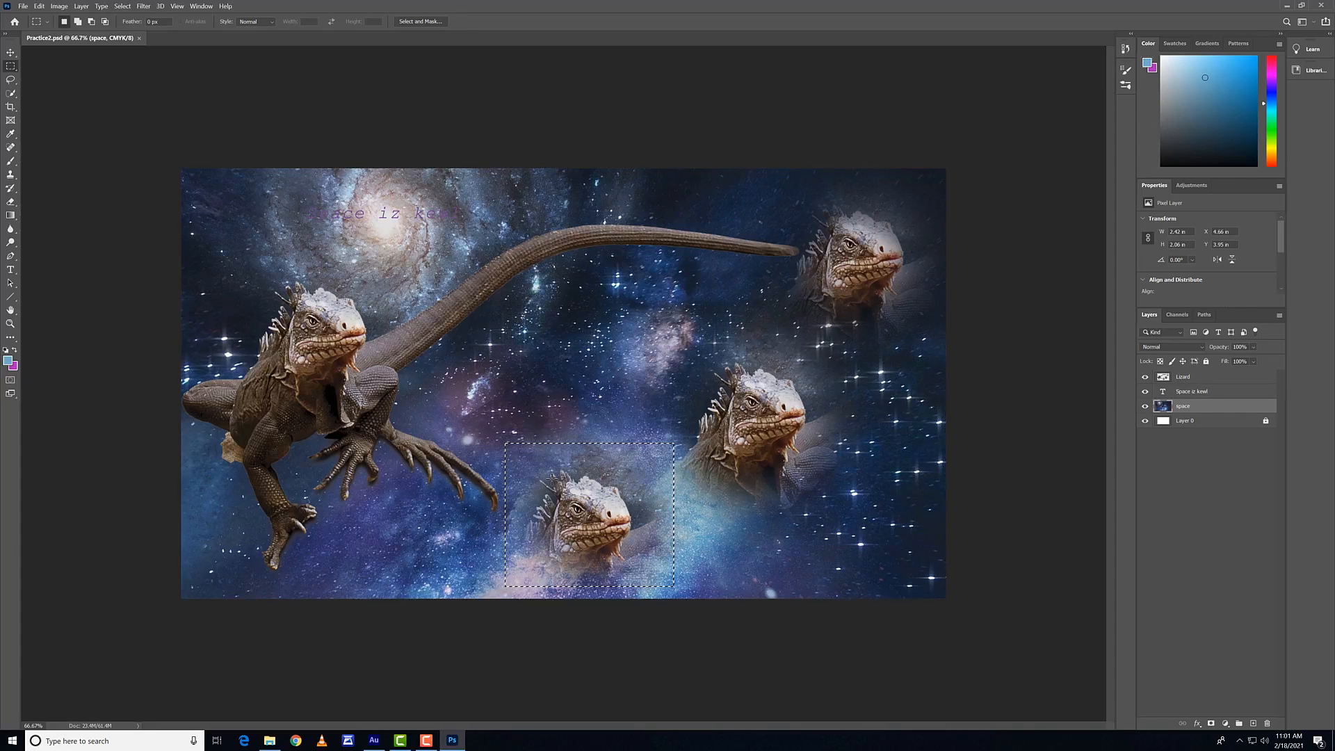
pyautogui.click(619, 504)
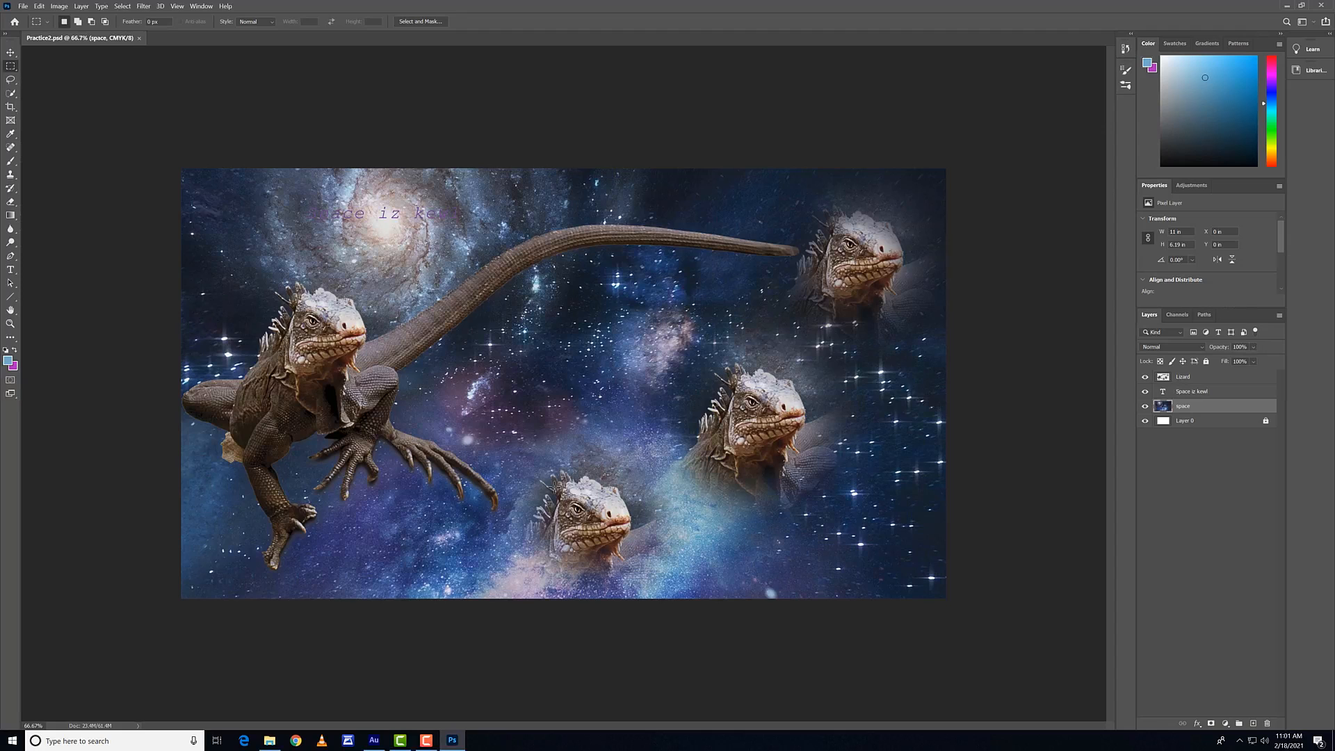
# Step: Examine the colour label and blend mode choices offered for a new layer, and cancel its creation
pyautogui.hotkey('ctrl', 'shift', 'n')
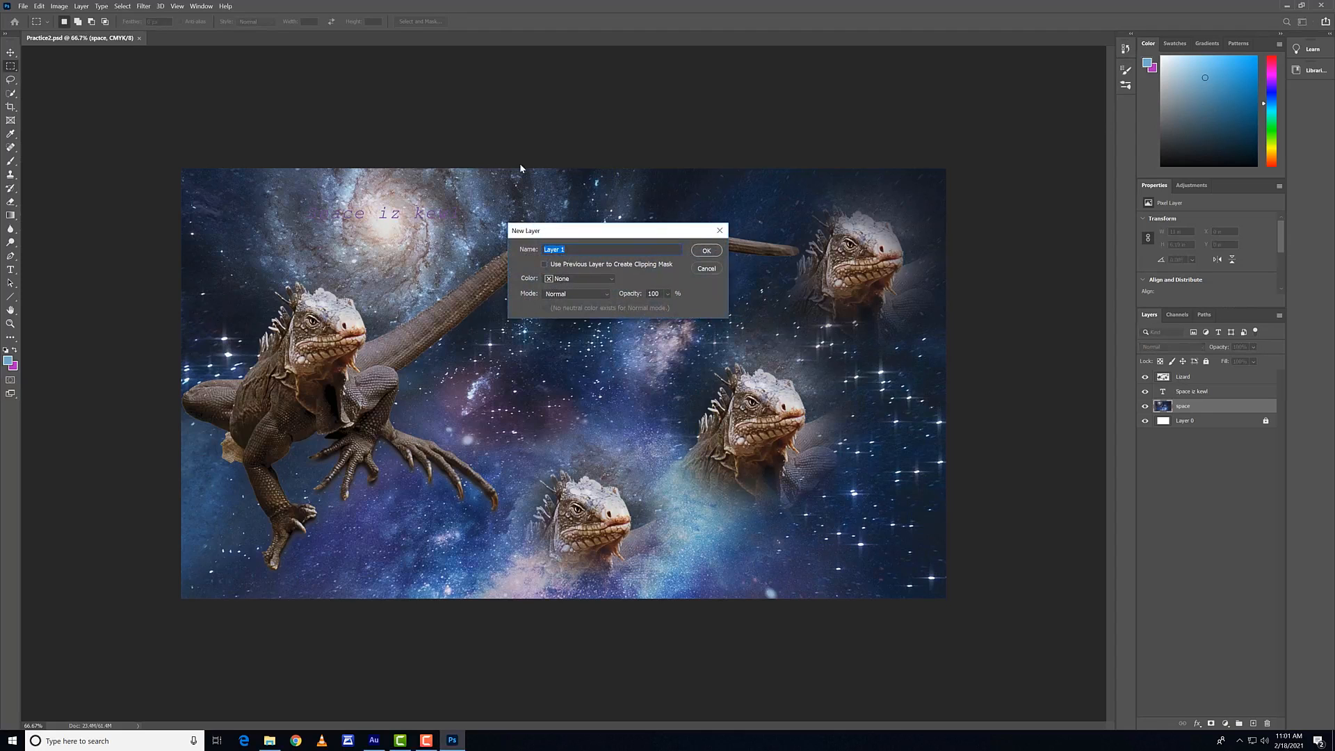
pyautogui.click(583, 280)
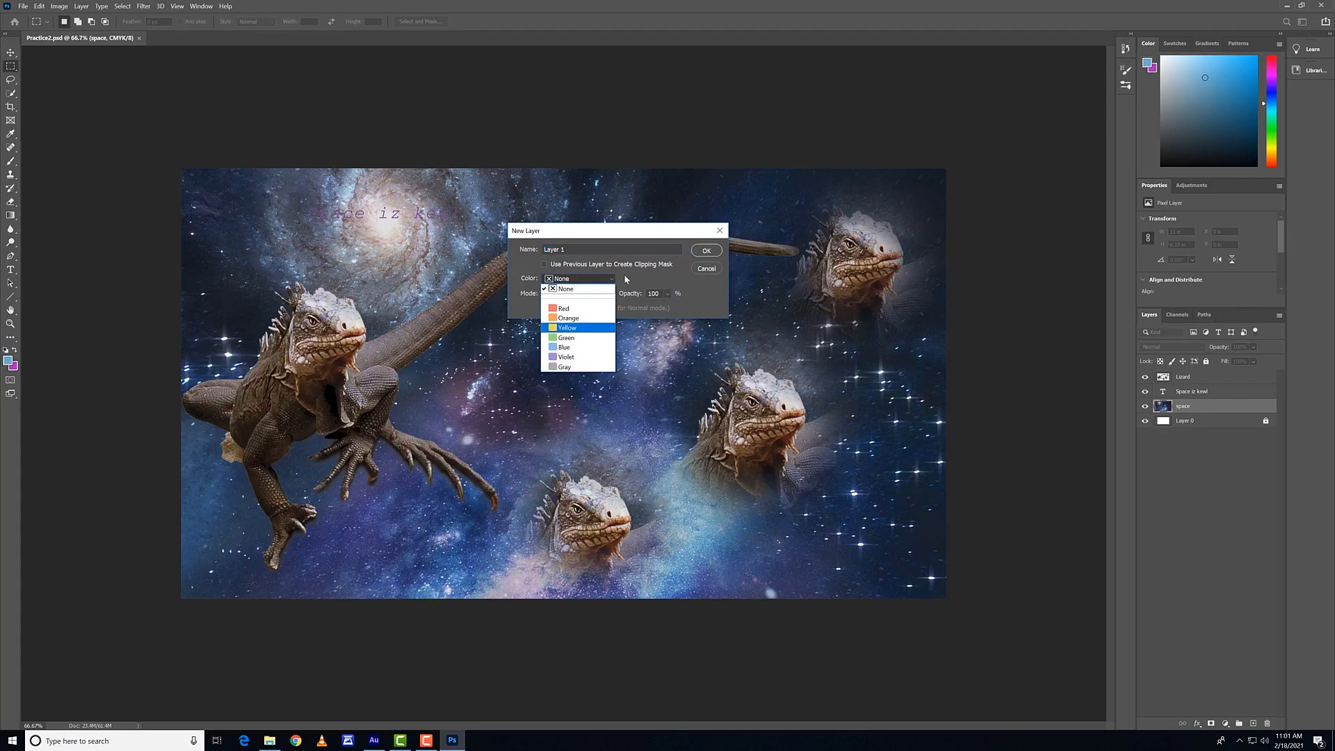
pyautogui.click(647, 267)
pyautogui.click(570, 294)
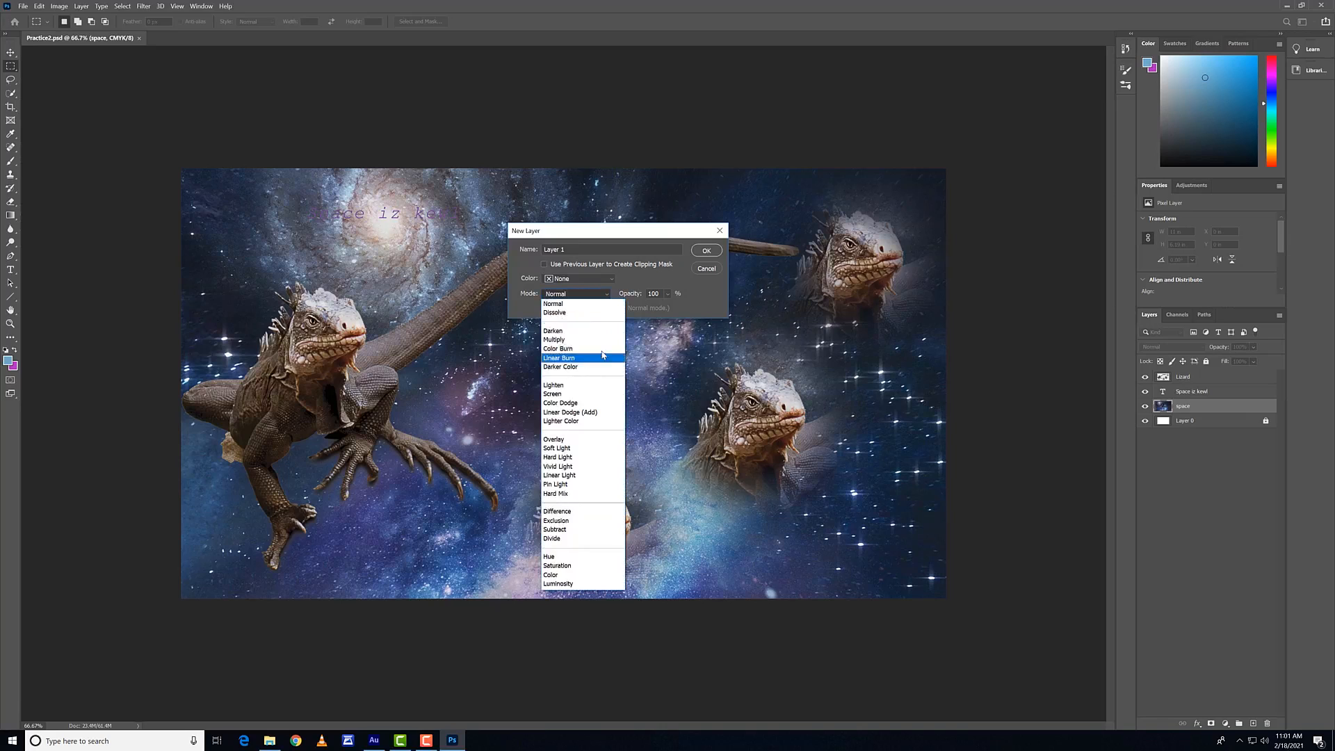
pyautogui.click(657, 280)
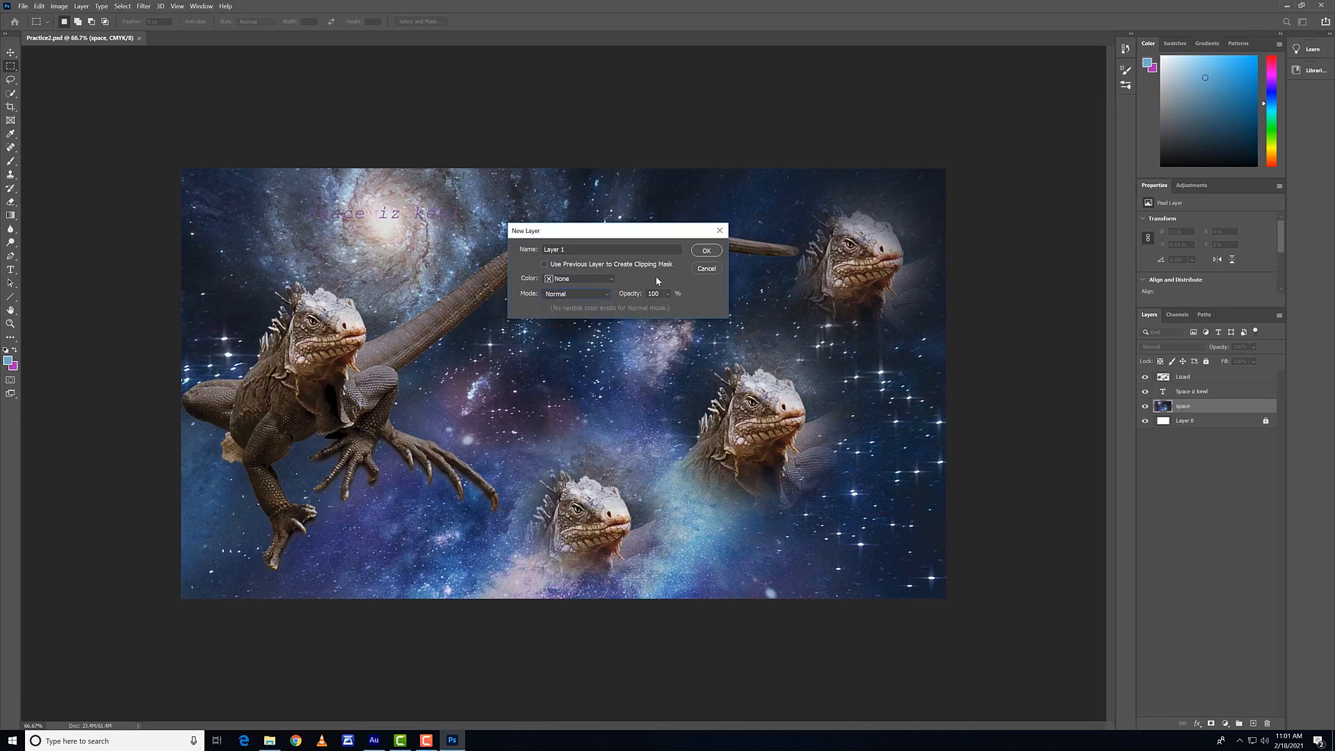
pyautogui.click(705, 269)
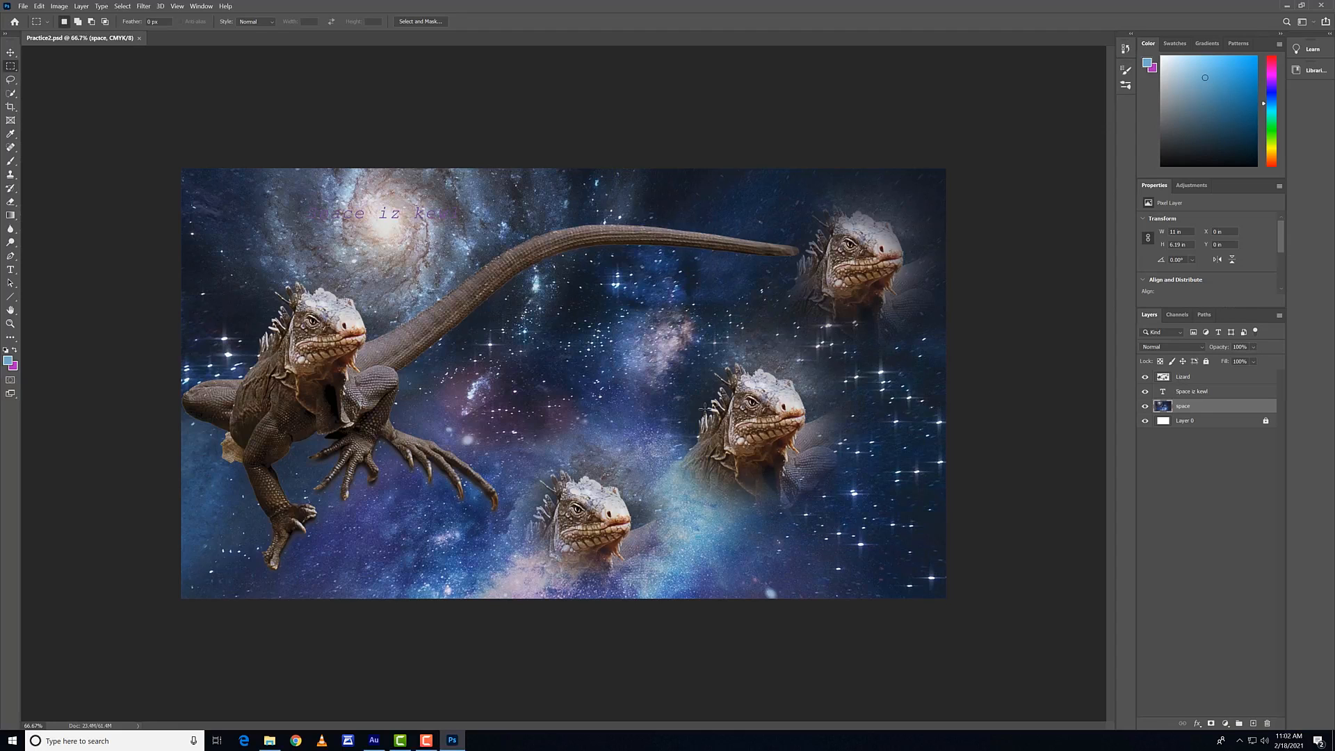
# Step: Stamp all visible layers into a new layer above space, and hide the space, Space iz kewl and Lizard layers
pyautogui.hotkey('ctrl', 'j')
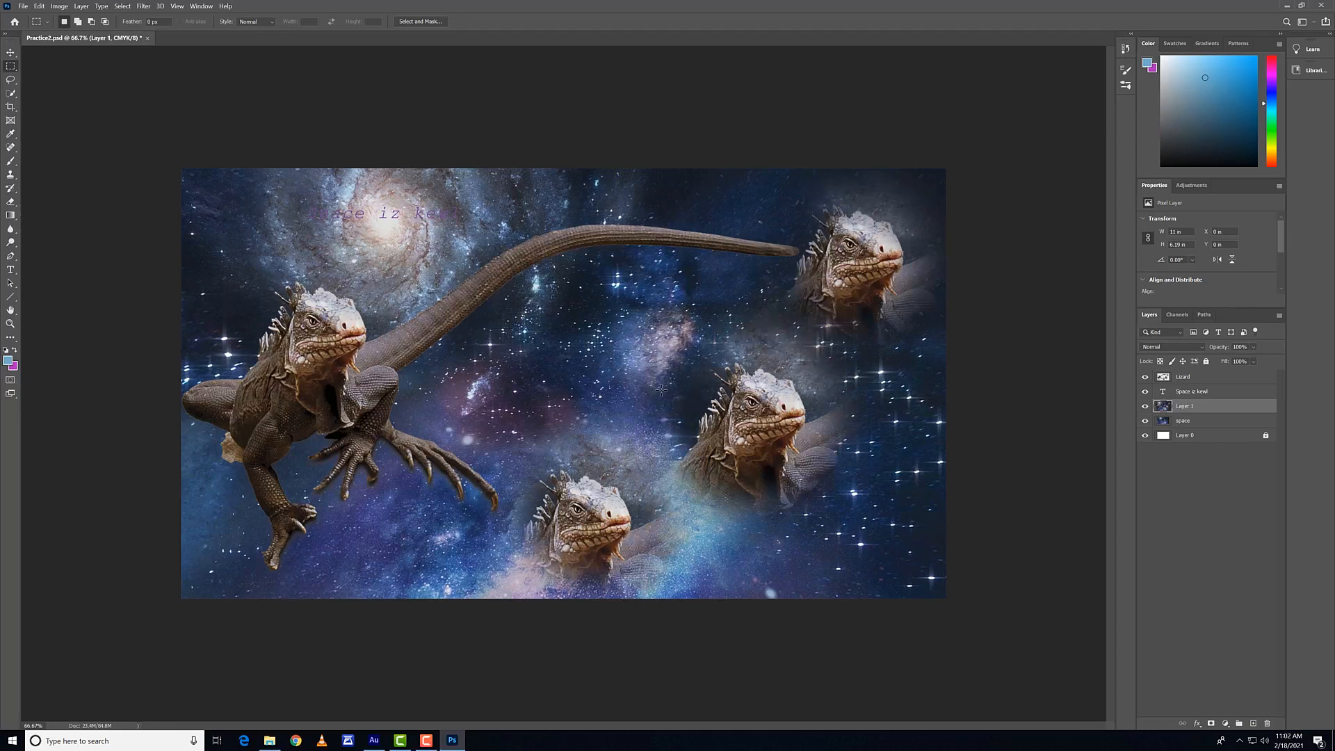
pyautogui.click(1145, 420)
pyautogui.click(1145, 392)
pyautogui.click(1145, 377)
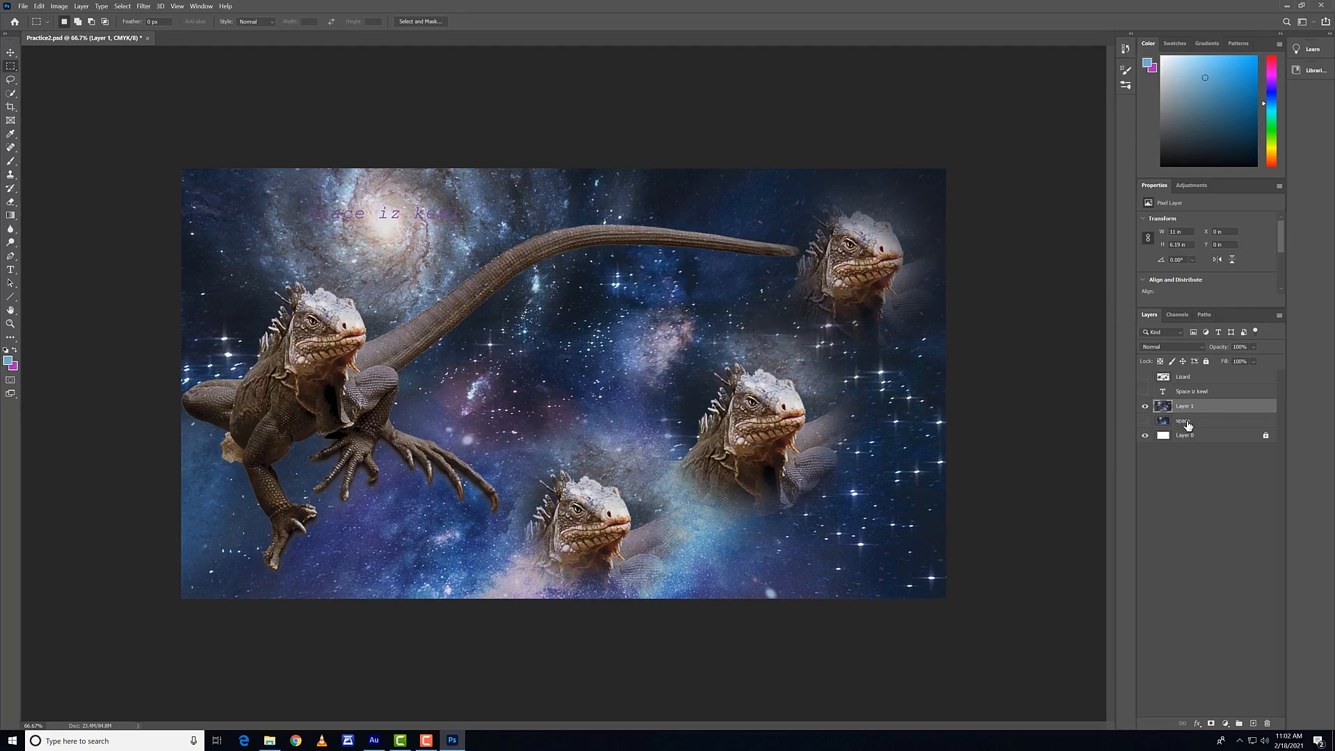
# Step: Move the merged layer to the top of the stack, show the hidden layers again, and toggle the merged layer's visibility
pyautogui.moveTo(1165, 408); pyautogui.dragTo(1153, 379)
pyautogui.click(1145, 391)
pyautogui.click(1145, 406)
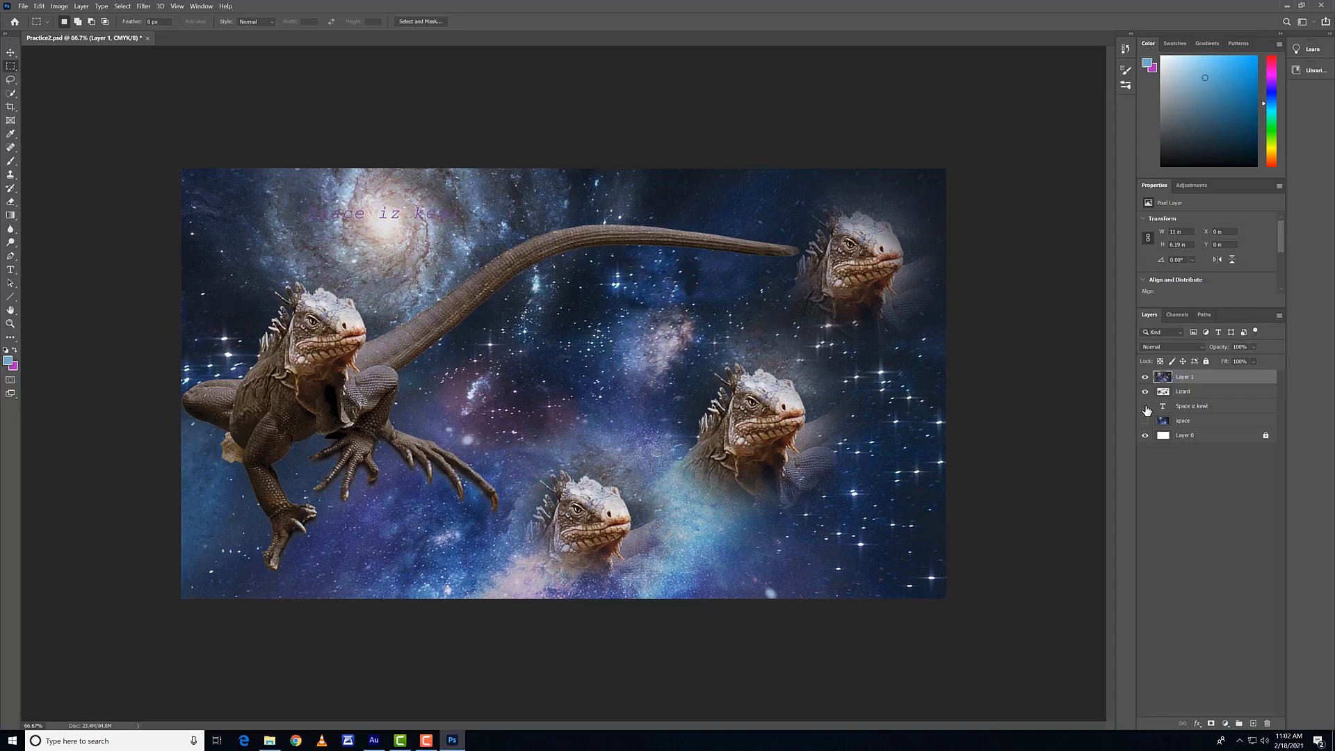
pyautogui.click(1145, 421)
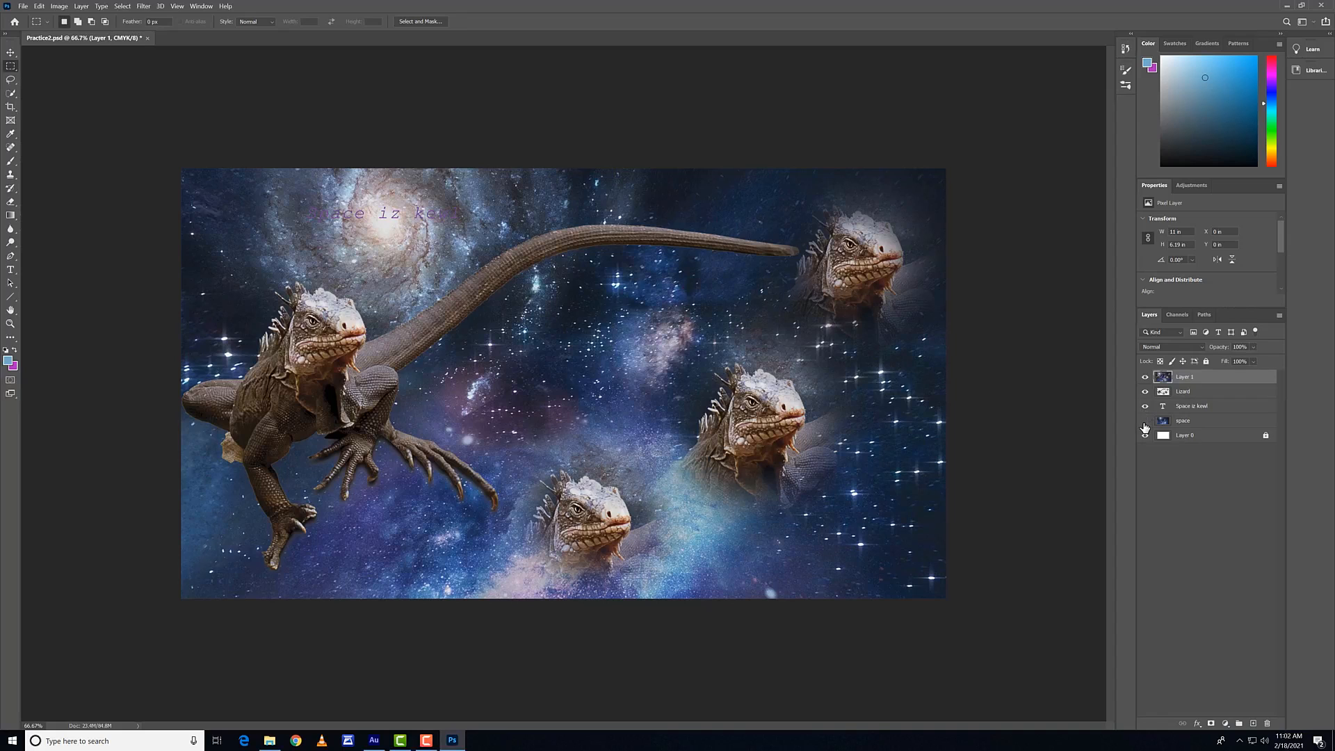
pyautogui.click(1146, 377)
pyautogui.click(1145, 377)
# Step: Try moving a copy of the Space iz kewl text with the Move tool, undo it, and delete the merged top layer
pyautogui.click(11, 55)
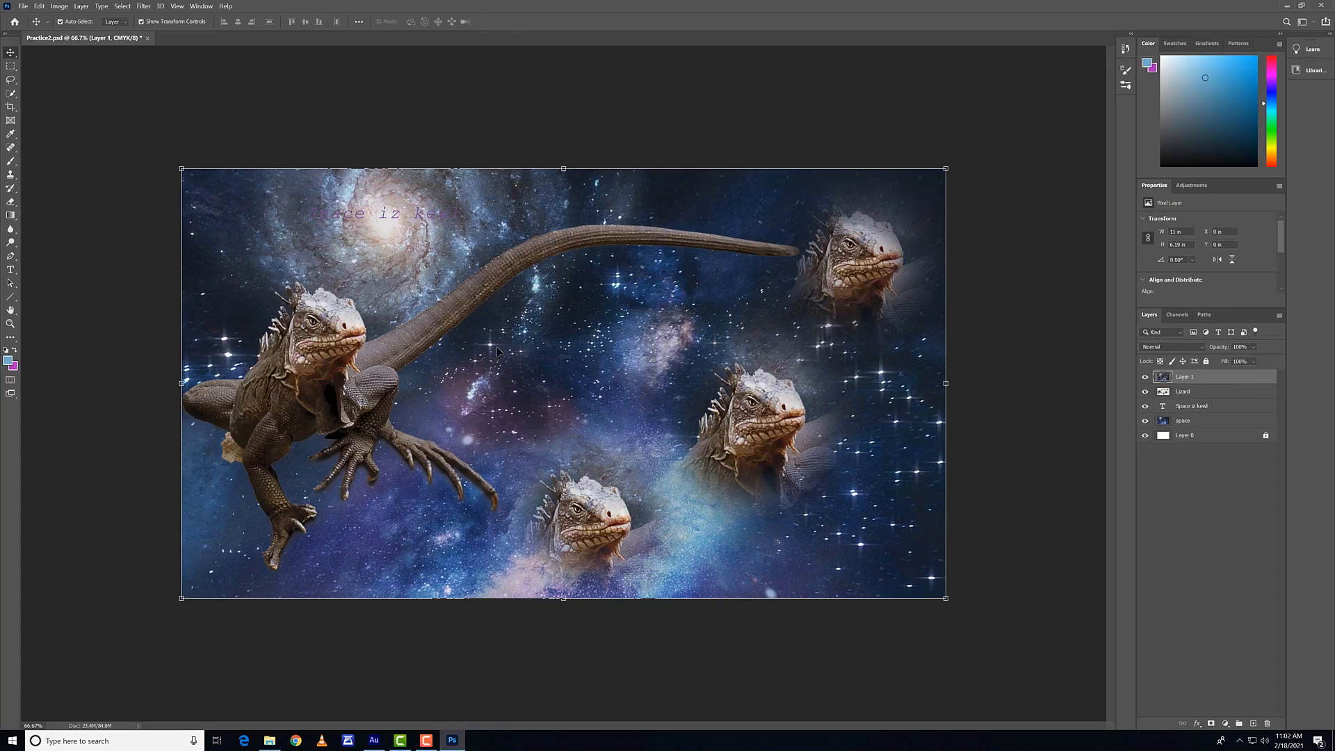
pyautogui.click(1210, 408)
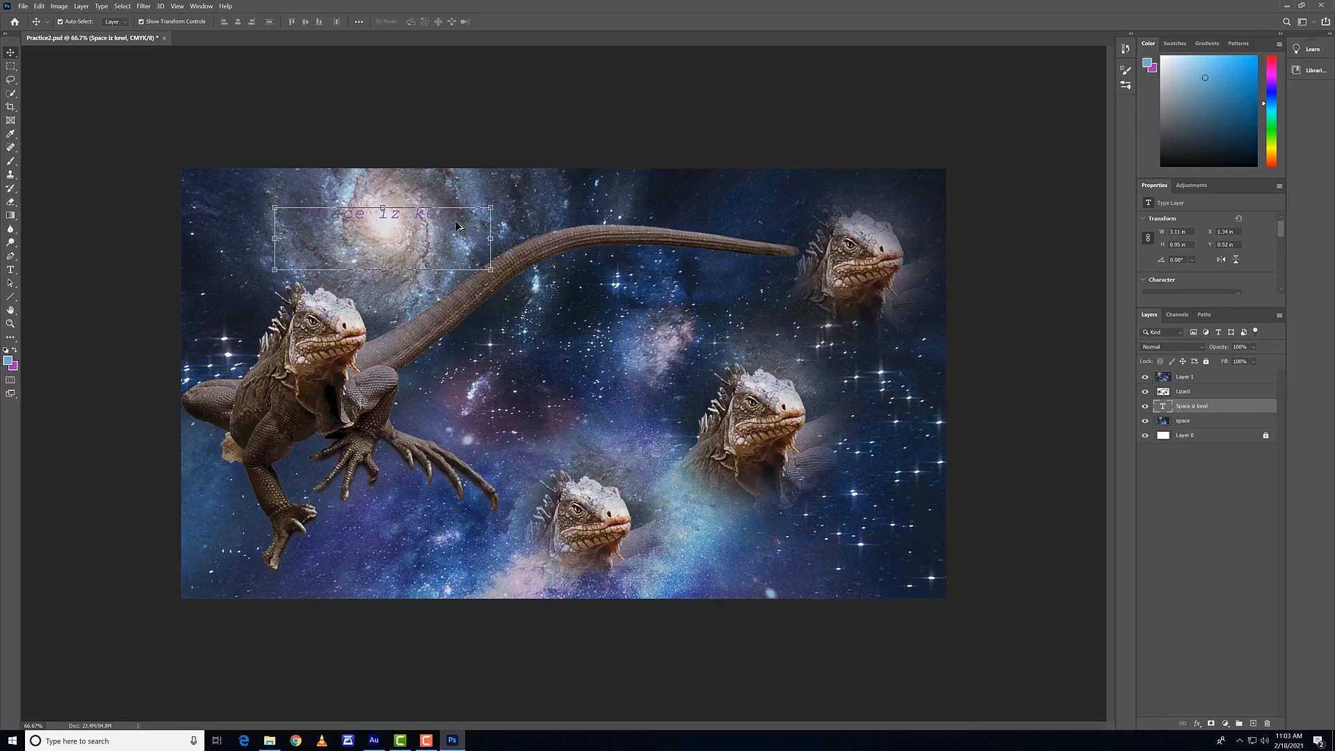
pyautogui.moveTo(430, 218); pyautogui.dragTo(511, 305)
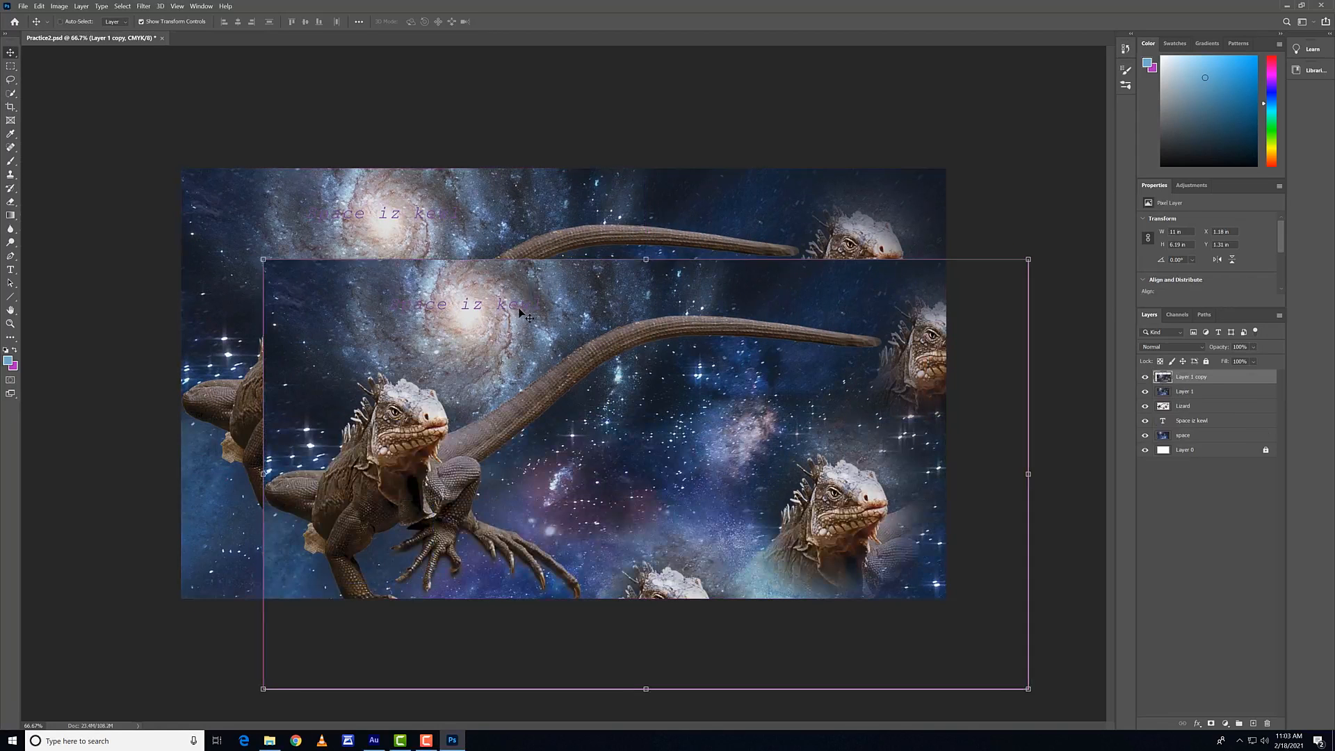
pyautogui.hotkey('ctrl', 'z')
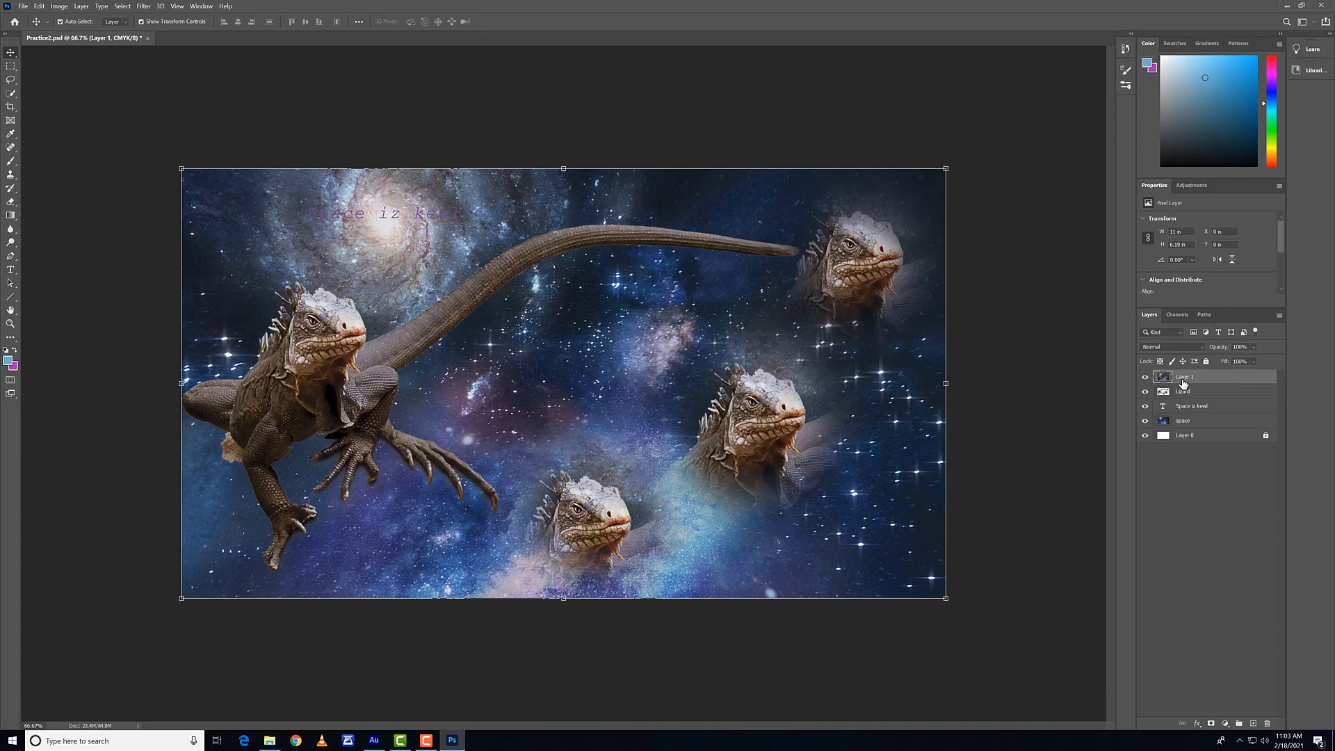
pyautogui.press('Delete')
# Step: Try placing three copies of the Space iz kewl text below the original, and undo all of them
pyautogui.click(408, 217)
pyautogui.moveTo(407, 216); pyautogui.dragTo(425, 284)
pyautogui.press('ctrl')
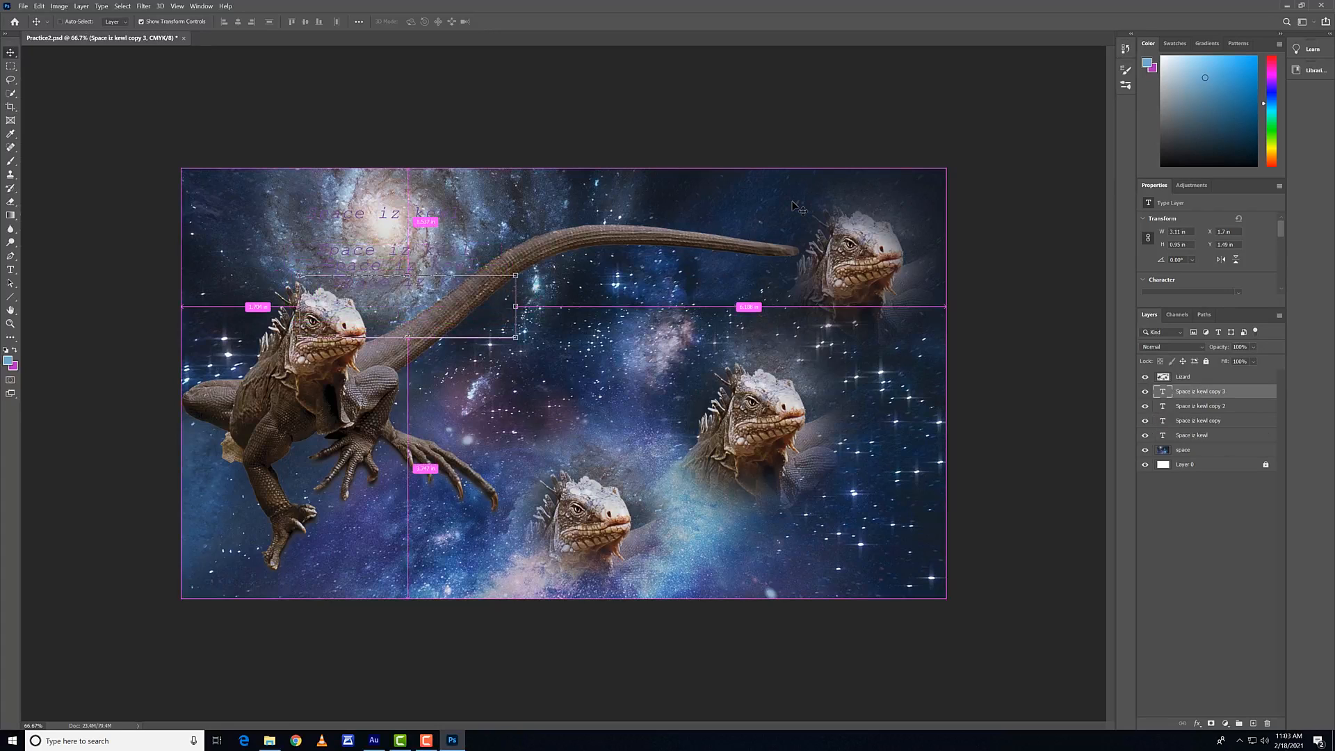
pyautogui.hotkey('ctrl', 'z')
pyautogui.hotkey('ctrl', 'z')
pyautogui.hotkey('ctrl', 'z')
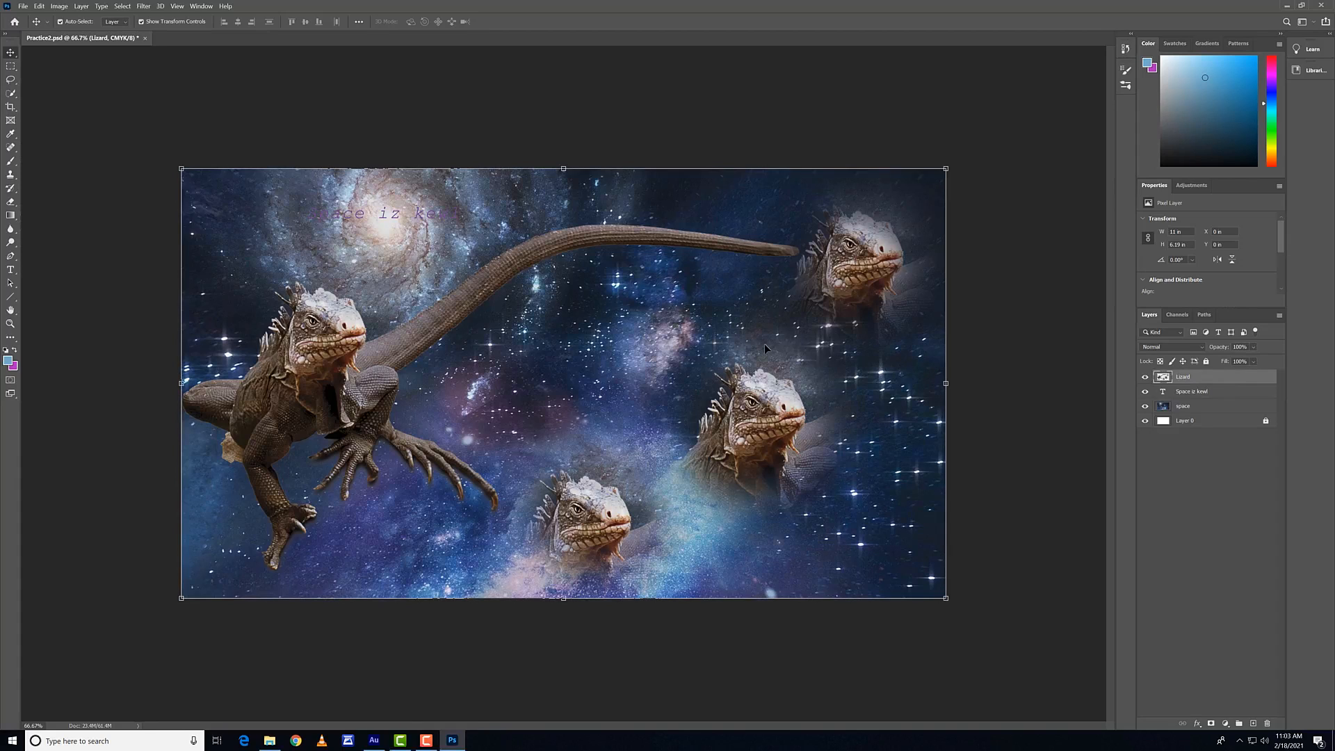
# Step: With no layer selected and the Frame tool active, zoom in to 200% and pan across the lizards in the composition
pyautogui.click(721, 111)
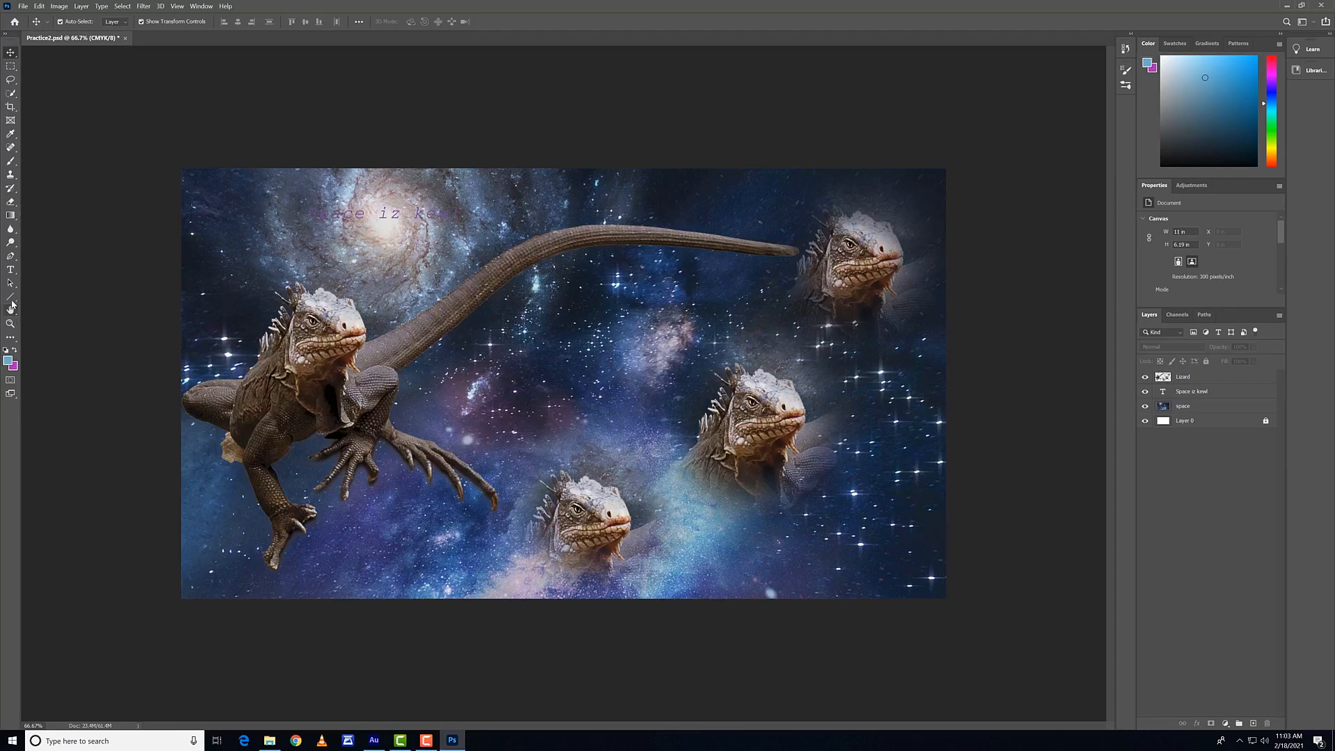
pyautogui.click(10, 119)
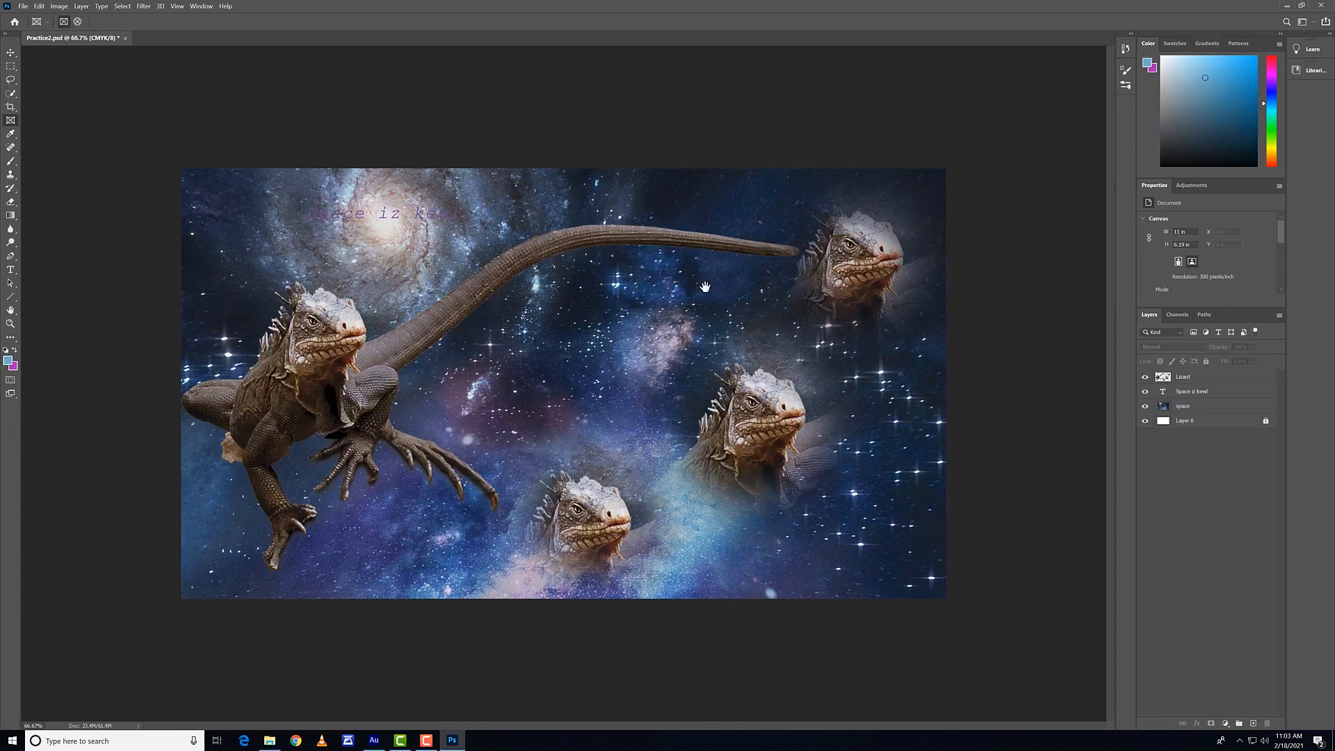
pyautogui.hotkey('ctrl', '+')
pyautogui.hotkey('ctrl', '+')
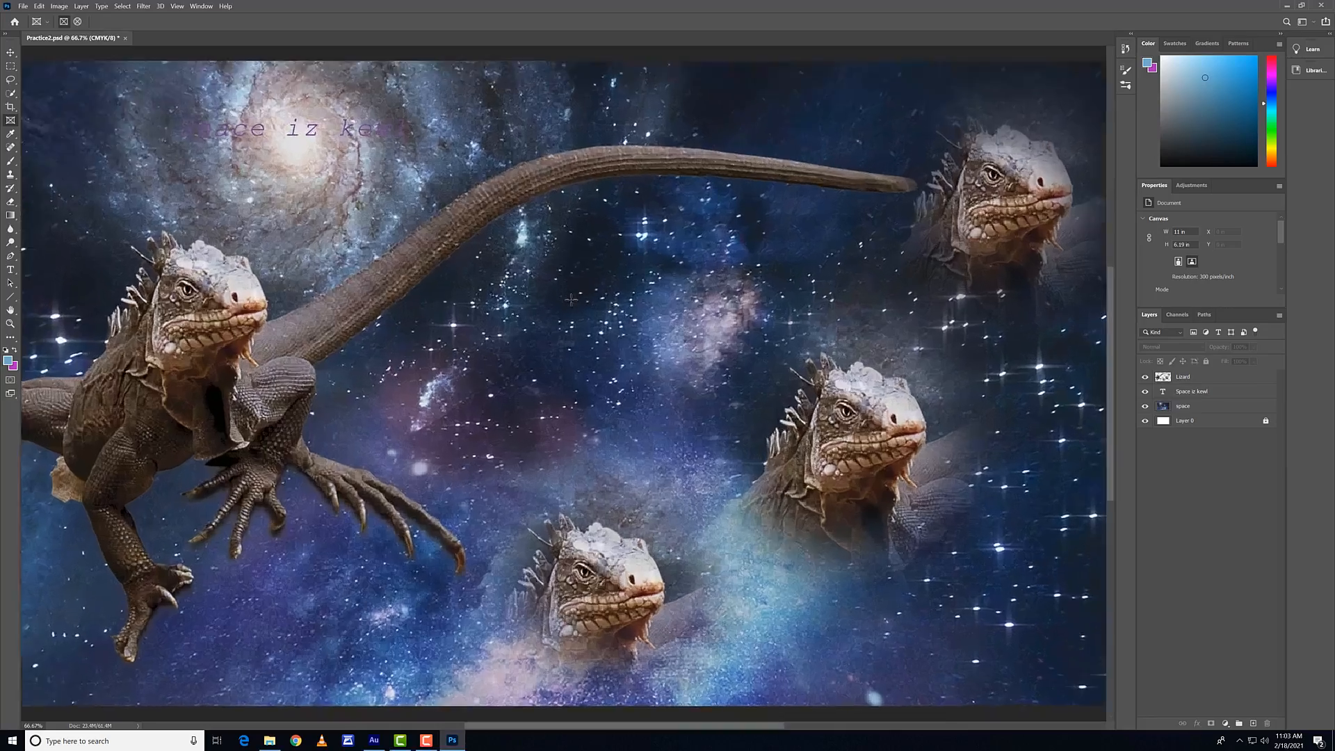
pyautogui.press('space')
pyautogui.moveTo(571, 300); pyautogui.dragTo(108, 555)
pyautogui.moveTo(924, 153); pyautogui.dragTo(870, 128)
pyautogui.moveTo(355, 695); pyautogui.dragTo(727, 318)
pyautogui.moveTo(626, 377); pyautogui.dragTo(740, 292)
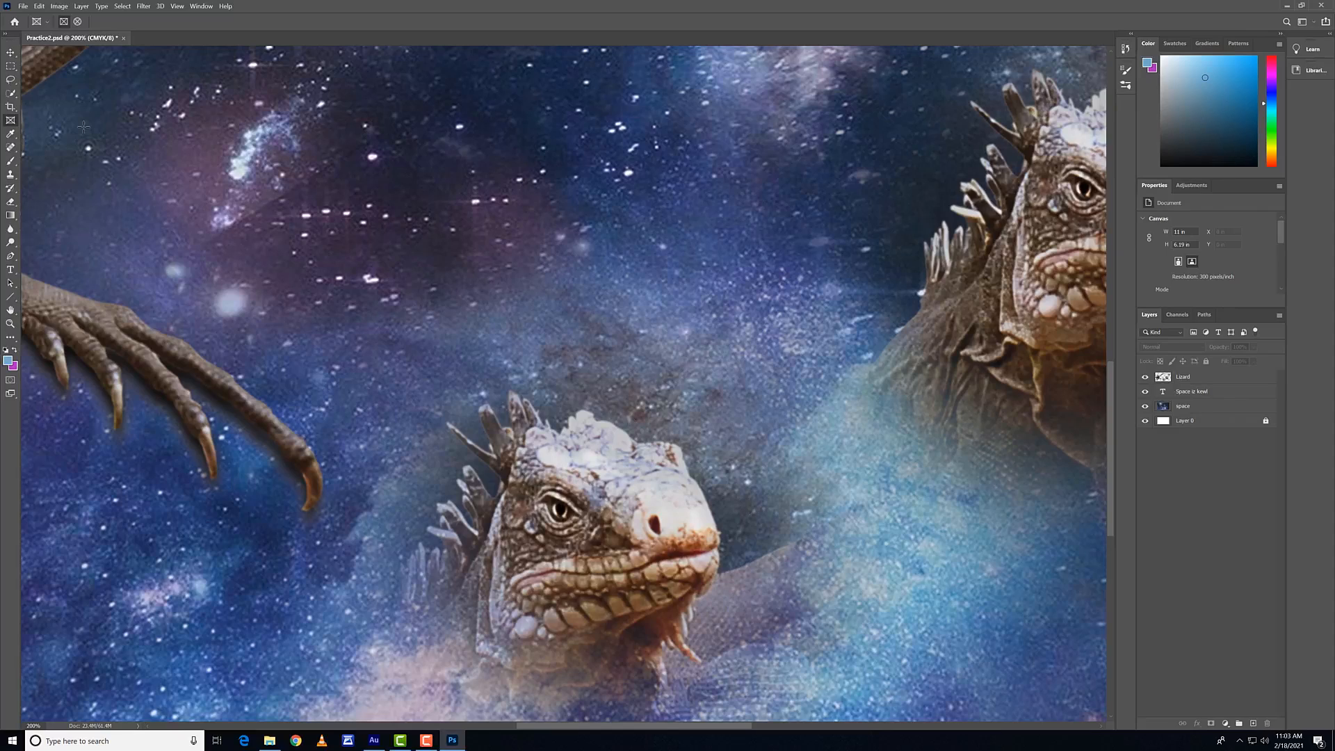
# Step: With the Quick Selection tool active, pan across the composition and zoom repeatedly in and out, ending at 66.7%
pyautogui.click(11, 92)
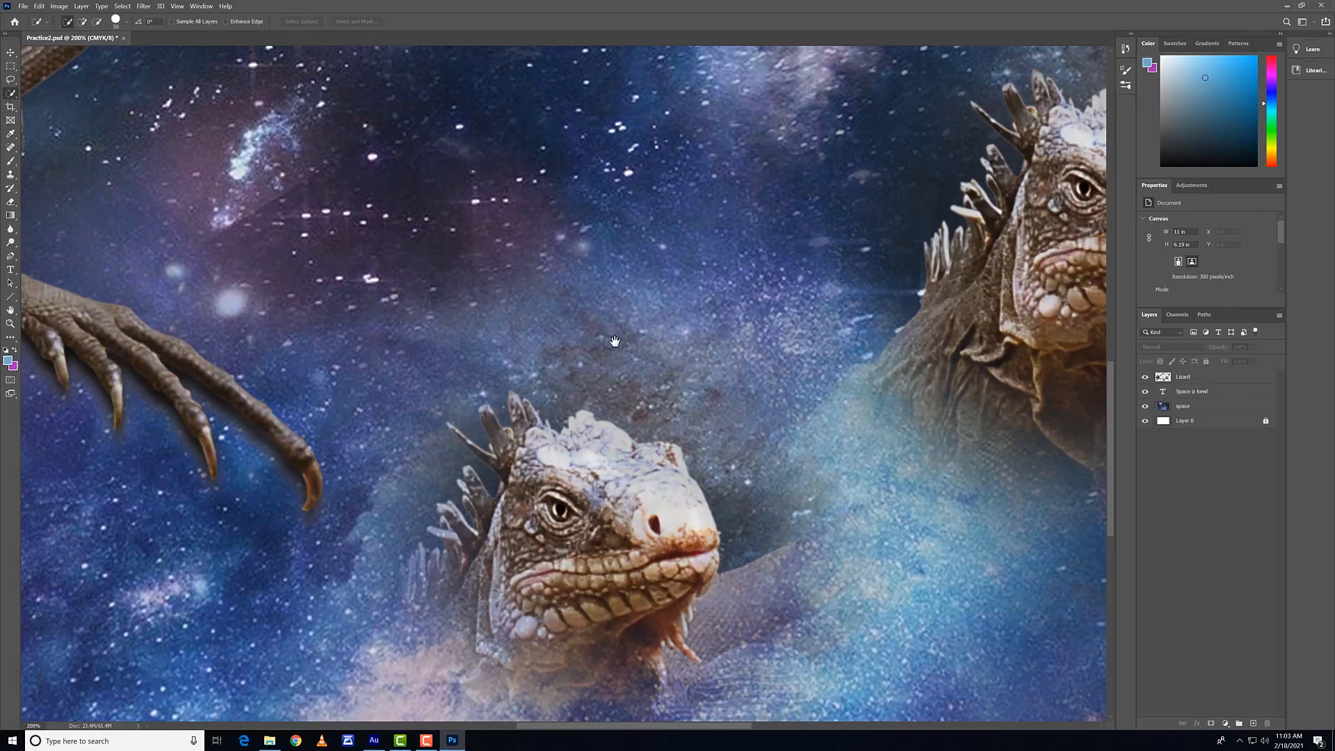
pyautogui.press('space')
pyautogui.moveTo(689, 346)
pyautogui.mouseDown()
pyautogui.moveTo(823, 349)
pyautogui.moveTo(736, 186)
pyautogui.moveTo(903, 428)
pyautogui.moveTo(950, 454)
pyautogui.mouseUp()
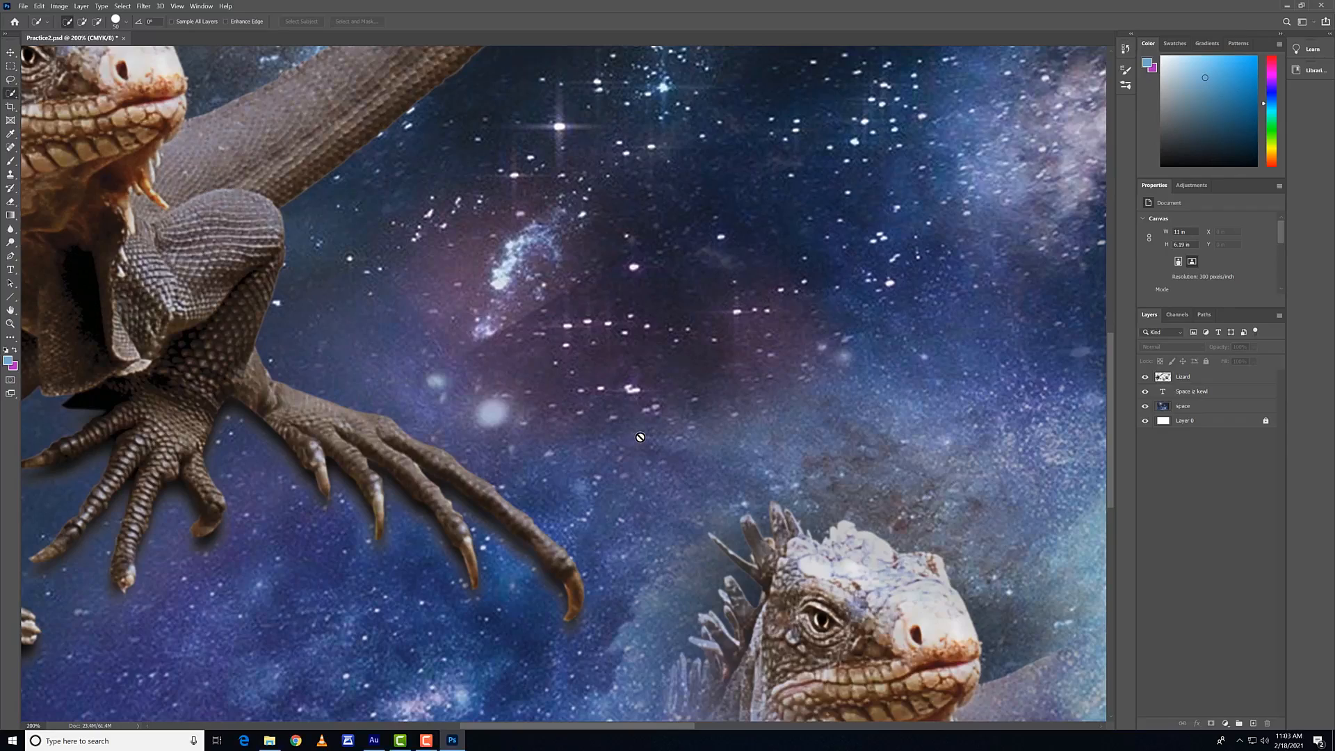
pyautogui.hotkey('ctrl', '-')
pyautogui.hotkey('ctrl', '-')
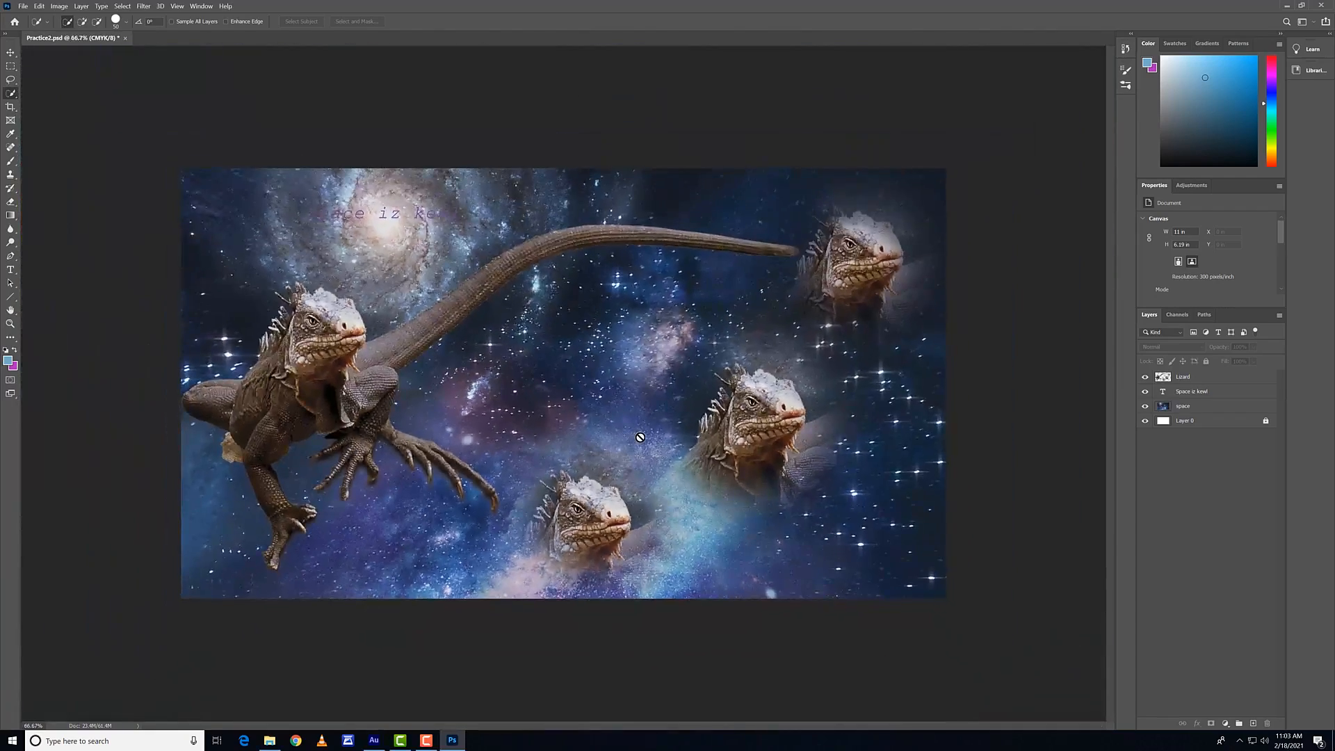
pyautogui.hotkey('ctrl', '=')
pyautogui.hotkey('ctrl', '=')
pyautogui.hotkey('ctrl', '=')
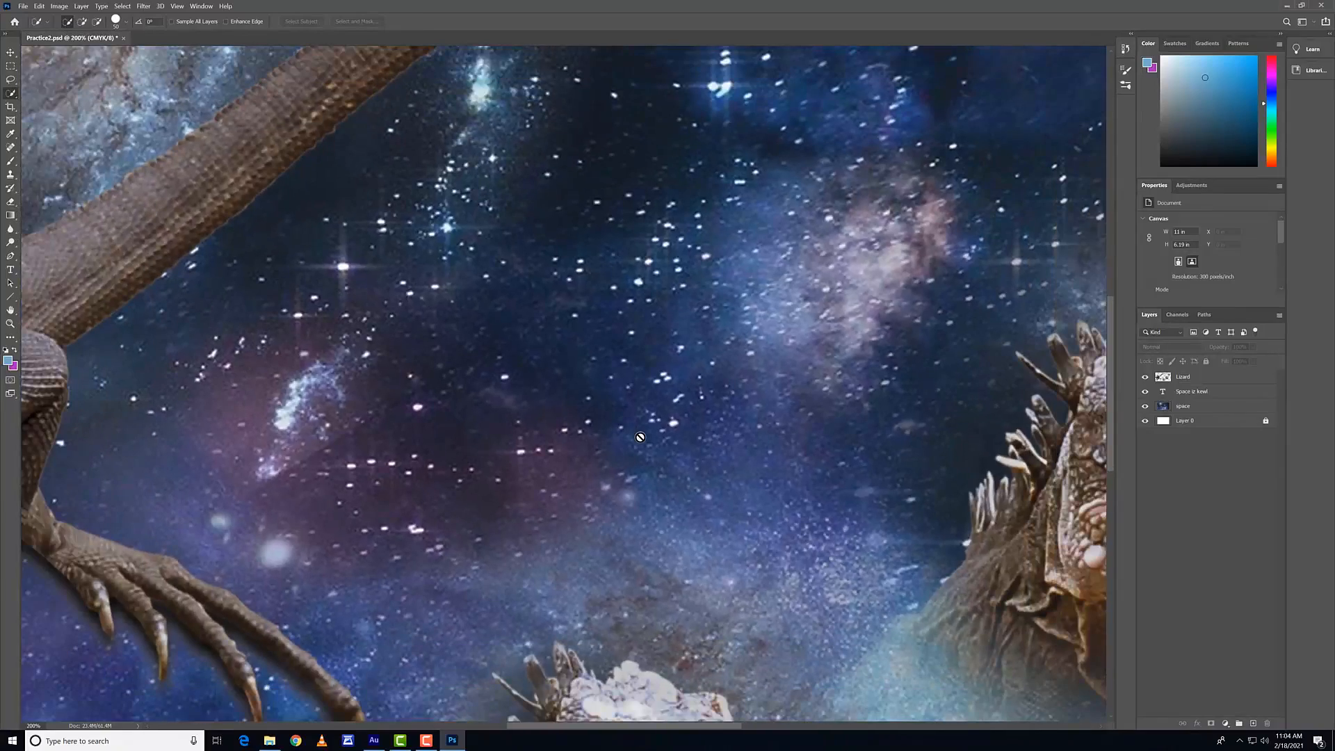
pyautogui.hotkey('ctrl', '-')
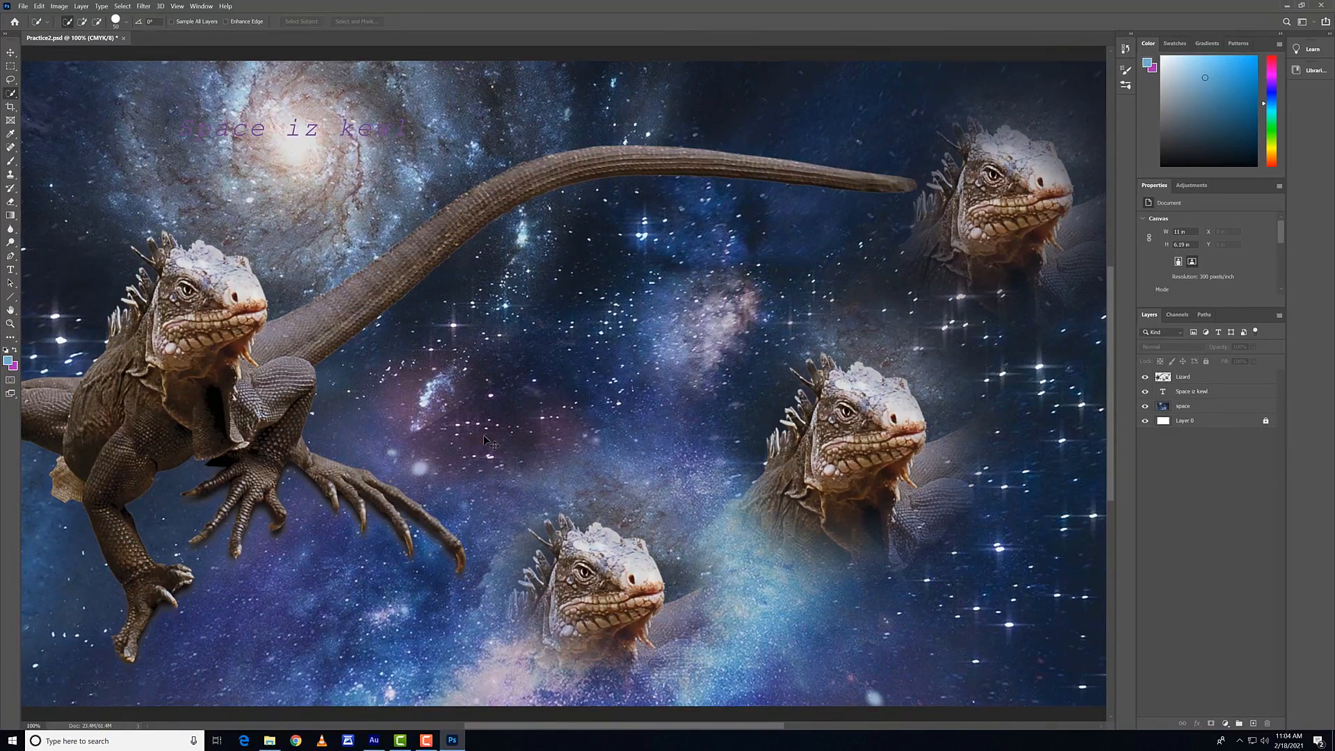
pyautogui.hotkey('ctrl', '+')
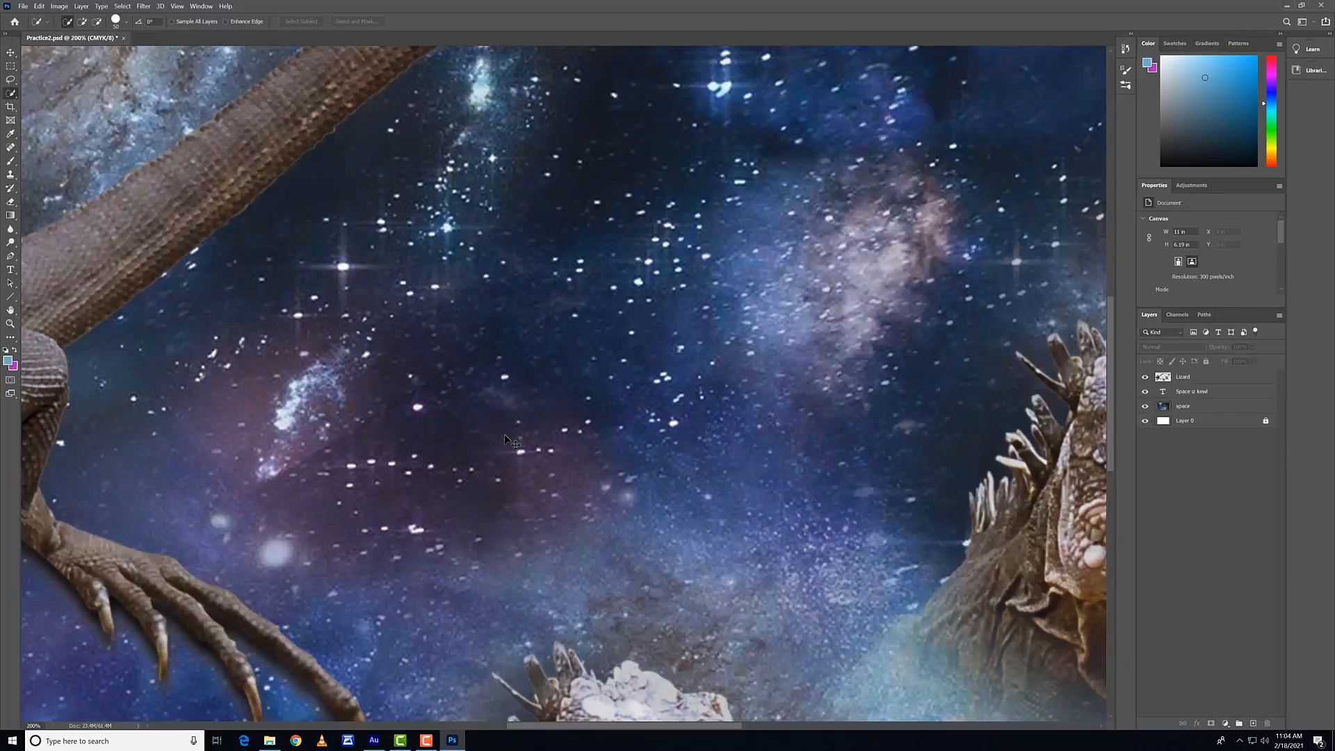
pyautogui.hotkey('ctrl', '+')
pyautogui.hotkey('ctrl', '-')
pyautogui.hotkey('ctrl', '-')
pyautogui.hotkey('ctrl', '-')
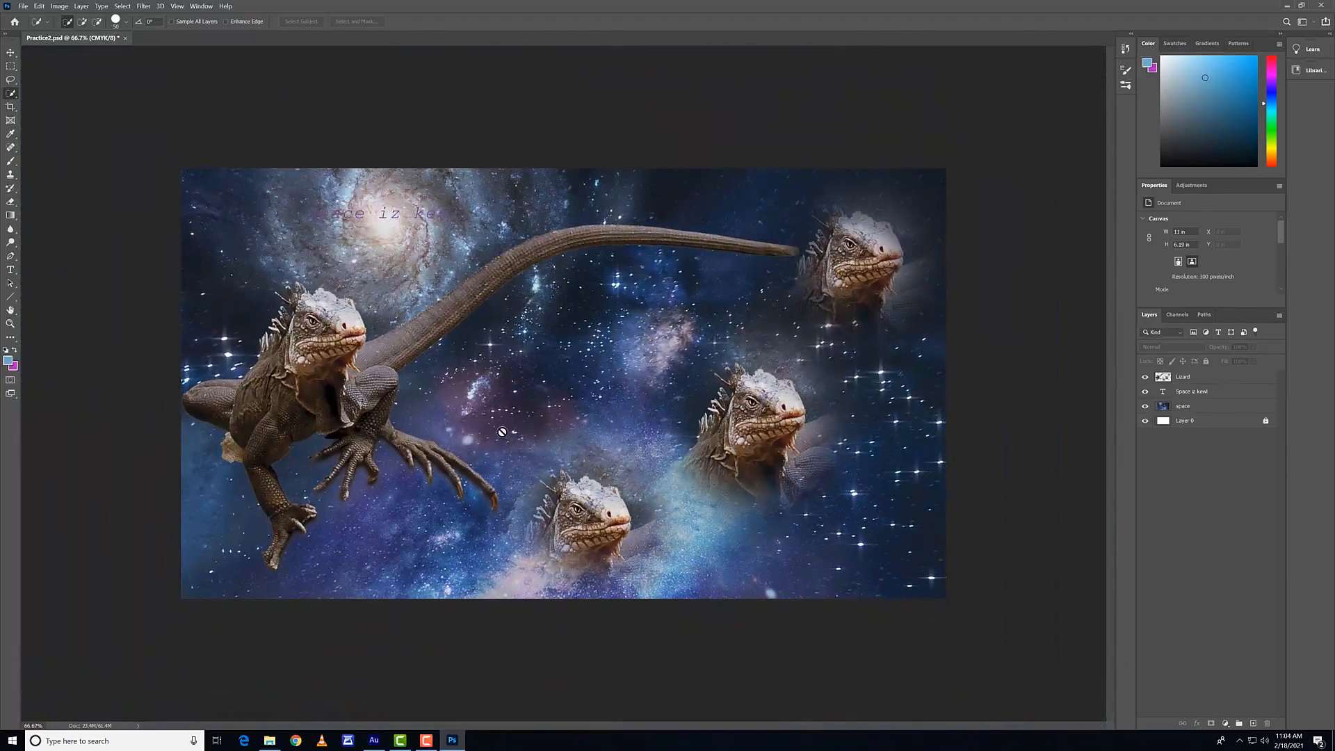
# Step: Use the Zoom tool to magnify the composition, pan between the lizard heads at up to 300%, and return to 66.7%
pyautogui.click(11, 323)
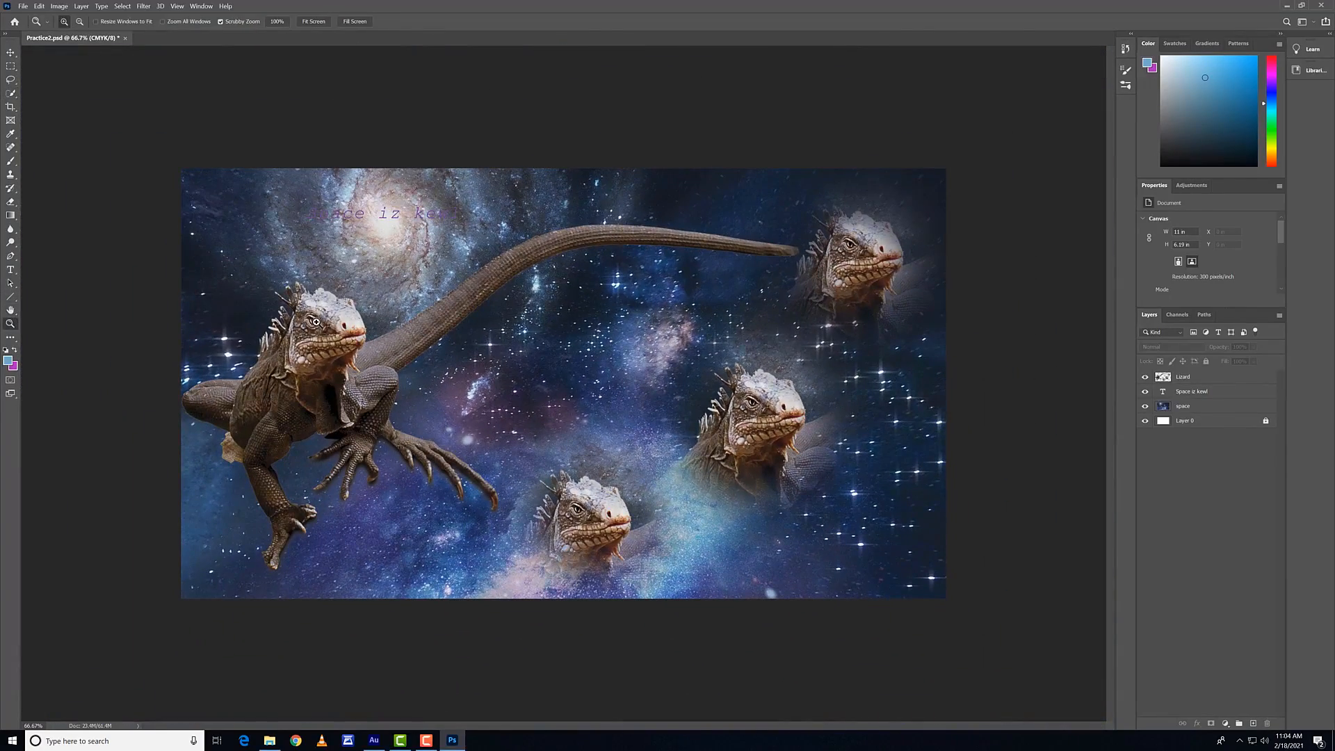
pyautogui.moveTo(317, 323)
pyautogui.mouseDown()
pyautogui.moveTo(365, 325)
pyautogui.moveTo(333, 317)
pyautogui.mouseUp()
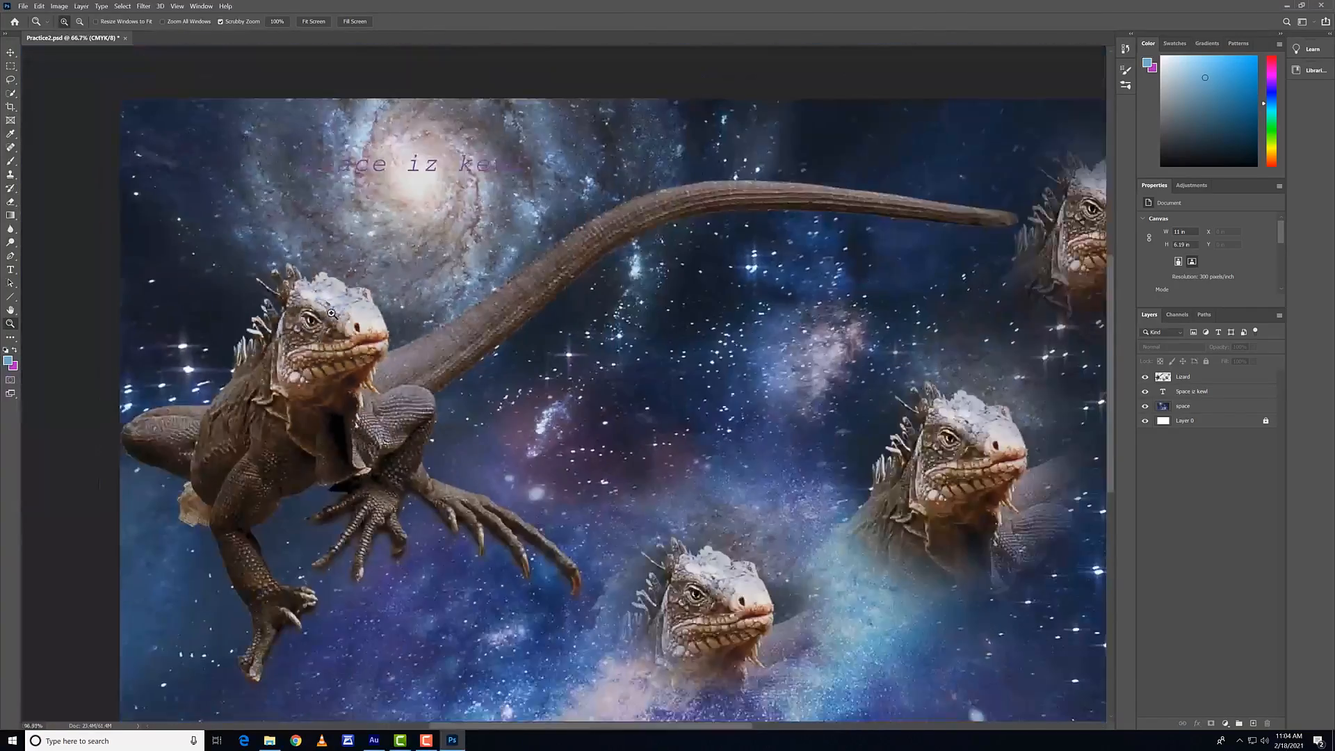
pyautogui.click(569, 444)
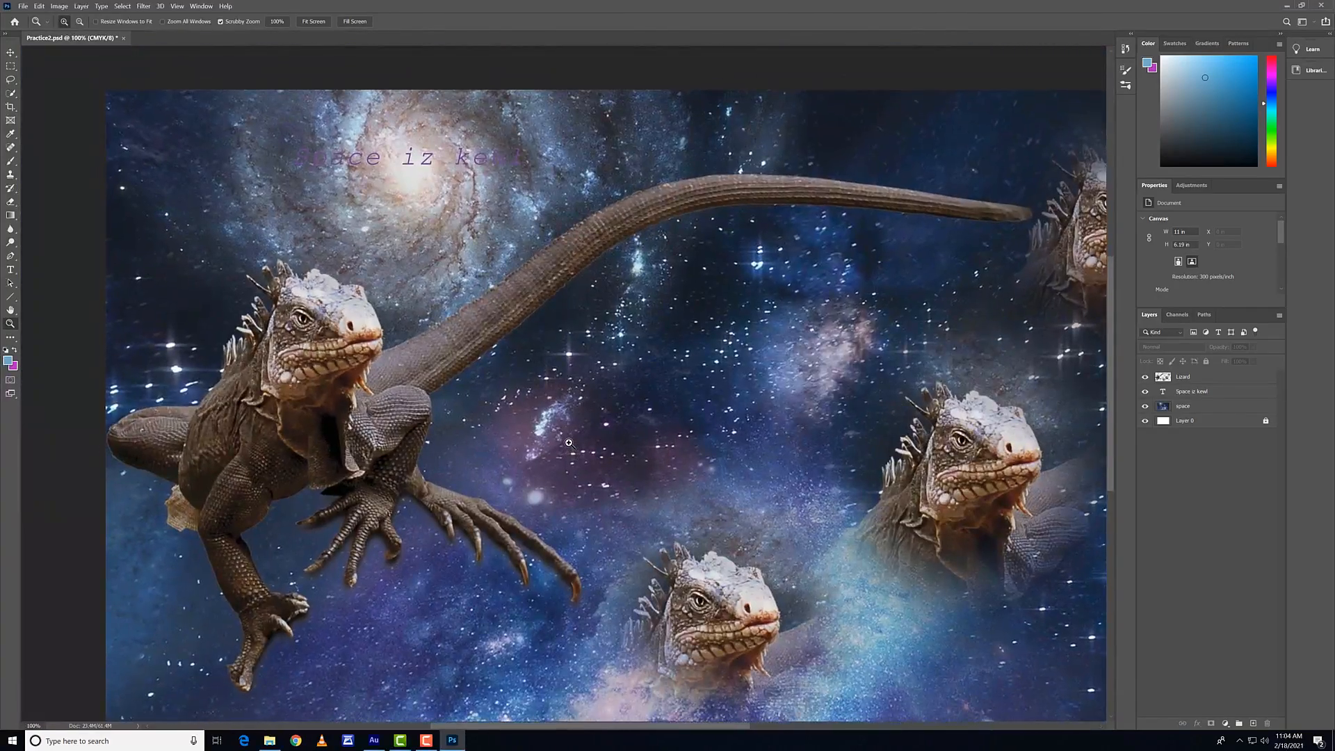
pyautogui.click(569, 444)
pyautogui.moveTo(464, 427); pyautogui.dragTo(290, 308)
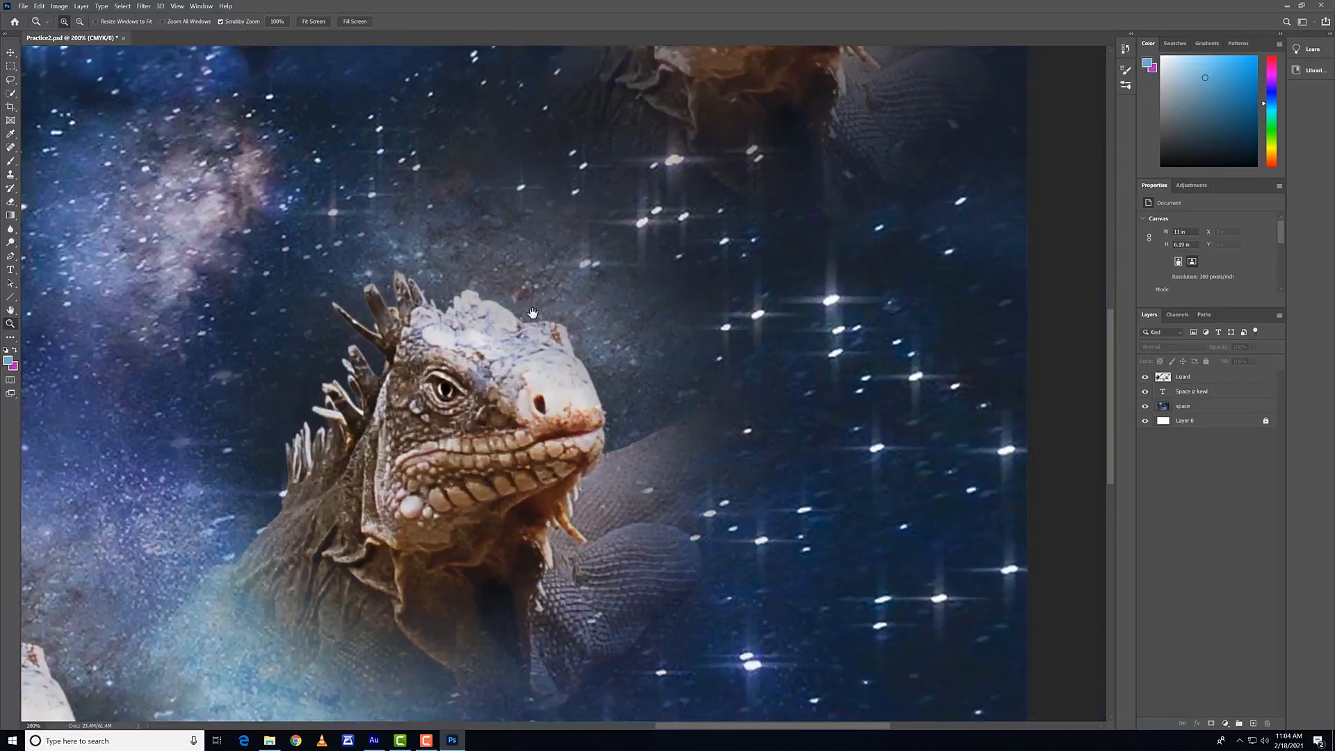
pyautogui.hotkey('ctrl', '+')
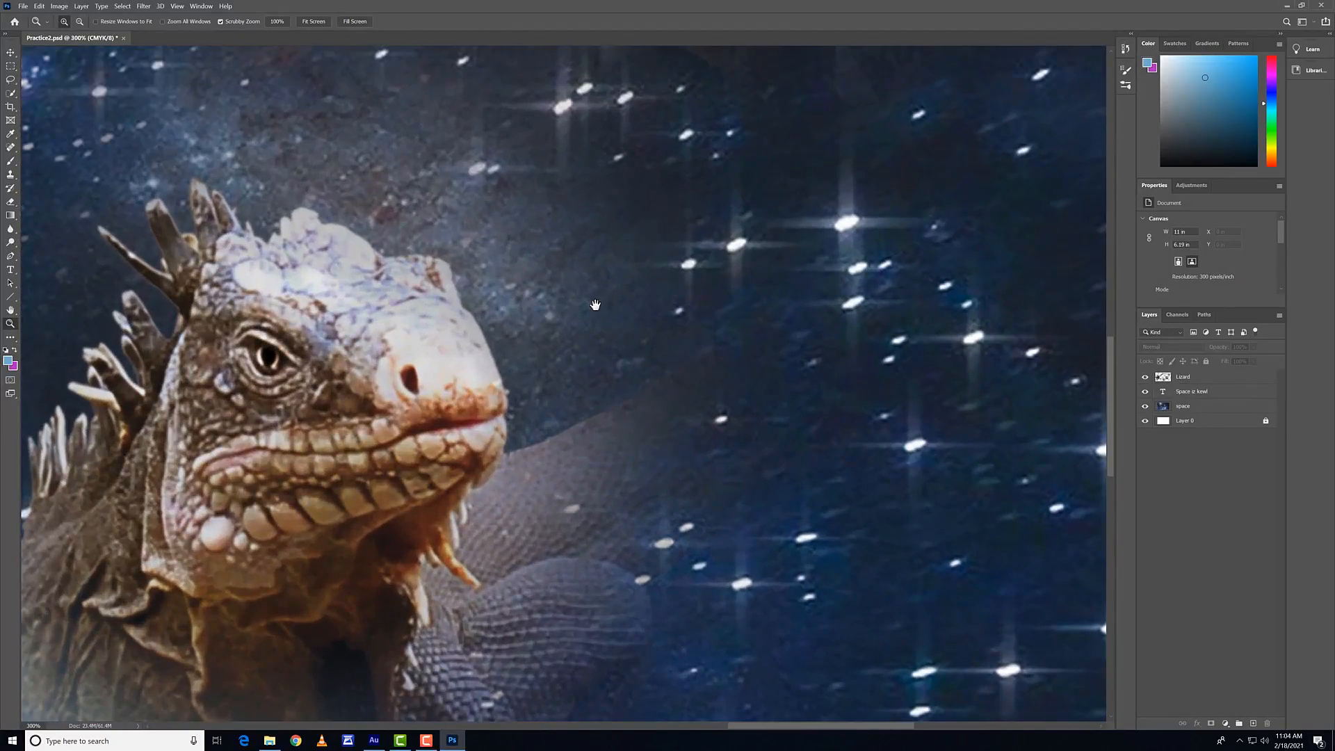
pyautogui.moveTo(594, 304); pyautogui.dragTo(813, 156)
pyautogui.moveTo(343, 424); pyautogui.dragTo(601, 335)
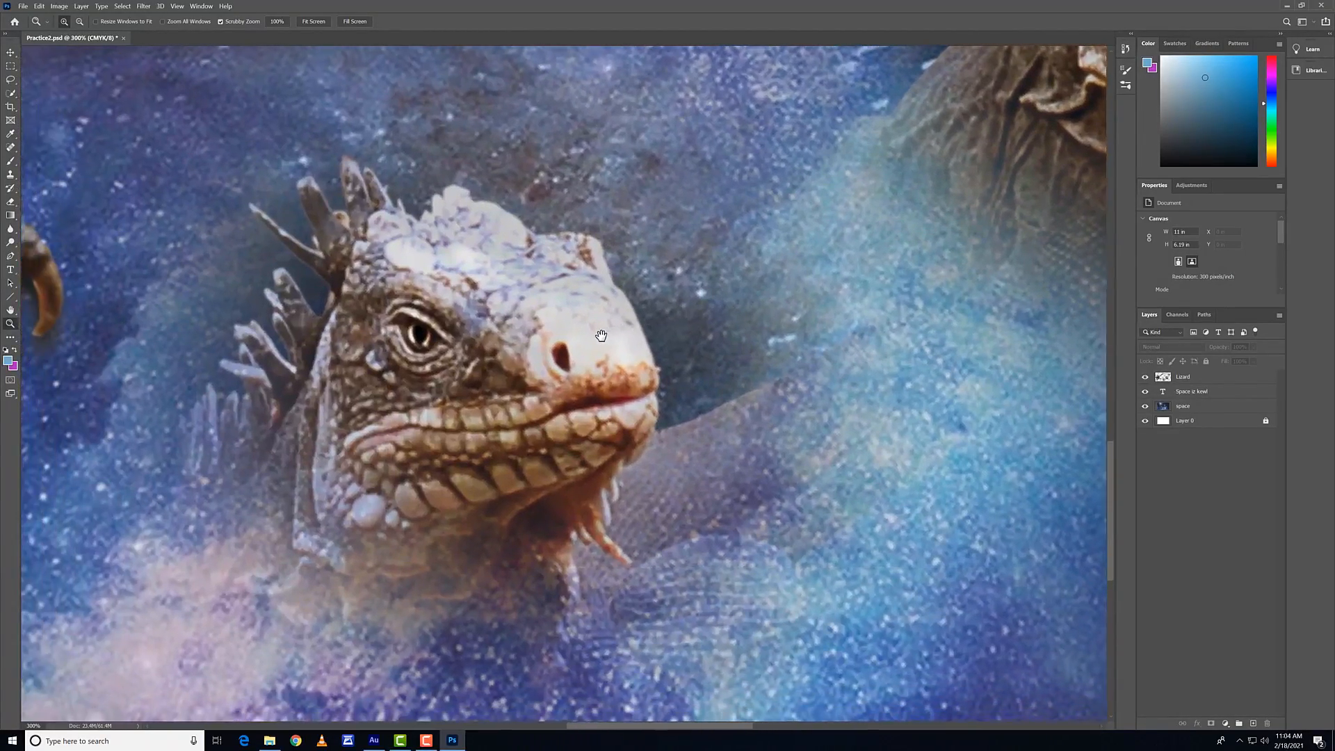
pyautogui.hotkey('ctrl', '-')
pyautogui.hotkey('ctrl', '-')
pyautogui.hotkey('ctrl', '-')
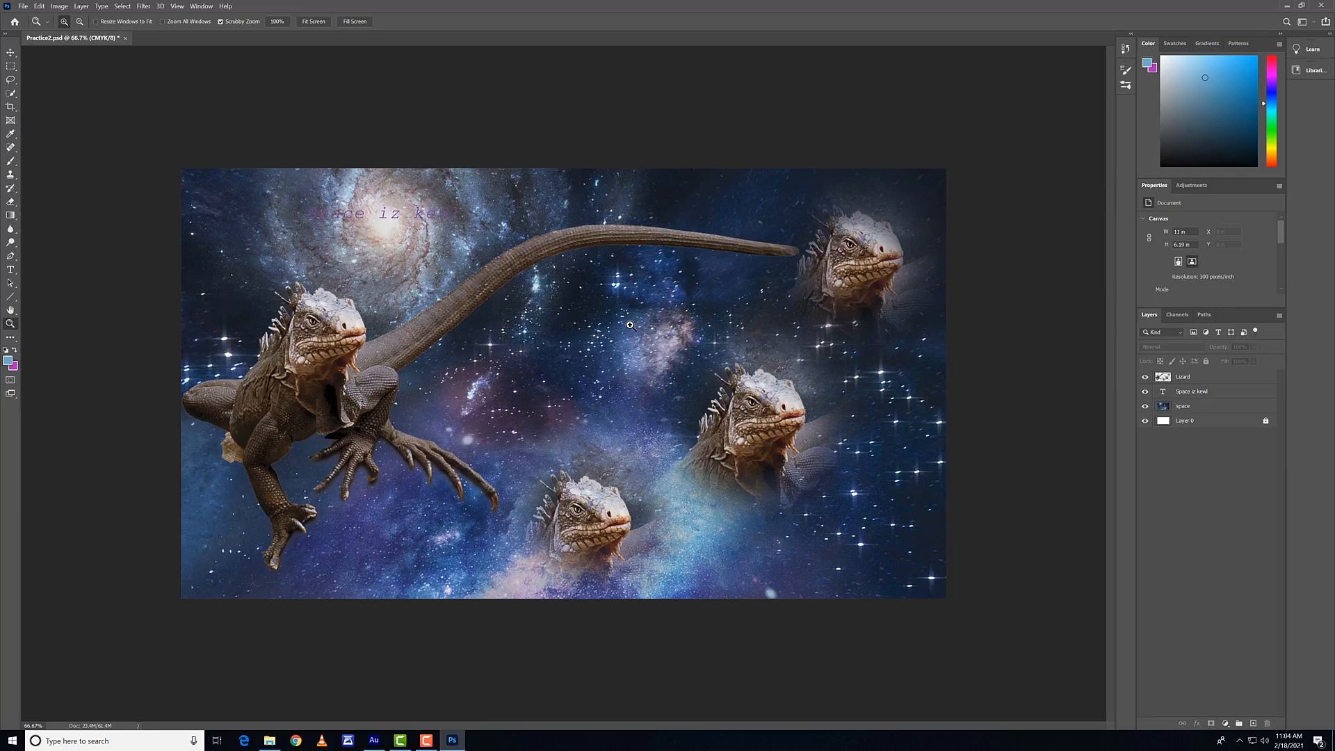
# Step: Set the Lizard layer's blend mode to Overlay with the Move tool active, and deselect the layer
pyautogui.click(11, 53)
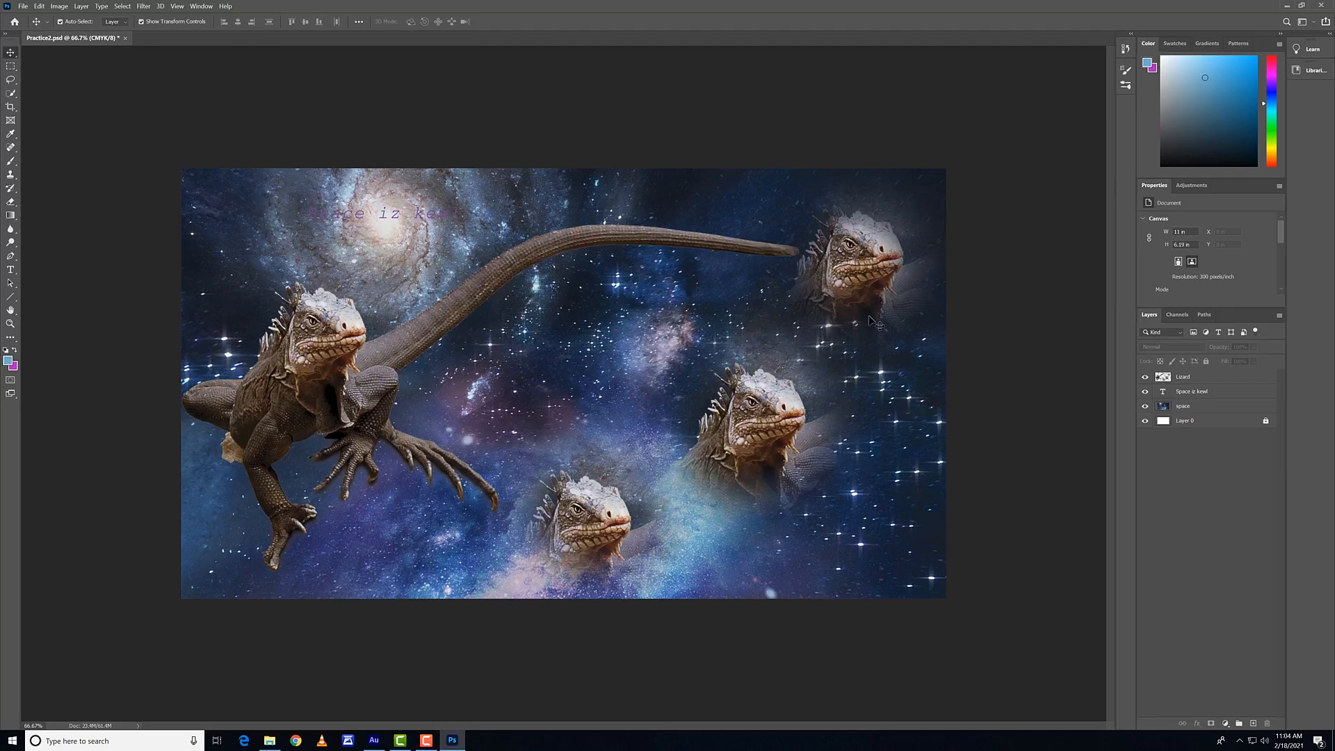
pyautogui.click(1181, 379)
pyautogui.click(1172, 346)
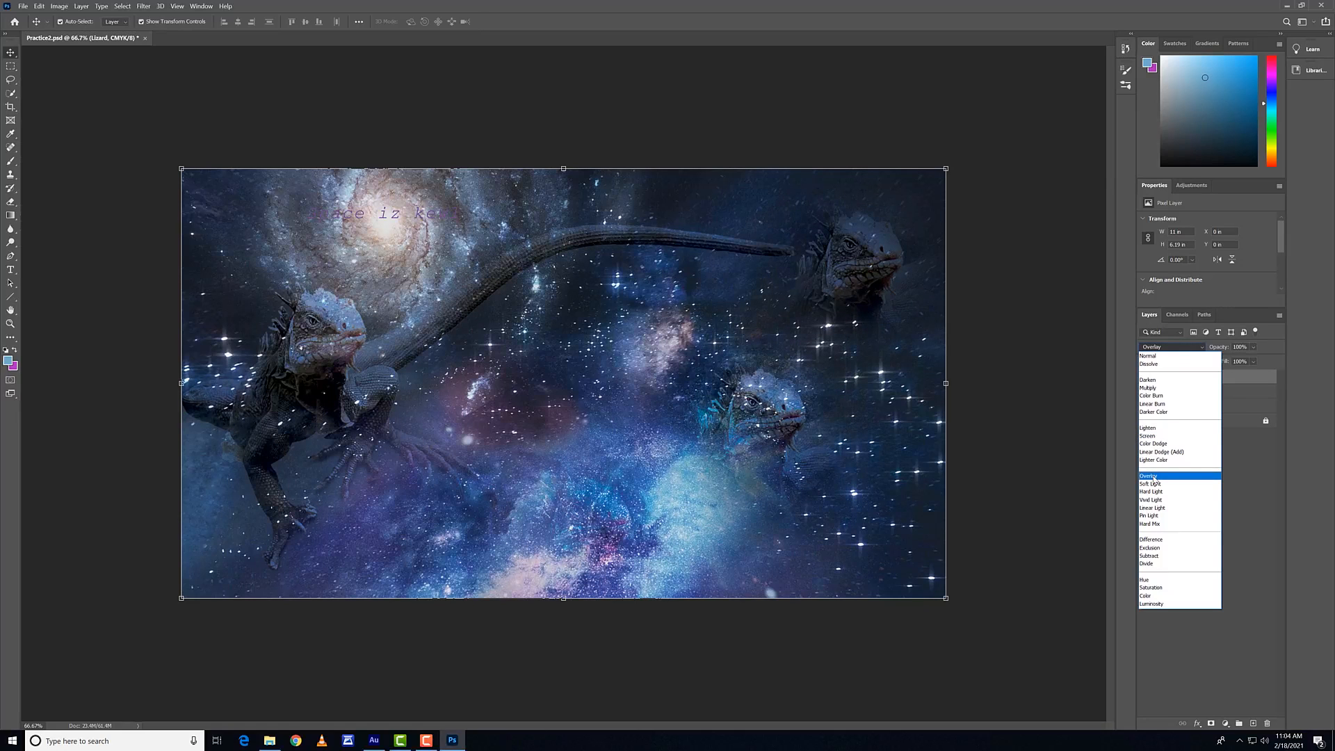
pyautogui.click(1153, 477)
pyautogui.click(1032, 387)
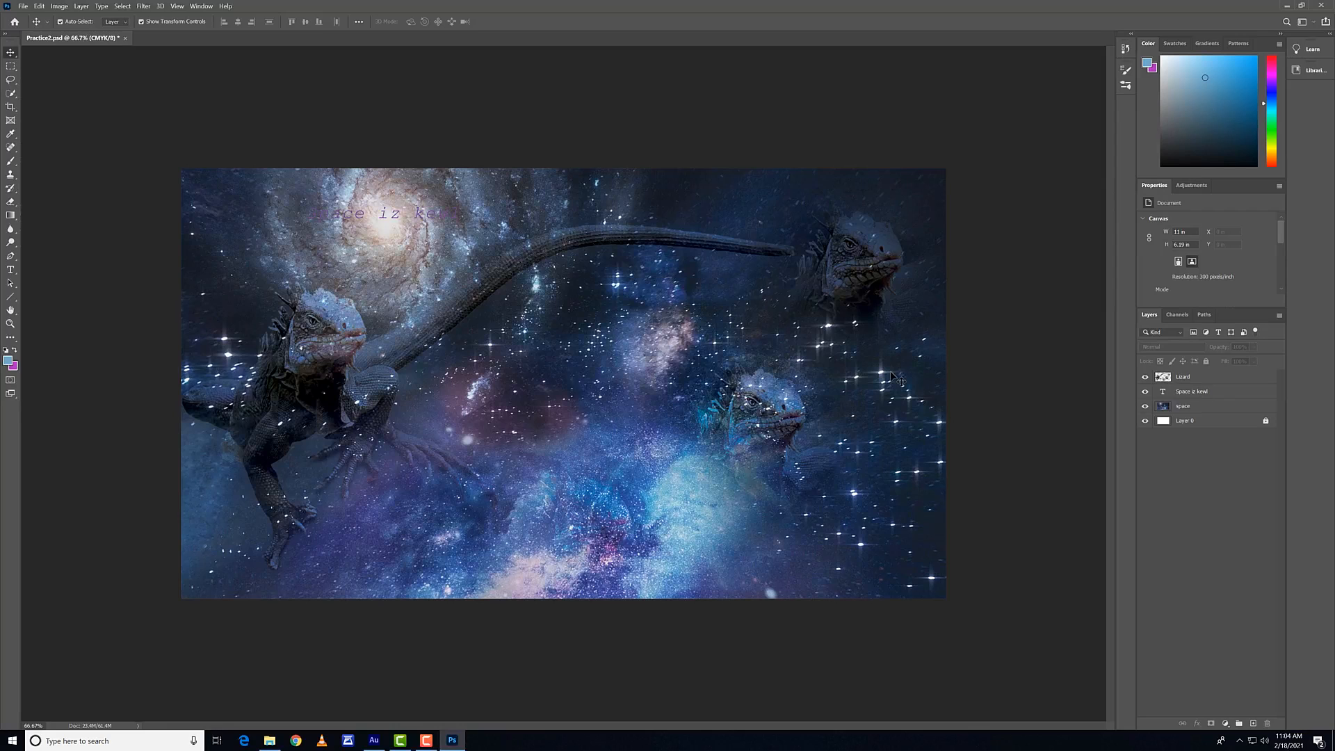
# Step: Select the Space iz kewl text and the space background on the canvas in turn, and clear the layer selection
pyautogui.click(340, 218)
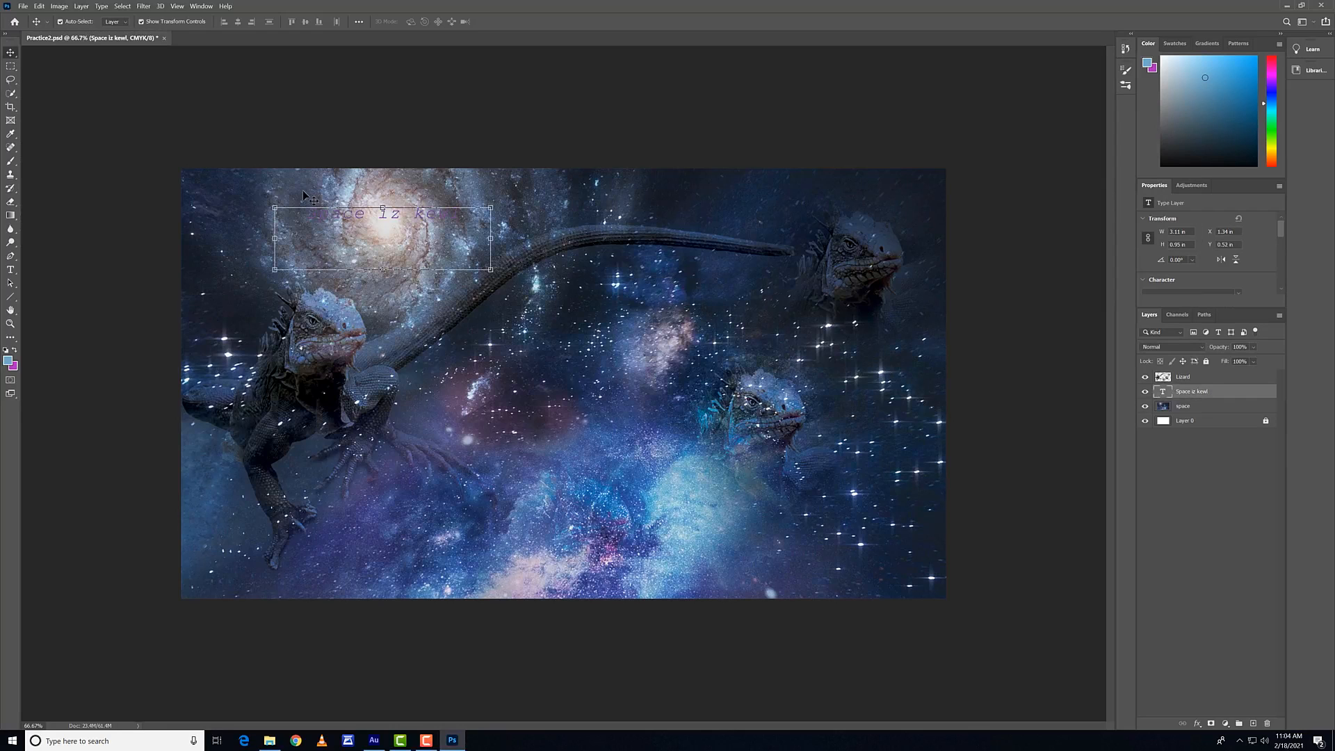
pyautogui.click(737, 174)
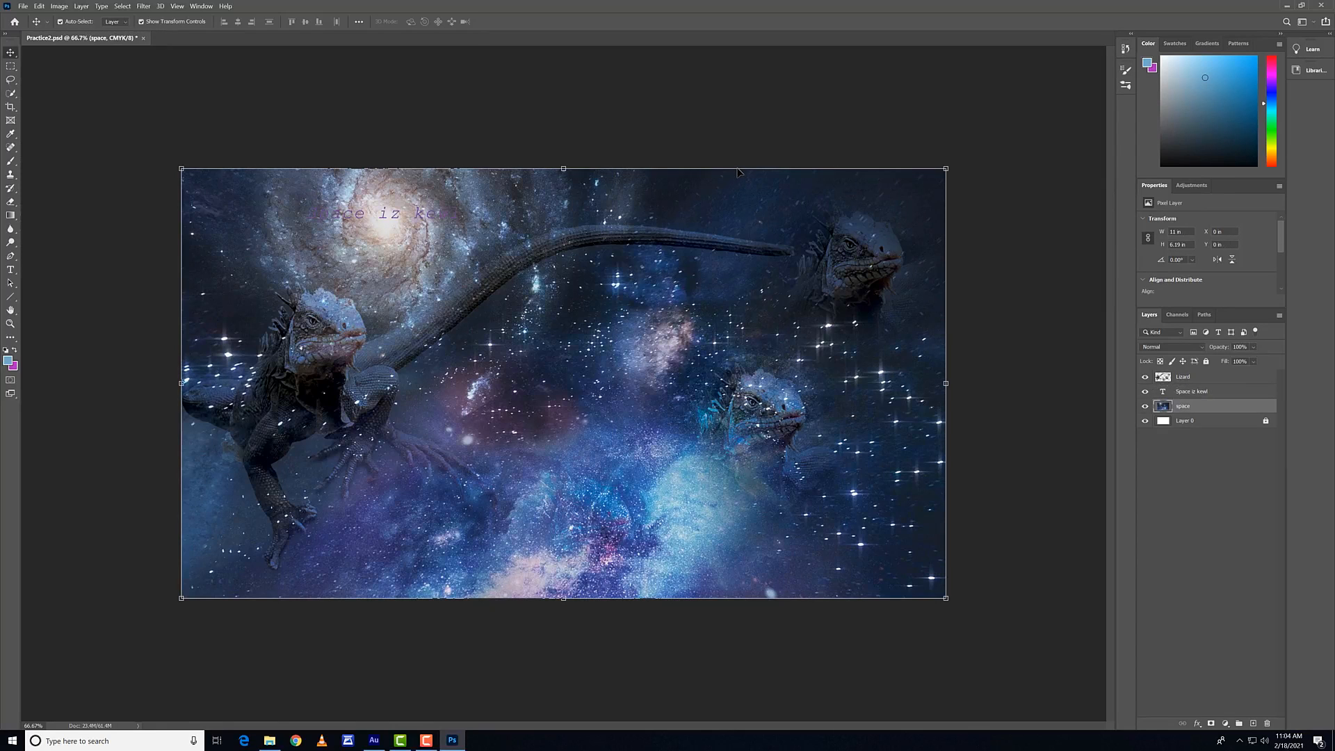
pyautogui.click(602, 152)
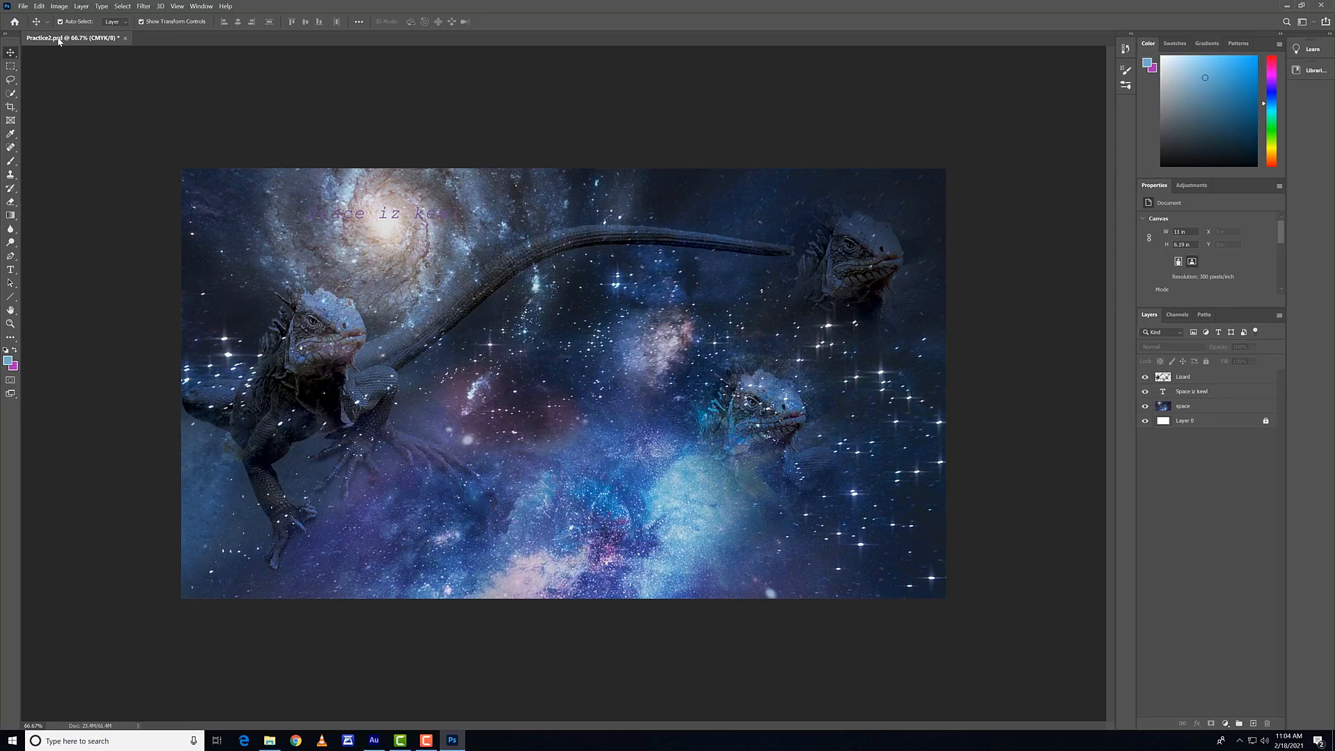
# Step: Open the Save As dialog for the Practice2 document and move the dialog away from the artwork's centre
pyautogui.click(21, 5)
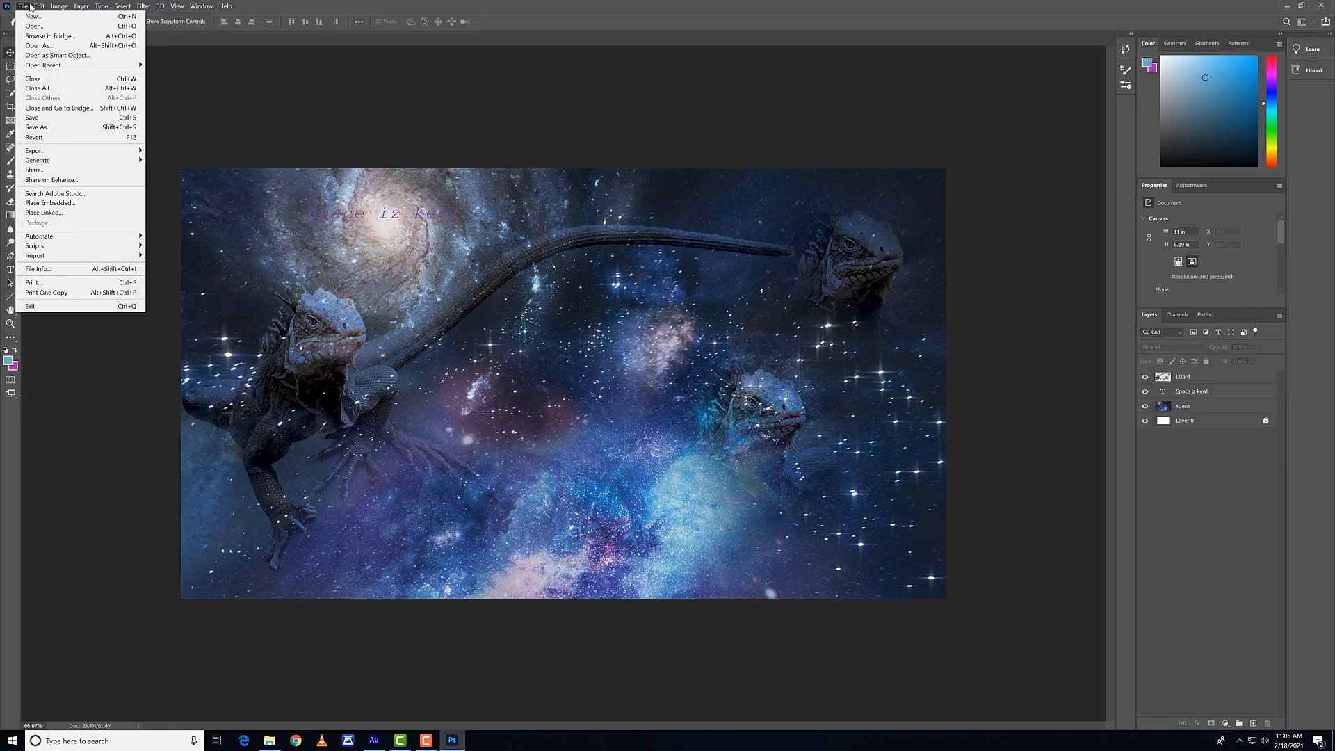
pyautogui.click(42, 127)
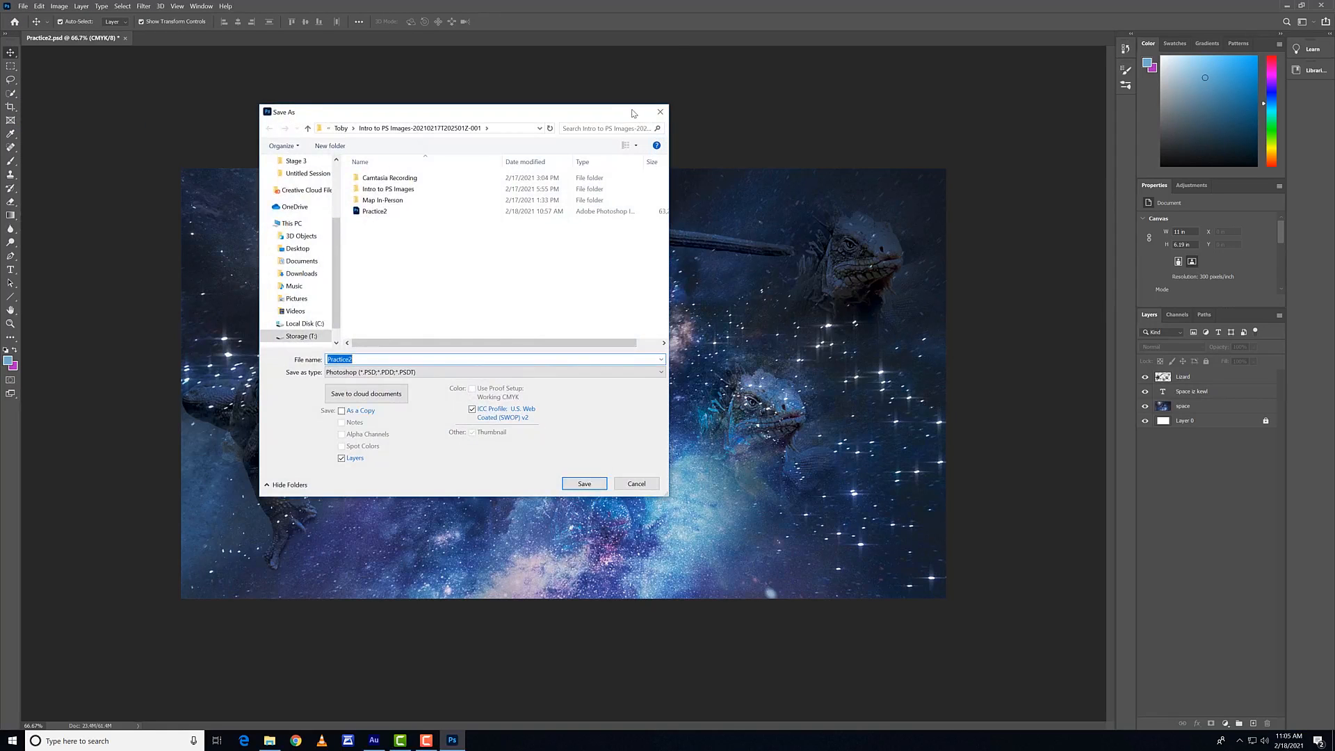
pyautogui.moveTo(633, 112); pyautogui.dragTo(564, 99)
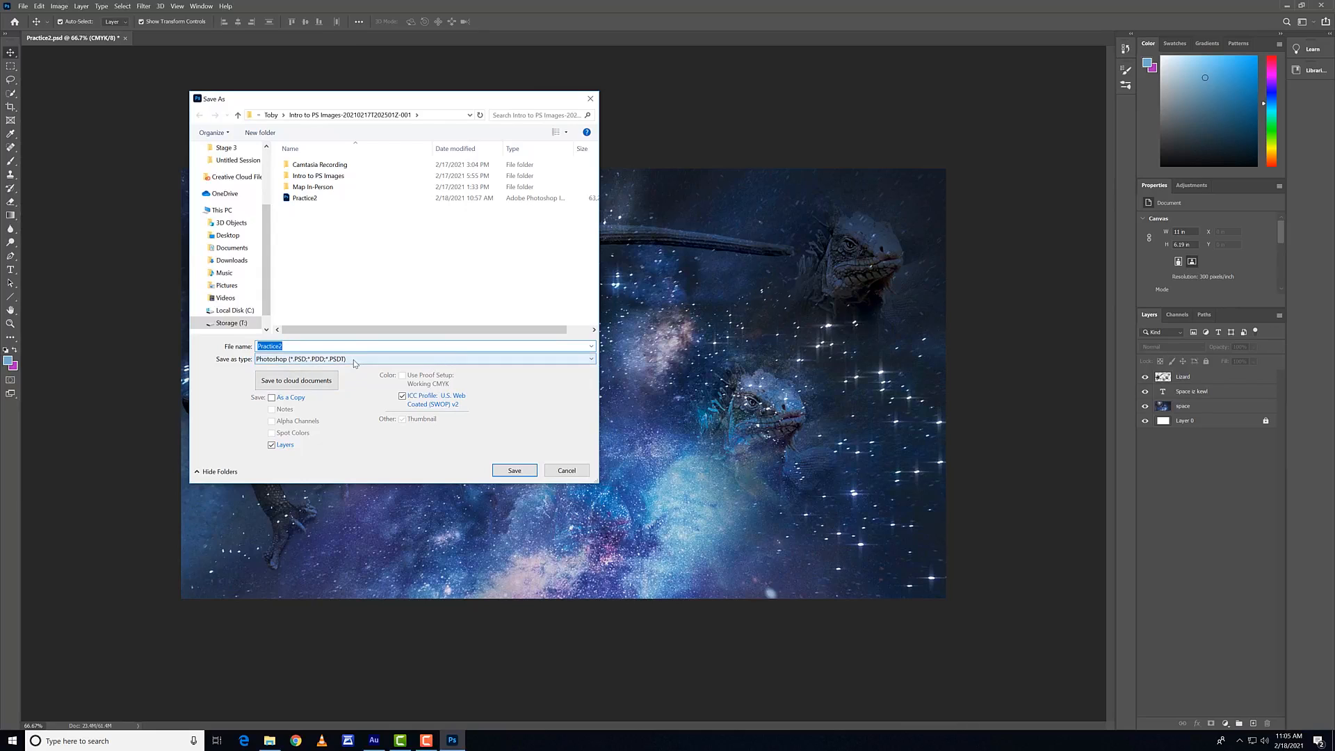
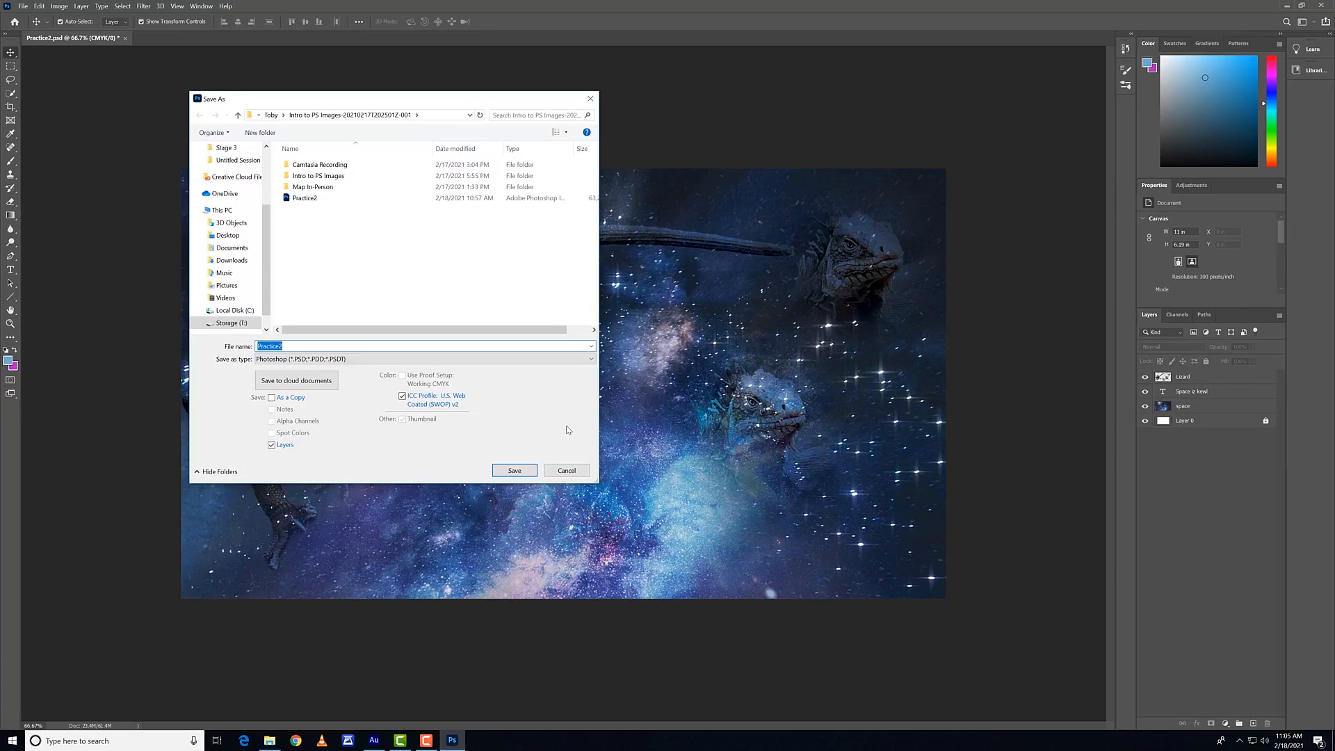
# Step: Save the layered document as Practice2 in Photoshop format, replacing the existing file and accepting the format options
pyautogui.click(513, 471)
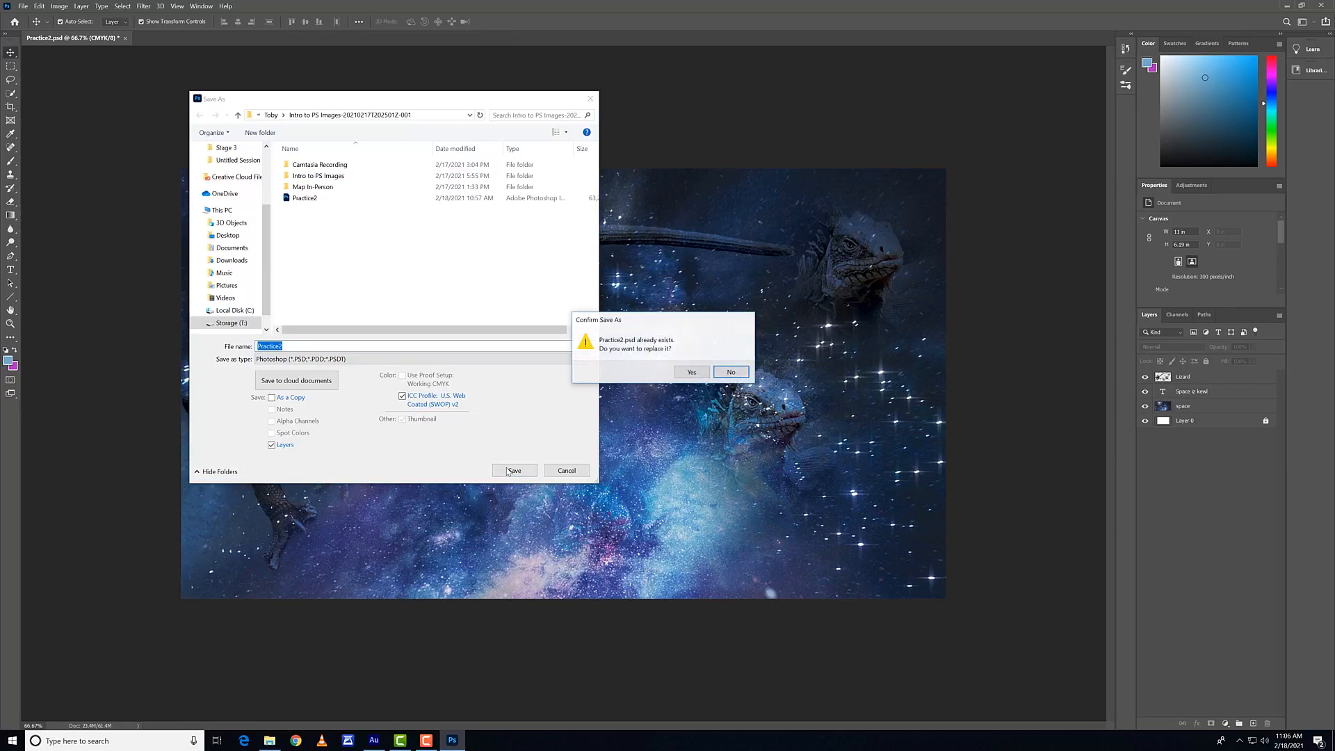
pyautogui.click(692, 372)
pyautogui.click(782, 219)
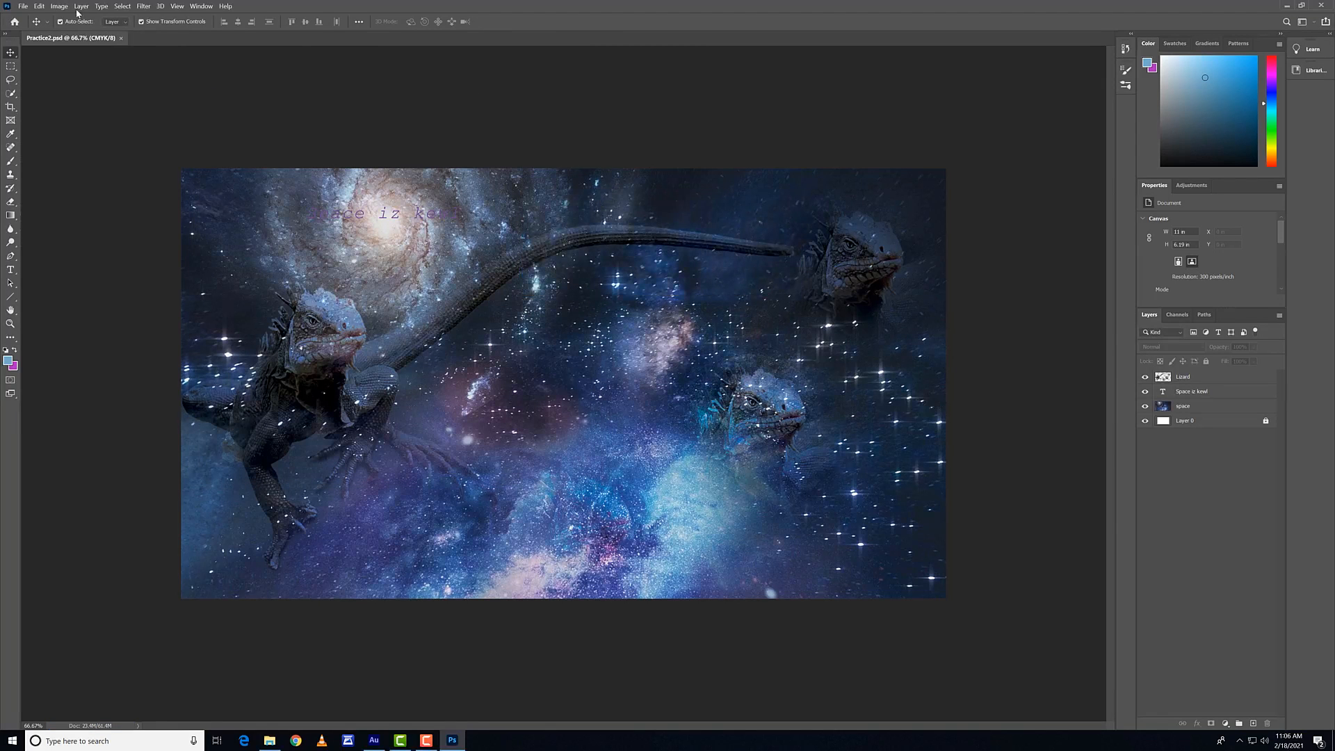
# Step: Start saving a copy of the composition as Practice2 in JPEG format in the same folder
pyautogui.click(23, 6)
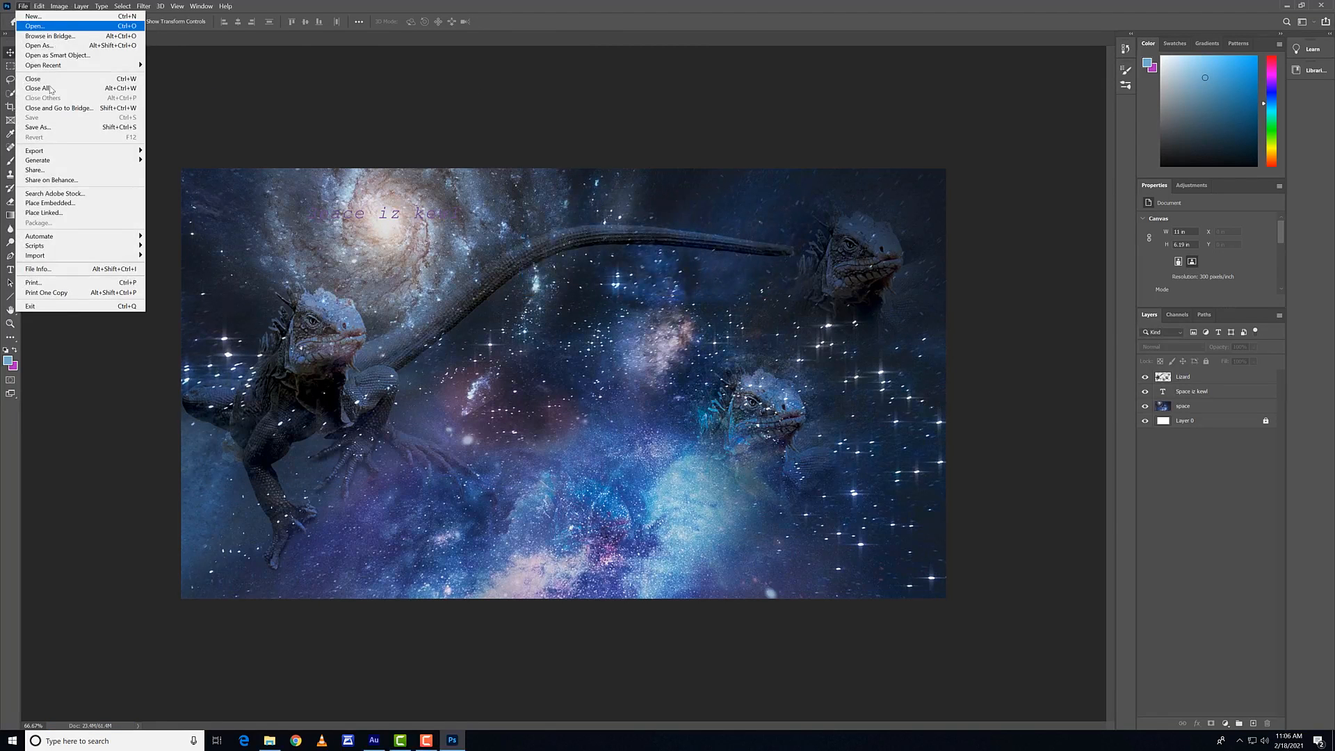
pyautogui.click(77, 128)
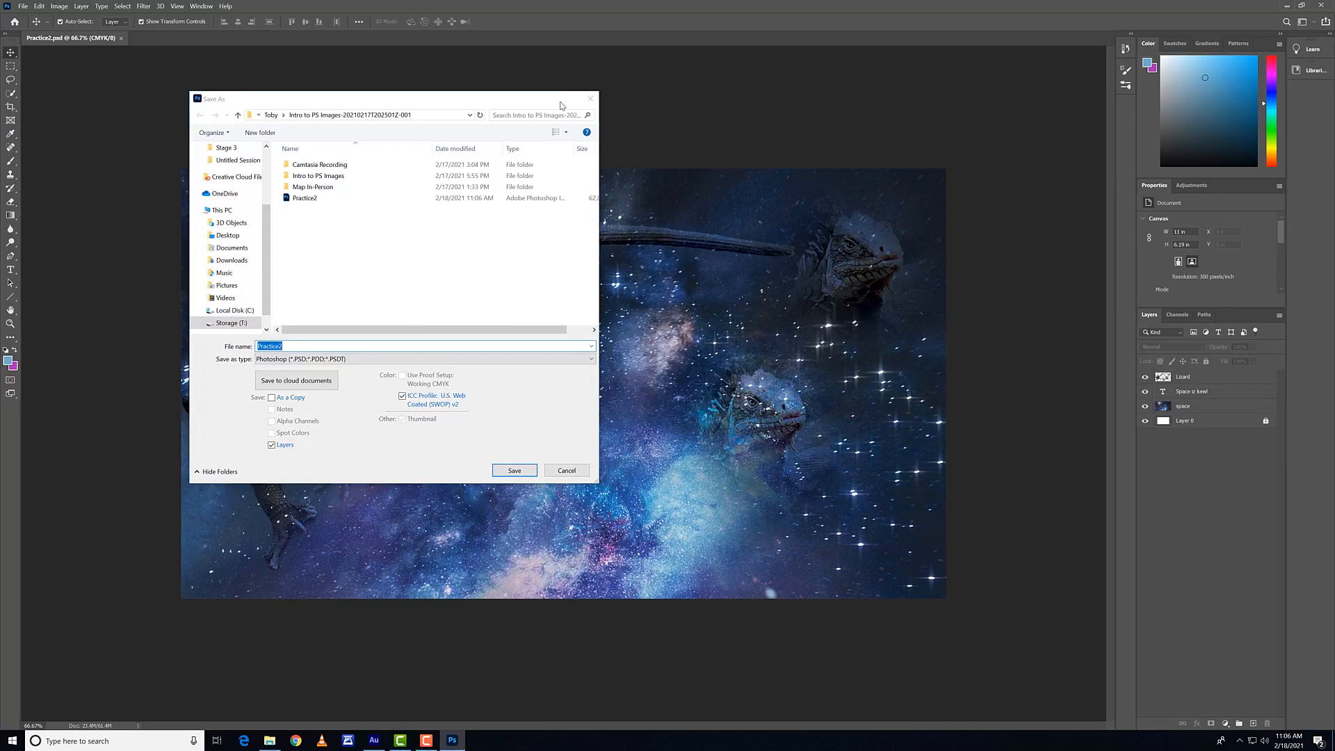
pyautogui.moveTo(561, 105); pyautogui.dragTo(443, 99)
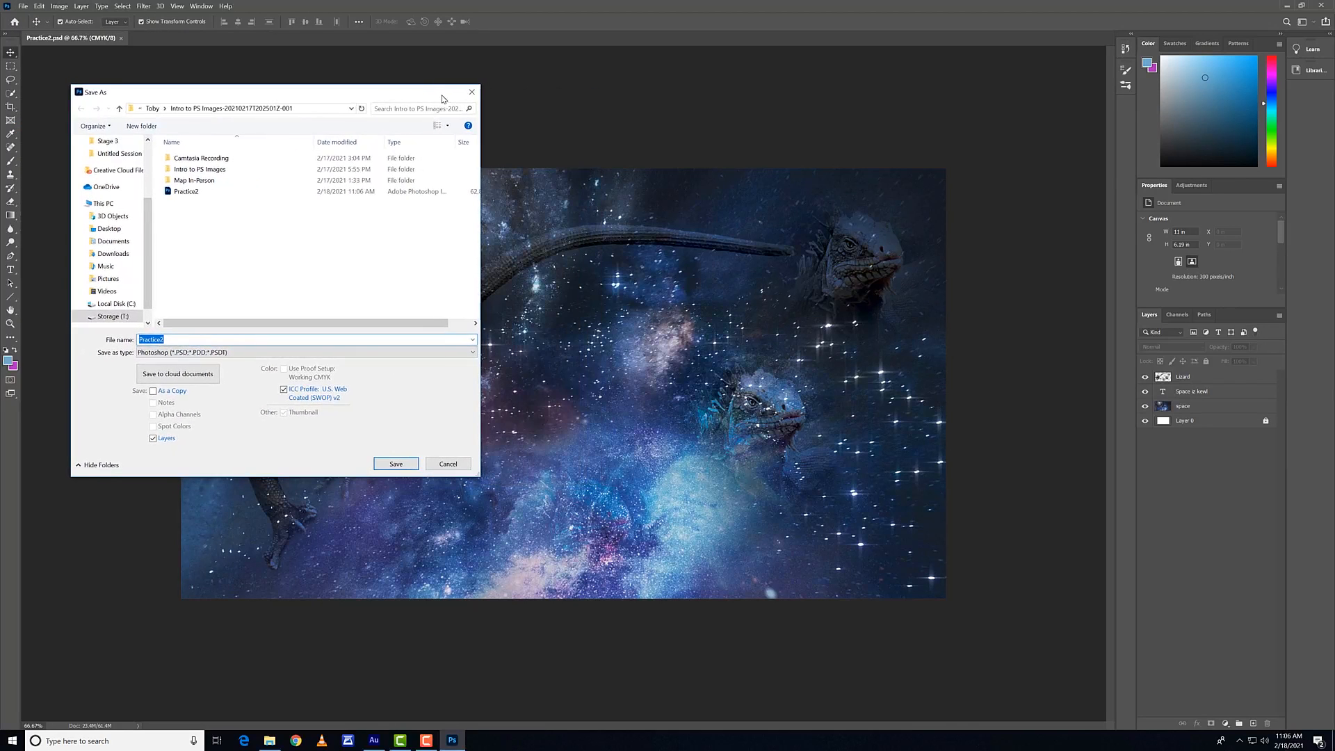
pyautogui.click(417, 352)
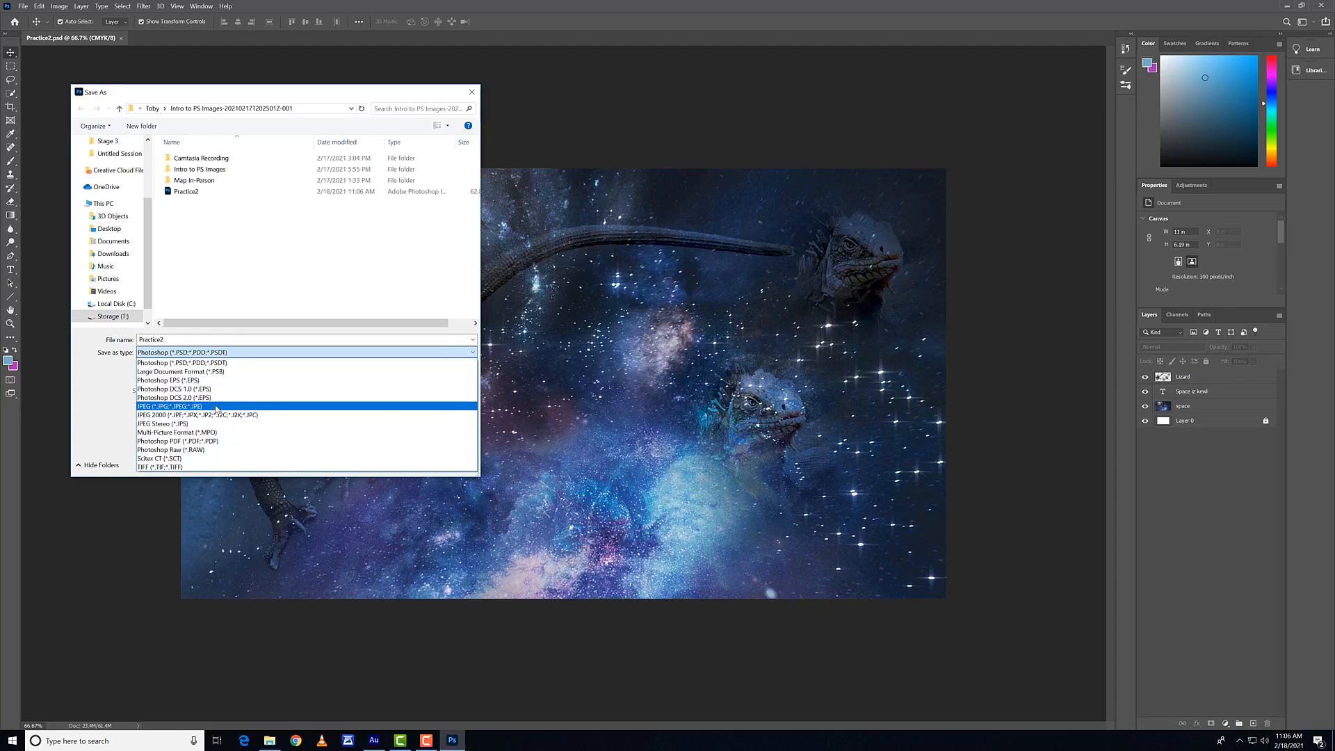
pyautogui.click(216, 410)
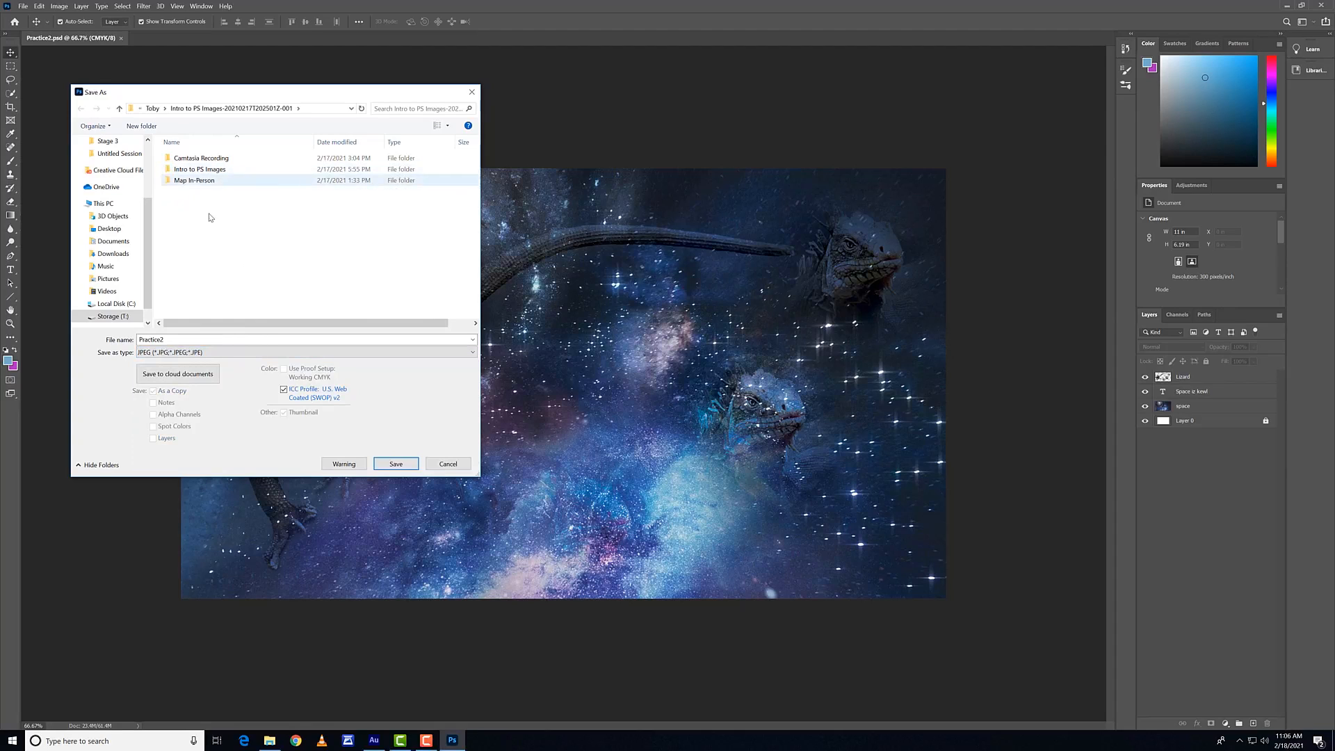
pyautogui.click(395, 464)
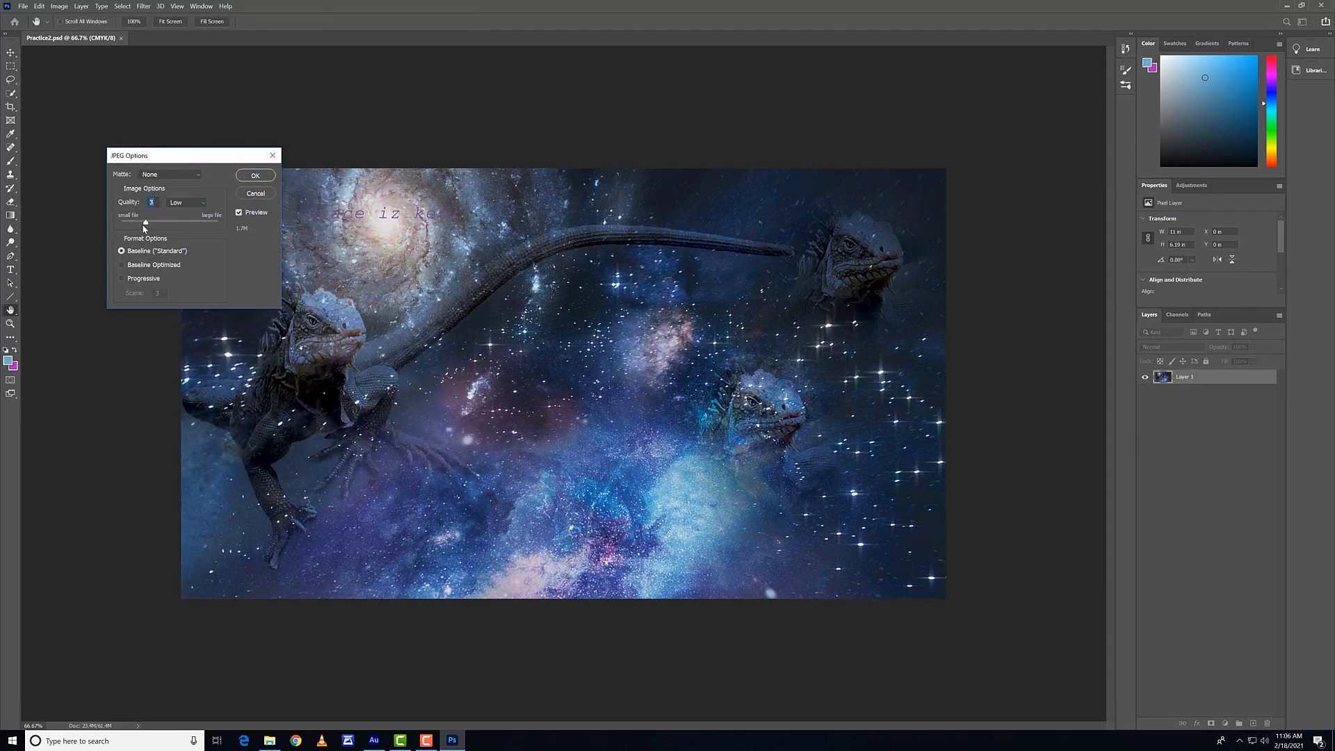
# Step: Try several JPEG quality levels, settle on 9 (High) with Baseline ("Standard") format, and save the JPEG
pyautogui.click(152, 221)
pyautogui.moveTo(195, 225); pyautogui.dragTo(166, 232)
pyautogui.moveTo(198, 225); pyautogui.dragTo(145, 226)
pyautogui.moveTo(194, 231); pyautogui.dragTo(195, 230)
pyautogui.moveTo(248, 157); pyautogui.dragTo(358, 326)
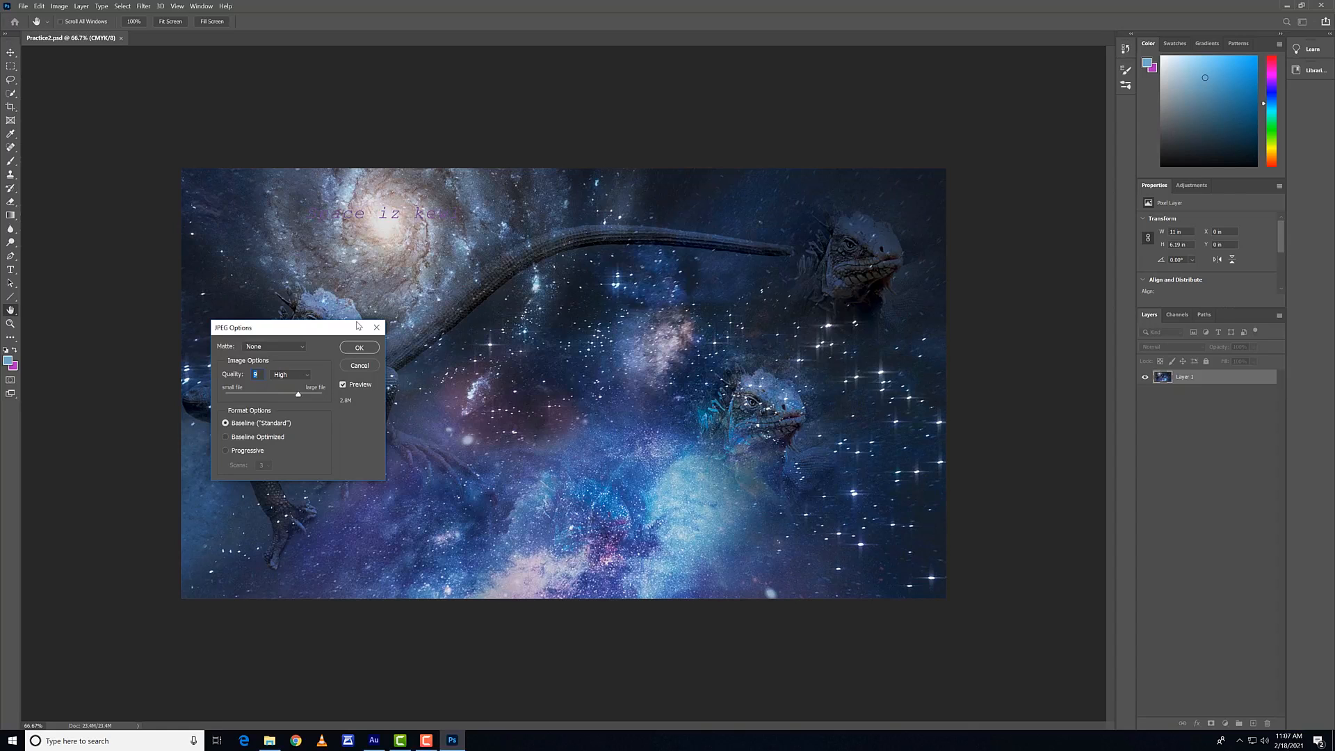
pyautogui.moveTo(356, 325); pyautogui.dragTo(308, 247)
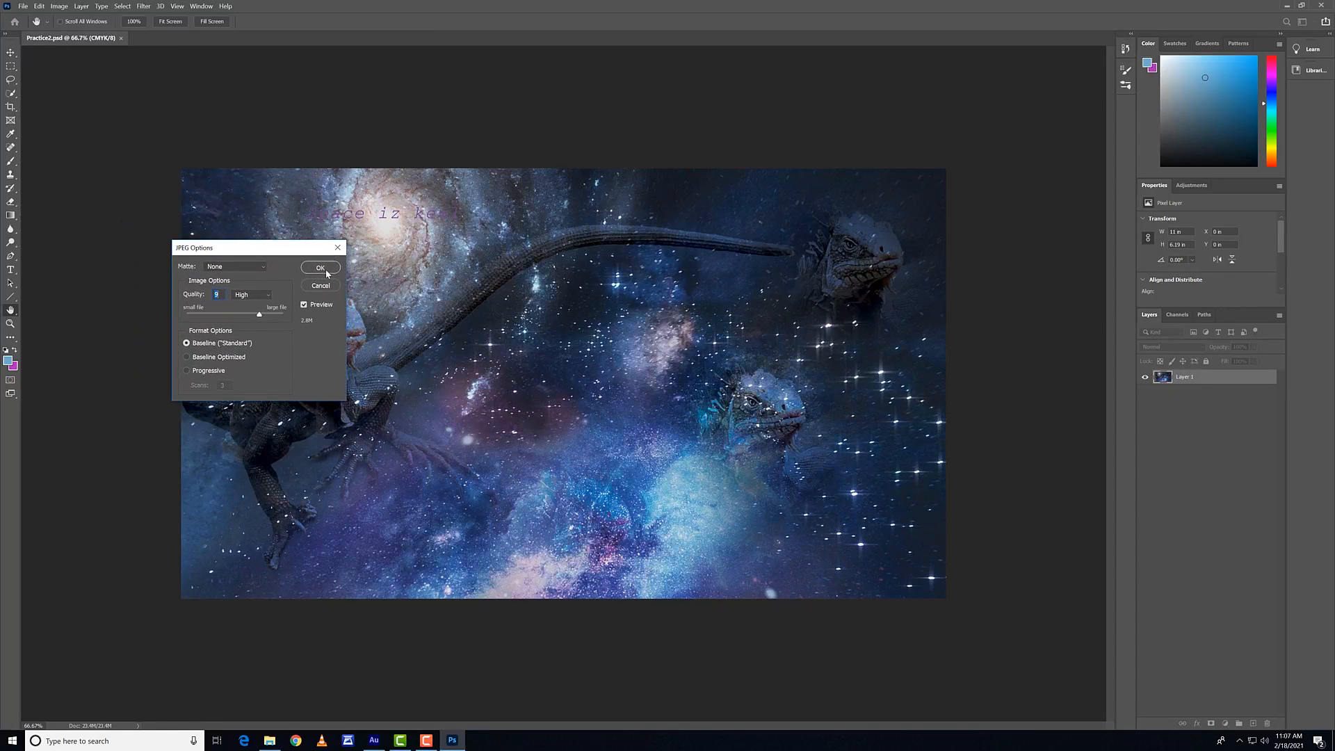
pyautogui.click(325, 270)
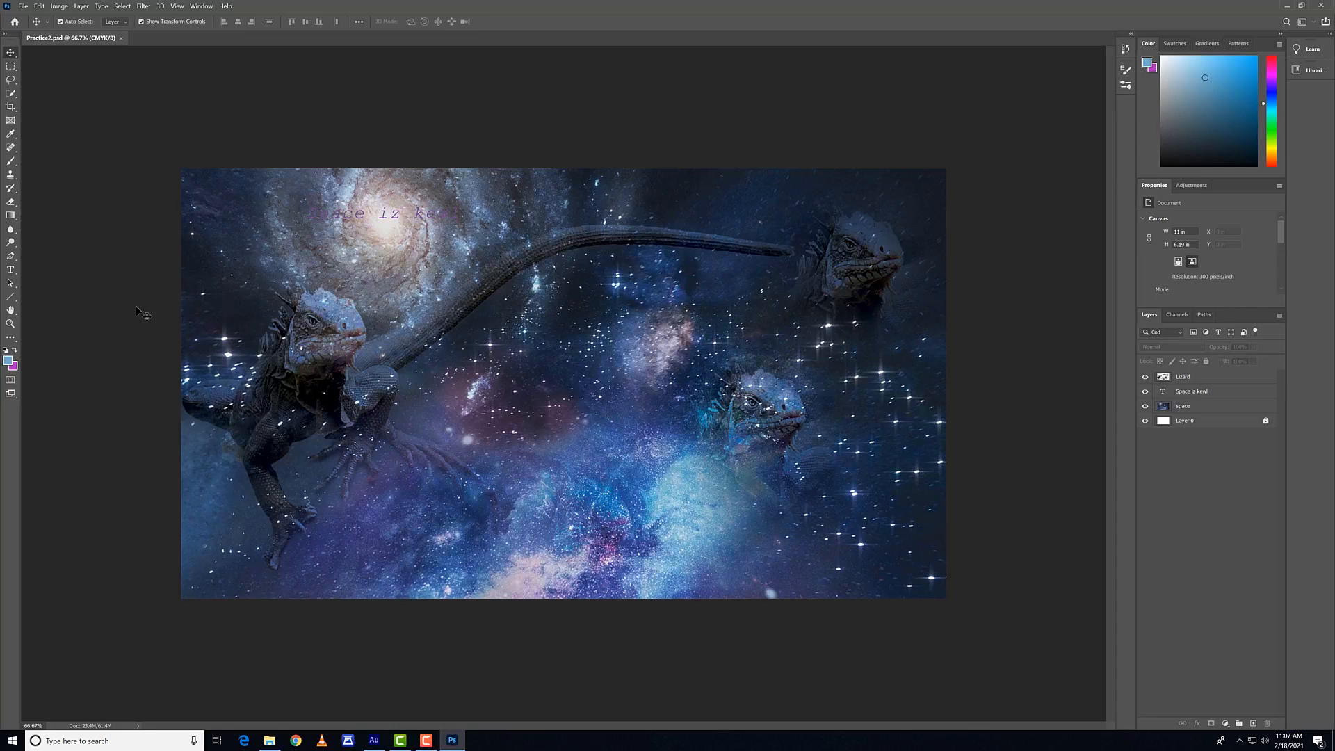
# Step: Open Export As for the composition and set the file format to PNG
pyautogui.click(21, 7)
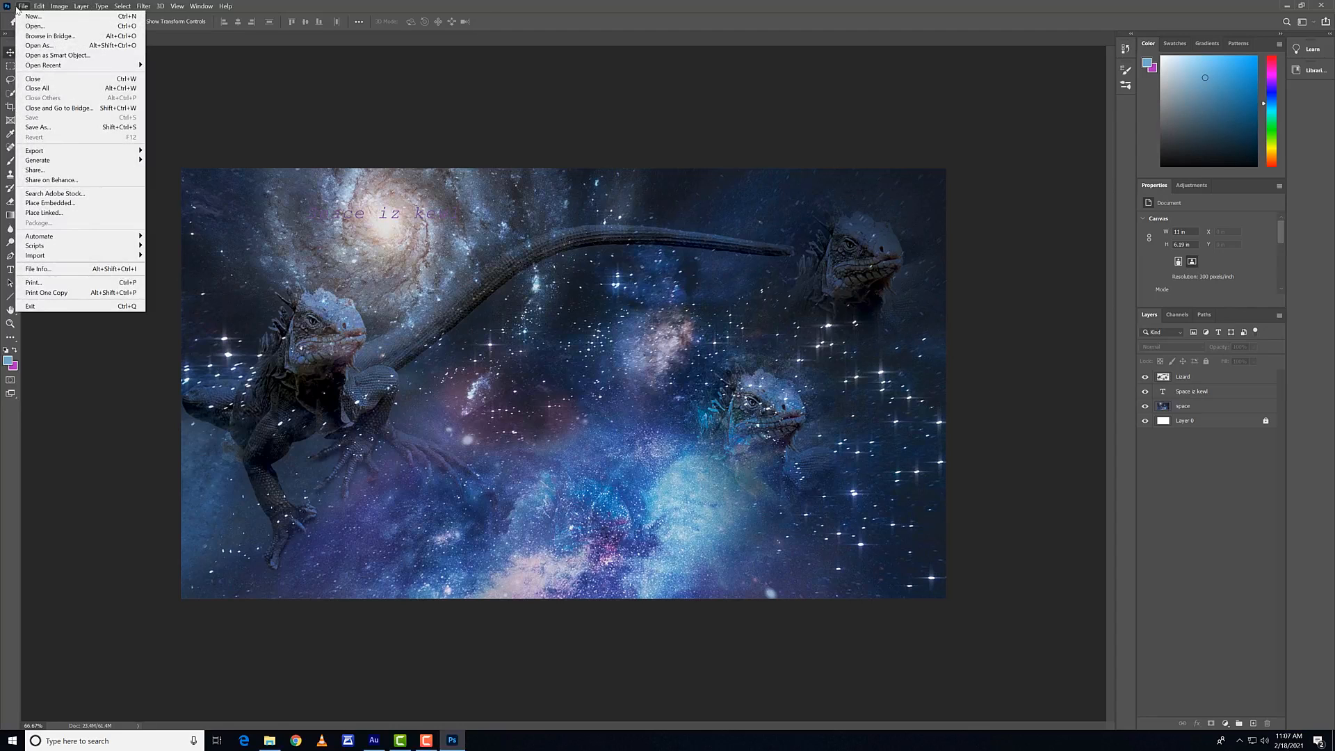
pyautogui.moveTo(82, 152)
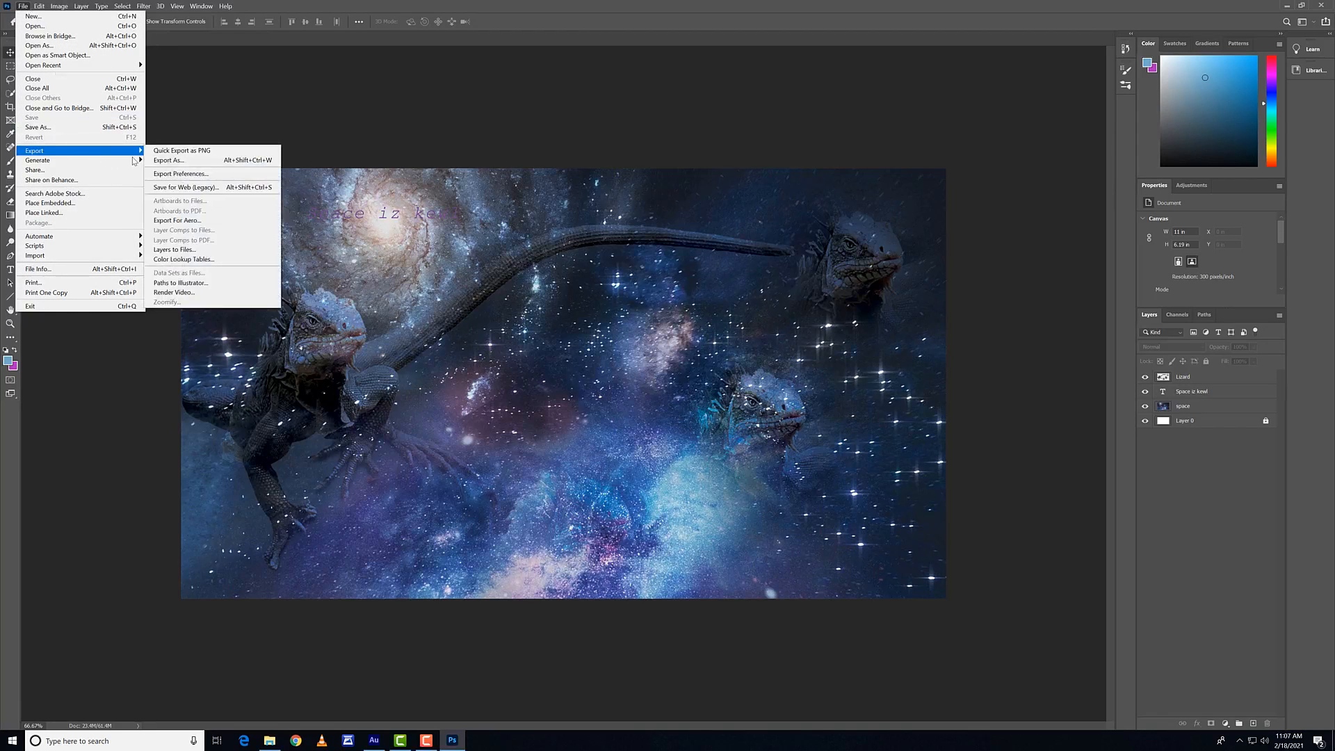
pyautogui.click(169, 160)
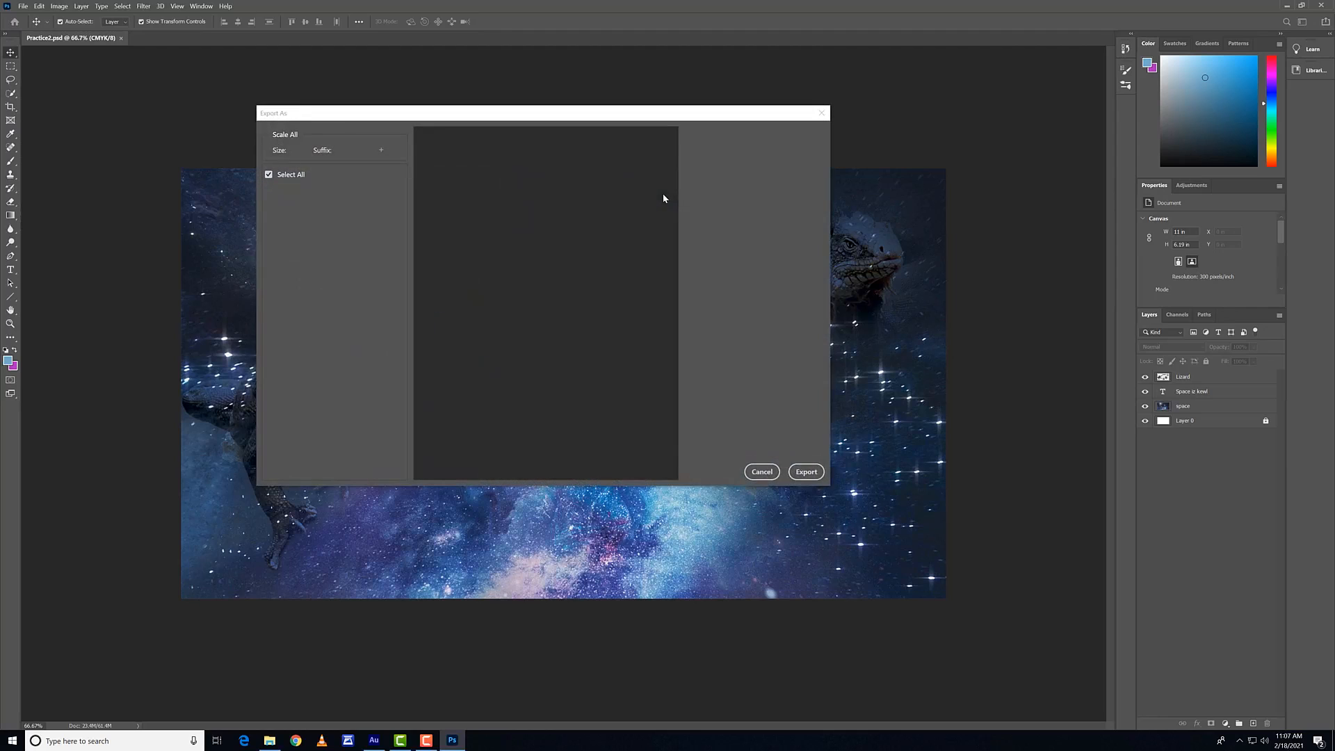
pyautogui.moveTo(650, 114); pyautogui.dragTo(461, 134)
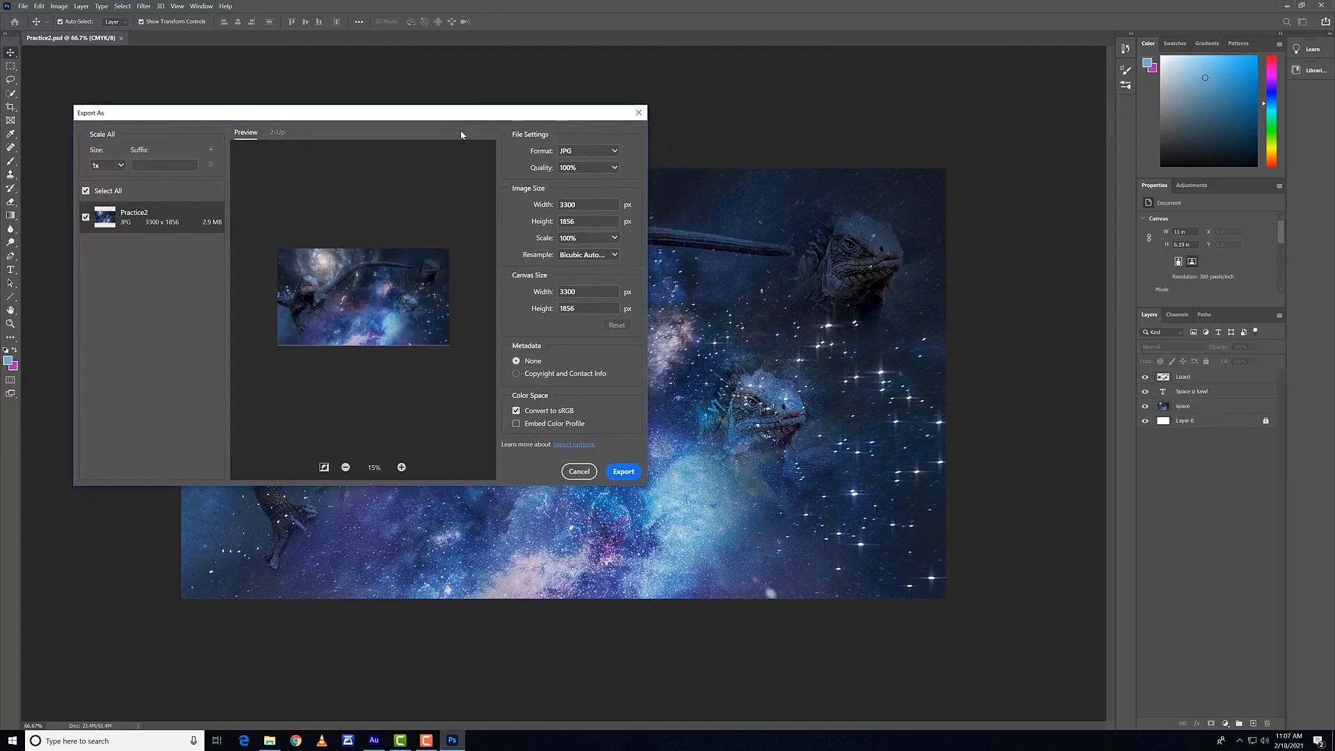
pyautogui.click(589, 151)
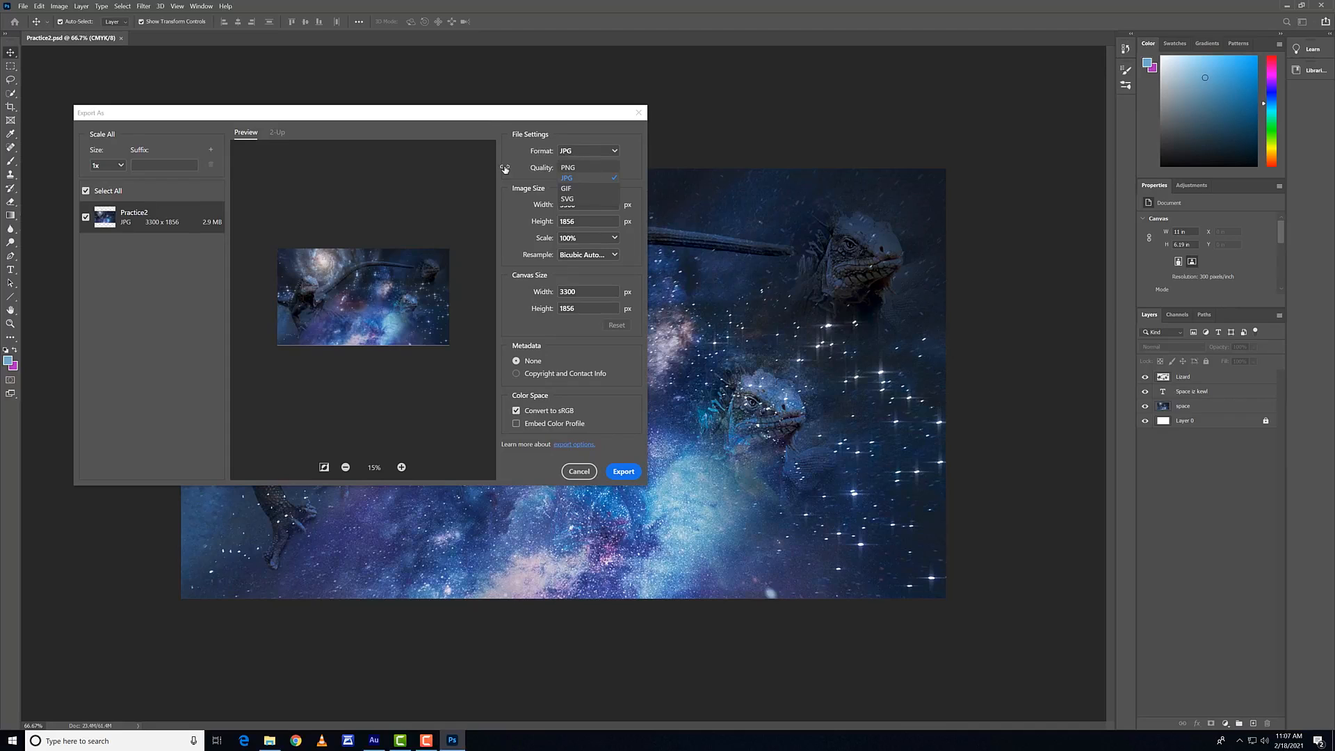
pyautogui.click(590, 166)
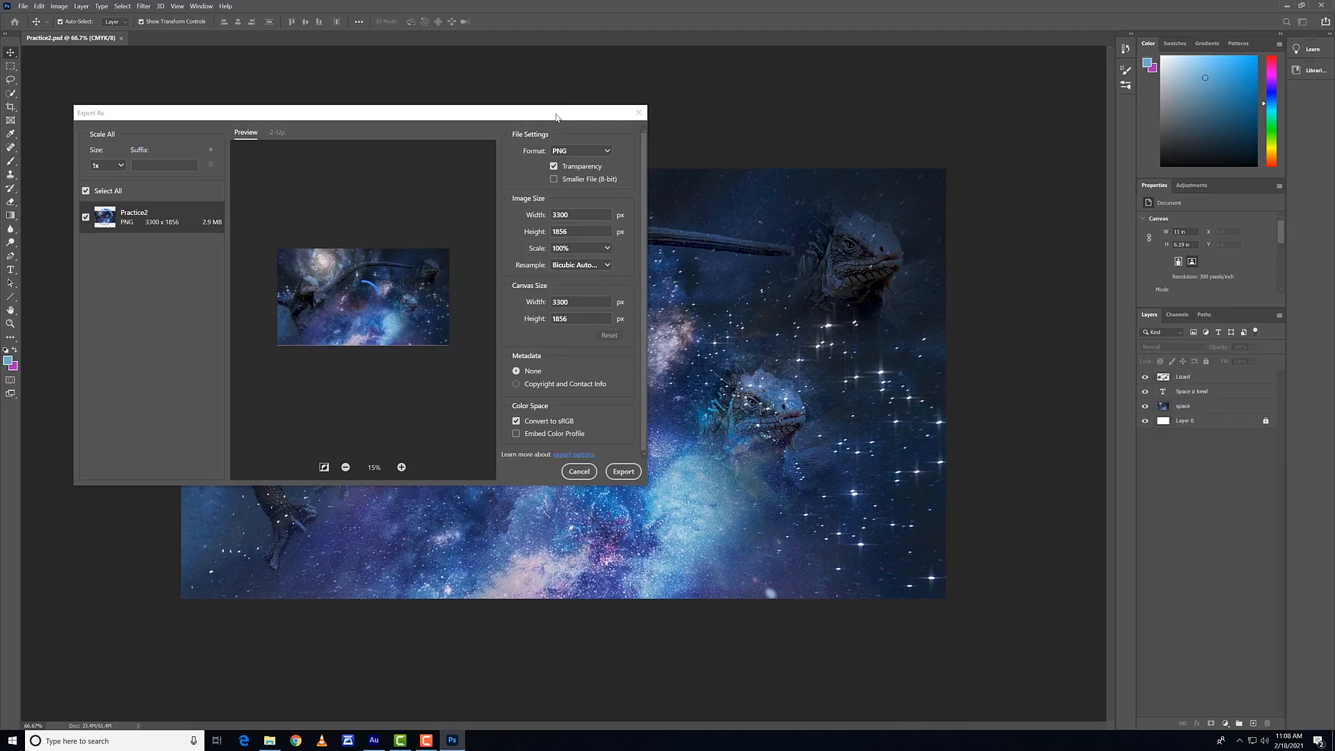
# Step: Set the exported image's width to 500 px, keeping its proportions
pyautogui.moveTo(557, 117); pyautogui.dragTo(596, 120)
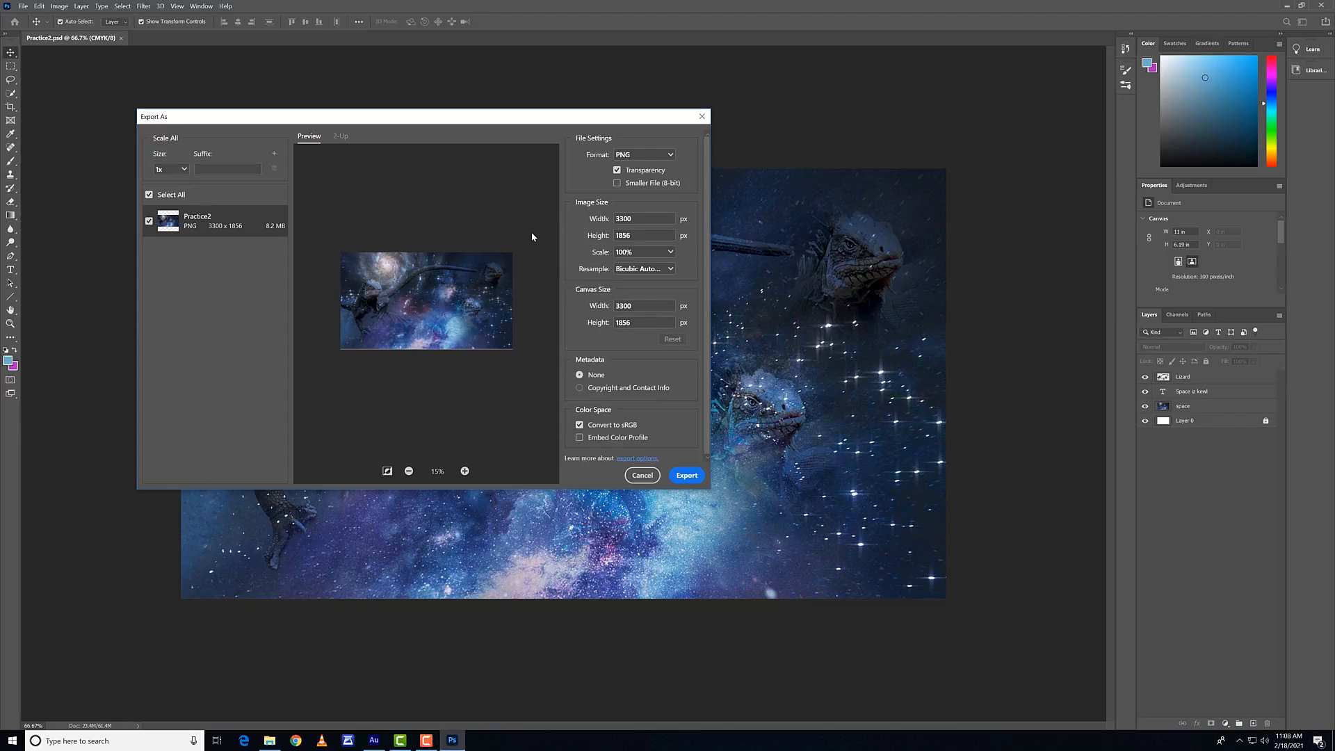
pyautogui.doubleClick(653, 219)
pyautogui.write('5010')
pyautogui.press('BackSpace')
pyautogui.press('BackSpace')
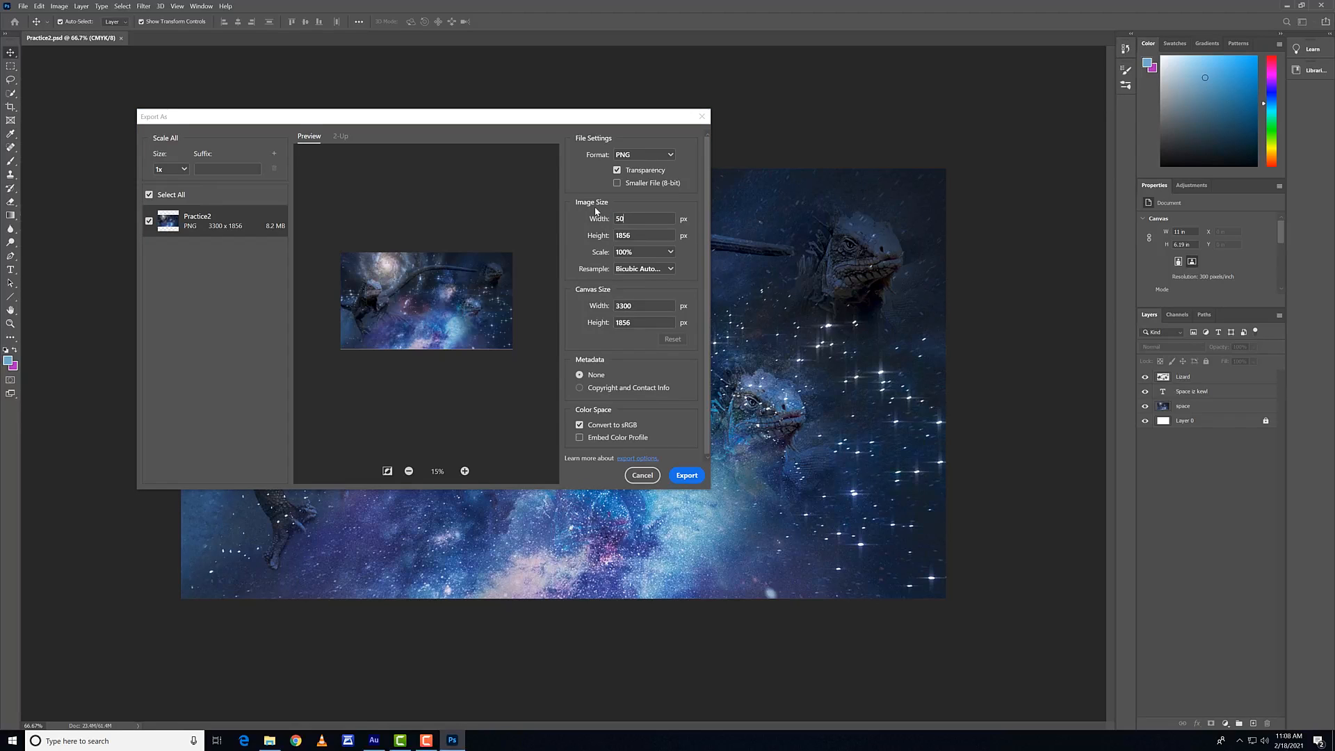
pyautogui.write('0')
pyautogui.click(584, 250)
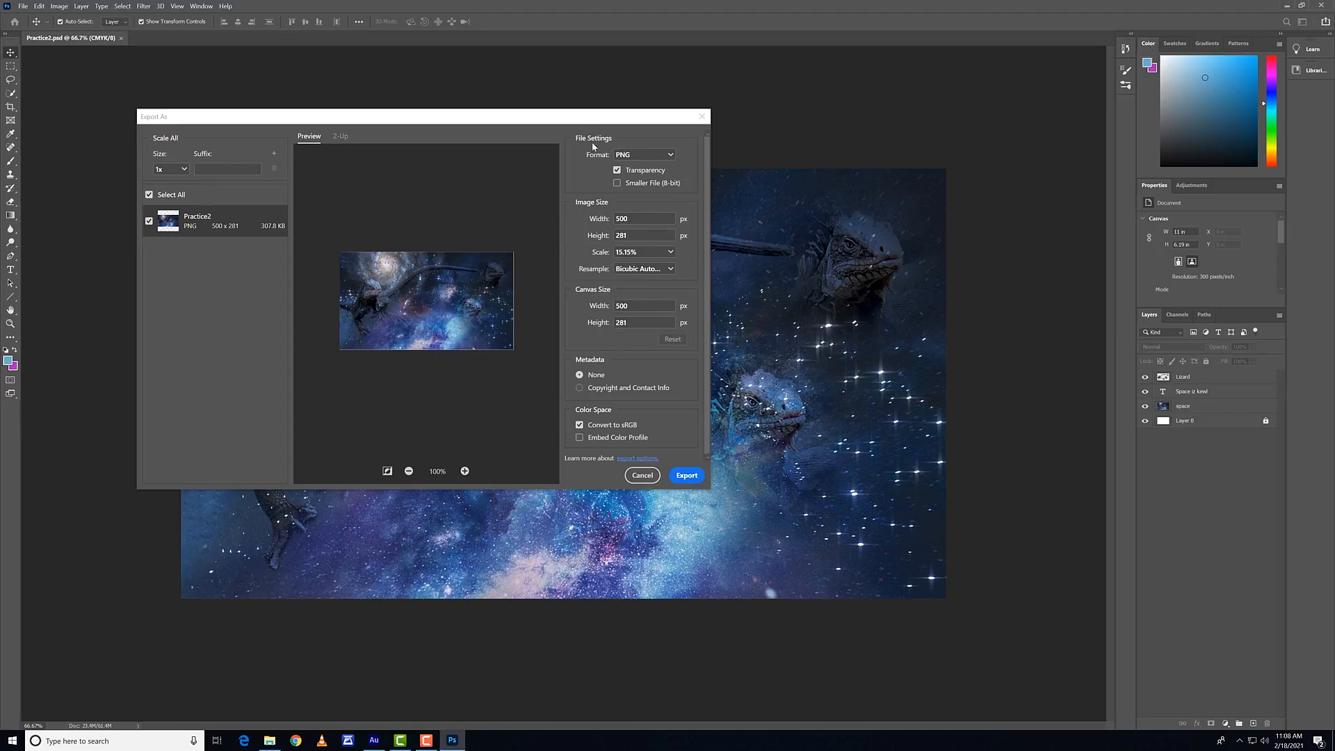
pyautogui.moveTo(585, 119); pyautogui.dragTo(577, 117)
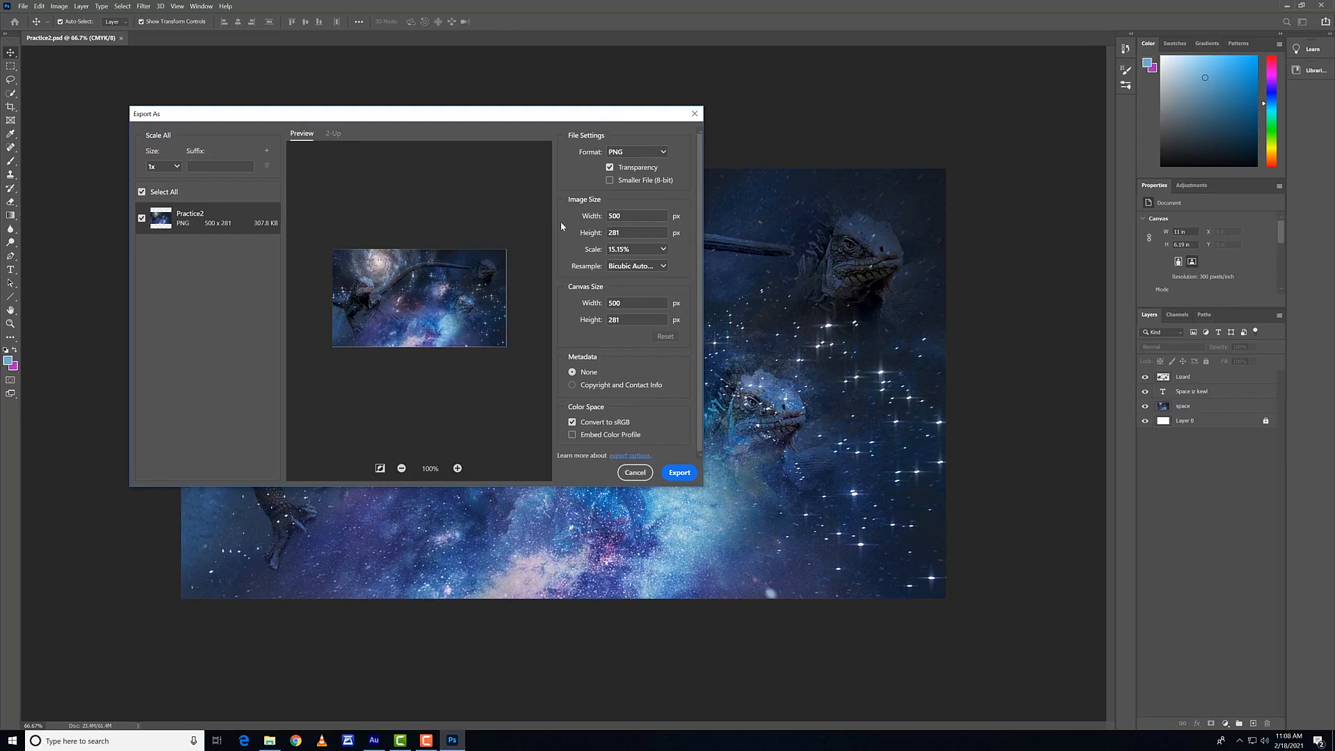
# Step: Review the resampling methods, keep Bicubic Automatic, and export the PNG as Practice2 in the same folder
pyautogui.click(638, 265)
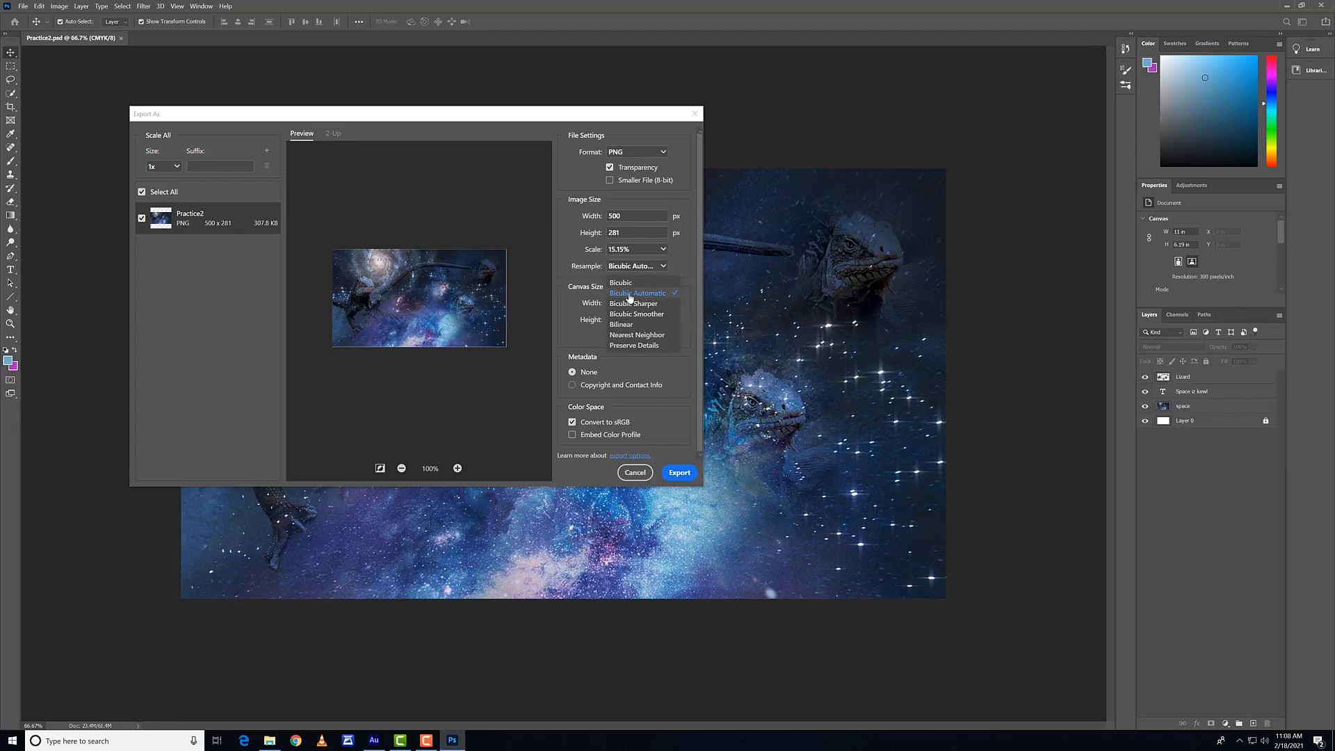
pyautogui.click(628, 294)
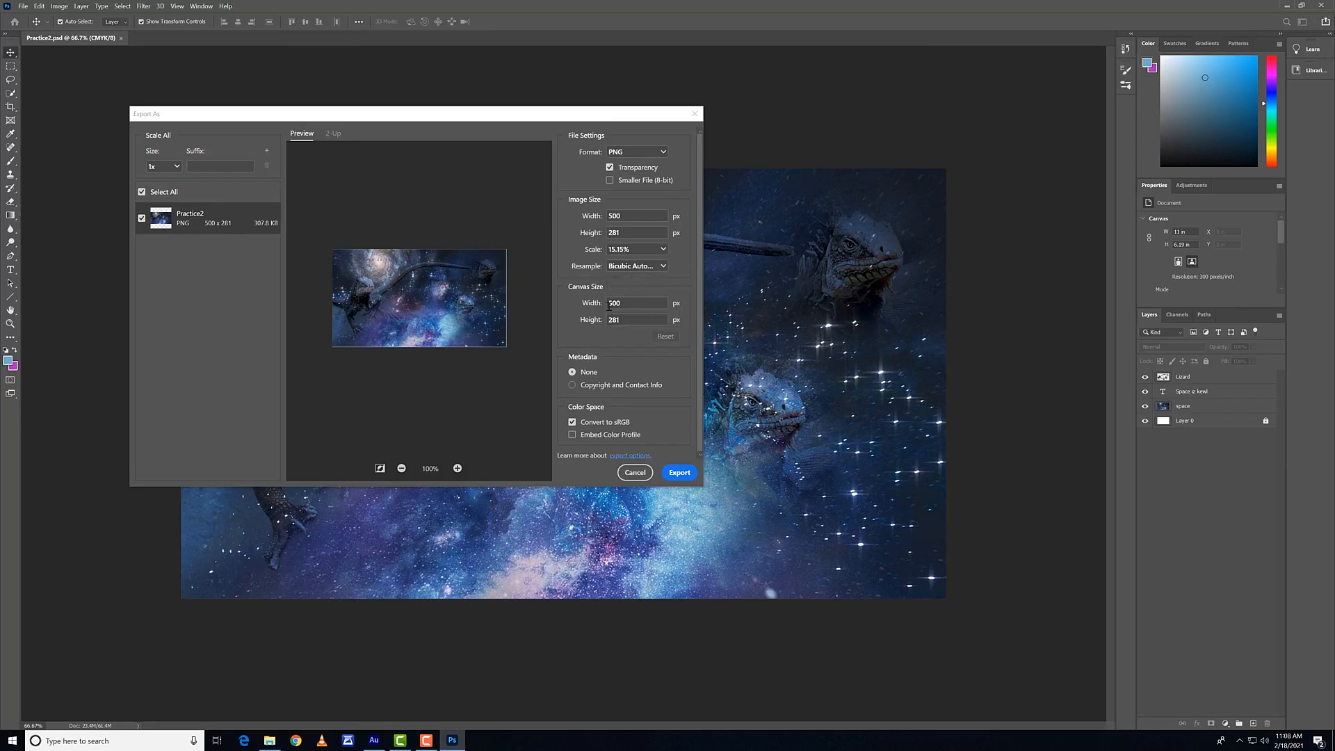
pyautogui.click(634, 266)
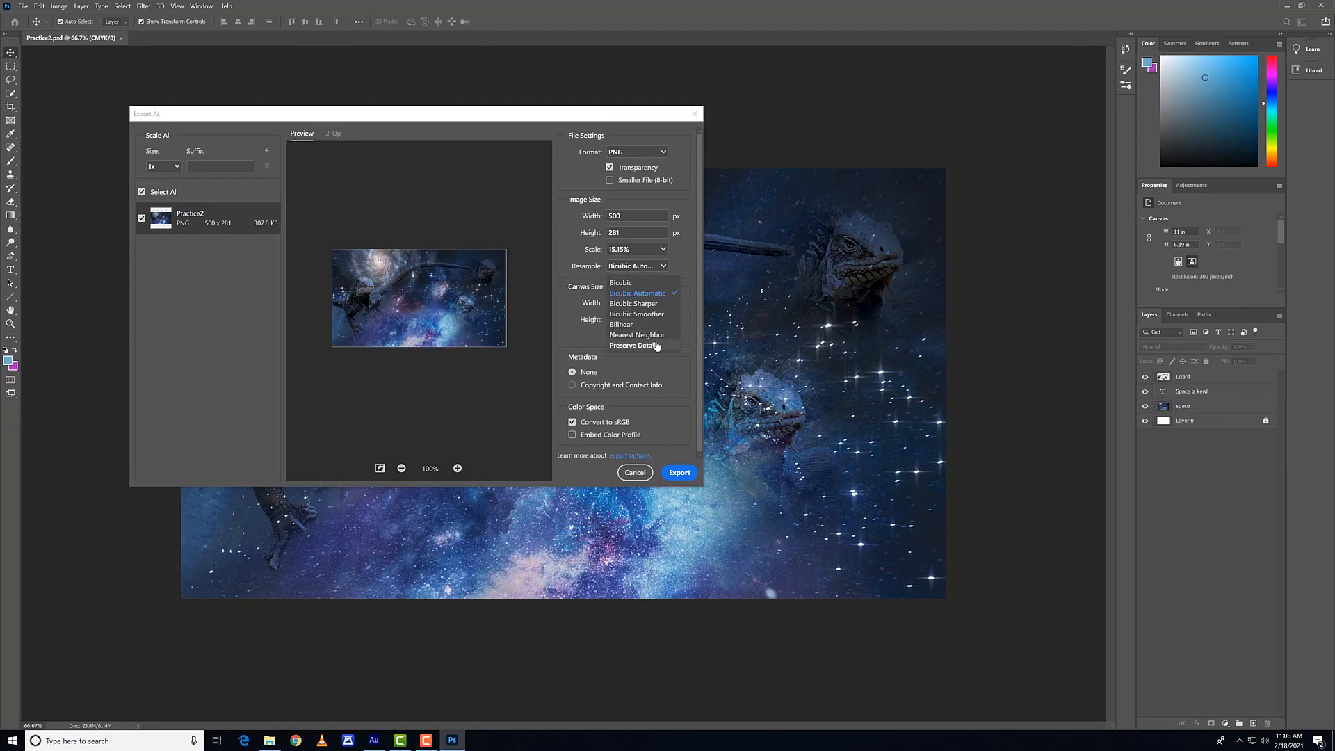
pyautogui.click(636, 293)
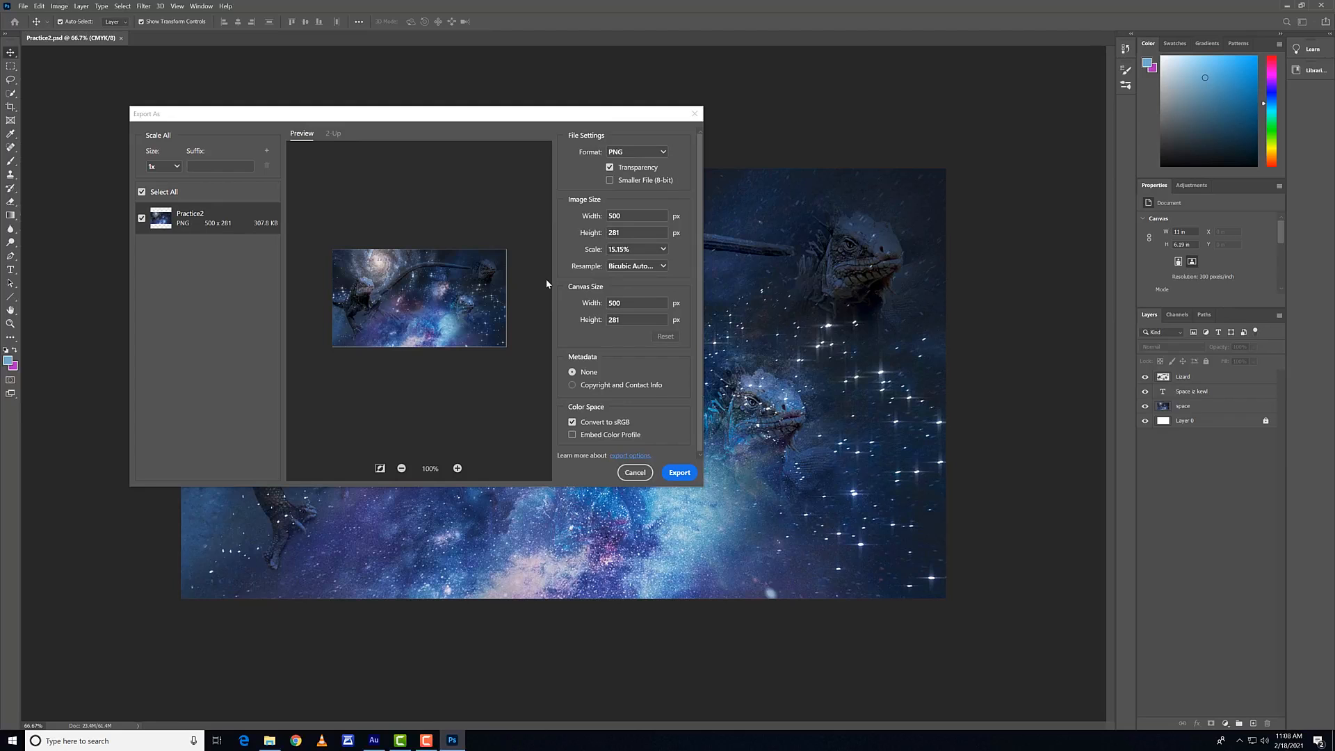
pyautogui.click(672, 478)
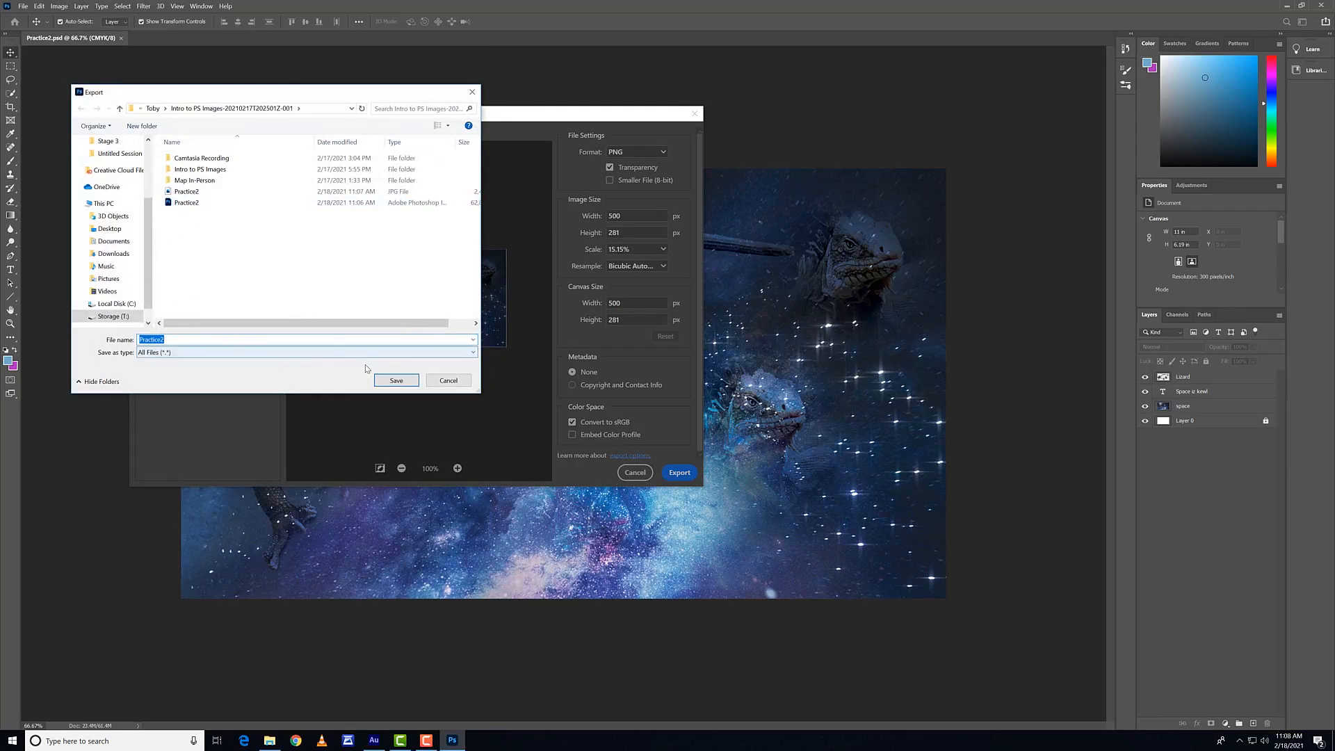
pyautogui.click(397, 382)
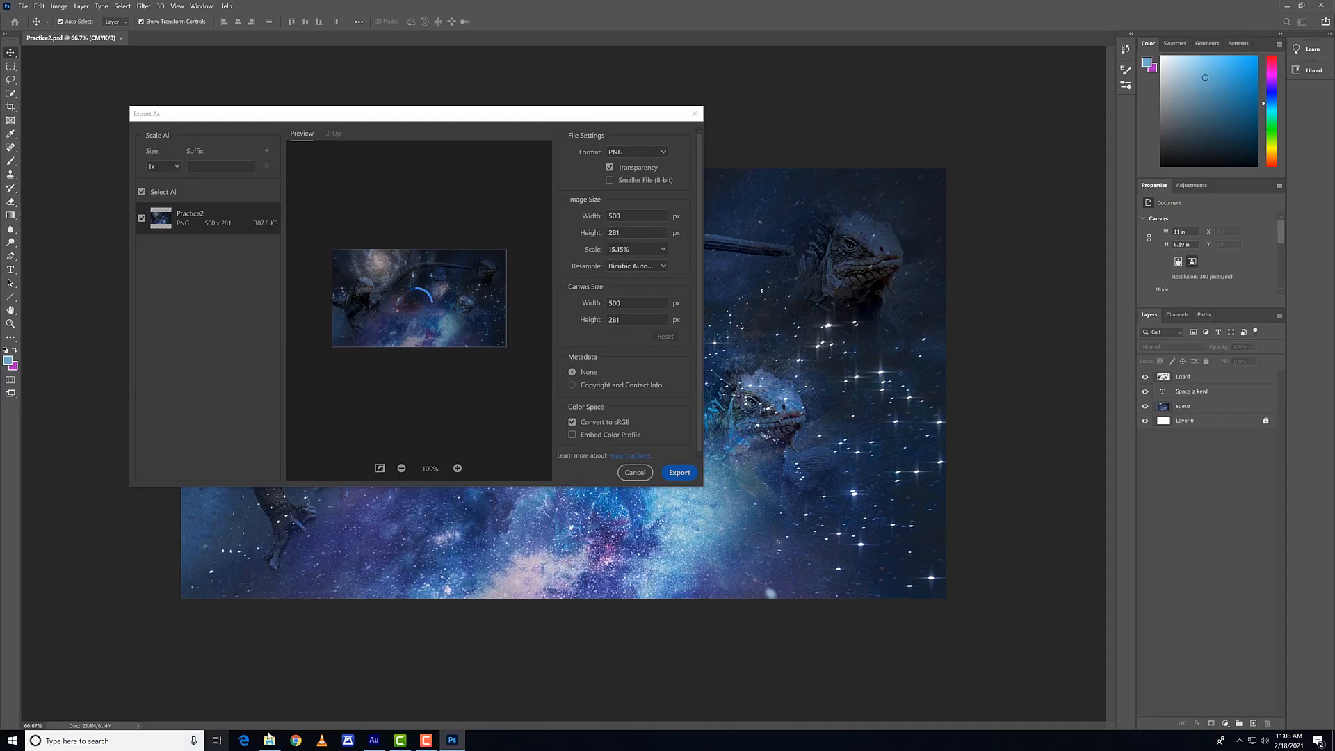
# Step: Switch to File Explorer, inspect the saved Practice2 files in the Intro to PS Images-20210217T202501Z-001 folder, and close the window to return to Photoshop
pyautogui.click(269, 739)
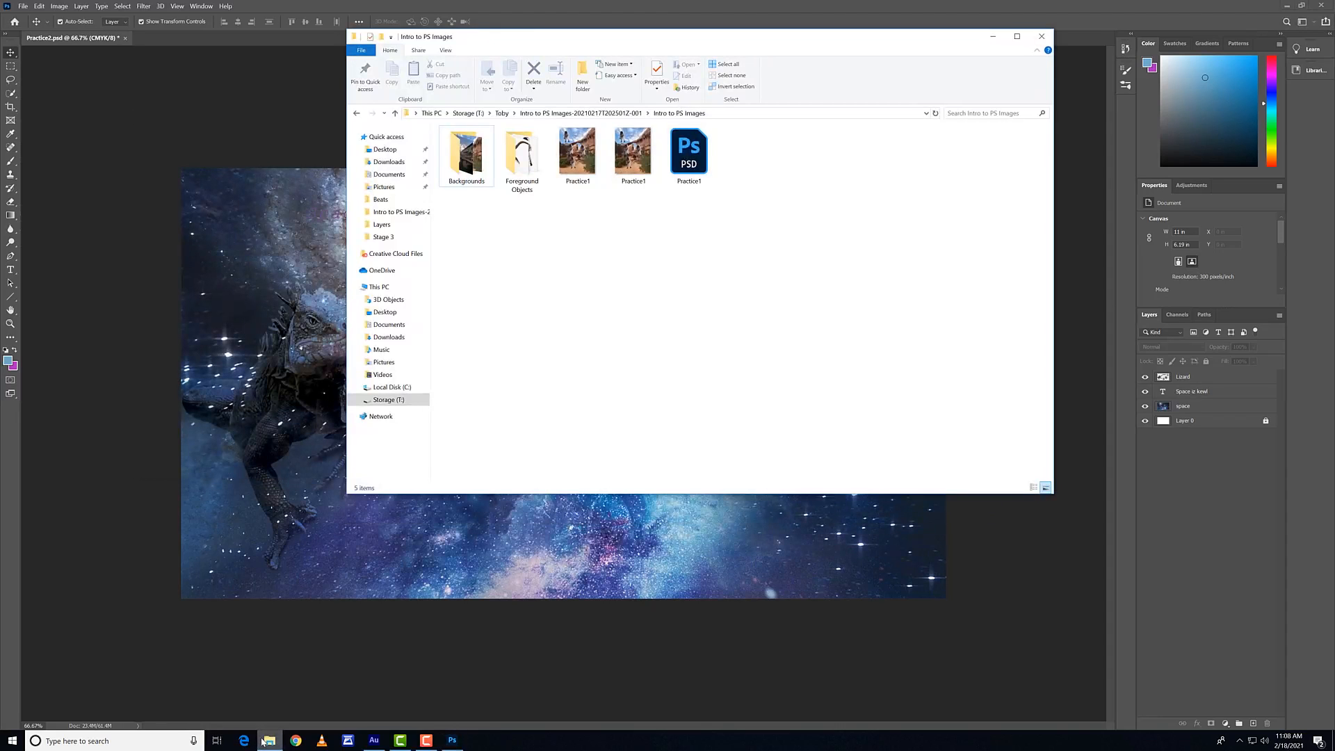
pyautogui.click(564, 114)
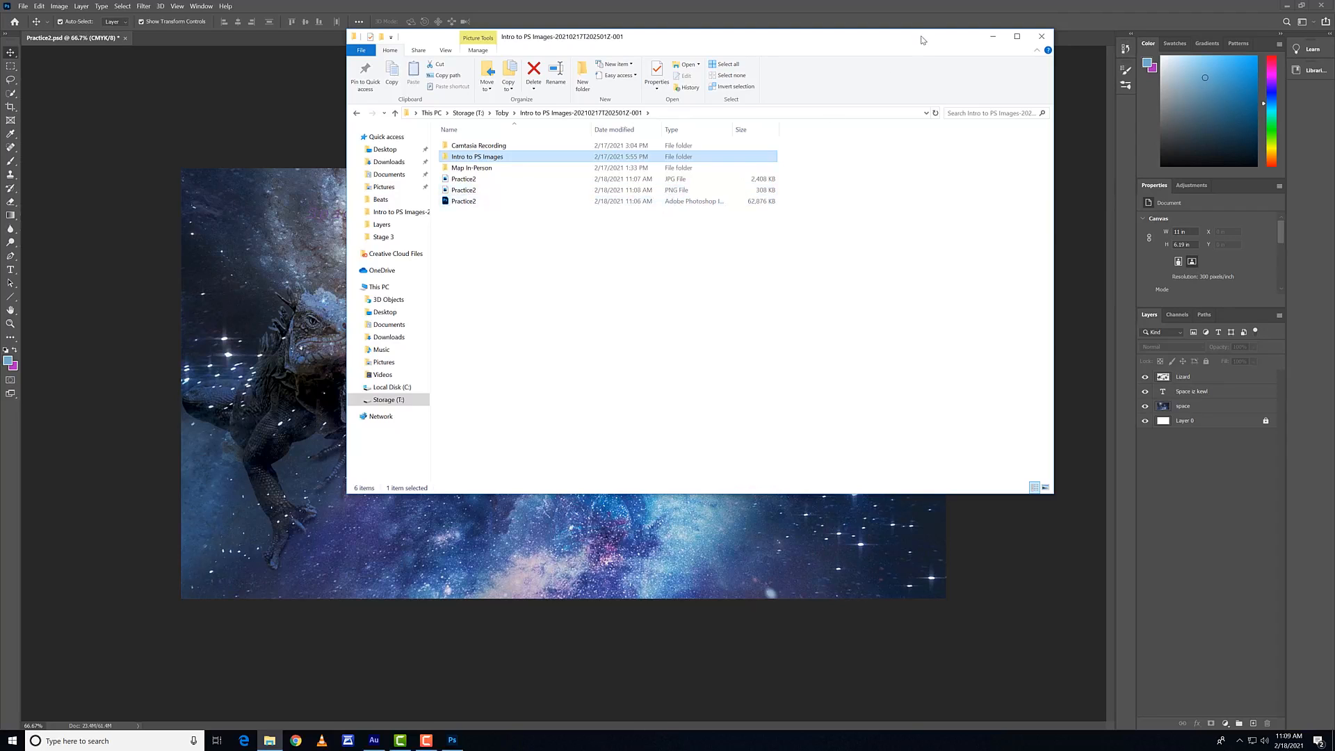
pyautogui.moveTo(922, 40); pyautogui.dragTo(622, 85)
pyautogui.click(743, 82)
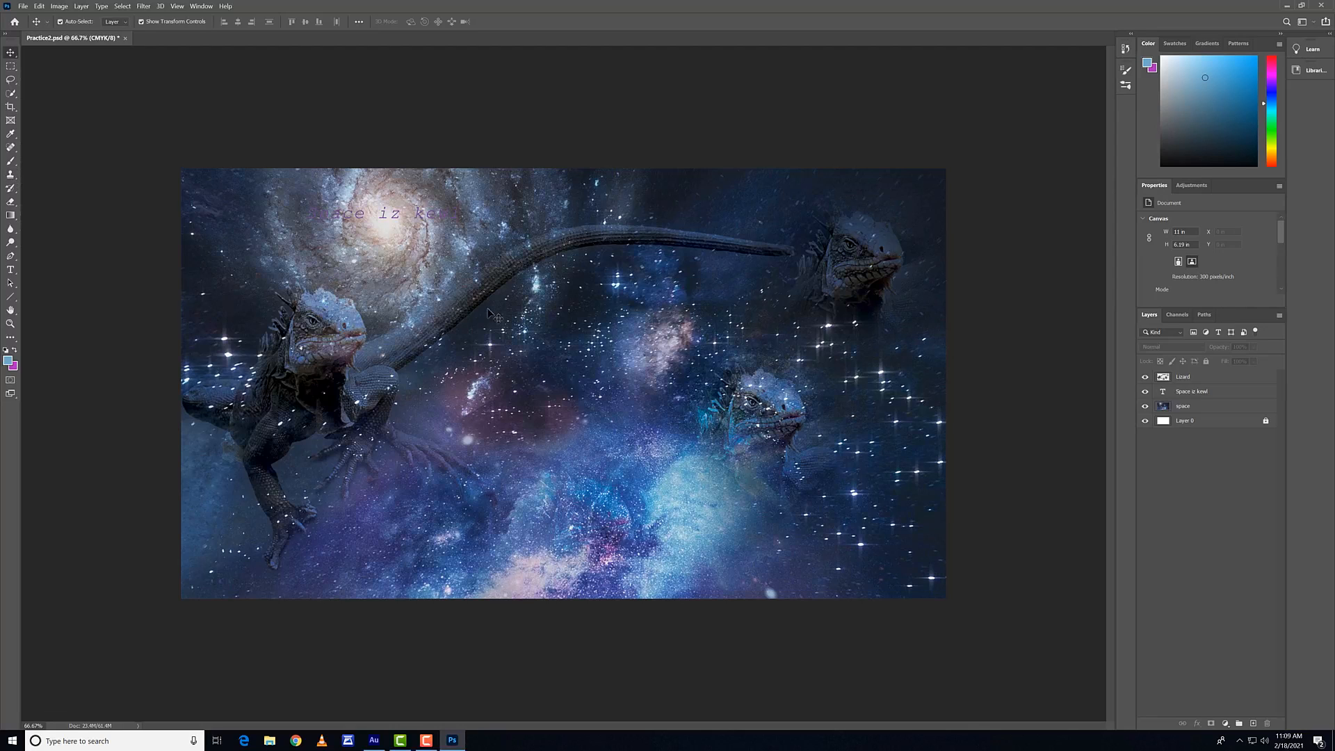
pyautogui.click(591, 214)
pyautogui.click(615, 145)
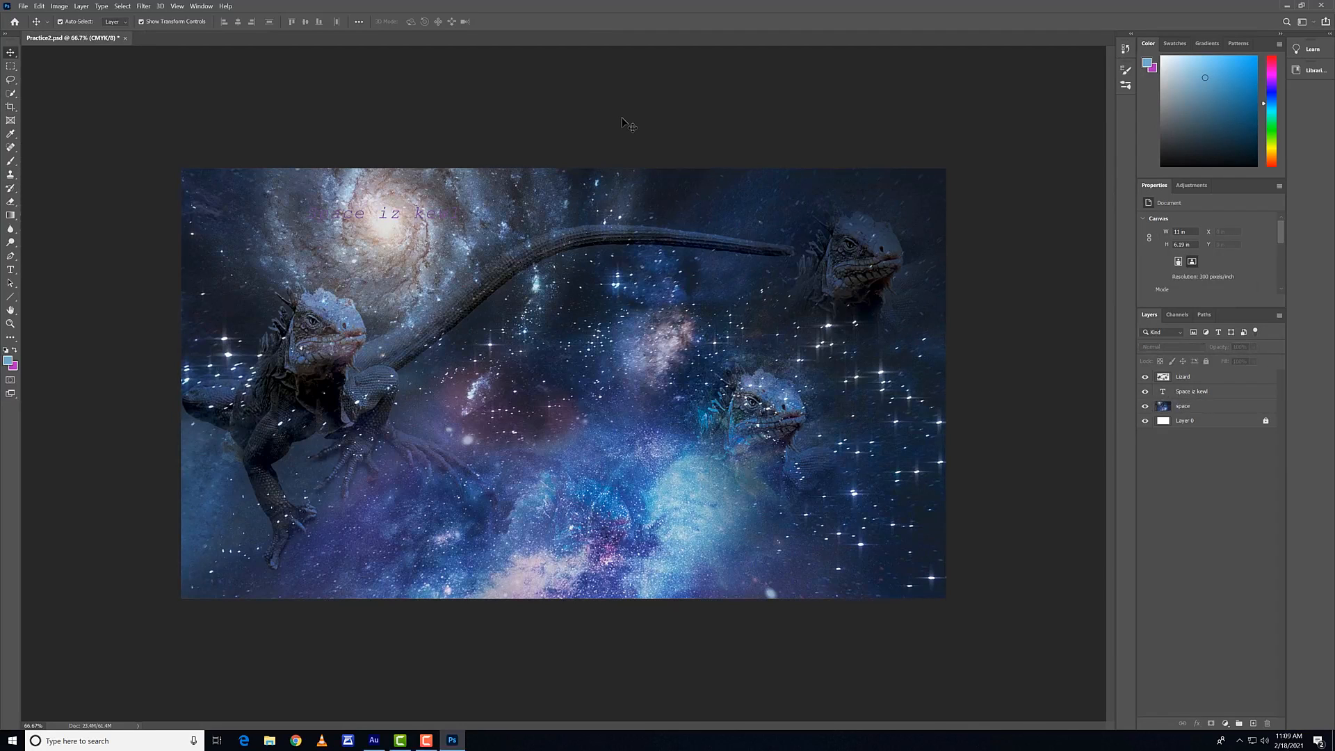